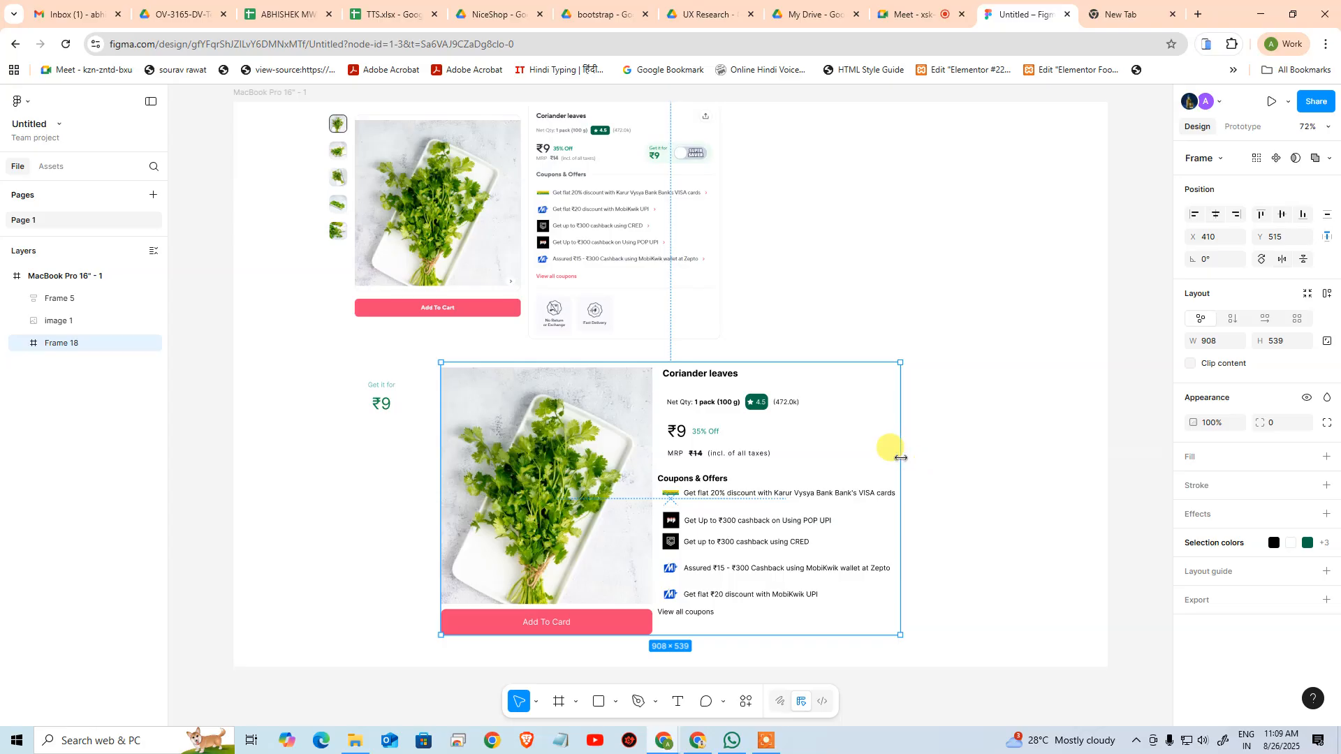
# Try narrowing the recreated coriander product frame to 661 px wide, and undo the resize
pyautogui.moveTo(899, 451); pyautogui.dragTo(777, 437)
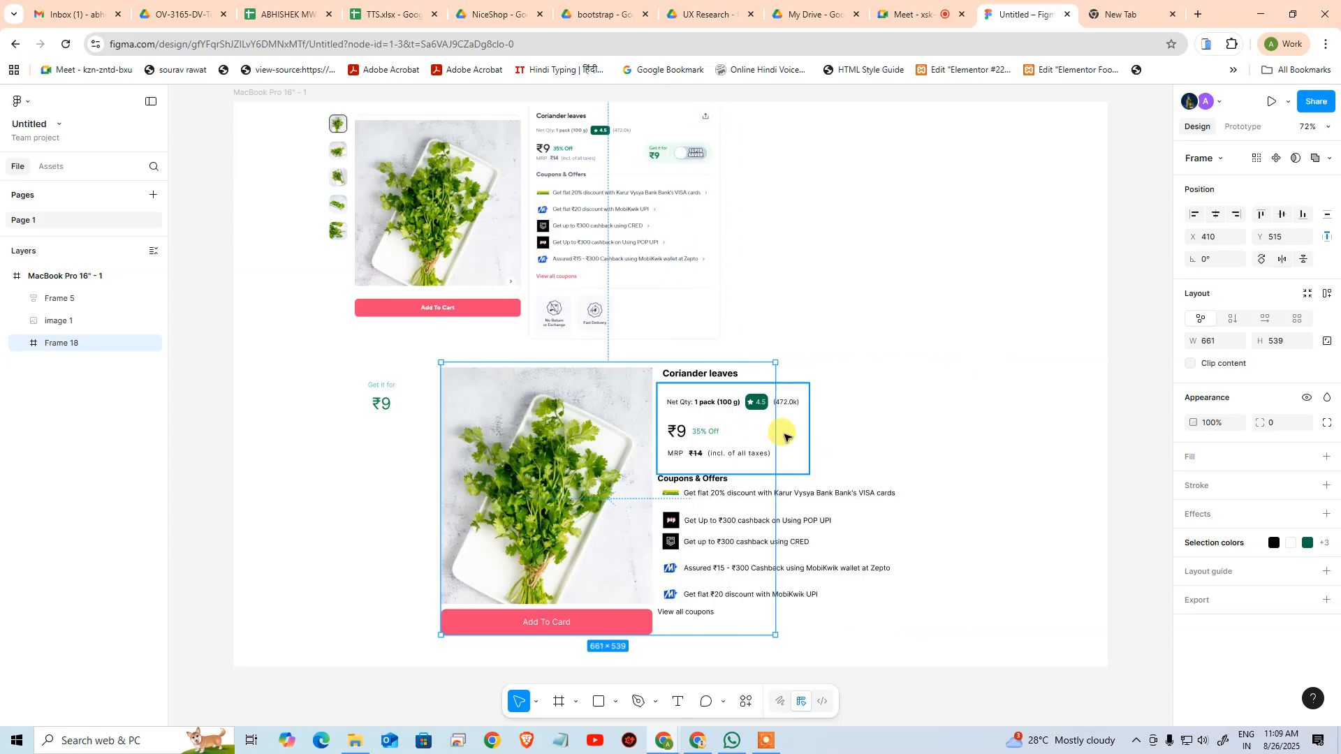
pyautogui.hotkey('ctrl', 'z')
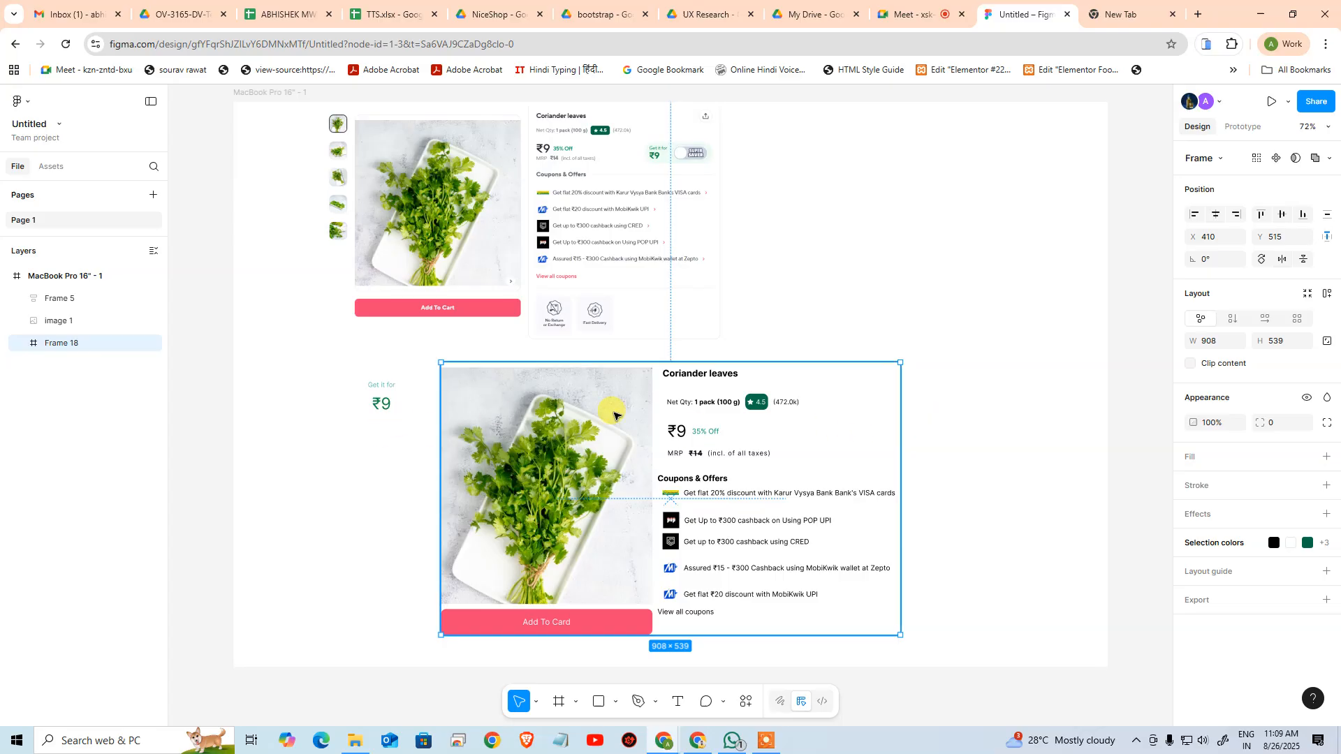
pyautogui.click(318, 487)
pyautogui.click(614, 400)
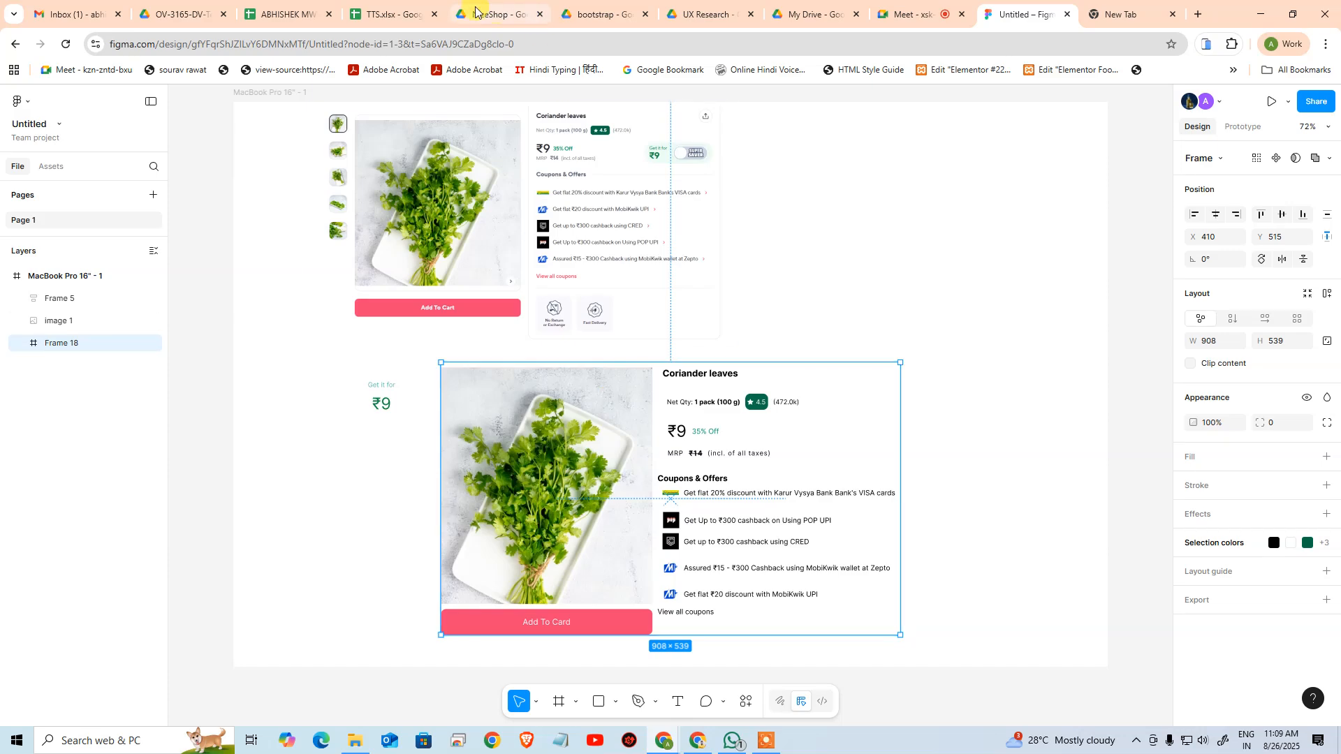
# Check the TTS attendance sheet and the Meet participants, and return to the Figma design
pyautogui.click(280, 13)
pyautogui.click(392, 7)
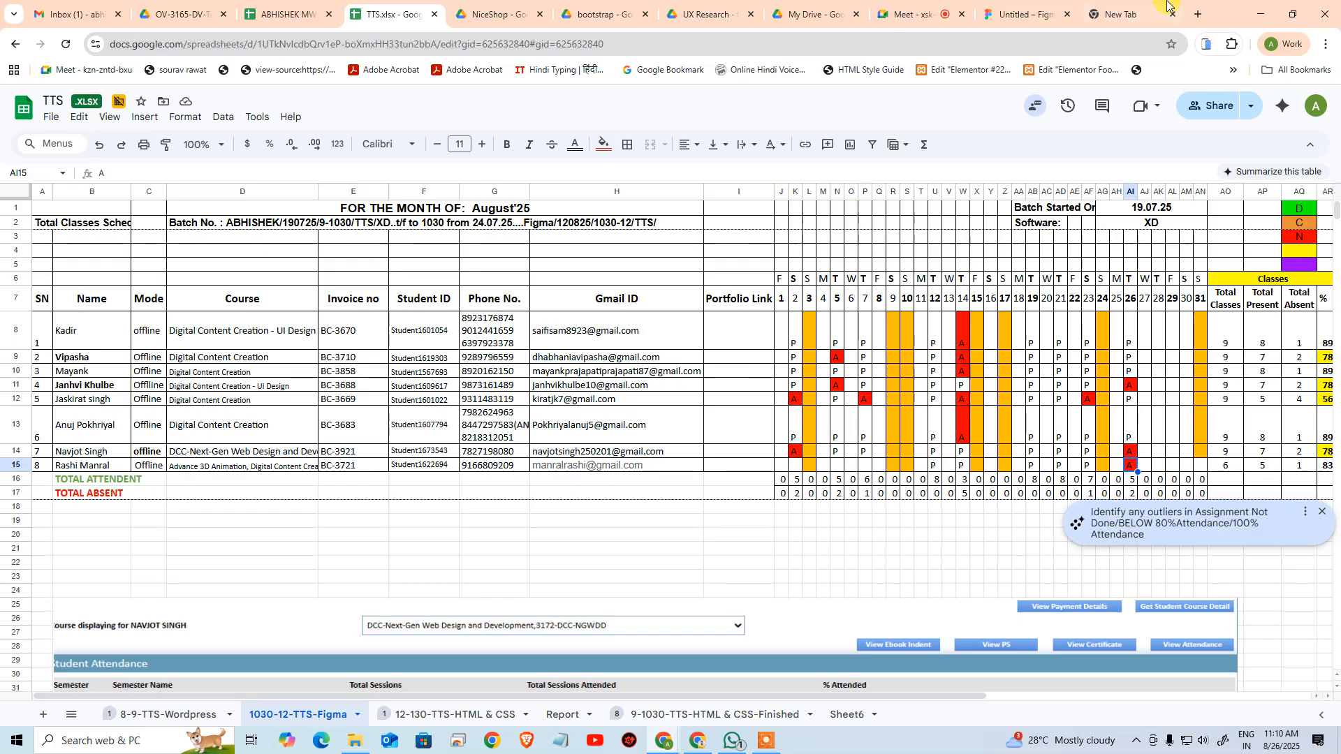
pyautogui.click(1123, 13)
pyautogui.click(1035, 9)
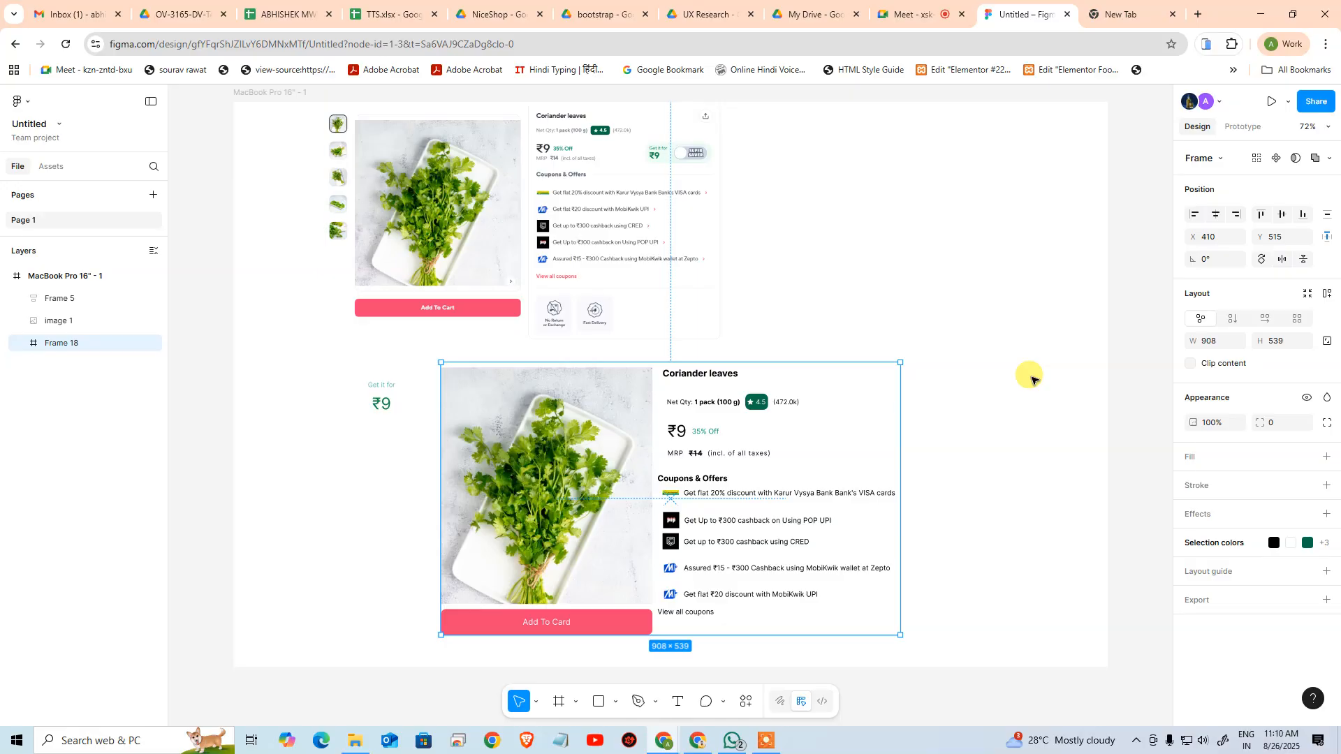
pyautogui.click(412, 10)
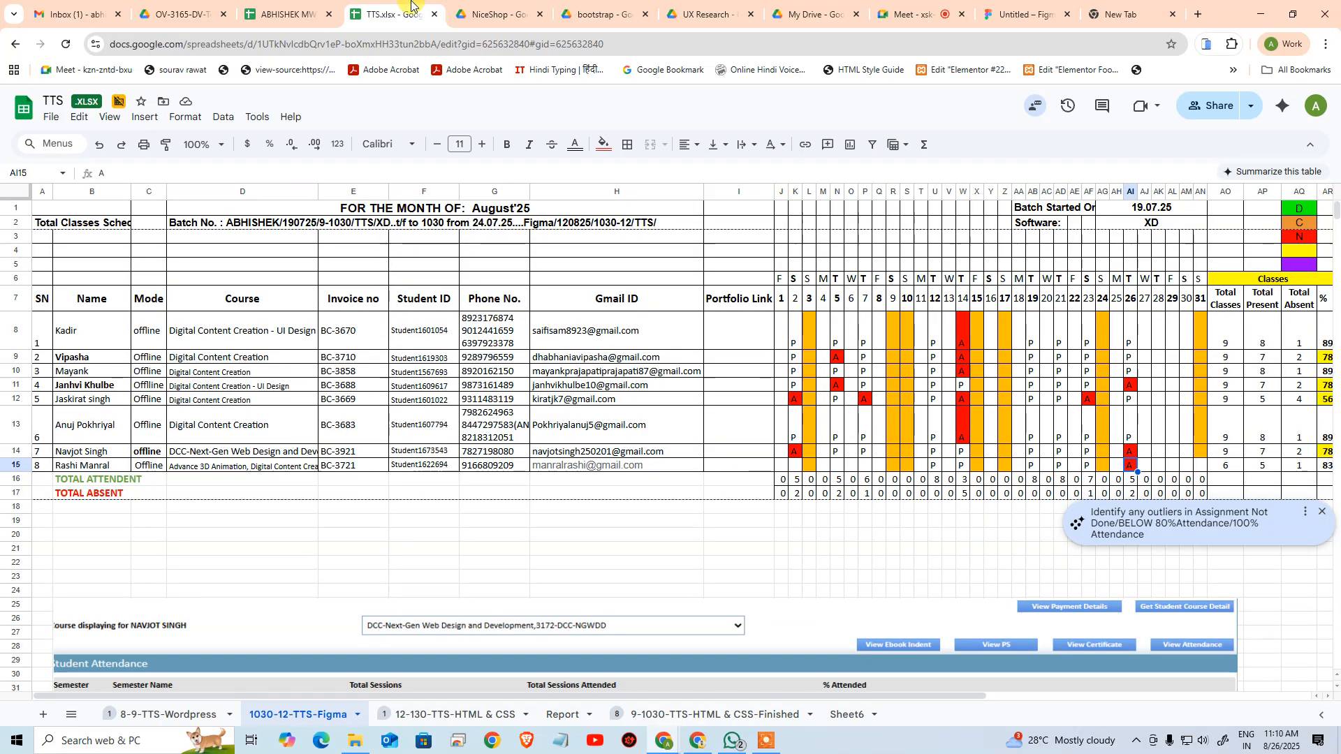
pyautogui.click(923, 13)
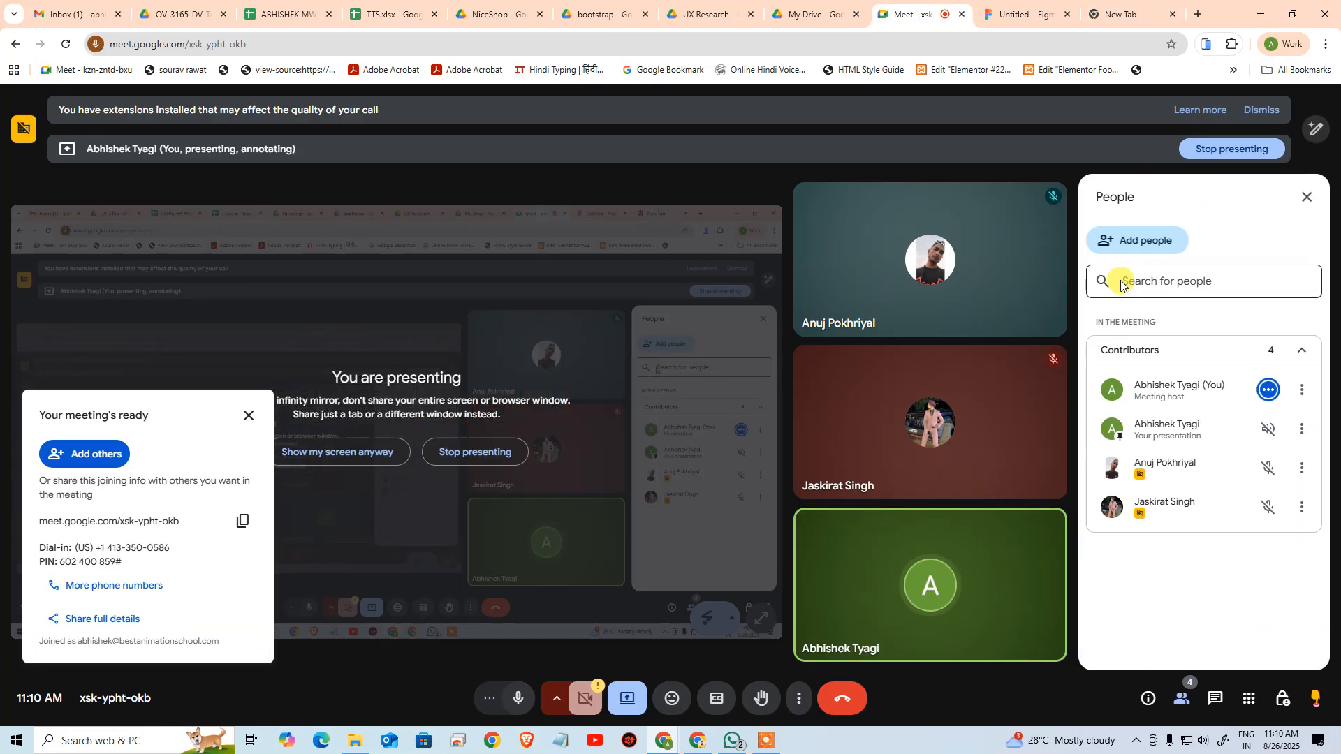
pyautogui.click(1126, 14)
pyautogui.click(1023, 14)
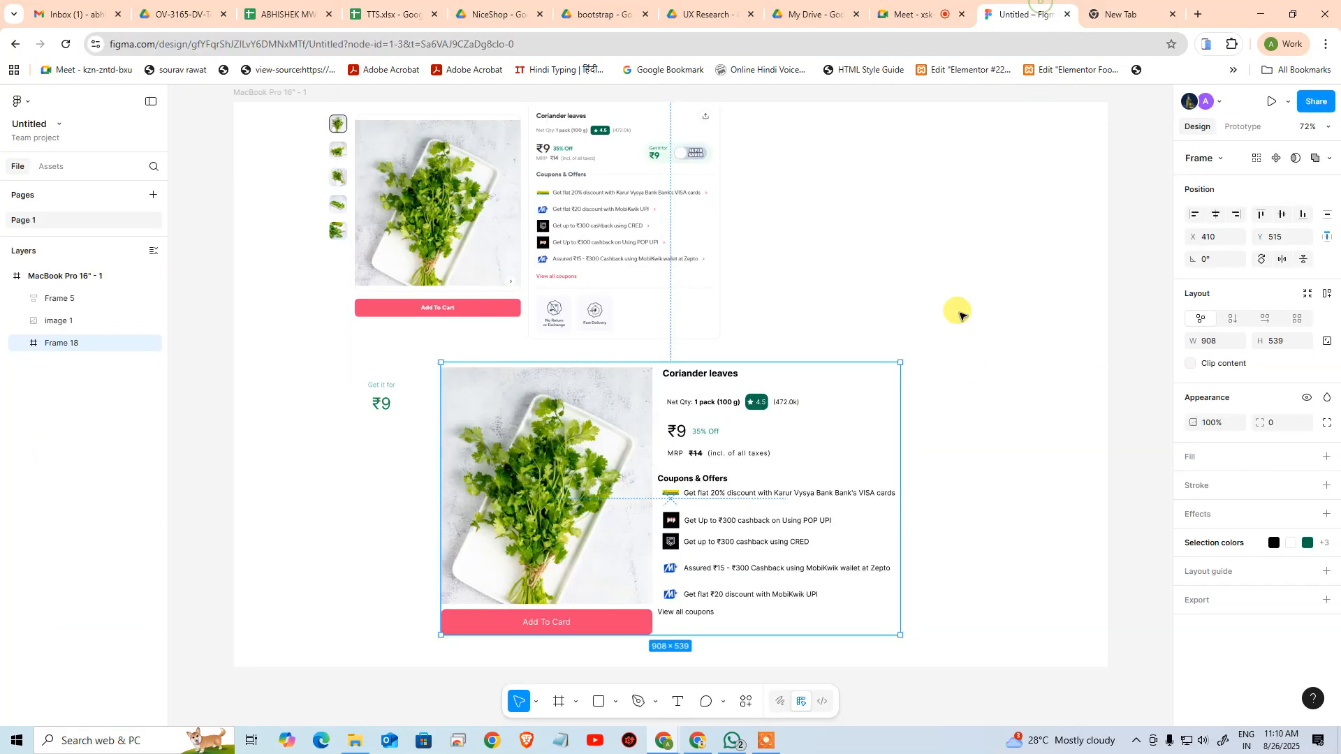
pyautogui.click(952, 365)
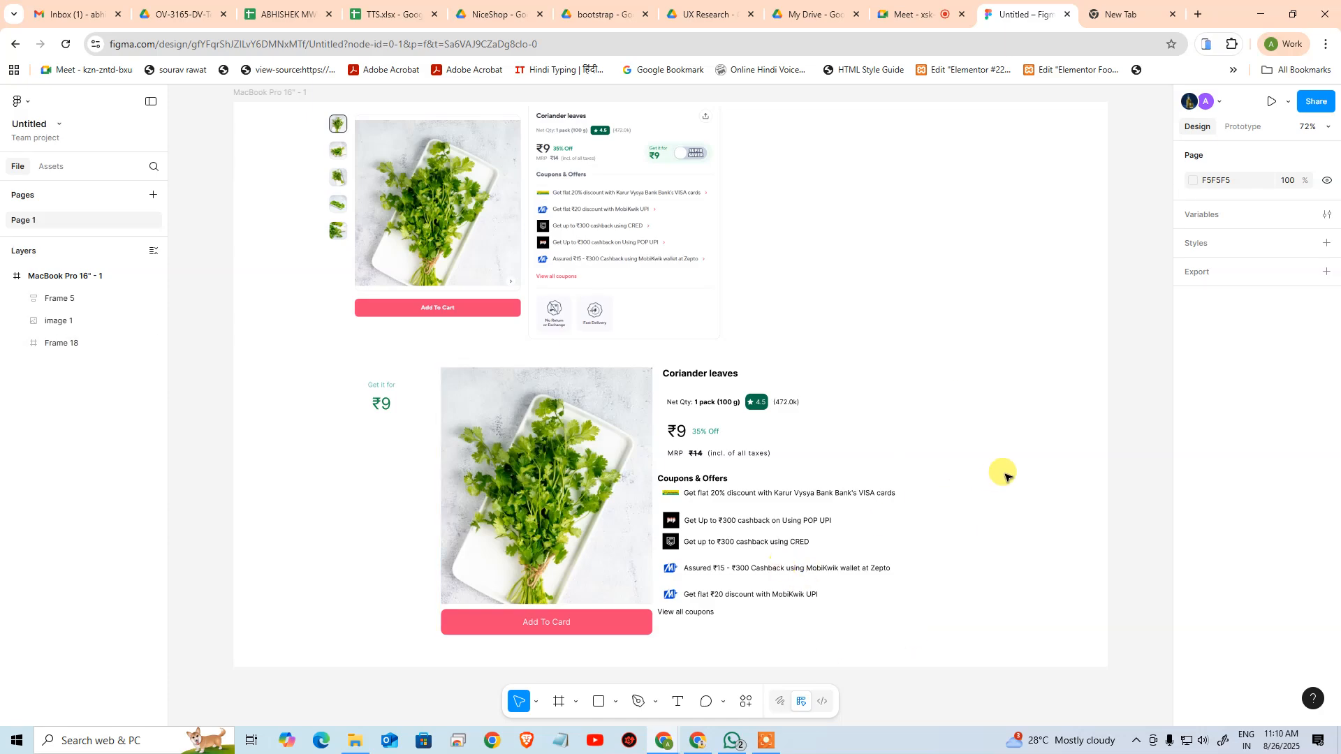
pyautogui.moveTo(973, 473); pyautogui.dragTo(965, 348)
pyautogui.scroll(4, 693, 407)
pyautogui.moveTo(692, 383); pyautogui.dragTo(740, 450)
pyautogui.click(726, 396)
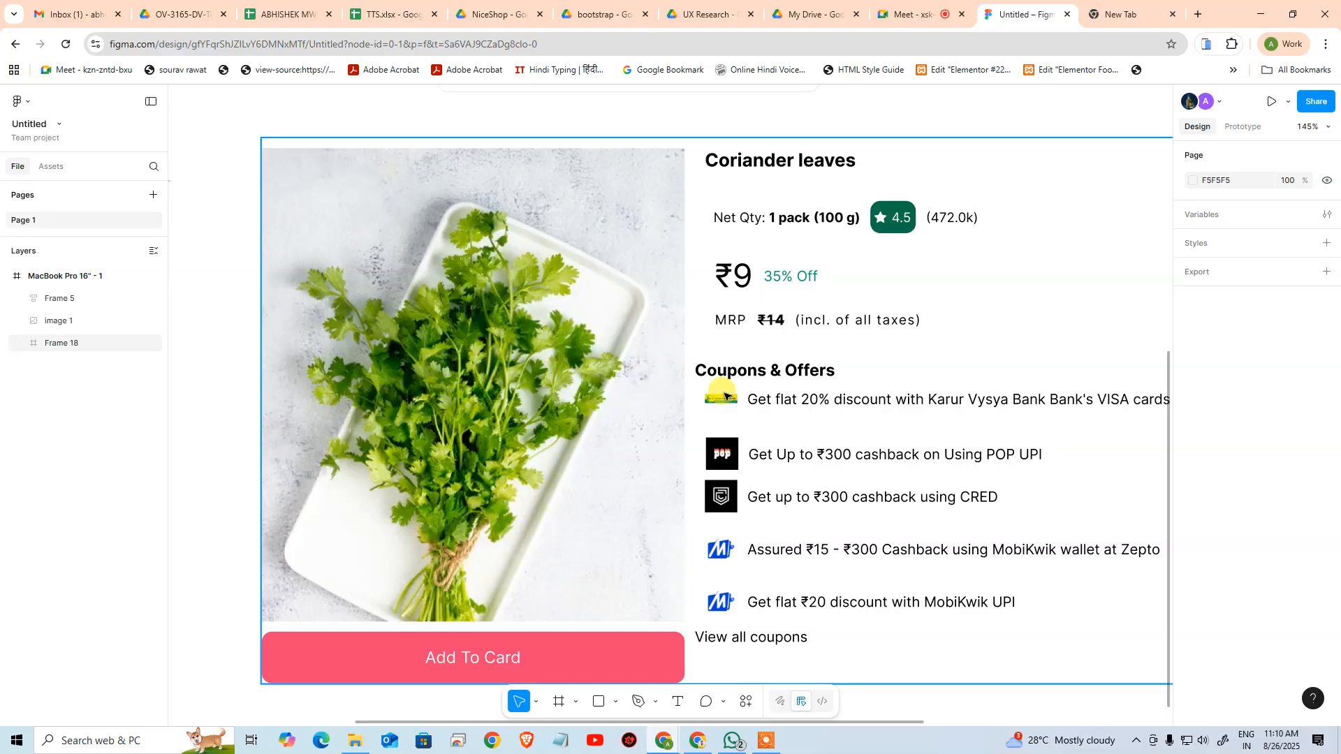
pyautogui.click(1135, 110)
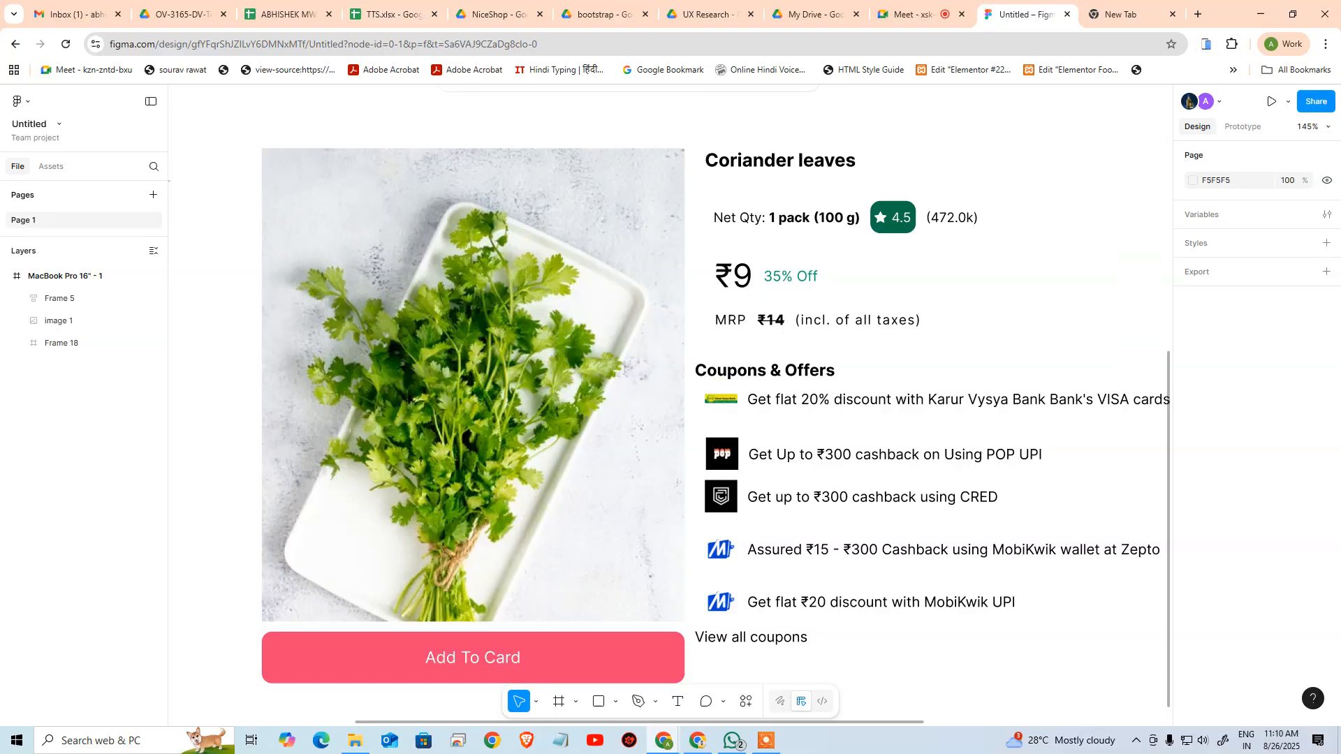
# Switch to the Zepto page for Coriander leaves and examine its original product layout
pyautogui.hotkey('alt', 'Tab')
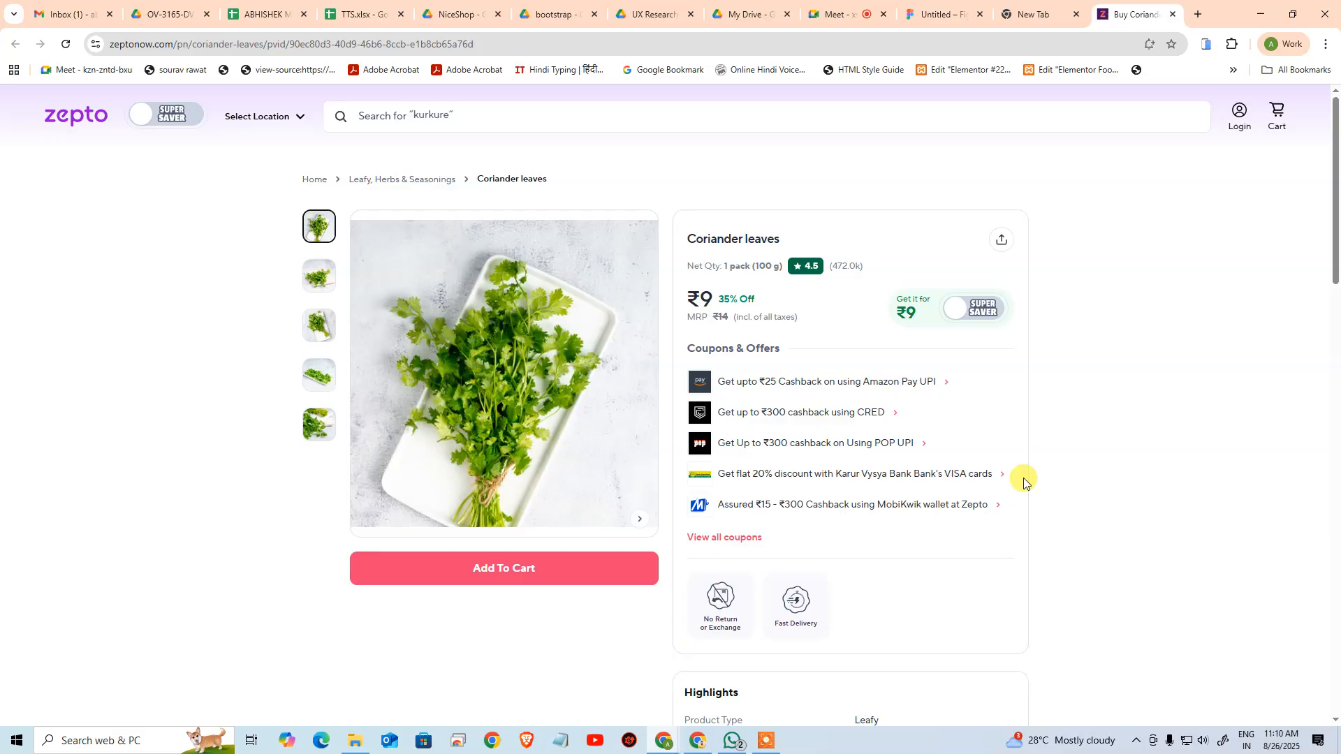
pyautogui.scroll(-3, 1021, 391)
pyautogui.scroll(1, 1009, 412)
pyautogui.scroll(2, 1004, 429)
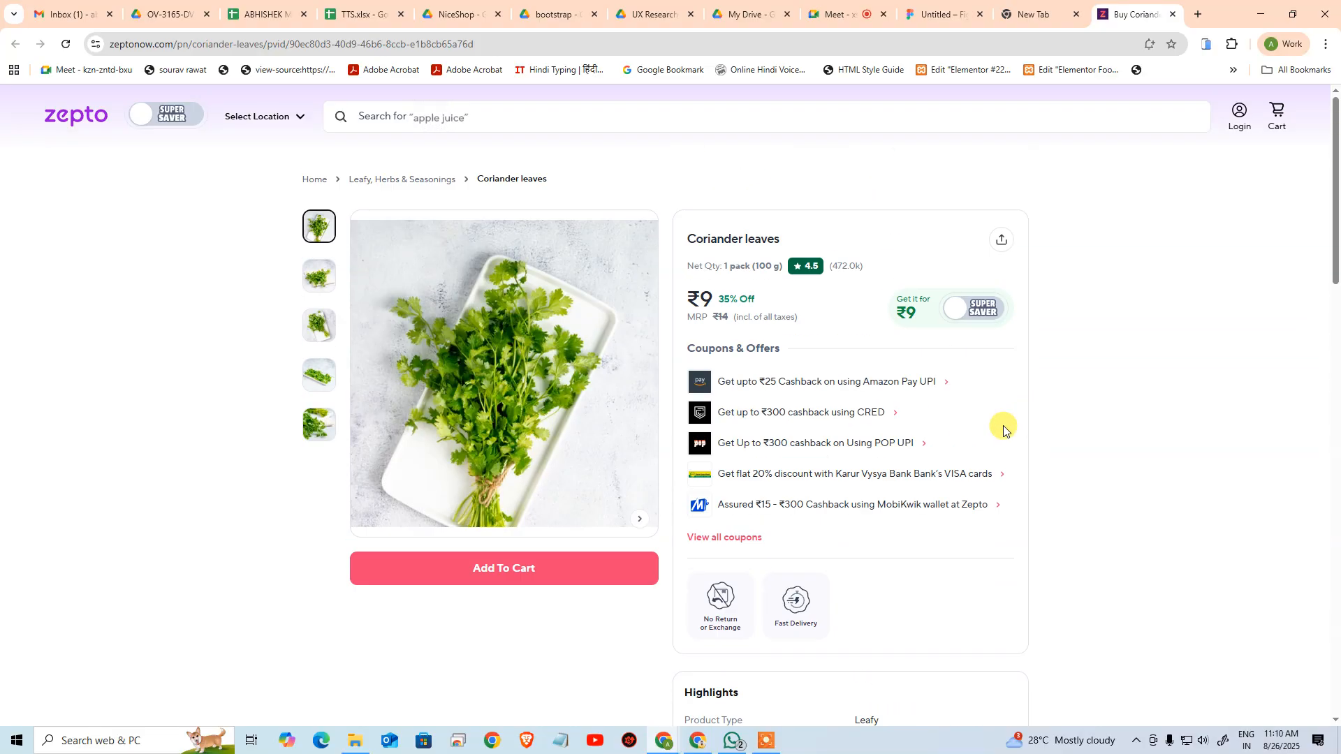
pyautogui.scroll(-9, 1000, 422)
pyautogui.scroll(9, 998, 418)
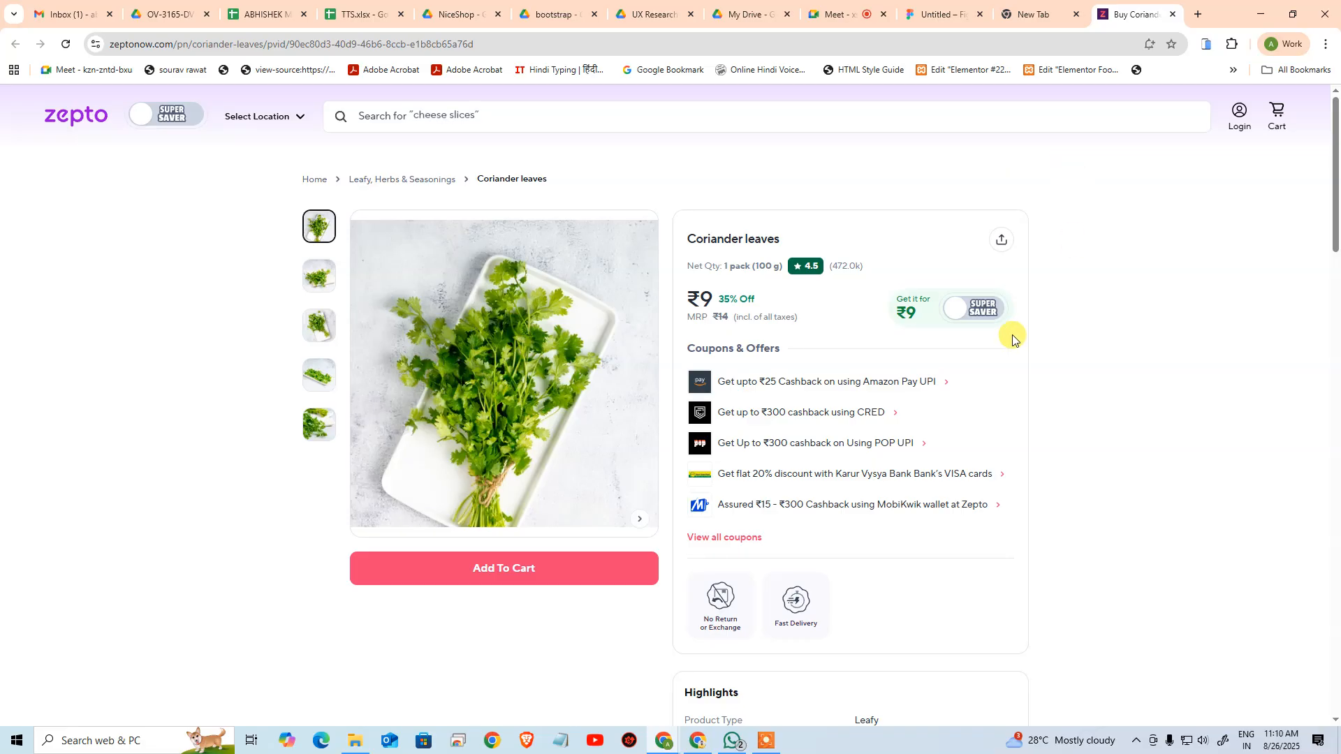
pyautogui.scroll(-1, 888, 402)
pyautogui.scroll(1, 887, 401)
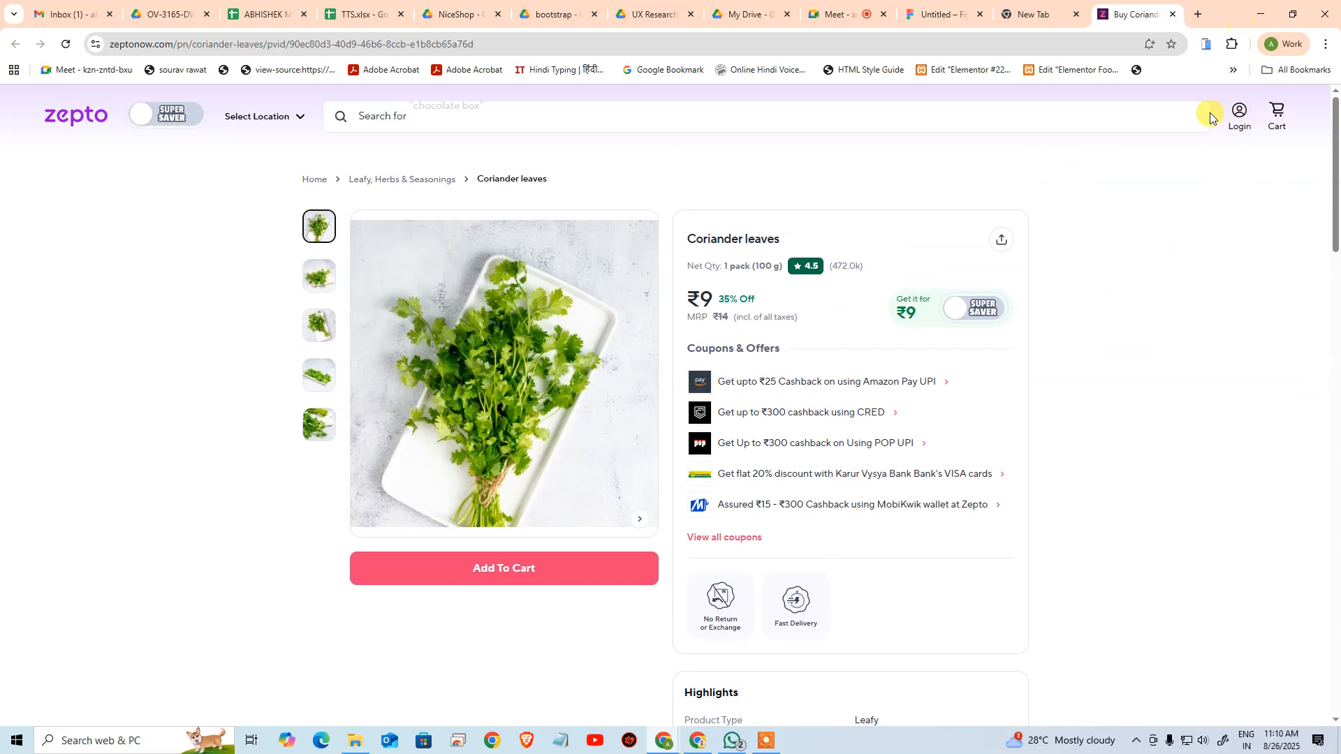
# Examine how the Zepto product page adapts to narrow and wide browser windows, and restore the window to full size
pyautogui.moveTo(1221, 21); pyautogui.dragTo(439, 52)
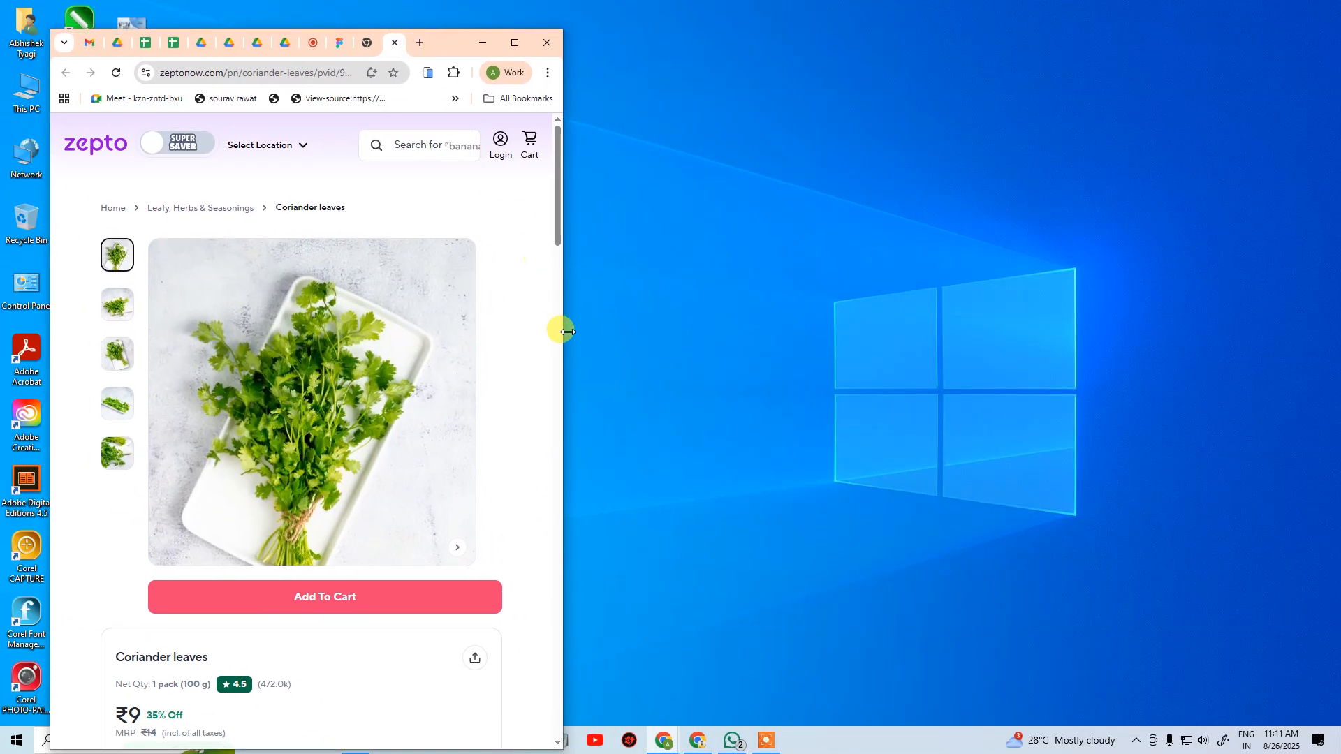
pyautogui.moveTo(563, 335); pyautogui.dragTo(1058, 337)
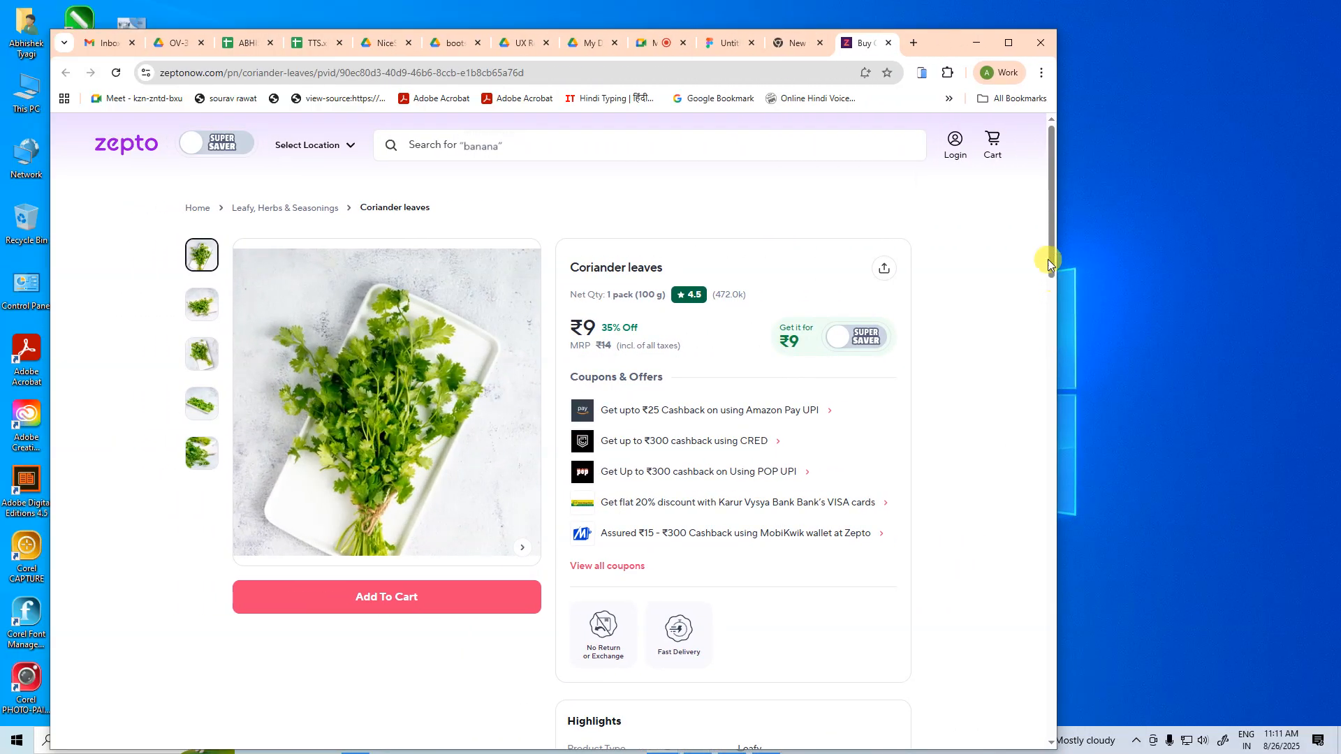
pyautogui.click(1009, 41)
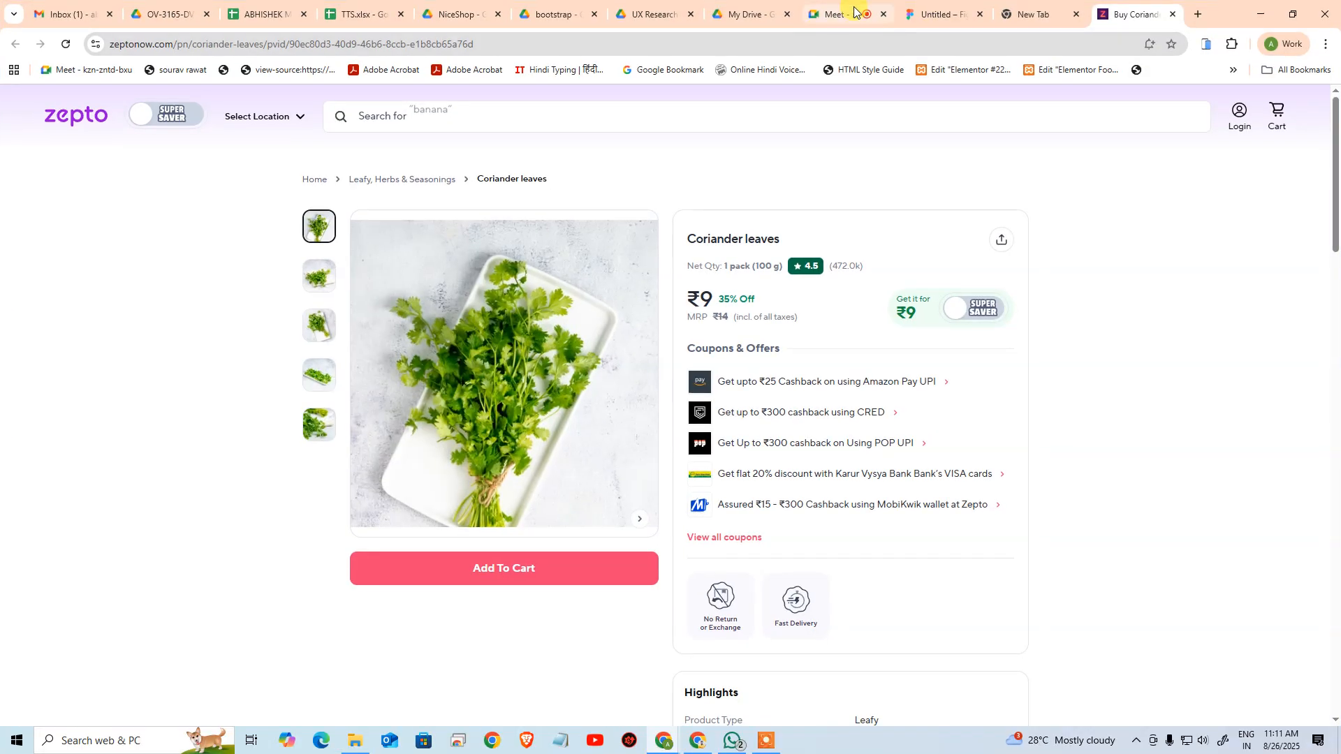
# Back in the Figma design, try widening the product frame to 1069 px, and undo the resize
pyautogui.click(938, 12)
pyautogui.hotkey('ctrl', '-')
pyautogui.hotkey('ctrl', '-')
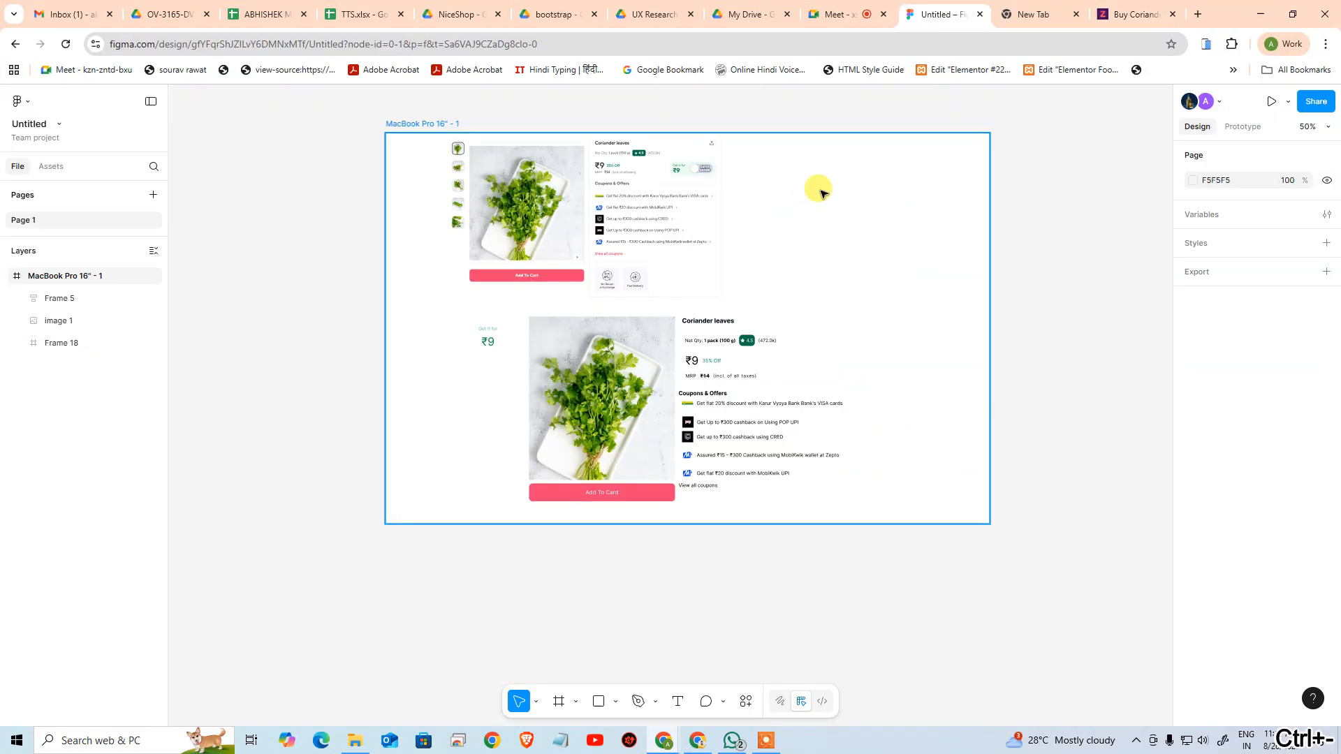
pyautogui.click(592, 409)
pyautogui.click(772, 389)
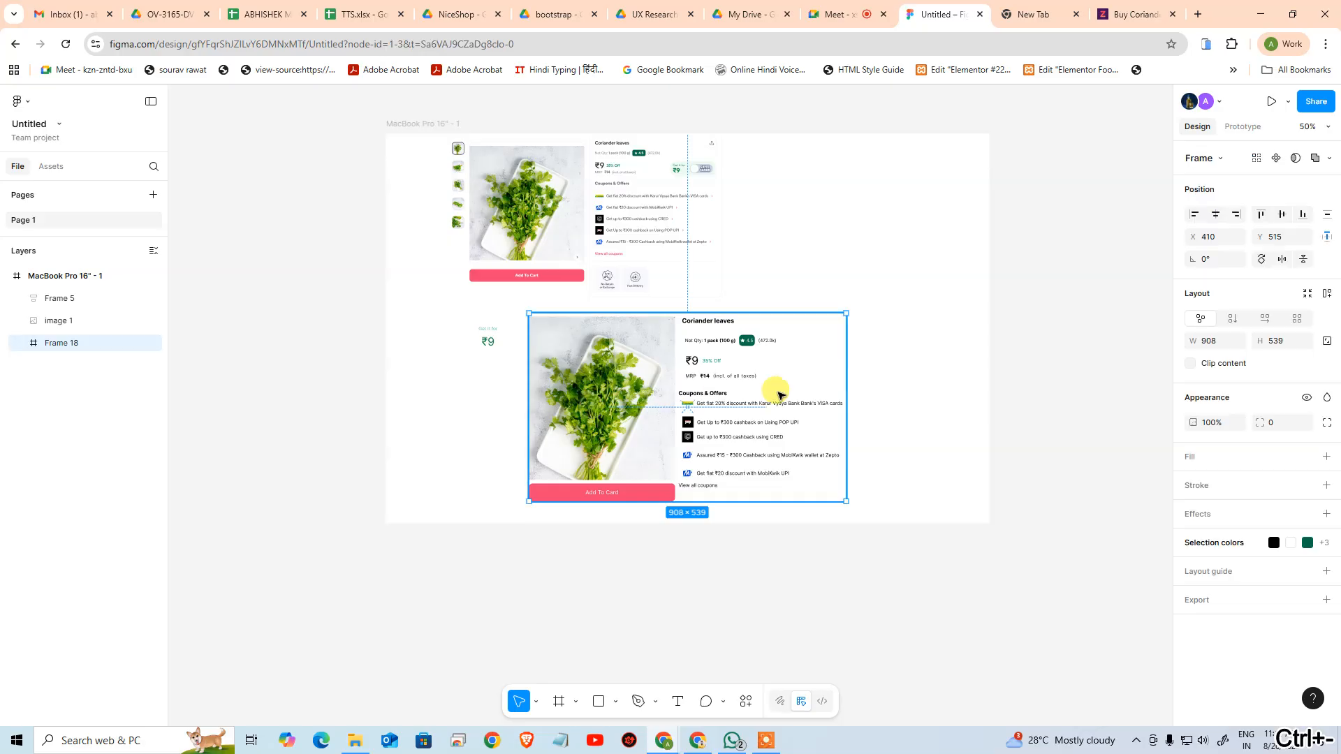
pyautogui.moveTo(847, 394); pyautogui.dragTo(903, 386)
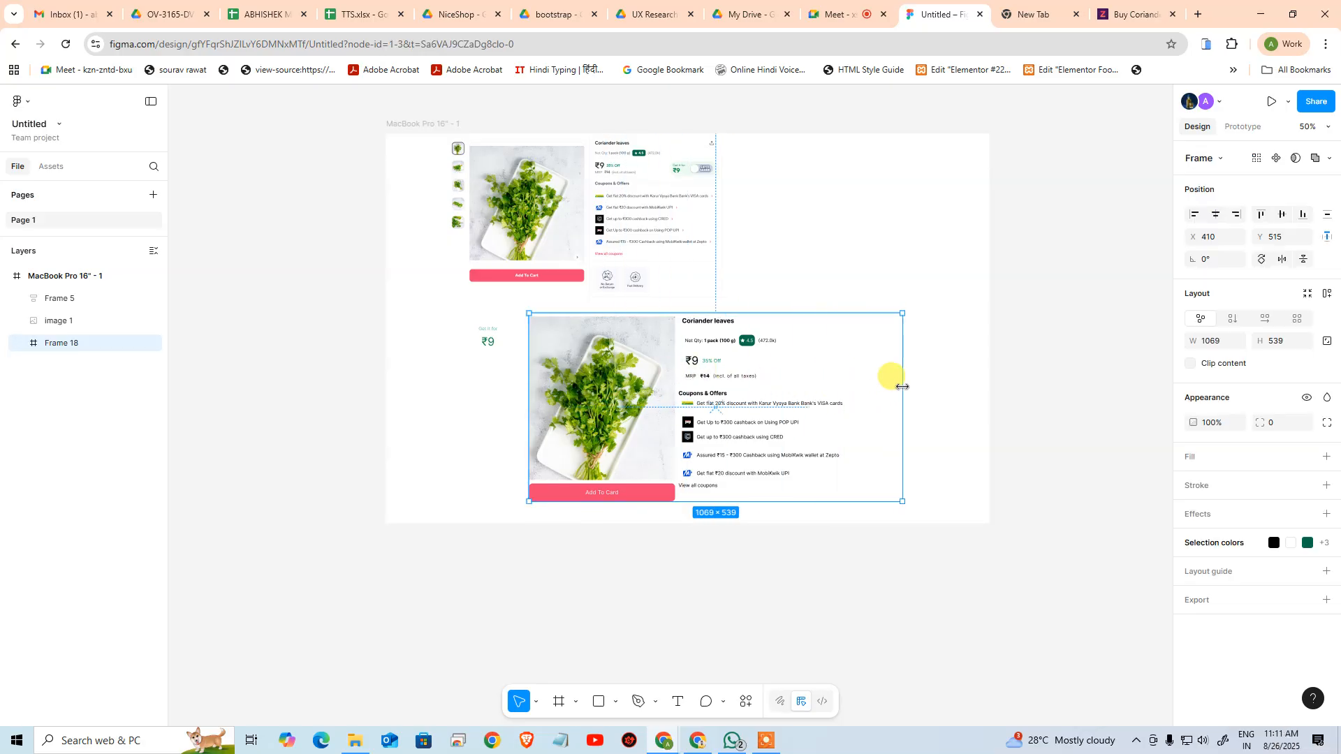
pyautogui.hotkey('ctrl', 'z')
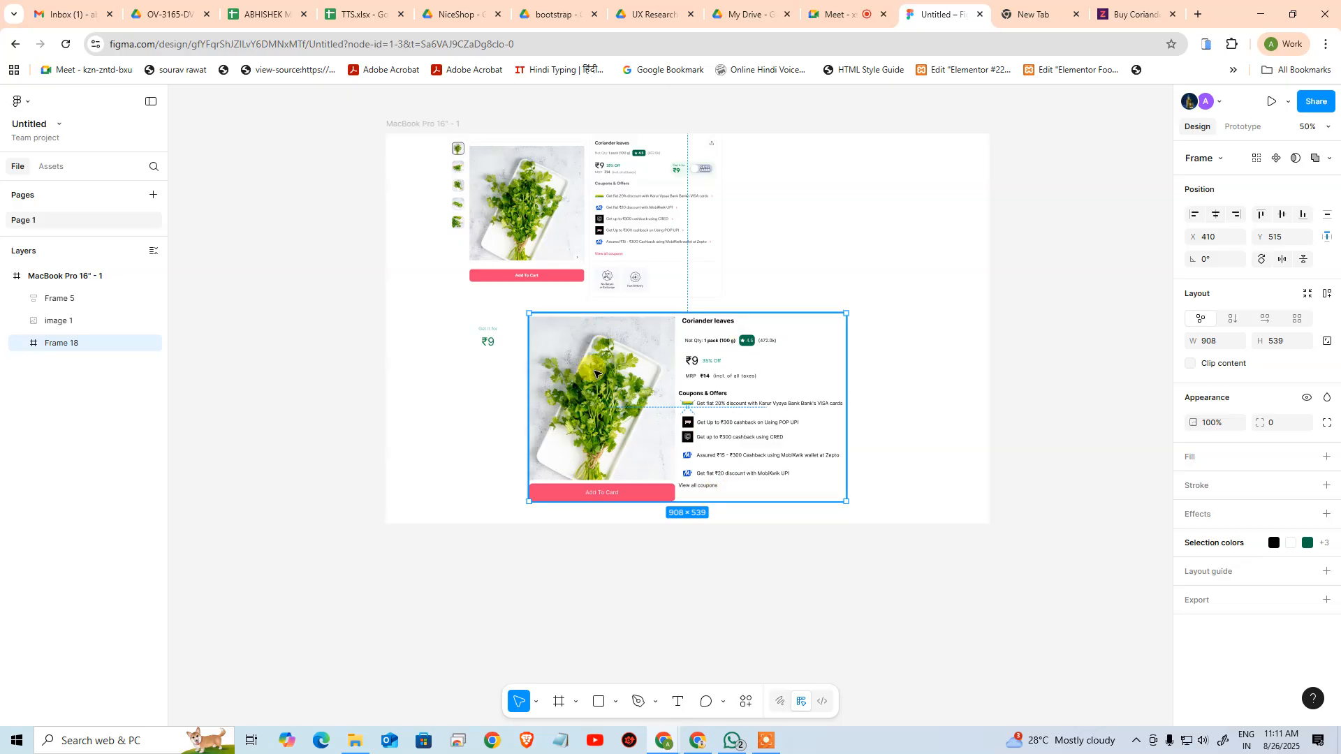
# Expand Frame 18 and examine its layer structure, including the nested icon and text of the CRED cashback row
pyautogui.click(22, 343)
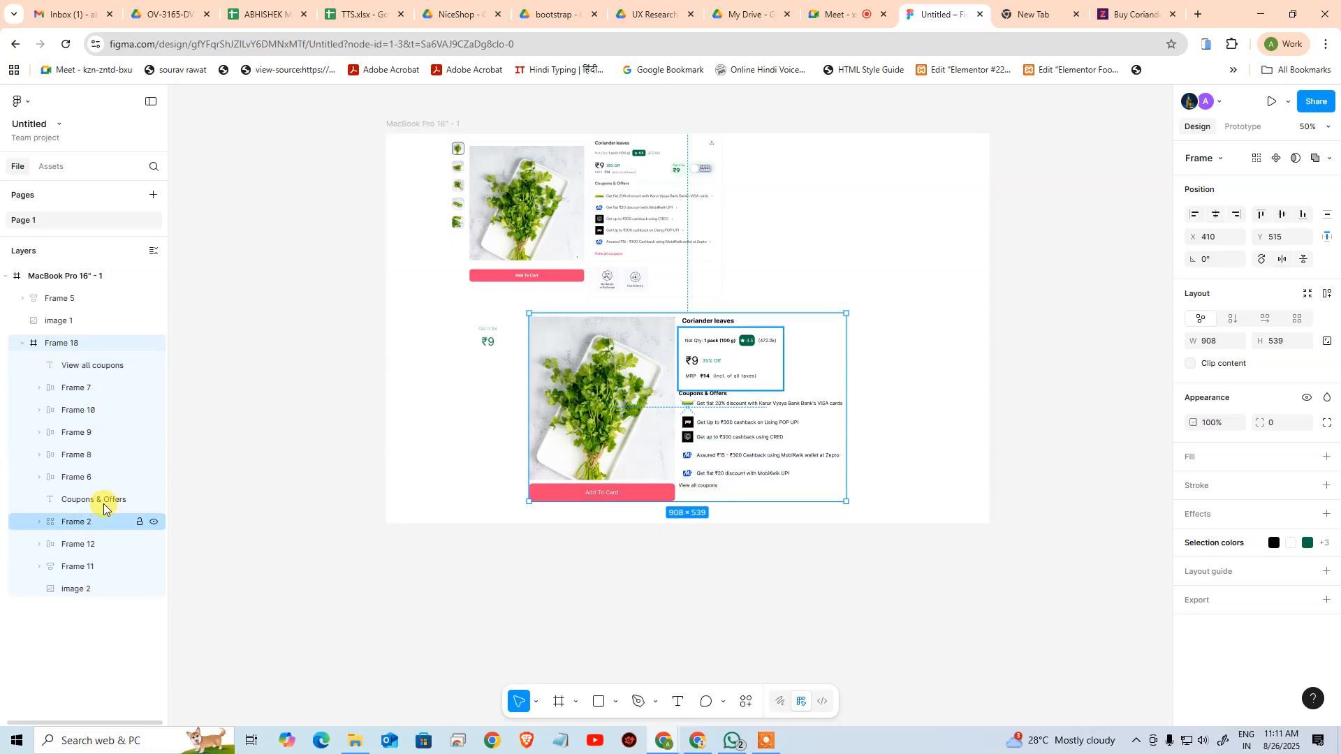
pyautogui.doubleClick(723, 441)
pyautogui.click(67, 435)
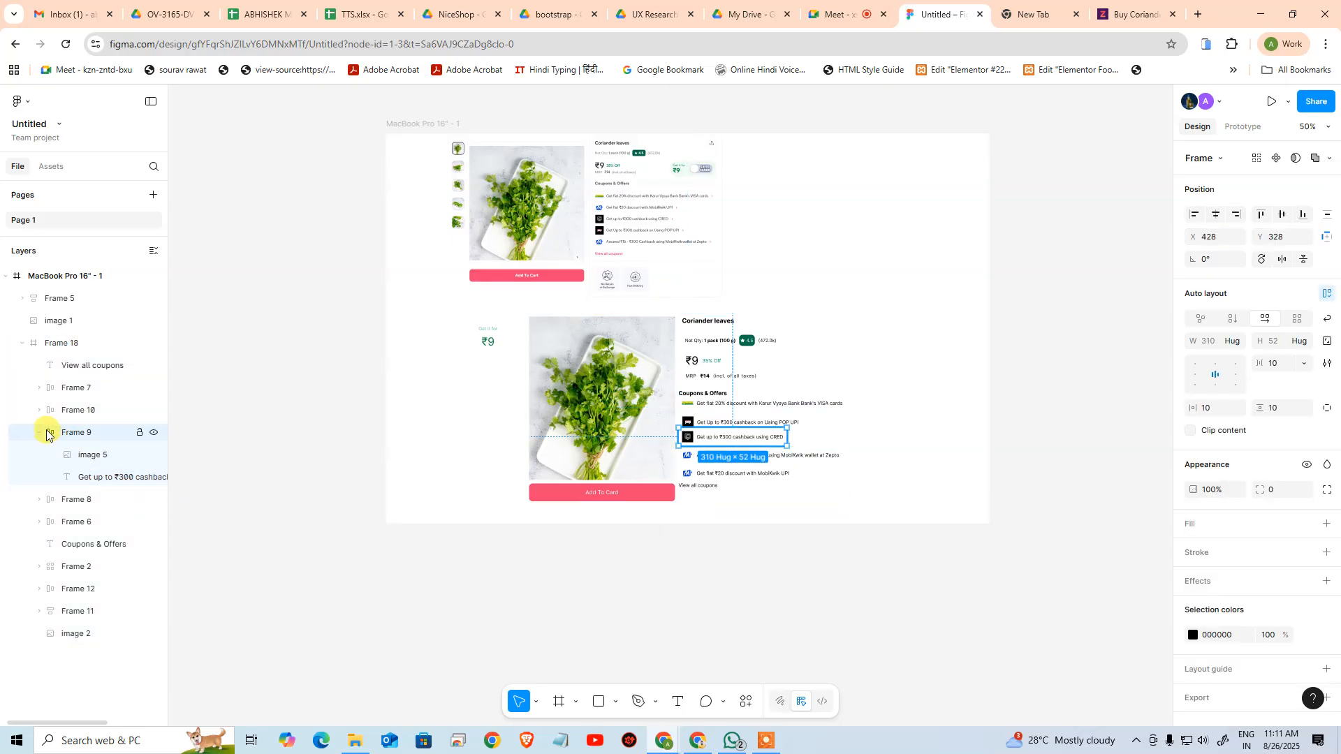
pyautogui.click(61, 347)
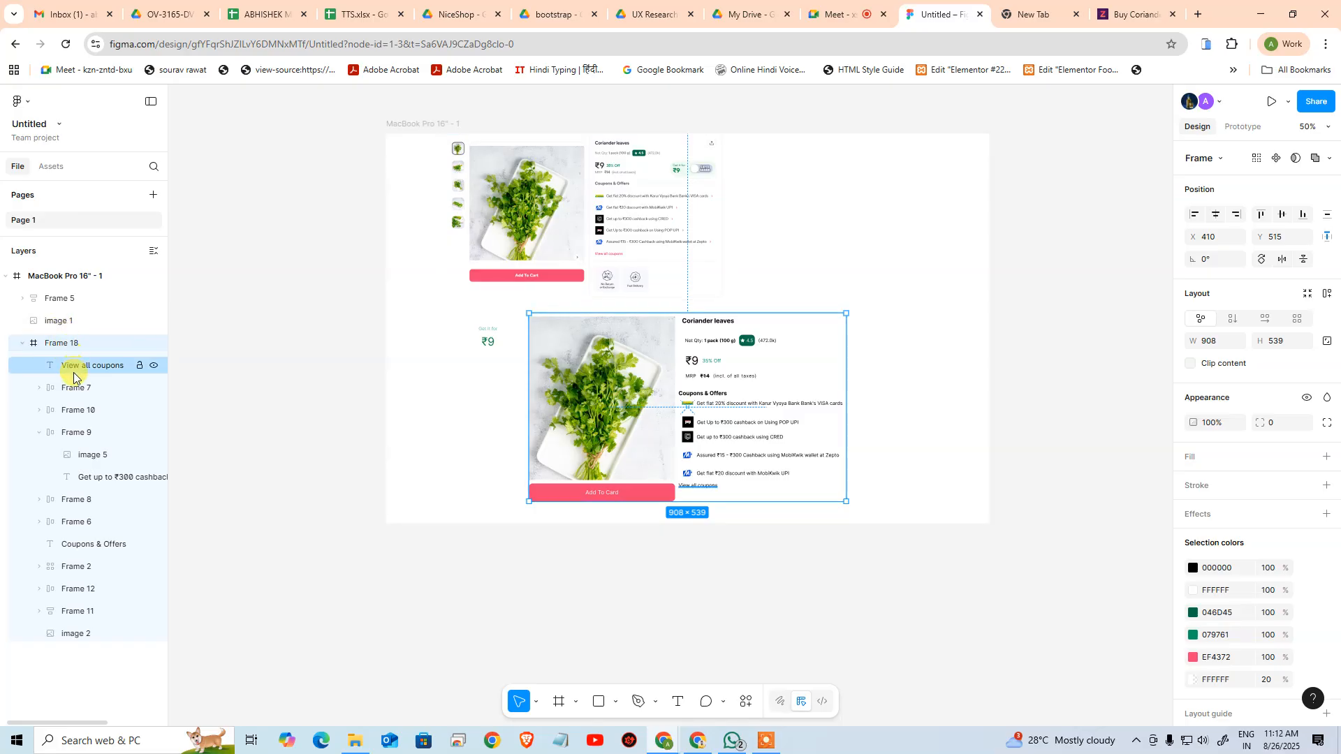
pyautogui.click(39, 432)
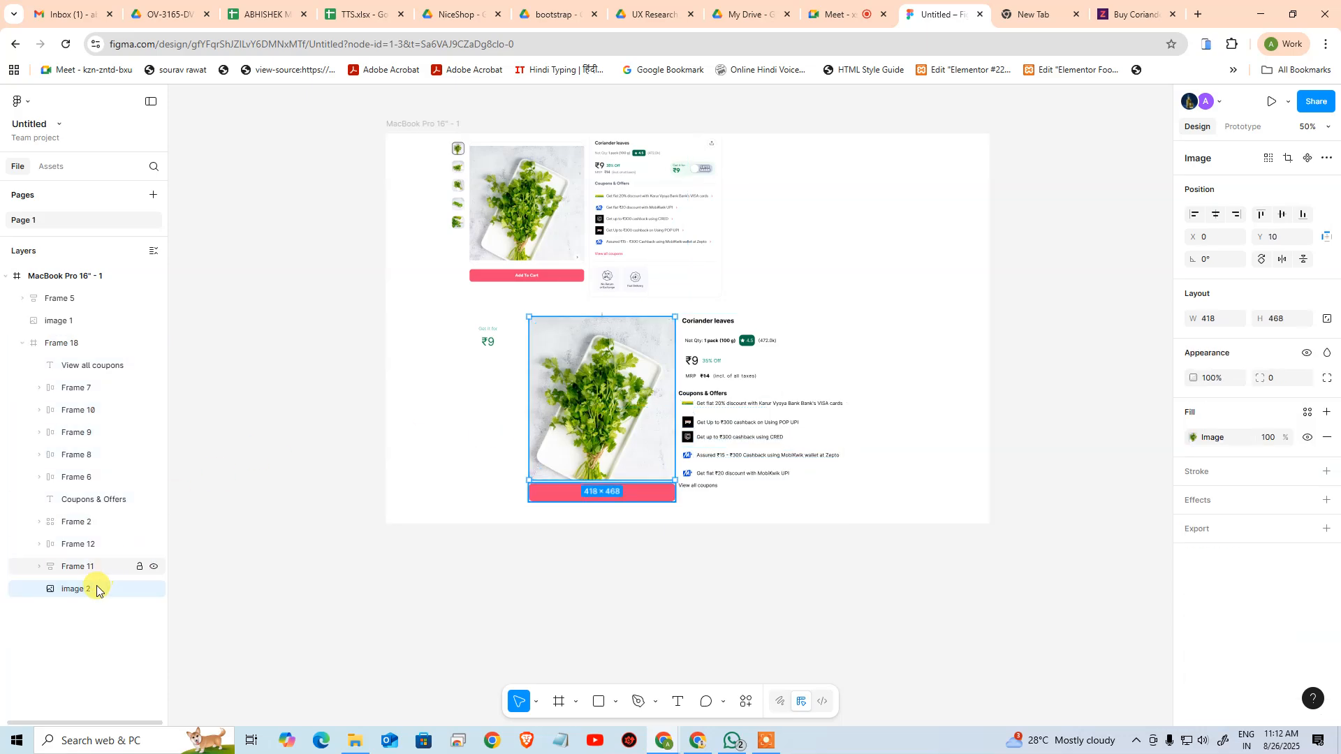
# Examine the Add To Card button frame, its nested text, and the product image among Frame 18's layers
pyautogui.click(81, 571)
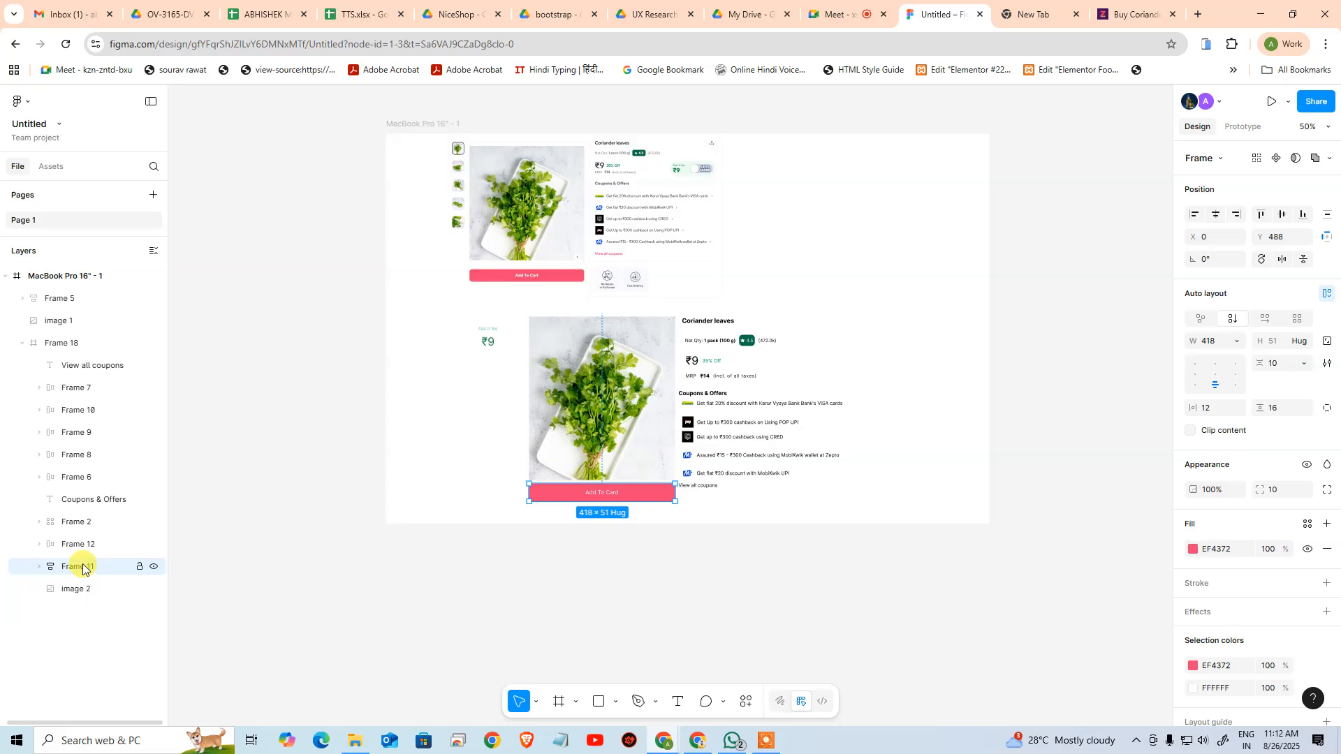
pyautogui.click(39, 567)
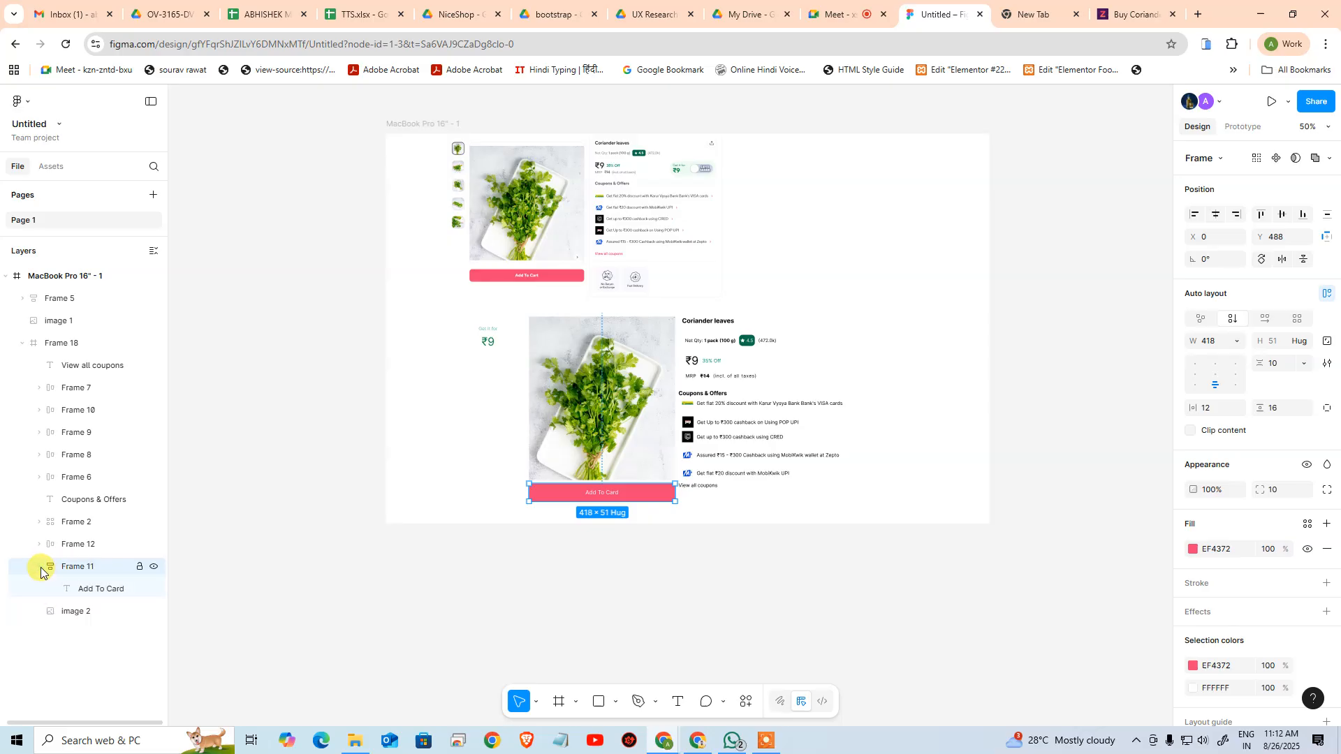
pyautogui.click(88, 591)
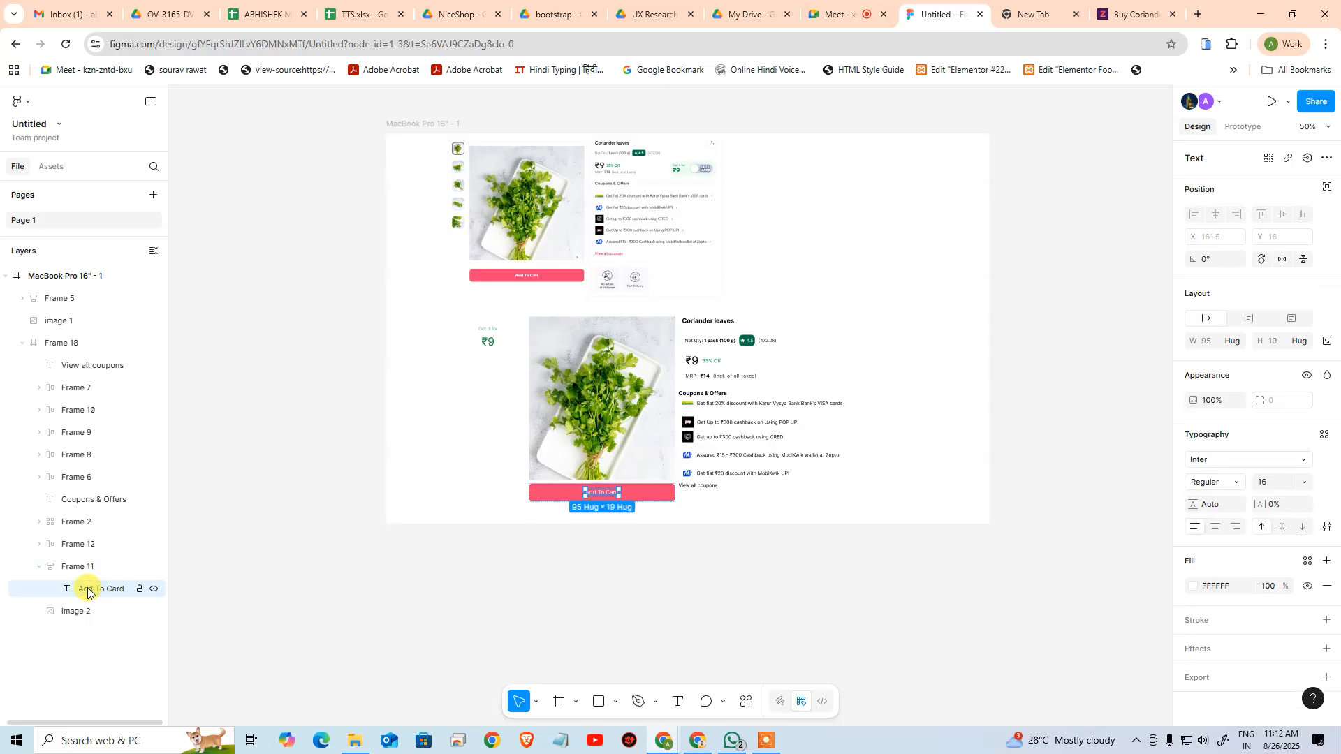
pyautogui.click(40, 567)
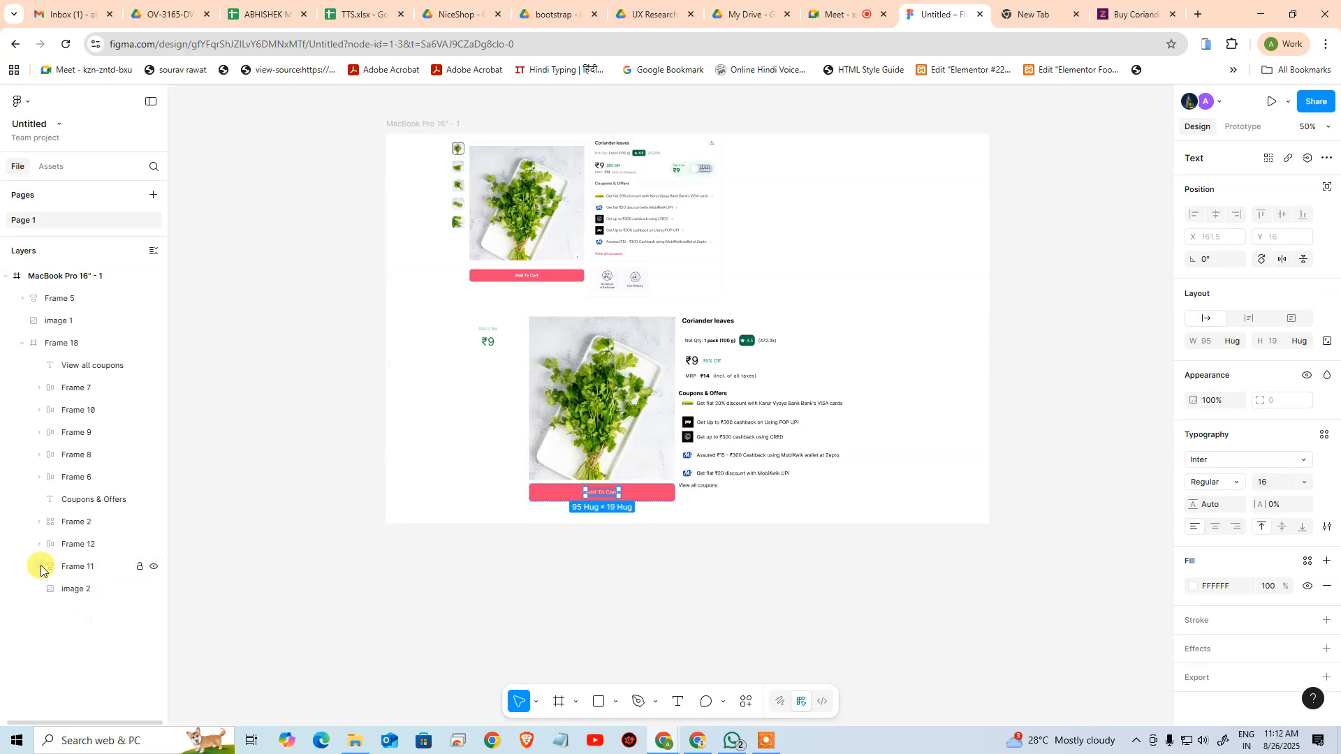
pyautogui.click(65, 591)
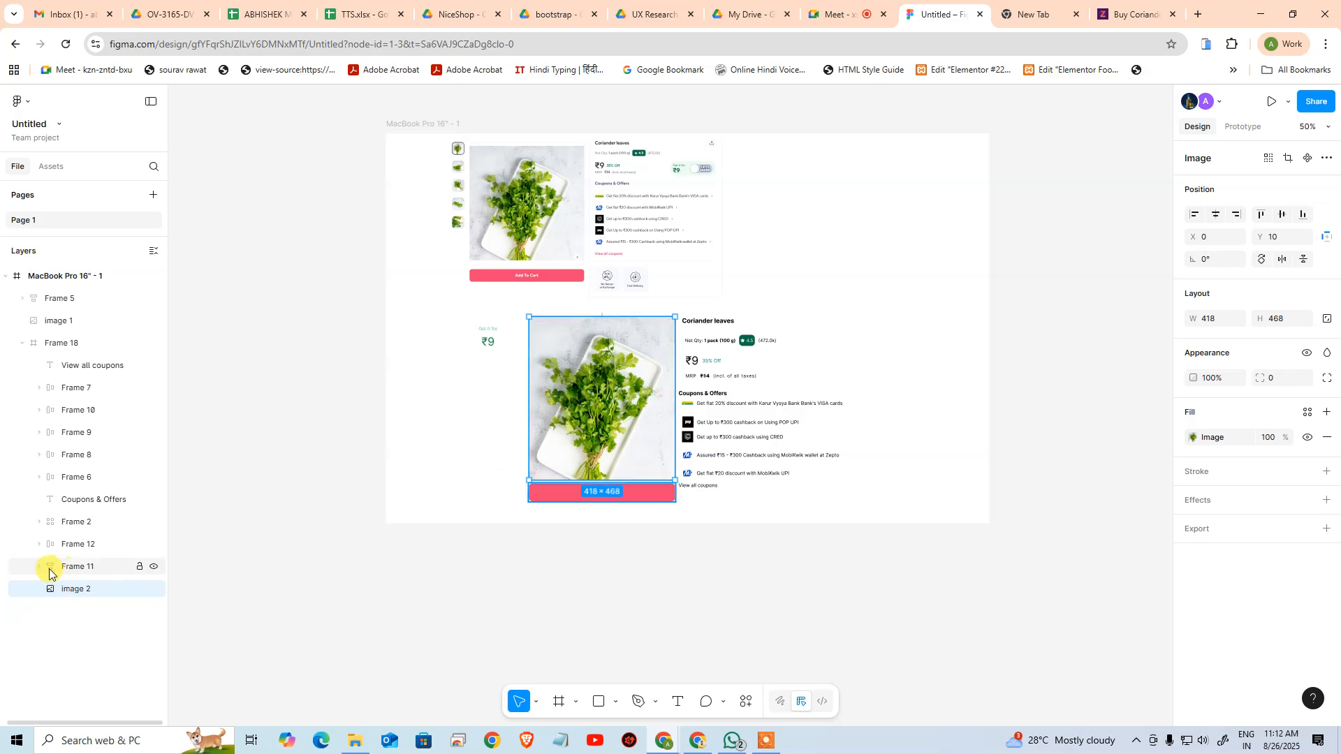
pyautogui.click(23, 345)
pyautogui.click(23, 345)
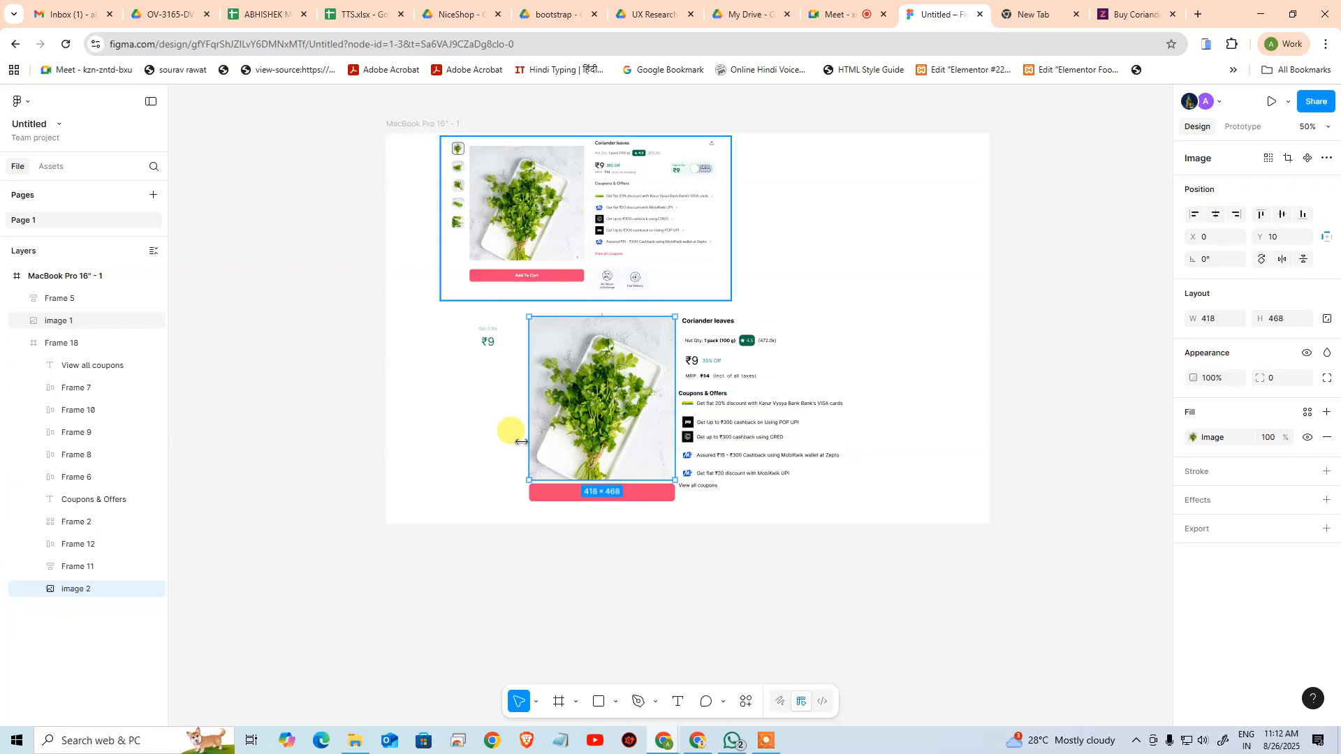
pyautogui.click(489, 594)
pyautogui.moveTo(649, 557); pyautogui.dragTo(499, 564)
pyautogui.click(483, 414)
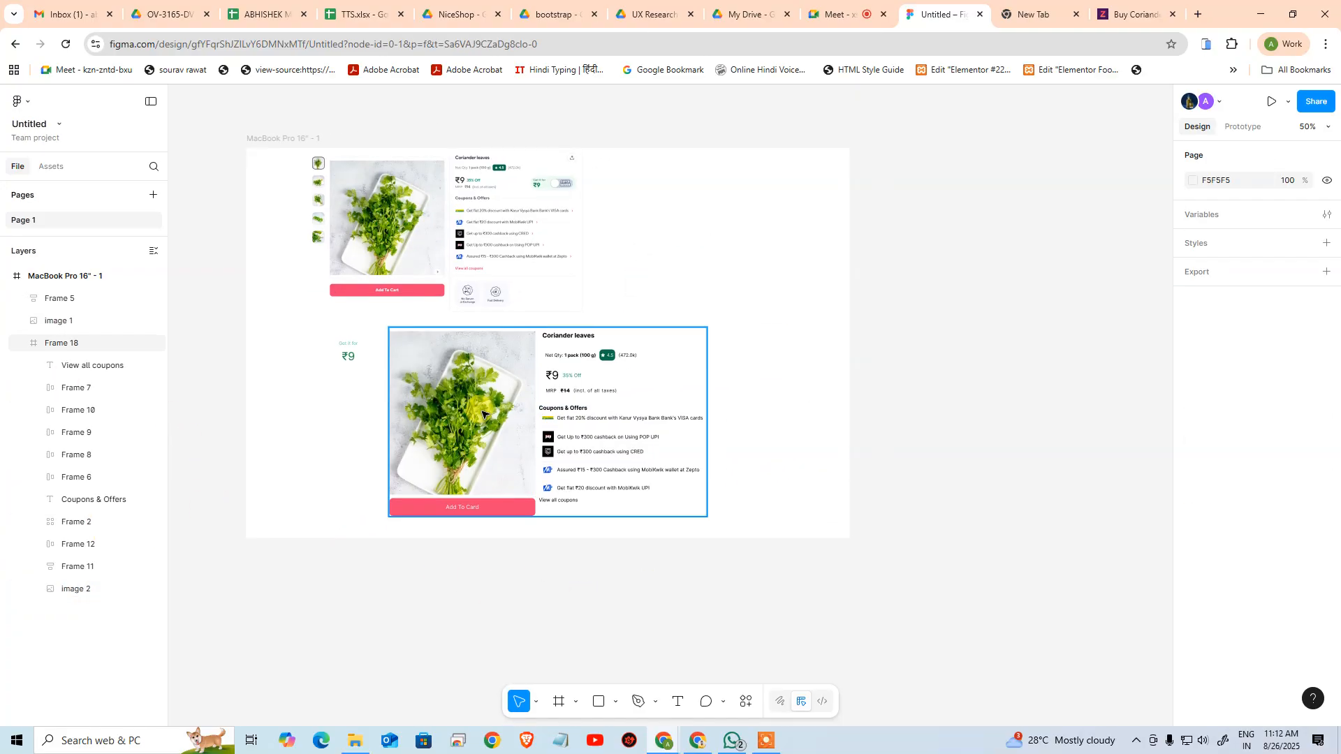
pyautogui.click(482, 416)
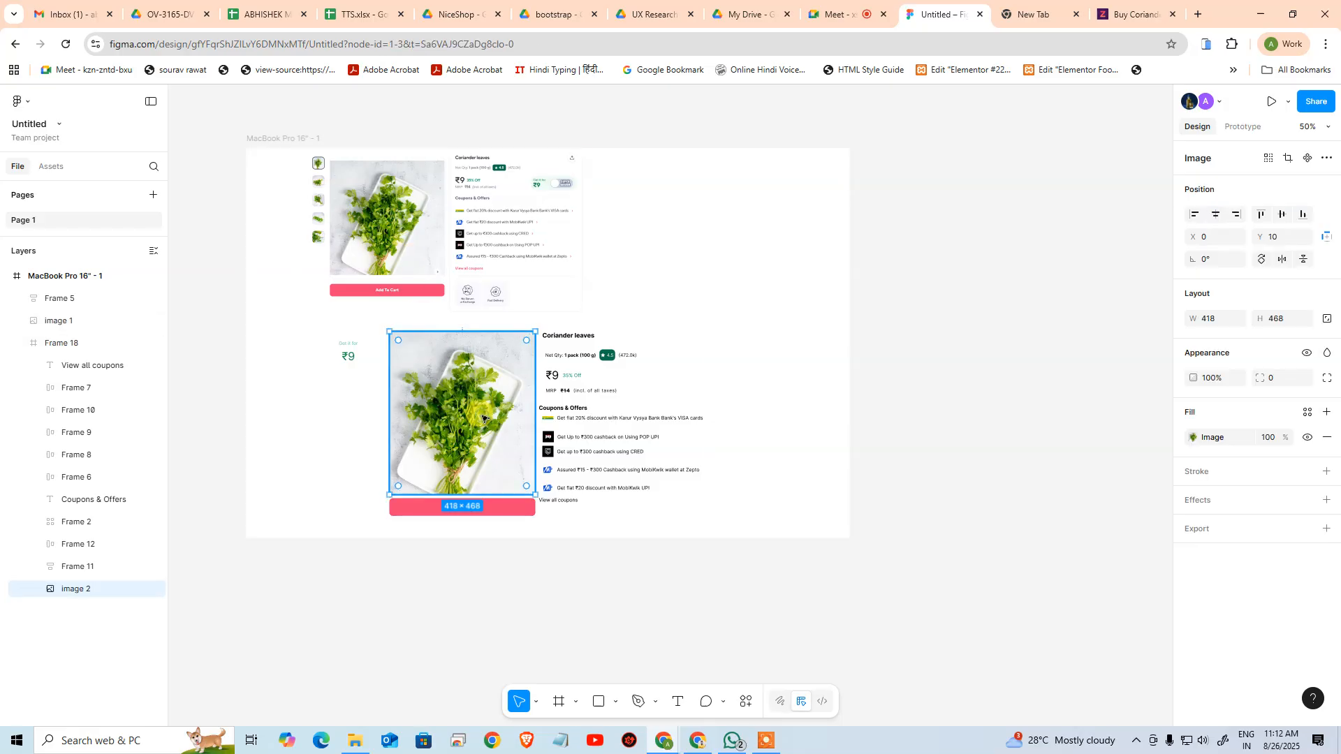
pyautogui.click(788, 233)
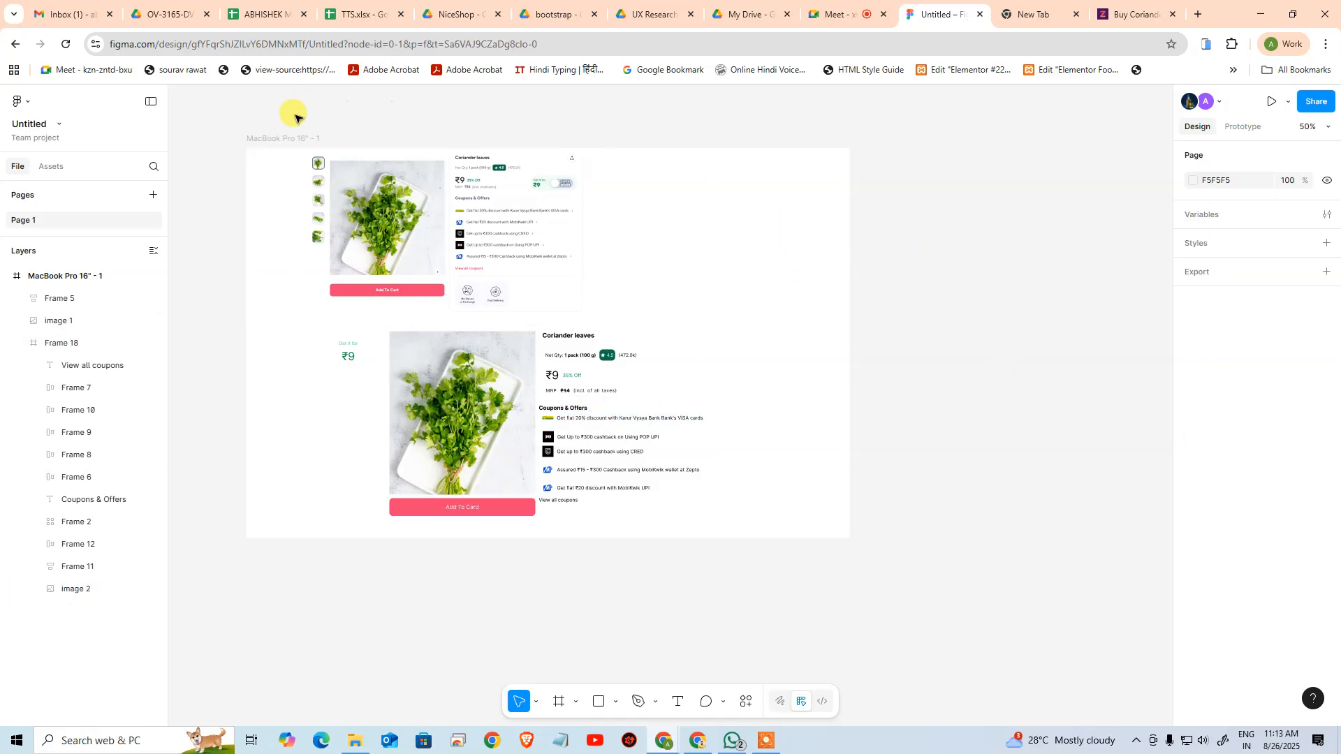
# Duplicate the MacBook Pro 16" artboard and delete the reference screenshot from the copy
pyautogui.click(347, 149)
pyautogui.hotkey('ctrl', 'c')
pyautogui.hotkey('ctrl', 'v')
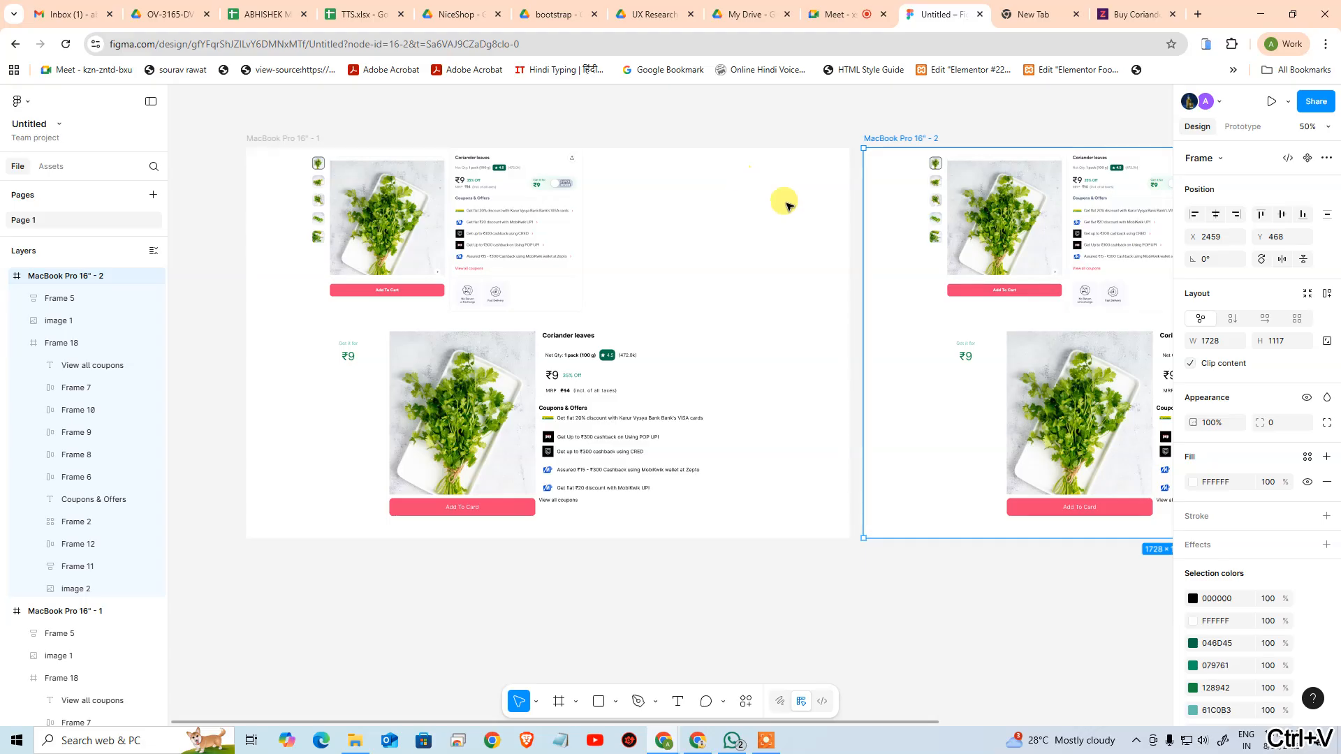
pyautogui.moveTo(832, 340); pyautogui.dragTo(523, 358)
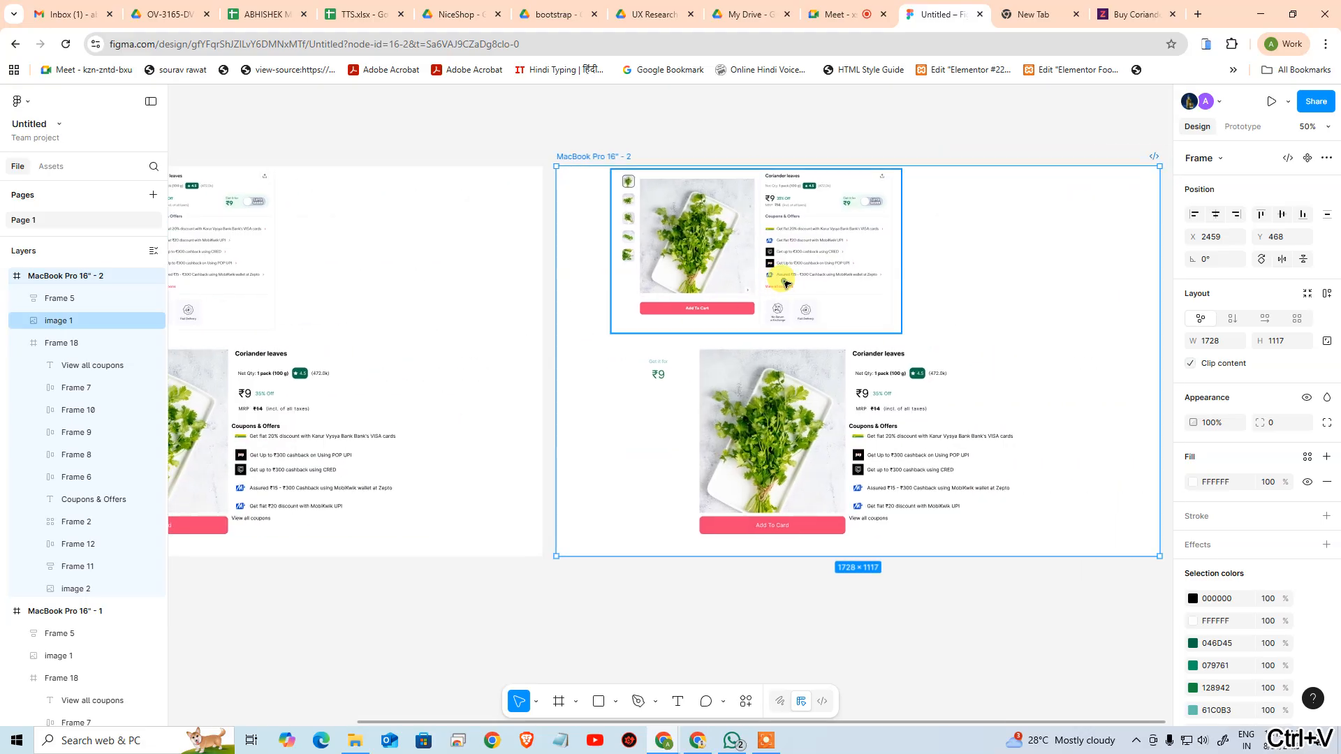
pyautogui.press('Delete')
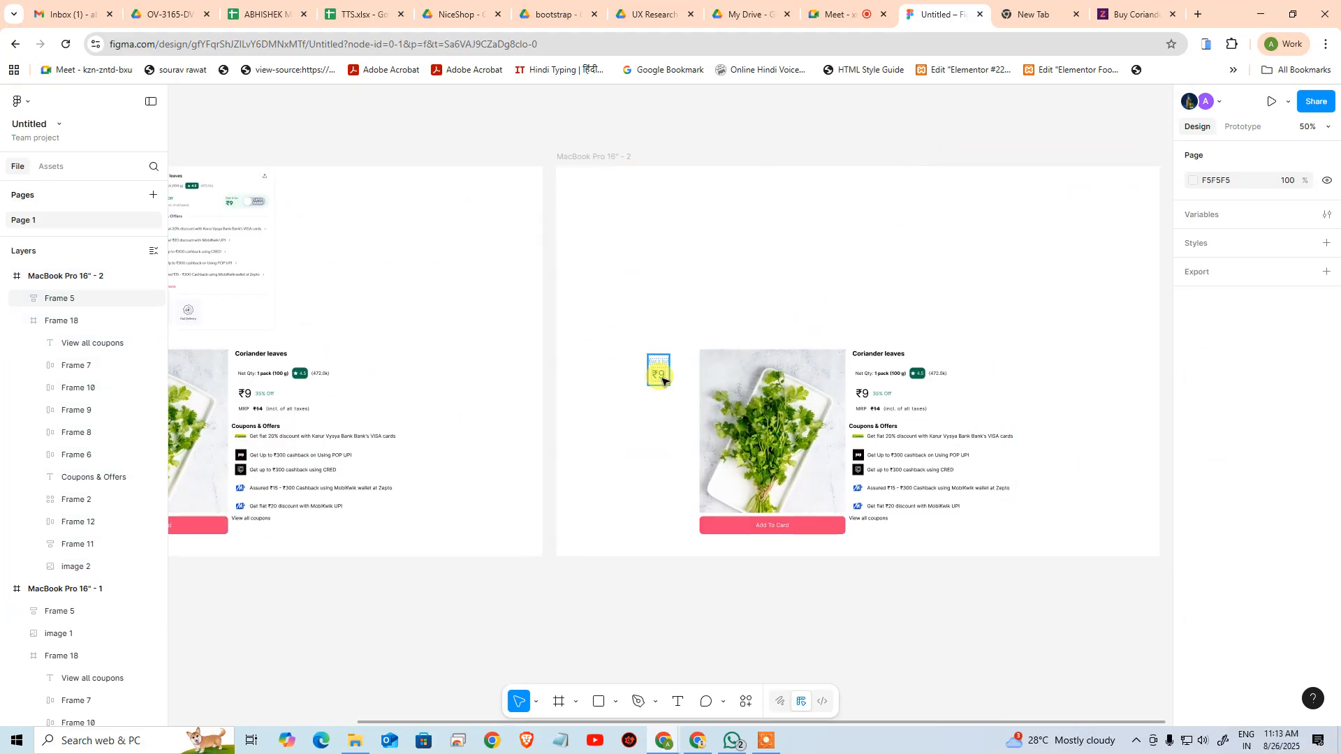
# Ungroup Frame 18 in the copied artboard and ungroup the offer rows, product details and button frames it contained
pyautogui.click(816, 393)
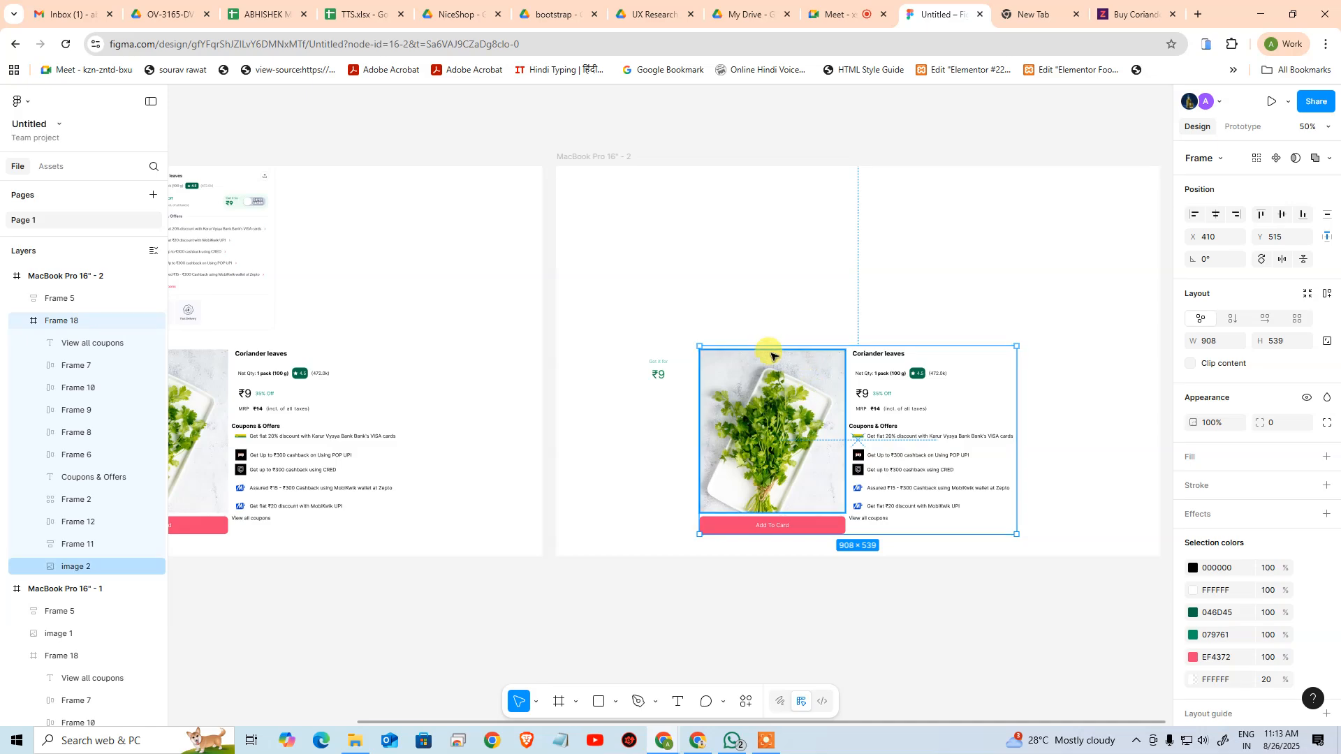
pyautogui.rightClick(756, 412)
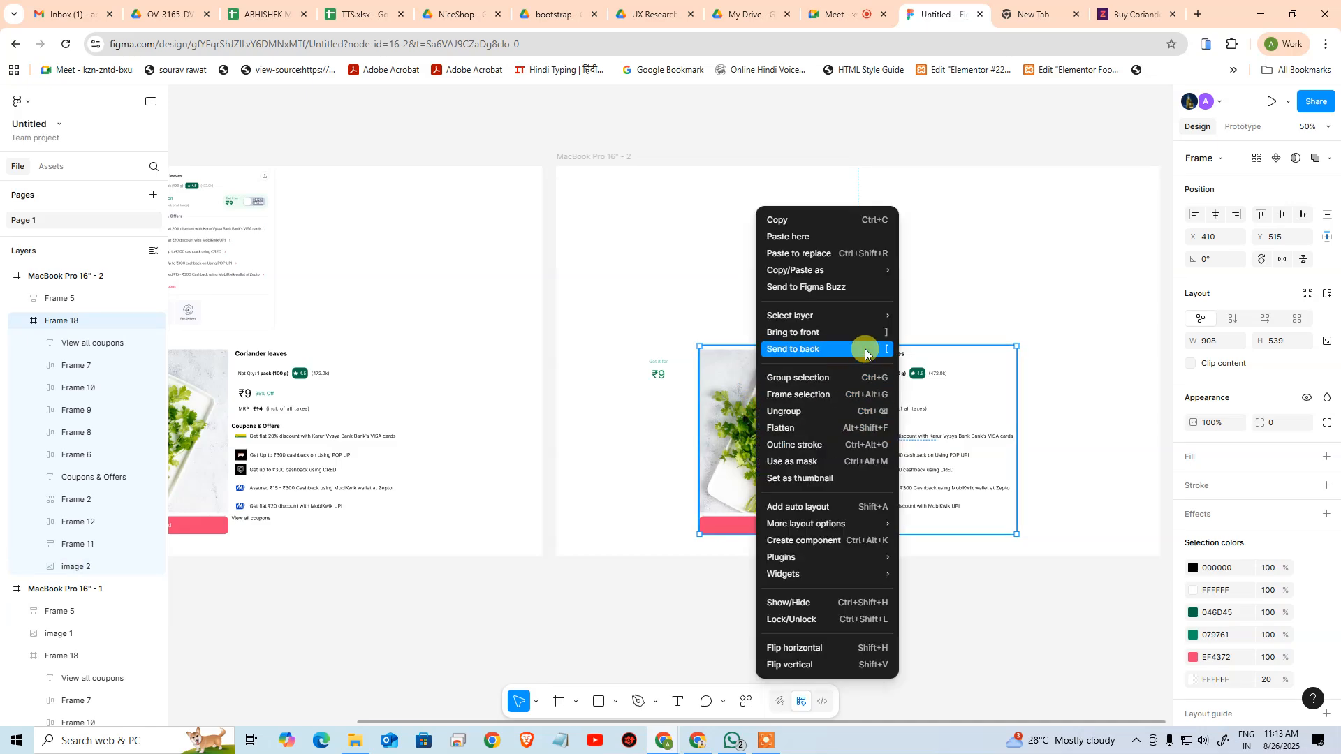
pyautogui.click(807, 411)
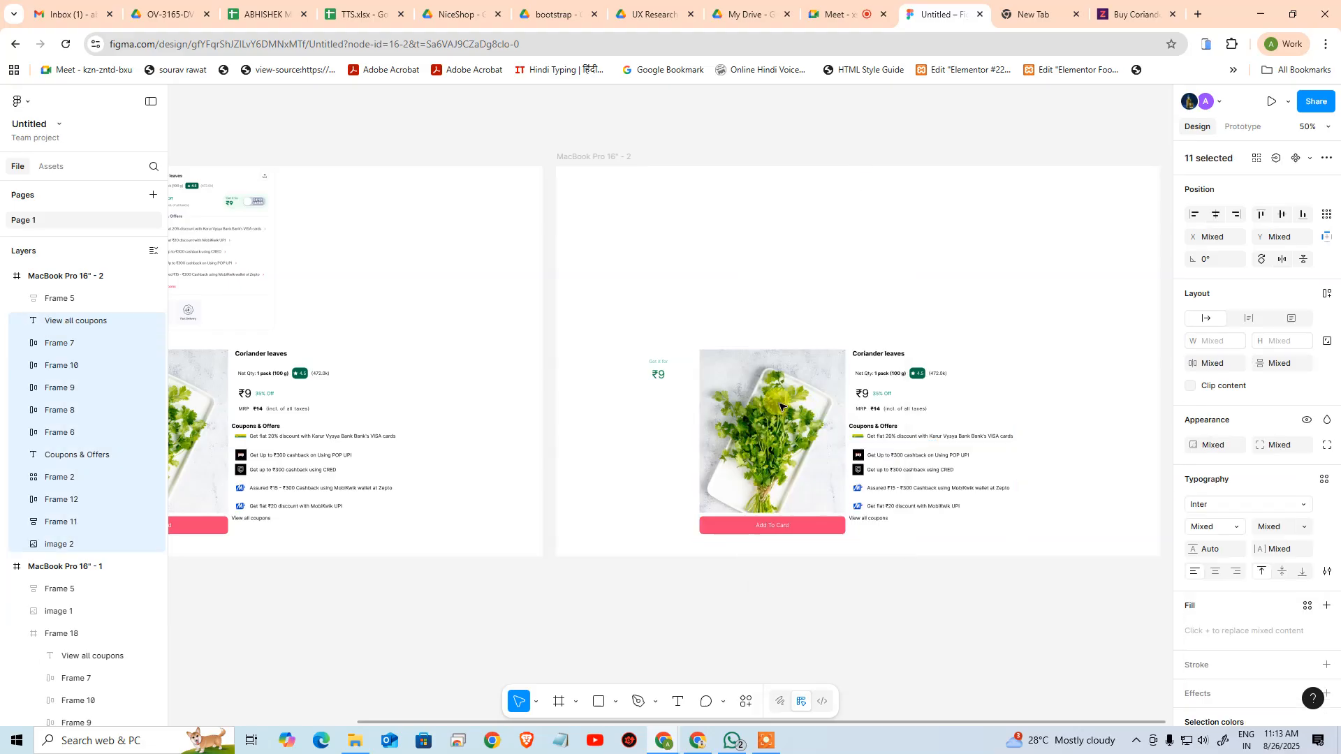
pyautogui.click(693, 316)
pyautogui.moveTo(683, 312); pyautogui.dragTo(1009, 535)
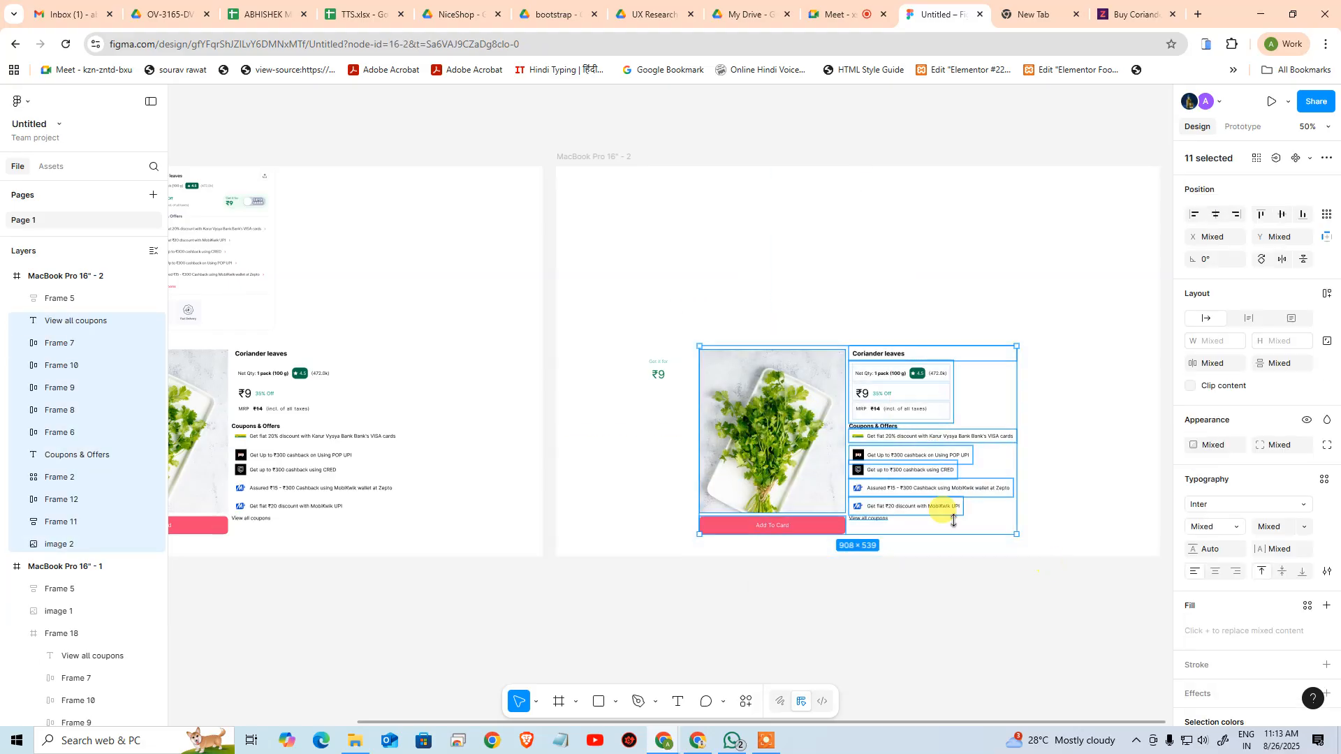
pyautogui.rightClick(801, 442)
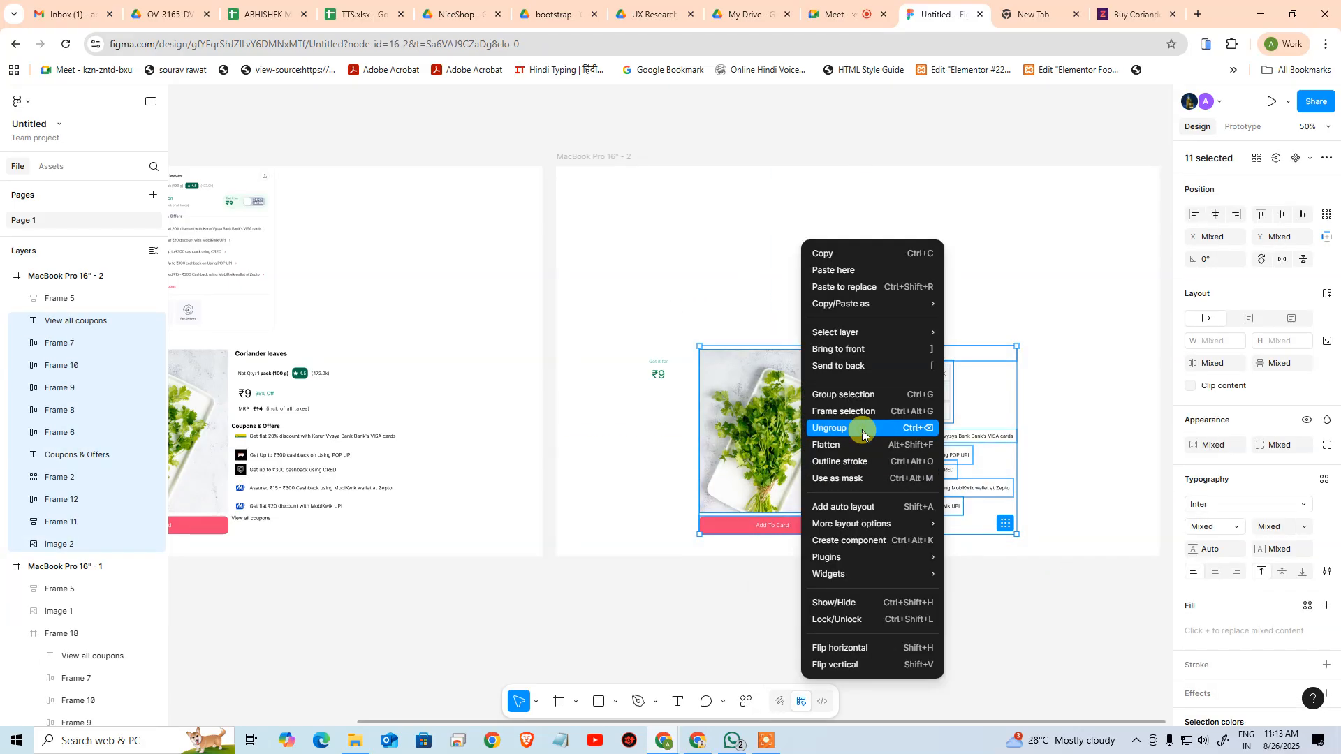
pyautogui.click(863, 428)
# Ungroup the remaining nested frames of the copied product card, including the price and rating frames, into loose layers
pyautogui.click(742, 285)
pyautogui.moveTo(688, 285); pyautogui.dragTo(1100, 653)
pyautogui.rightClick(819, 458)
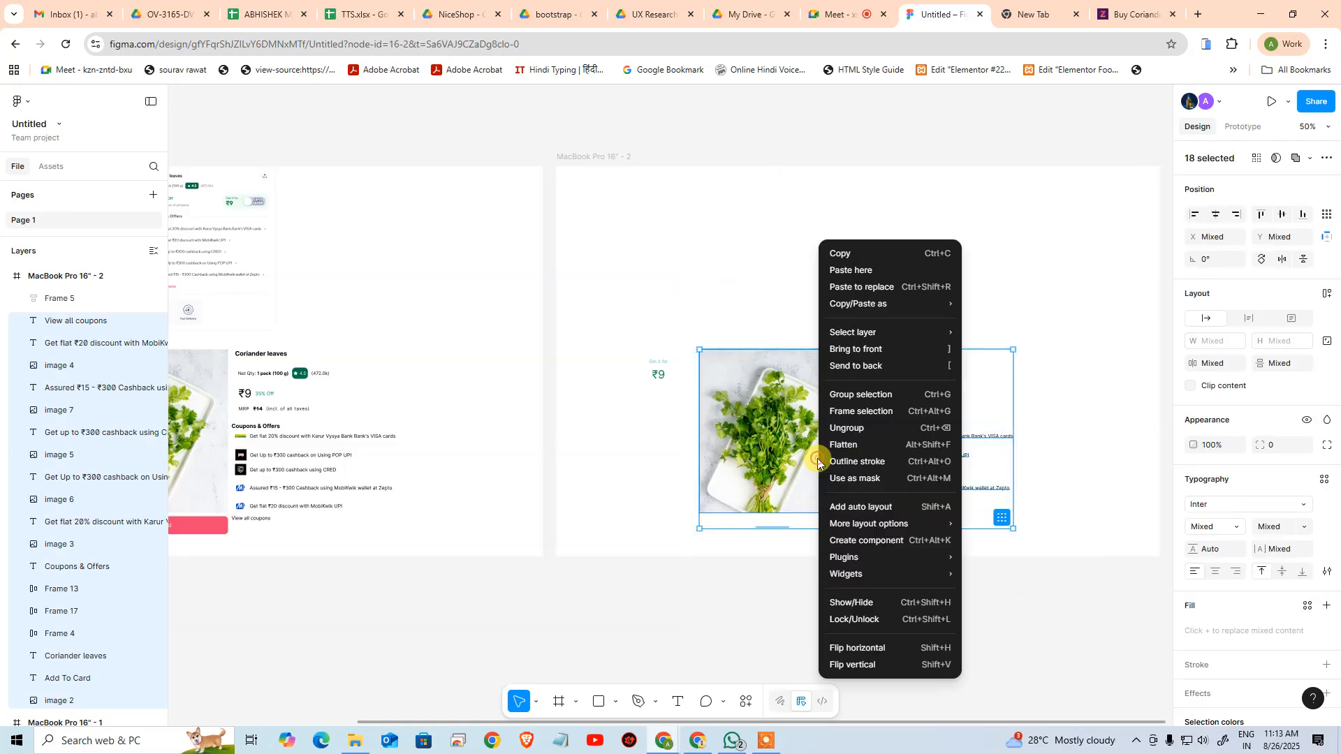
pyautogui.click(863, 428)
pyautogui.click(1054, 638)
pyautogui.moveTo(685, 279); pyautogui.dragTo(1003, 598)
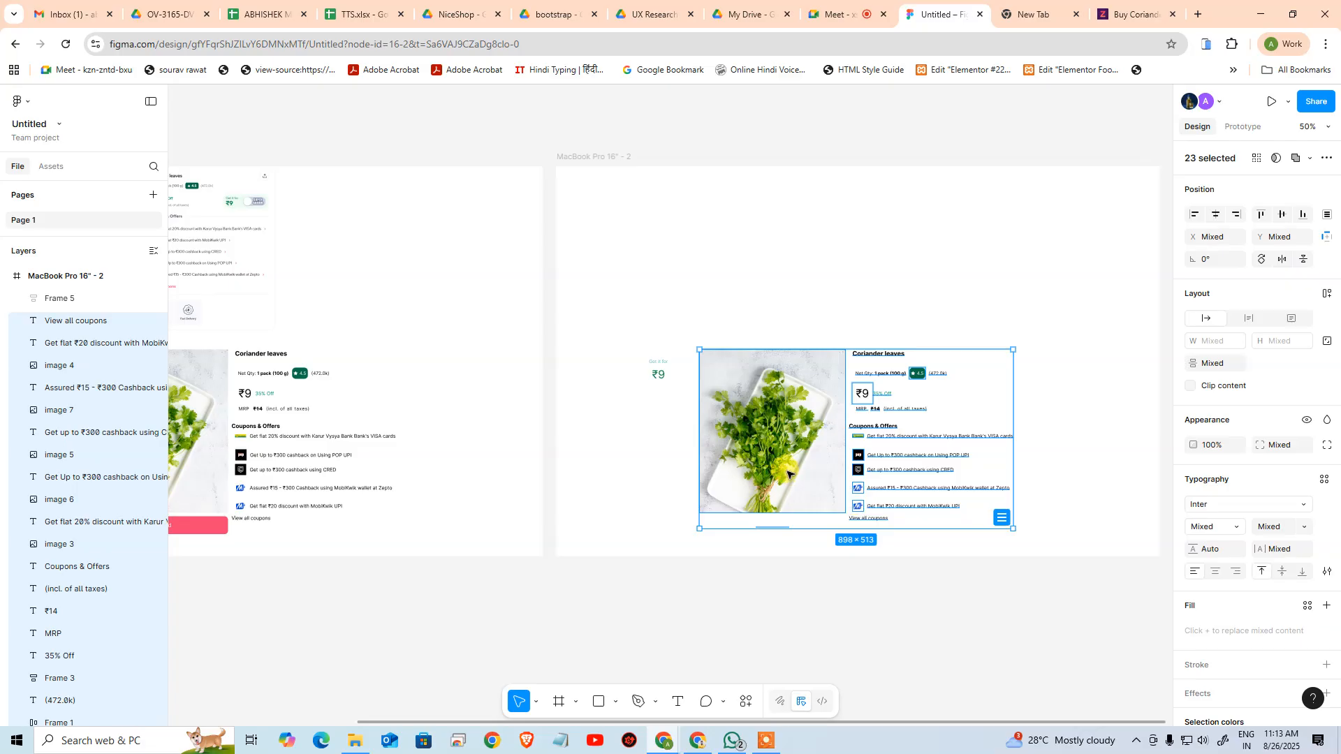
pyautogui.rightClick(788, 475)
pyautogui.click(853, 428)
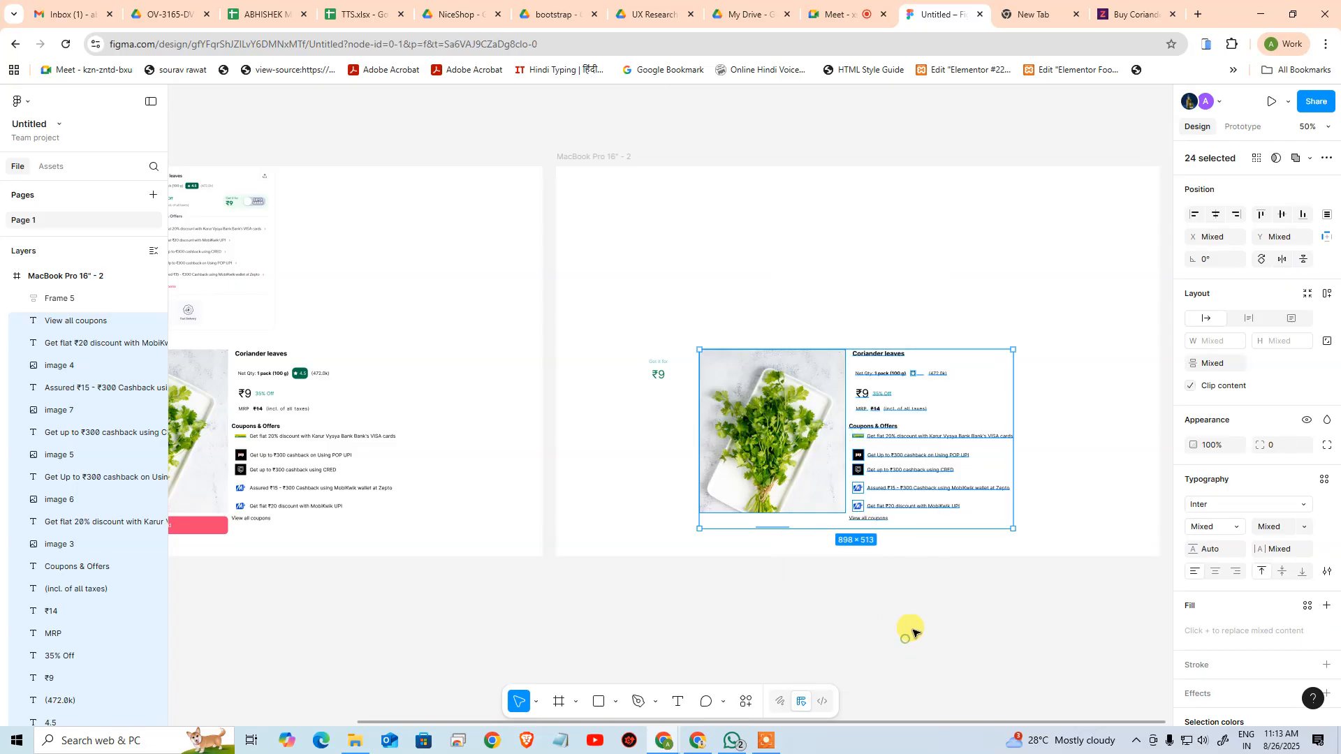
pyautogui.click(912, 632)
# Copy the pink Add To Card button above the second artboard's product image, and delete the leftover white button text under that image
pyautogui.click(775, 527)
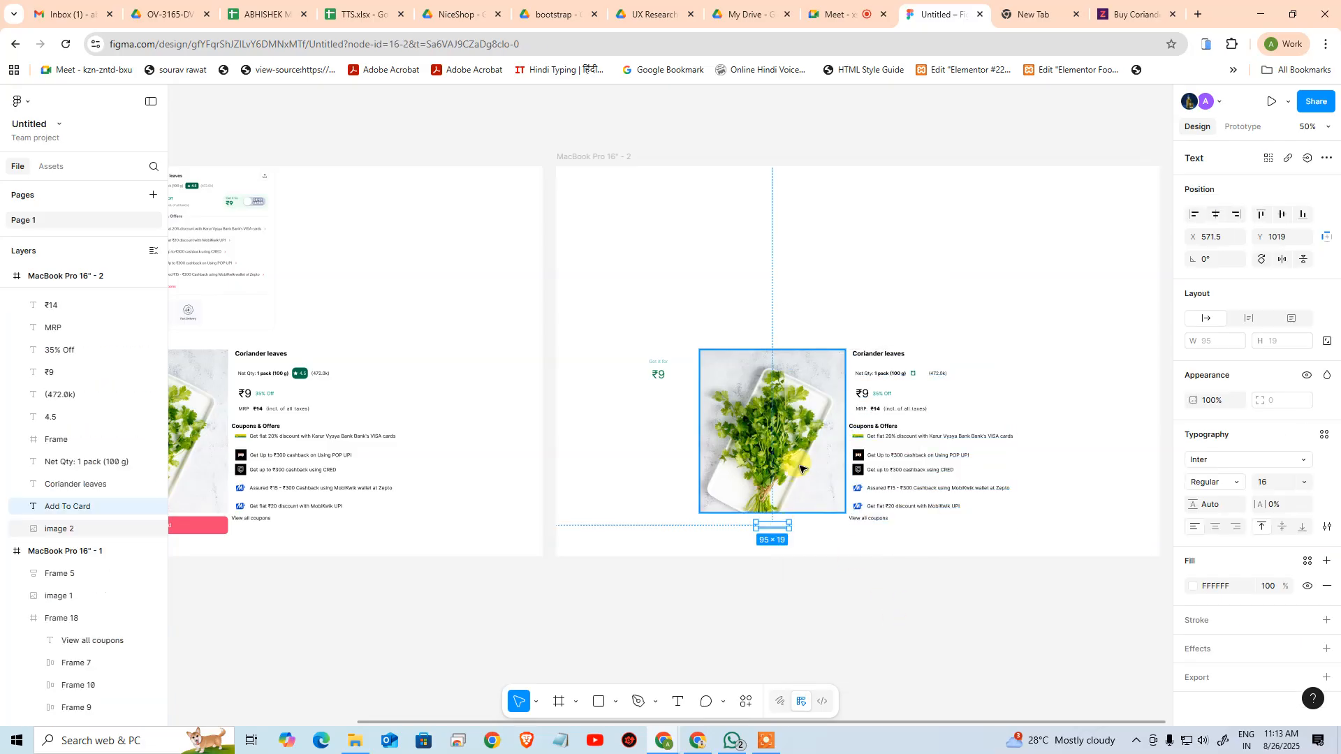
pyautogui.click(803, 468)
pyautogui.click(937, 628)
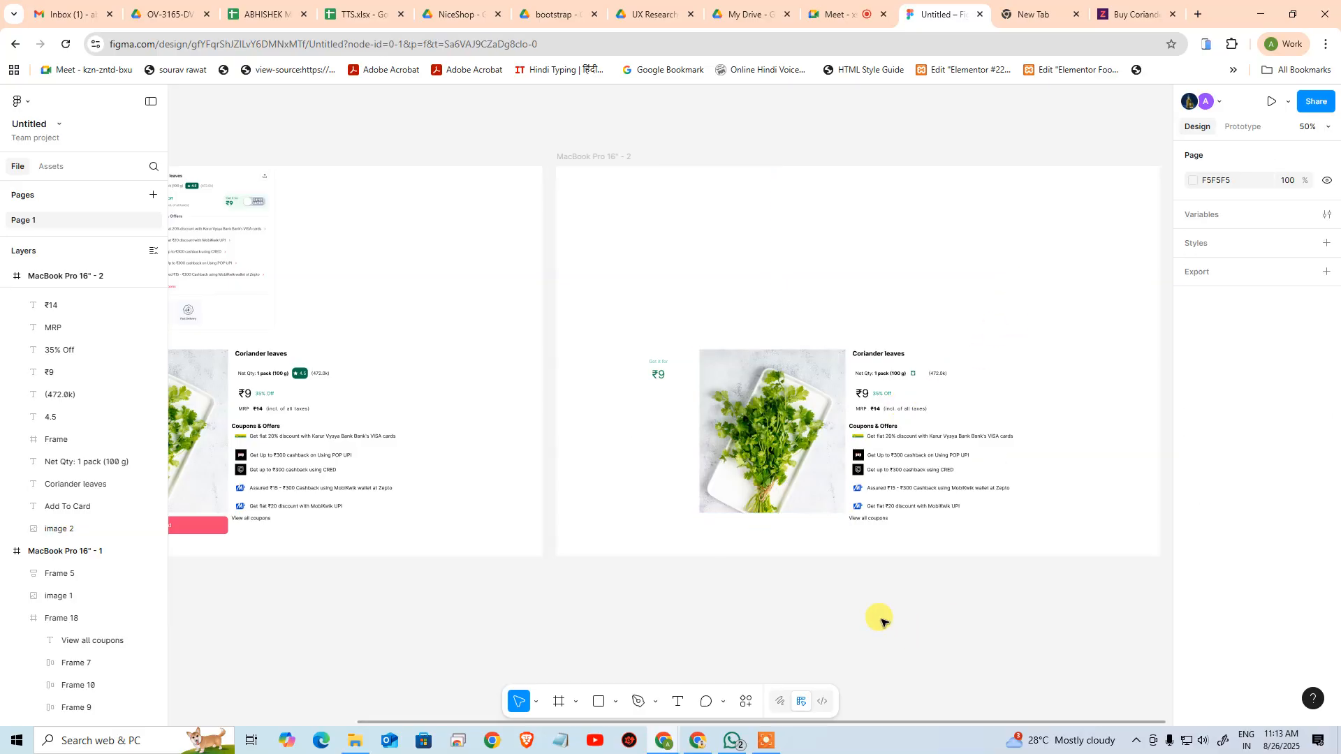
pyautogui.moveTo(721, 601); pyautogui.dragTo(815, 569)
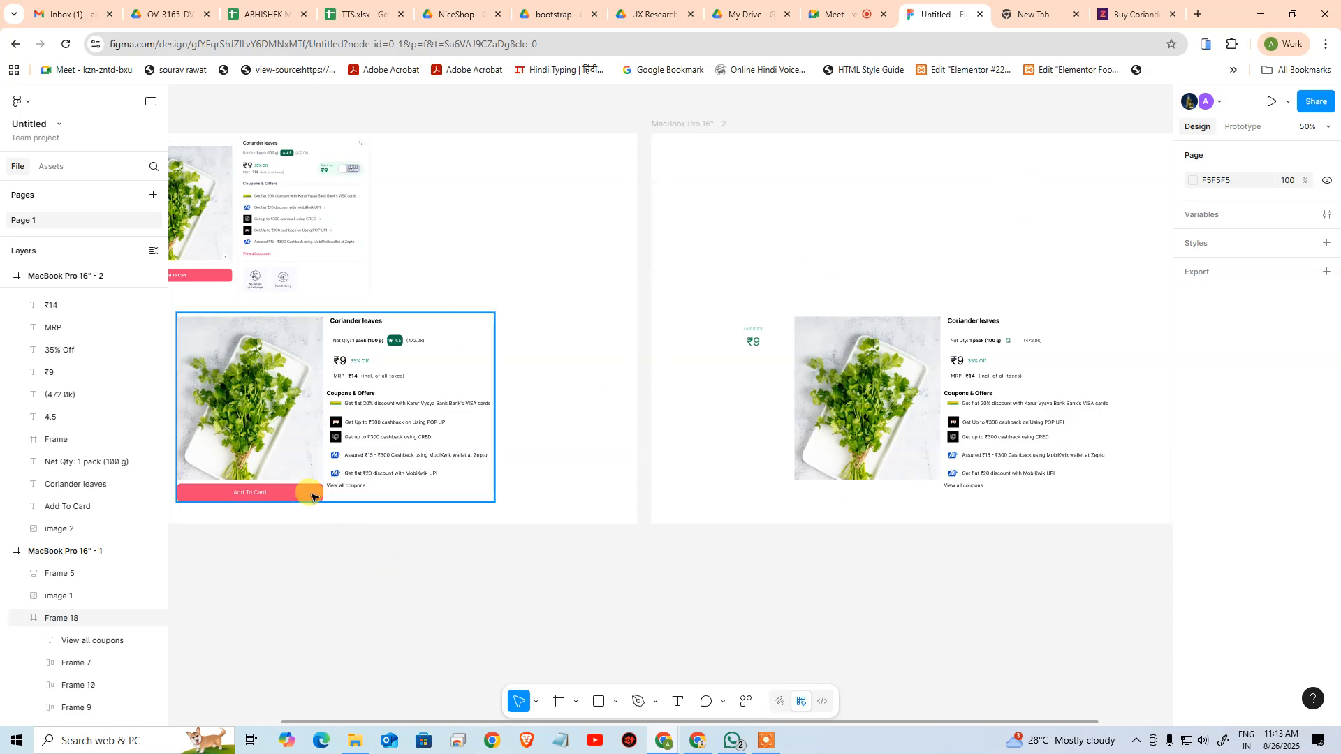
pyautogui.moveTo(312, 507); pyautogui.dragTo(868, 261)
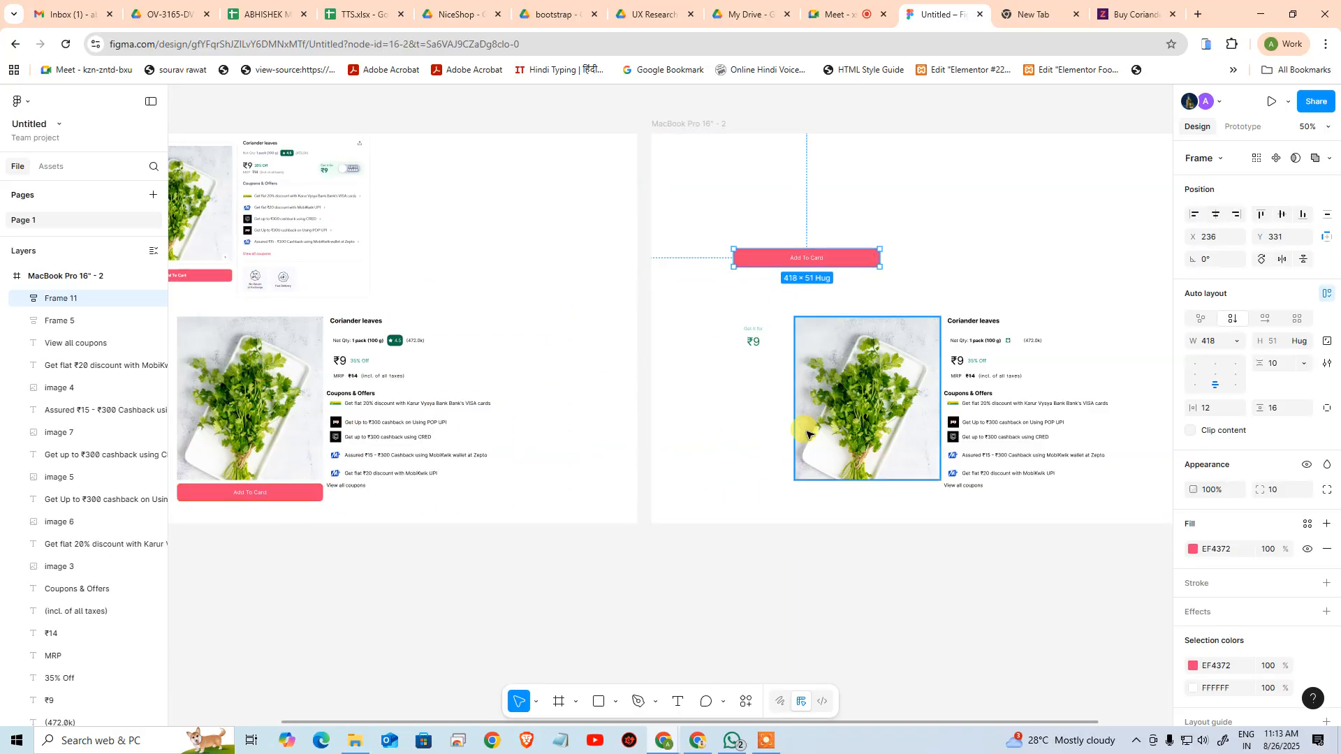
pyautogui.click(744, 604)
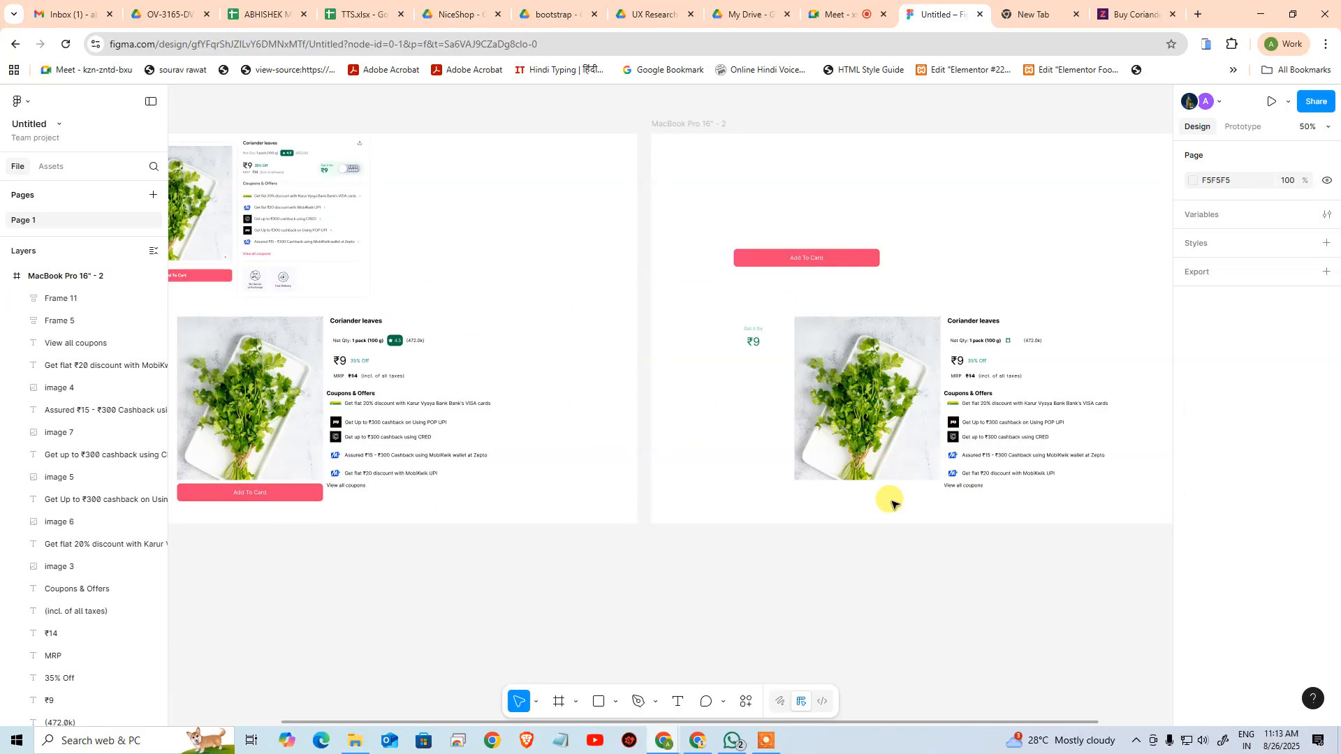
pyautogui.click(861, 496)
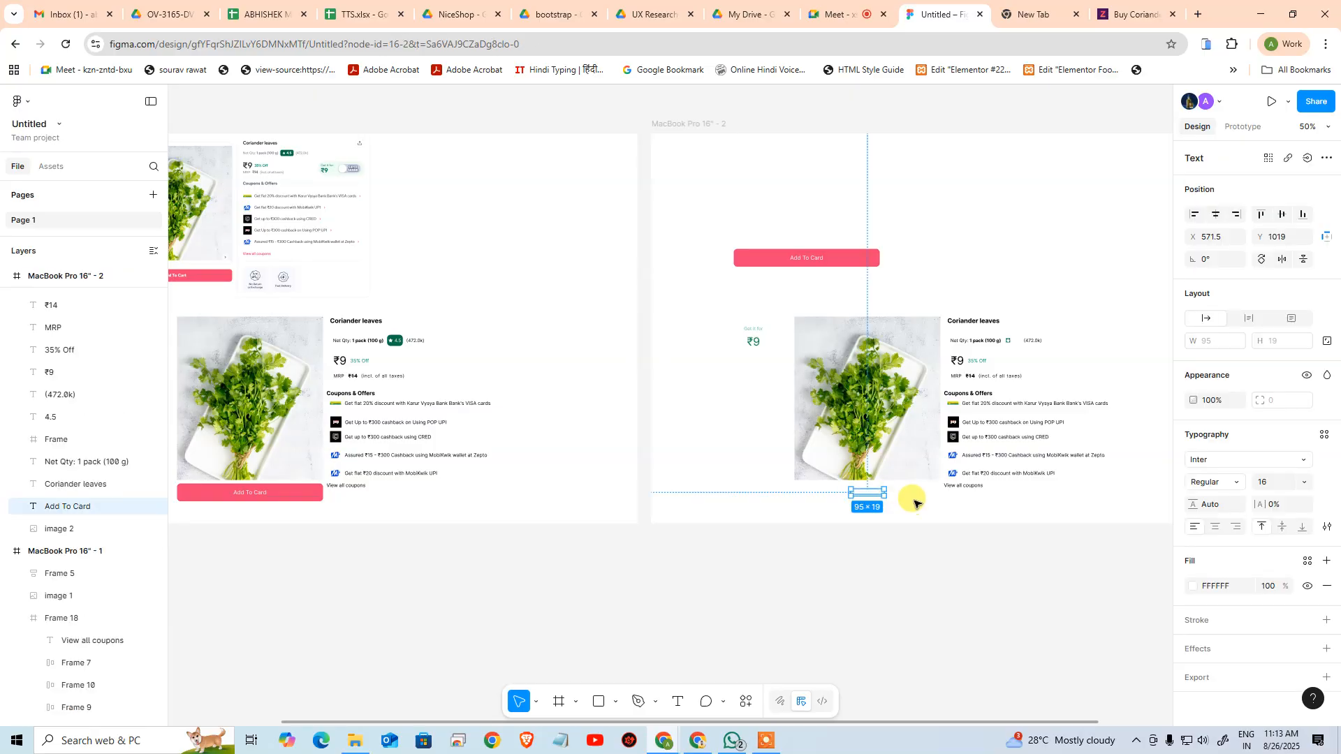
pyautogui.click(782, 279)
# Wrap the coriander image in the second artboard in an auto layout frame
pyautogui.click(753, 260)
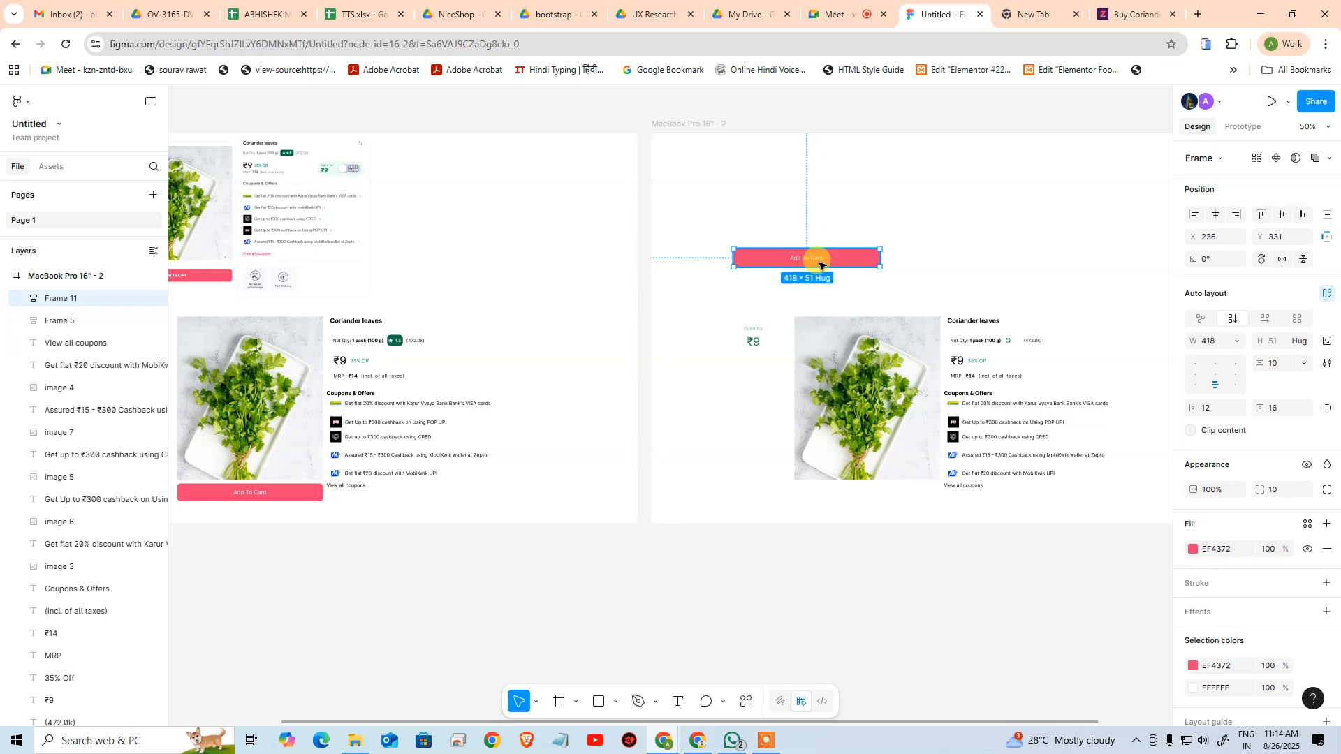
pyautogui.click(734, 456)
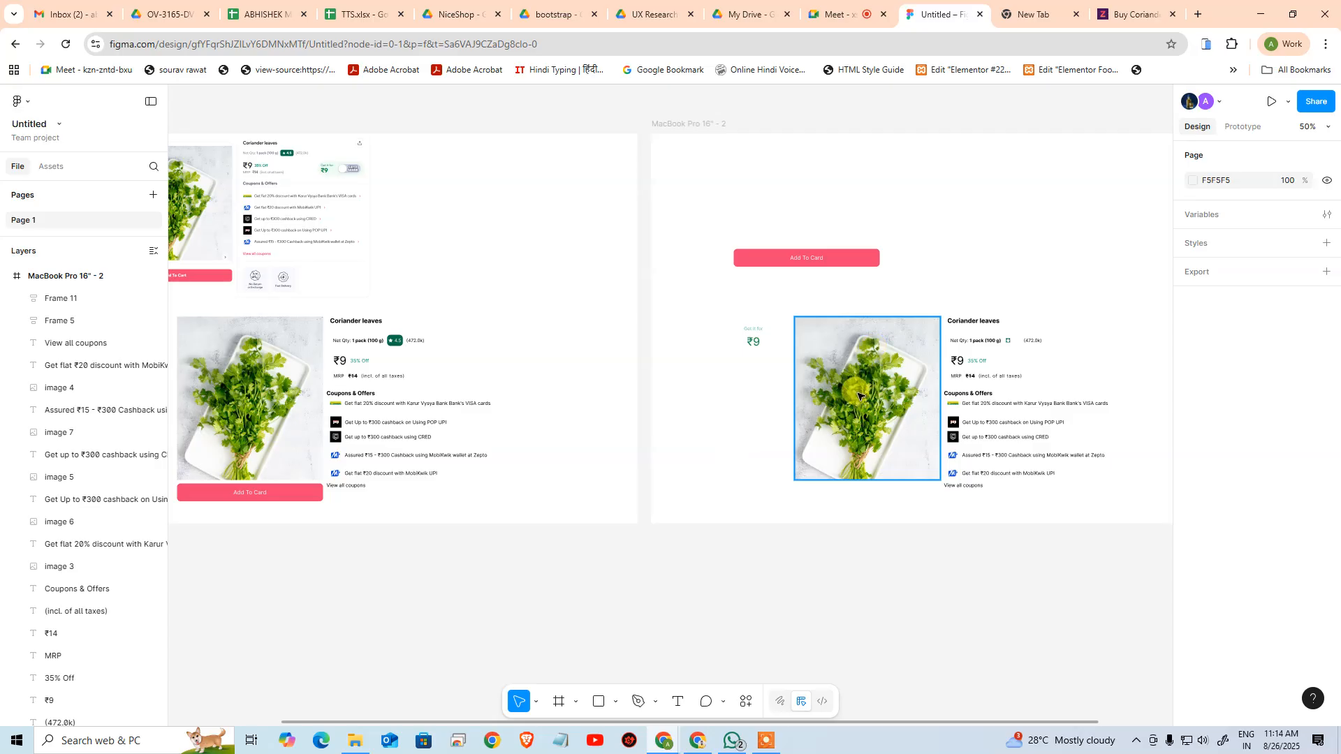
pyautogui.click(858, 396)
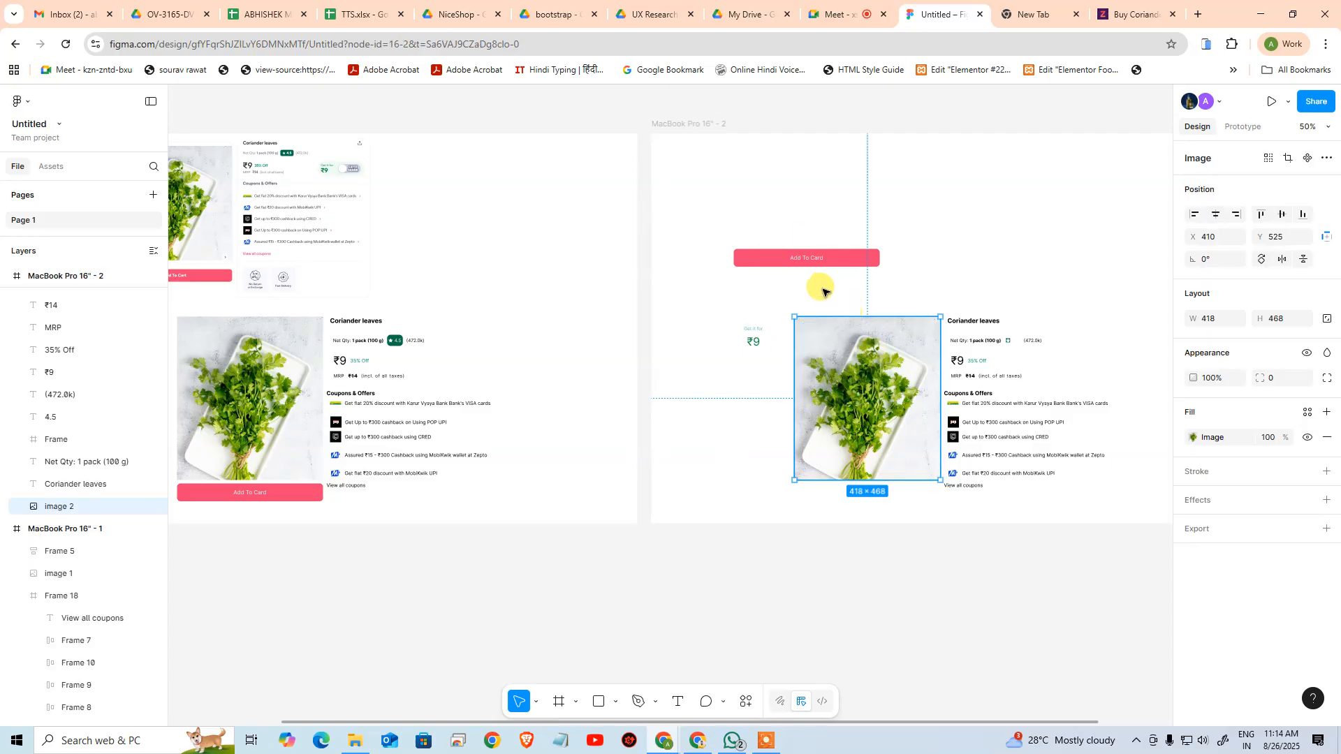
pyautogui.hotkey('shift', 'a')
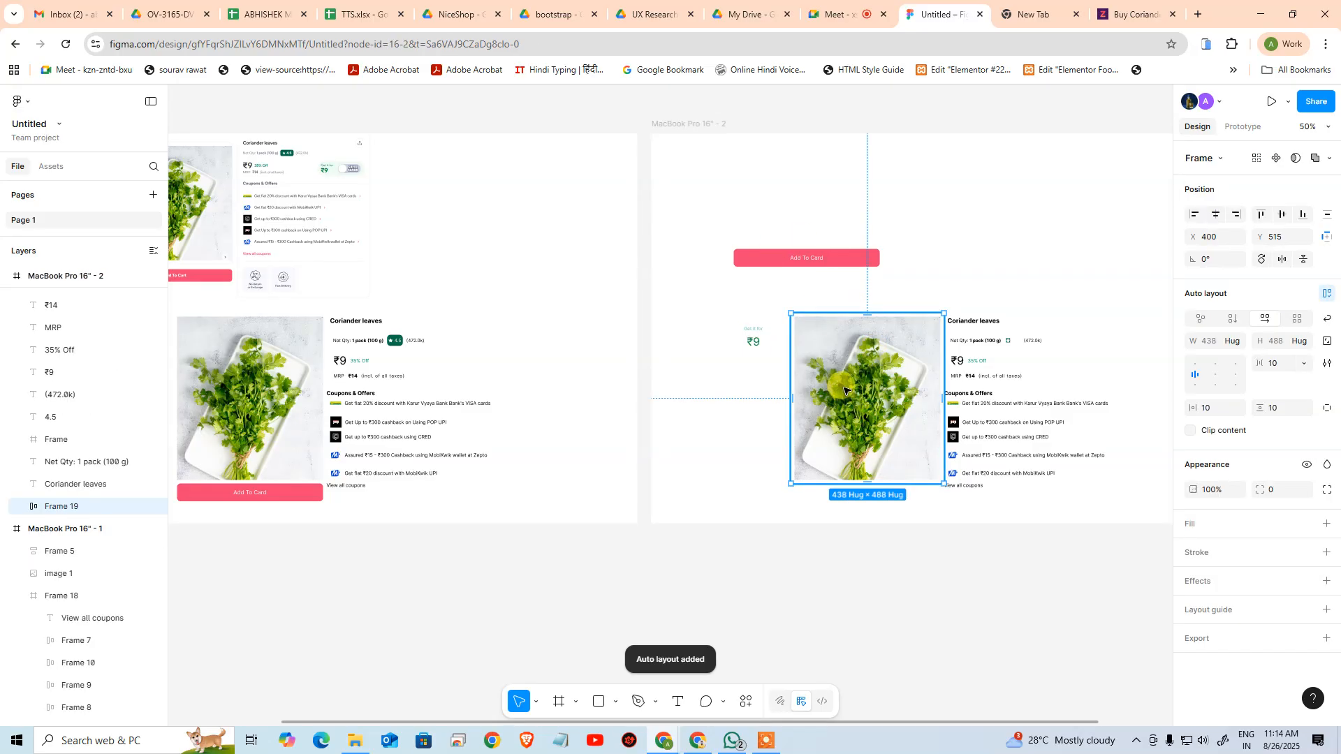
# Try to place the copied Add To Card button inside the image's auto layout frame
pyautogui.click(762, 262)
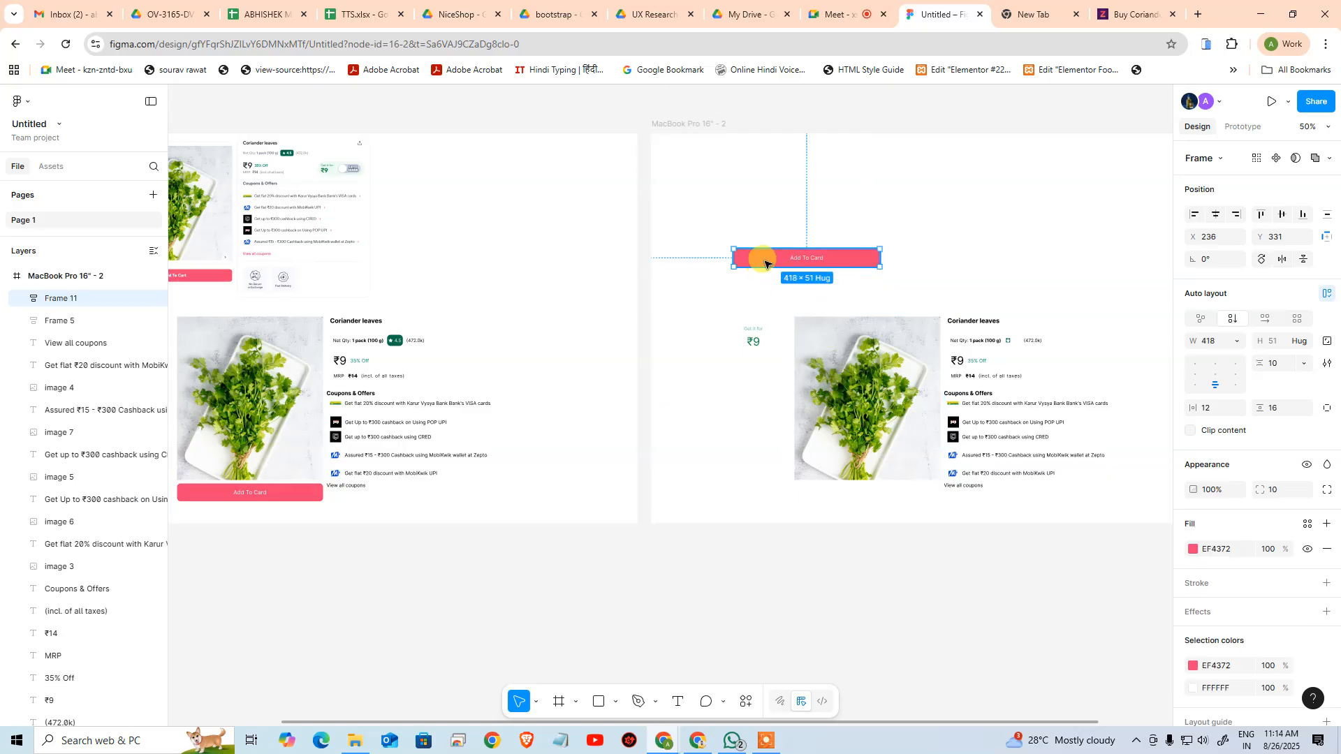
pyautogui.moveTo(765, 263); pyautogui.dragTo(850, 473)
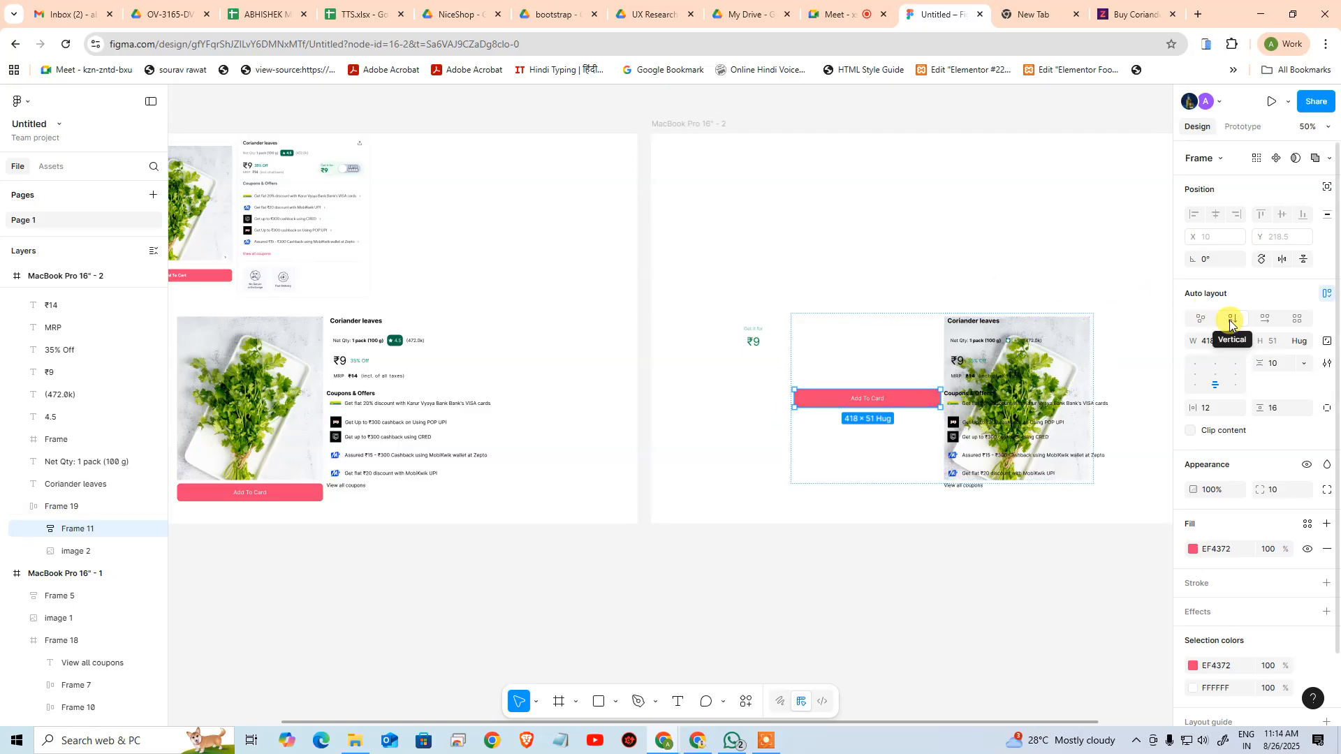
pyautogui.click(859, 560)
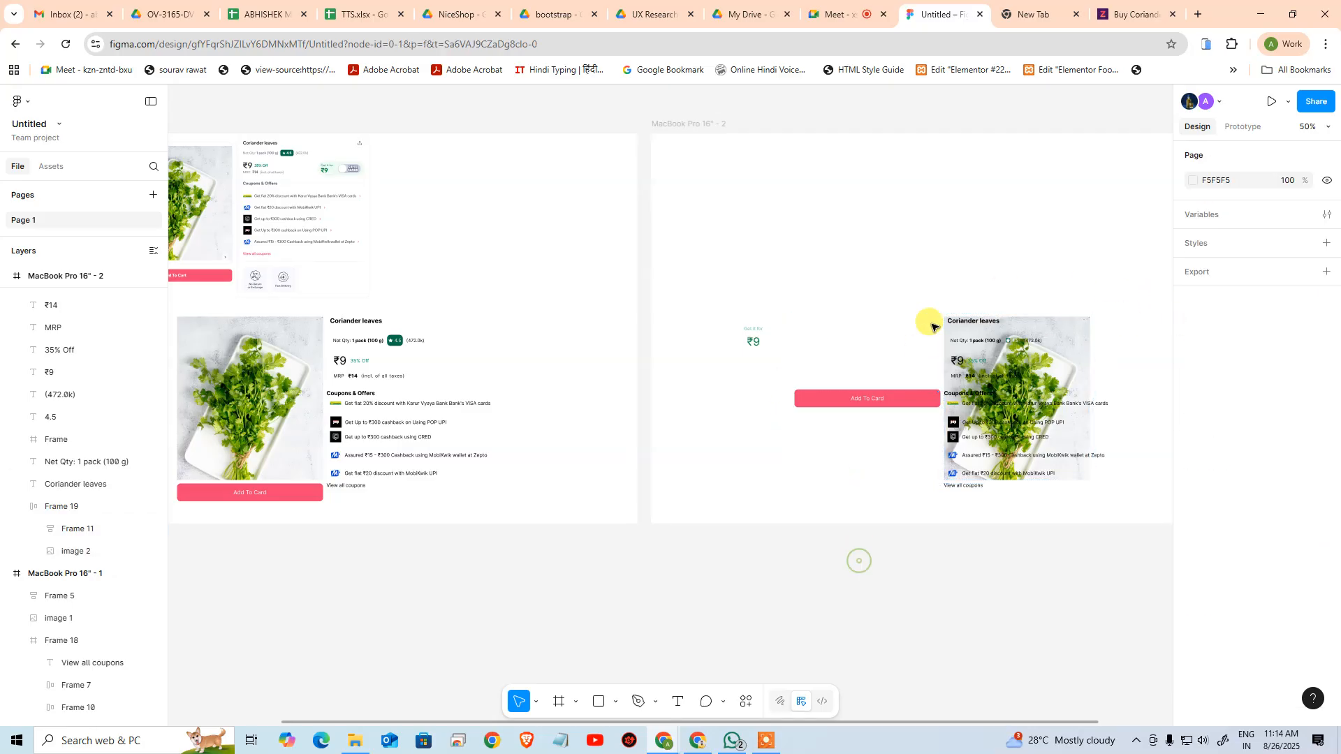
# Try moving the image-and-button frame to X 187, Y 32 with a vertical flow and its height hugging the contents
pyautogui.click(885, 326)
pyautogui.moveTo(901, 334); pyautogui.dragTo(823, 165)
pyautogui.click(1233, 319)
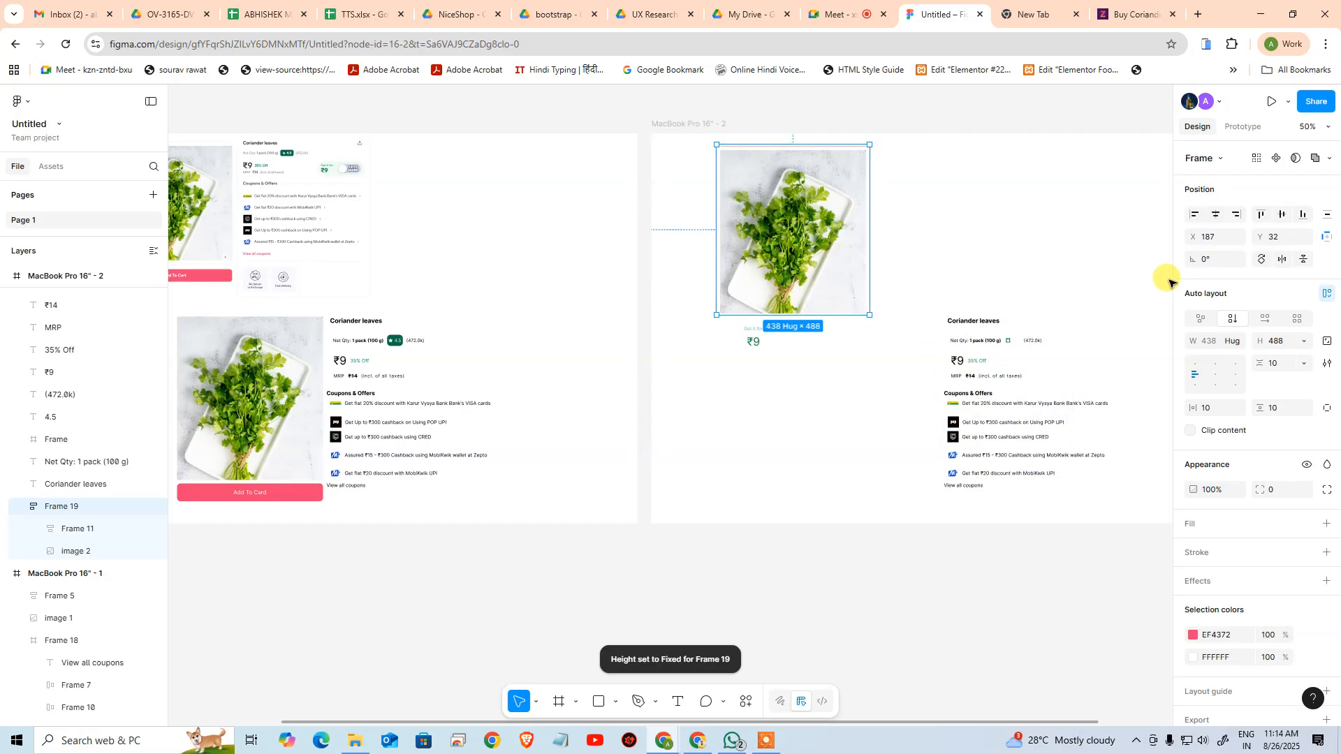
pyautogui.click(1238, 345)
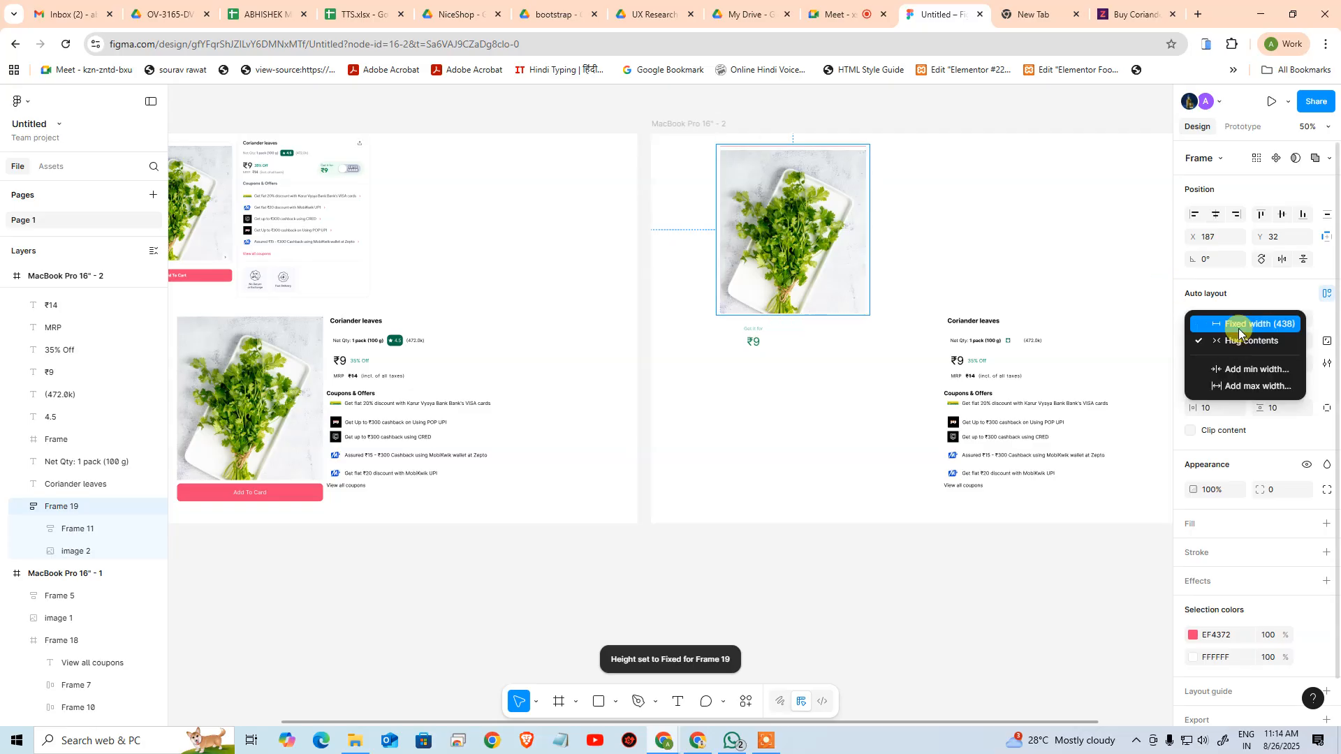
pyautogui.click(1252, 298)
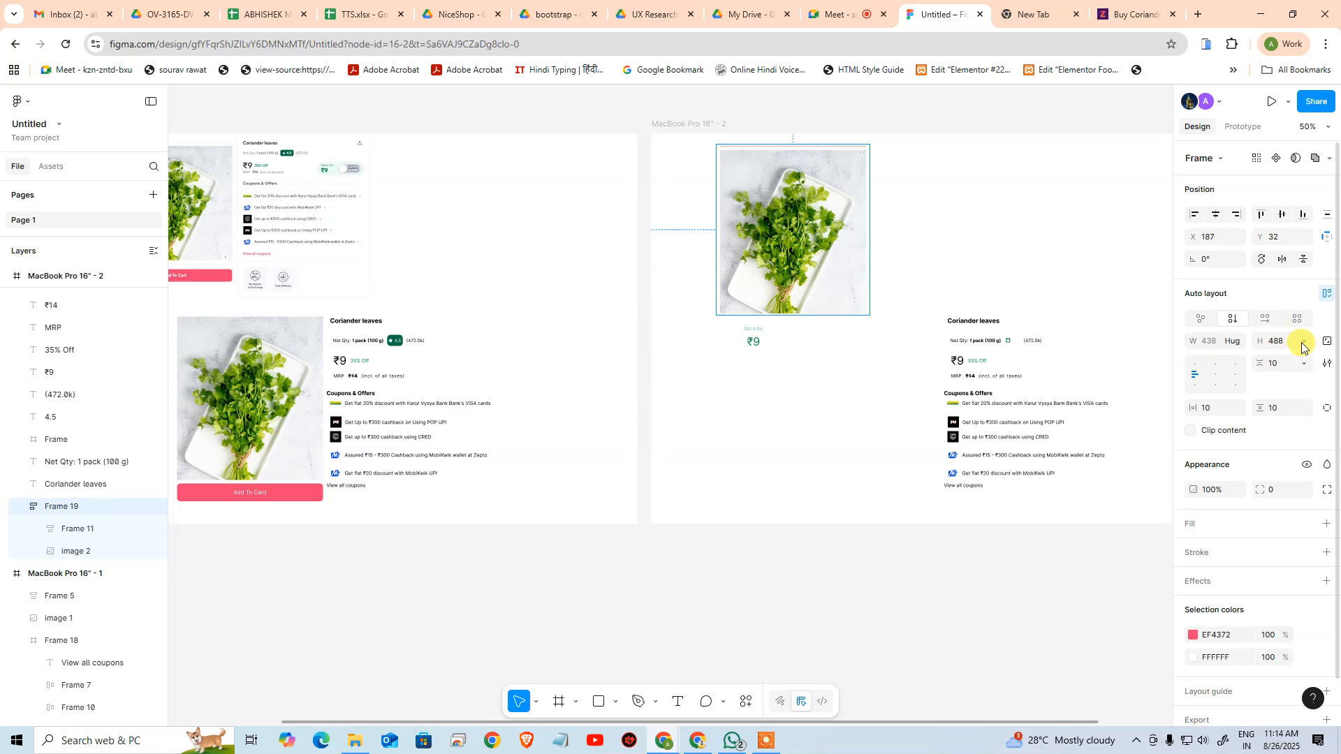
pyautogui.click(1303, 347)
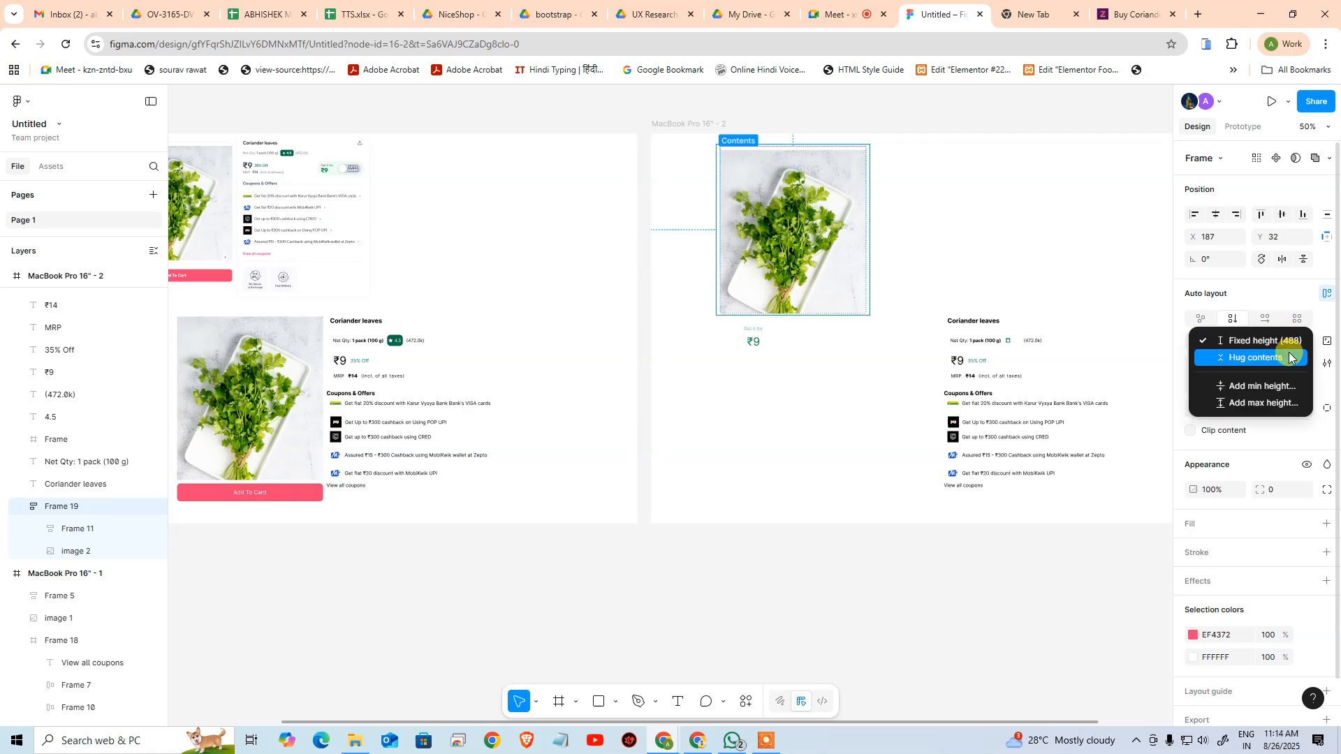
pyautogui.click(1281, 359)
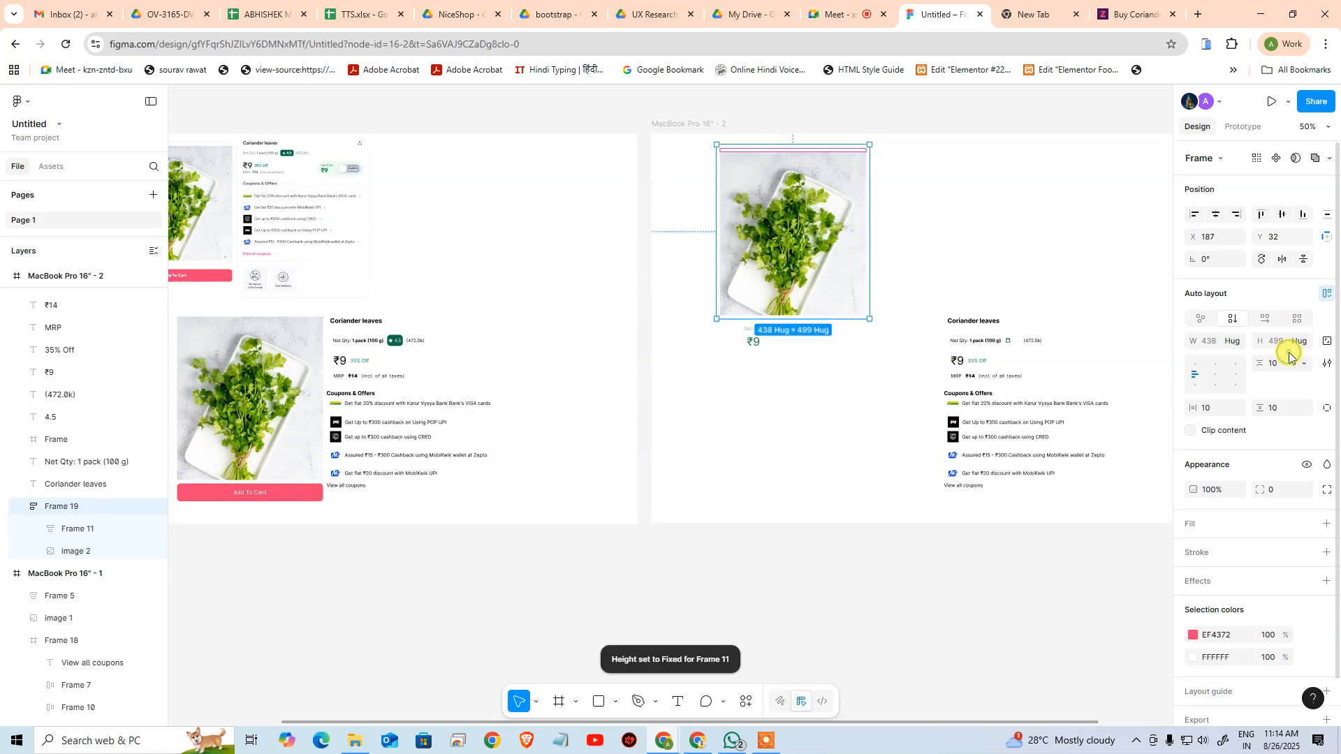
# Try stretching the image-and-button frame to a height of 670
pyautogui.click(928, 253)
pyautogui.click(797, 317)
pyautogui.moveTo(792, 321); pyautogui.dragTo(792, 378)
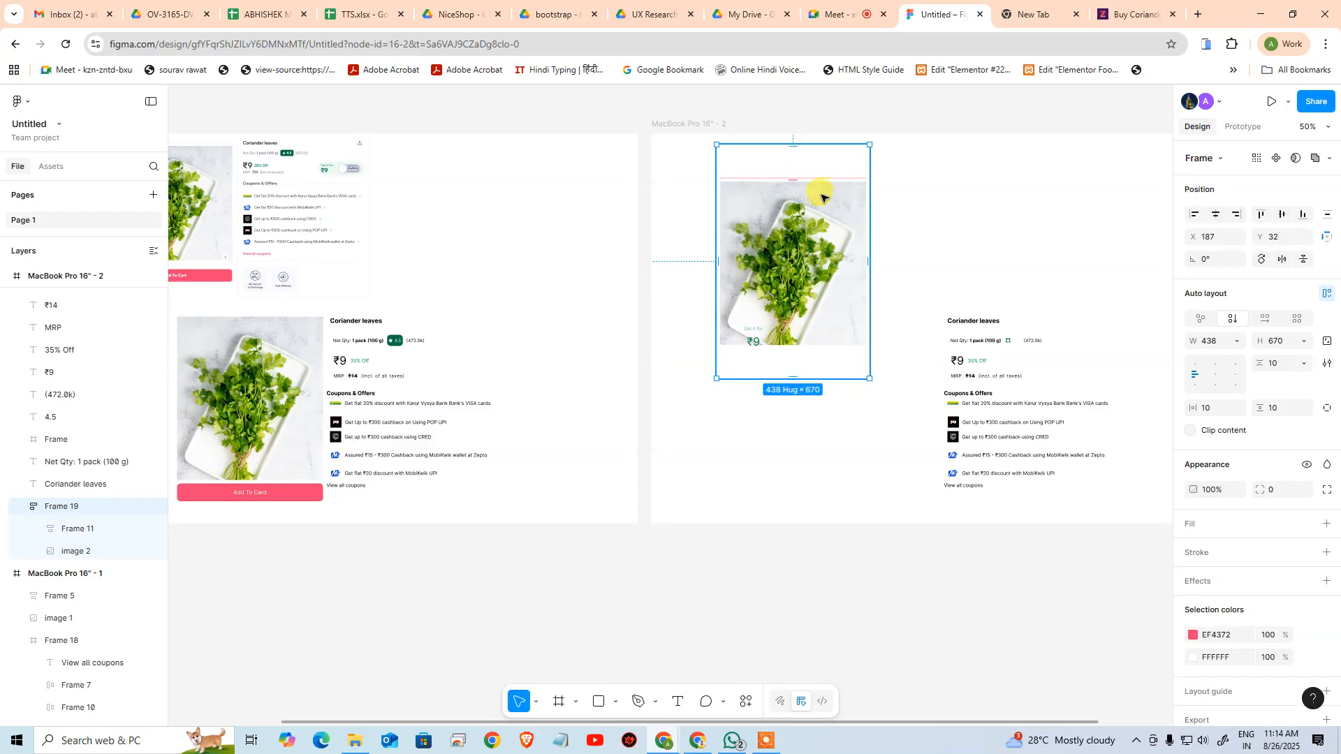
# Undo the frame's resizing, vertical flow, move and button nesting, and reselect the image's auto layout frame
pyautogui.hotkey('ctrl', 'z')
pyautogui.hotkey('ctrl', 'z')
pyautogui.hotkey('ctrl', 'z')
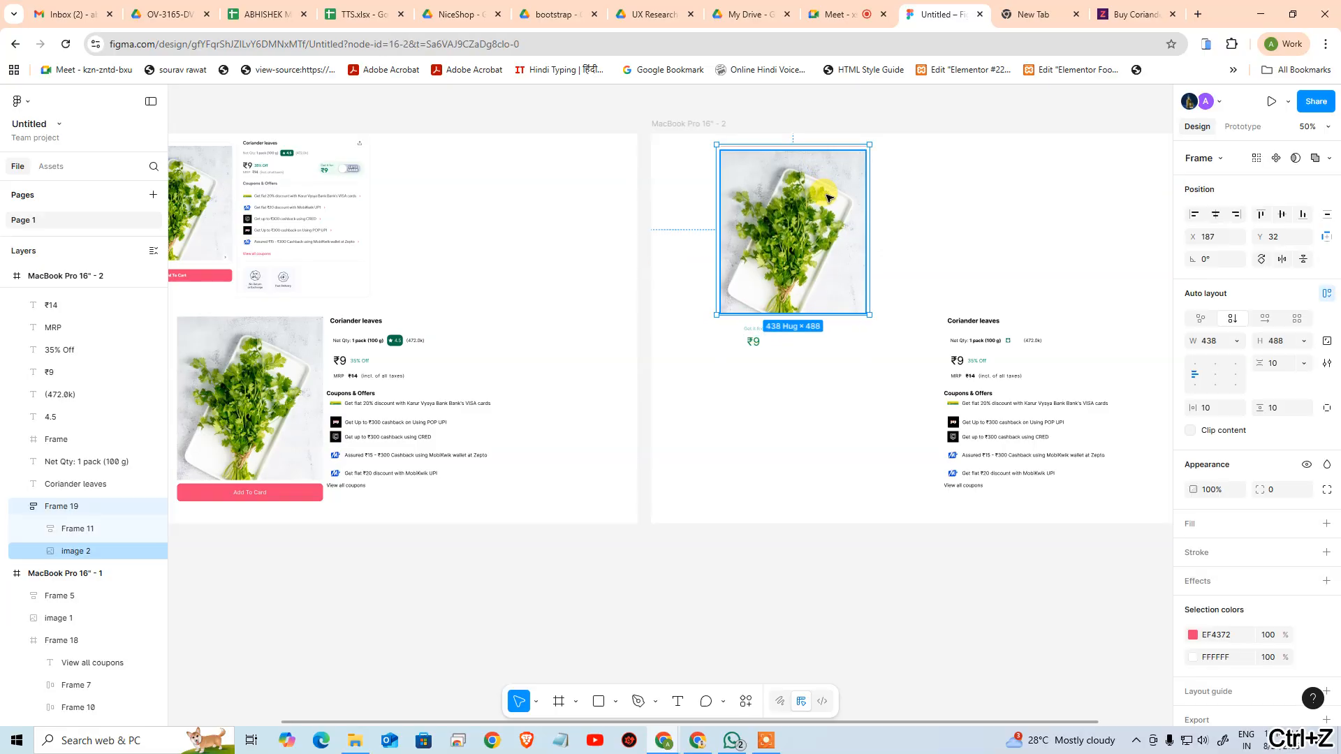
pyautogui.hotkey('ctrl', 'z')
pyautogui.hotkey('ctrl', 'z')
pyautogui.hotkey('ctrl', 'z')
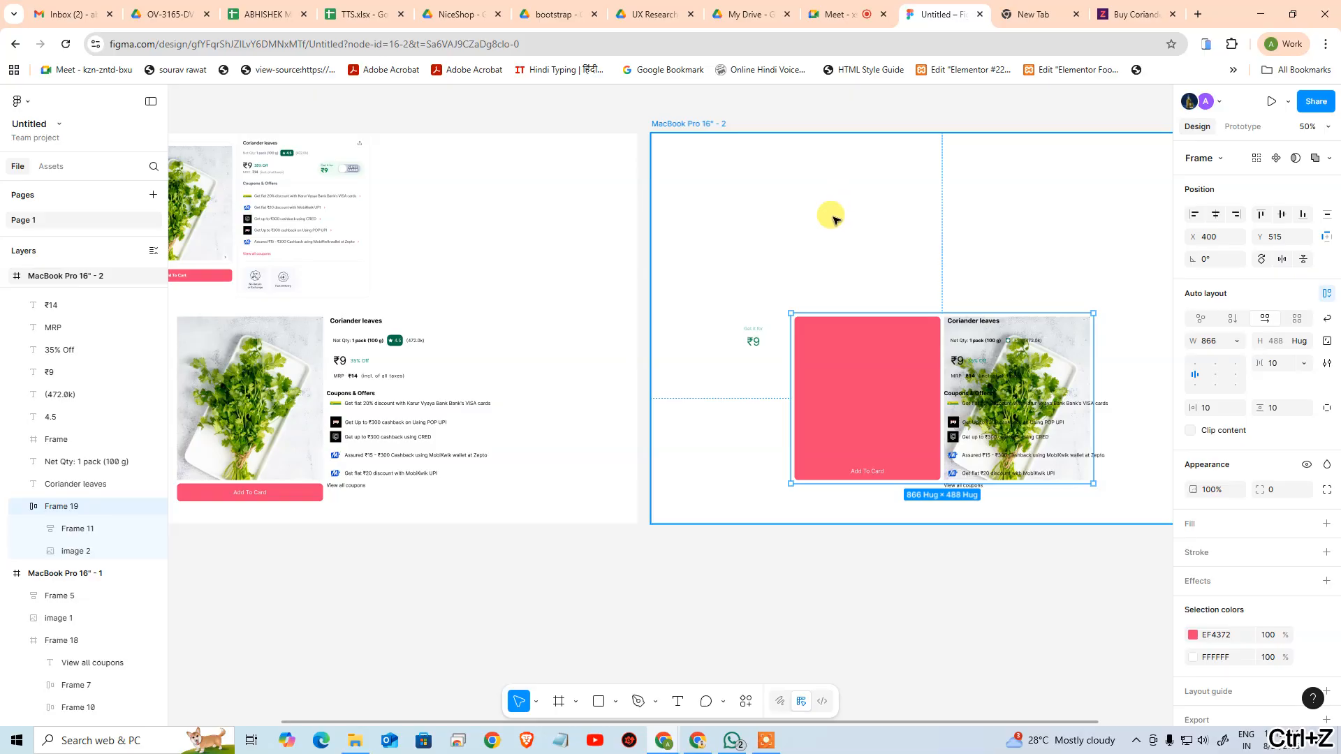
pyautogui.hotkey('ctrl', 'z')
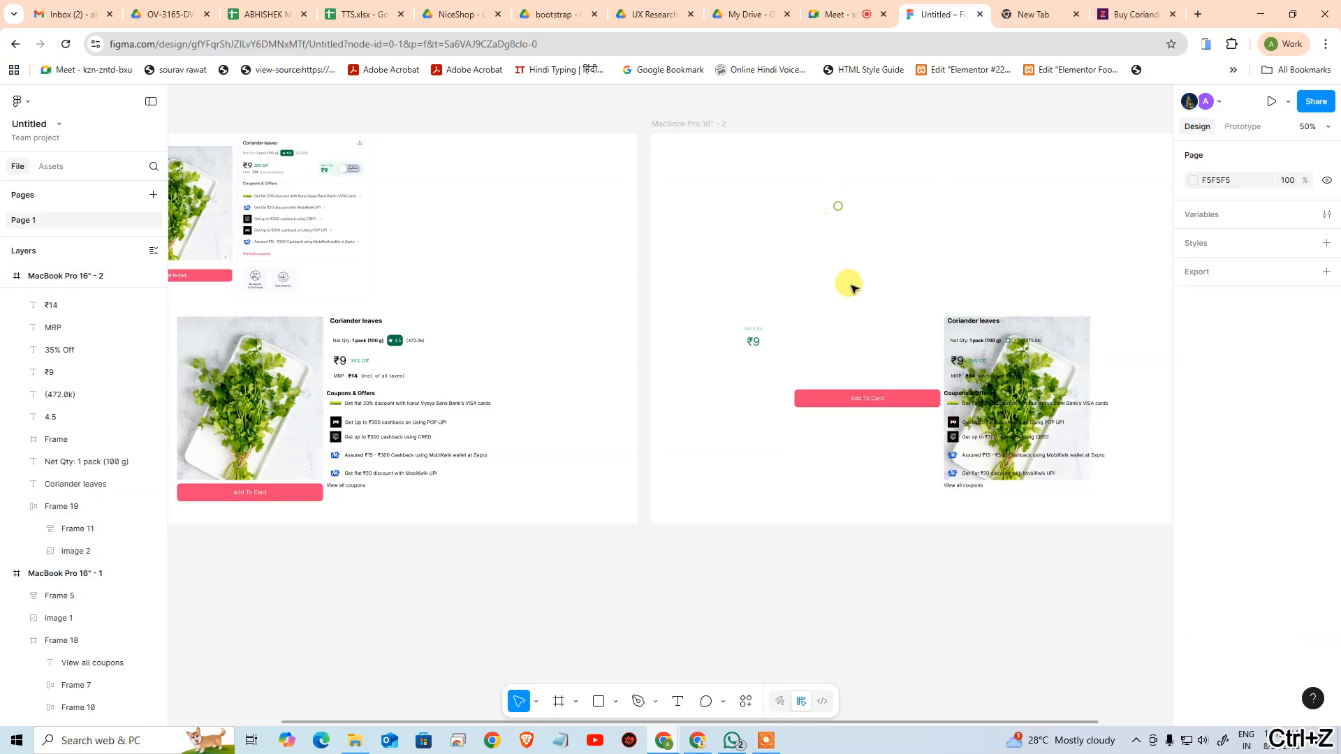
pyautogui.hotkey('ctrl', 'z')
pyautogui.hotkey('ctrl', 'z')
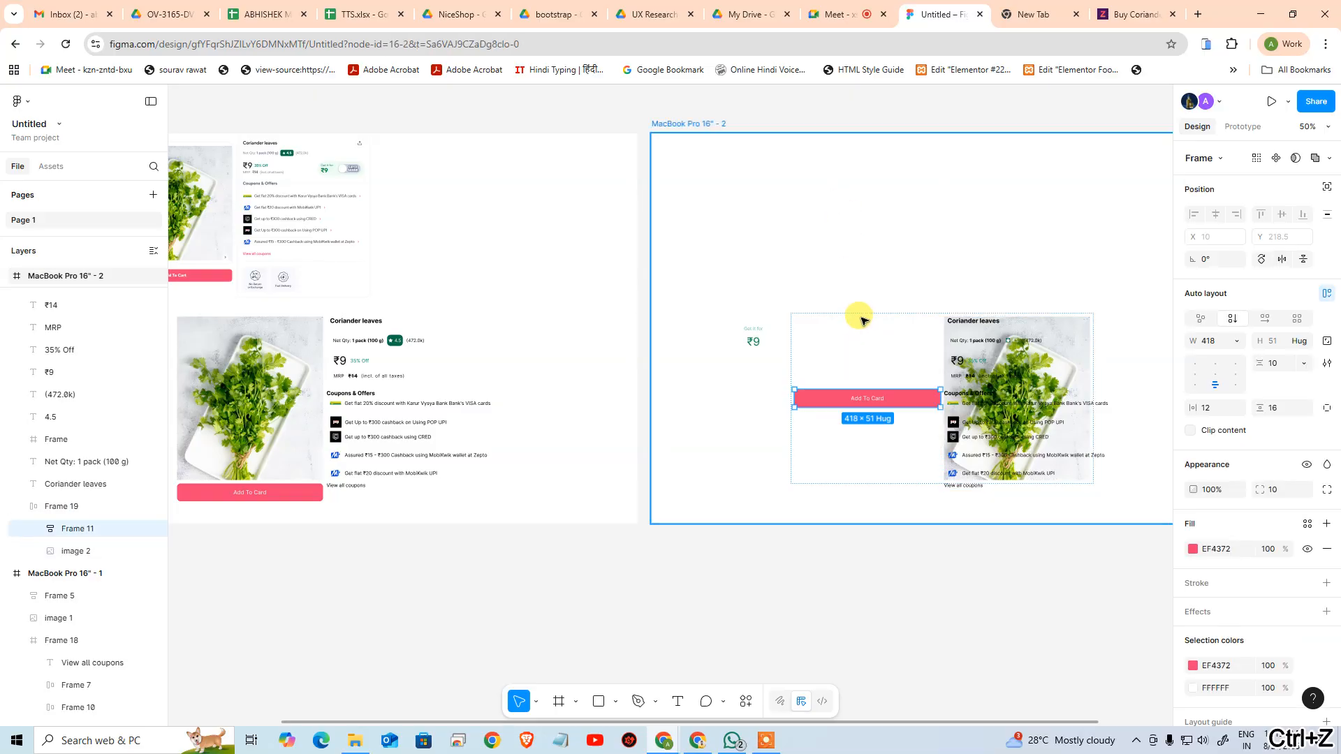
pyautogui.hotkey('ctrl', 'z')
pyautogui.click(962, 203)
pyautogui.click(870, 366)
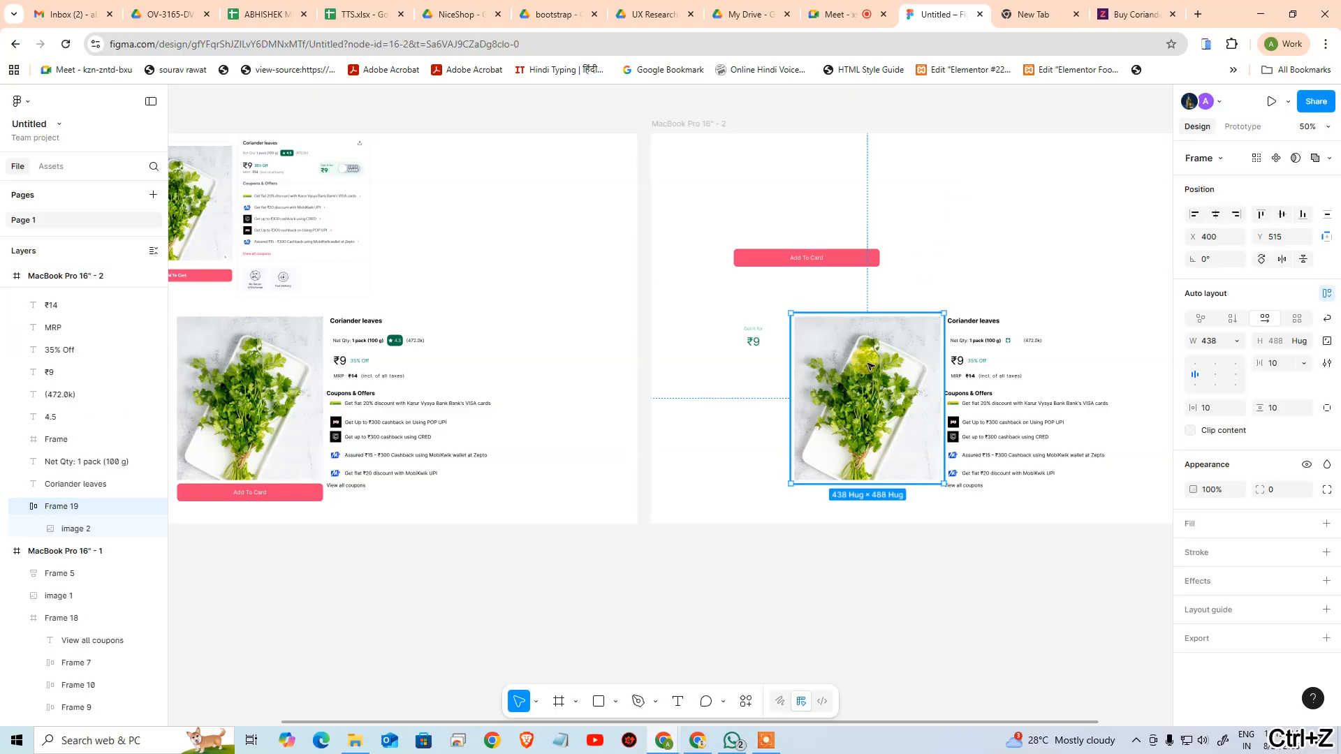
# Switch the image's auto layout frame to a vertical flow and nest the Add To Card button beneath the image
pyautogui.click(1234, 319)
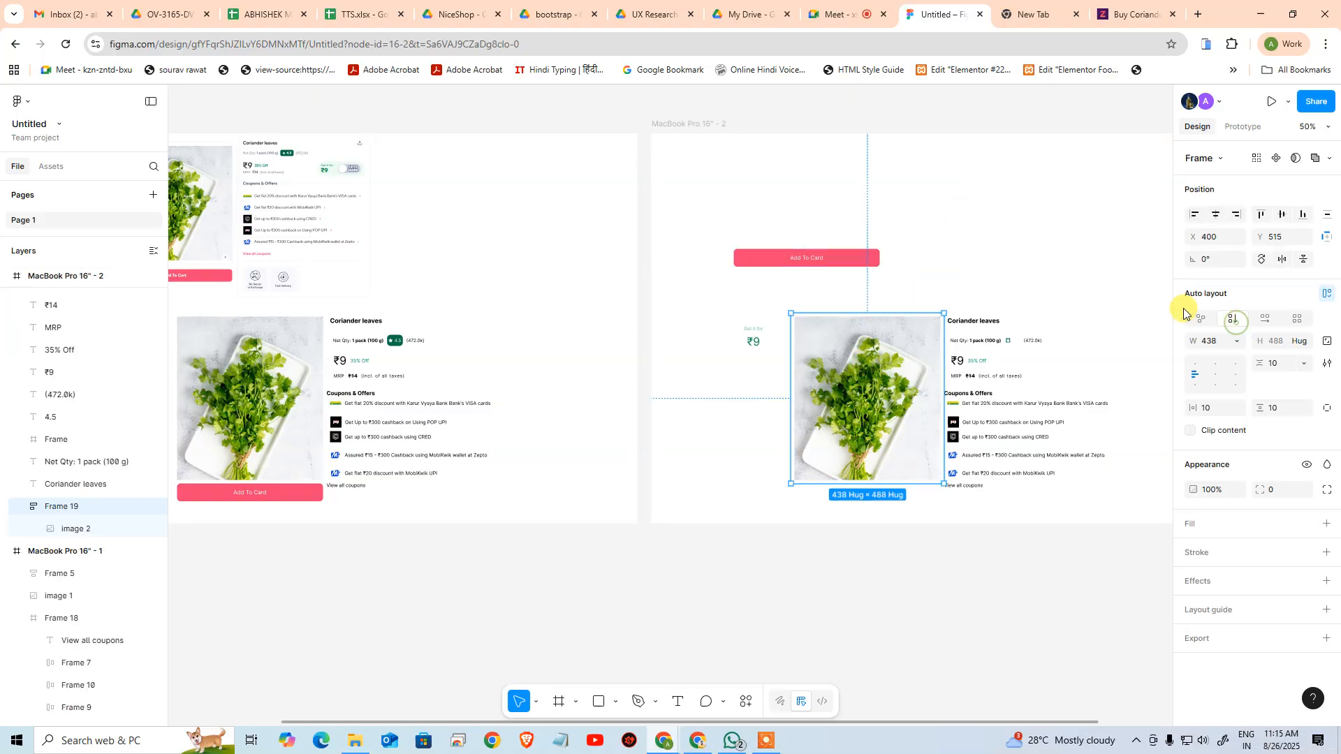
pyautogui.click(873, 245)
pyautogui.moveTo(850, 261); pyautogui.dragTo(878, 470)
pyautogui.click(899, 237)
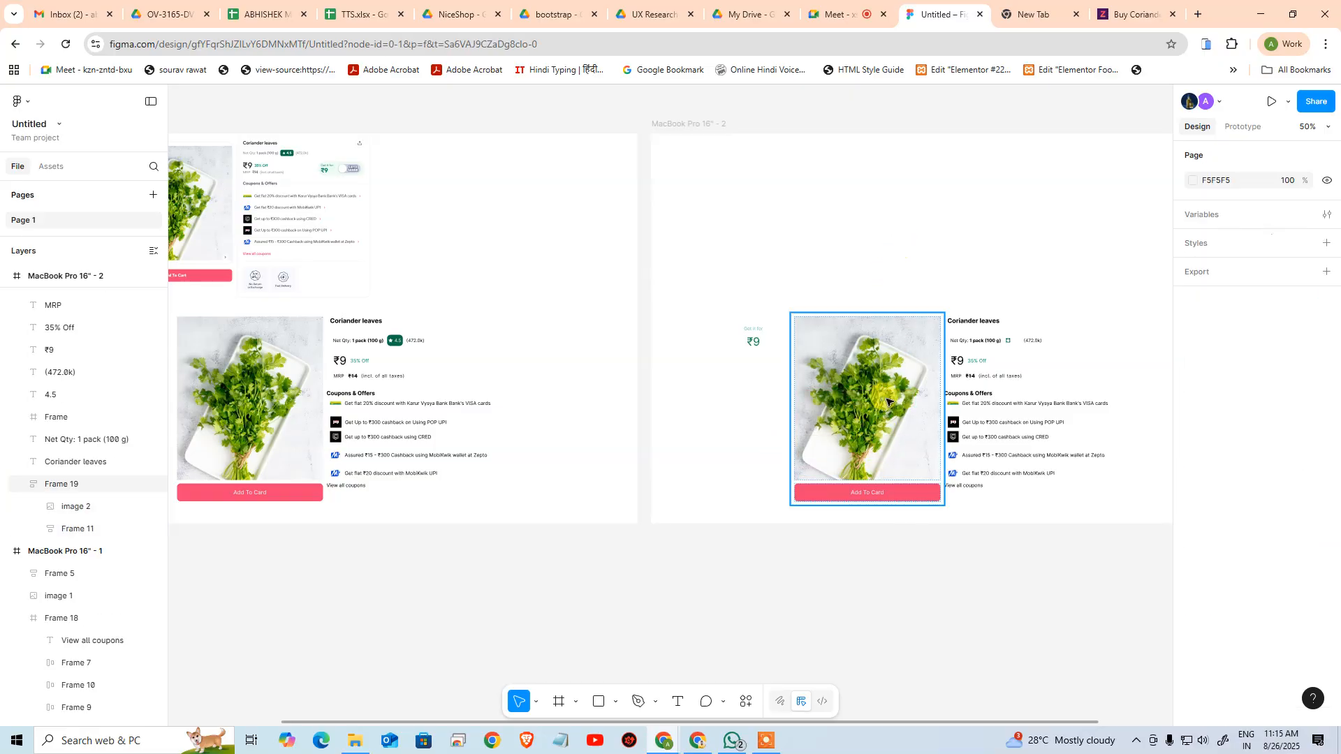
pyautogui.click(887, 401)
pyautogui.scroll(2, 852, 401)
pyautogui.hscroll(2, 852, 401)
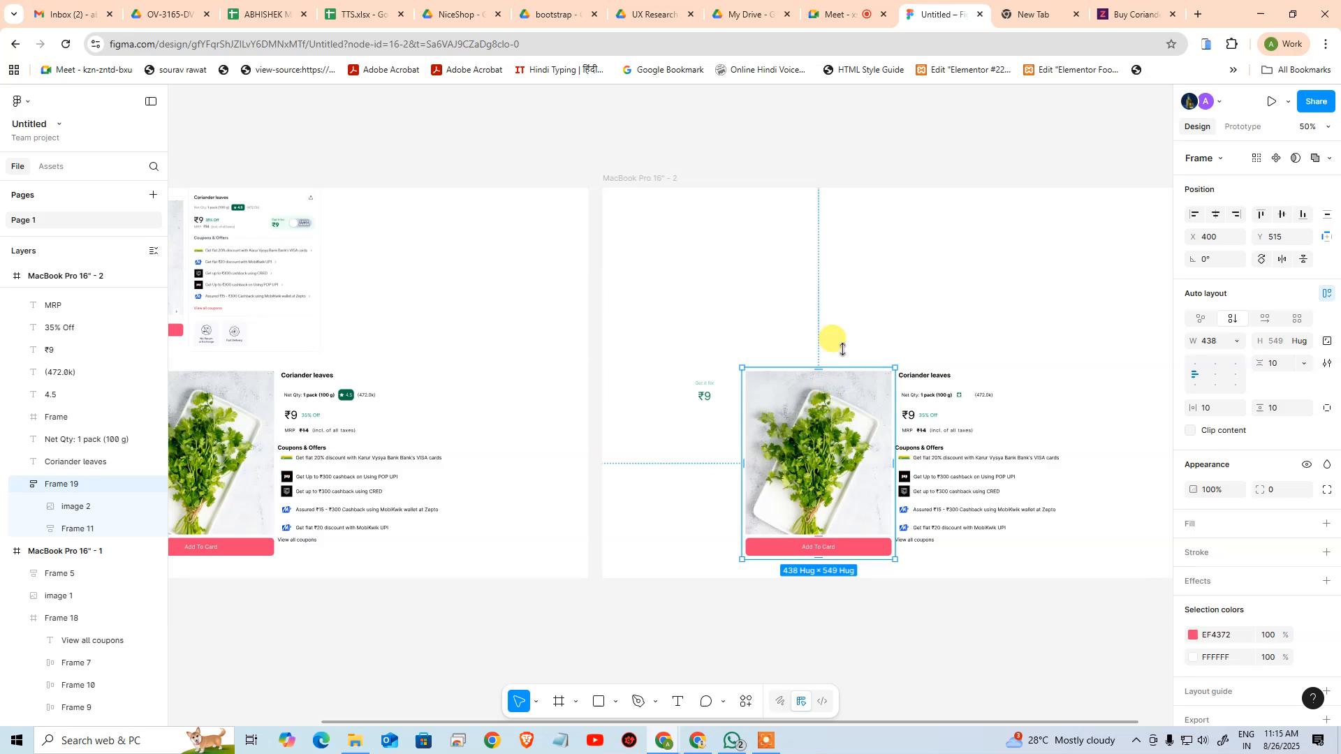
pyautogui.click(922, 293)
# Move the whole block of product details and coupon offers up and away from the image in the duplicated artboard
pyautogui.scroll(-2, 838, 265)
pyautogui.hscroll(2, 838, 265)
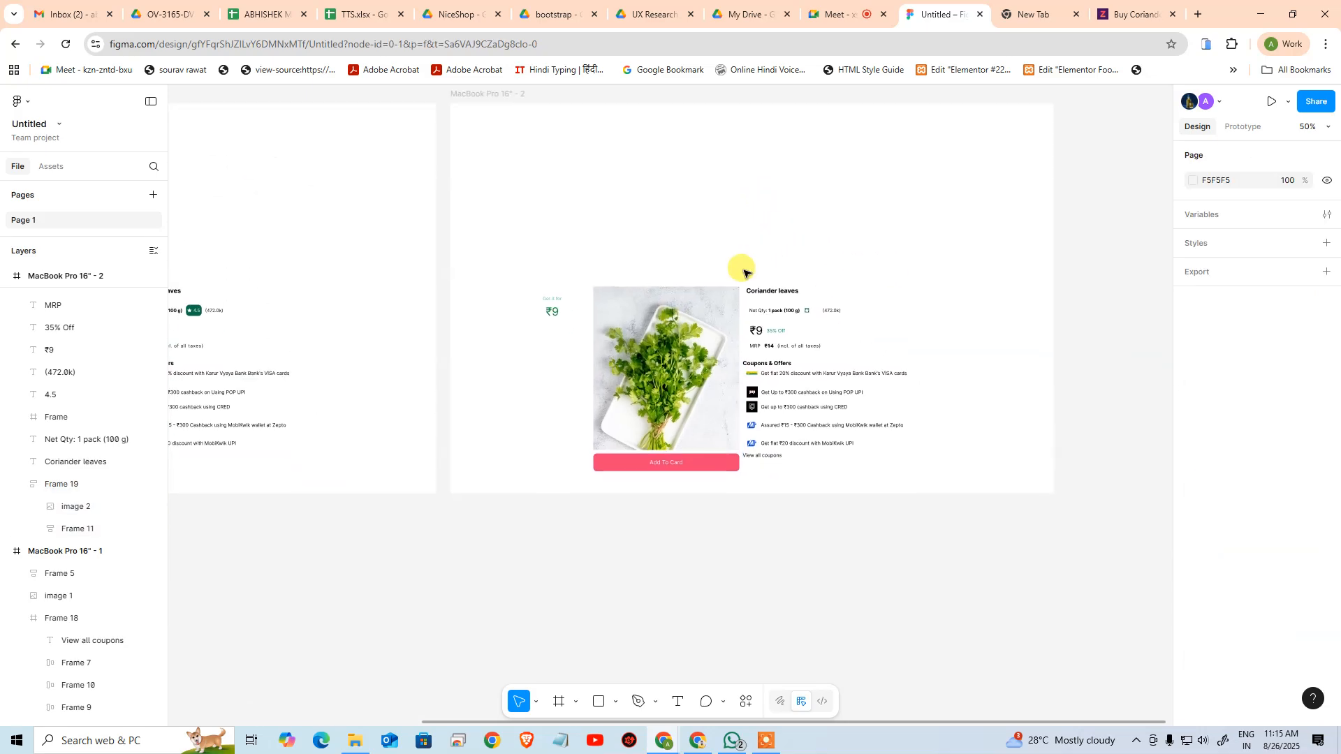
pyautogui.moveTo(749, 269); pyautogui.dragTo(835, 478)
pyautogui.moveTo(784, 297); pyautogui.dragTo(880, 157)
pyautogui.click(873, 413)
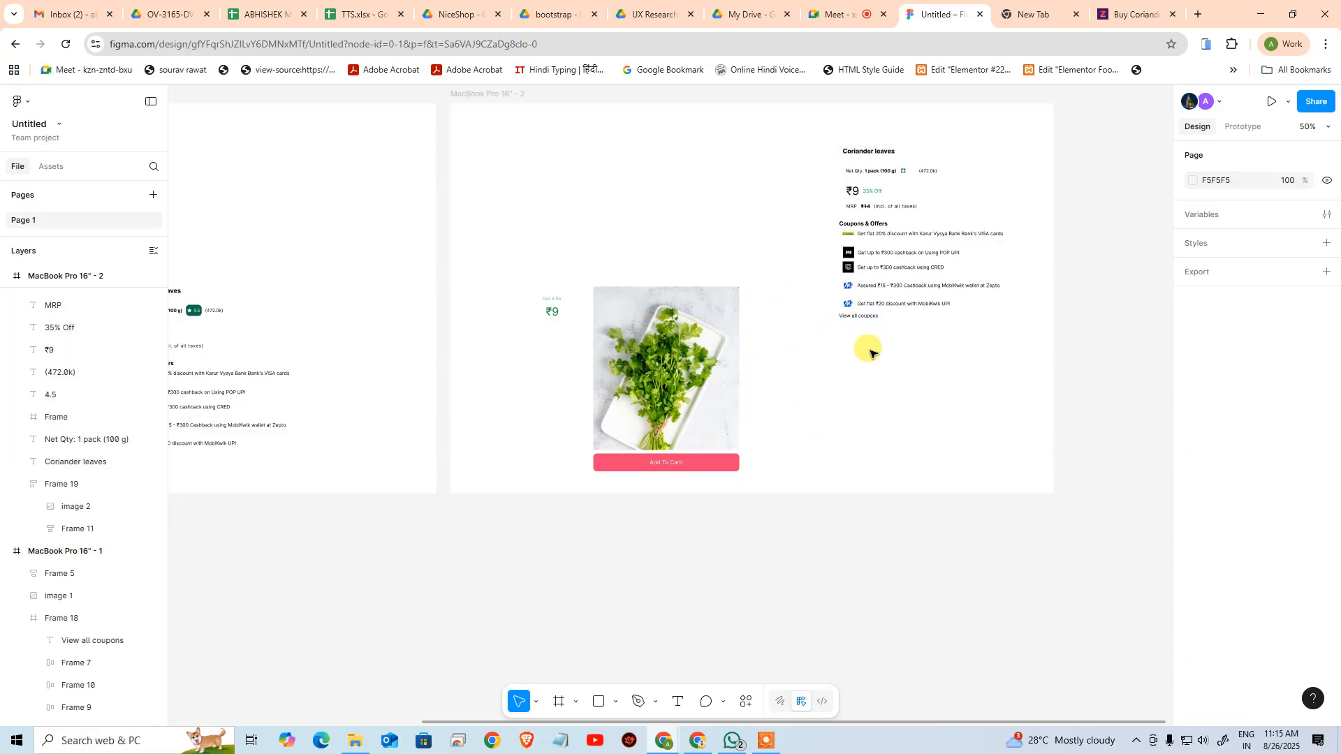
pyautogui.click(917, 504)
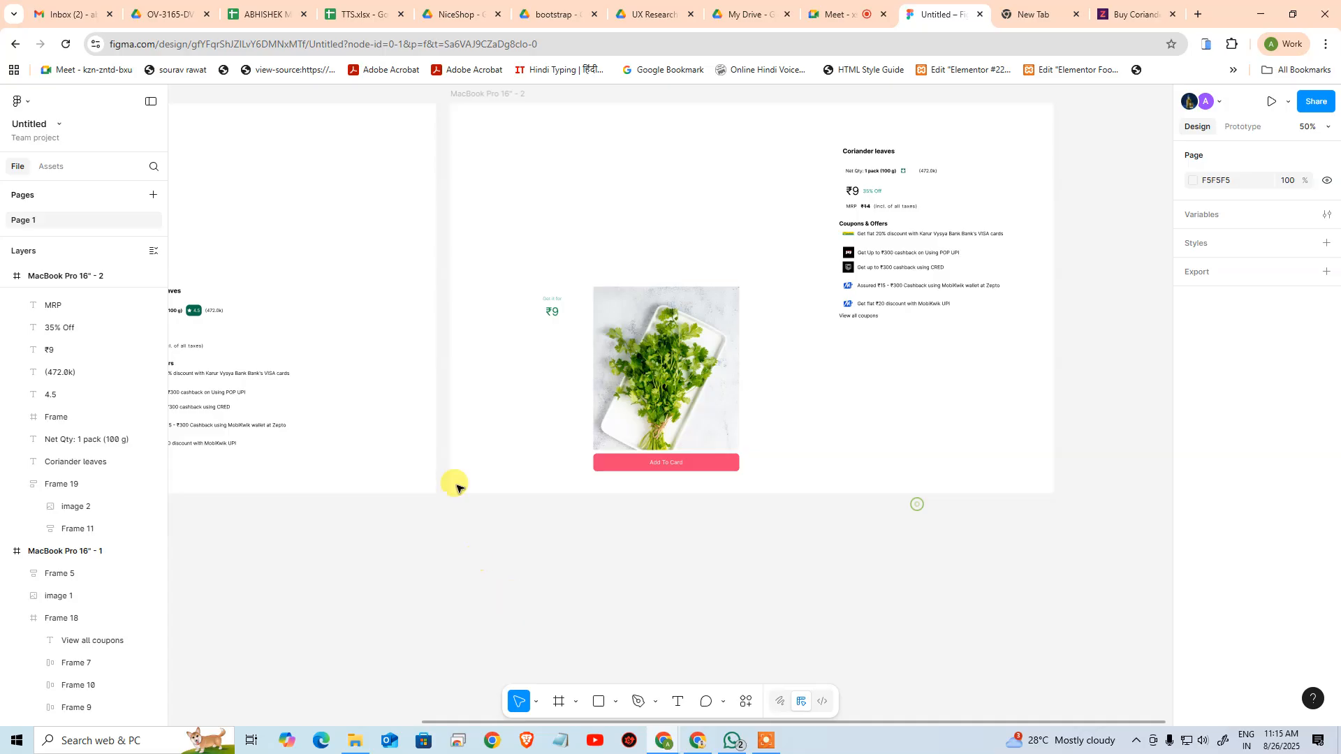
# Switch to the Zepto coriander page and examine how its card reflows while narrowing and widening the browser window
pyautogui.hscroll(-5, 500, 440)
pyautogui.scroll(-1, 674, 373)
pyautogui.hotkey('ctrl', 'space')
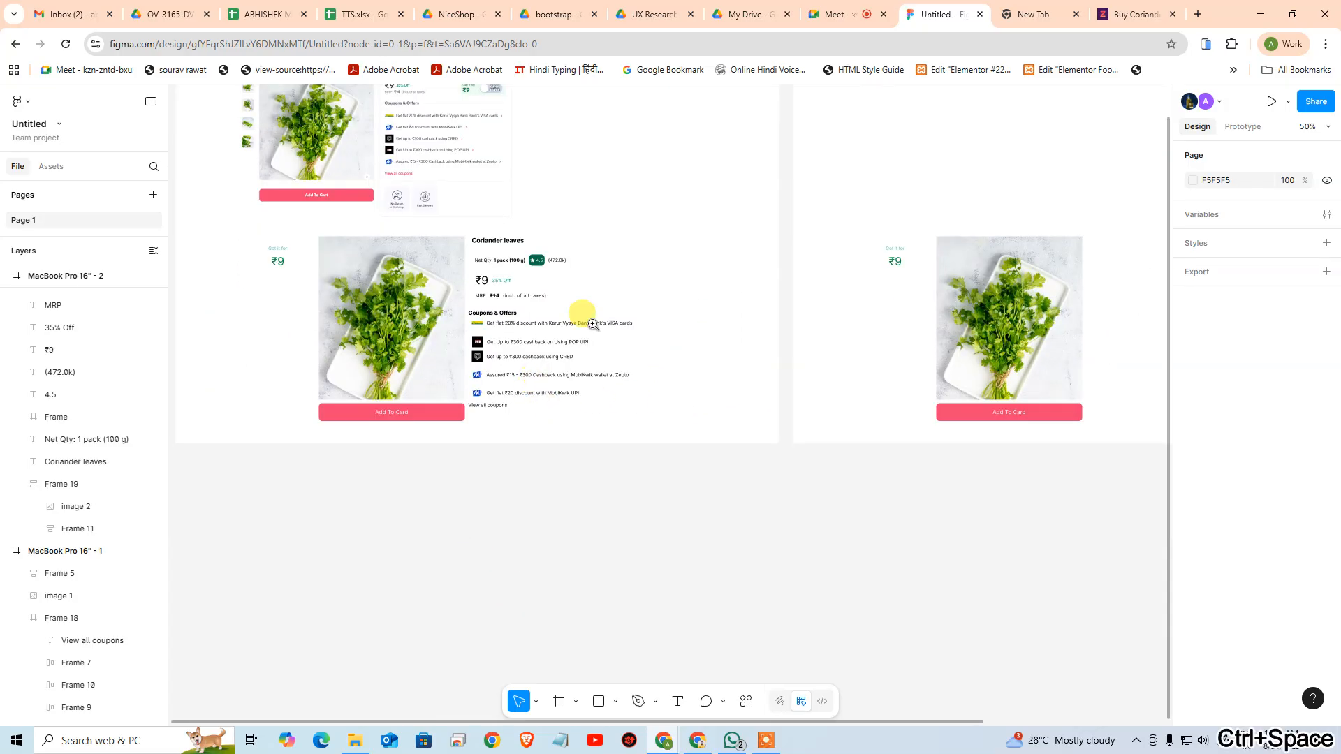
pyautogui.click(1127, 8)
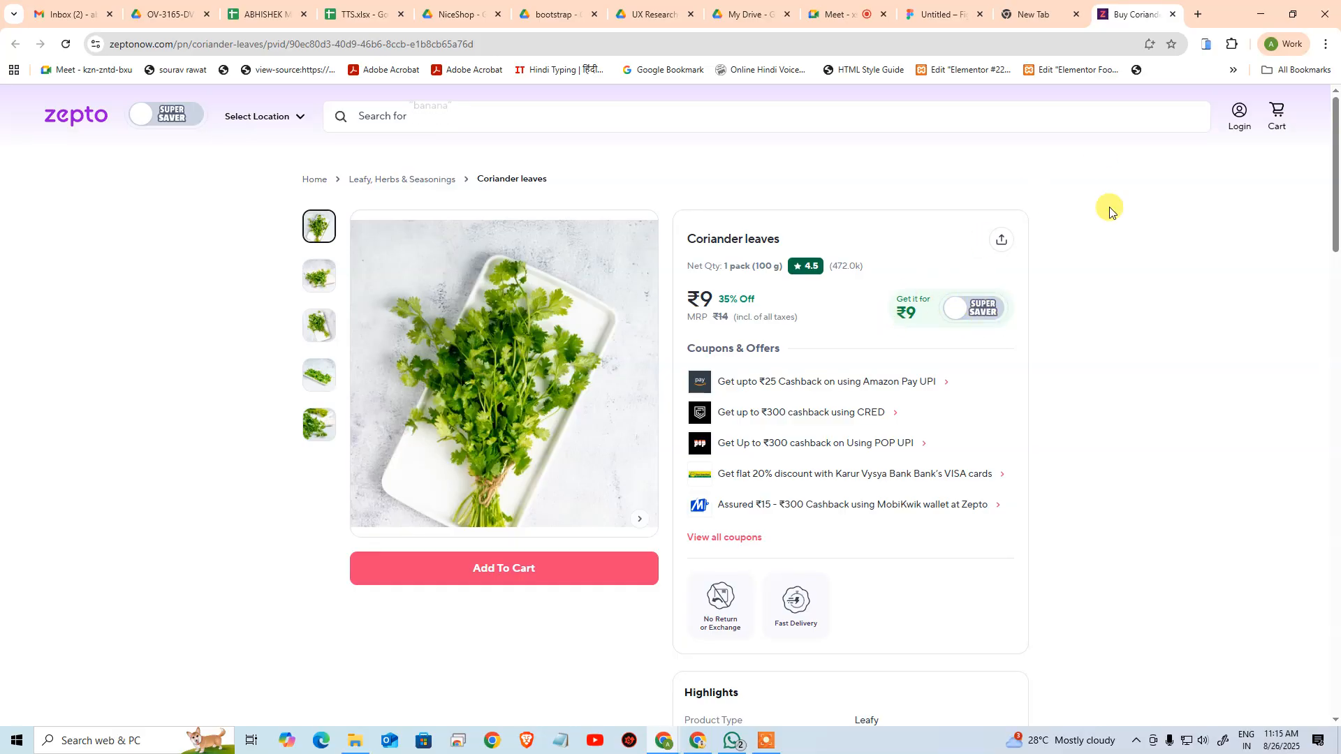
pyautogui.moveTo(1219, 12); pyautogui.dragTo(878, 18)
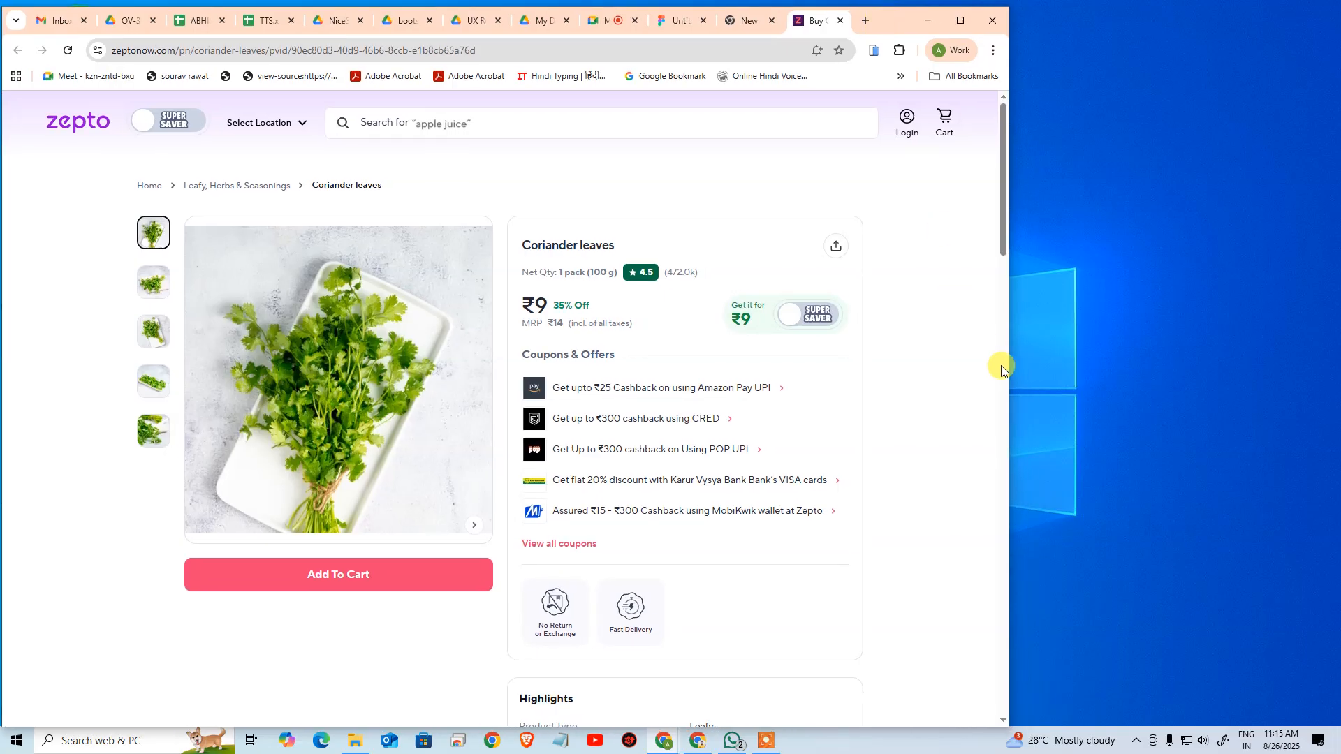
pyautogui.moveTo(1010, 367); pyautogui.dragTo(947, 333)
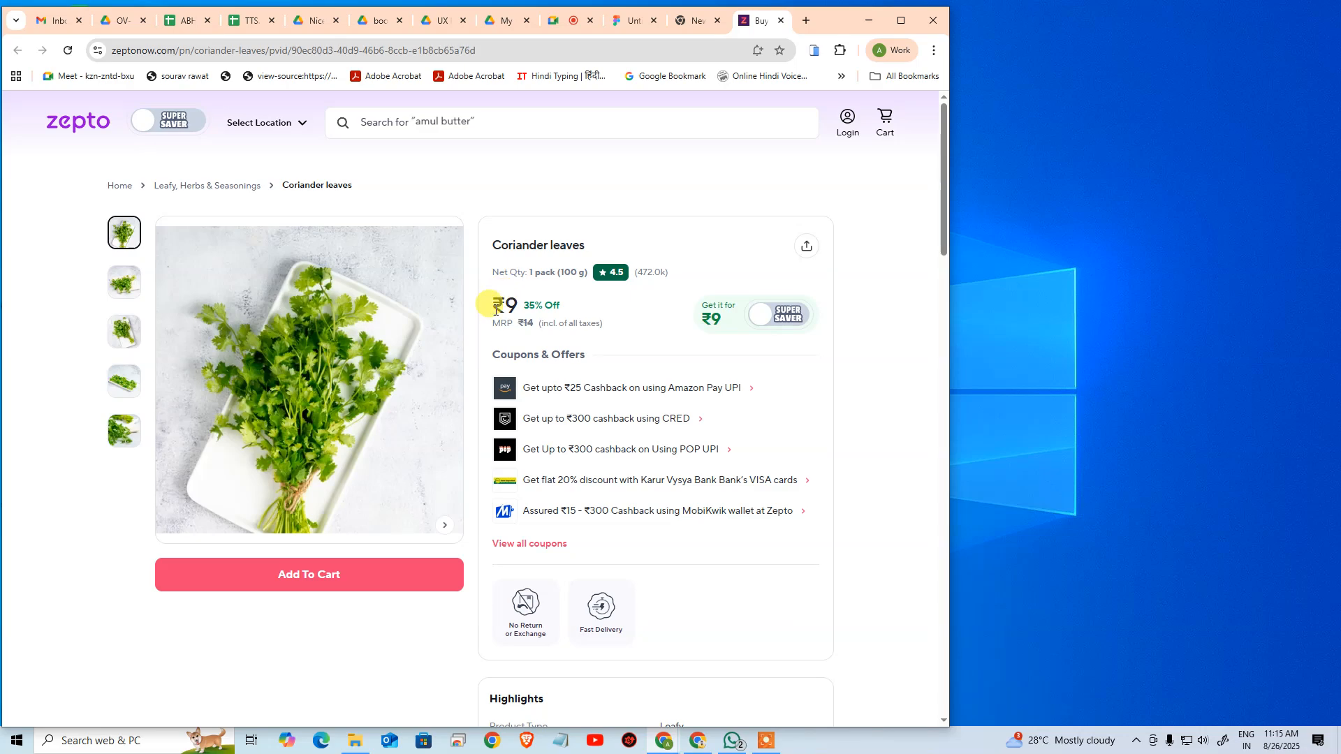
pyautogui.moveTo(949, 354); pyautogui.dragTo(721, 314)
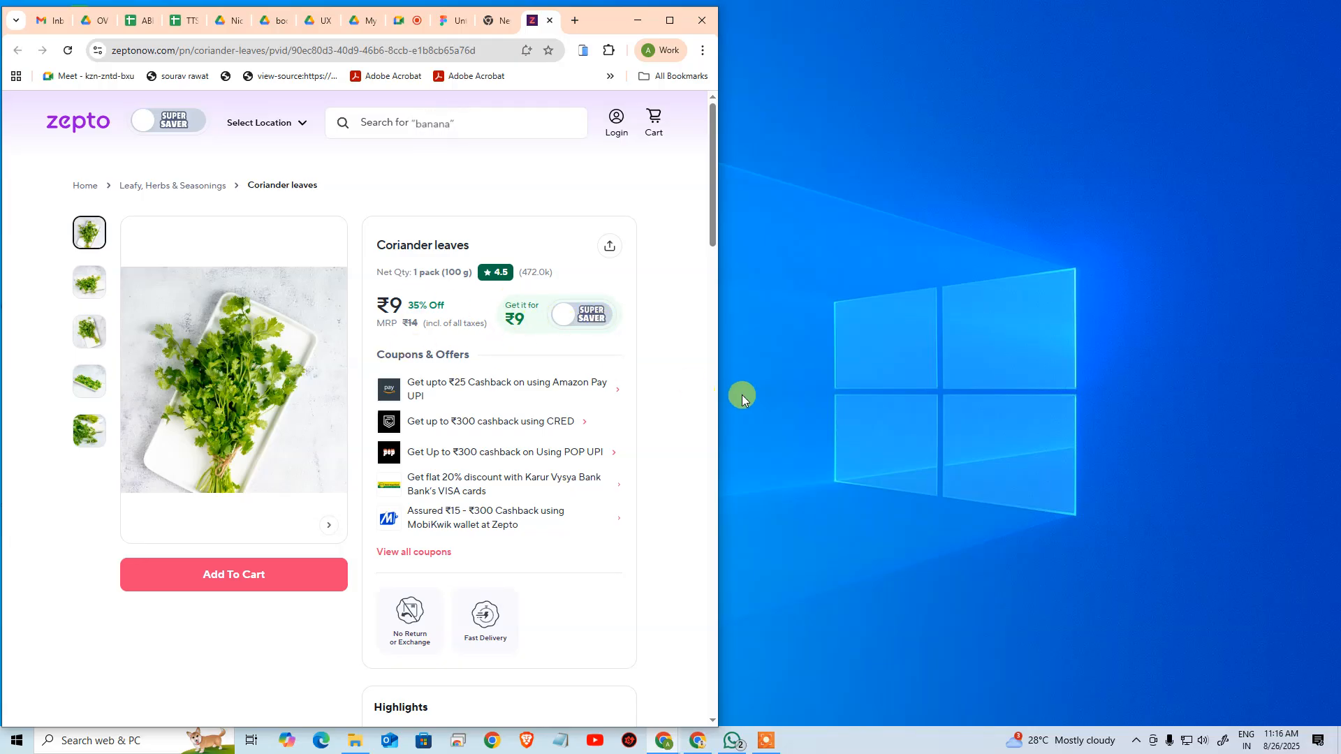
pyautogui.moveTo(718, 391); pyautogui.dragTo(686, 389)
pyautogui.moveTo(659, 385); pyautogui.dragTo(550, 376)
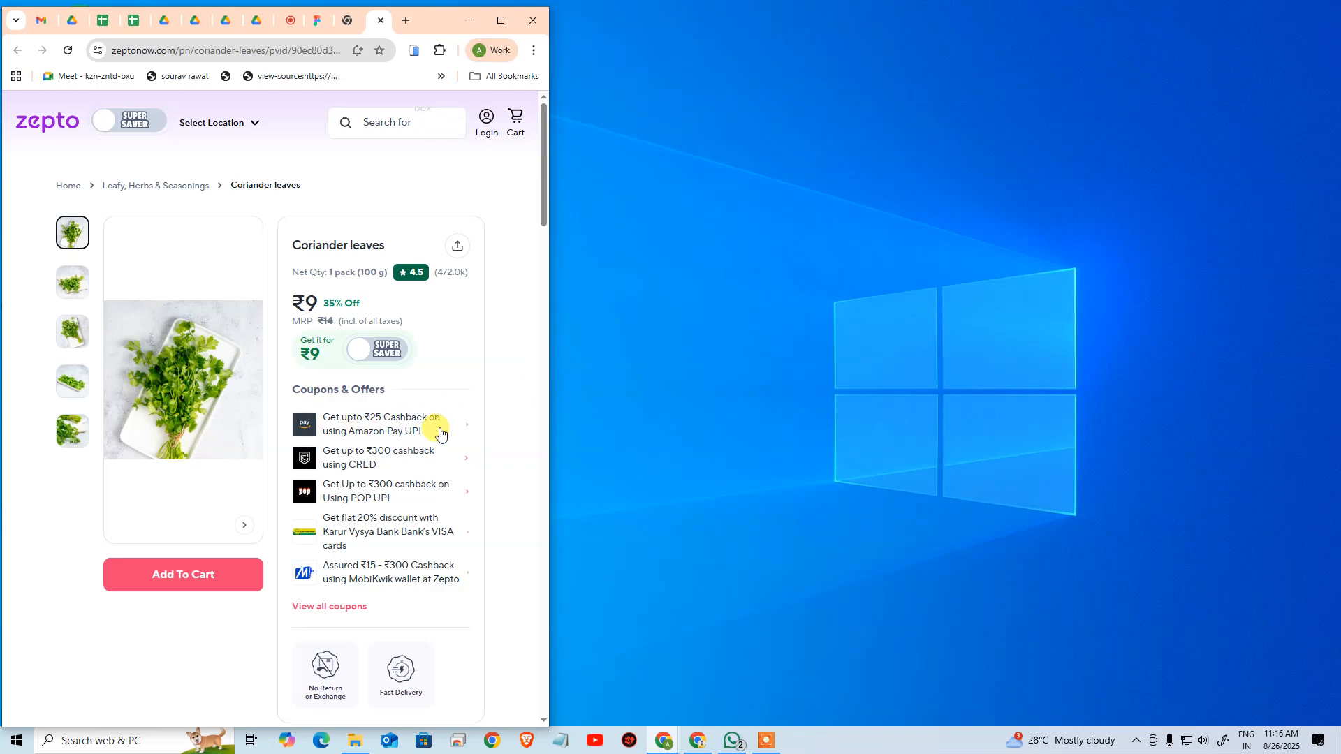
pyautogui.moveTo(551, 456); pyautogui.dragTo(1198, 536)
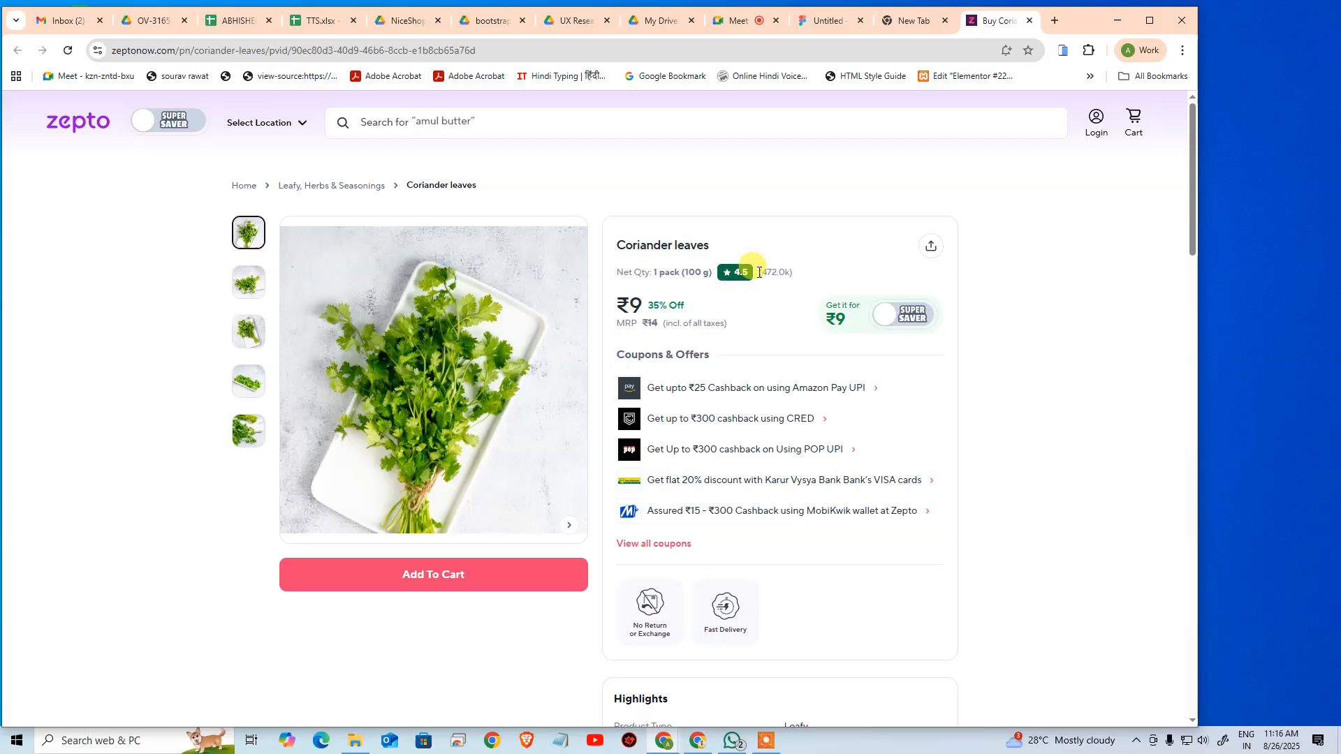
pyautogui.moveTo(1198, 315); pyautogui.dragTo(540, 280)
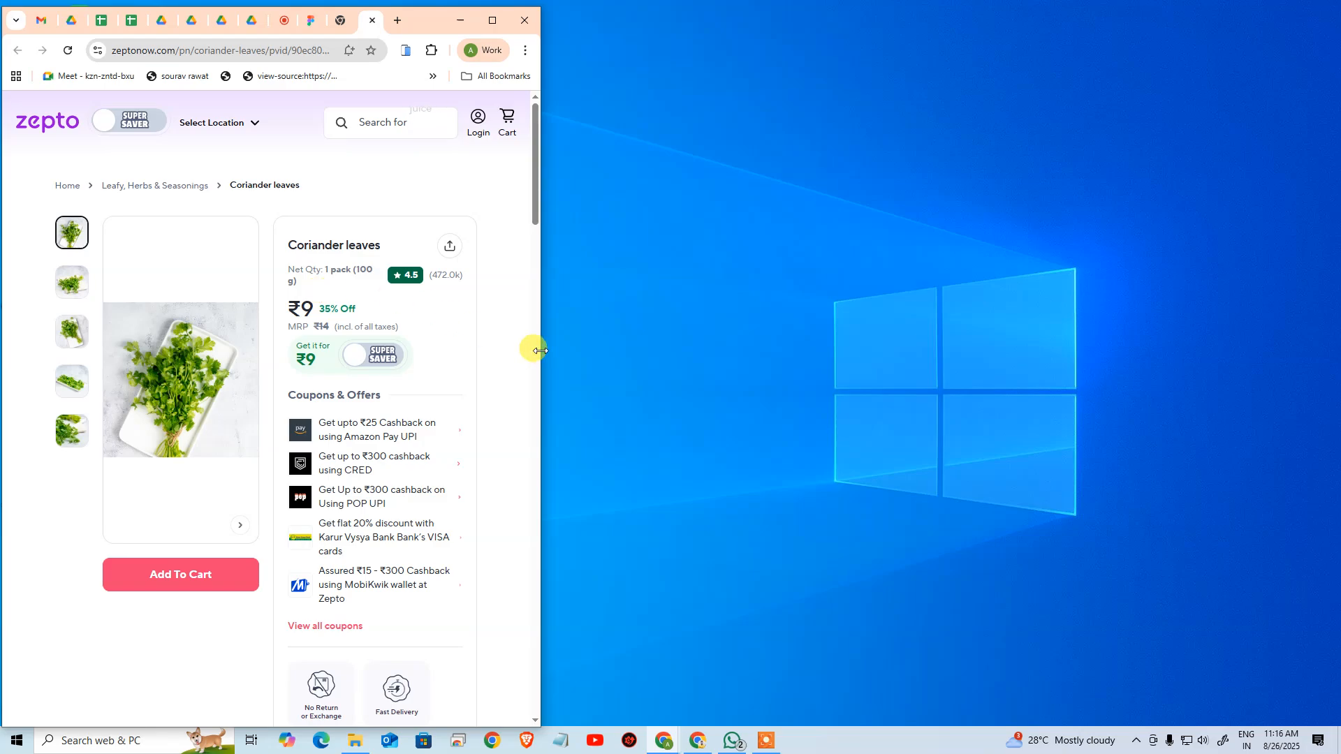
pyautogui.moveTo(540, 350); pyautogui.dragTo(1139, 444)
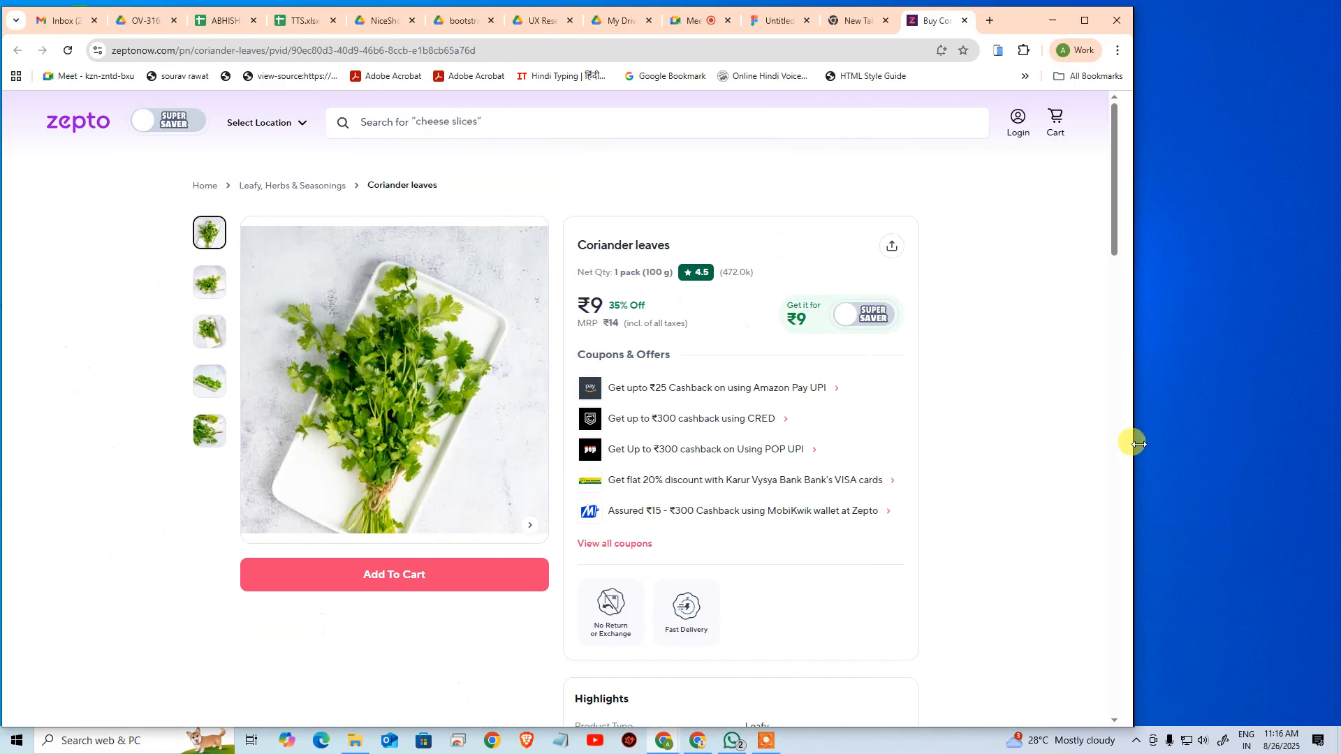
pyautogui.click(1087, 21)
# Move the Zepto page into its own browser window and return to the Figma file
pyautogui.hotkey('alt', 'Tab')
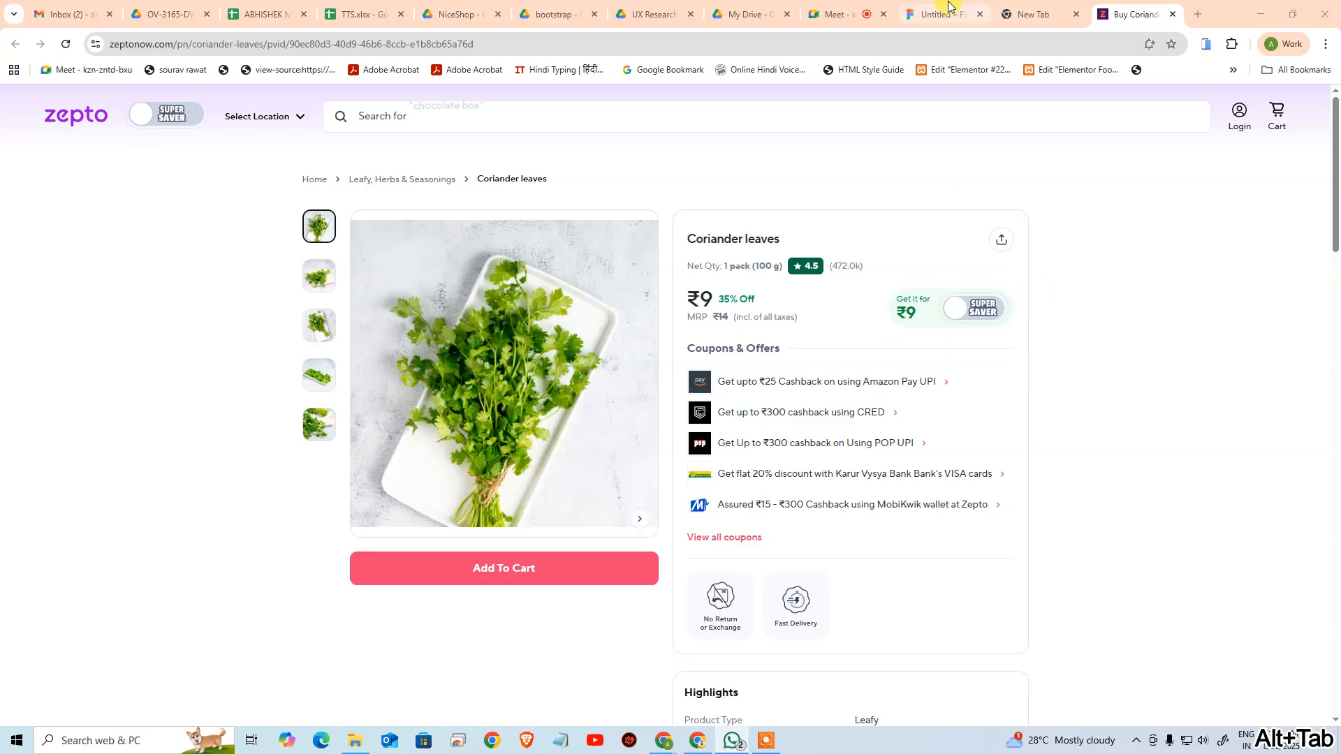
pyautogui.moveTo(1123, 15); pyautogui.dragTo(1340, 148)
pyautogui.click(1010, 9)
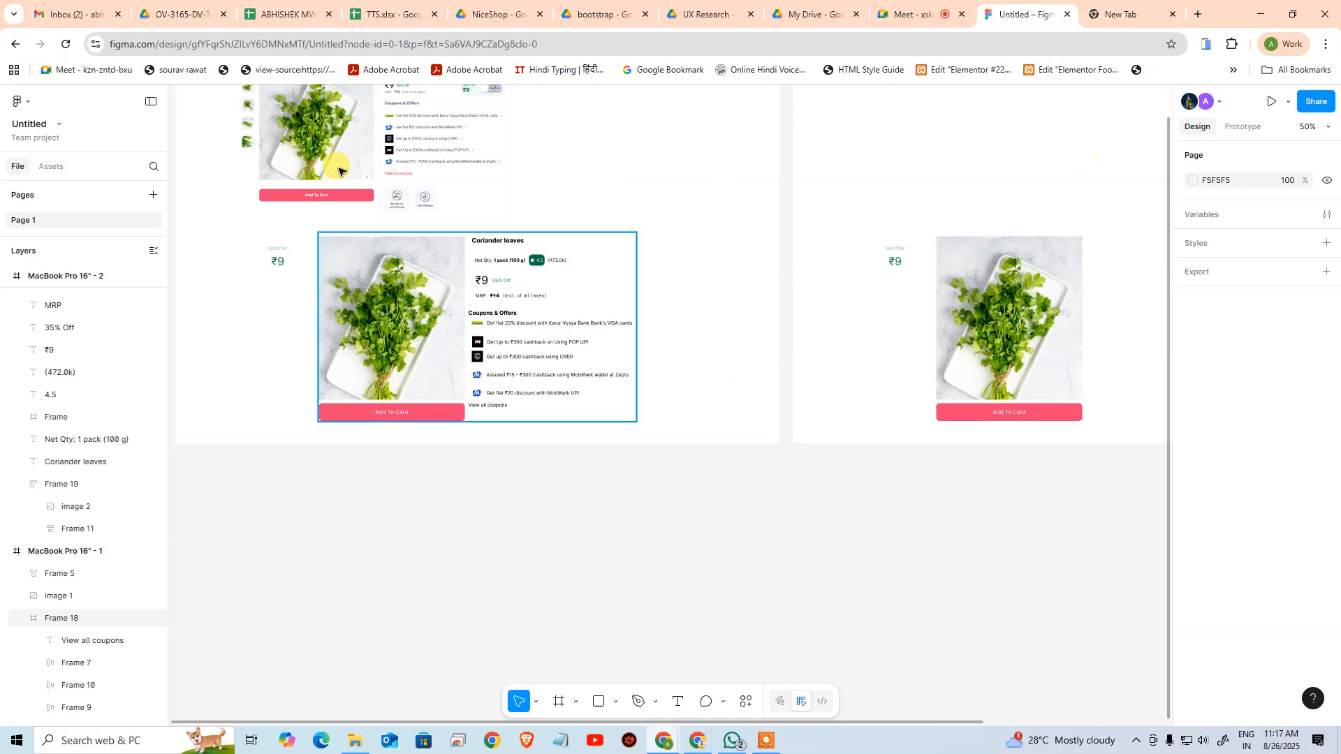
# Wrap the Coriander leaves title in the duplicated artboard in an auto layout frame
pyautogui.moveTo(914, 544); pyautogui.dragTo(465, 616)
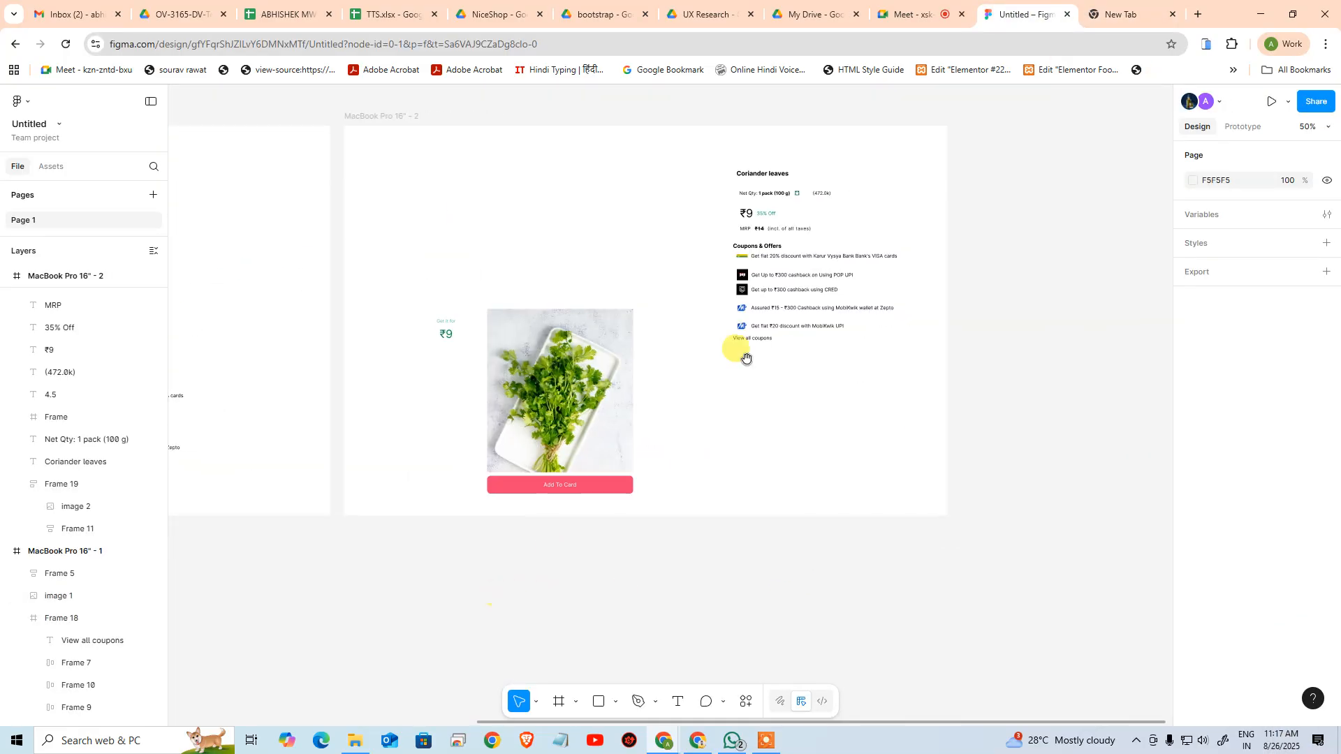
pyautogui.keyDown('ctrl'); pyautogui.click(775, 164); pyautogui.keyUp('ctrl')
pyautogui.moveTo(816, 212); pyautogui.dragTo(783, 292)
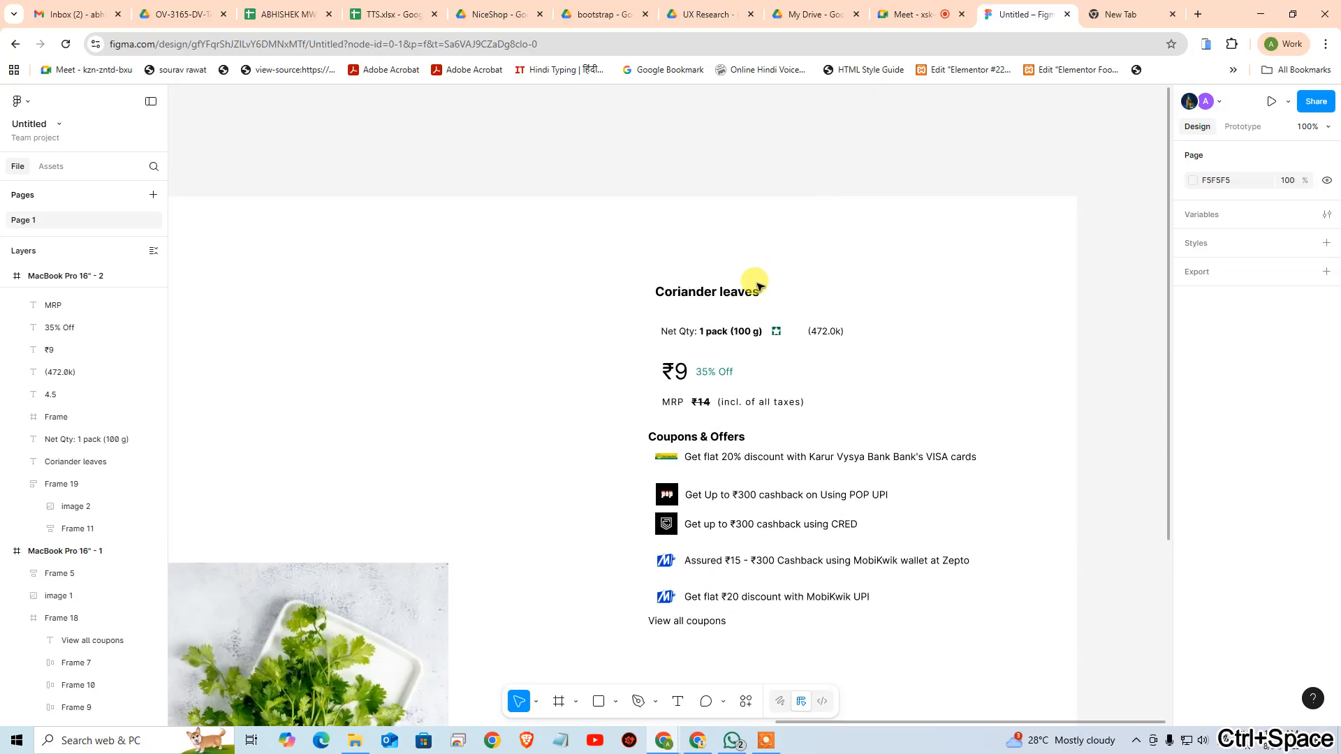
pyautogui.click(703, 302)
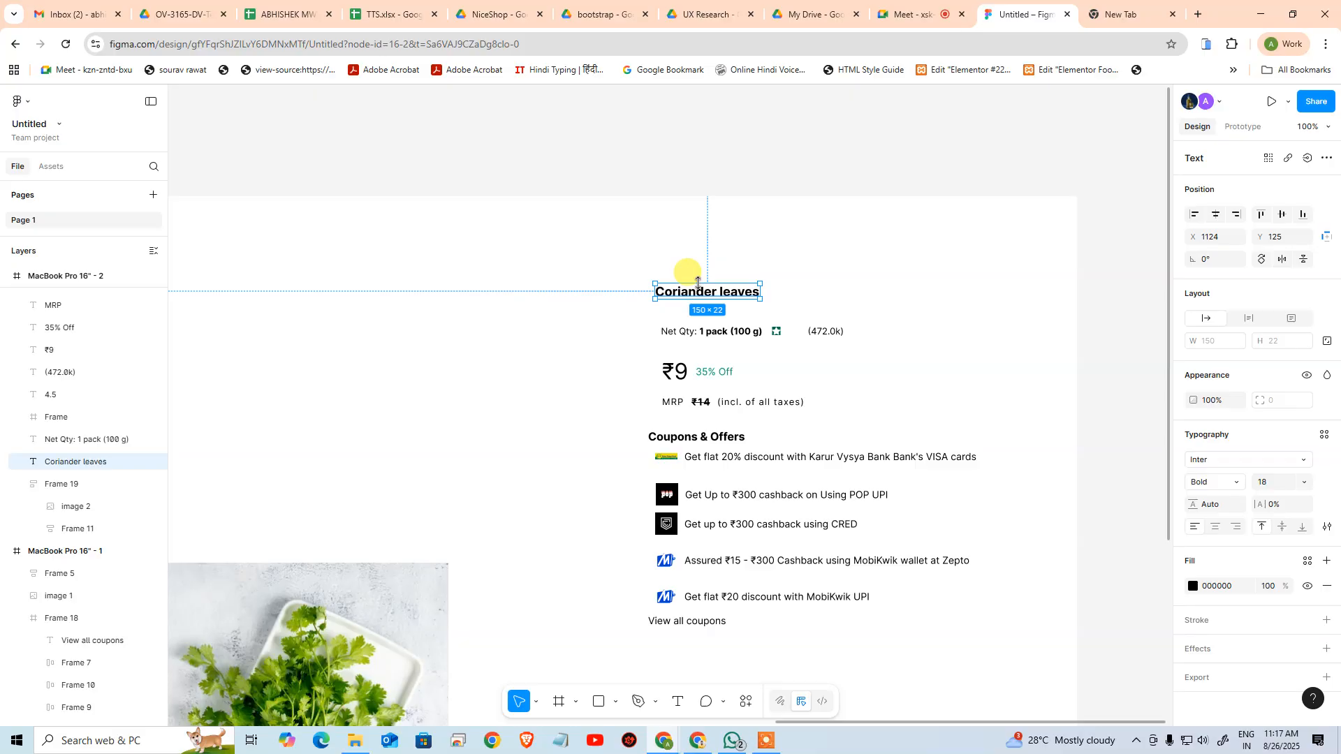
pyautogui.hotkey('shift', 'a')
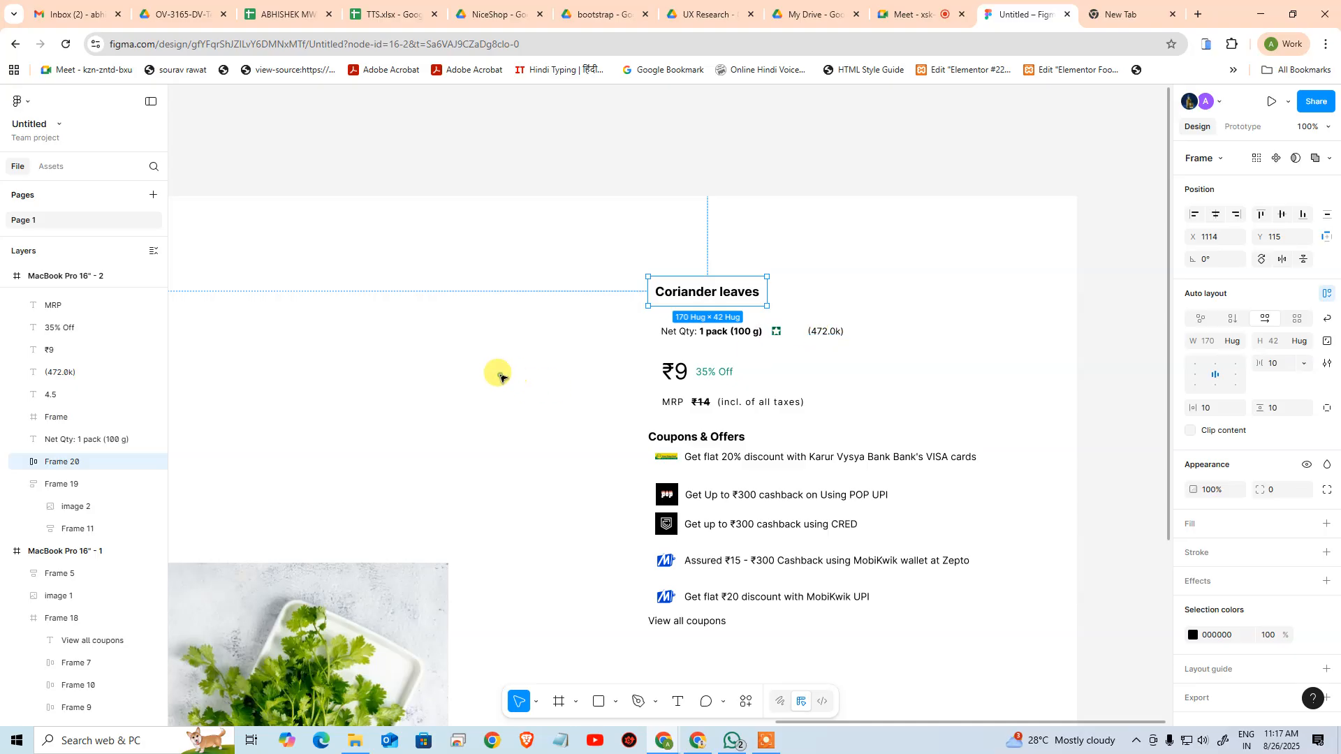
pyautogui.click(552, 373)
# Select the frame of the green 4.5 rating badge in the original artboard's rebuilt card
pyautogui.moveTo(400, 380); pyautogui.dragTo(922, 488)
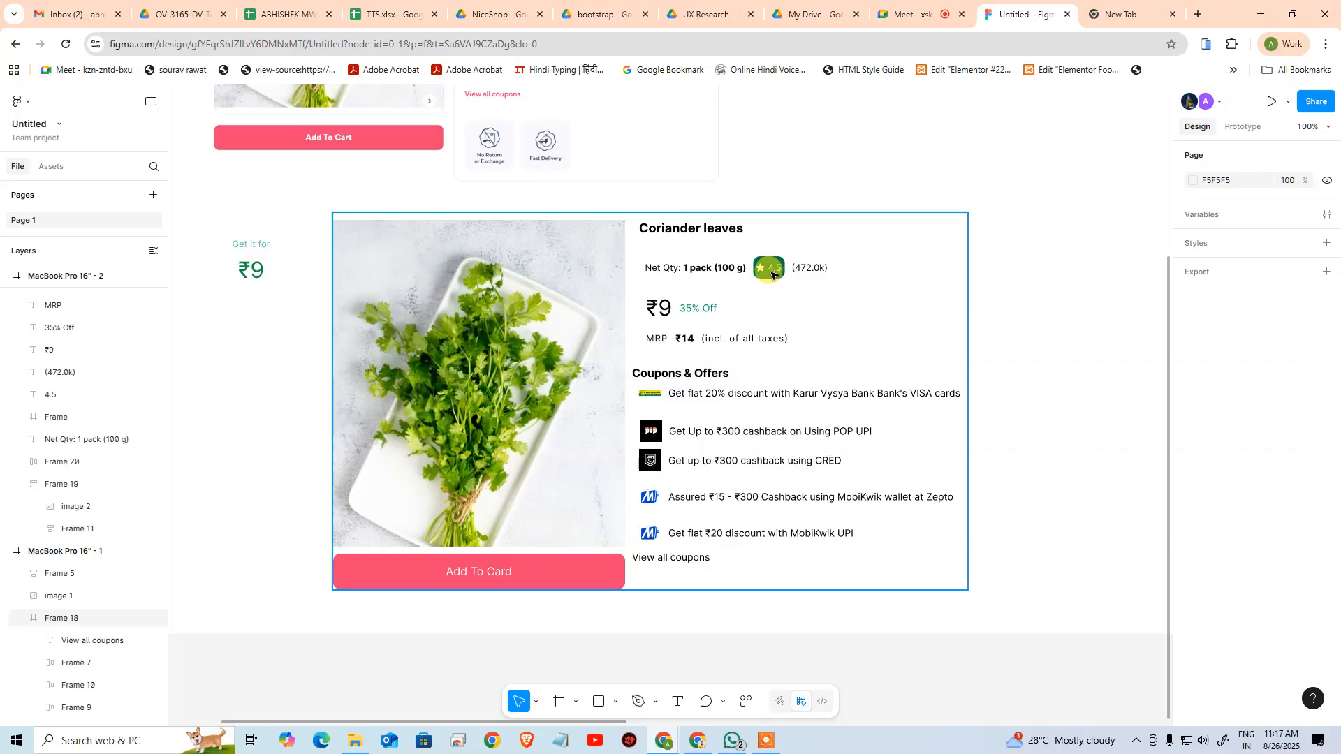
pyautogui.scroll(5, 772, 274)
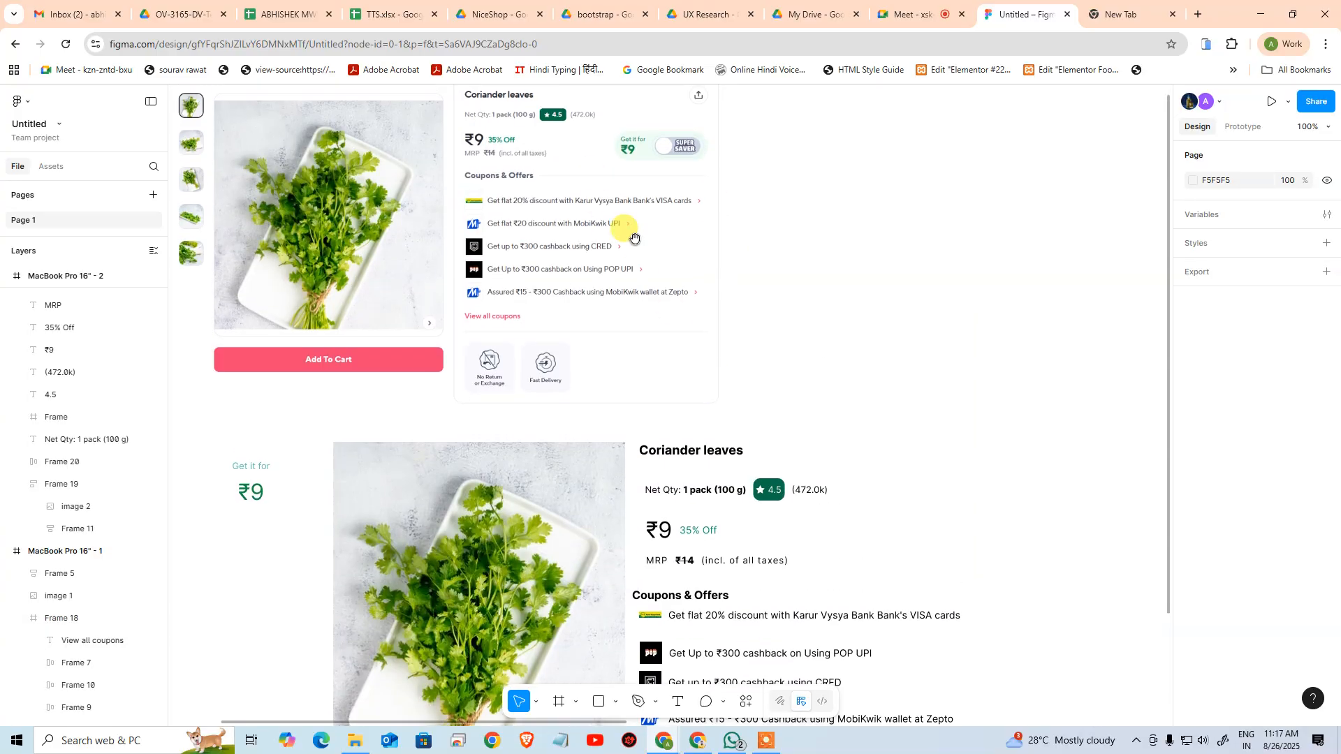
pyautogui.scroll(-2, 784, 392)
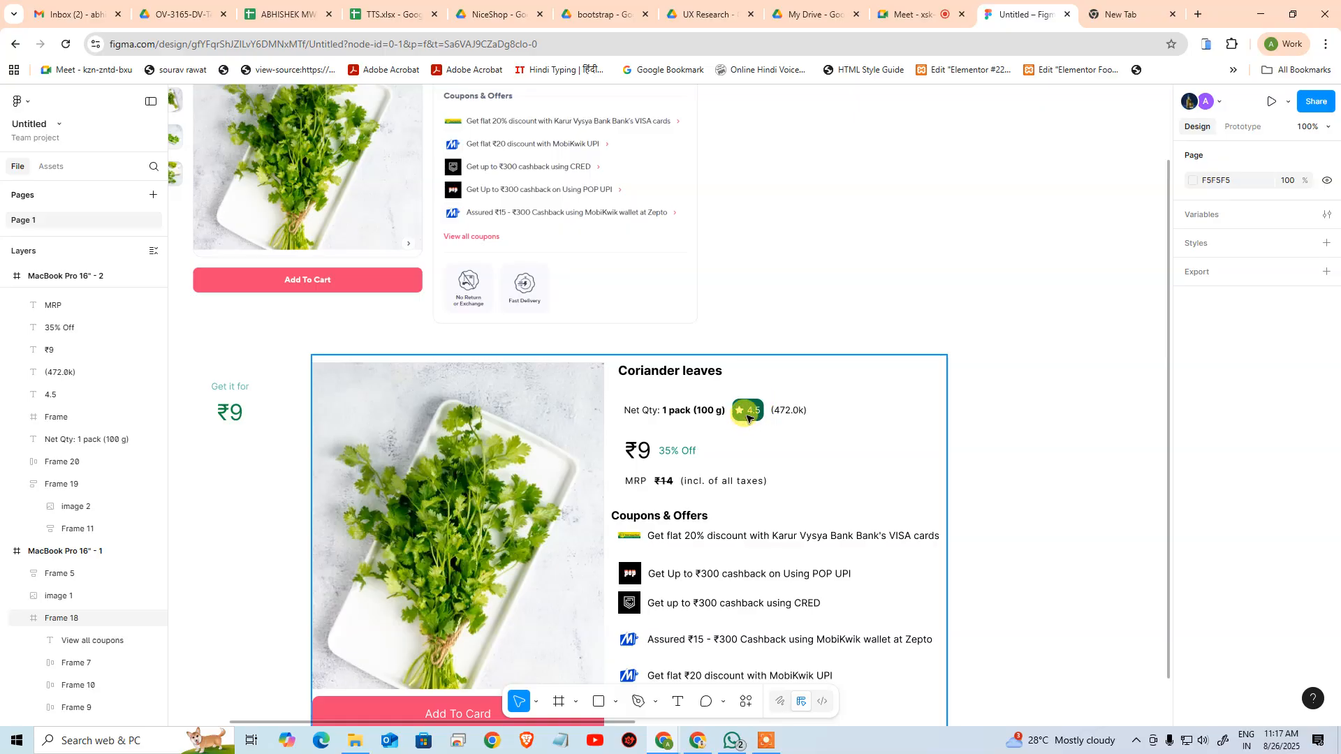
pyautogui.keyDown('ctrl'); pyautogui.click(749, 413); pyautogui.keyUp('ctrl')
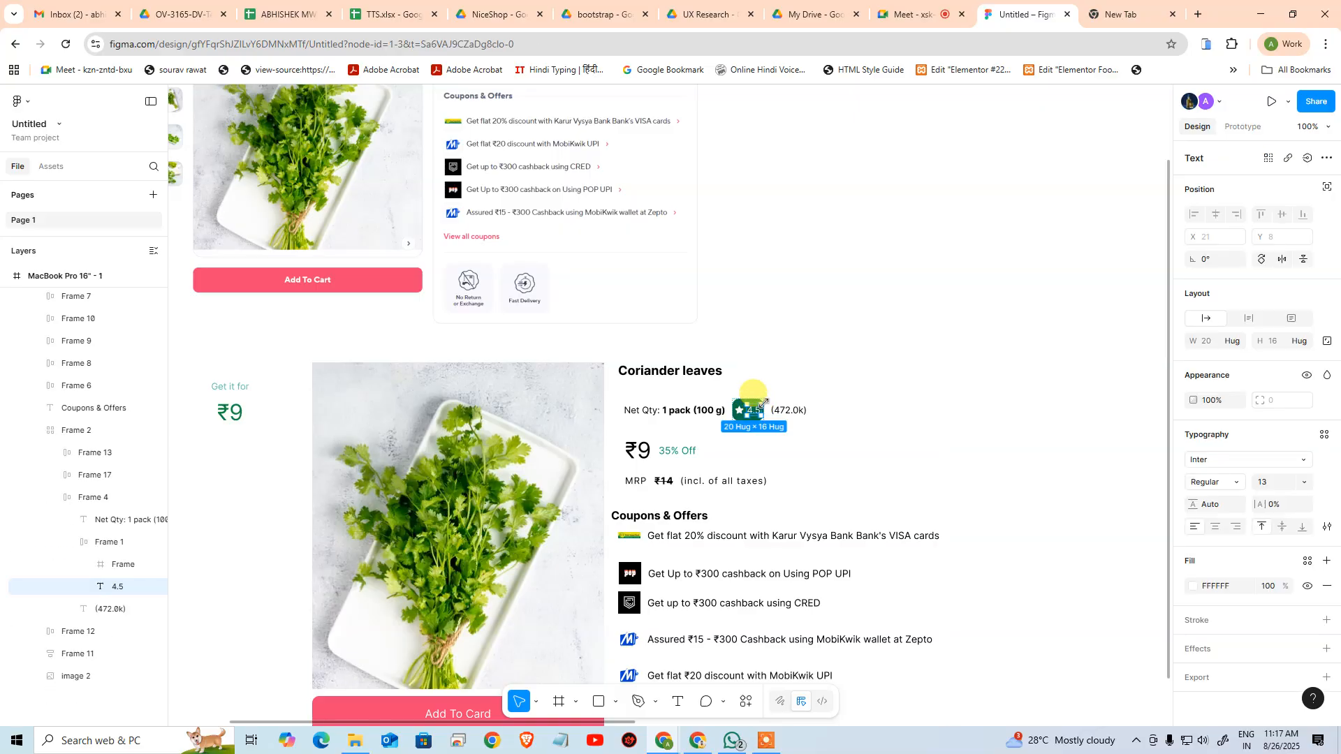
pyautogui.click(112, 550)
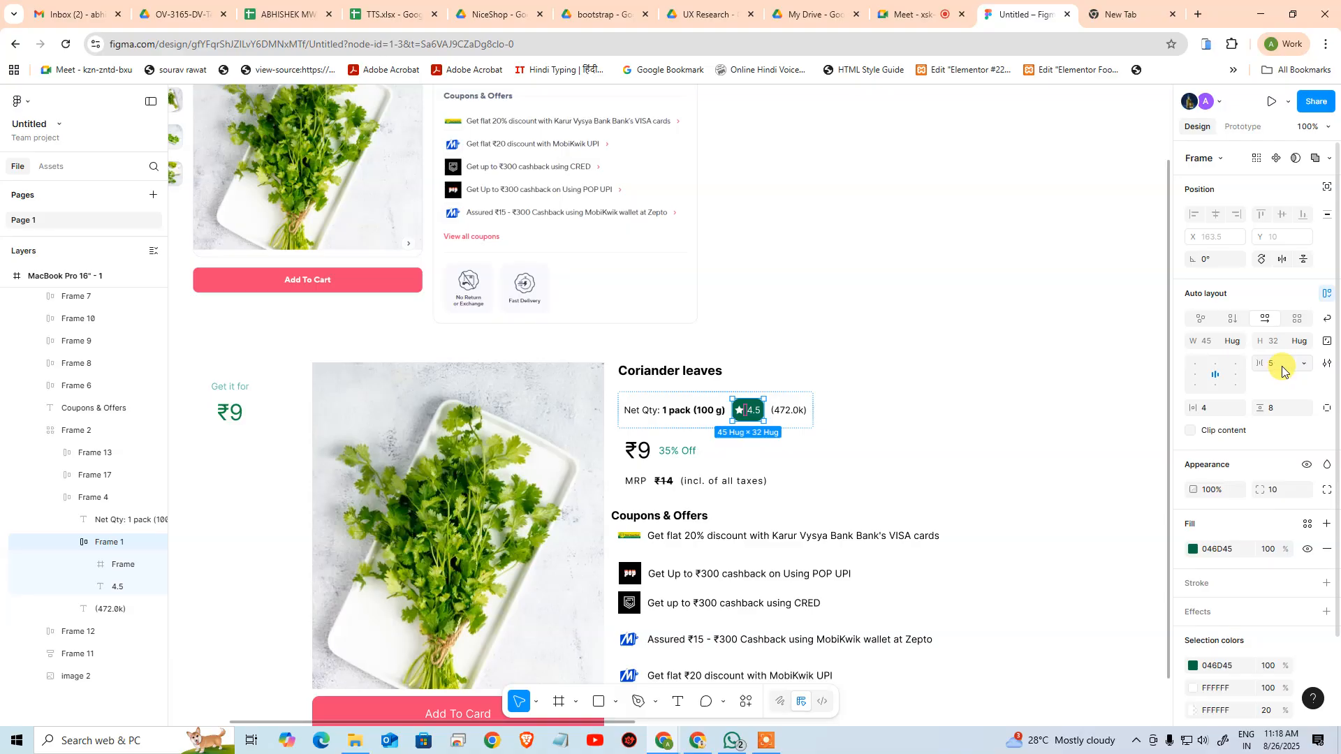
# Try a vertical and horizontal padding of 2 on the rating badge
pyautogui.click(1286, 411)
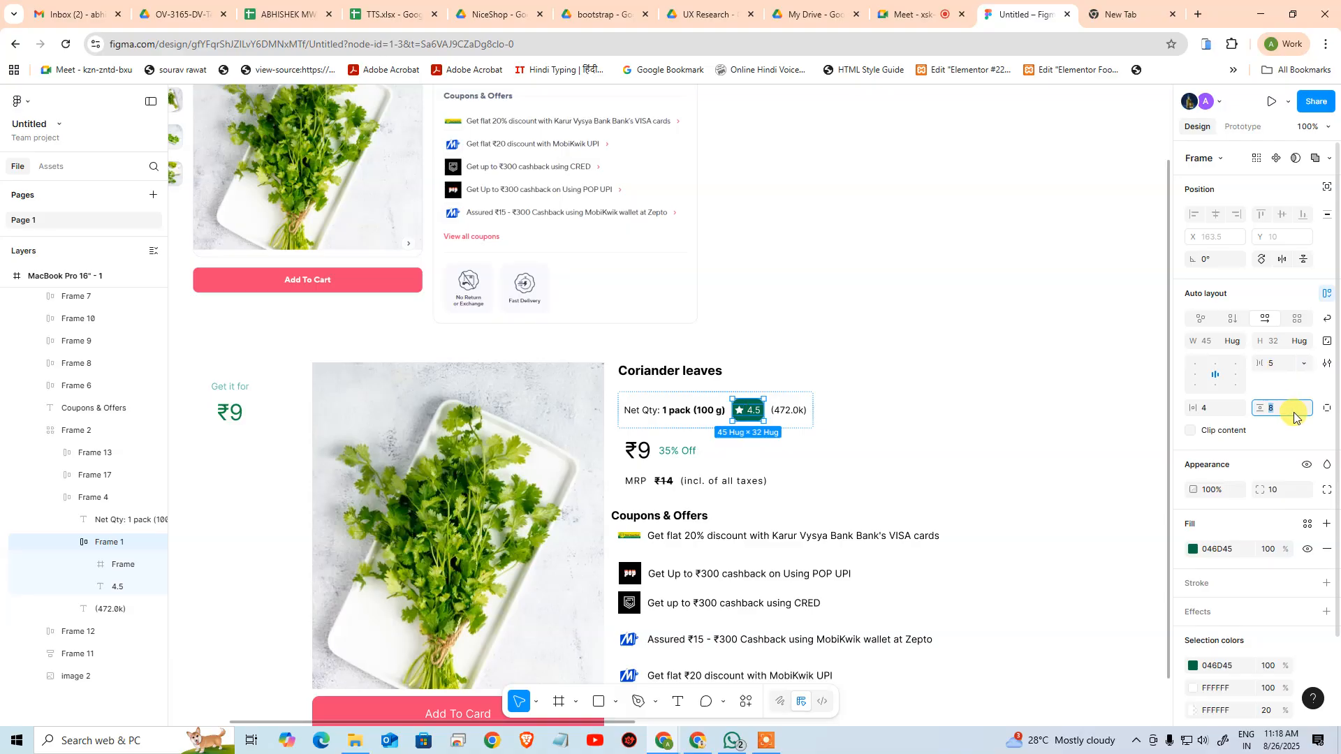
pyautogui.press('Return')
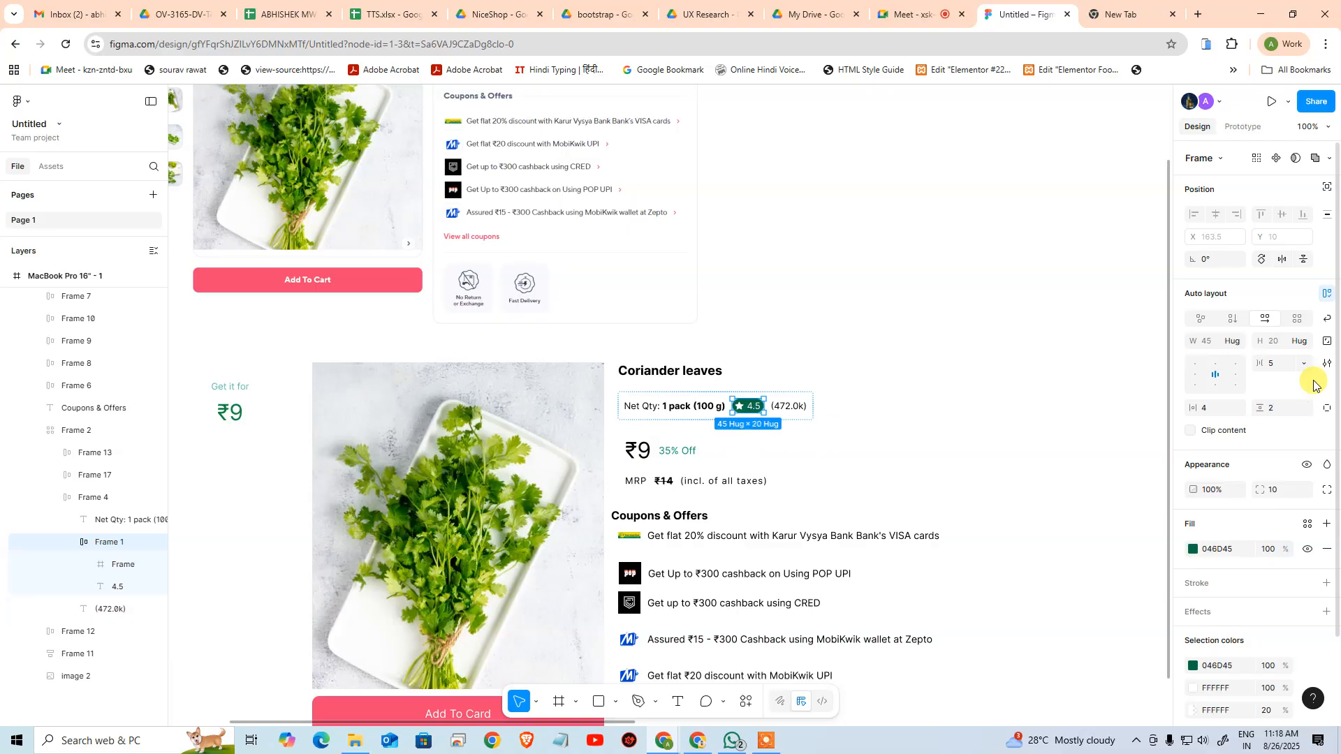
pyautogui.click(1213, 411)
pyautogui.write('2')
pyautogui.press('Return')
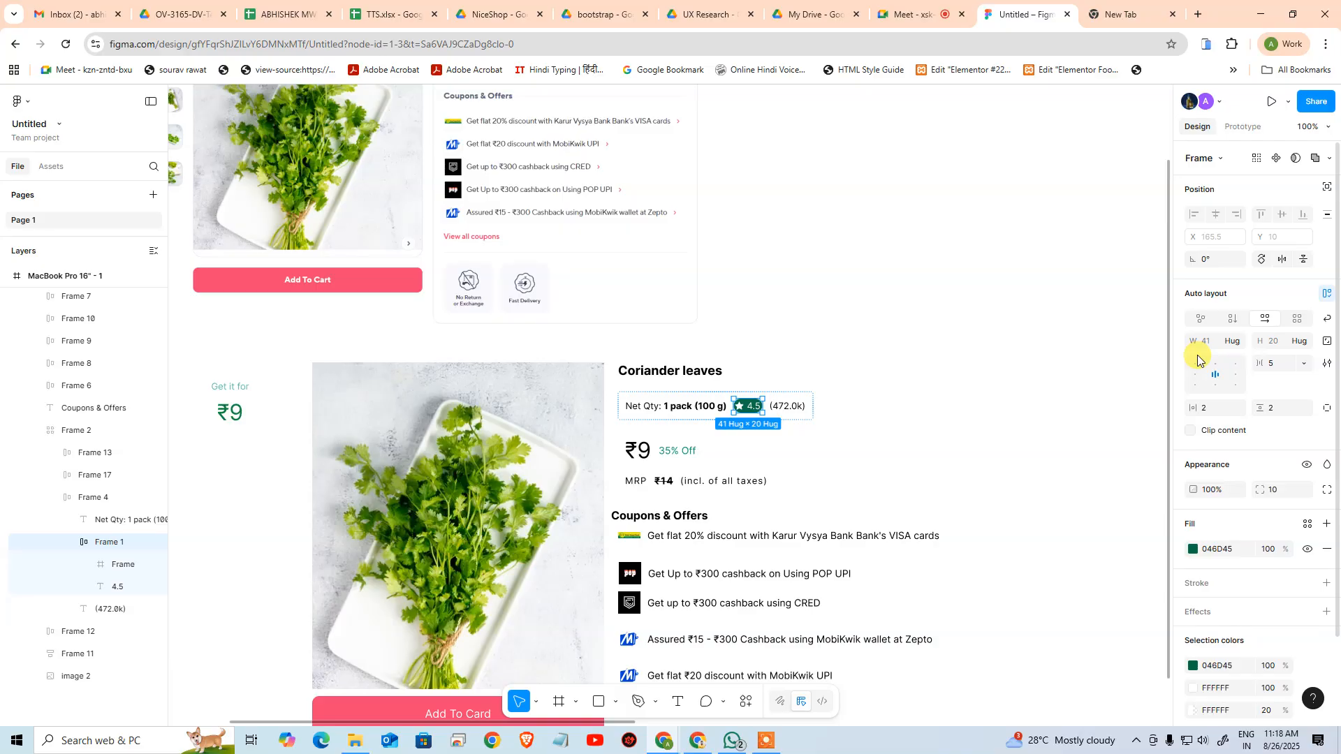
# Set the rating badge's horizontal padding to 10 and its vertical padding to 5
pyautogui.click(1213, 409)
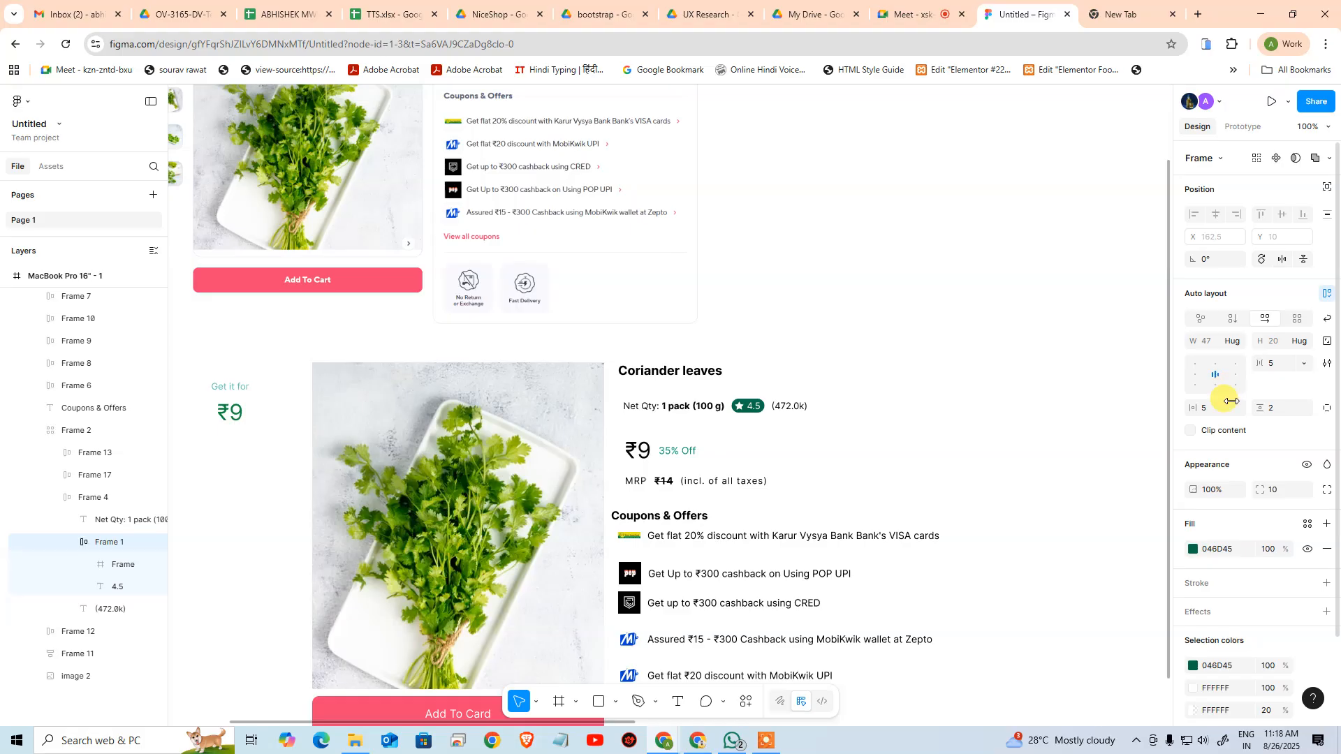
pyautogui.press('Return')
pyautogui.write('10')
pyautogui.press('Return')
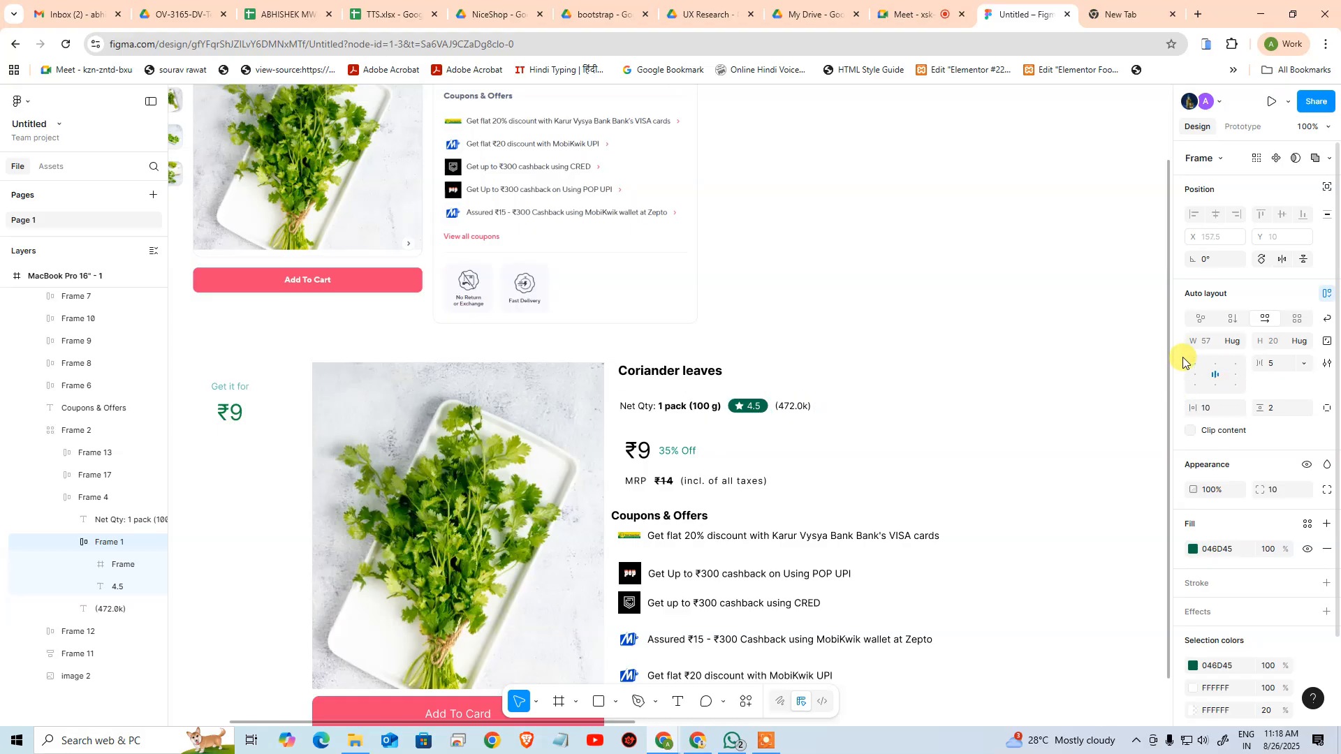
pyautogui.click(1284, 407)
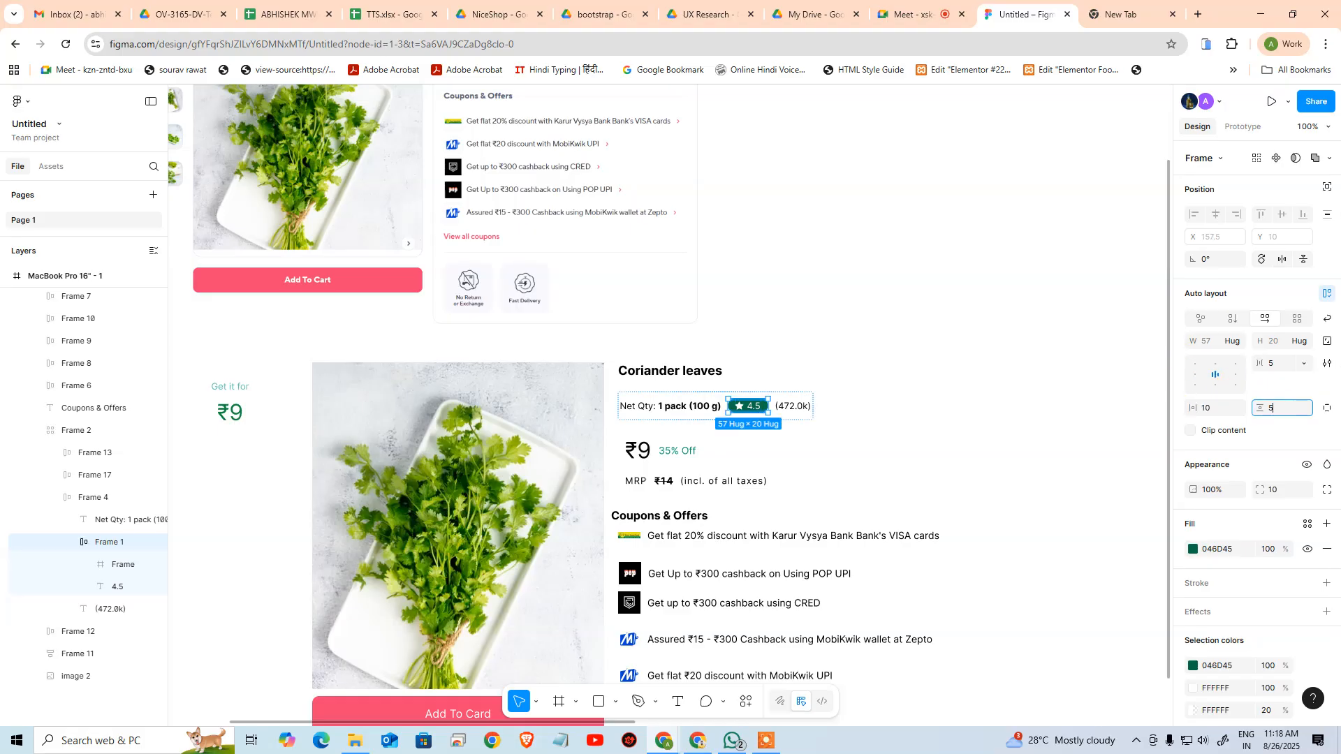
pyautogui.write('5')
pyautogui.press('Return')
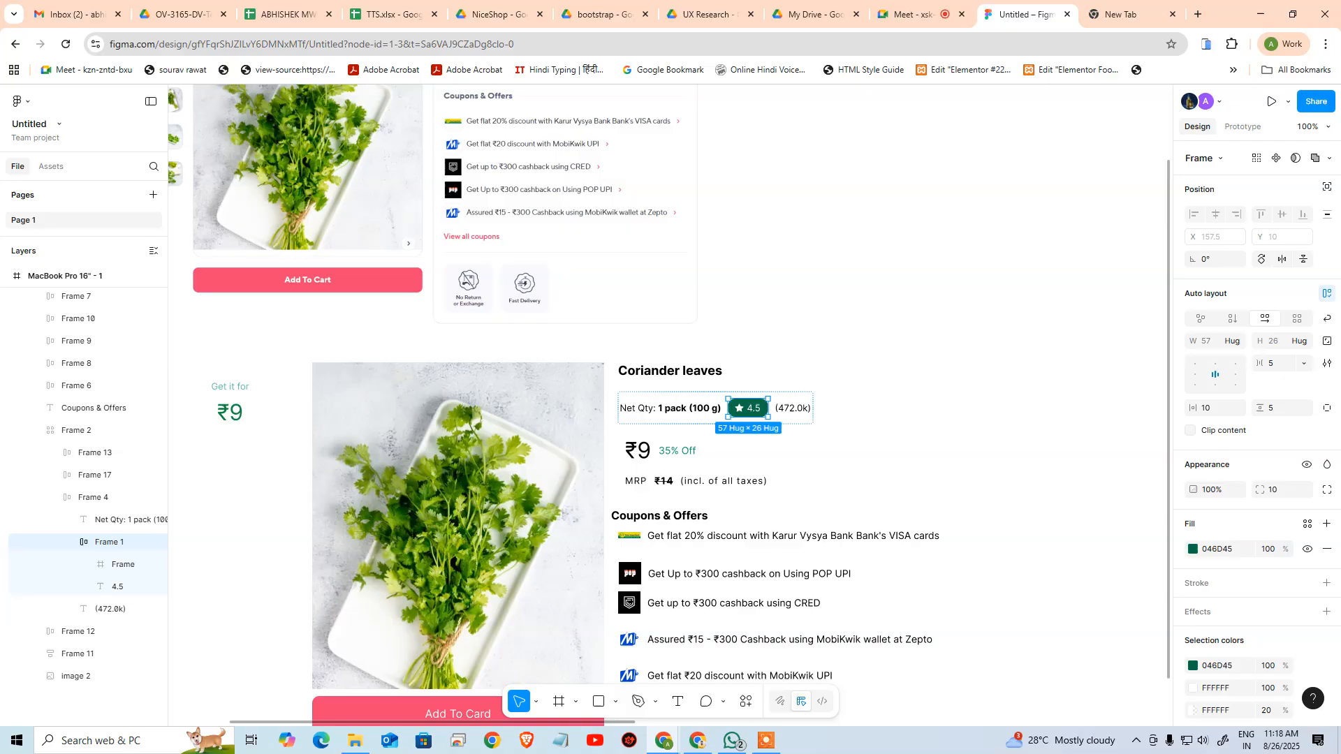
# Reduce the rating badge's corner radius to about 4 and deselect it
pyautogui.click(1283, 491)
pyautogui.press('Down')
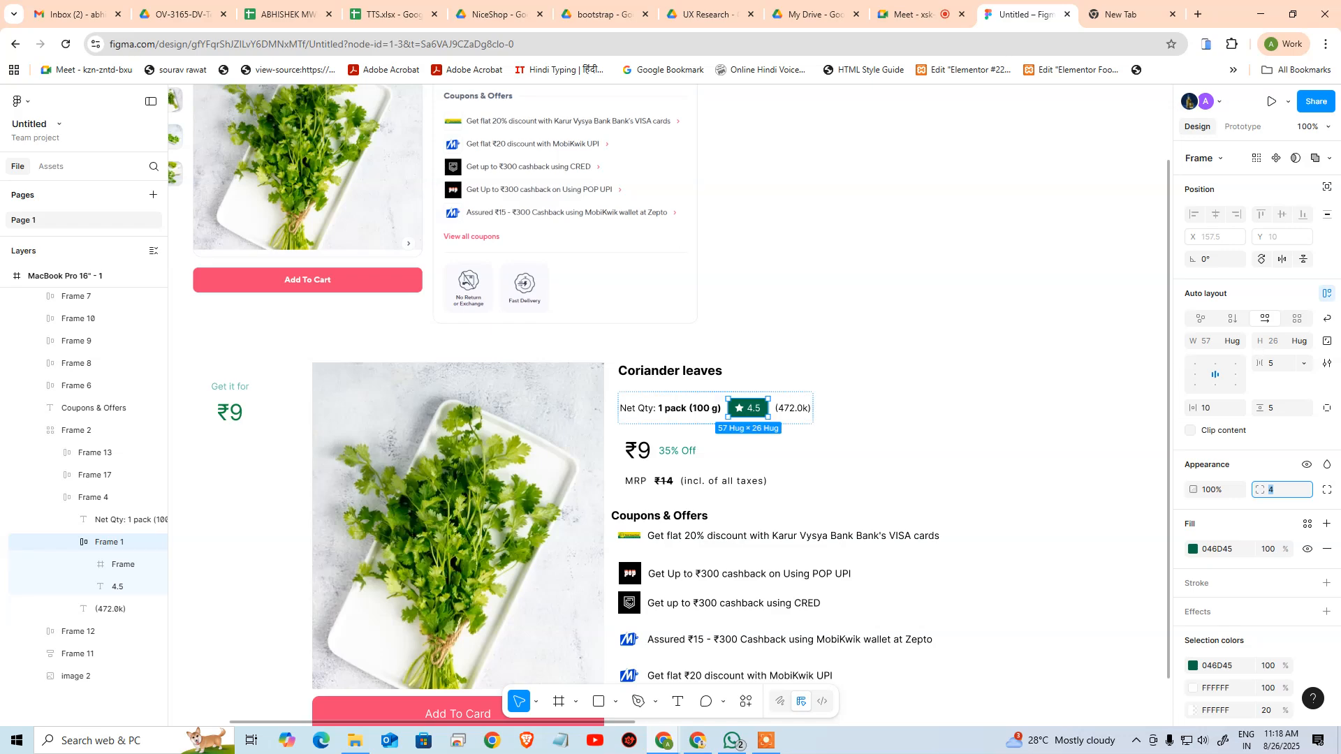
pyautogui.press('Up')
pyautogui.click(976, 355)
pyautogui.moveTo(726, 418); pyautogui.dragTo(618, 437)
pyautogui.moveTo(794, 384); pyautogui.dragTo(623, 394)
pyautogui.moveTo(773, 338); pyautogui.dragTo(925, 133)
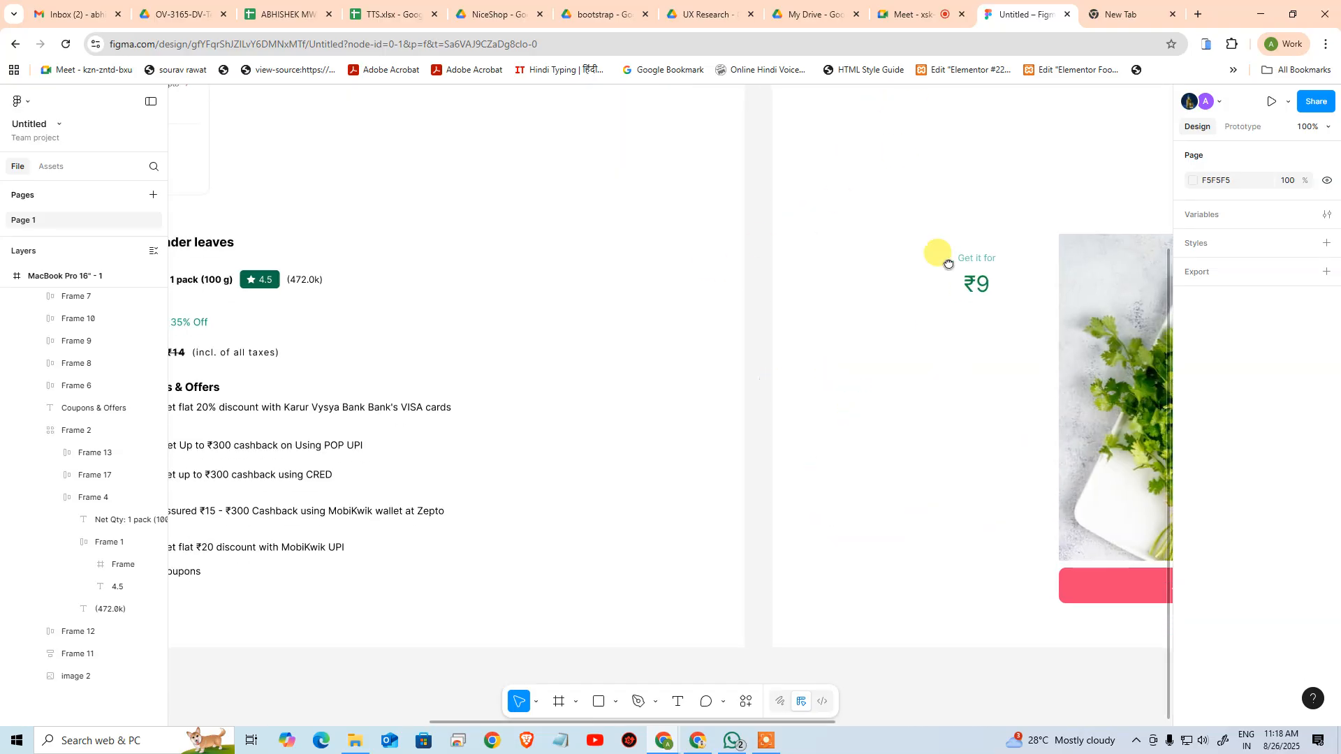
# Examine how the net quantity text, rating badge and review count are nested in the original artboard's card, comparing them with the reference screenshot
pyautogui.moveTo(949, 264); pyautogui.dragTo(986, 278)
pyautogui.doubleClick(526, 264)
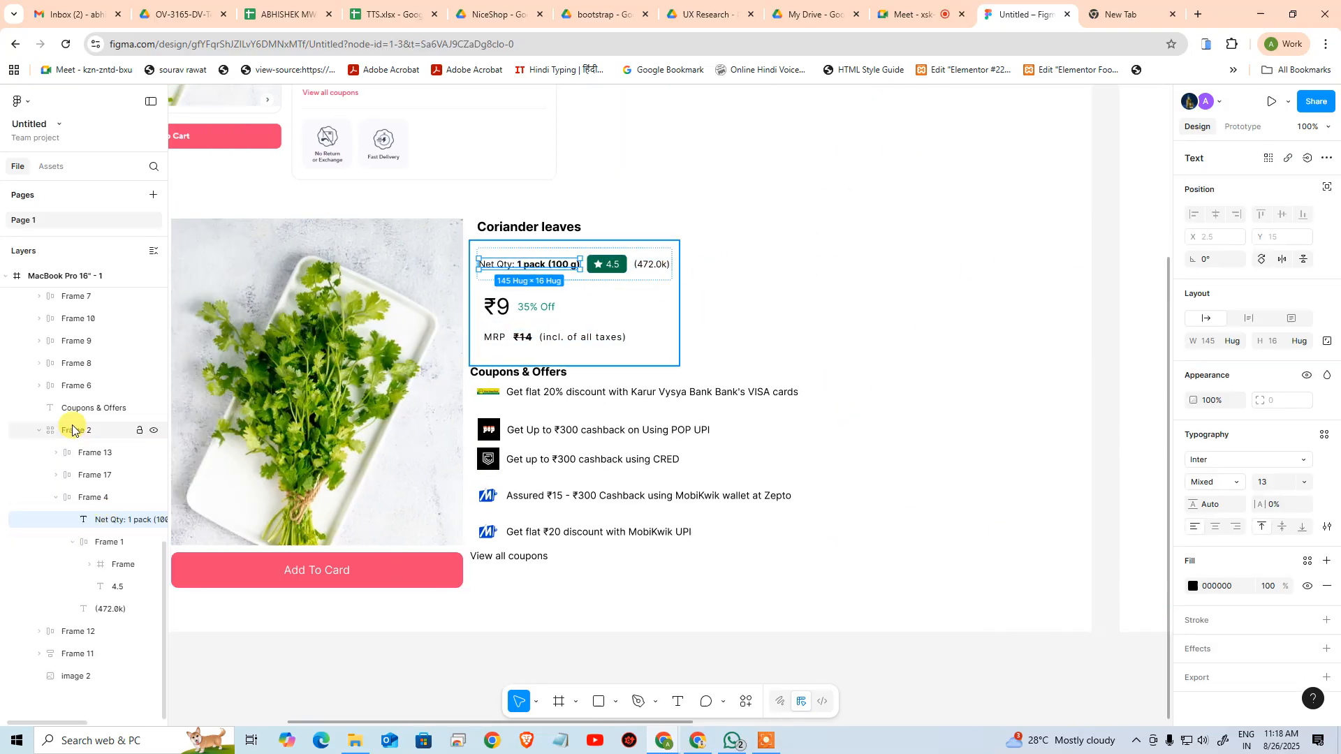
pyautogui.click(73, 498)
pyautogui.click(55, 498)
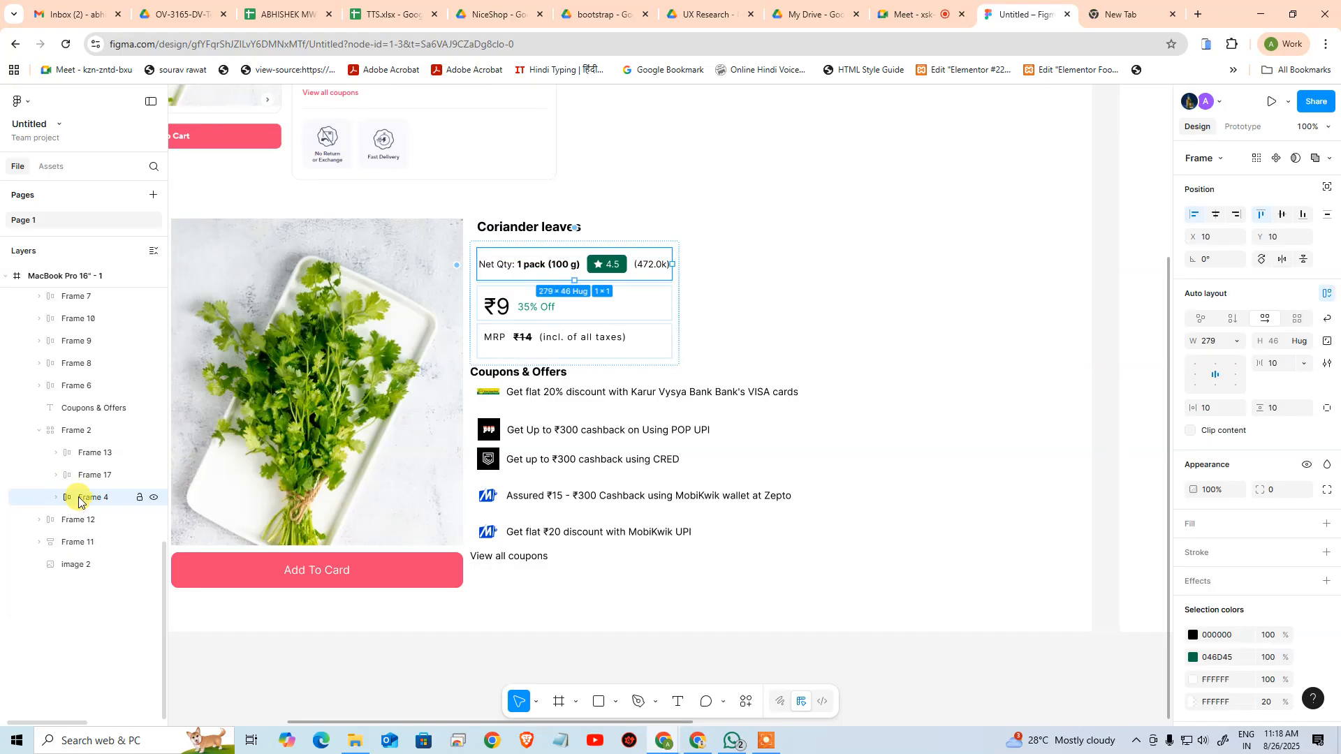
pyautogui.click(55, 498)
pyautogui.click(103, 519)
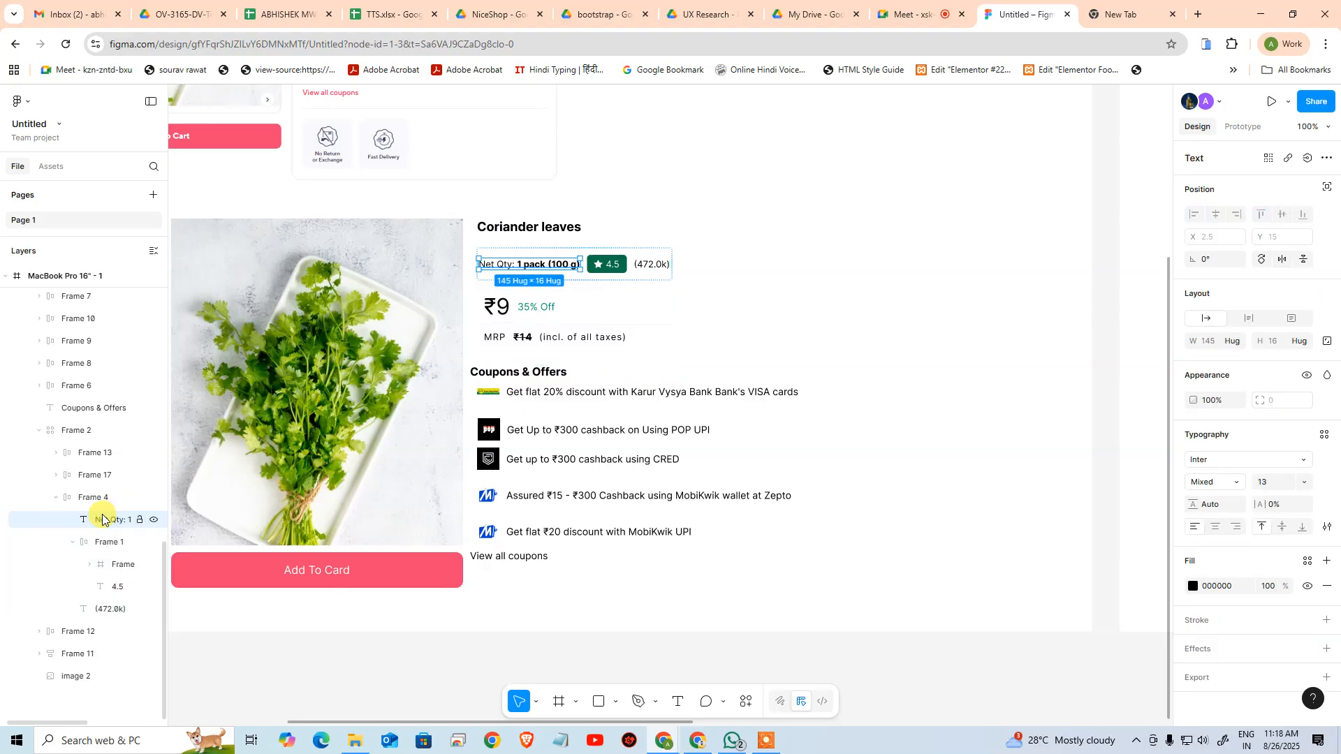
pyautogui.click(99, 544)
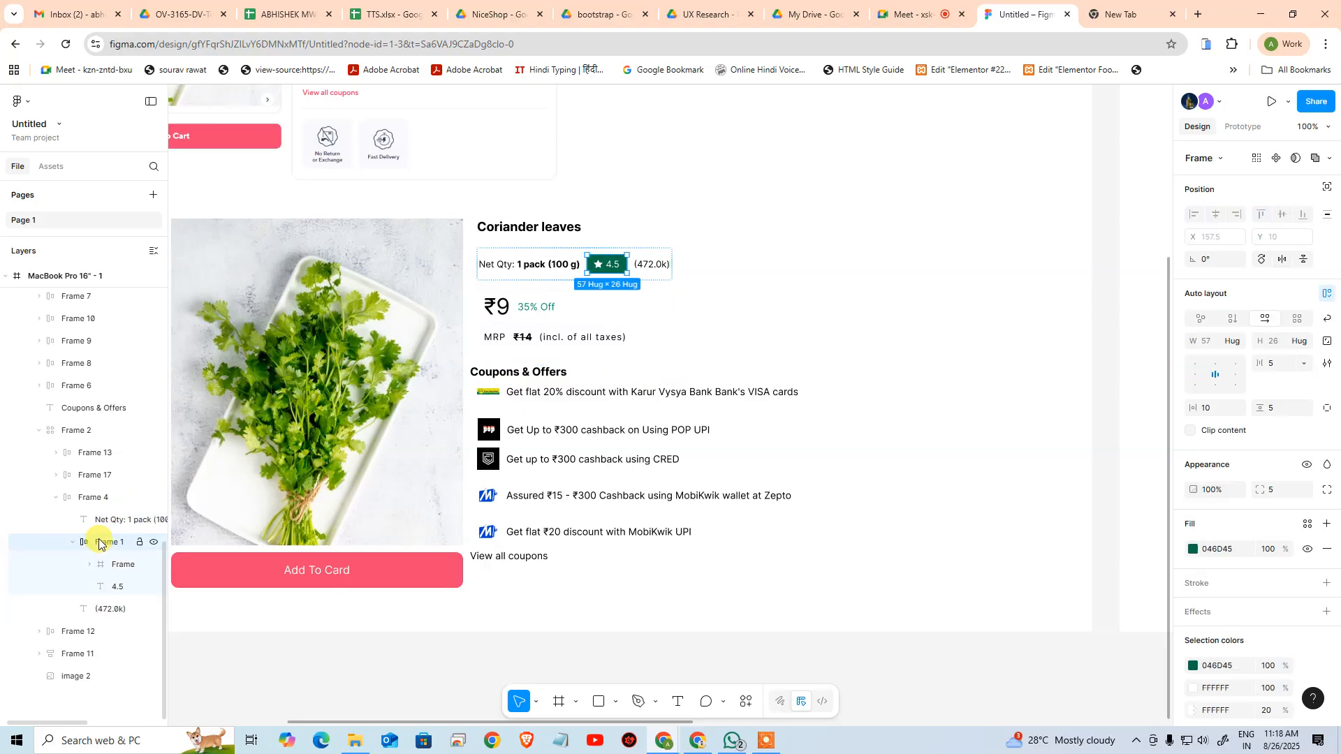
pyautogui.click(97, 500)
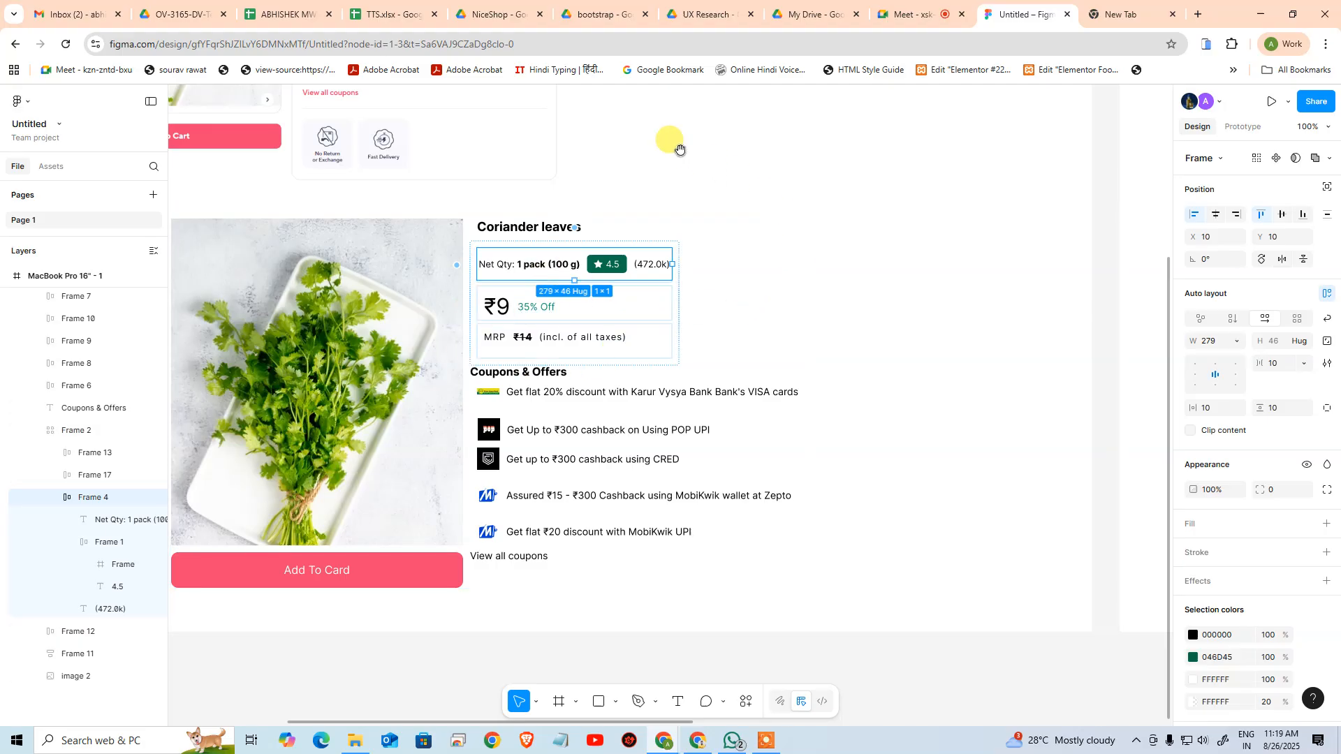
pyautogui.moveTo(677, 144); pyautogui.dragTo(709, 403)
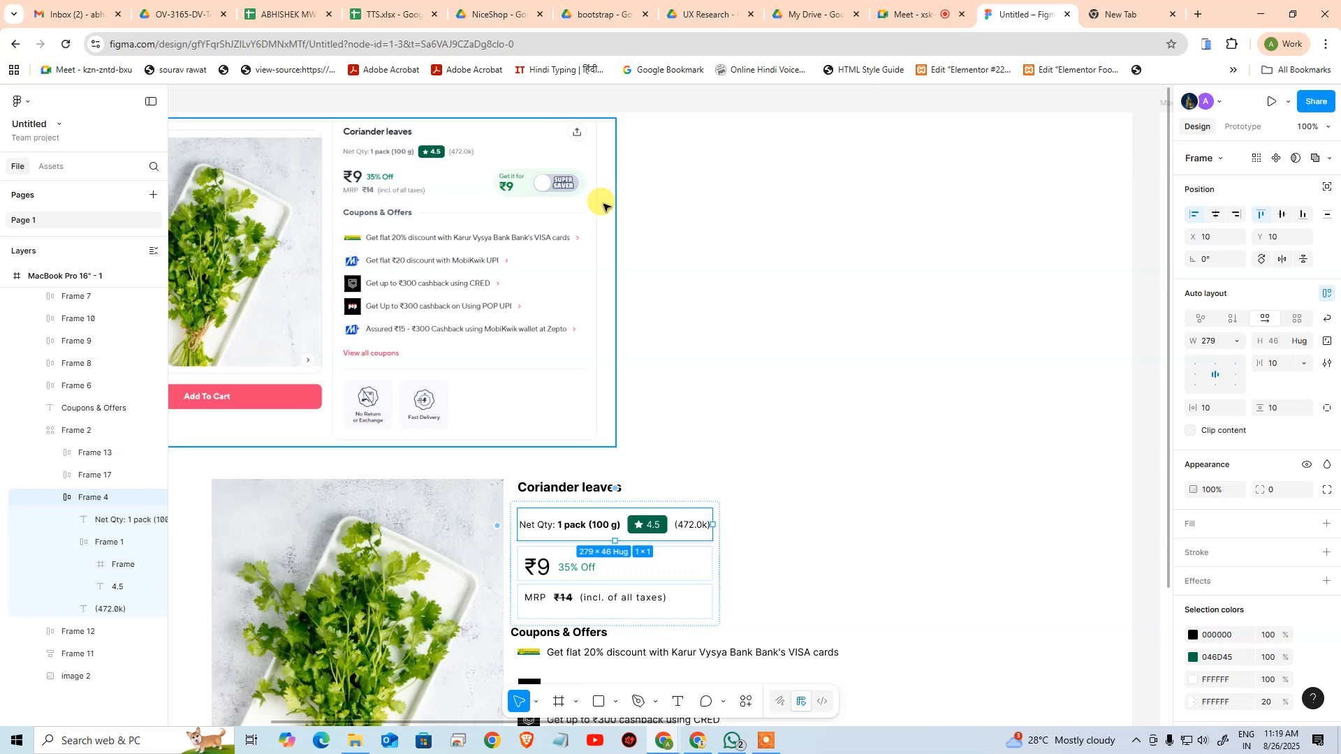
pyautogui.moveTo(924, 534); pyautogui.dragTo(709, 280)
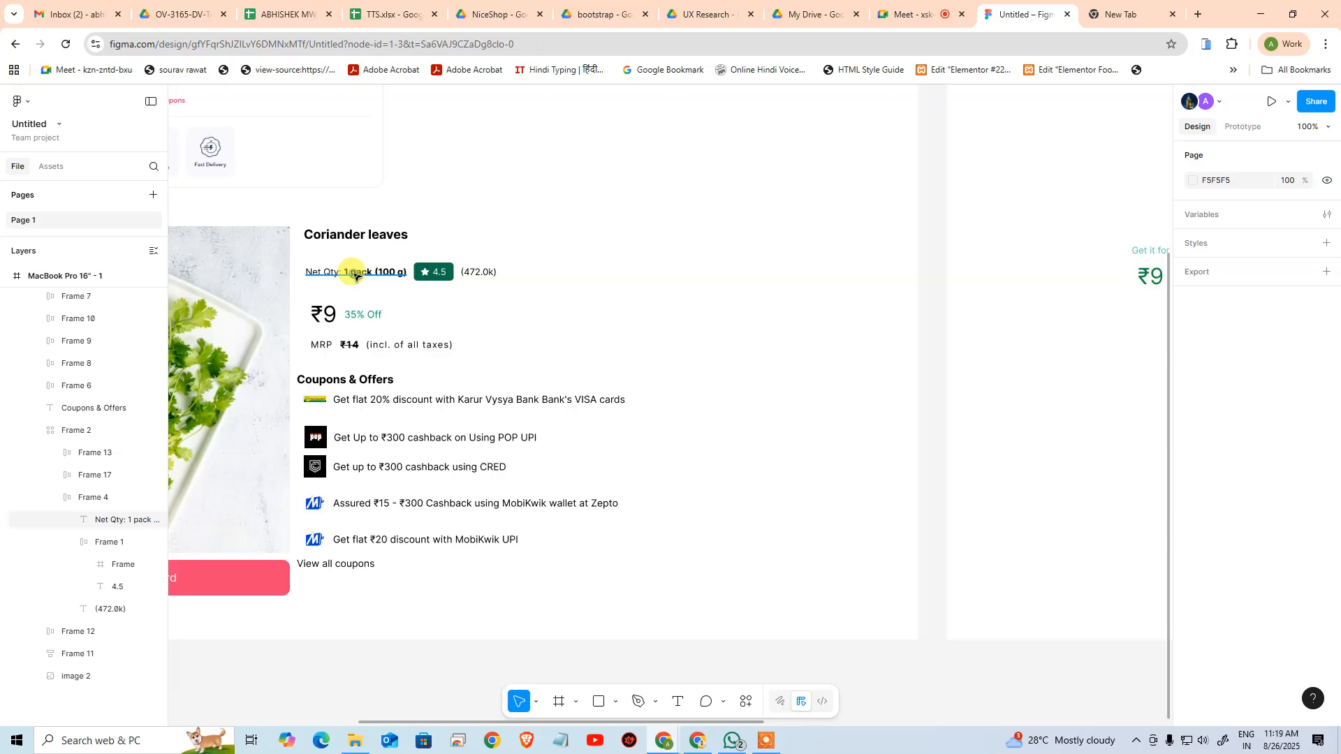
pyautogui.click(354, 273)
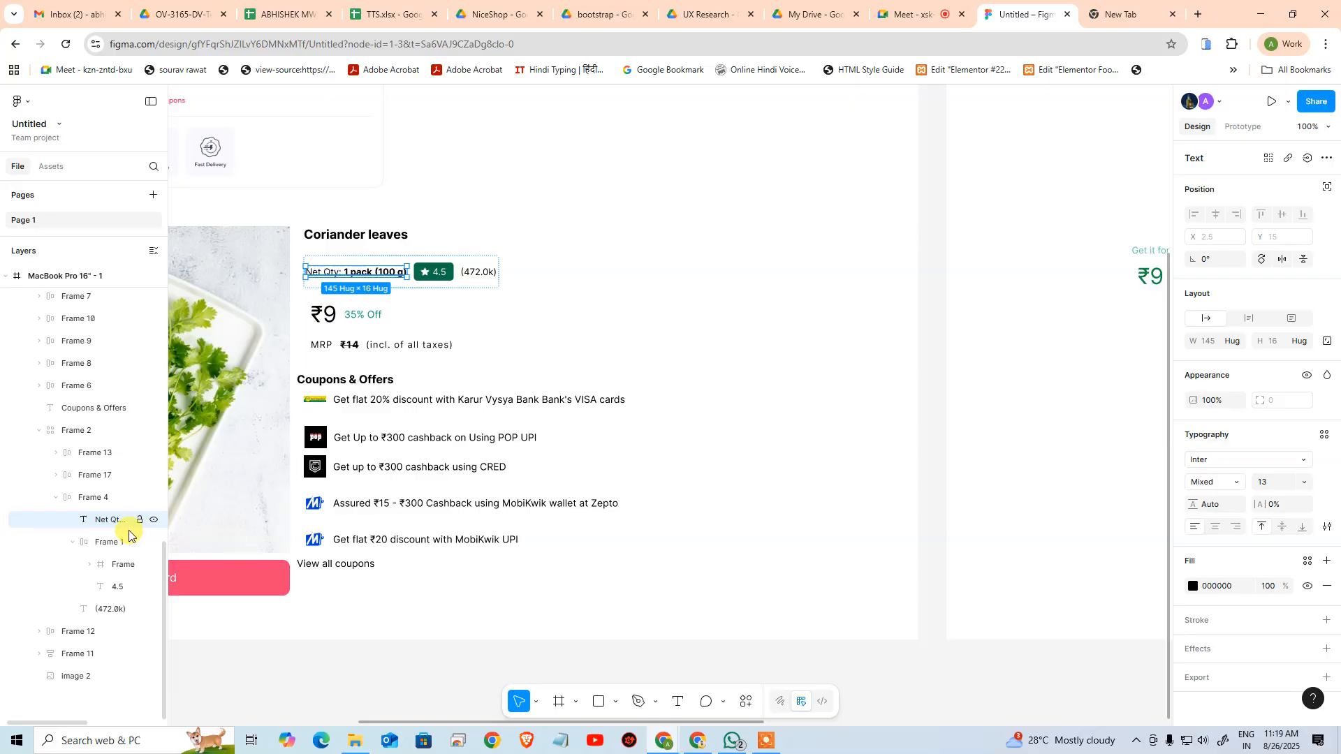
pyautogui.click(111, 508)
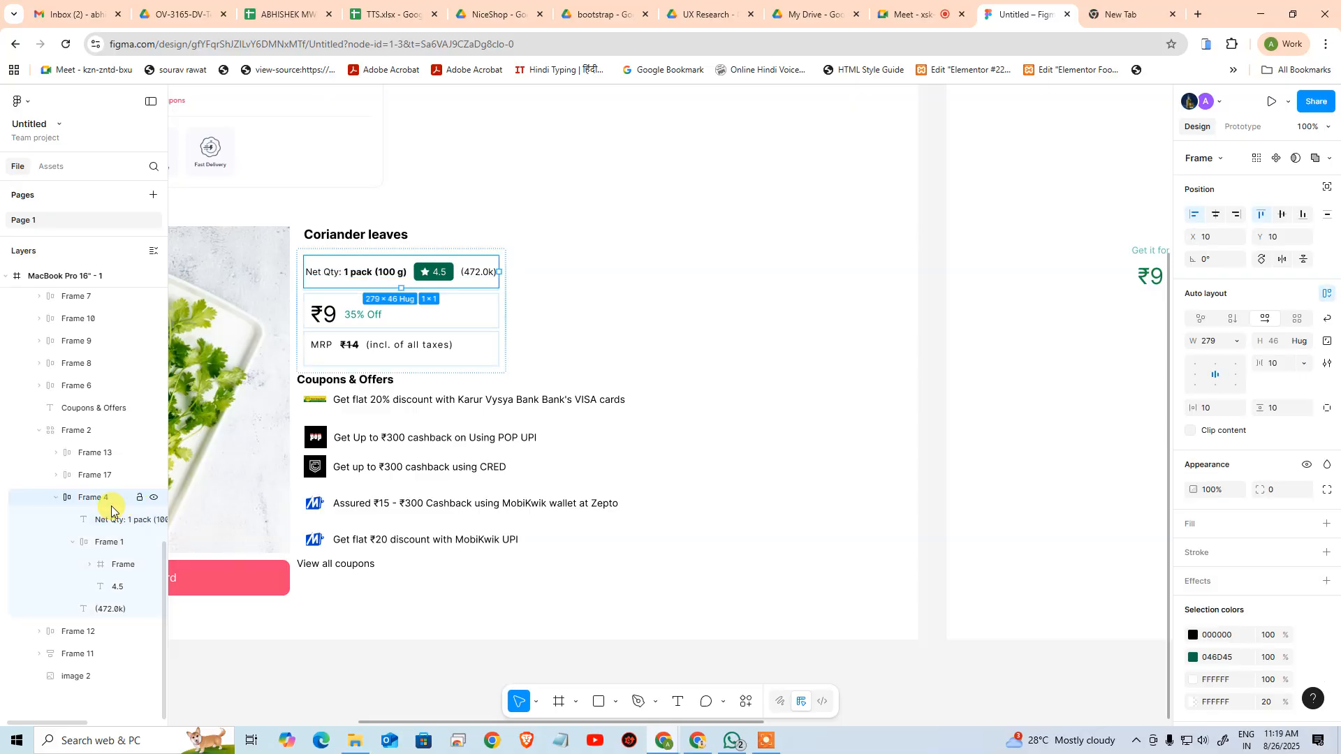
pyautogui.click(113, 519)
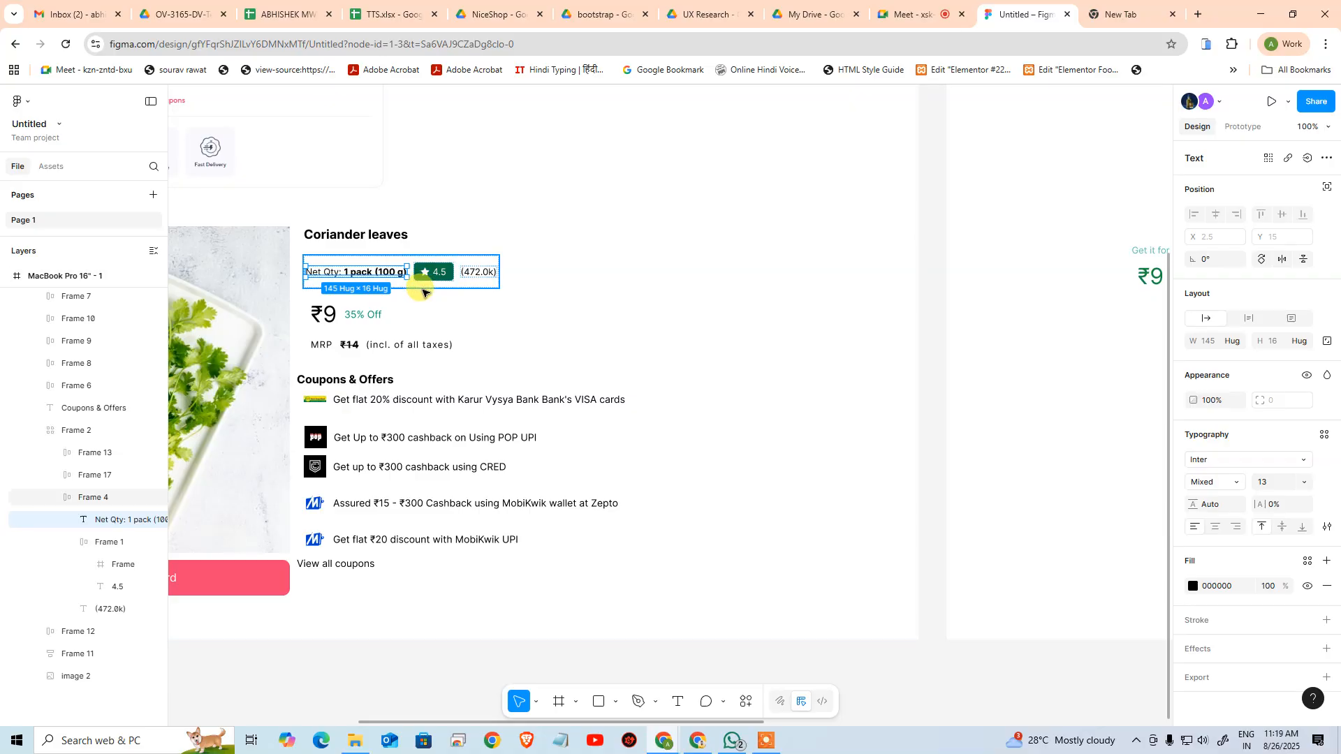
# Copy the frame holding the net quantity, rating badge and review count from the original artboard and paste it into the duplicated artboard
pyautogui.press('Escape')
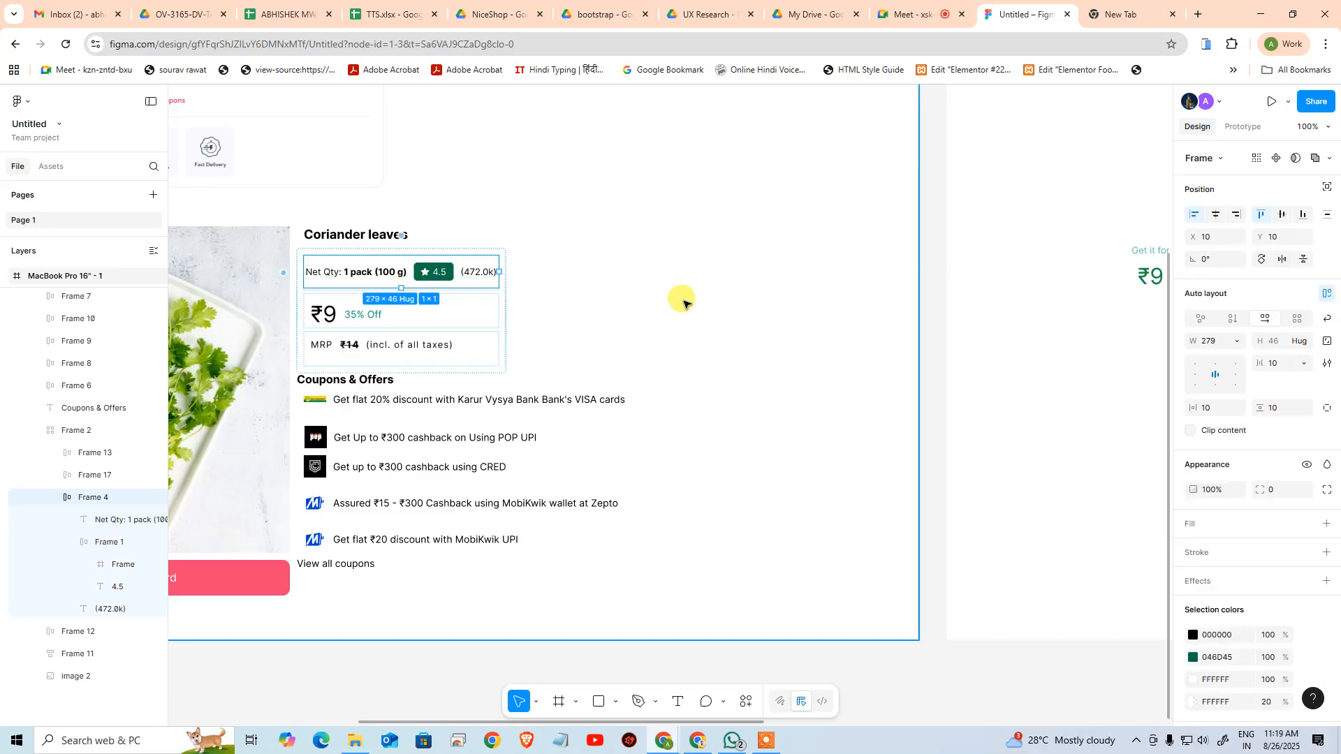
pyautogui.hotkey('ctrl', 'c')
pyautogui.moveTo(802, 280); pyautogui.dragTo(115, 370)
pyautogui.hscroll(7, 194, 398)
pyautogui.scroll(4, 479, 472)
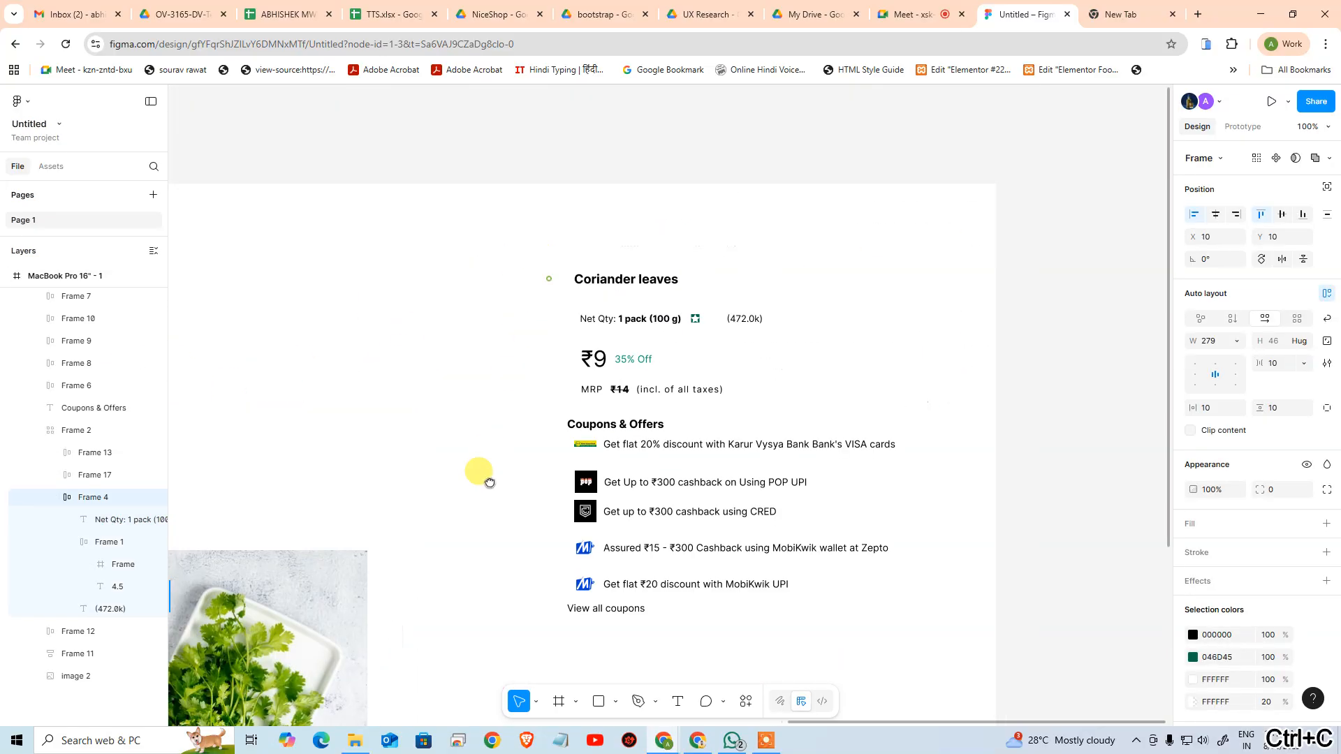
pyautogui.click(747, 307)
pyautogui.hotkey('ctrl', 'v')
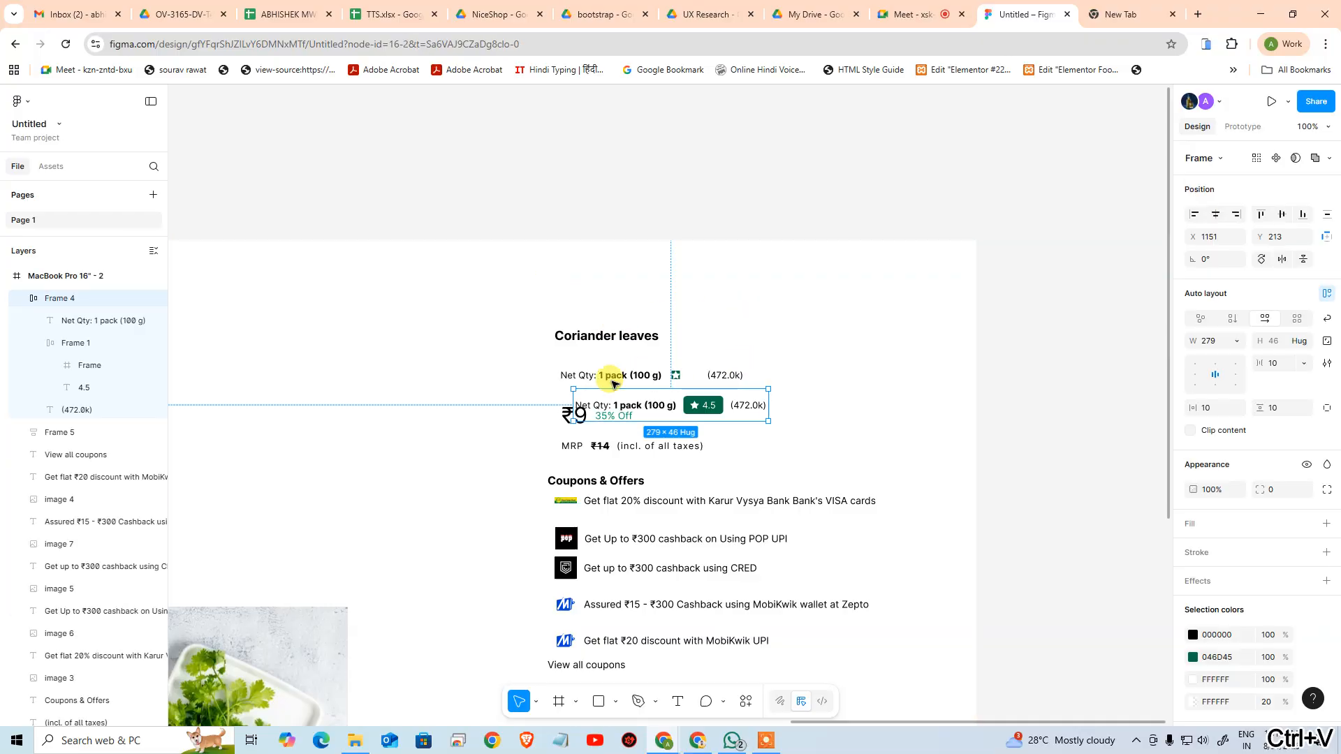
# Delete the duplicated artboard's loose net quantity, star and review count elements and move the pasted row into their place
pyautogui.moveTo(527, 363); pyautogui.dragTo(790, 377)
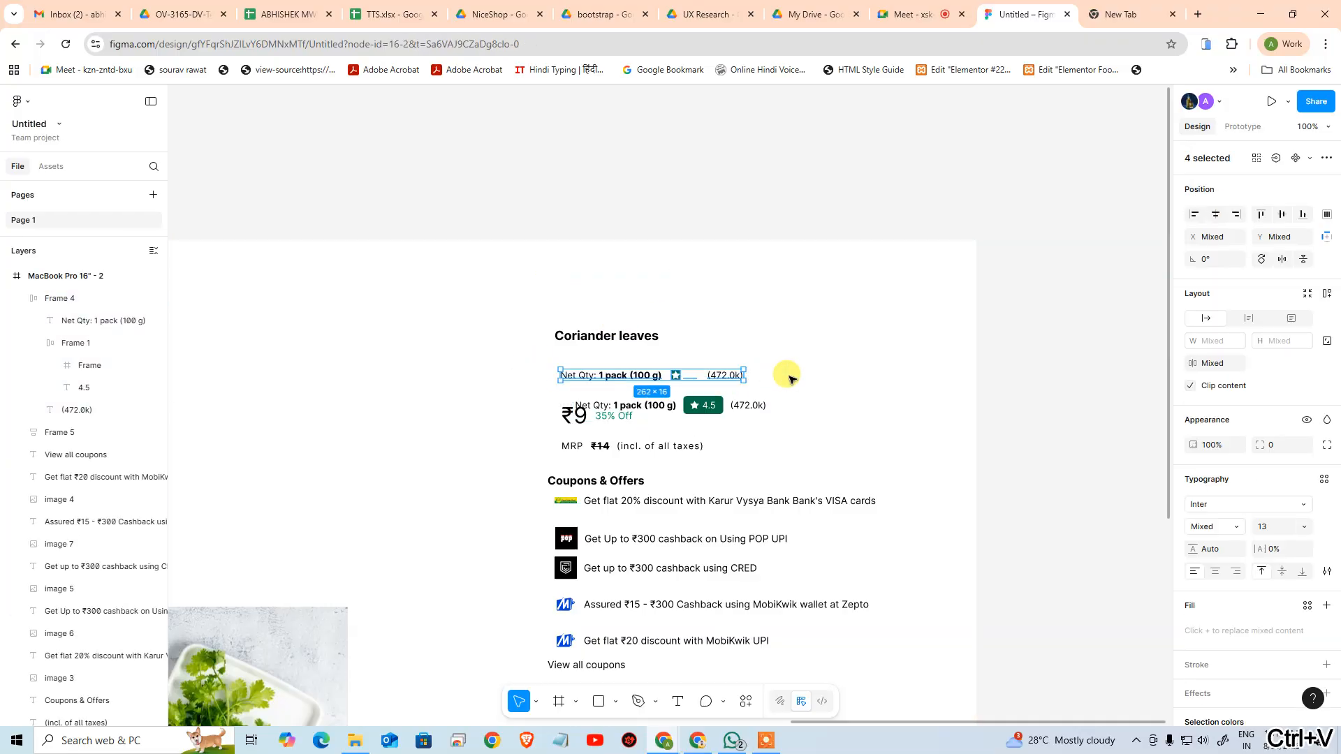
pyautogui.press('Delete')
pyautogui.moveTo(708, 405); pyautogui.dragTo(712, 371)
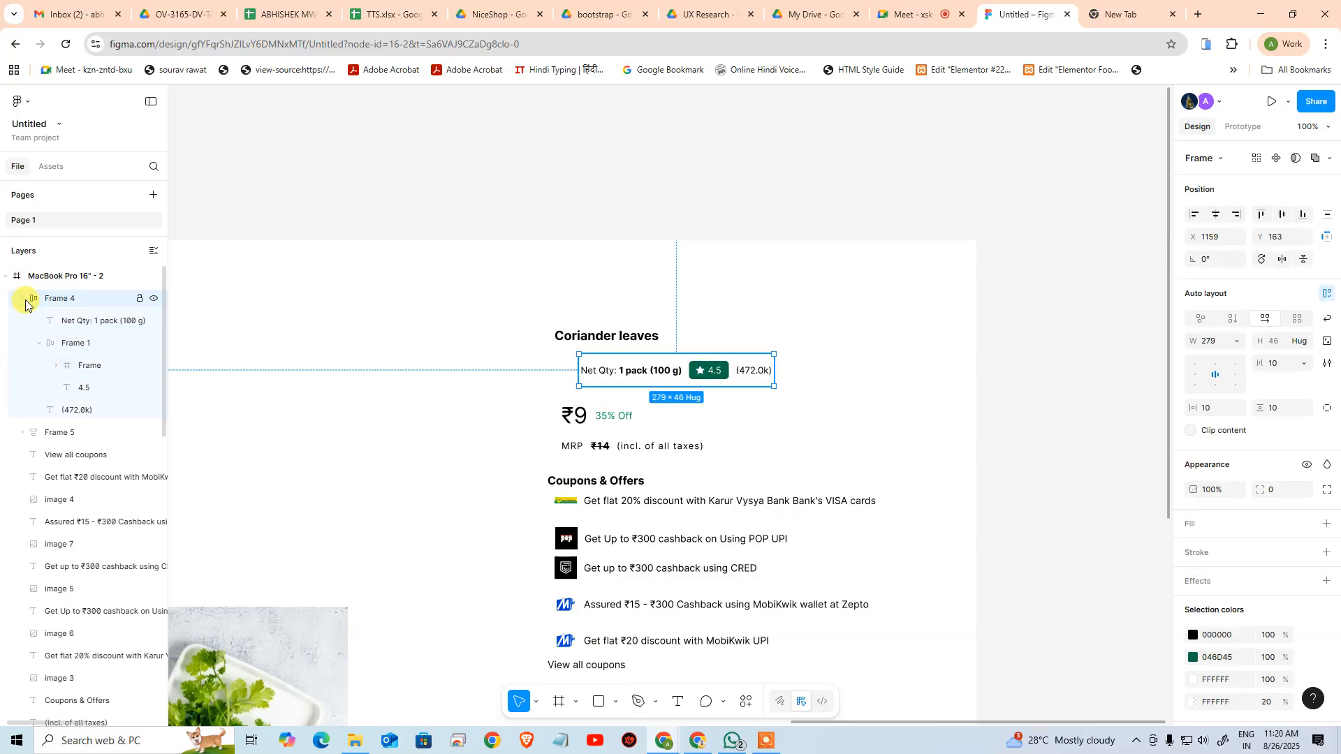
# Collapse the pasted row's layers and left-align the row with the "Coriander leaves" heading frame directly above it
pyautogui.click(25, 300)
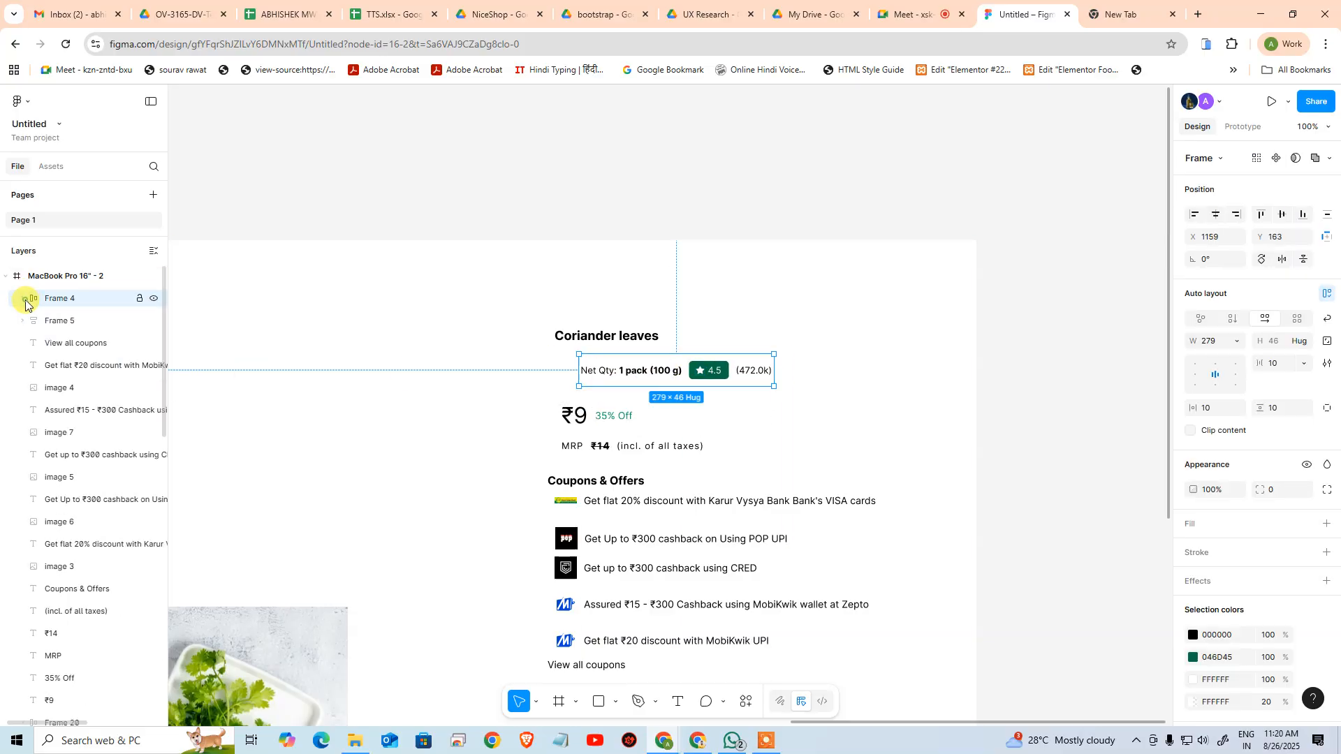
pyautogui.click(155, 299)
pyautogui.click(155, 299)
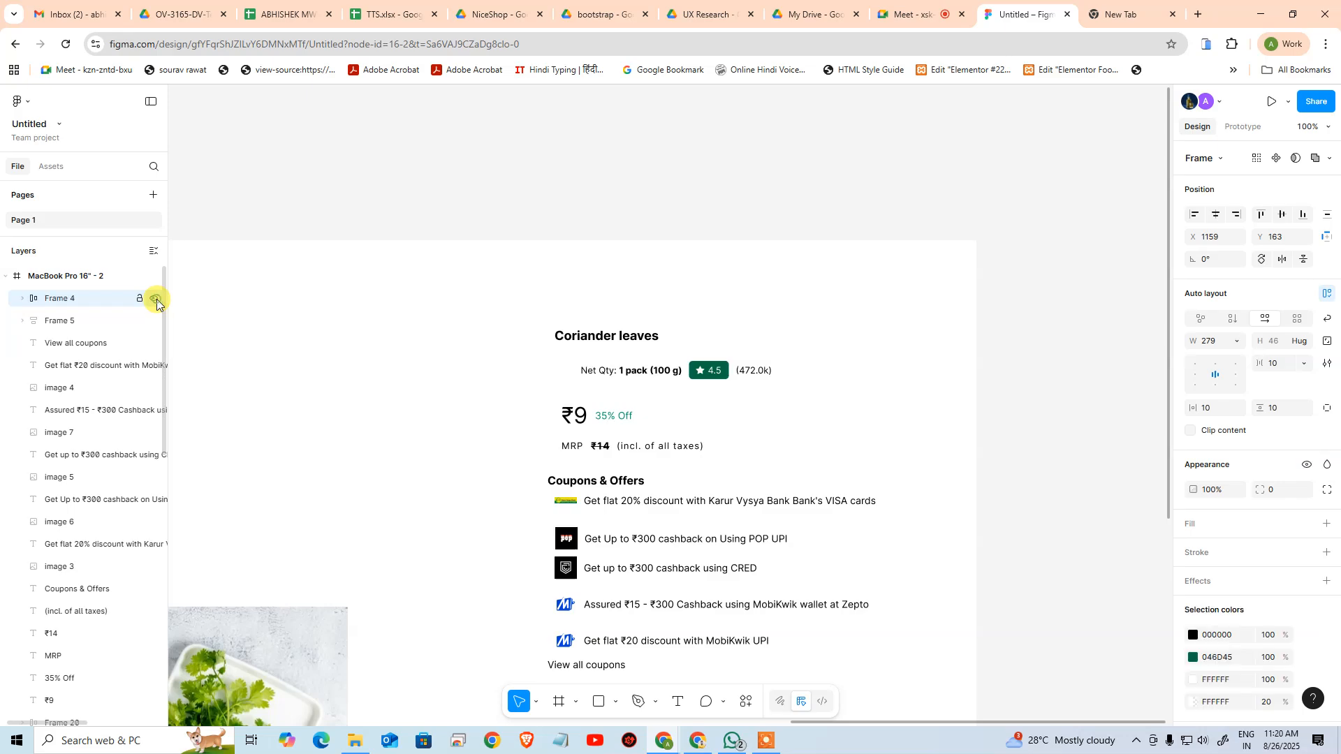
pyautogui.click(593, 336)
pyautogui.click(488, 379)
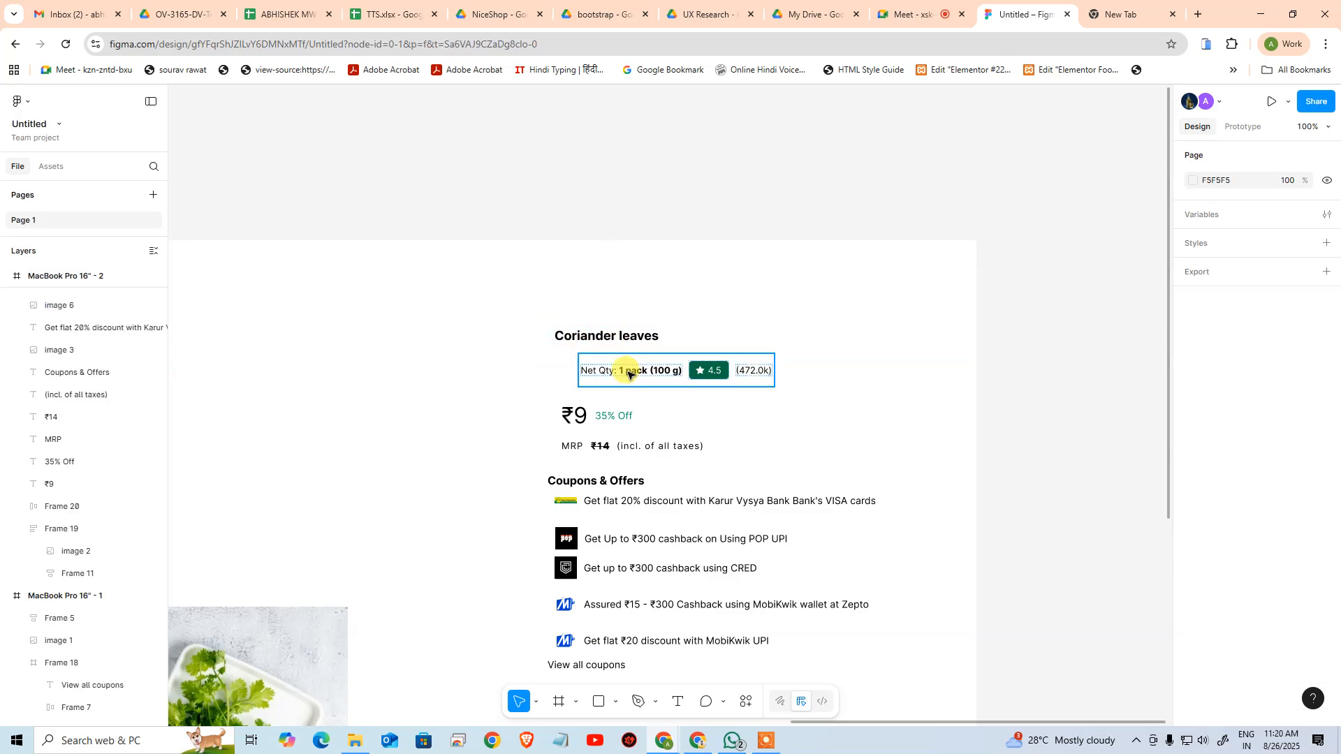
pyautogui.moveTo(628, 375); pyautogui.dragTo(599, 374)
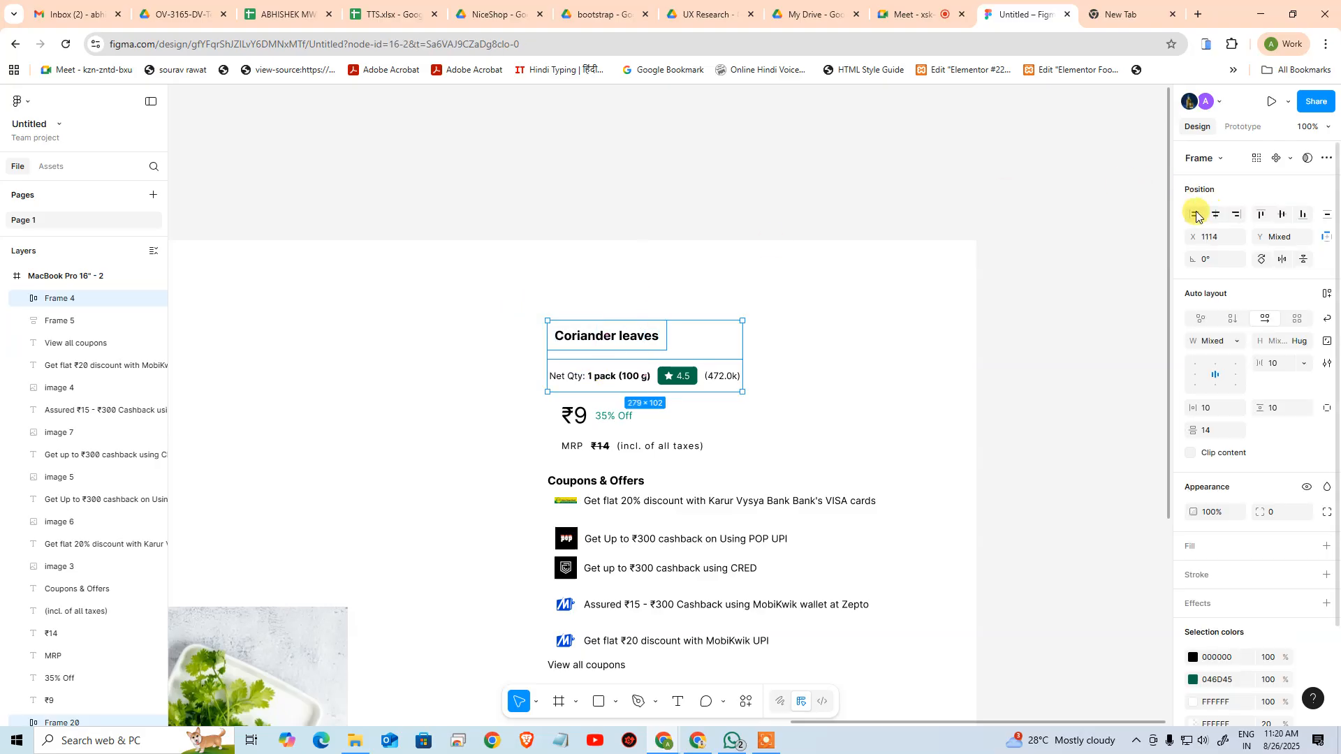
pyautogui.click(746, 225)
# Examine how the ₹9 price and "35% Off" text are nested in the original artboard's price row frame, checking against the reference screenshot
pyautogui.moveTo(704, 290); pyautogui.dragTo(720, 227)
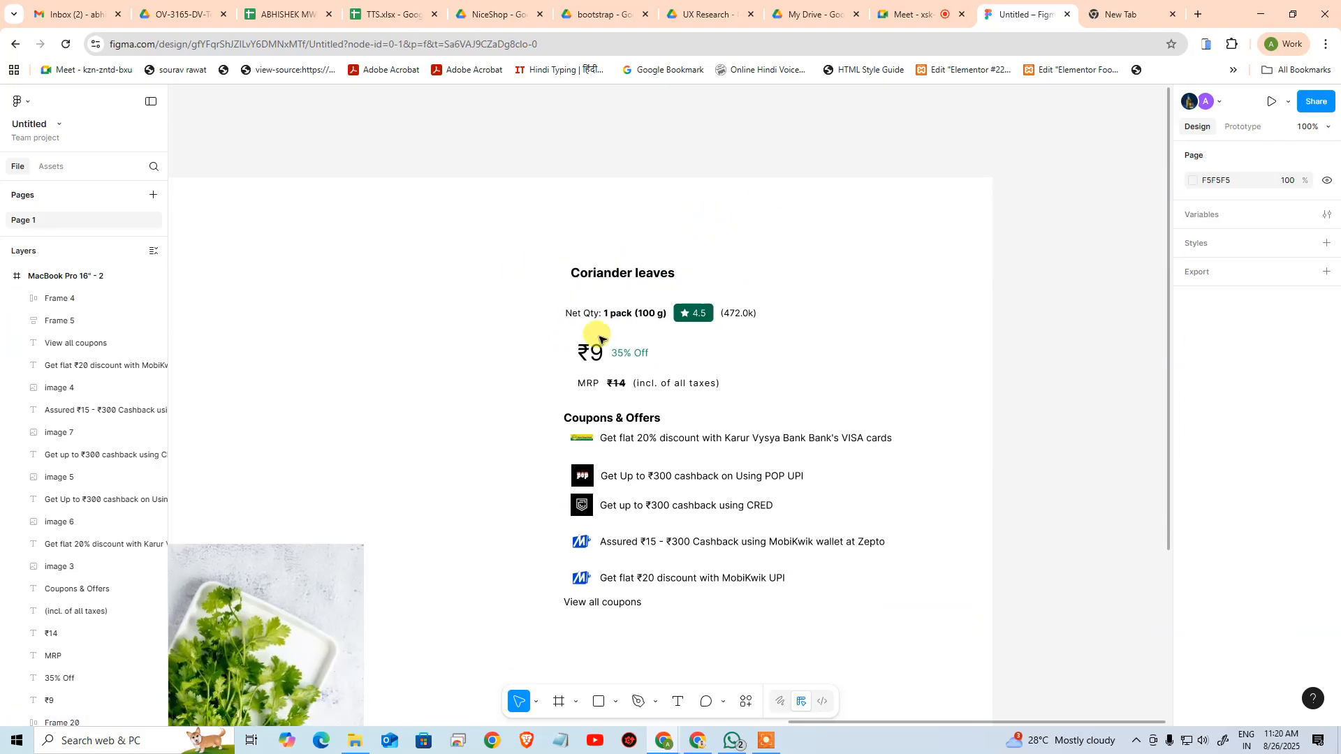
pyautogui.click(608, 273)
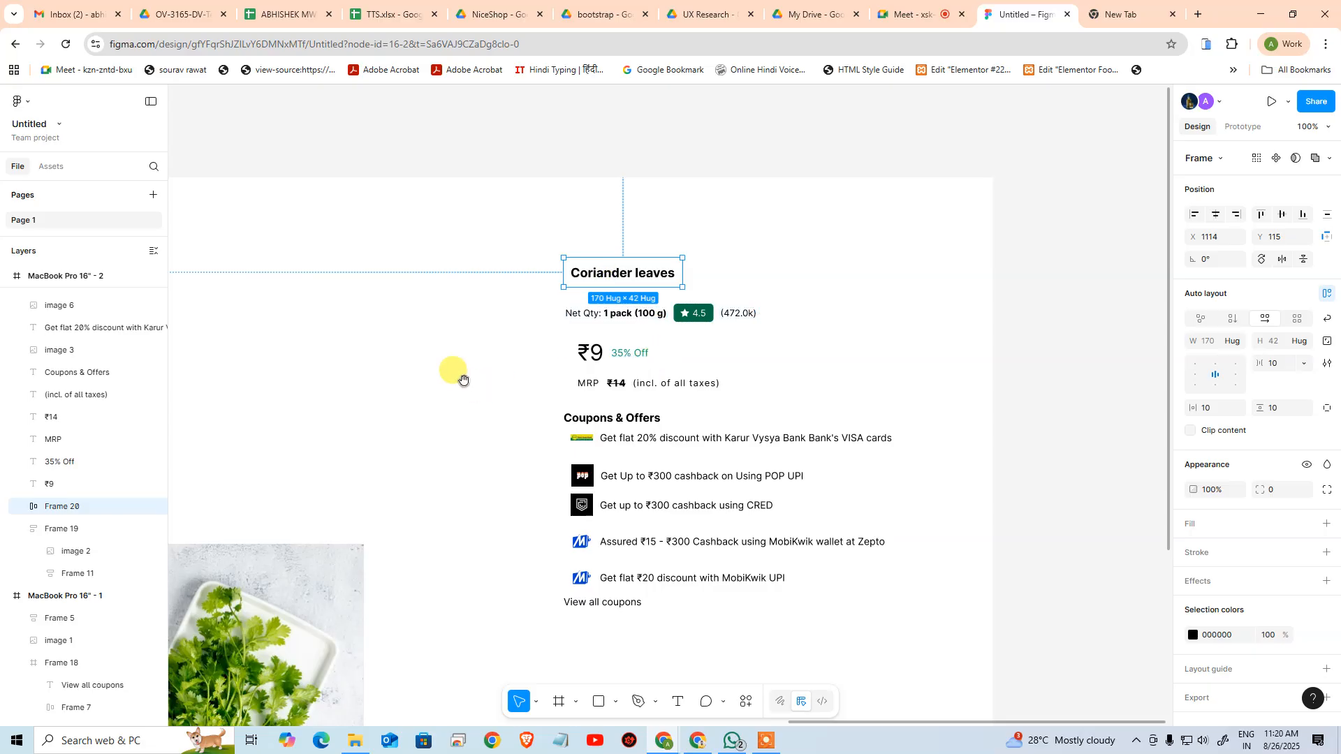
pyautogui.moveTo(463, 379); pyautogui.dragTo(851, 322)
pyautogui.moveTo(533, 407); pyautogui.dragTo(642, 343)
pyautogui.moveTo(466, 381)
pyautogui.mouseDown()
pyautogui.moveTo(841, 269)
pyautogui.moveTo(858, 219)
pyautogui.mouseUp()
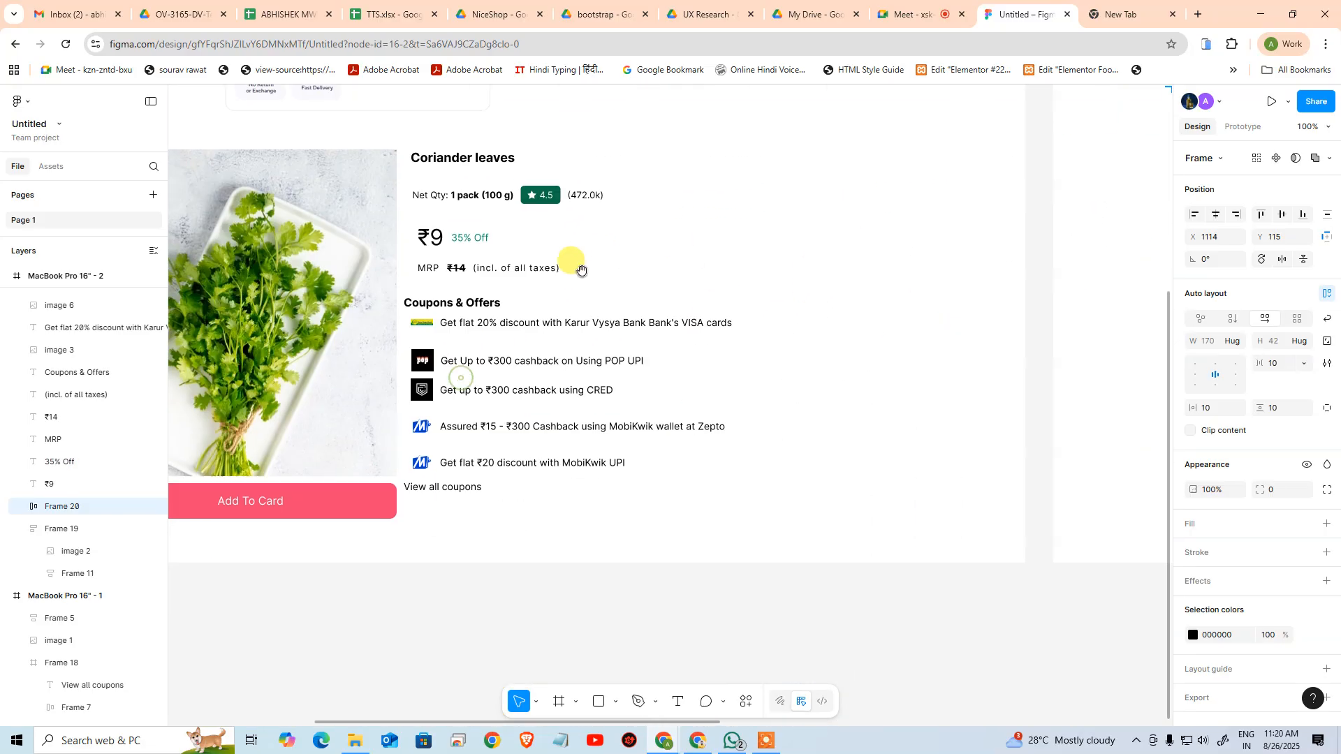
pyautogui.moveTo(582, 271); pyautogui.dragTo(588, 330)
pyautogui.moveTo(419, 307)
pyautogui.mouseDown()
pyautogui.moveTo(515, 413)
pyautogui.moveTo(487, 482)
pyautogui.mouseUp()
pyautogui.moveTo(440, 348); pyautogui.dragTo(453, 531)
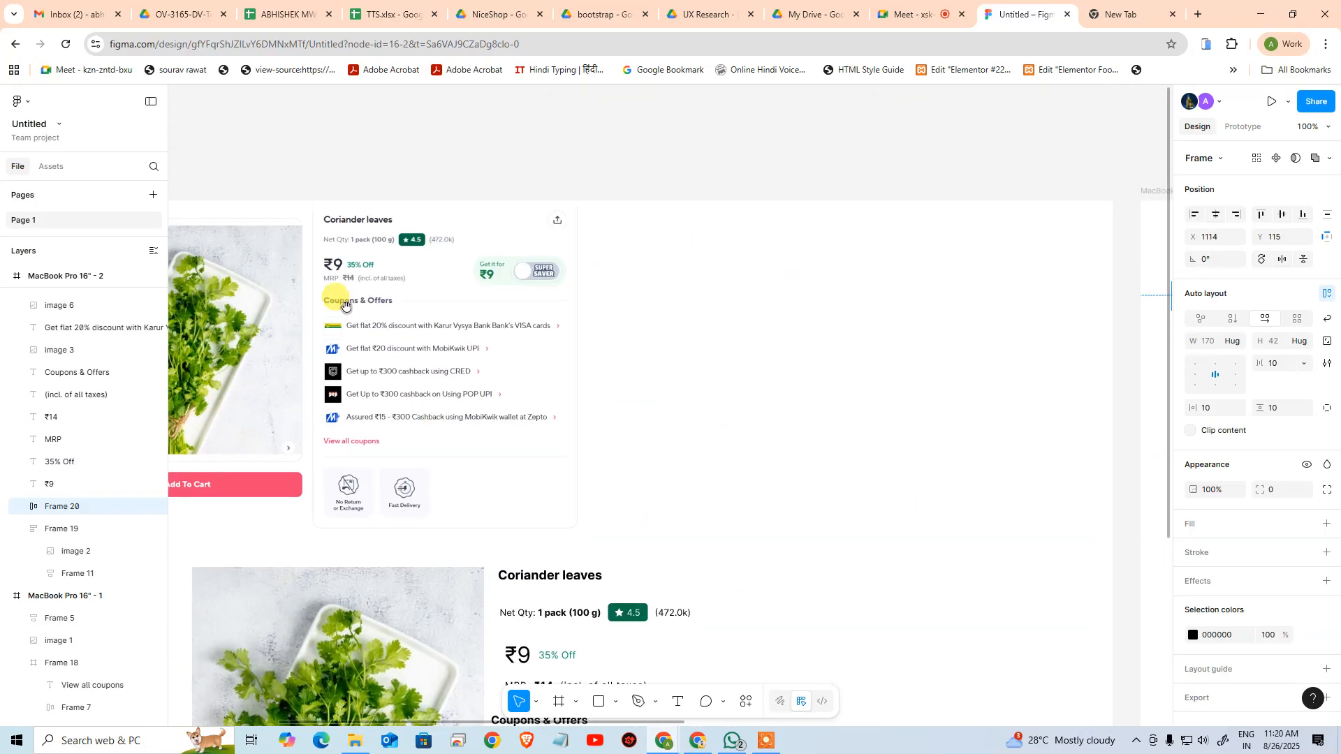
pyautogui.moveTo(527, 457); pyautogui.dragTo(529, 146)
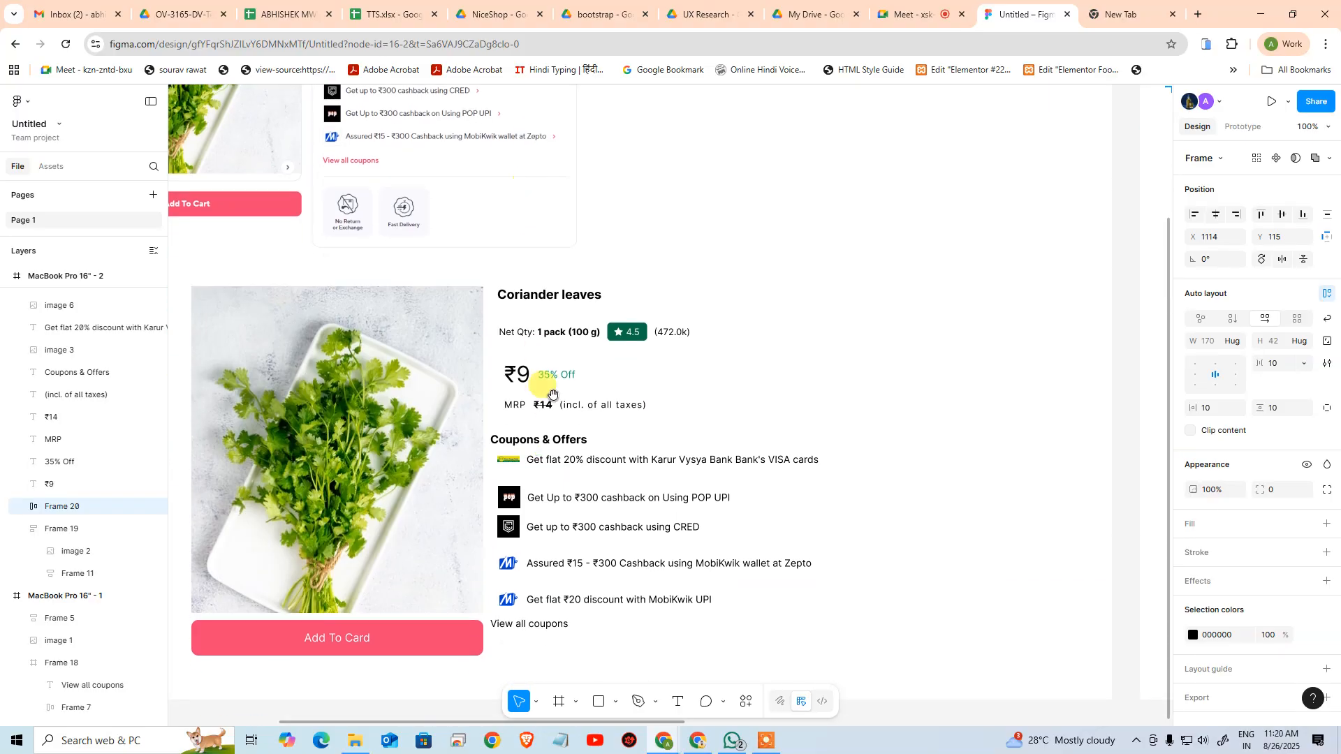
pyautogui.moveTo(553, 393); pyautogui.dragTo(526, 465)
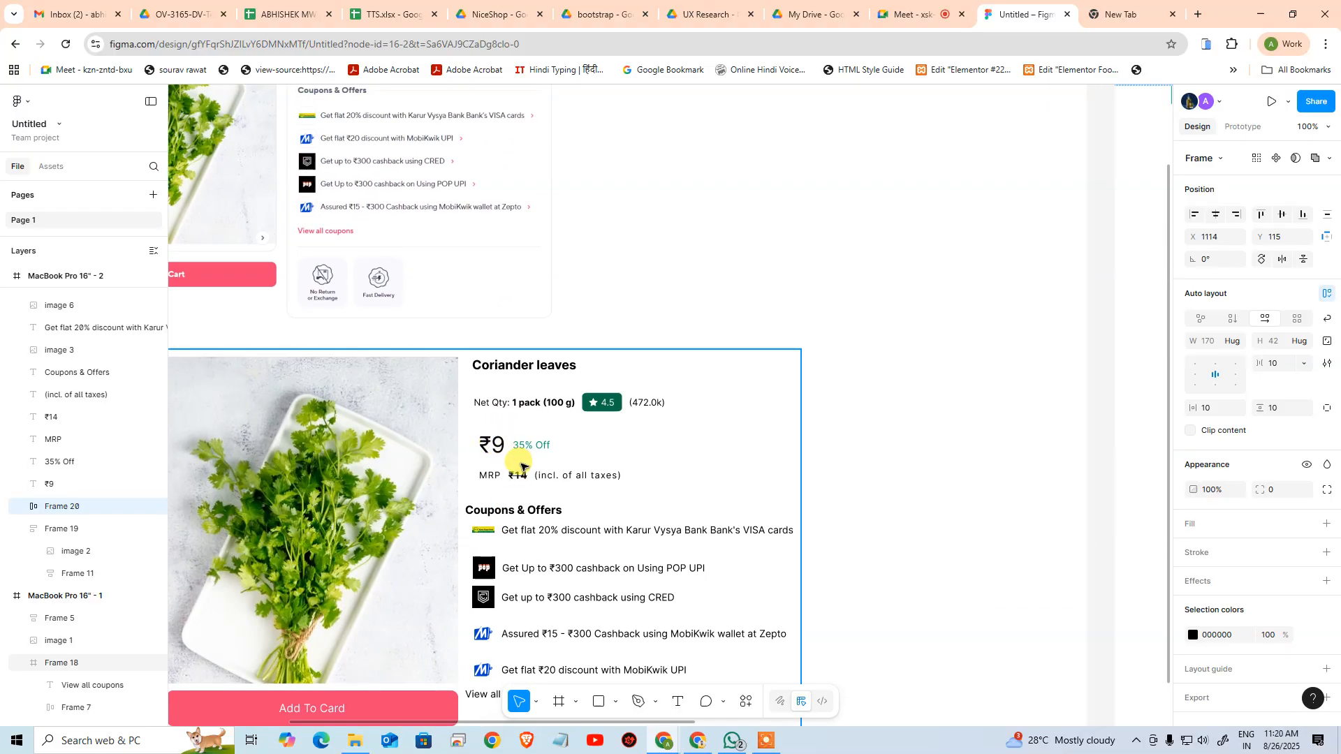
pyautogui.keyDown('ctrl'); pyautogui.click(503, 449); pyautogui.keyUp('ctrl')
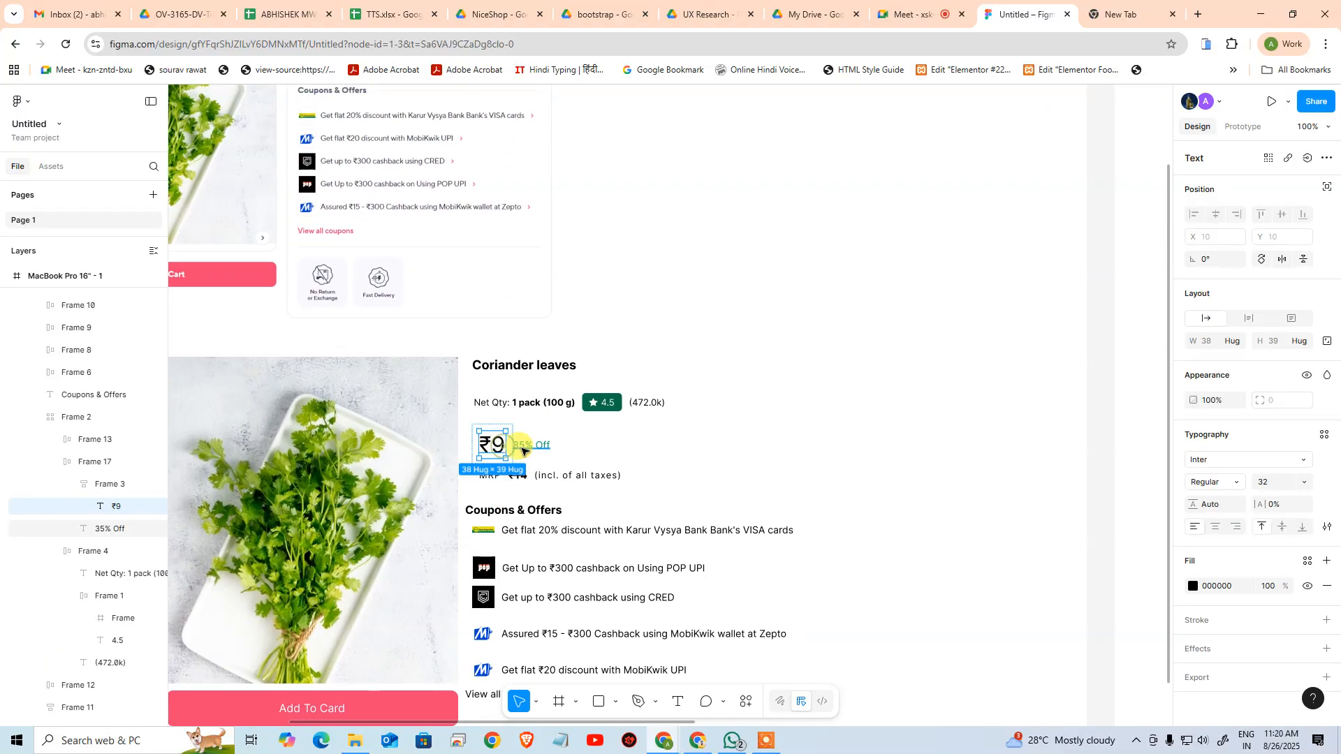
pyautogui.click(115, 492)
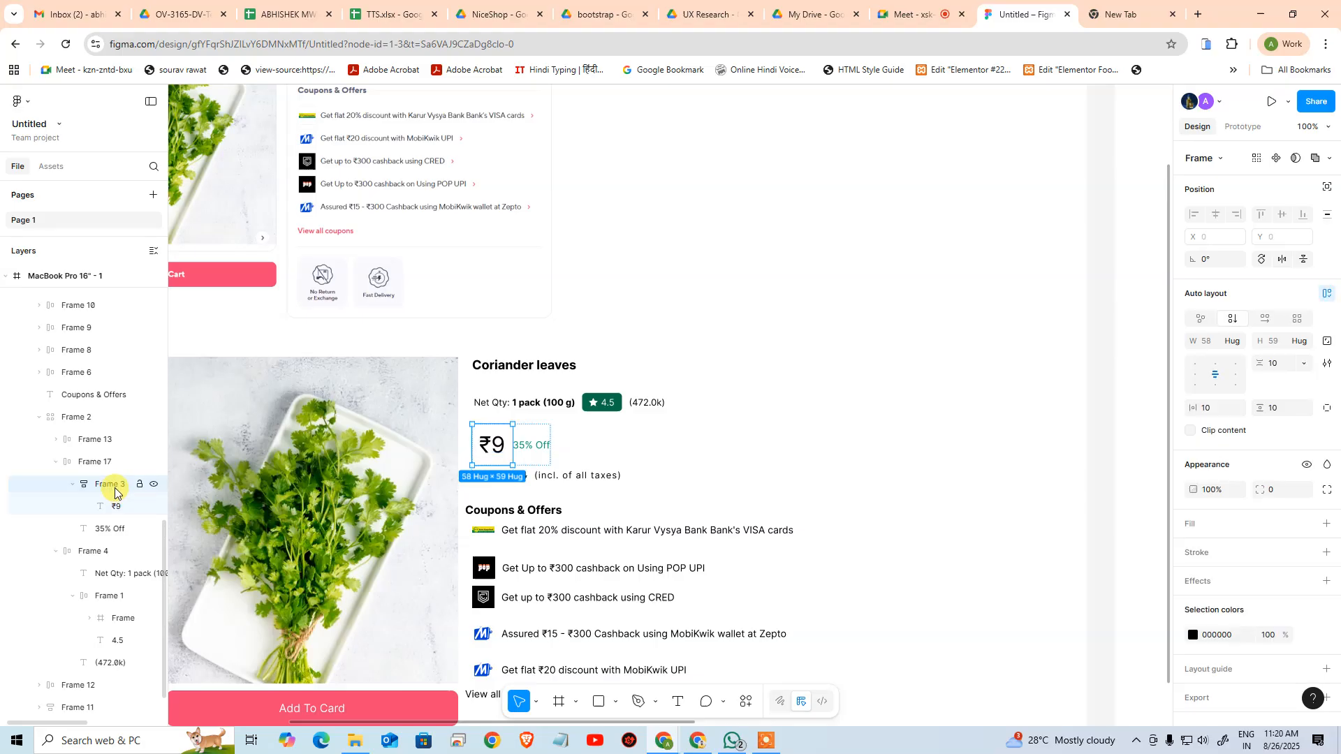
pyautogui.click(72, 485)
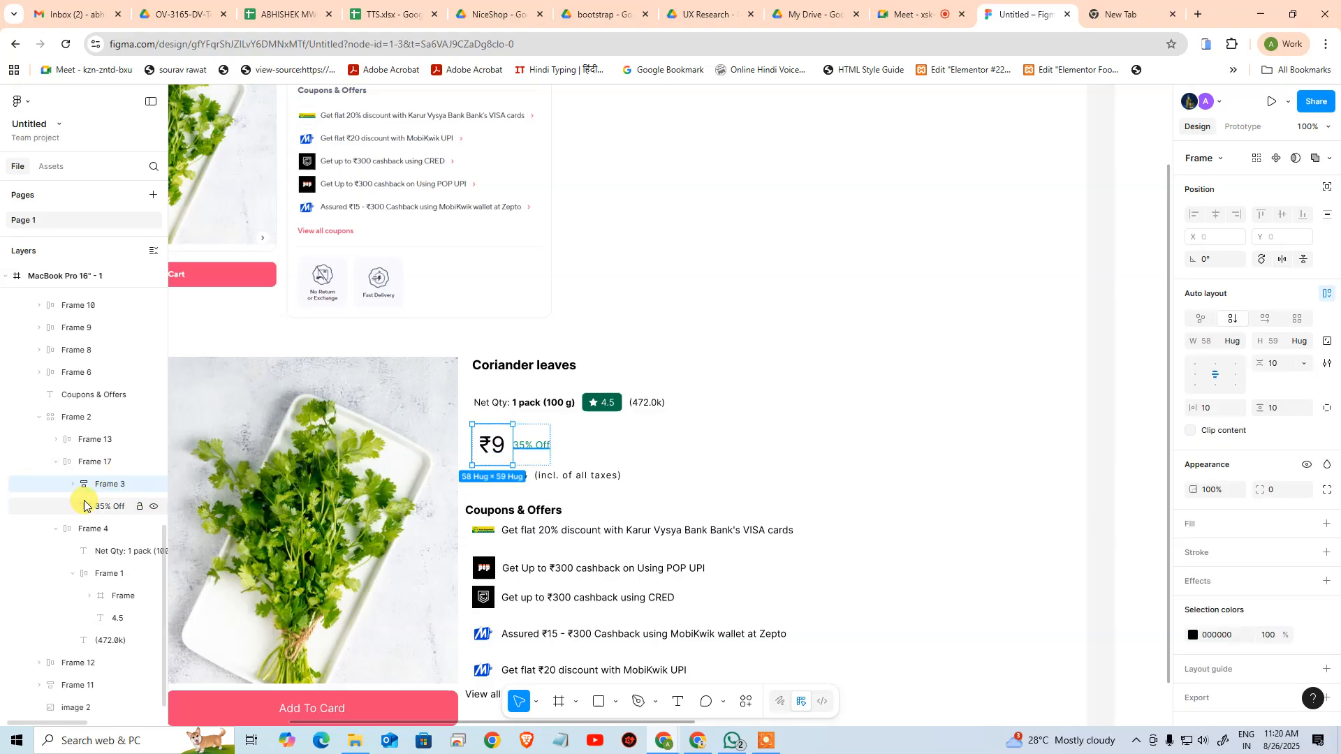
pyautogui.click(85, 464)
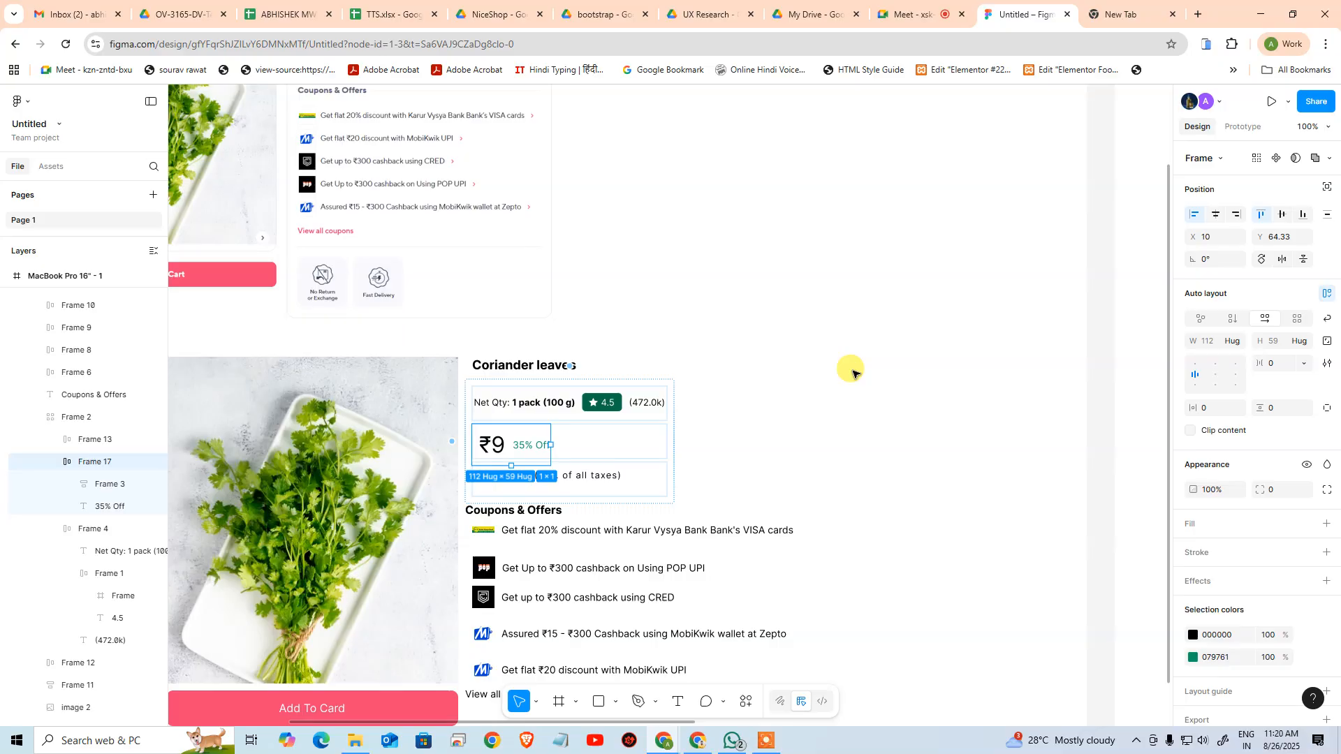
# Compare the price area across both artboards and inspect the "Get it for ₹9" Super Saver toggle in the reference screenshot up close
pyautogui.click(872, 369)
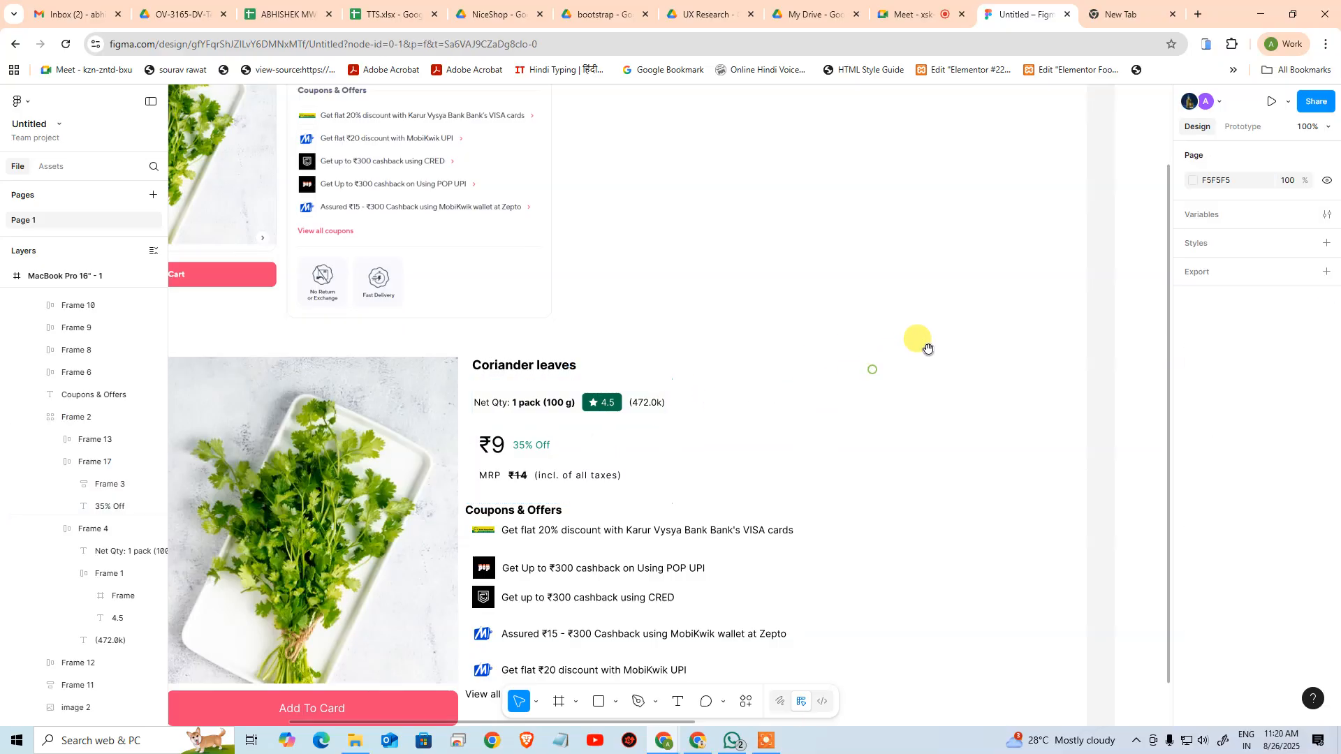
pyautogui.moveTo(929, 349); pyautogui.dragTo(234, 380)
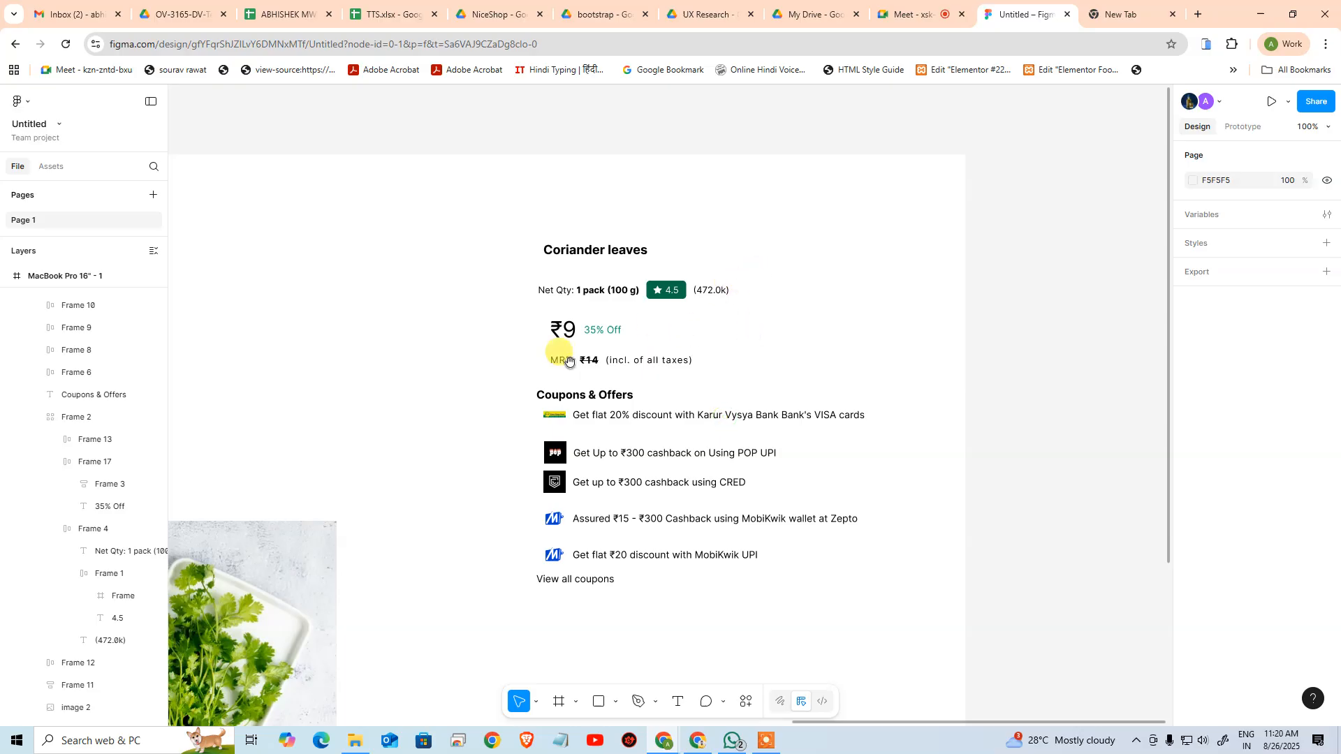
pyautogui.moveTo(513, 373); pyautogui.dragTo(997, 374)
pyautogui.moveTo(407, 425); pyautogui.dragTo(971, 412)
pyautogui.moveTo(554, 392); pyautogui.dragTo(1032, 392)
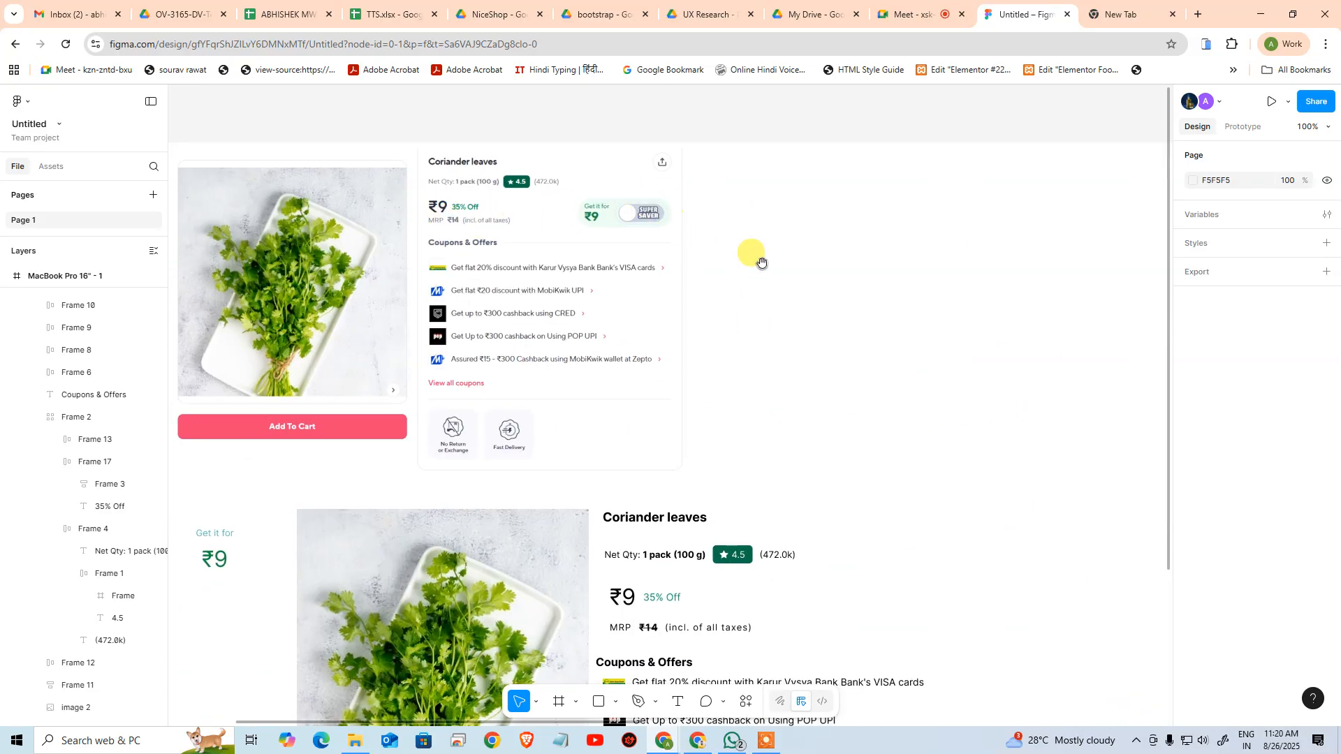
pyautogui.moveTo(749, 273); pyautogui.dragTo(659, 401)
pyautogui.hotkey('ctrl', 'space')
pyautogui.moveTo(461, 298); pyautogui.dragTo(865, 383)
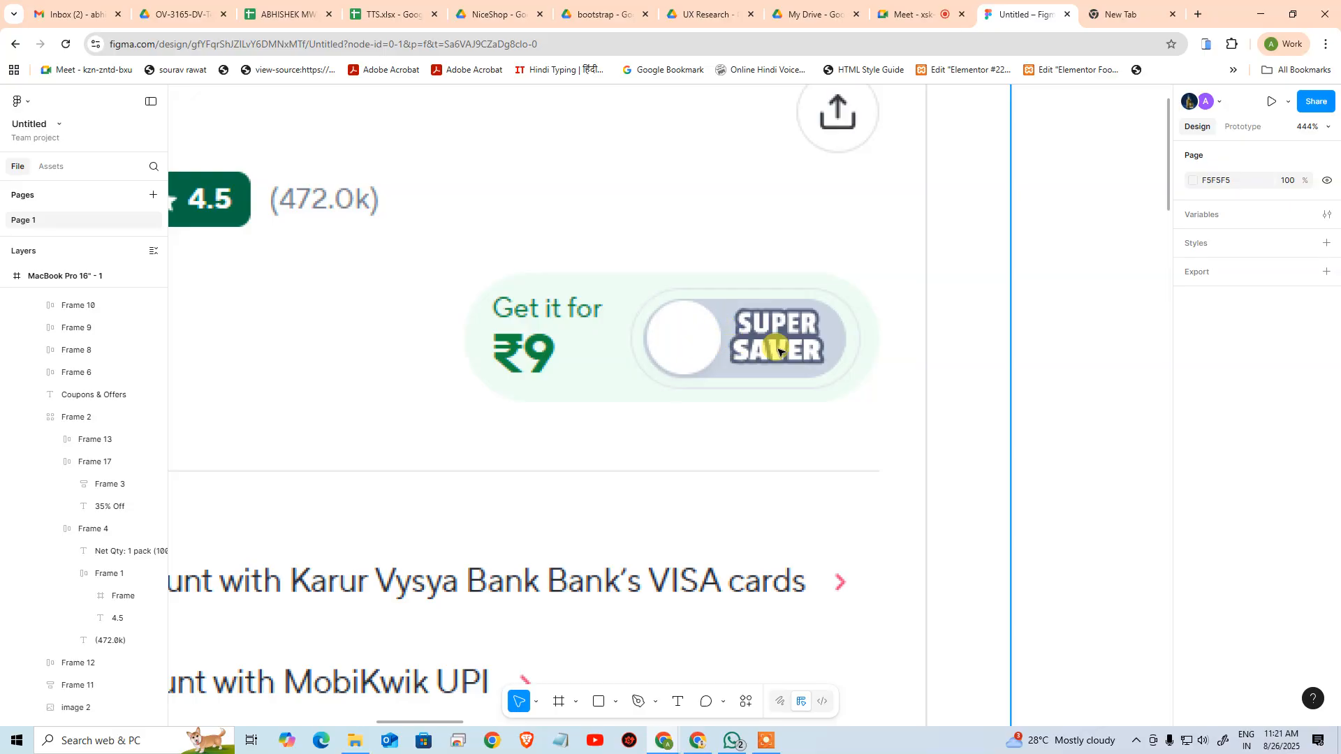
# Switch to the Zepto coriander leaves page in the browser and turn on the product card's Super Saver toggle
pyautogui.moveTo(1340, 77); pyautogui.dragTo(471, 33)
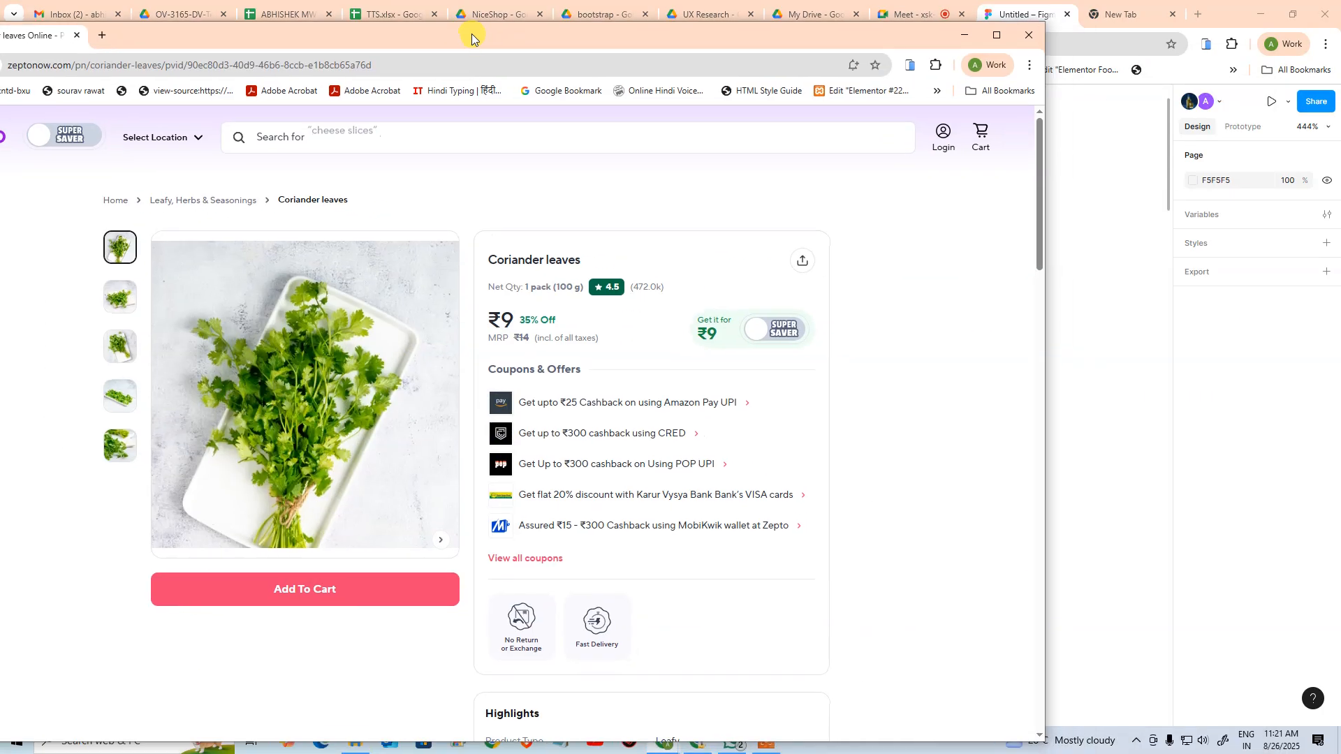
pyautogui.click(764, 333)
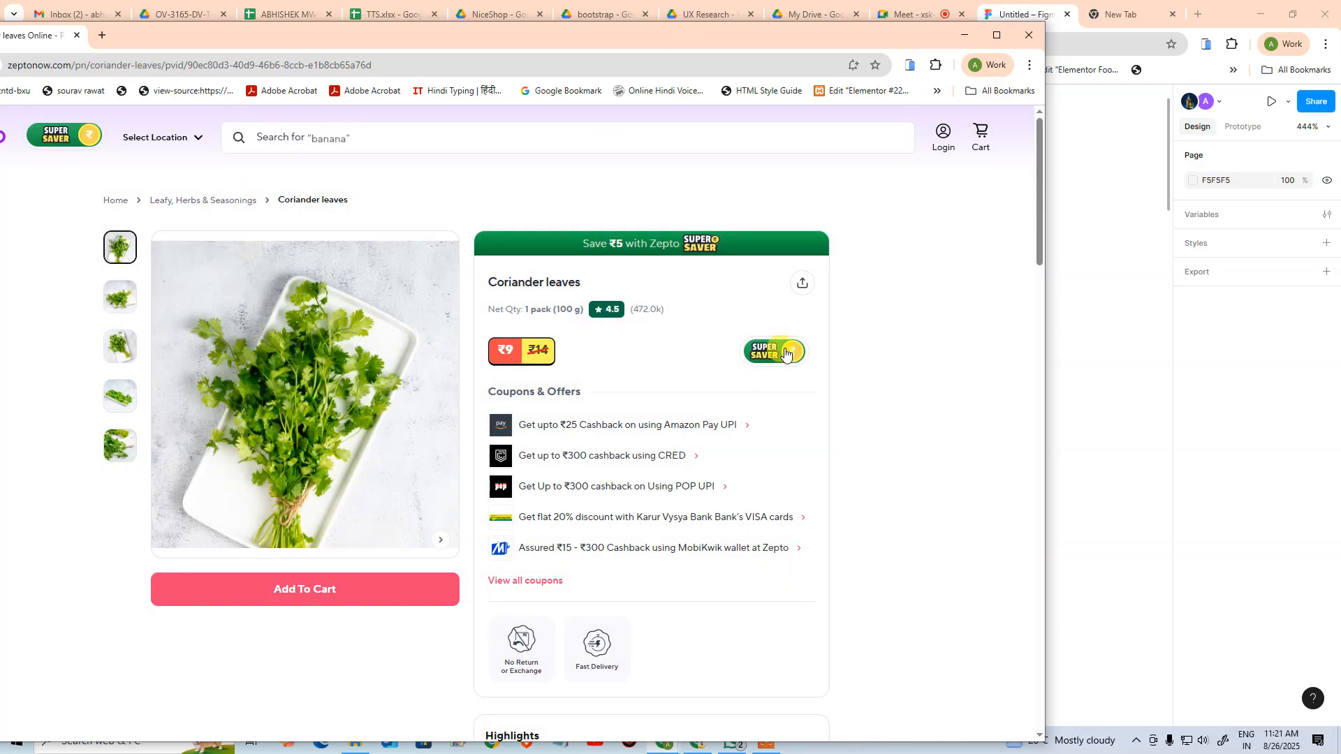
# Compare the product card's price area with the Super Saver toggle off and on, leave it off, and switch back to Figma
pyautogui.click(781, 355)
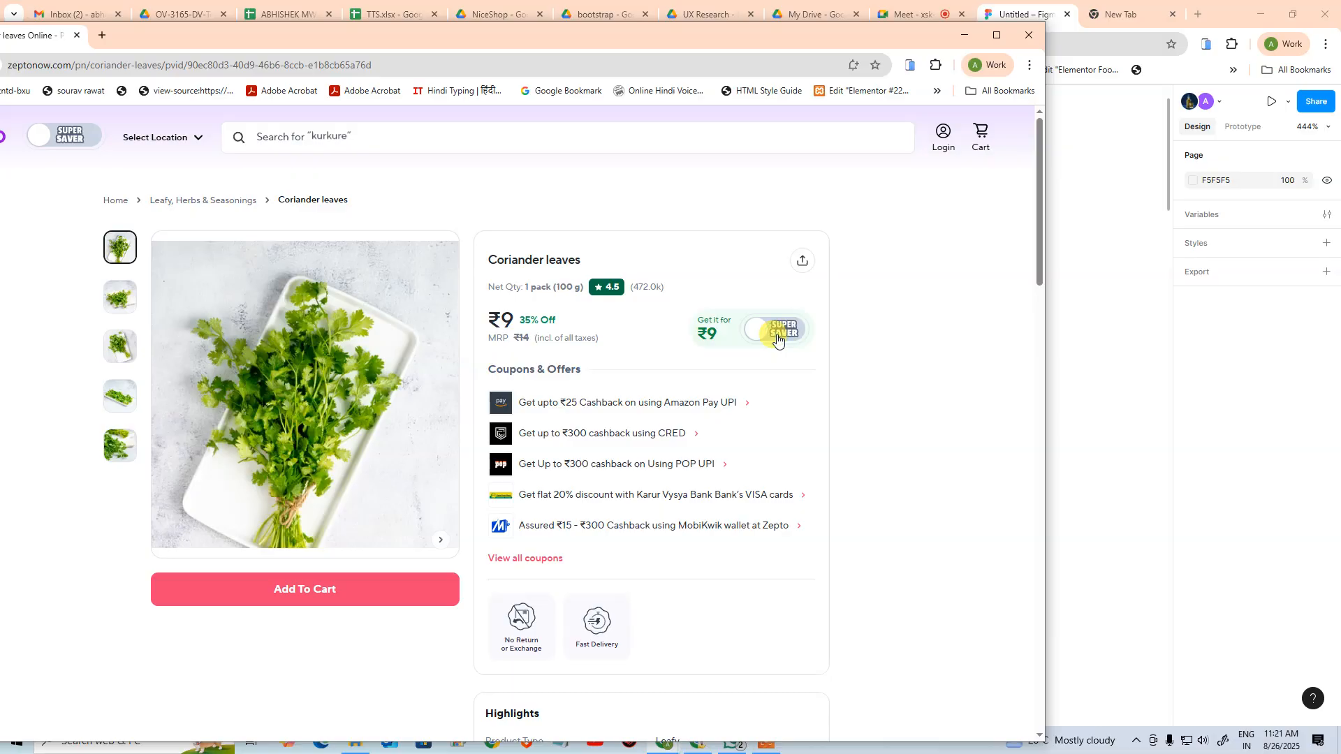
pyautogui.click(778, 339)
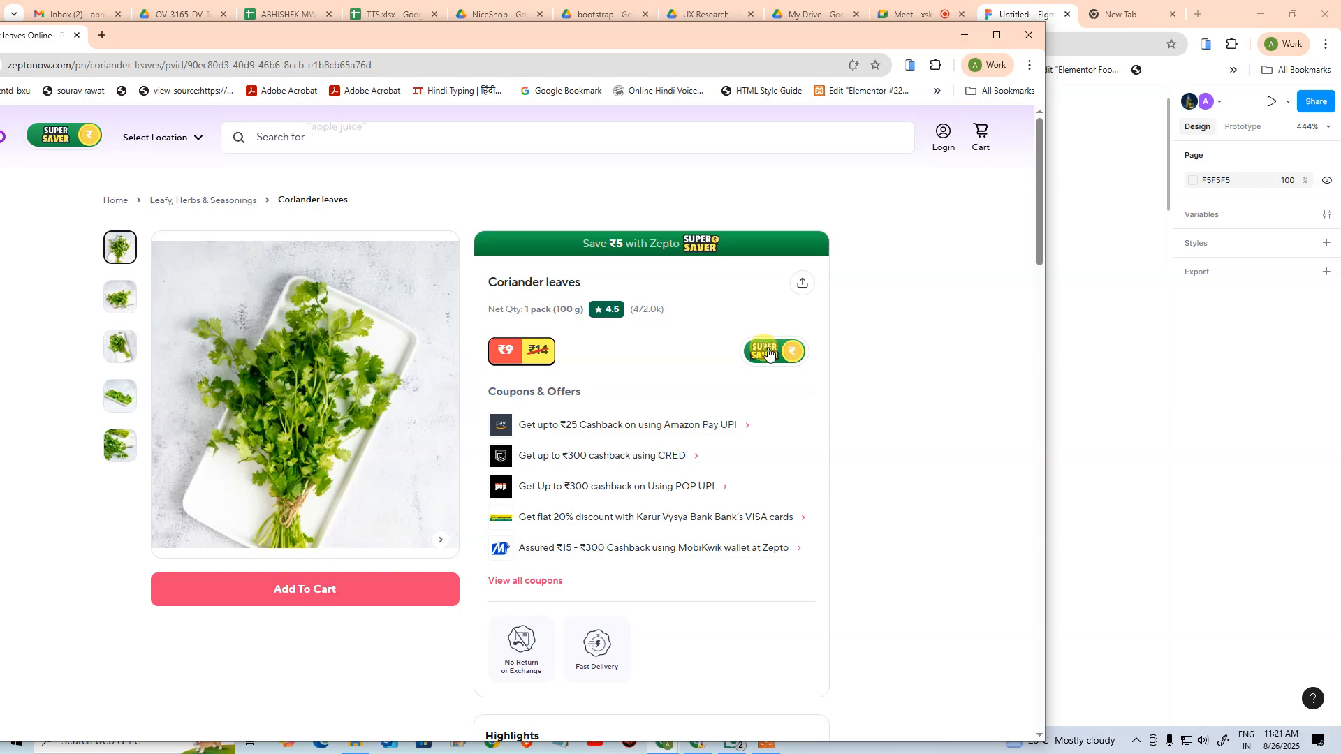
pyautogui.click(768, 352)
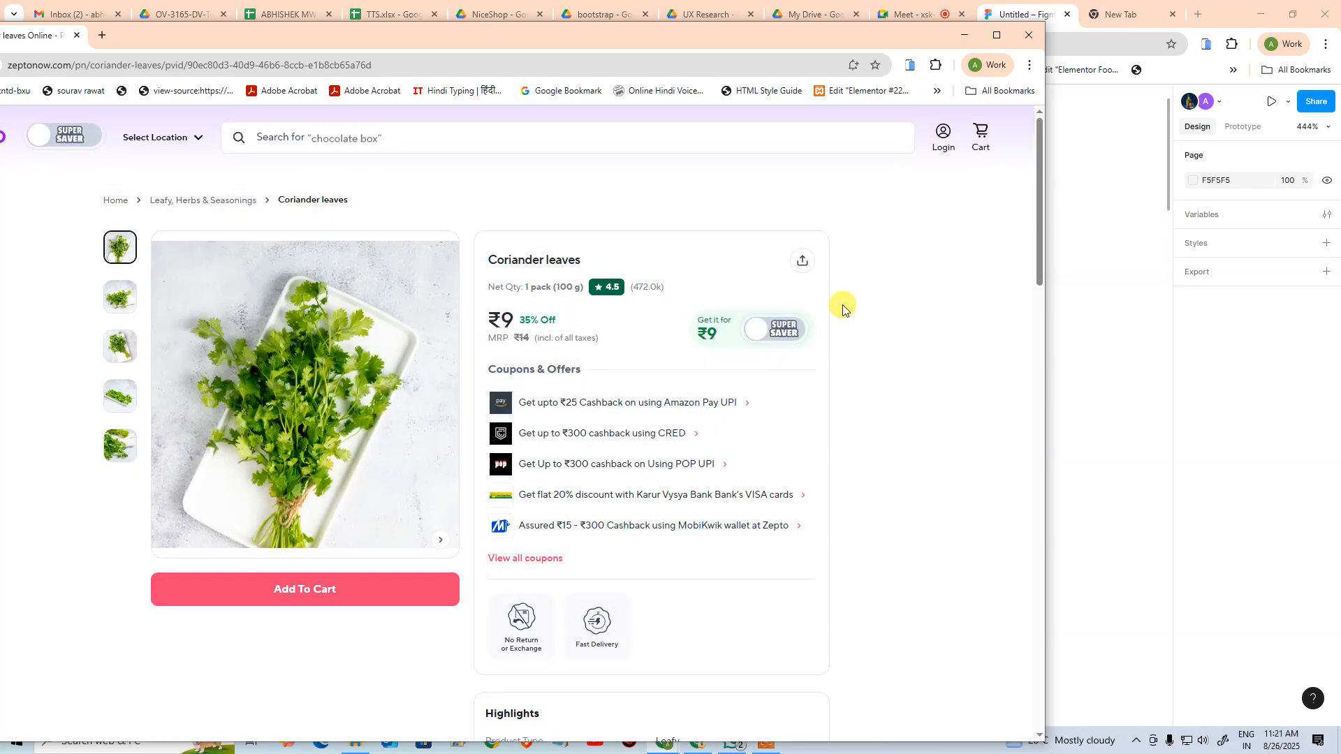
pyautogui.moveTo(768, 39); pyautogui.dragTo(1340, 84)
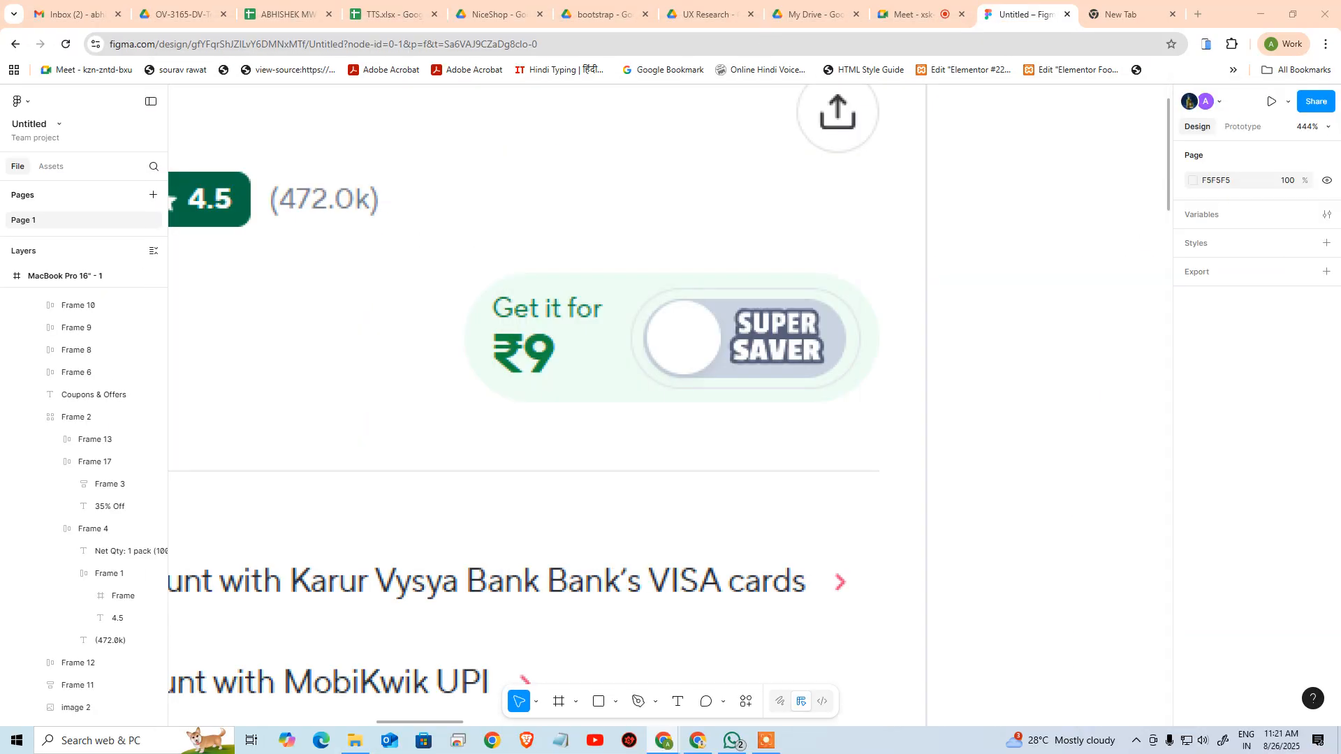
# Draw a rectangle about 71 × 25 in the empty area beside the reference screenshot's Super Saver toggle
pyautogui.moveTo(1084, 272); pyautogui.dragTo(478, 466)
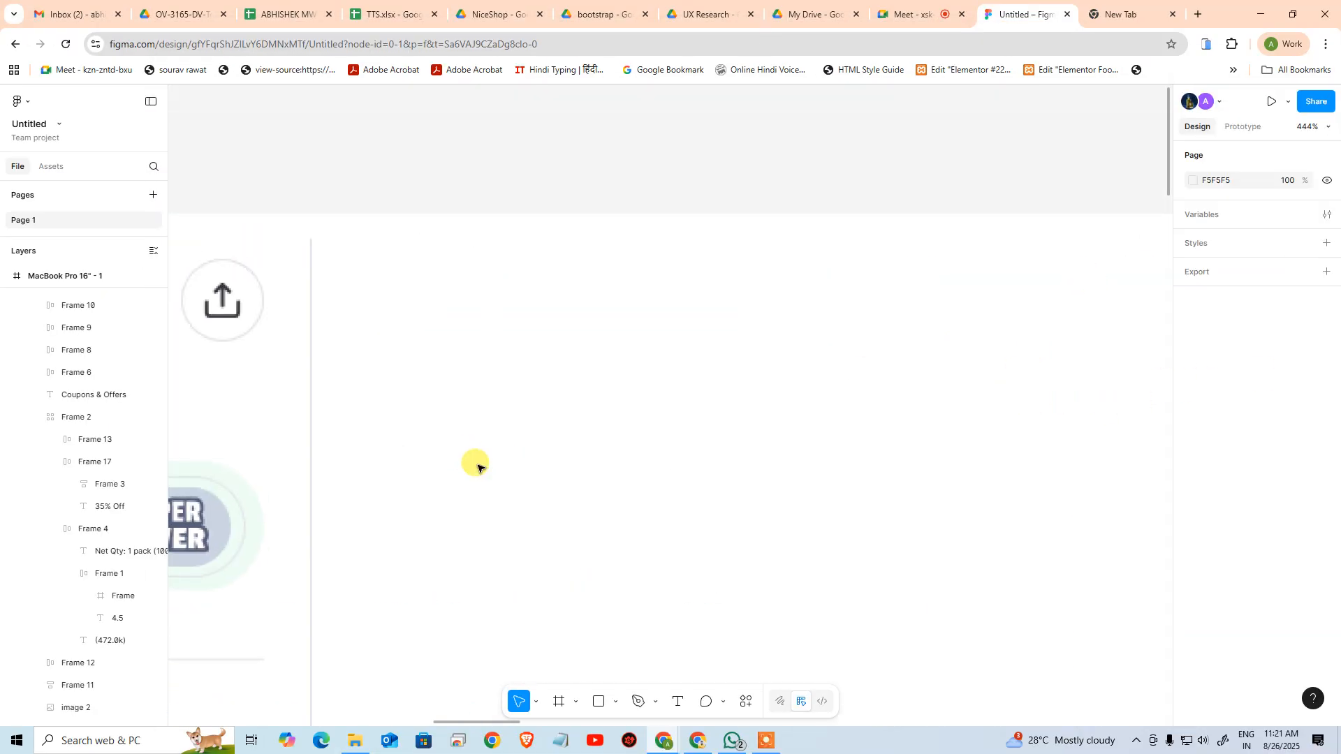
pyautogui.hotkey('ctrl', '-')
pyautogui.hotkey('ctrl', '-')
pyautogui.moveTo(782, 464); pyautogui.dragTo(174, 184)
pyautogui.moveTo(745, 293); pyautogui.dragTo(447, 383)
pyautogui.moveTo(652, 401); pyautogui.dragTo(1249, 390)
pyautogui.moveTo(715, 362); pyautogui.dragTo(1054, 396)
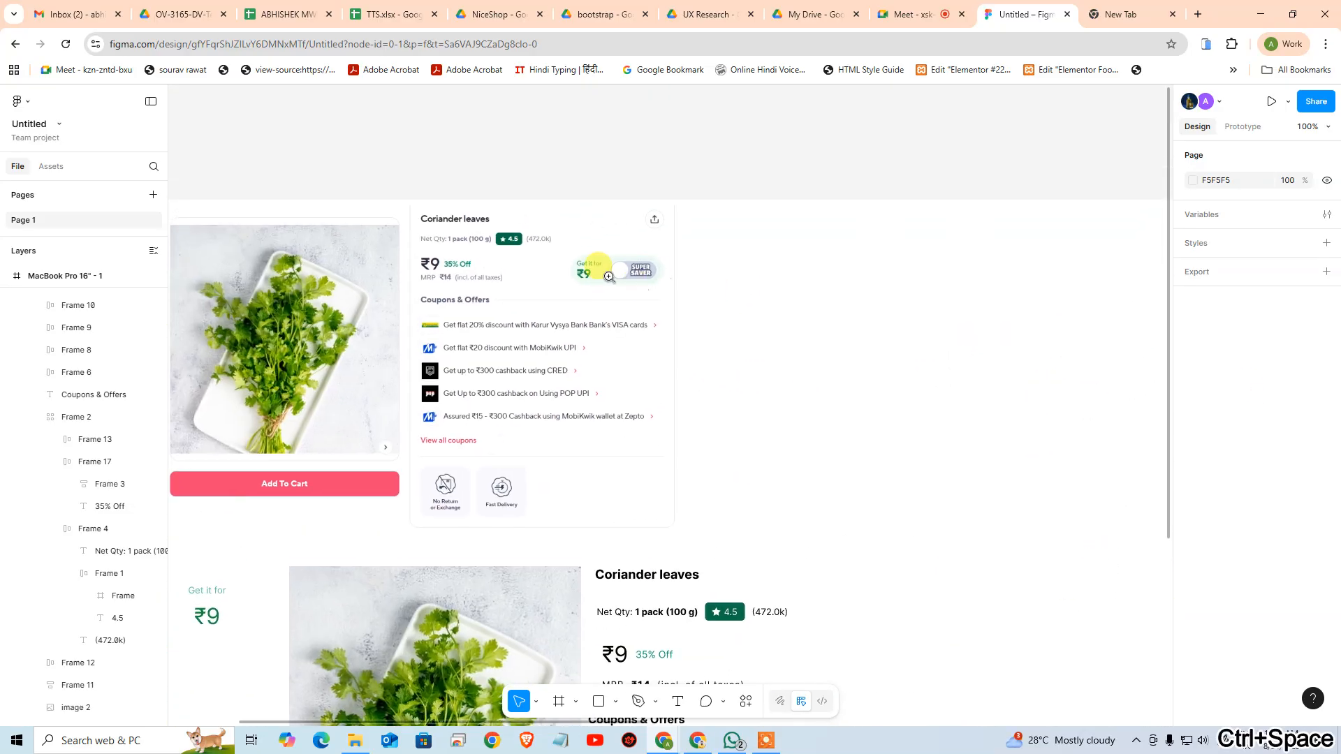
pyautogui.click(609, 277)
pyautogui.moveTo(778, 276); pyautogui.dragTo(652, 314)
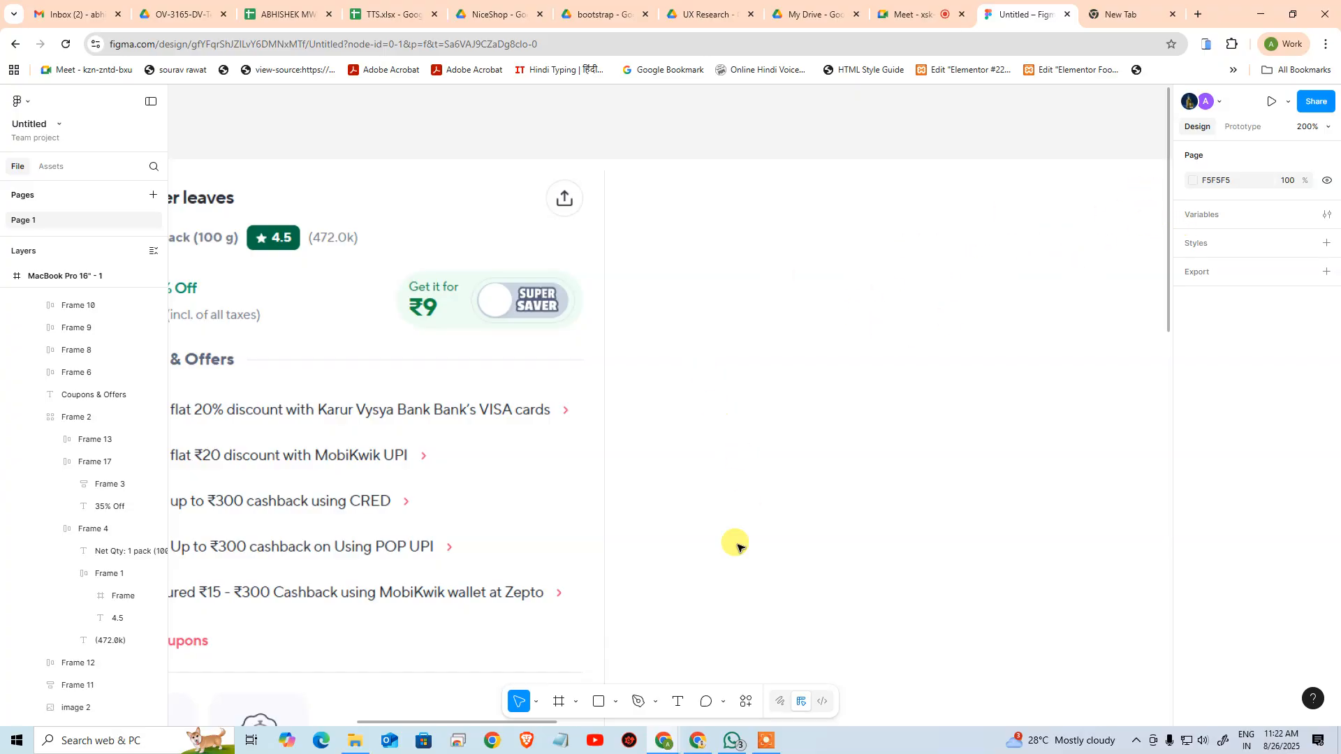
pyautogui.click(598, 702)
pyautogui.moveTo(797, 288); pyautogui.dragTo(897, 322)
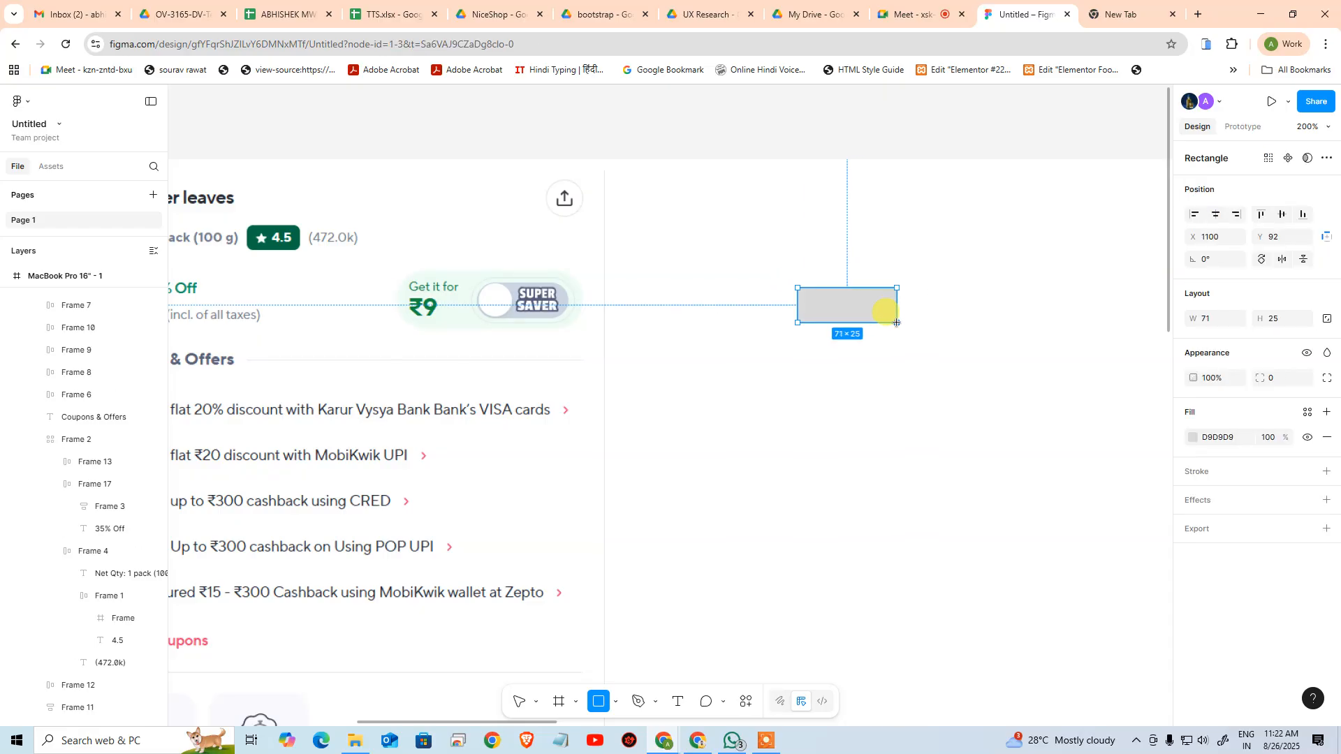
# Round the 71 × 25 rectangle into a pill by setting its corner radius to 20
pyautogui.click(886, 418)
pyautogui.click(877, 317)
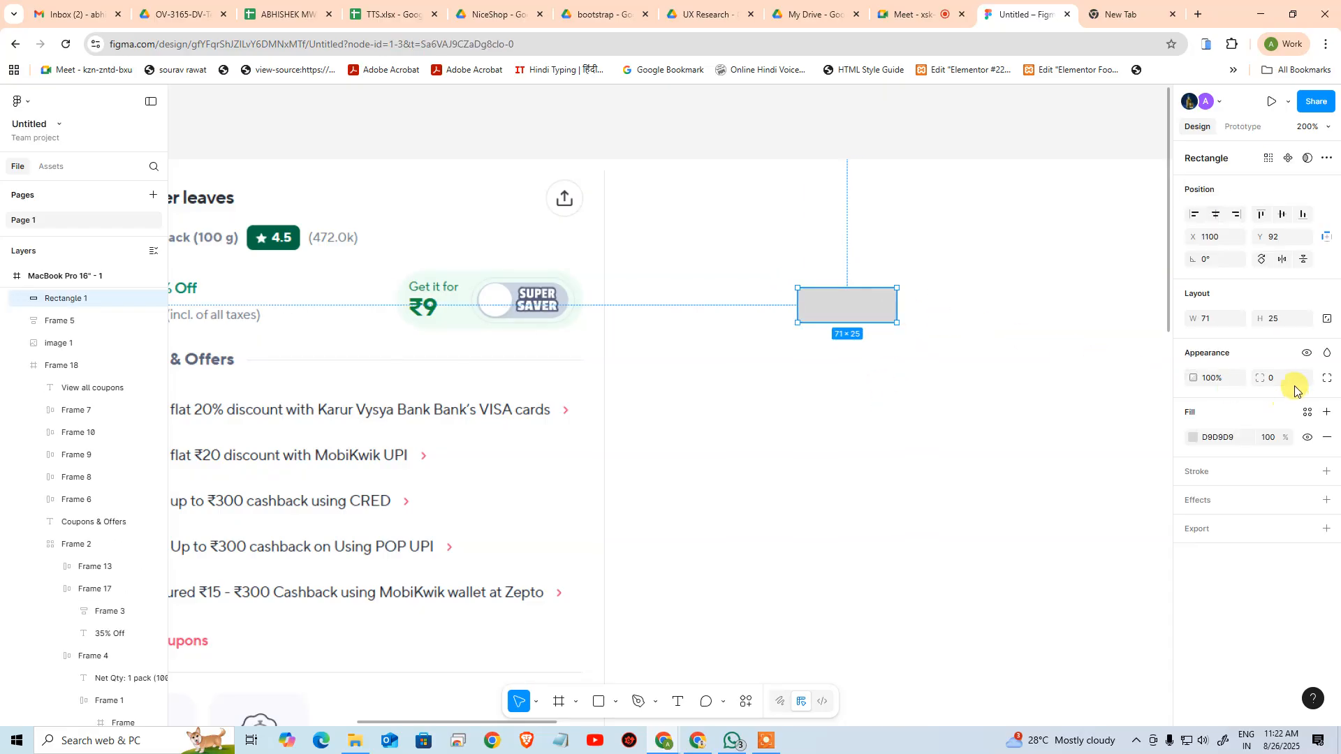
pyautogui.click(1290, 381)
pyautogui.write('30')
pyautogui.press('Return')
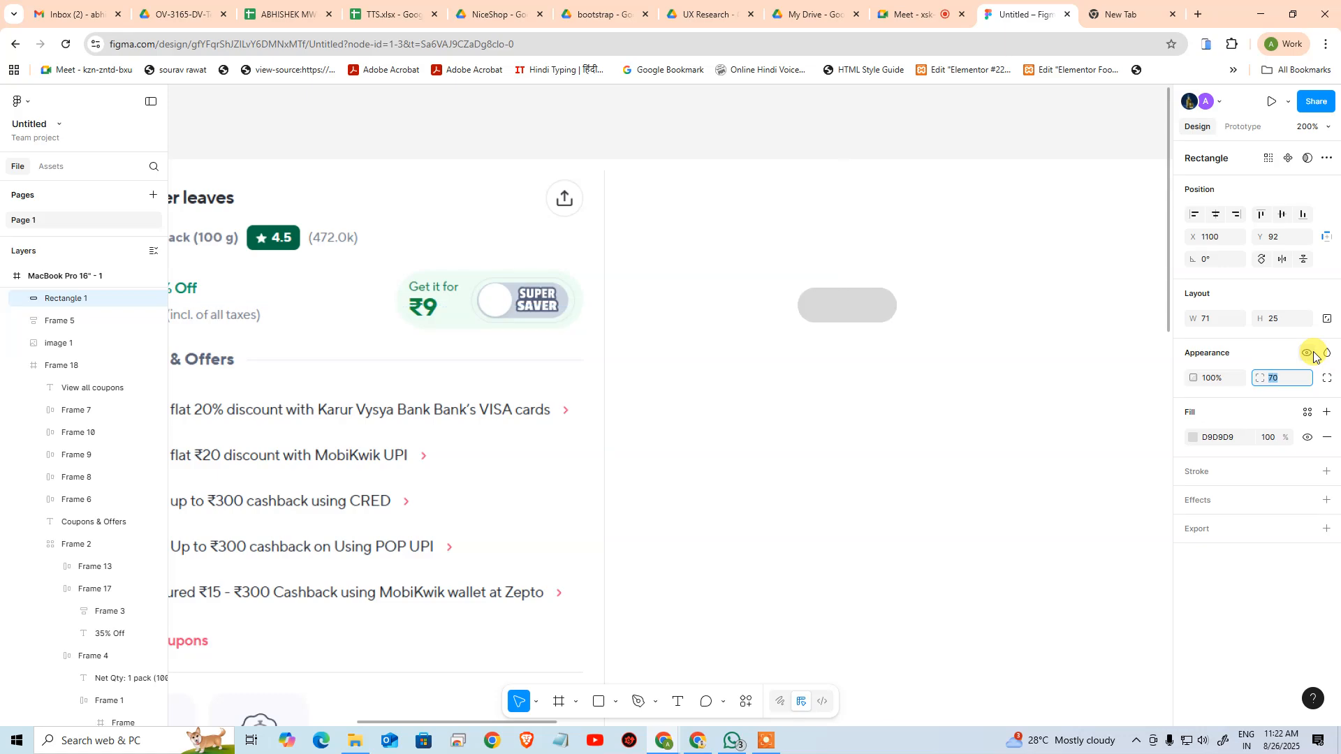
pyautogui.write('90')
pyautogui.press('Return')
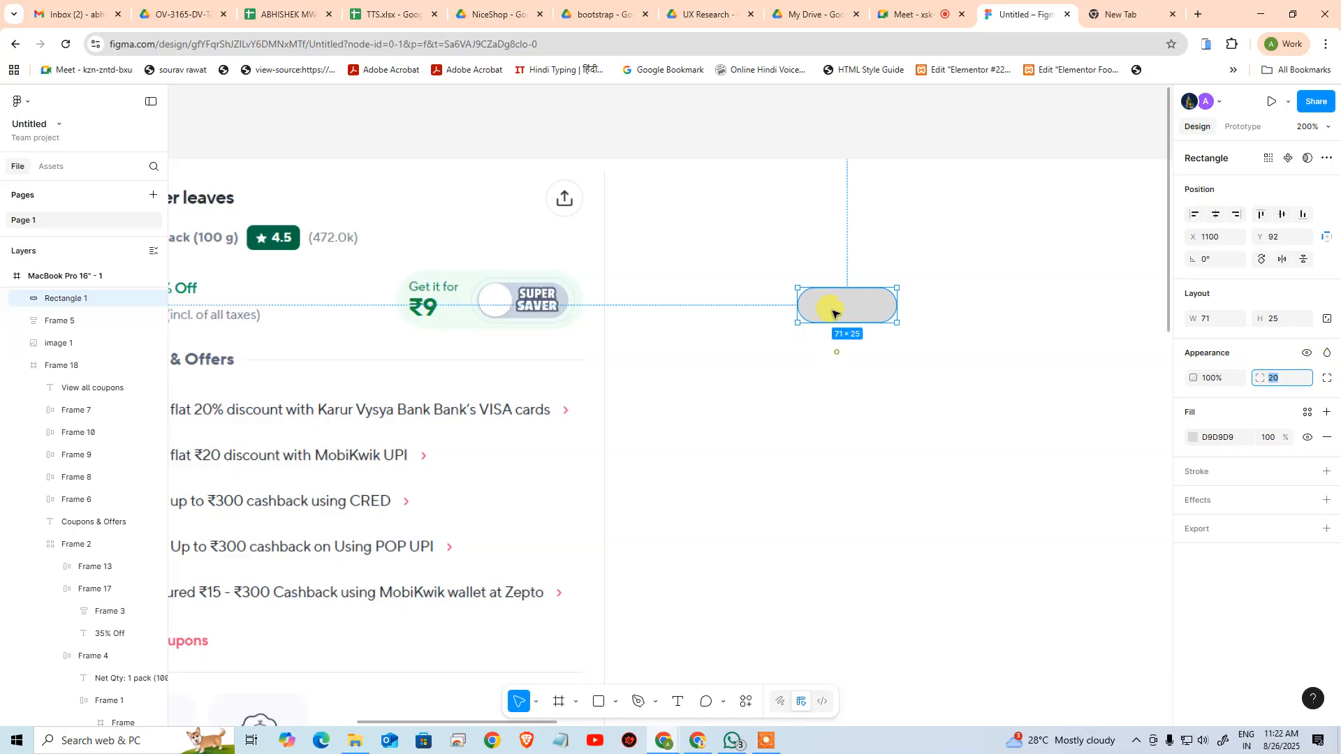
pyautogui.click(864, 269)
pyautogui.moveTo(779, 247); pyautogui.dragTo(960, 398)
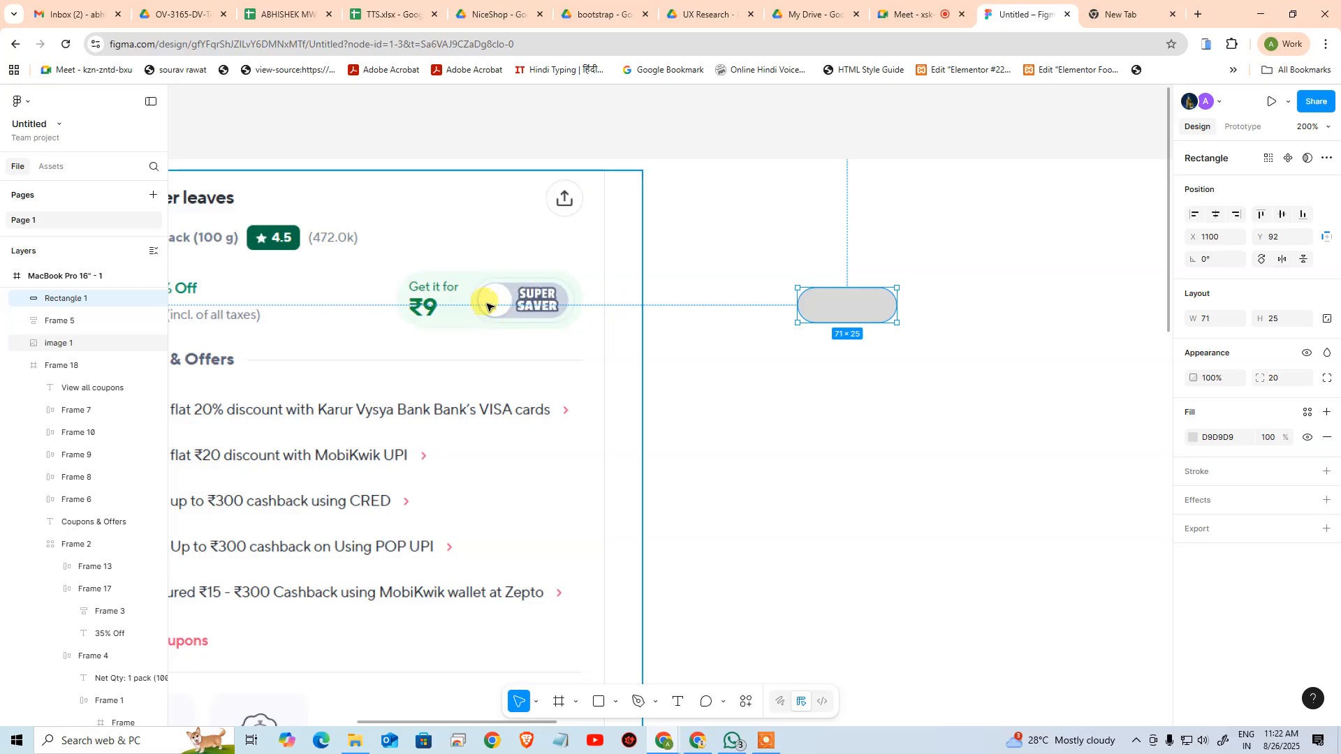
pyautogui.click(902, 190)
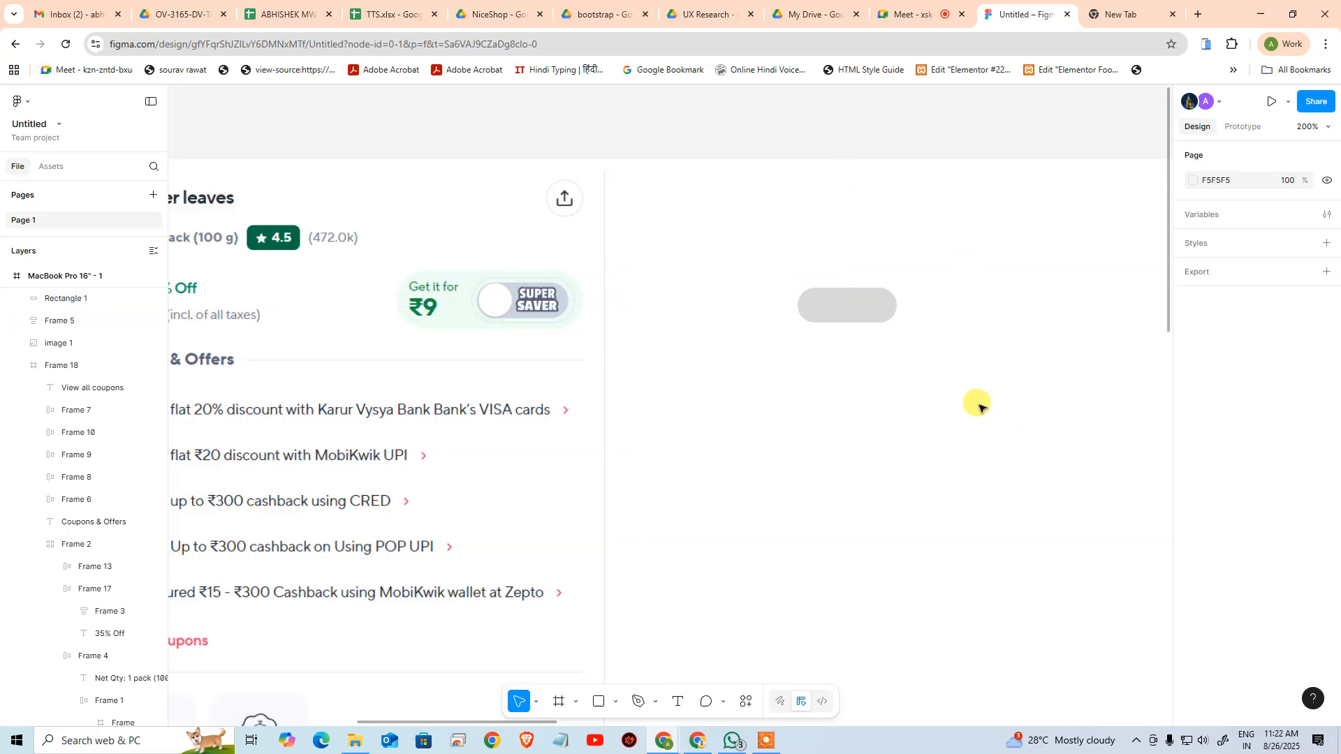
pyautogui.click(877, 311)
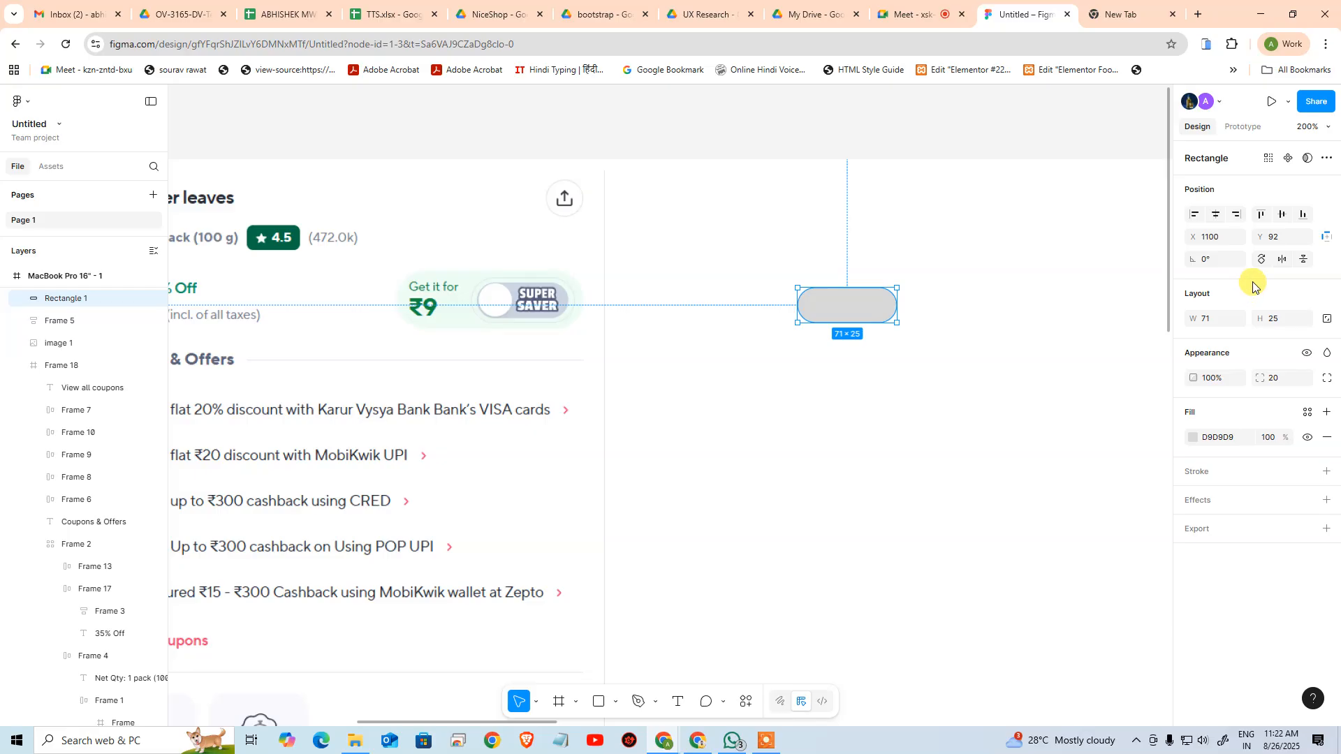
pyautogui.click(1288, 241)
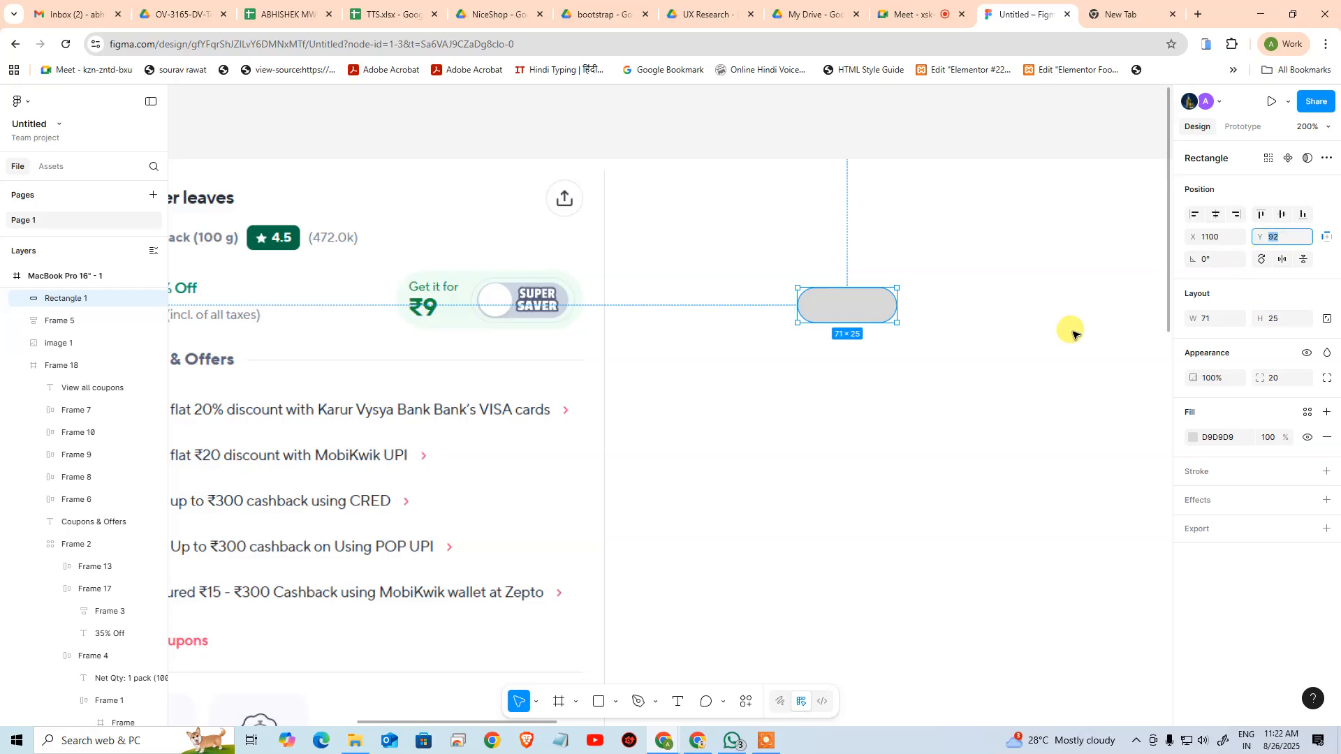
pyautogui.click(835, 413)
# Duplicate the pill straight down to Y 157 and set the copy's width to 25 to make it a circle
pyautogui.click(847, 313)
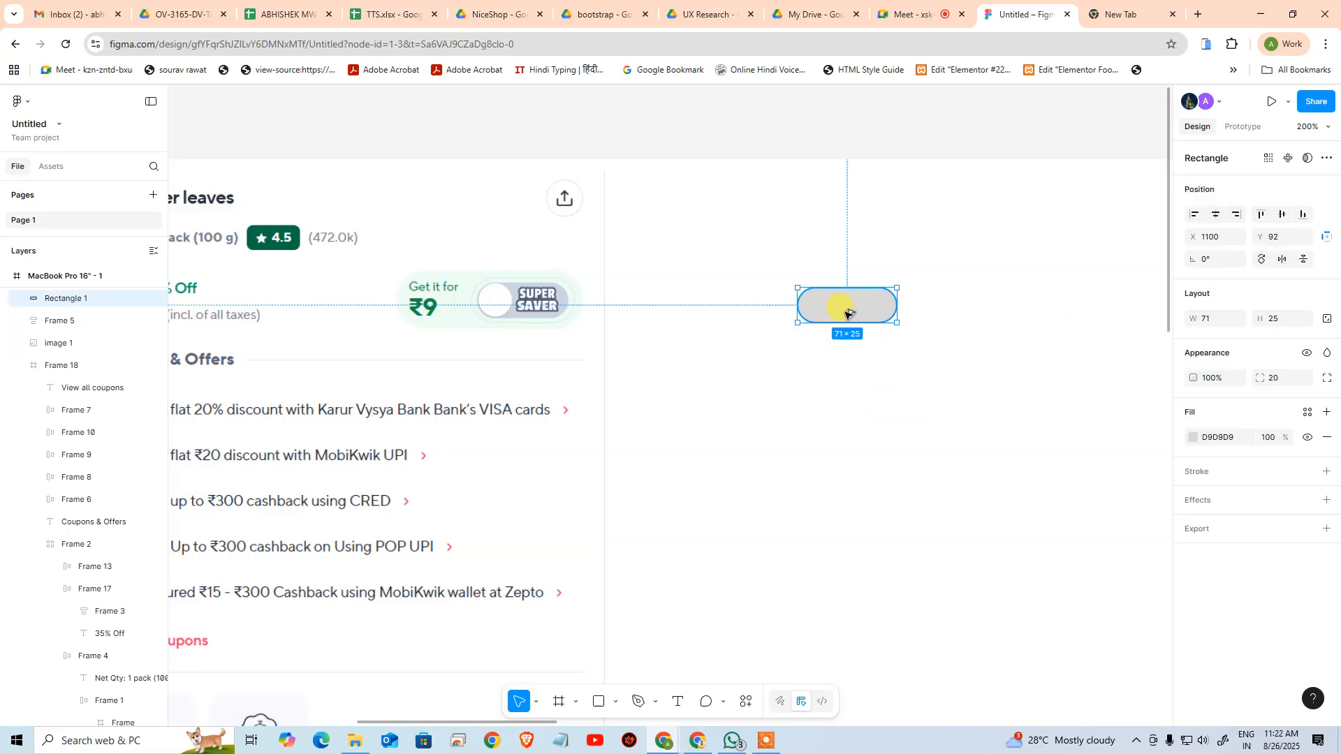
pyautogui.moveTo(848, 312); pyautogui.dragTo(852, 403)
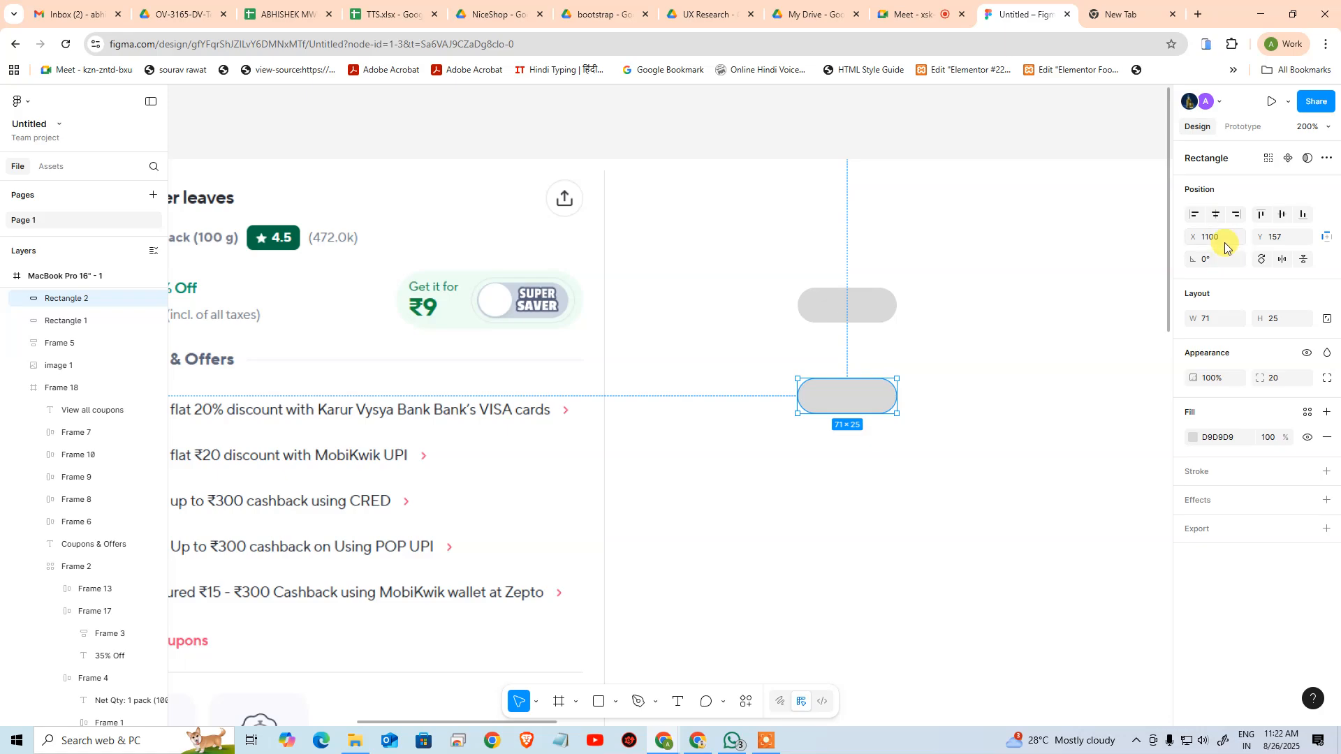
pyautogui.click(1216, 324)
pyautogui.click(850, 308)
pyautogui.click(974, 406)
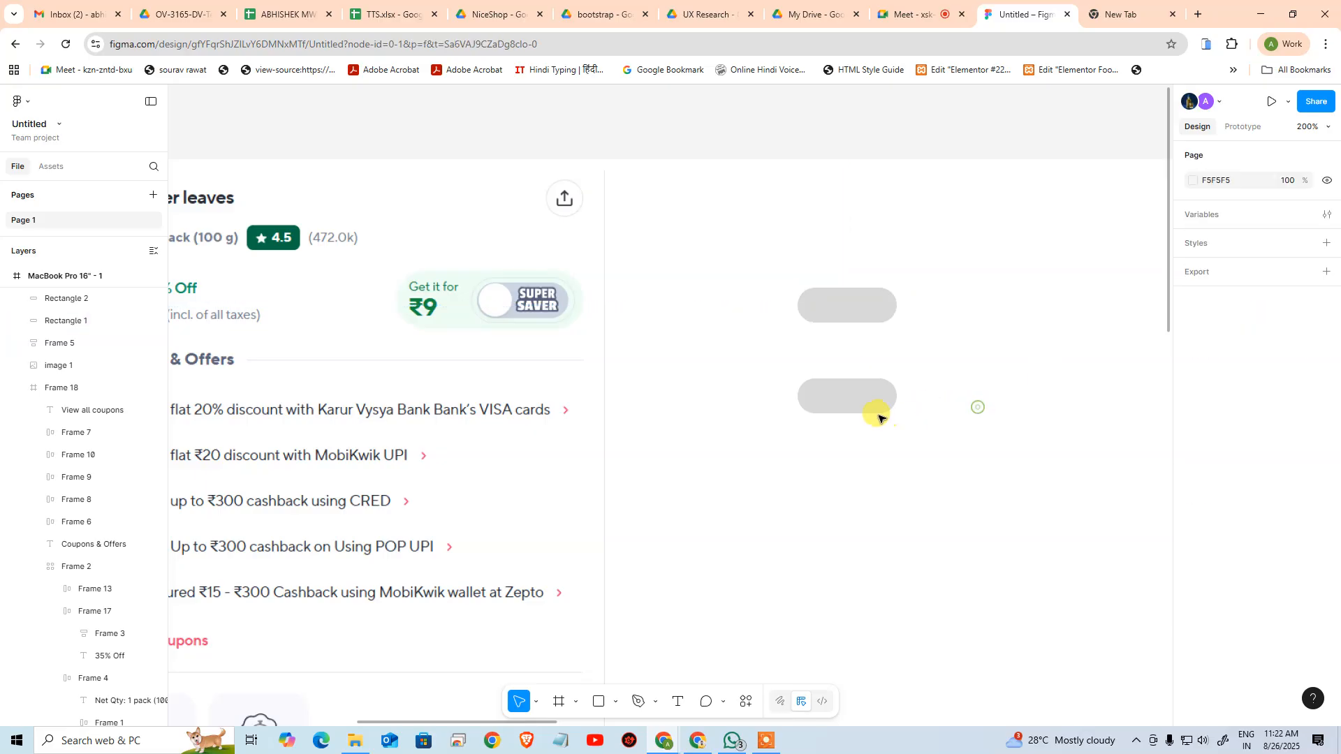
pyautogui.click(893, 396)
pyautogui.click(1222, 319)
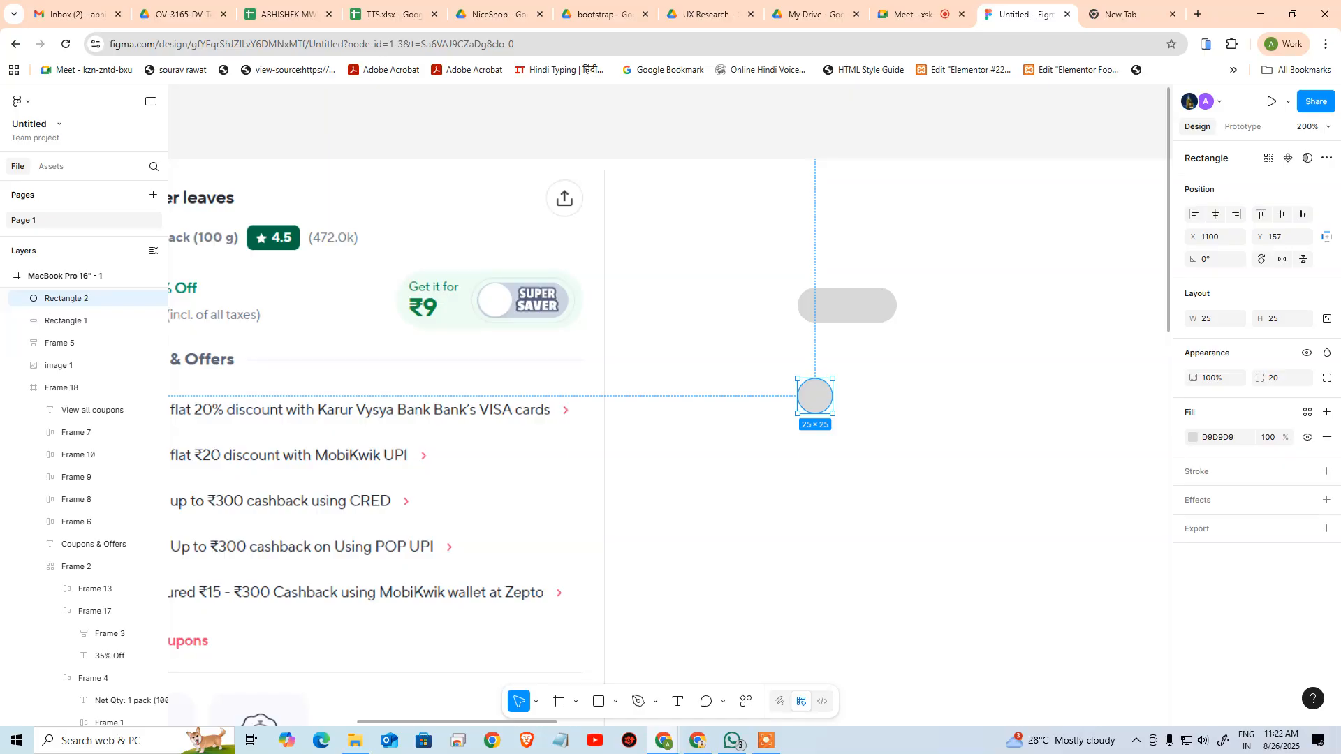
# Try corner radii of 90 and 0 on the 25 × 25 copy and set the radius back to 20
pyautogui.click(1284, 378)
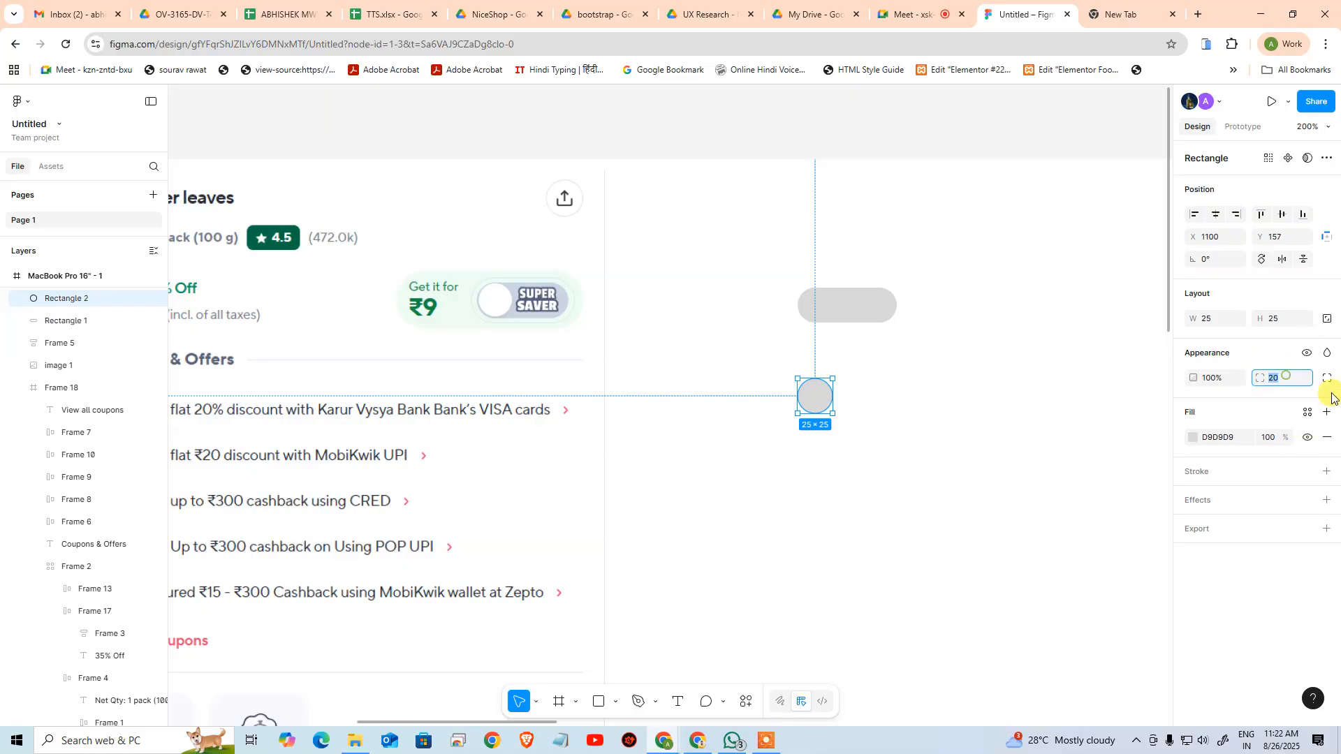
pyautogui.write('40')
pyautogui.press('Return')
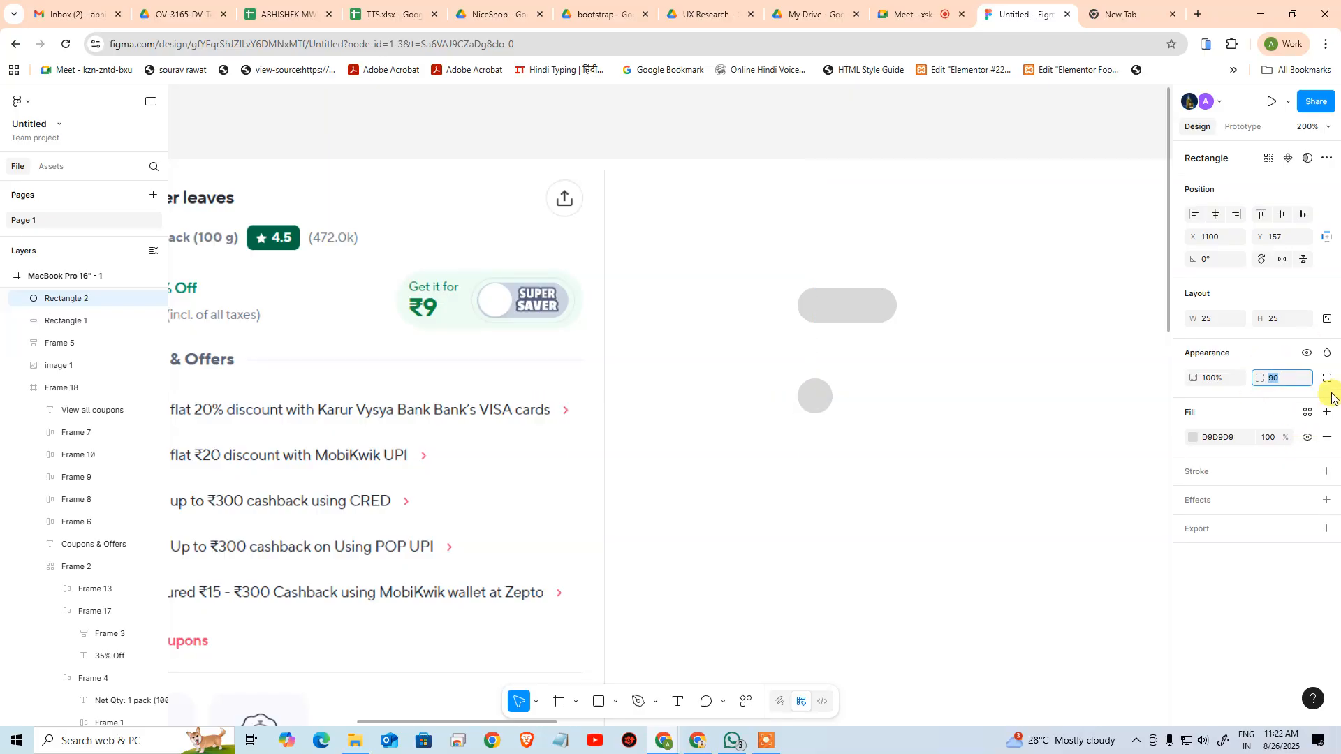
pyautogui.write('0')
pyautogui.press('Return')
pyautogui.click(797, 396)
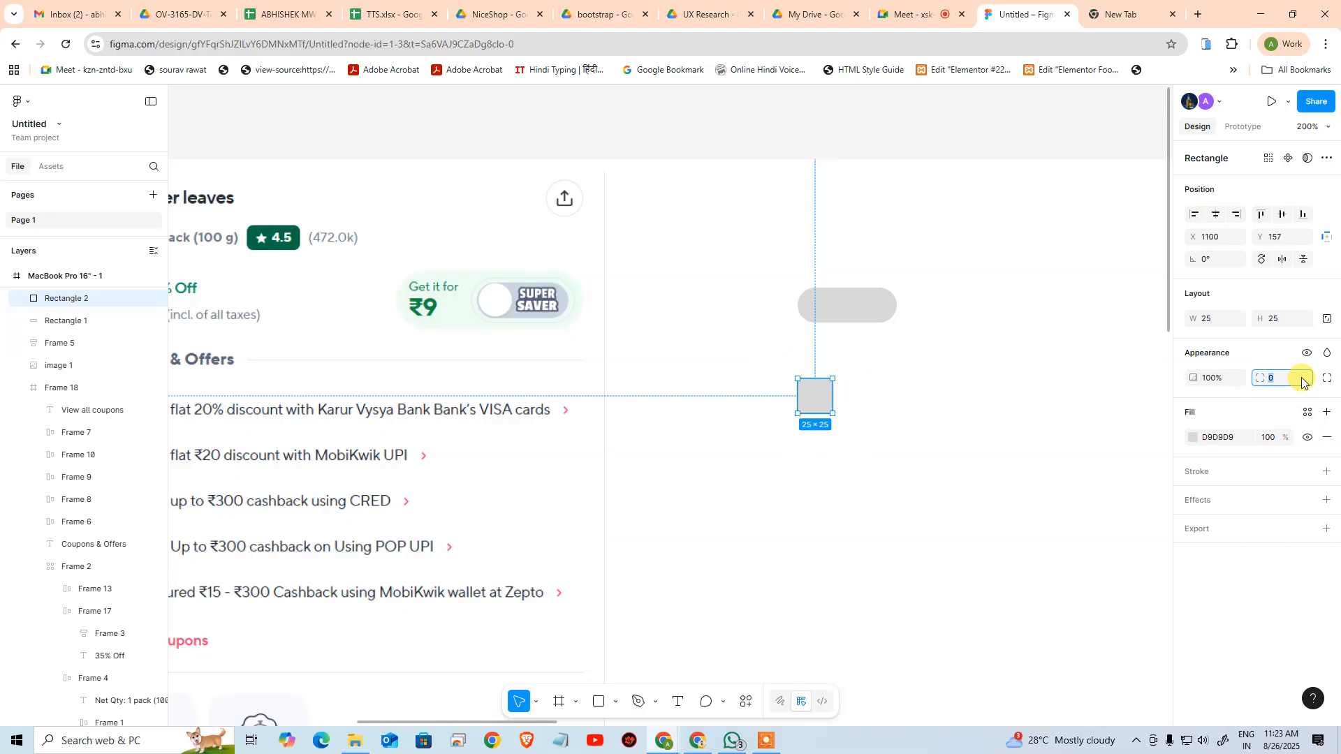
pyautogui.write('10')
pyautogui.press('Return')
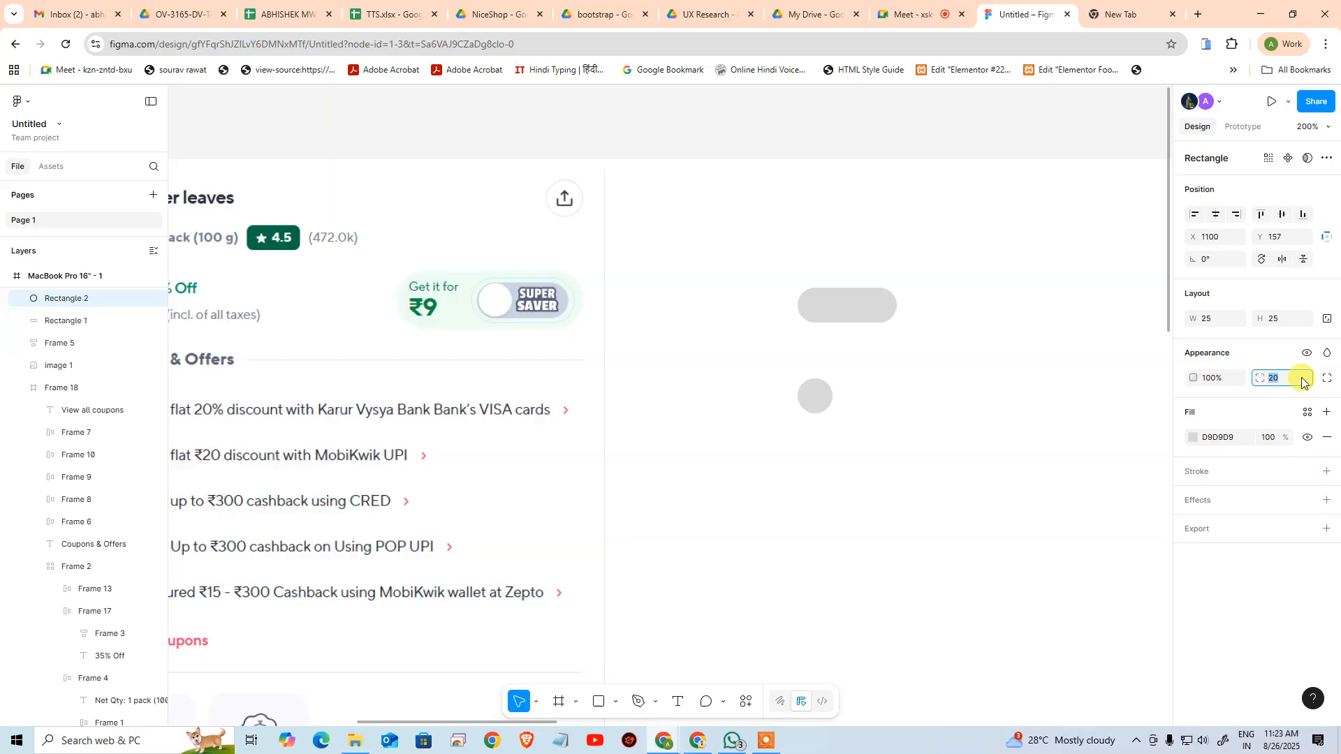
pyautogui.click(914, 406)
# Move the circle onto the pill at X 1116, Y 92 and fill it with white (FFFFFF)
pyautogui.click(815, 396)
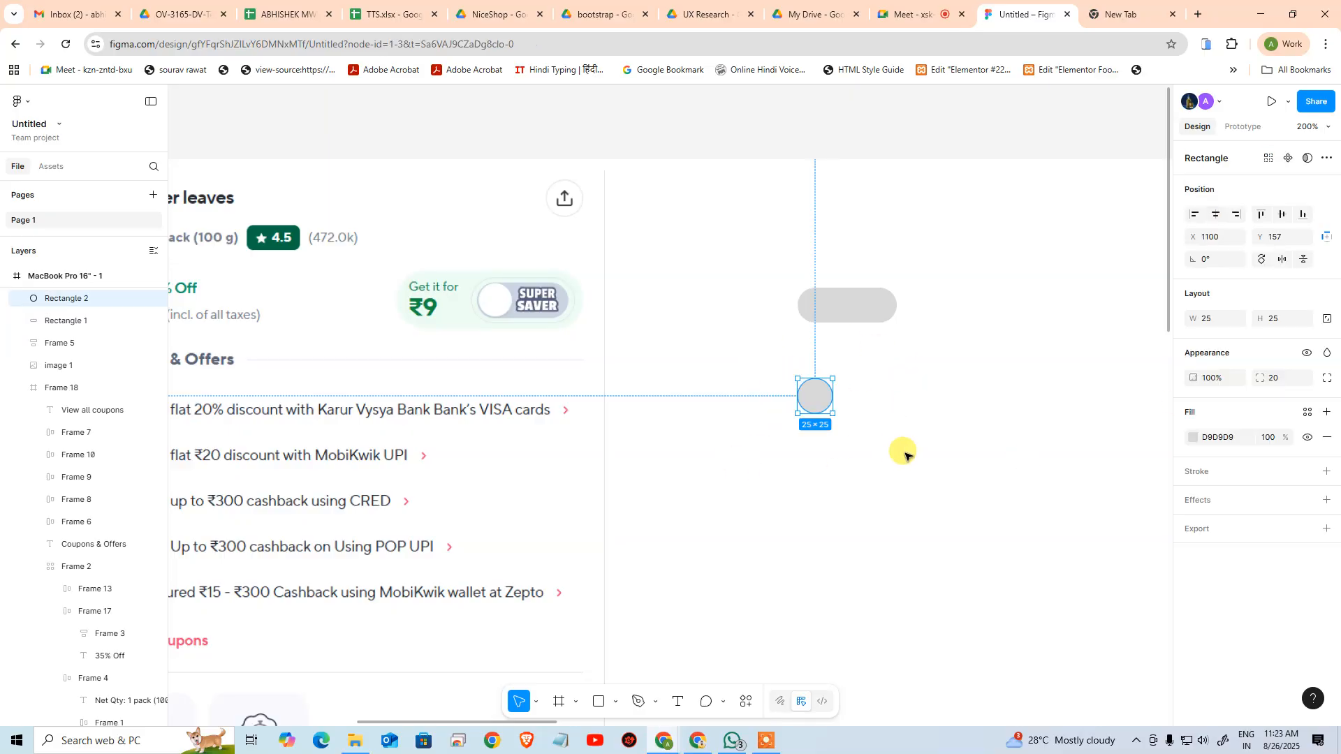
pyautogui.click(848, 407)
pyautogui.moveTo(816, 391); pyautogui.dragTo(842, 312)
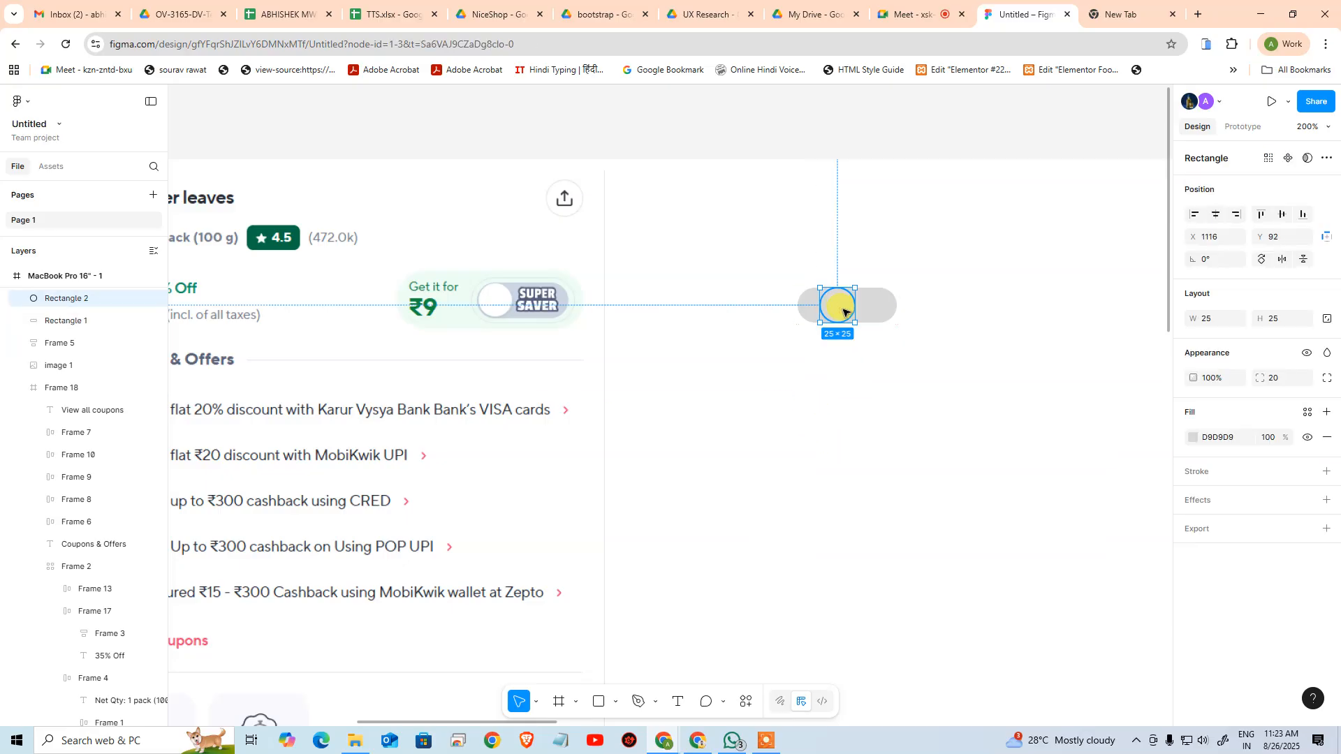
pyautogui.click(1193, 438)
pyautogui.moveTo(1041, 434); pyautogui.dragTo(997, 410)
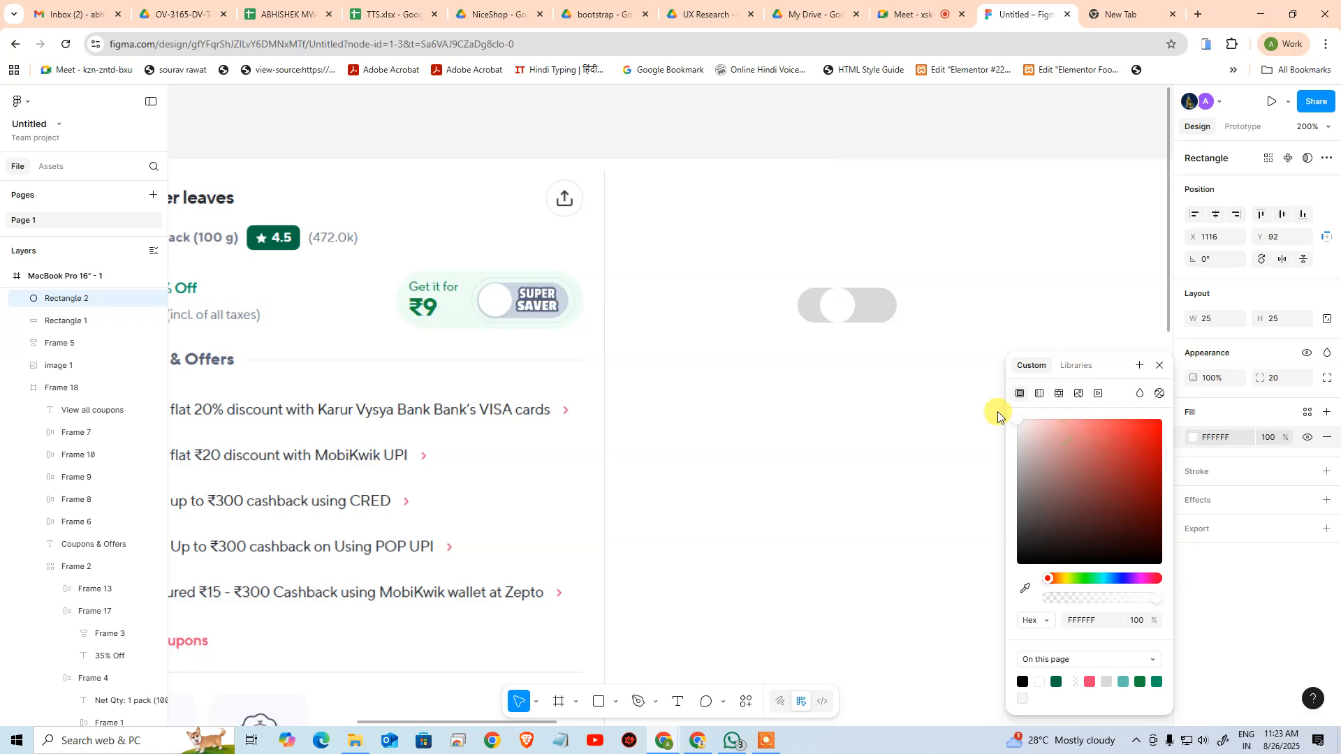
pyautogui.click(842, 337)
# Resize the white circle to 23 × 23 and align it with the pill's vertical centre
pyautogui.click(838, 304)
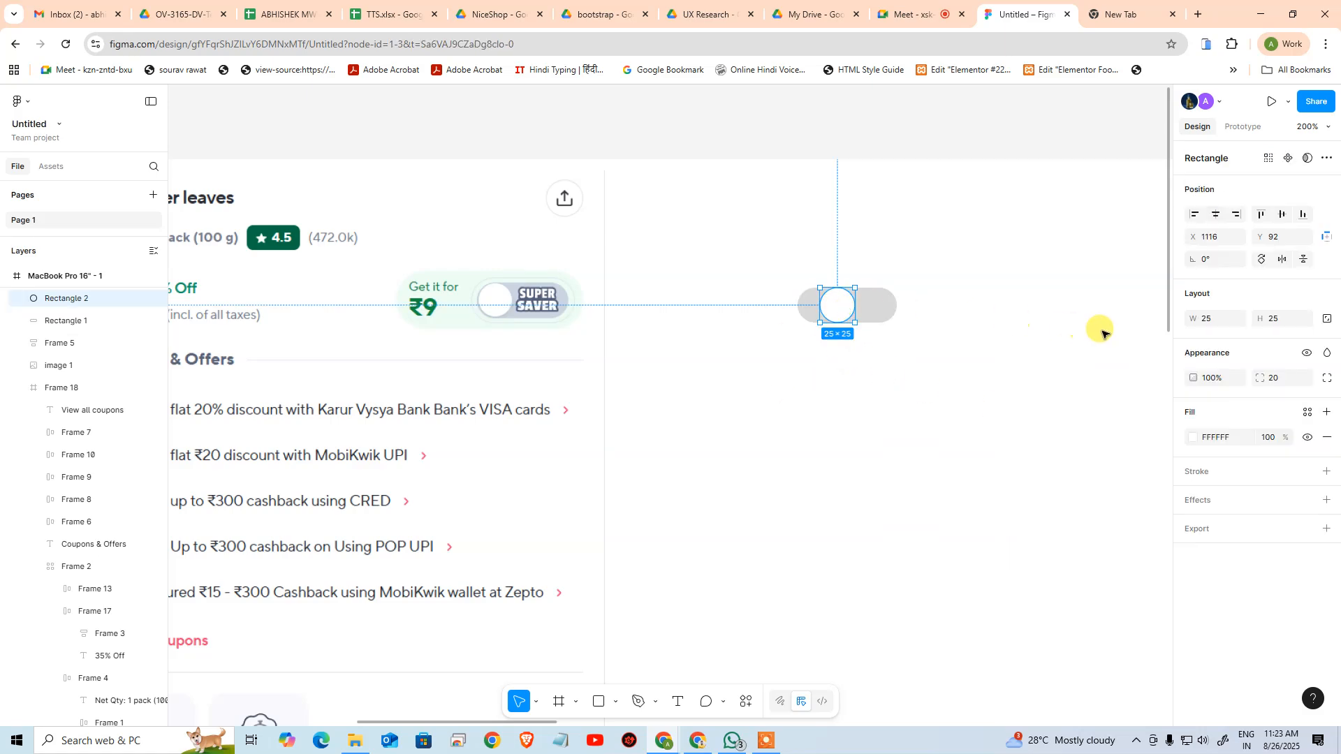
pyautogui.click(1223, 316)
pyautogui.press('Return')
pyautogui.moveTo(764, 238); pyautogui.dragTo(958, 385)
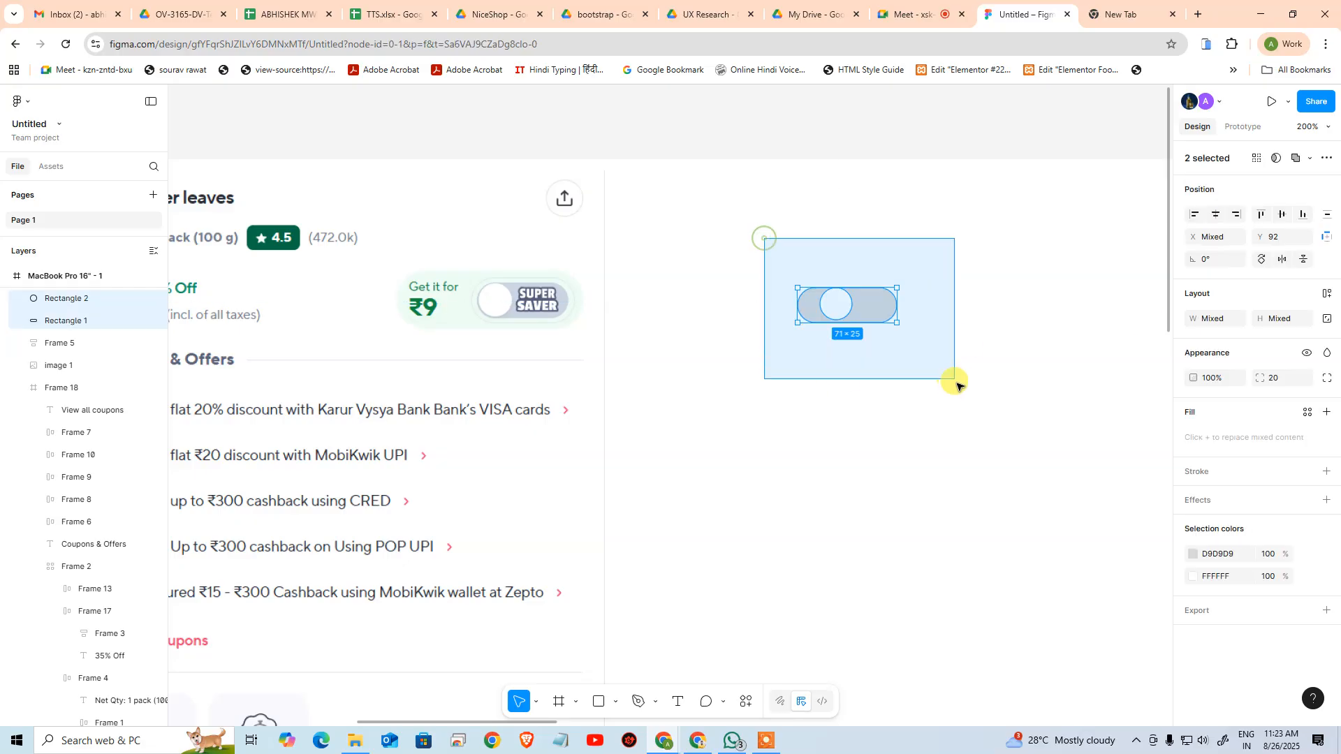
pyautogui.click(1282, 215)
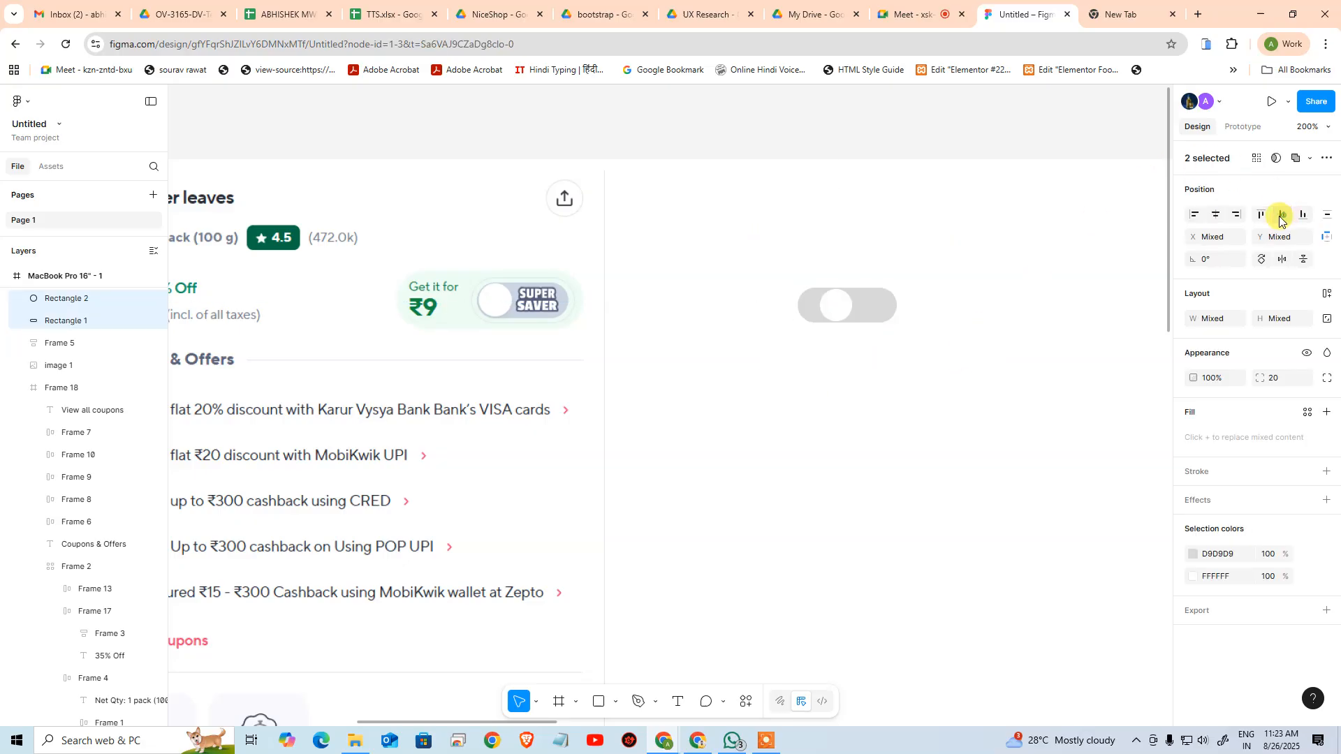
pyautogui.click(975, 360)
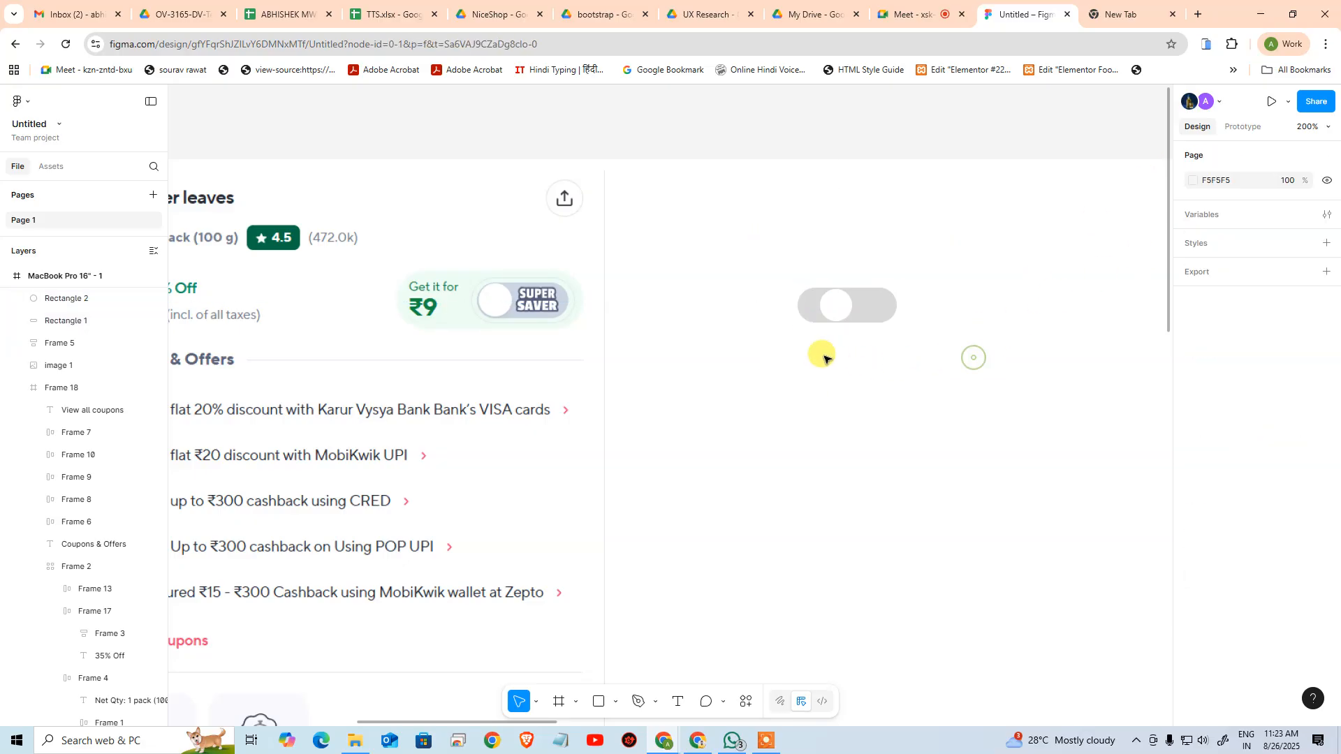
# Set the white circle's size to 22 × 22 and centre it vertically with the grey pill
pyautogui.click(836, 315)
pyautogui.click(1209, 318)
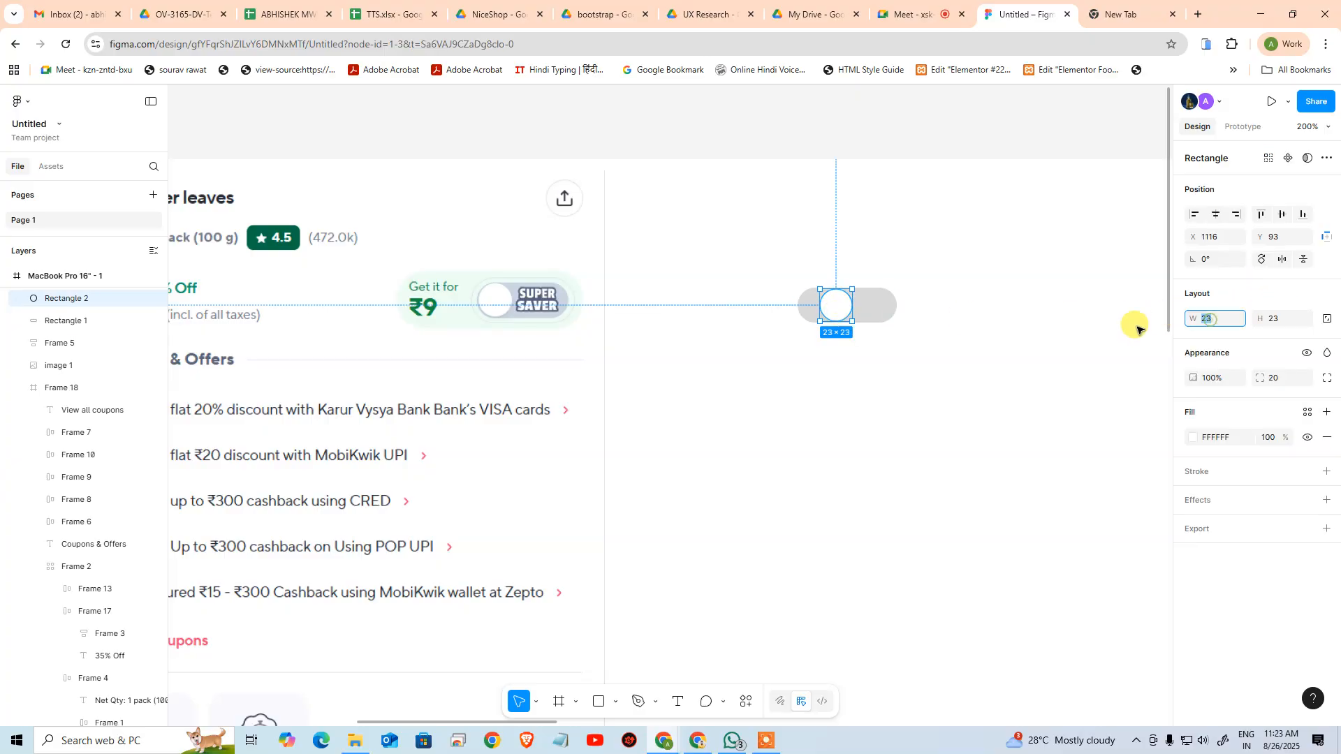
pyautogui.write('22')
pyautogui.press('Tab')
pyautogui.write('2')
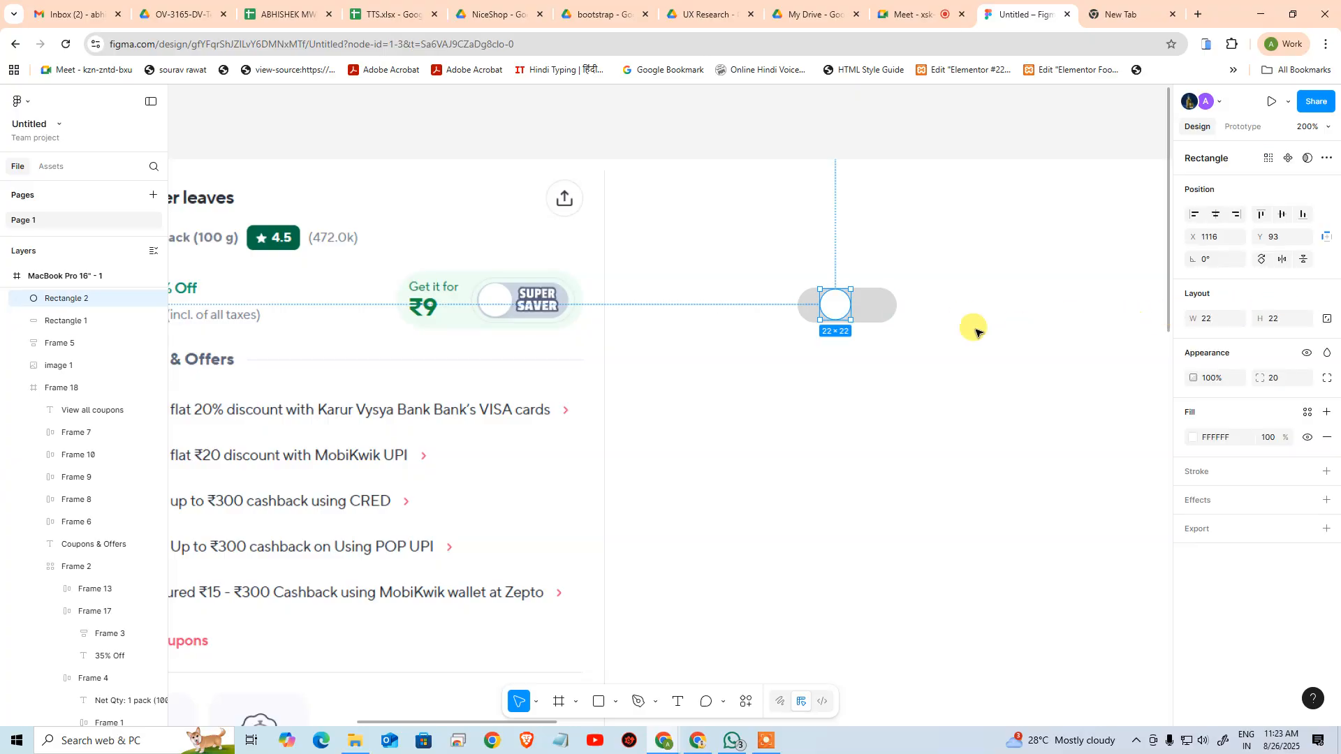
pyautogui.moveTo(991, 398); pyautogui.dragTo(755, 258)
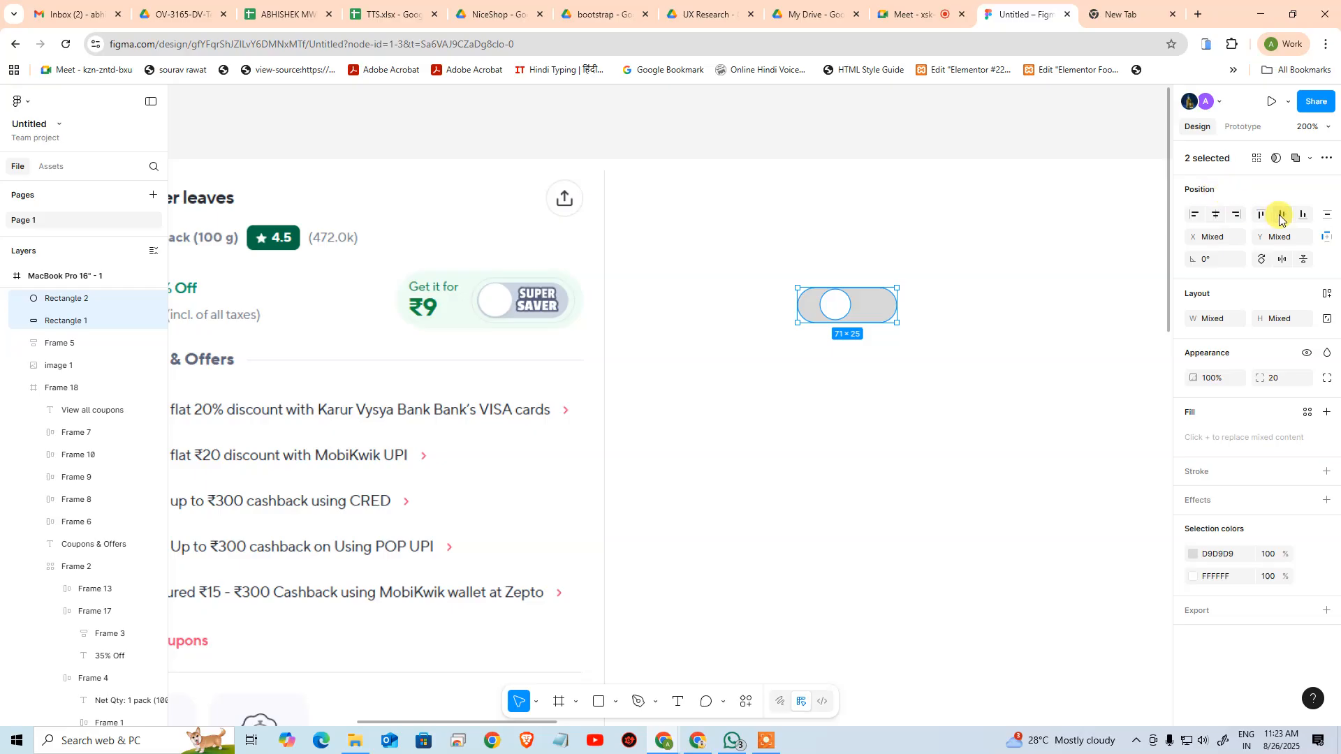
pyautogui.click(1282, 214)
pyautogui.click(997, 365)
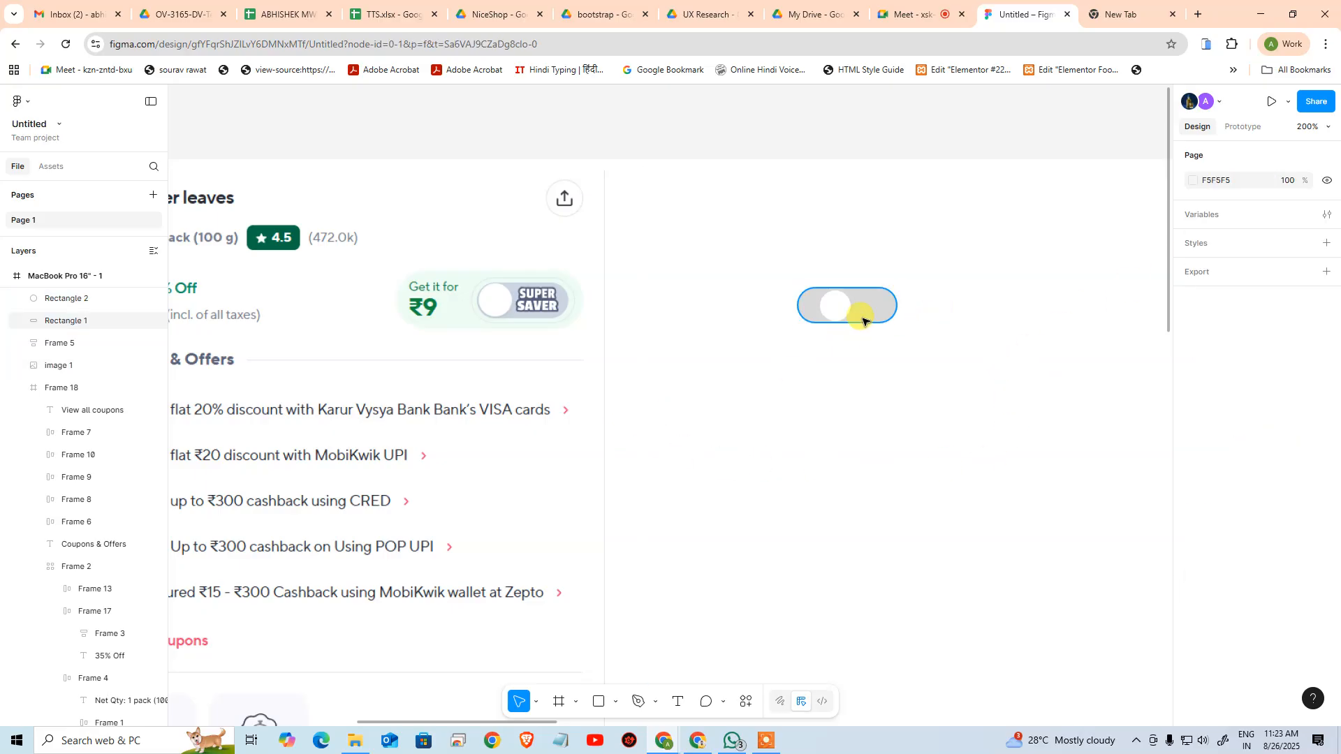
# Set the white circle's size to 22.5 × 22.5 and centre it vertically with the grey pill
pyautogui.click(842, 318)
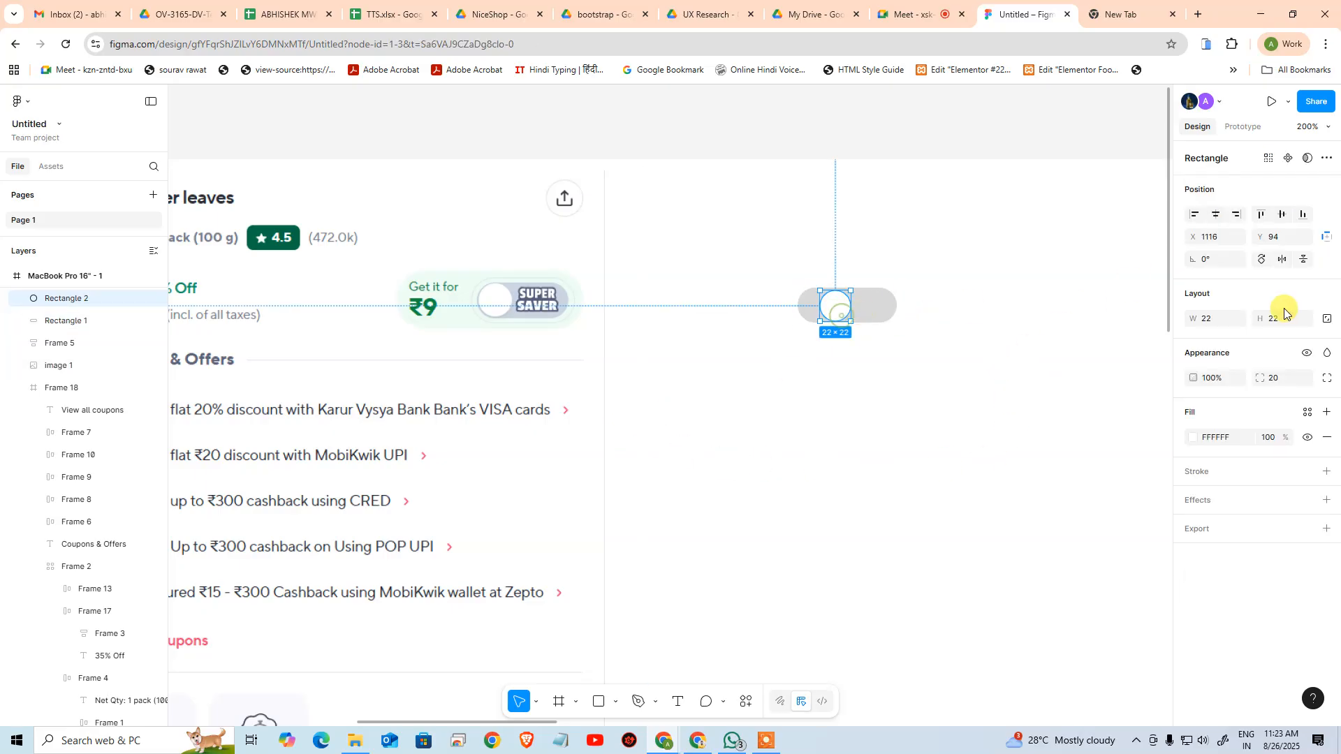
pyautogui.click(1212, 318)
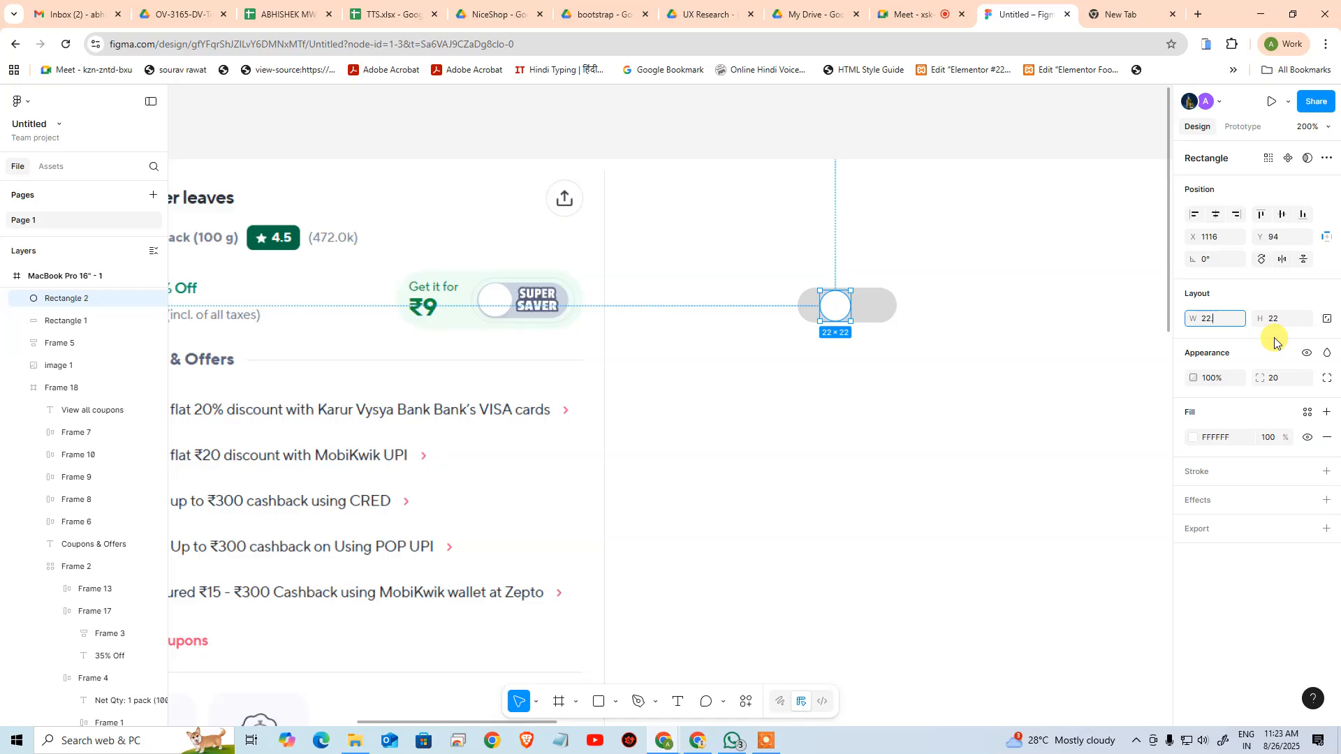
pyautogui.write('.5')
pyautogui.press('Tab')
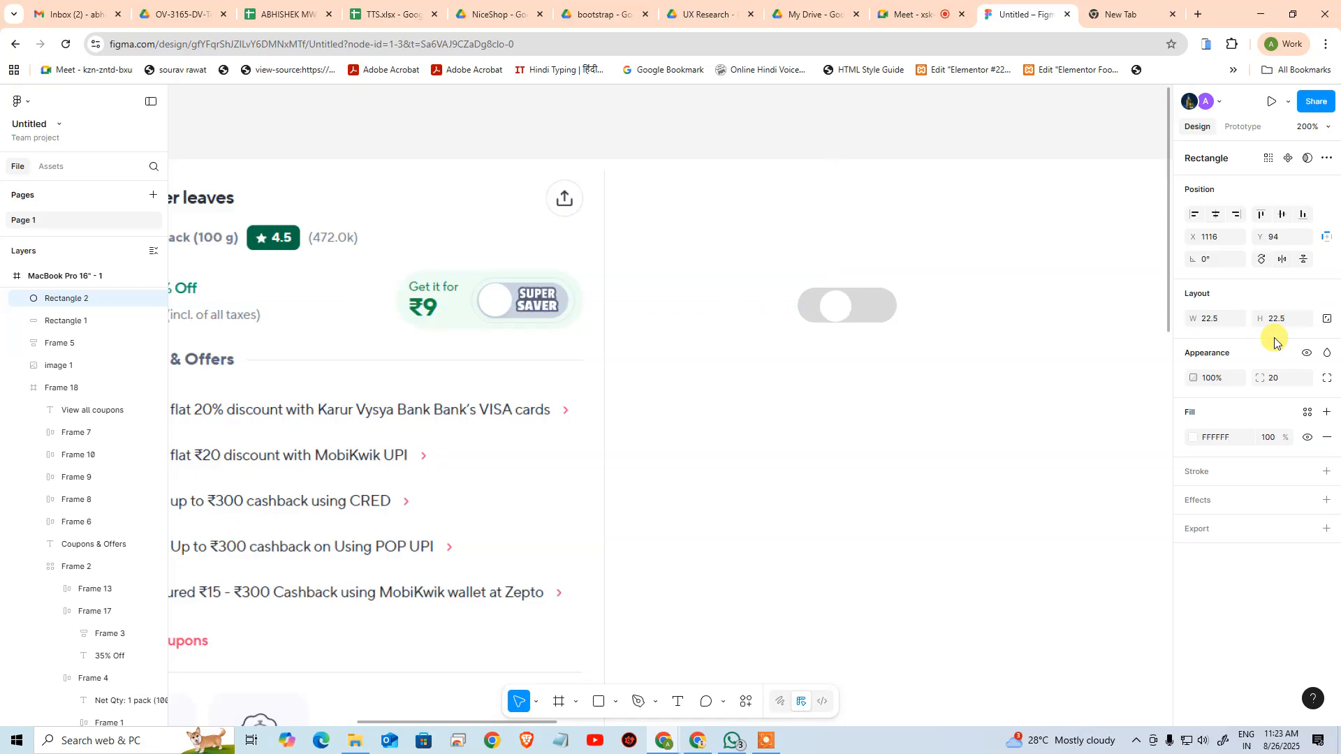
pyautogui.moveTo(725, 229); pyautogui.dragTo(1041, 386)
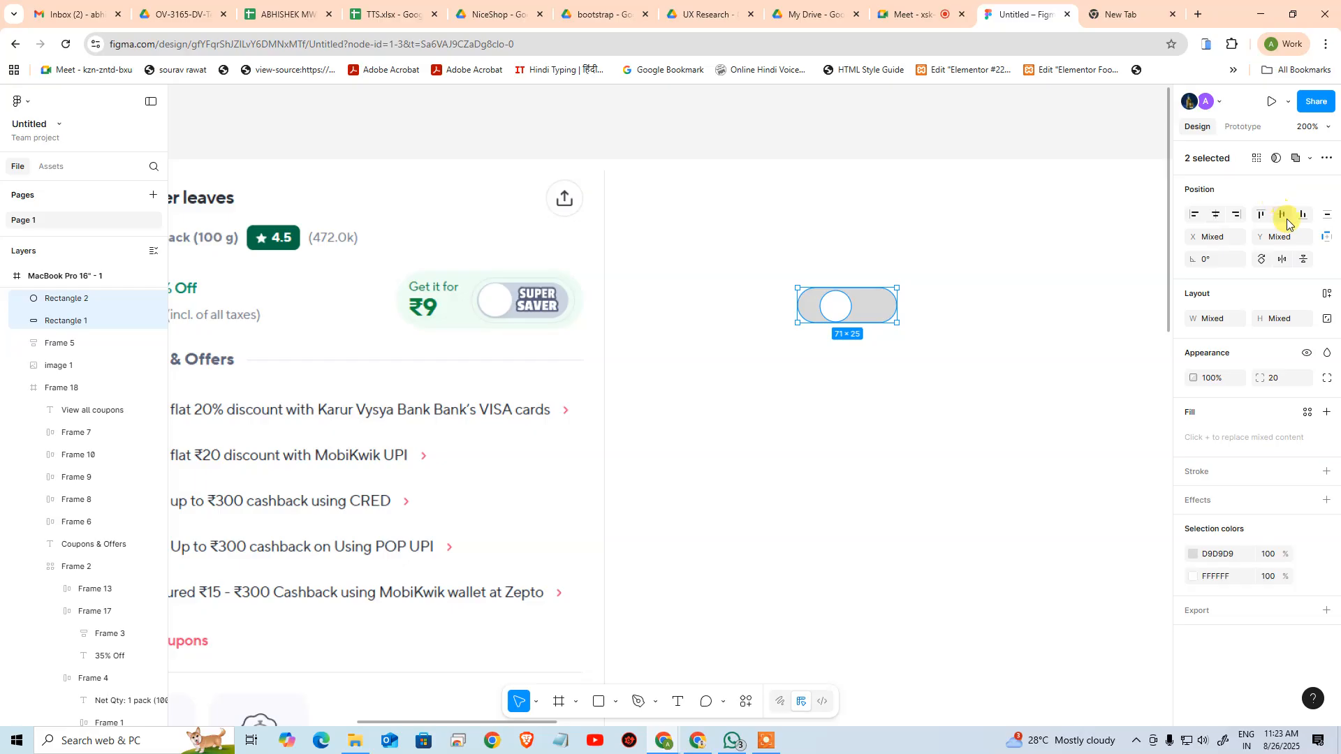
pyautogui.click(836, 470)
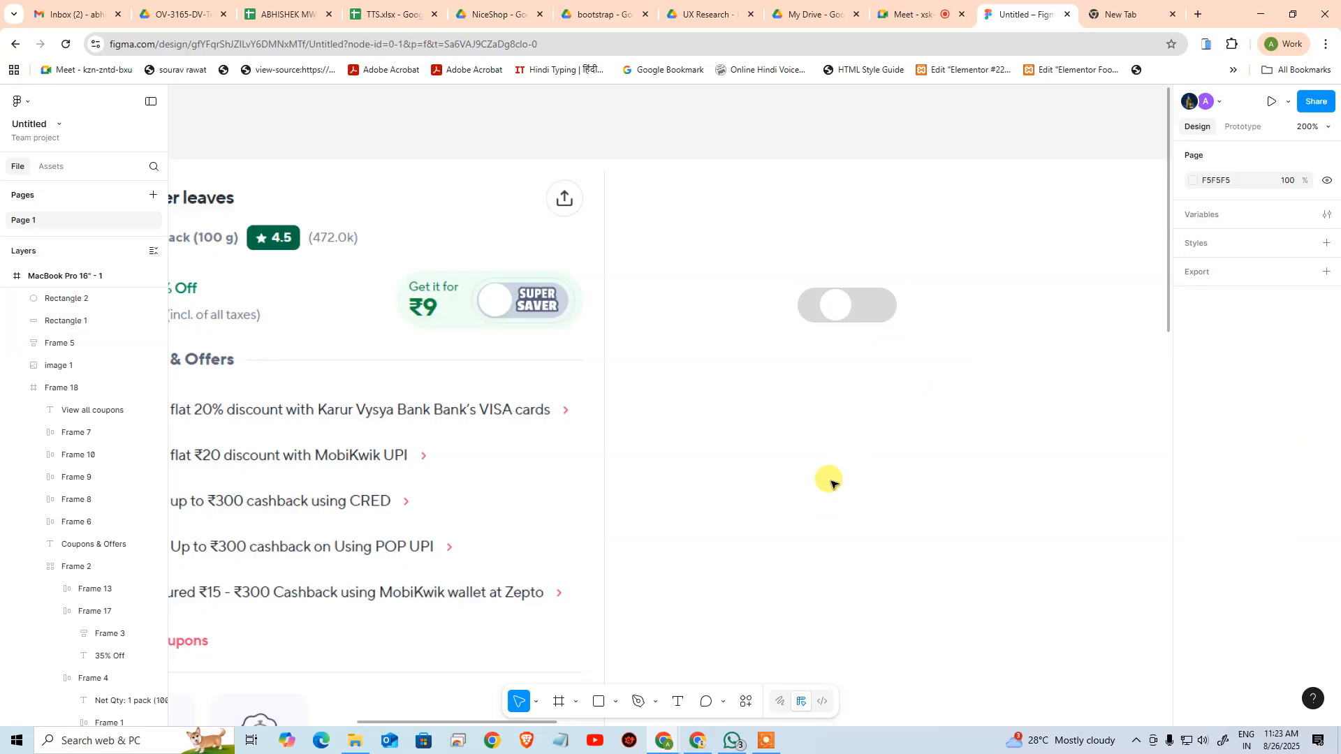
# Move the white circle to the left end of the grey pill at X 1101.25, Y 93
pyautogui.moveTo(838, 306); pyautogui.dragTo(820, 307)
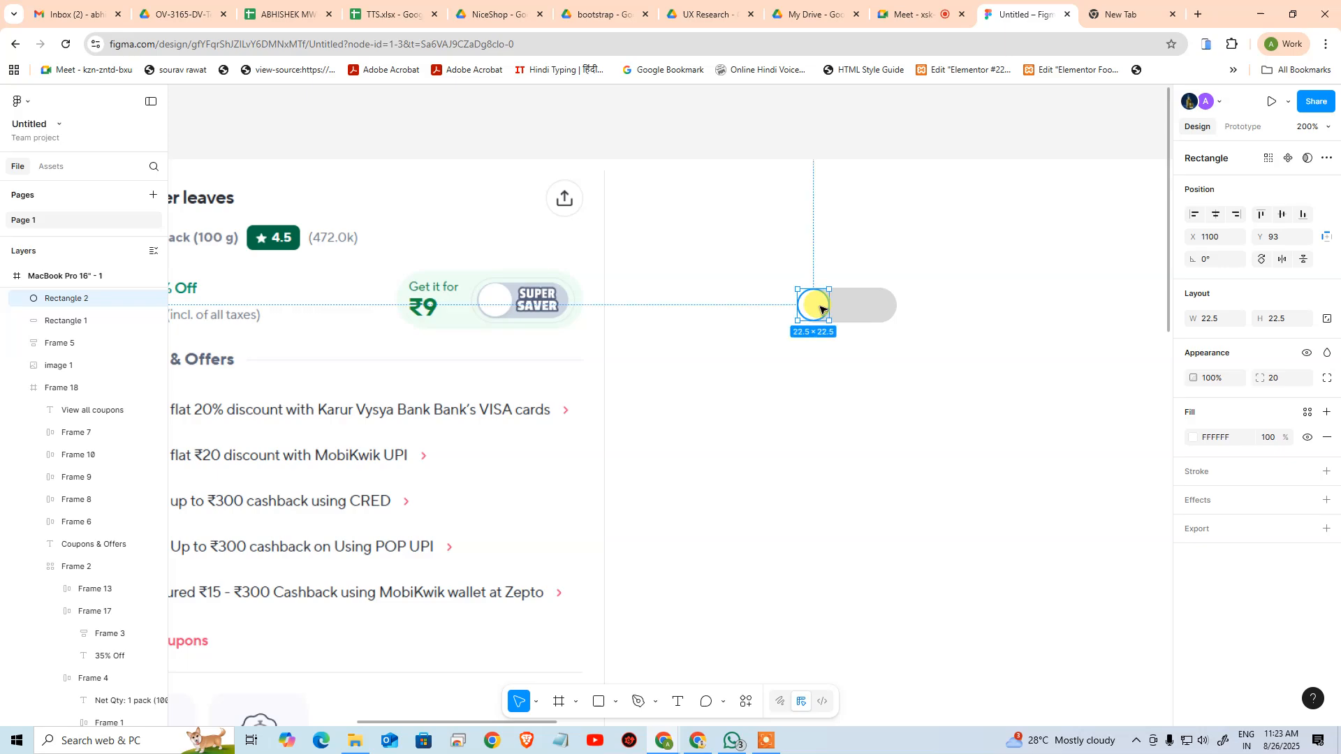
pyautogui.click(1001, 325)
pyautogui.click(810, 308)
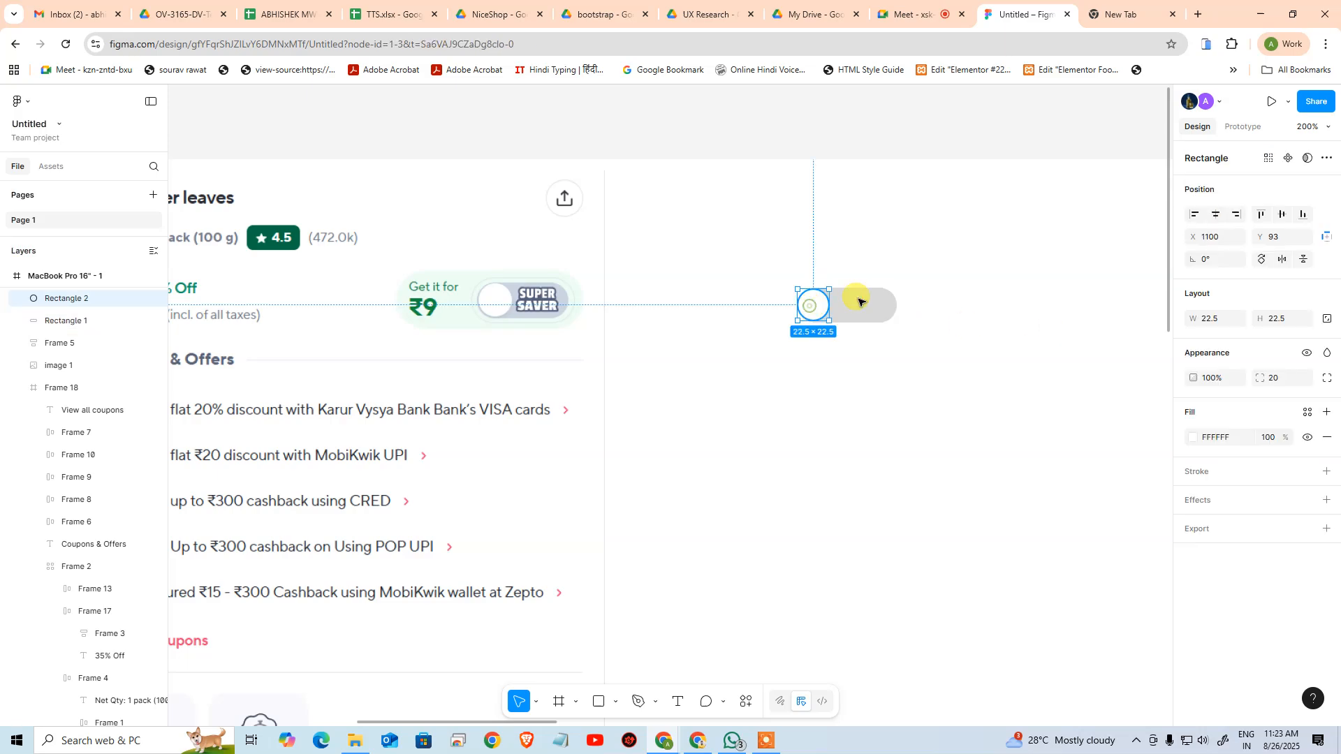
pyautogui.click(1222, 236)
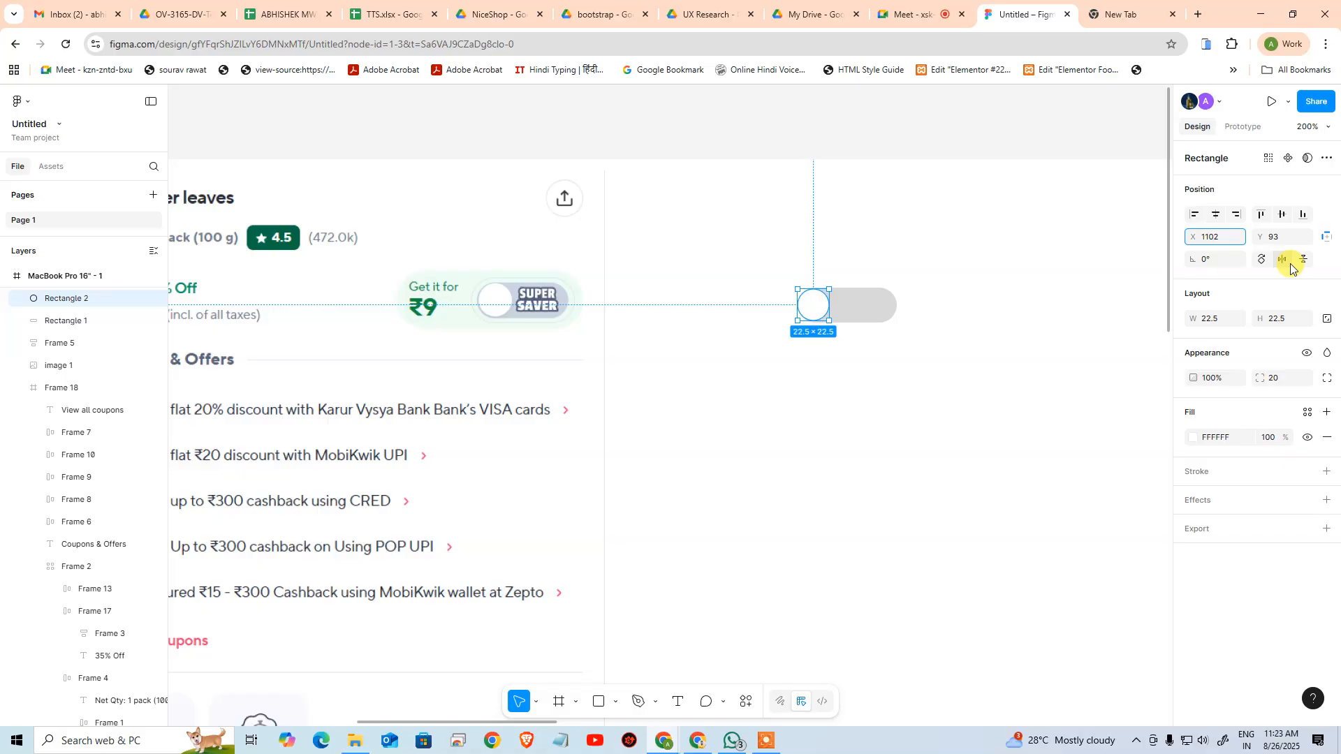
pyautogui.press('Return')
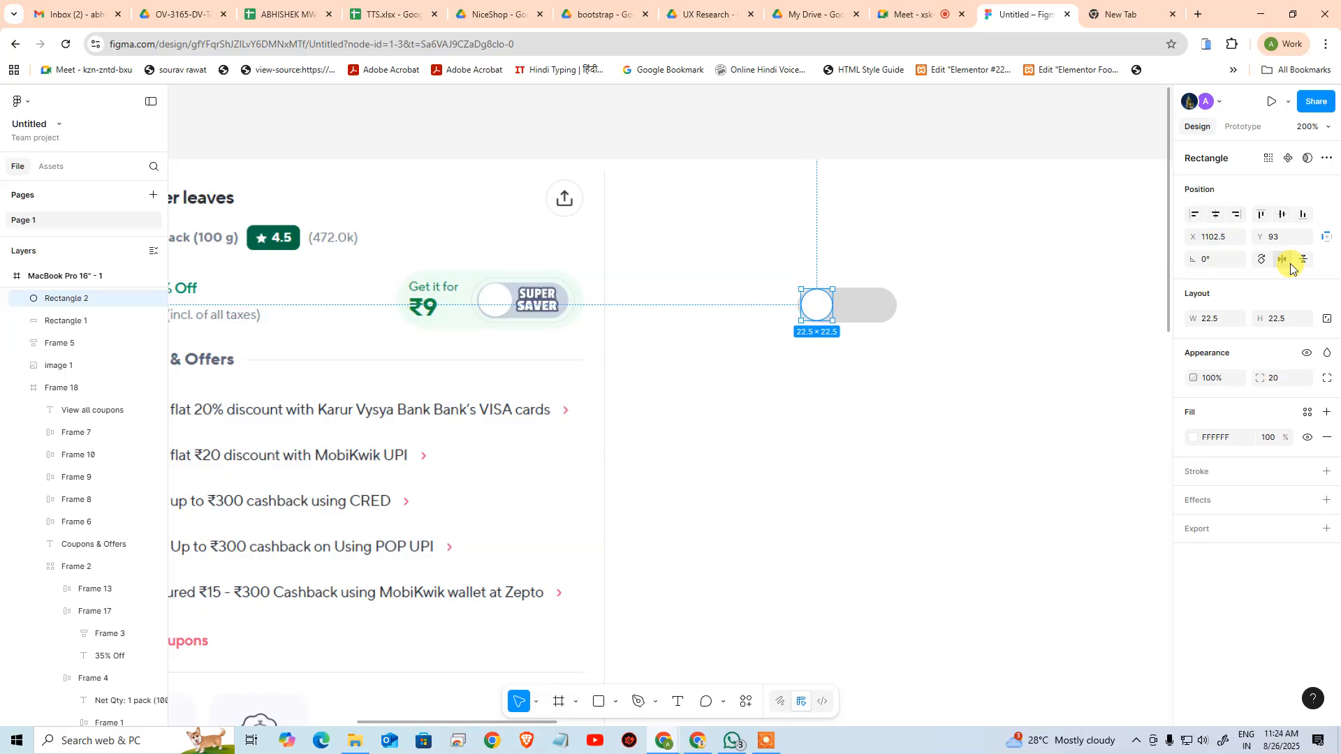
pyautogui.click(1240, 235)
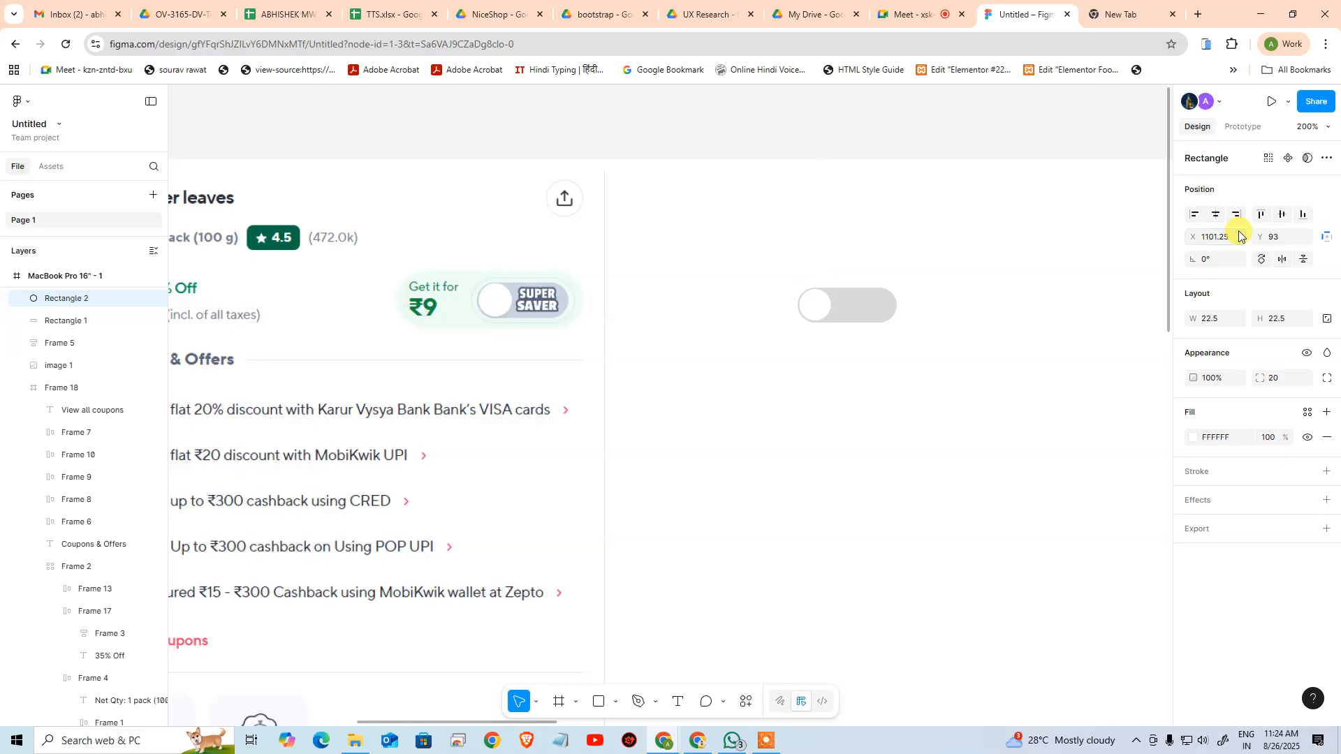
pyautogui.click(919, 424)
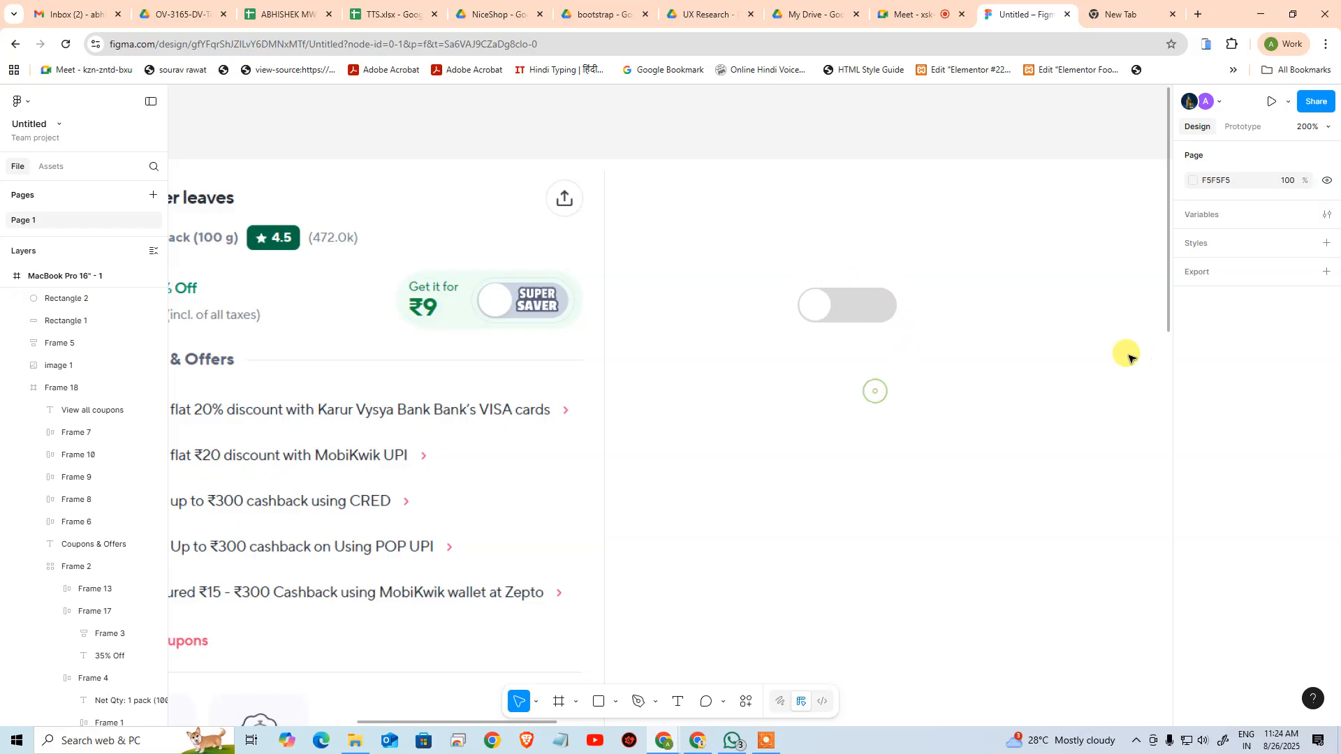
# Try a width of 50 on the grey pill, then set its width to 60
pyautogui.click(887, 319)
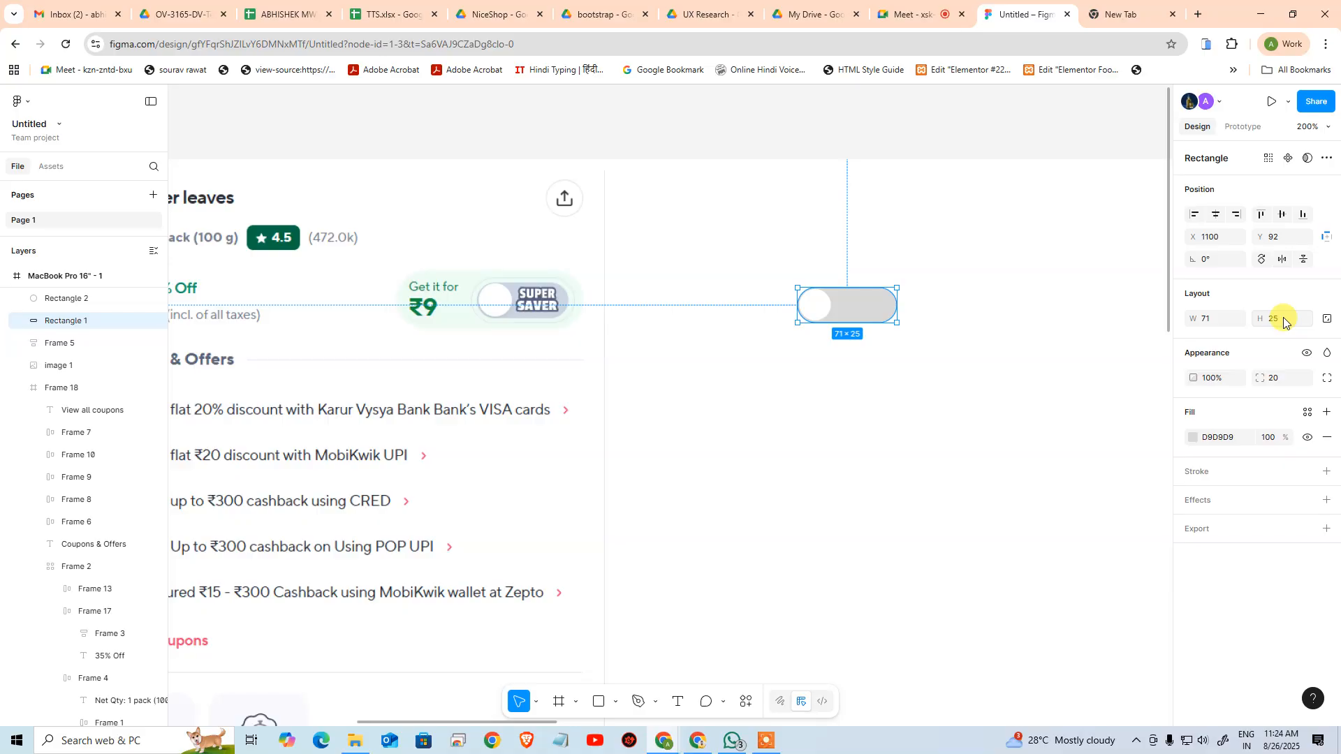
pyautogui.click(1222, 320)
pyautogui.press('Return')
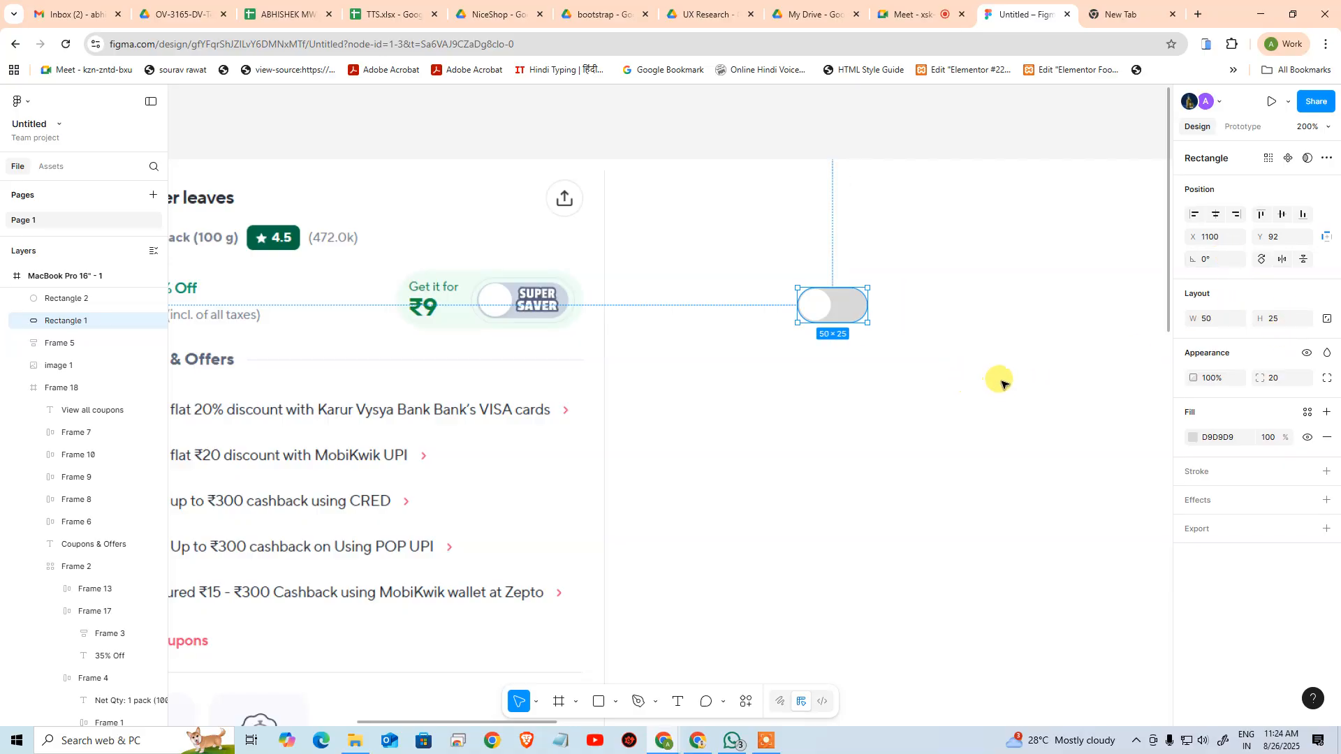
pyautogui.click(1222, 319)
pyautogui.write('60')
pyautogui.press('Return')
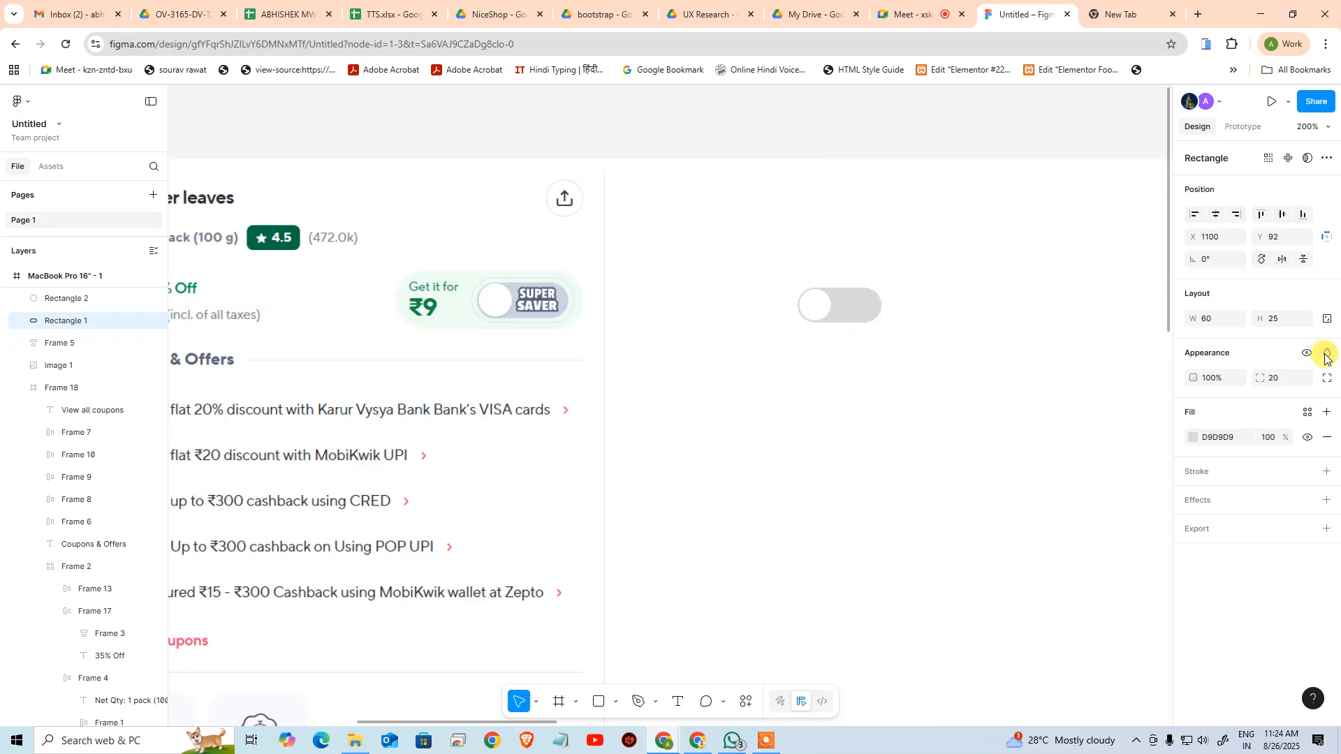
pyautogui.click(1091, 438)
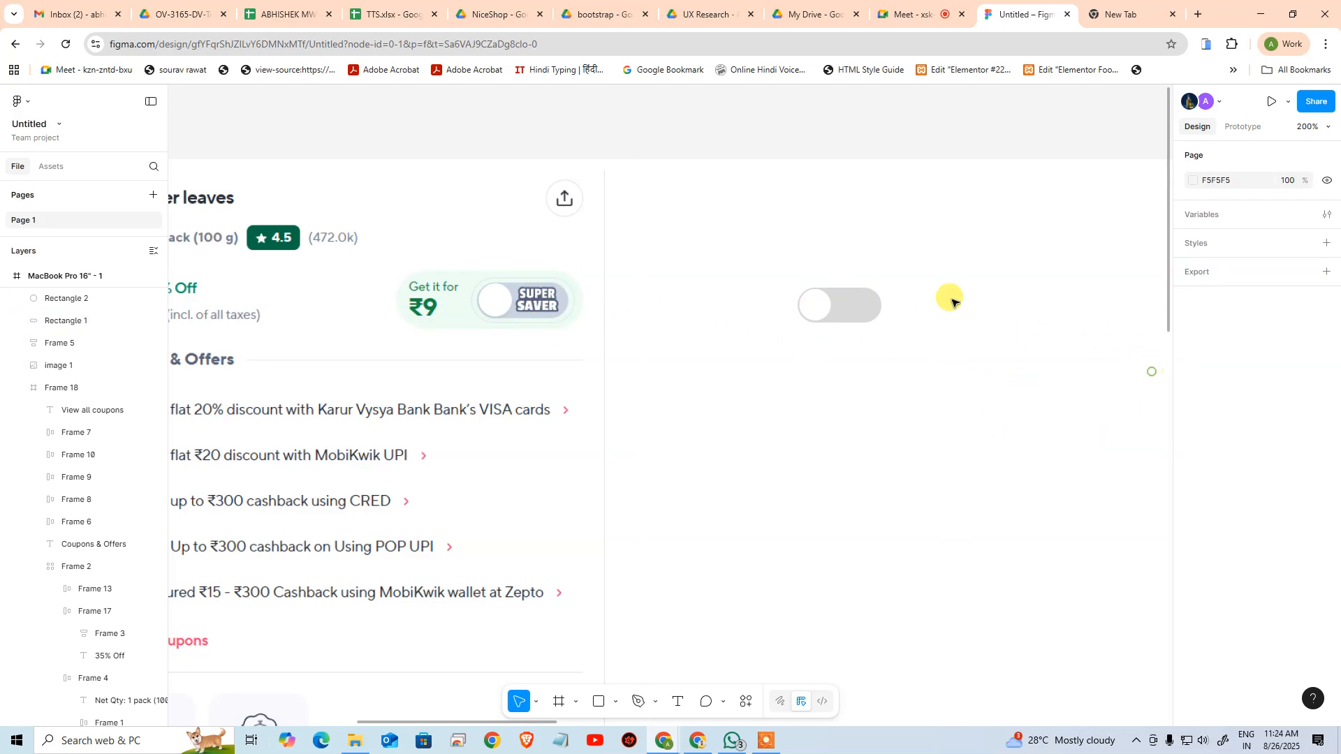
# Turn the white circle and the grey pill together into one component
pyautogui.moveTo(739, 250); pyautogui.dragTo(946, 371)
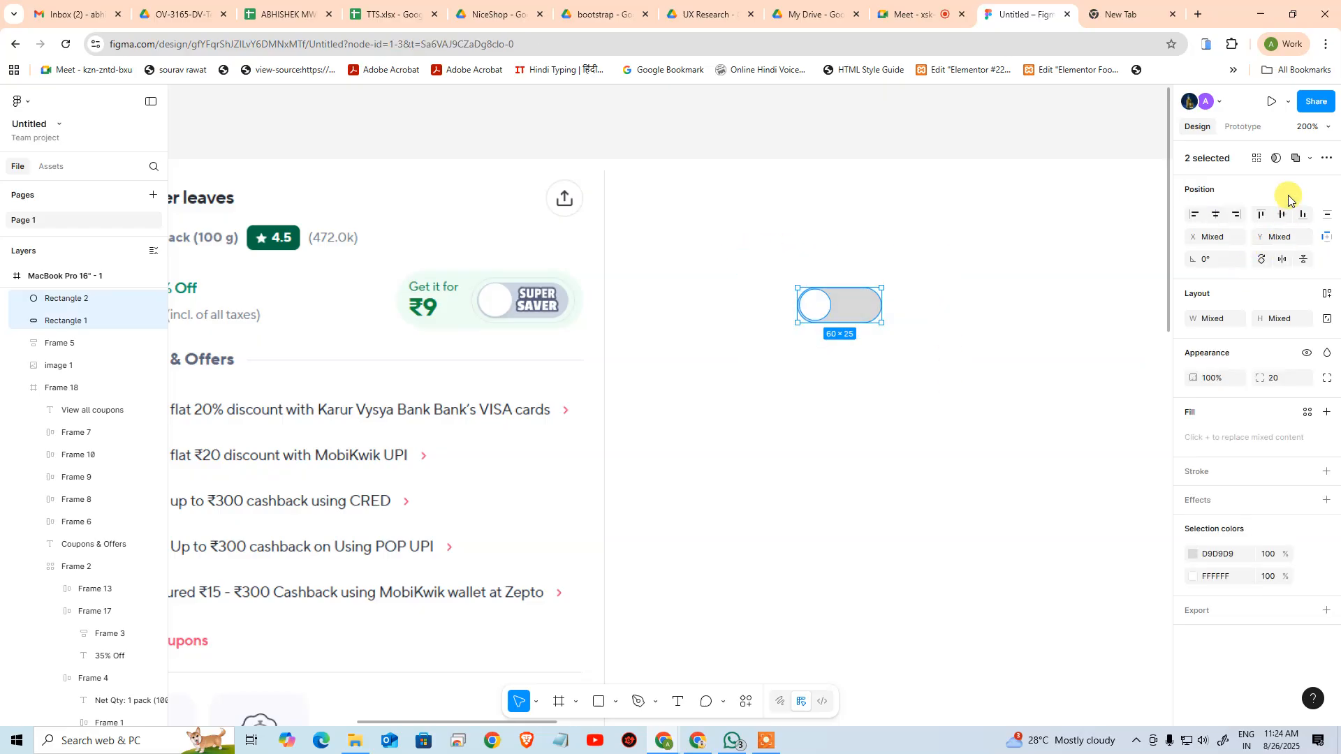
pyautogui.click(1326, 160)
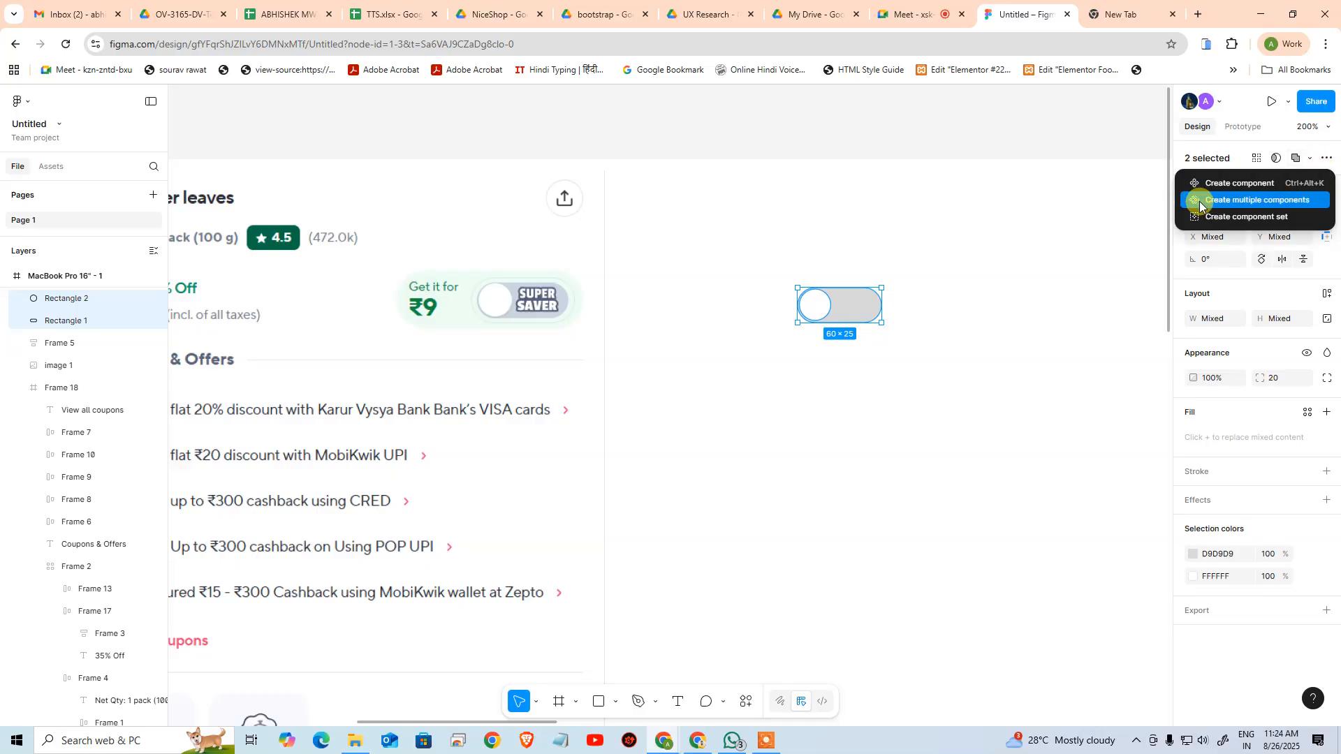
pyautogui.click(1235, 184)
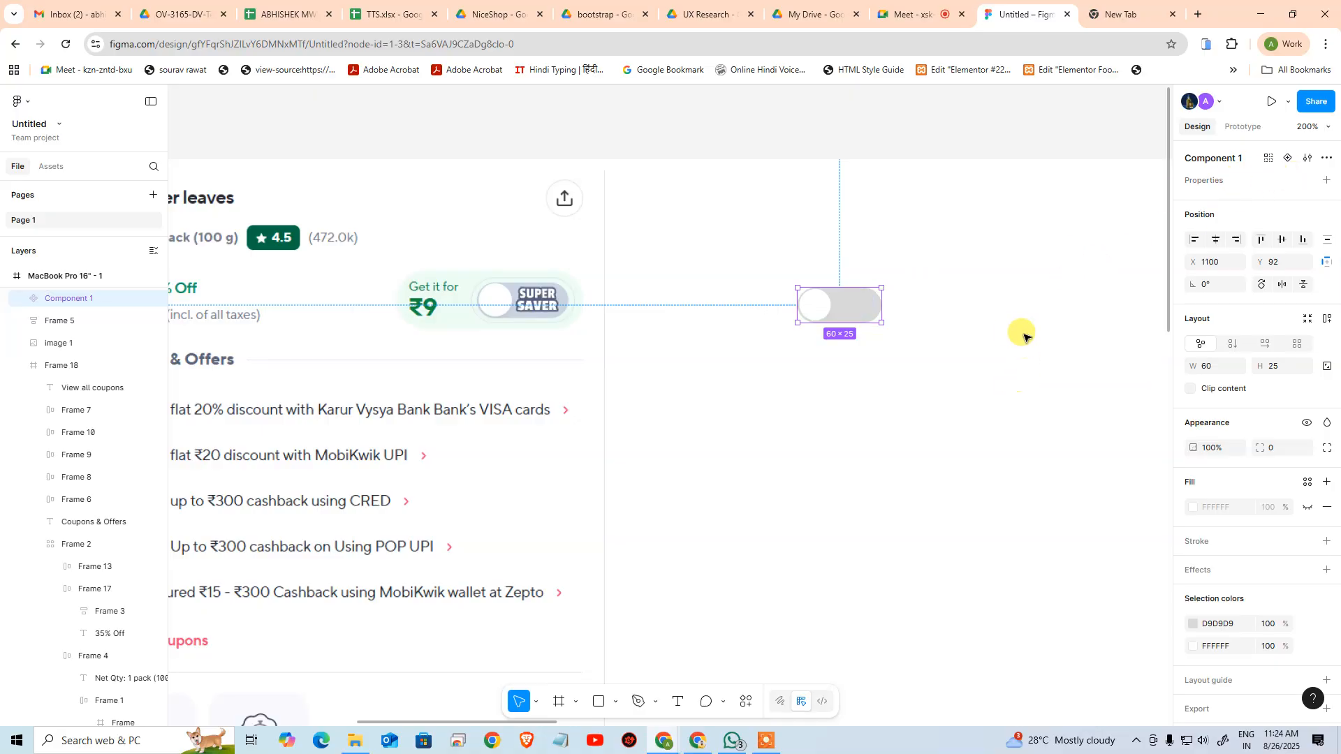
# Move the toggle component out of the frame onto the empty canvas above it and add a second variant
pyautogui.moveTo(991, 256); pyautogui.dragTo(708, 595)
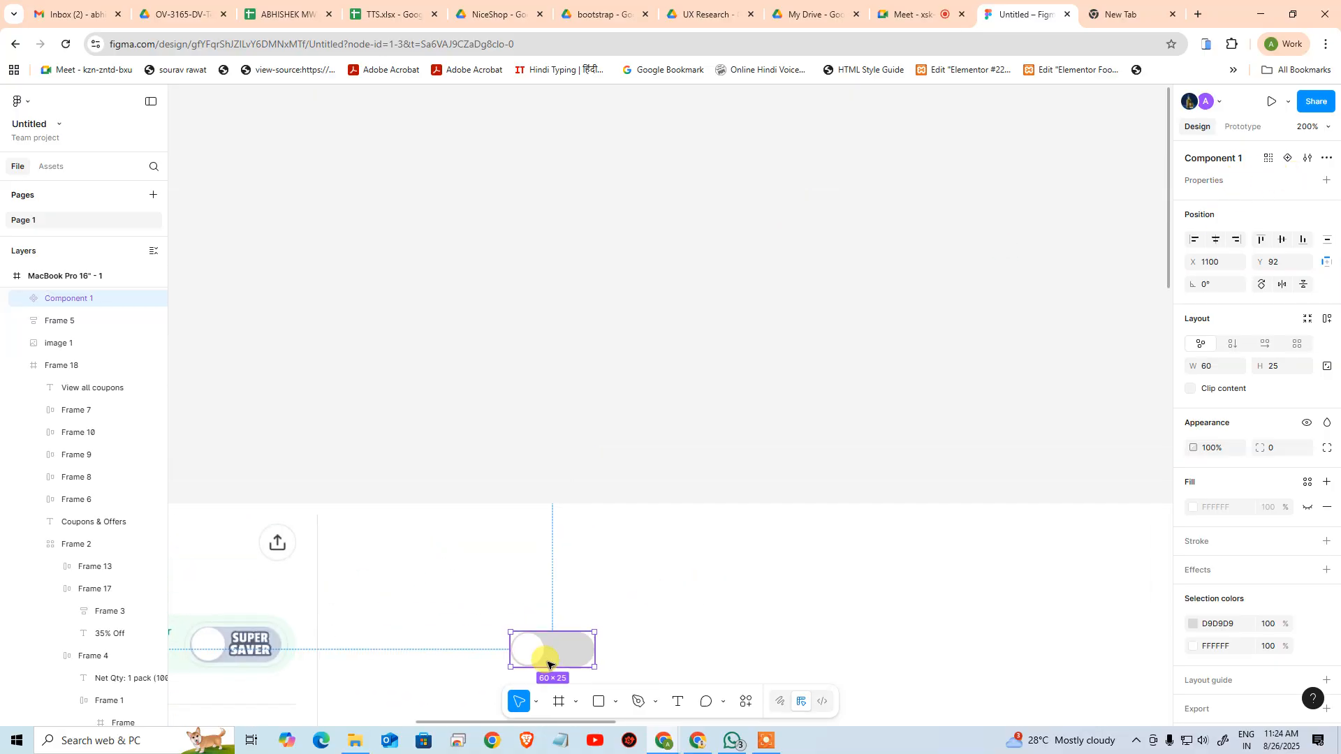
pyautogui.moveTo(582, 640); pyautogui.dragTo(728, 185)
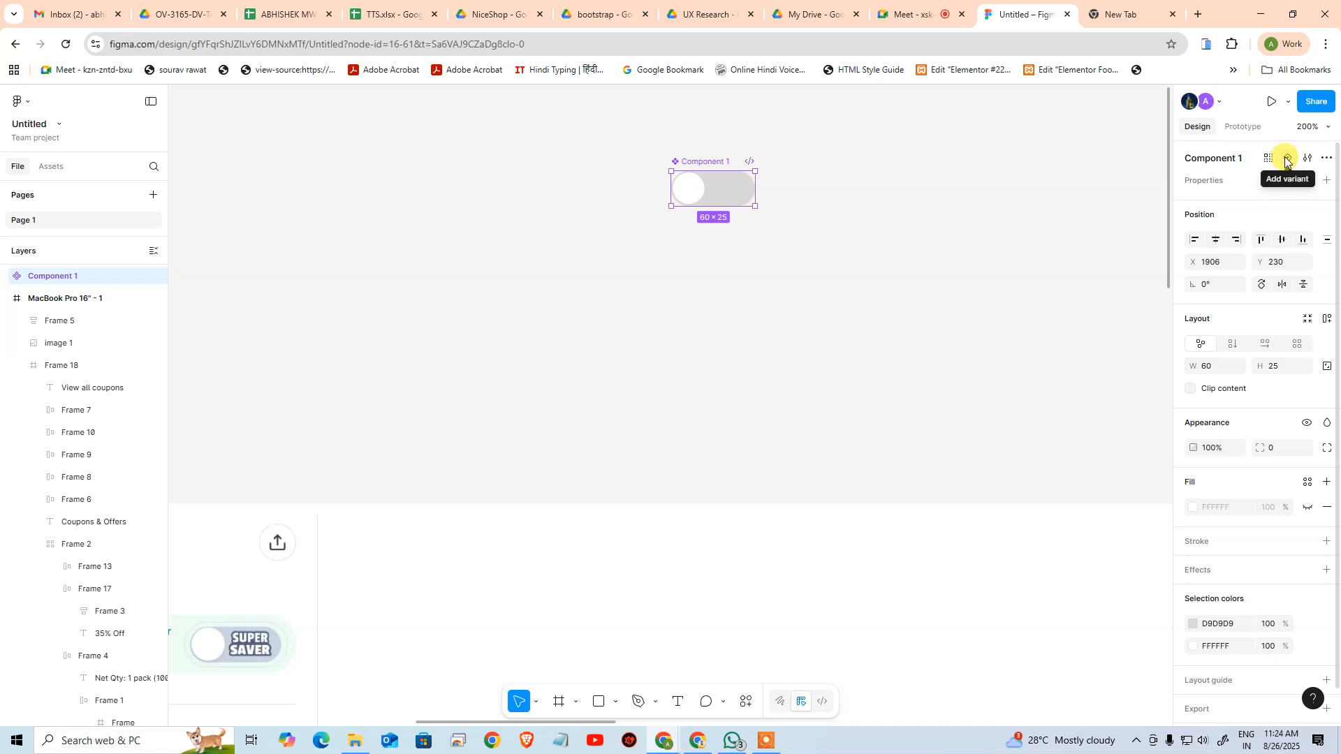
pyautogui.click(1285, 160)
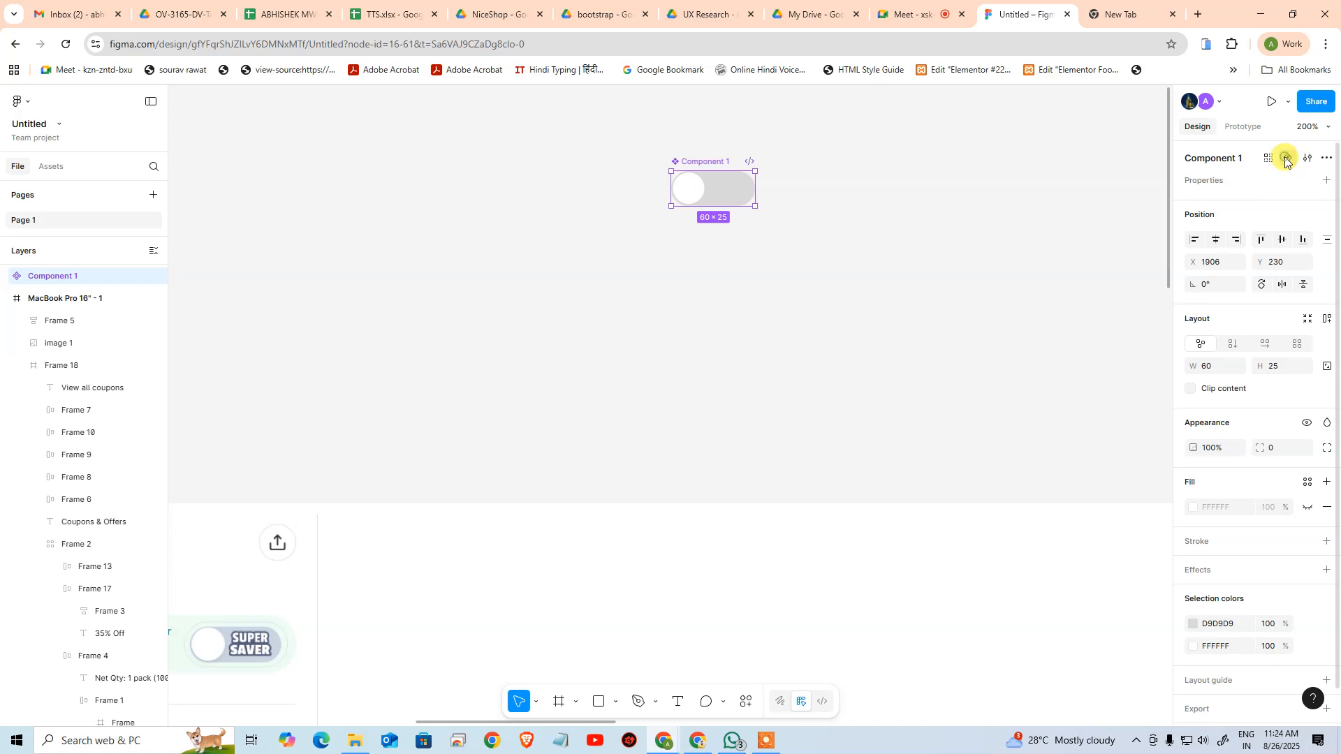
pyautogui.click(876, 336)
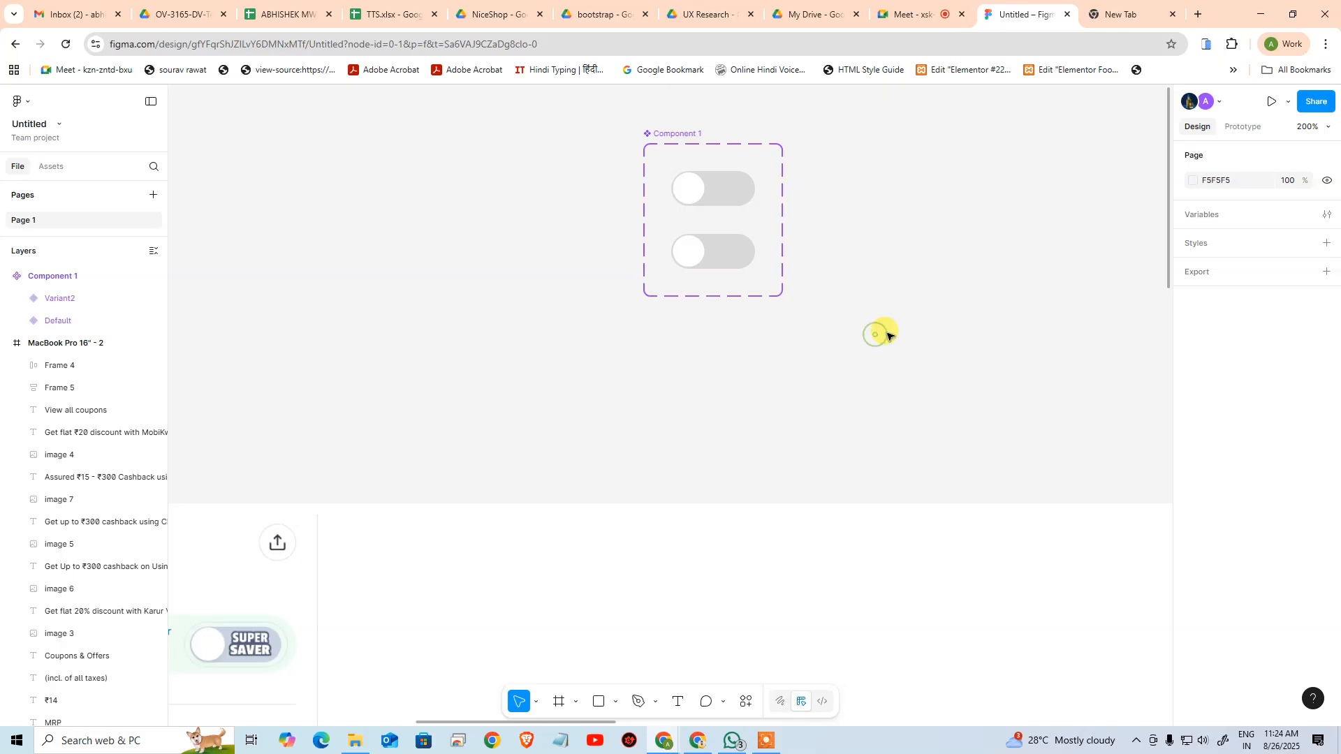
# Switch to the Zepto coriander page and turn on the Super Saver toggle to examine its on state
pyautogui.moveTo(612, 557); pyautogui.dragTo(811, 288)
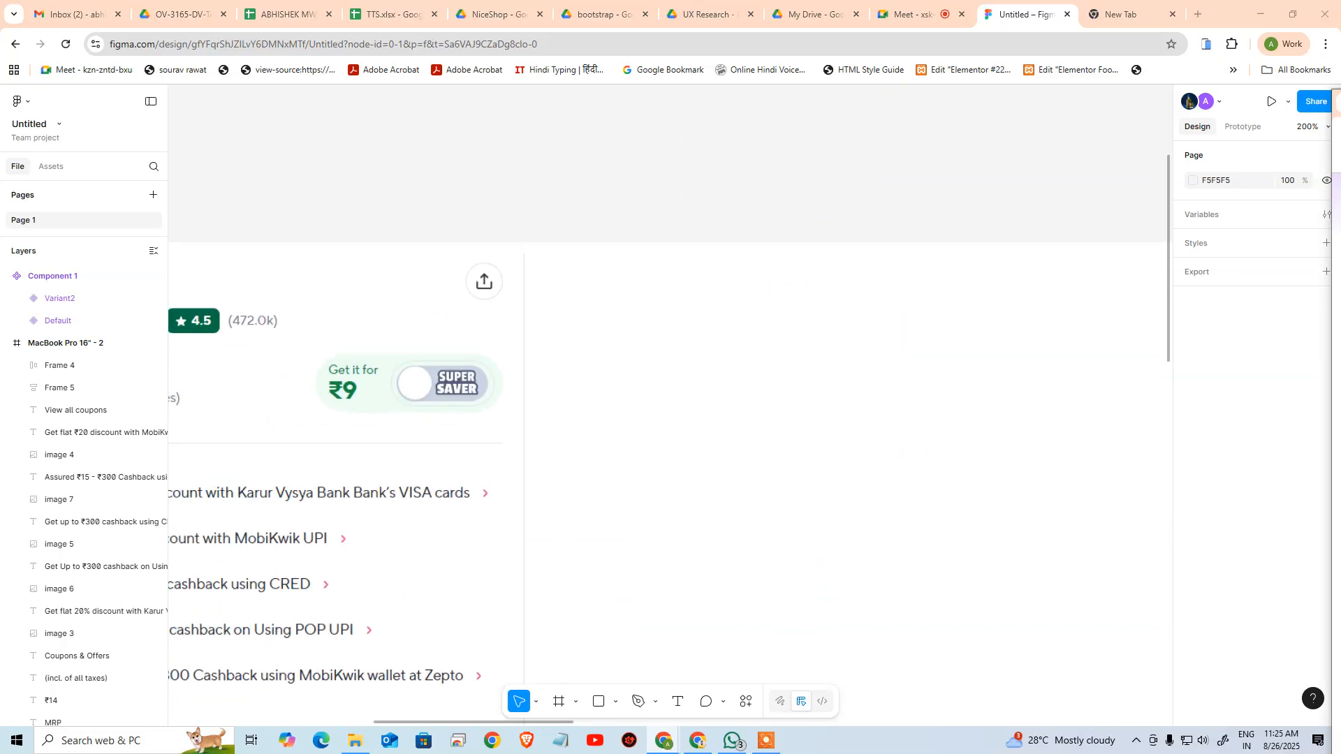
pyautogui.moveTo(1340, 93); pyautogui.dragTo(443, 94)
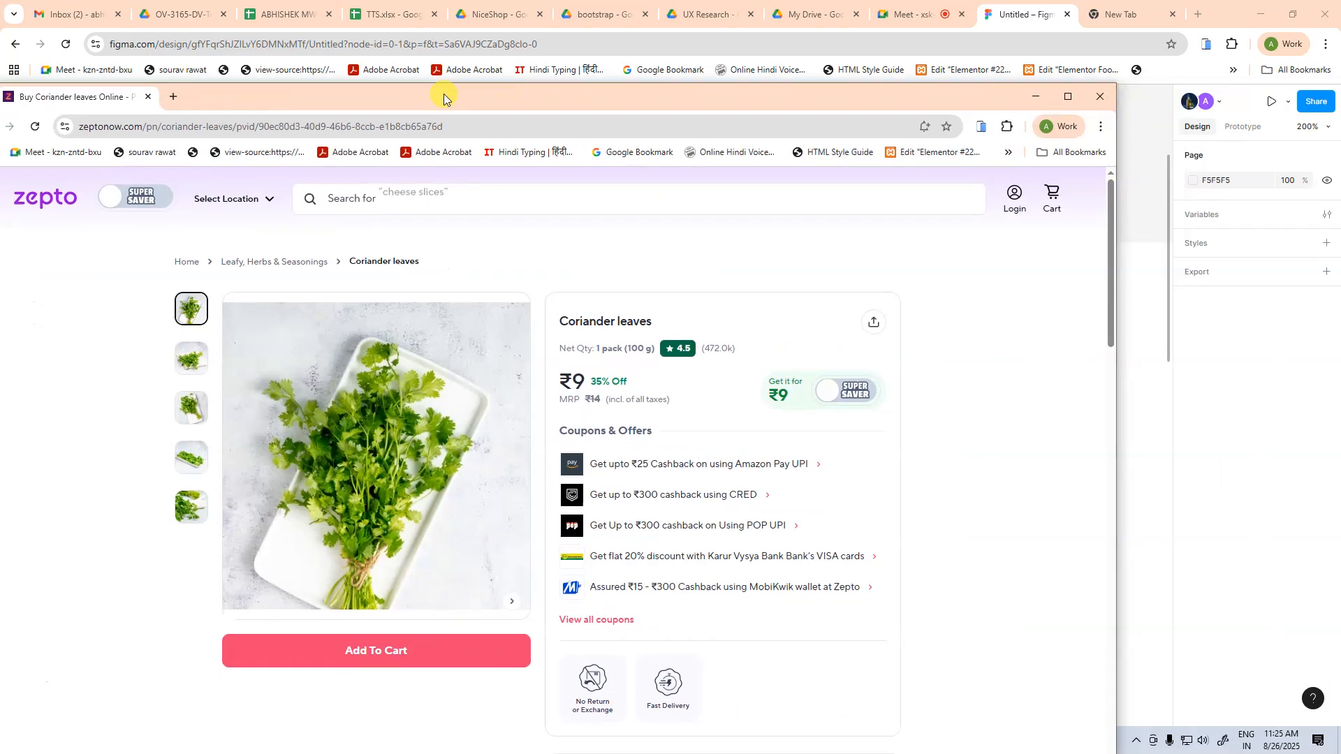
pyautogui.click(842, 401)
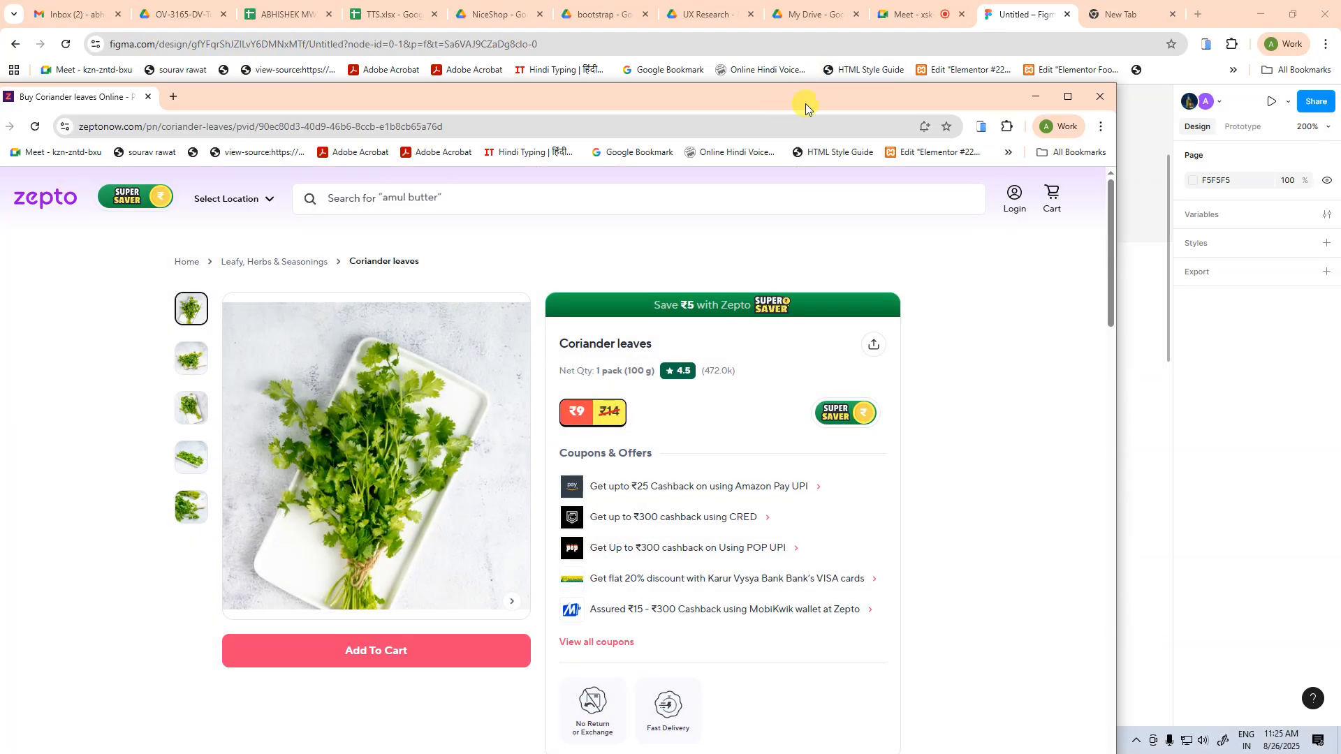
pyautogui.moveTo(806, 103); pyautogui.dragTo(1340, 104)
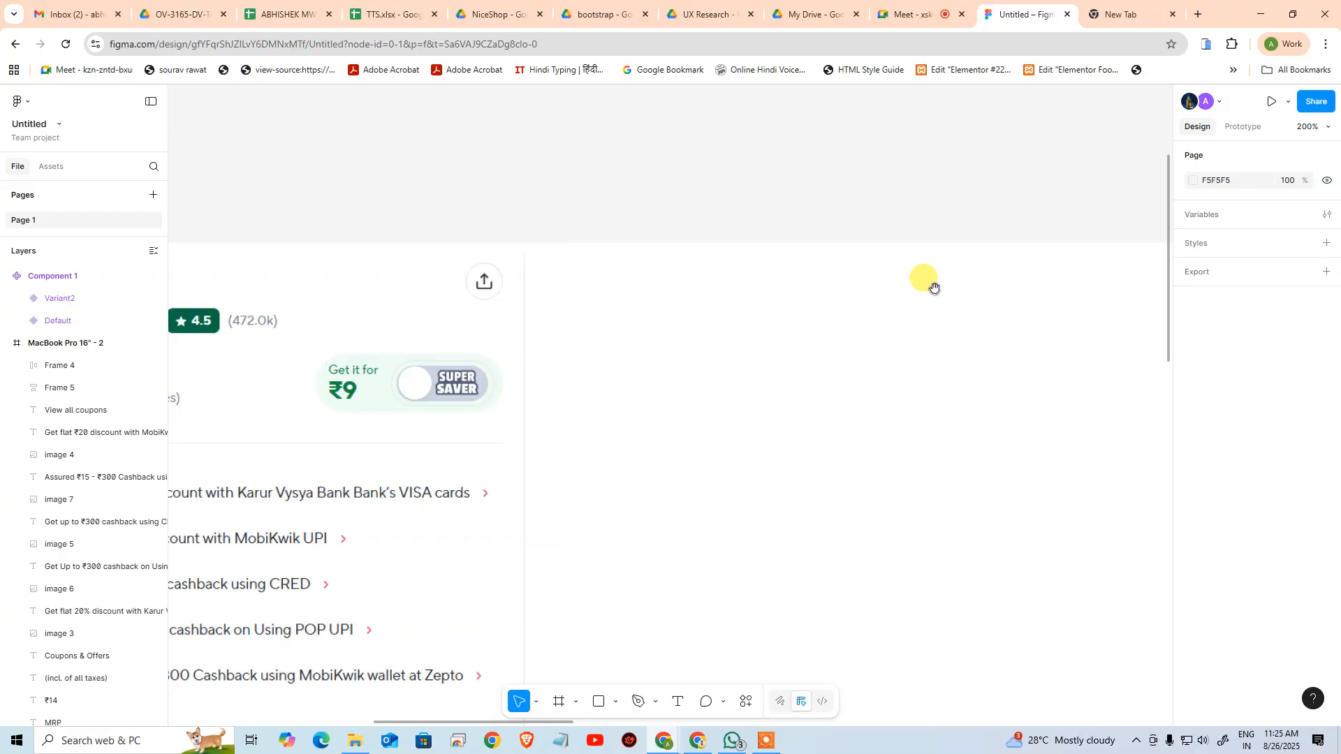
# Fill the second variant's pill with the page's green colour 079761
pyautogui.moveTo(1033, 105); pyautogui.dragTo(792, 399)
pyautogui.scroll(3, 793, 398)
pyautogui.hscroll(-4, 792, 398)
pyautogui.click(568, 401)
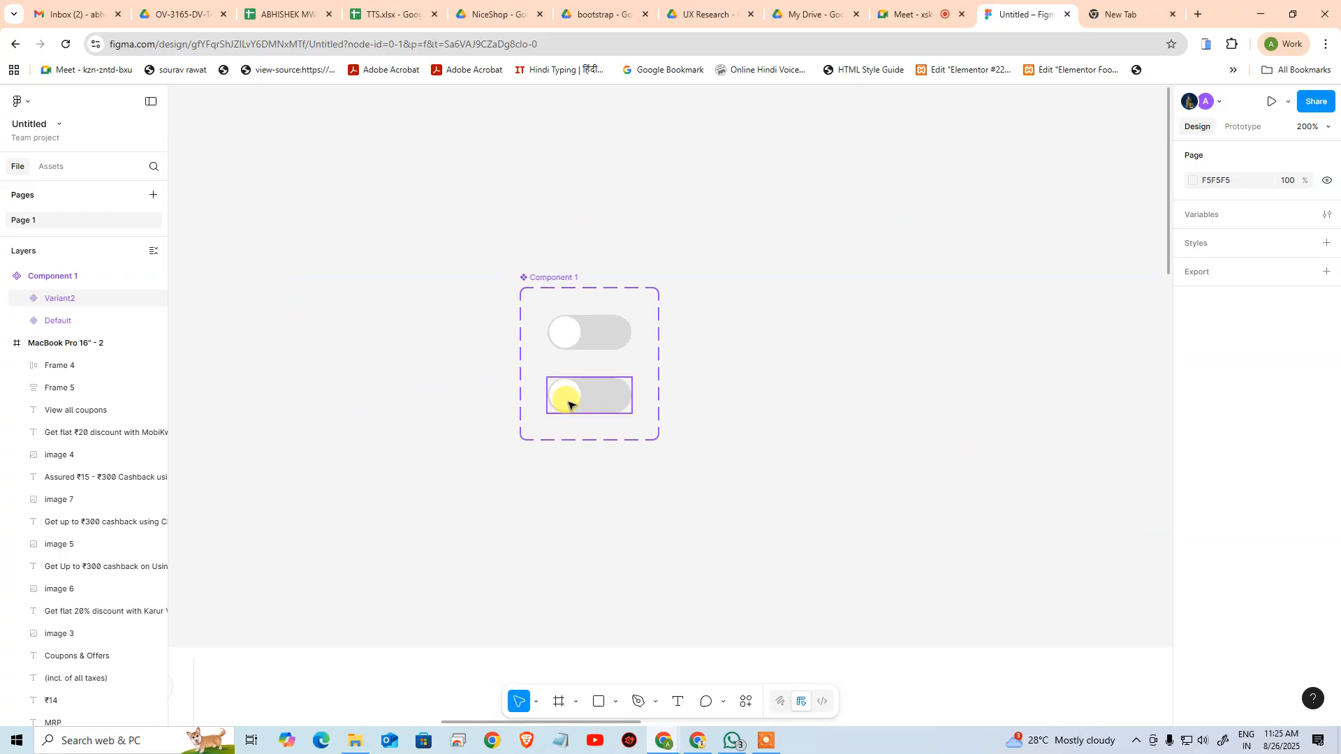
pyautogui.click(621, 400)
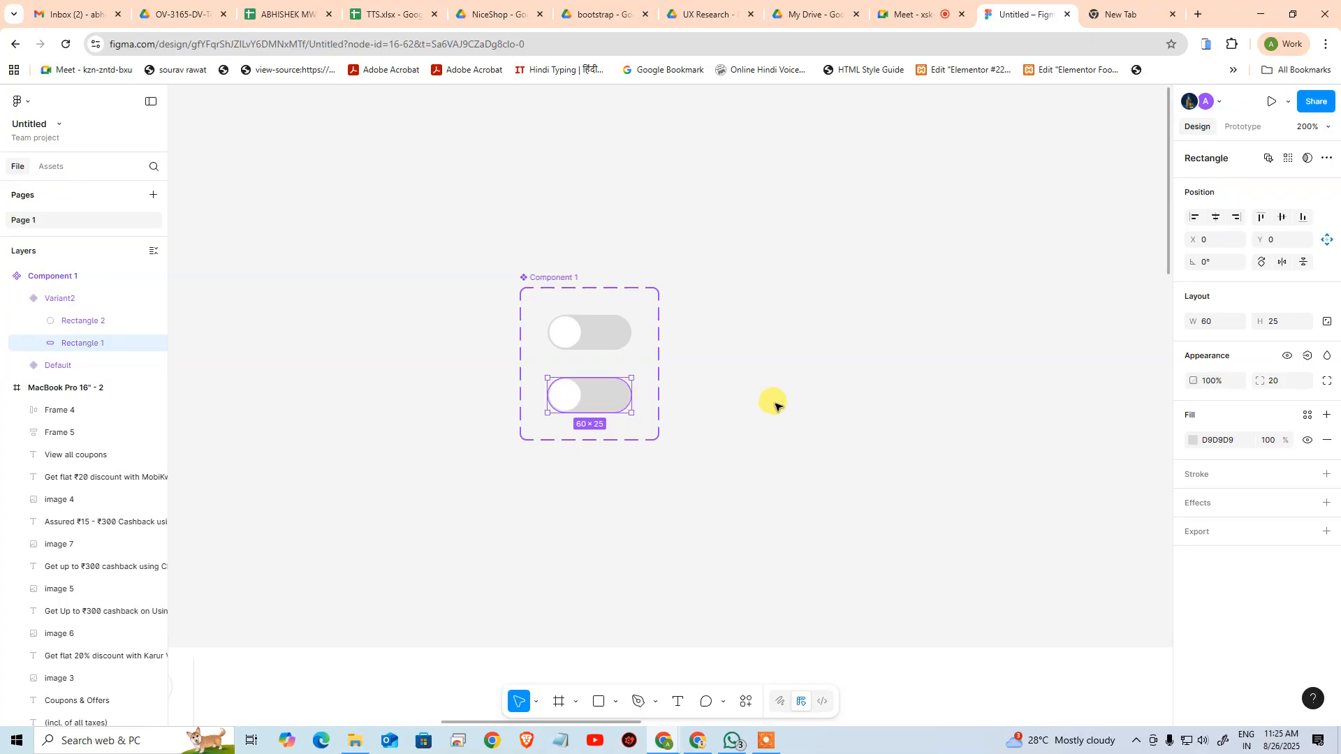
pyautogui.click(1195, 441)
pyautogui.click(1032, 595)
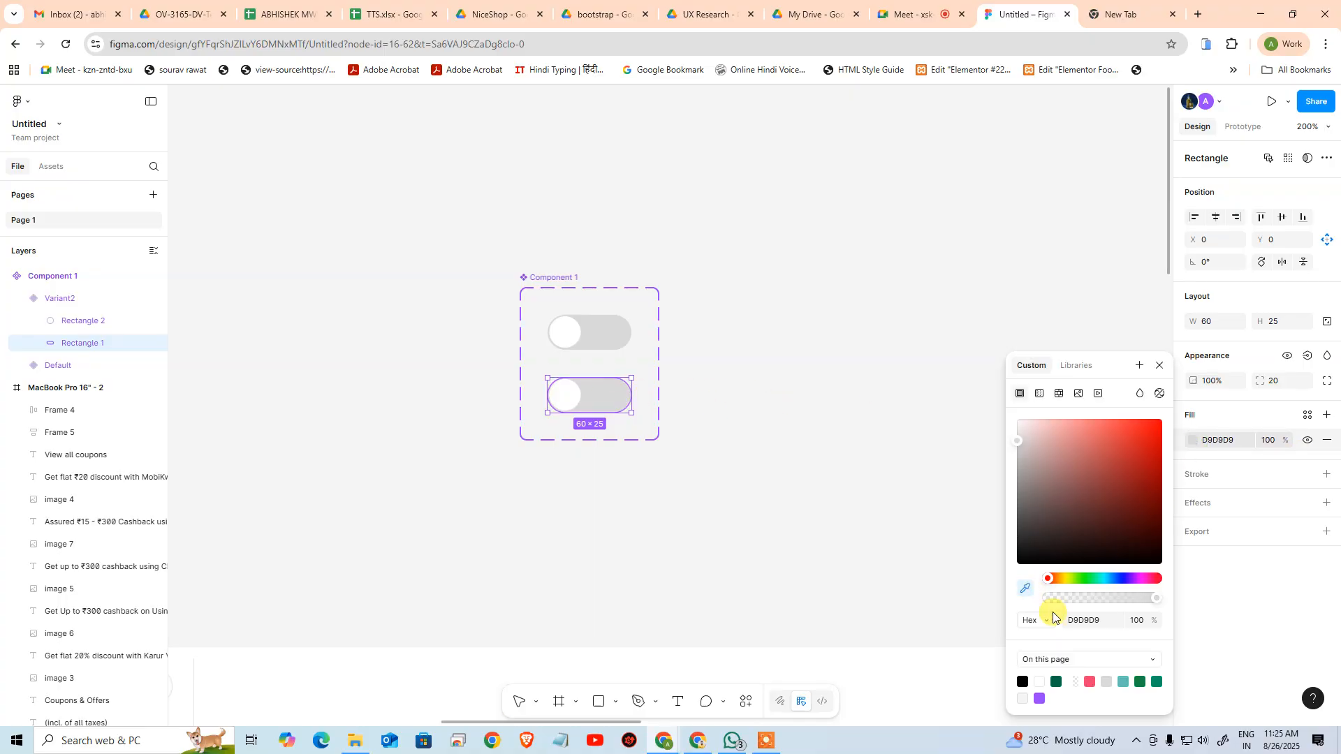
pyautogui.click(1056, 681)
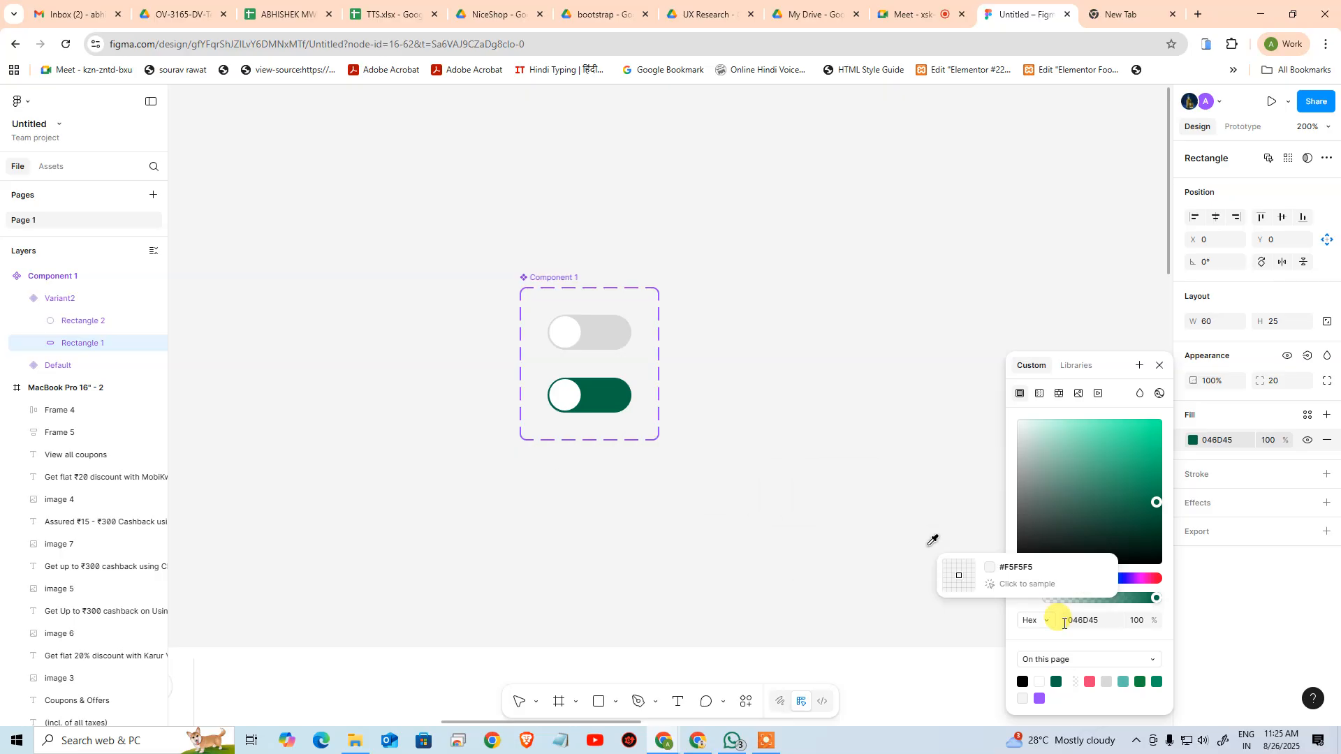
pyautogui.click(1140, 681)
pyautogui.click(1156, 681)
pyautogui.click(924, 587)
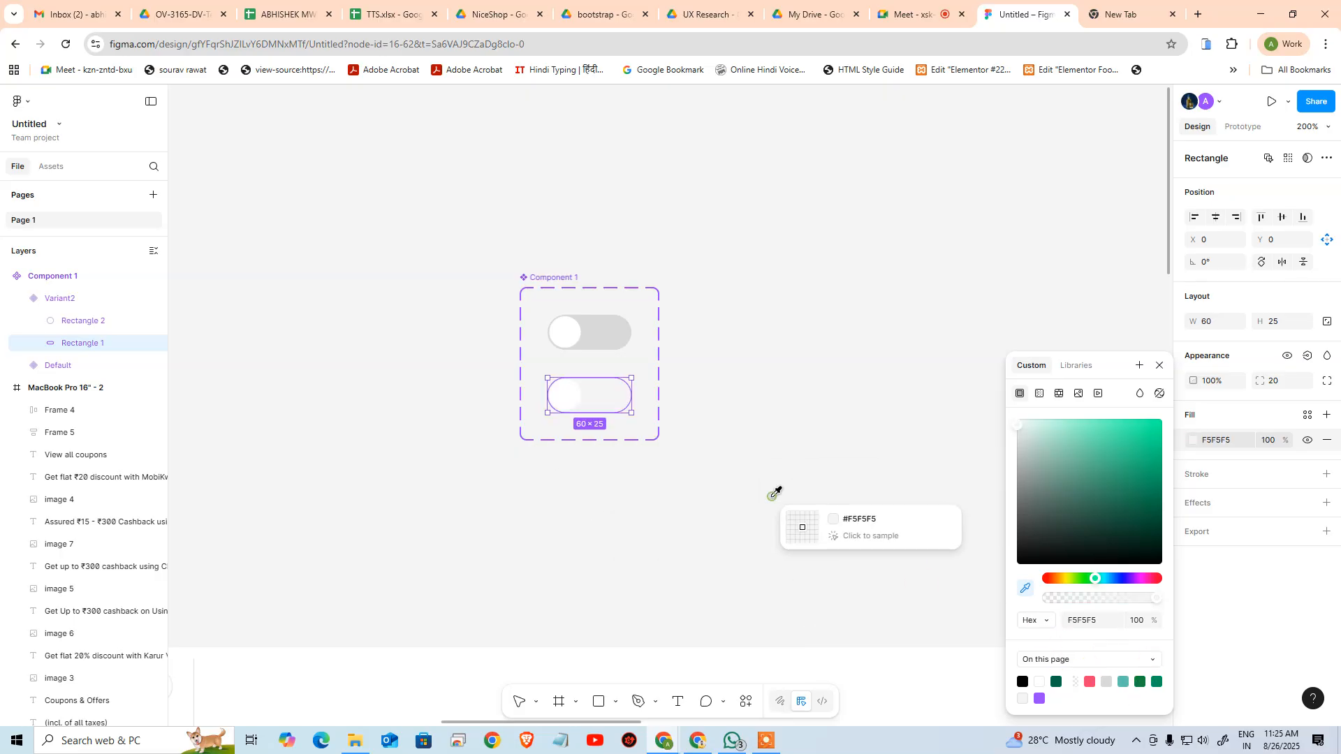
pyautogui.hotkey('ctrl', 'z')
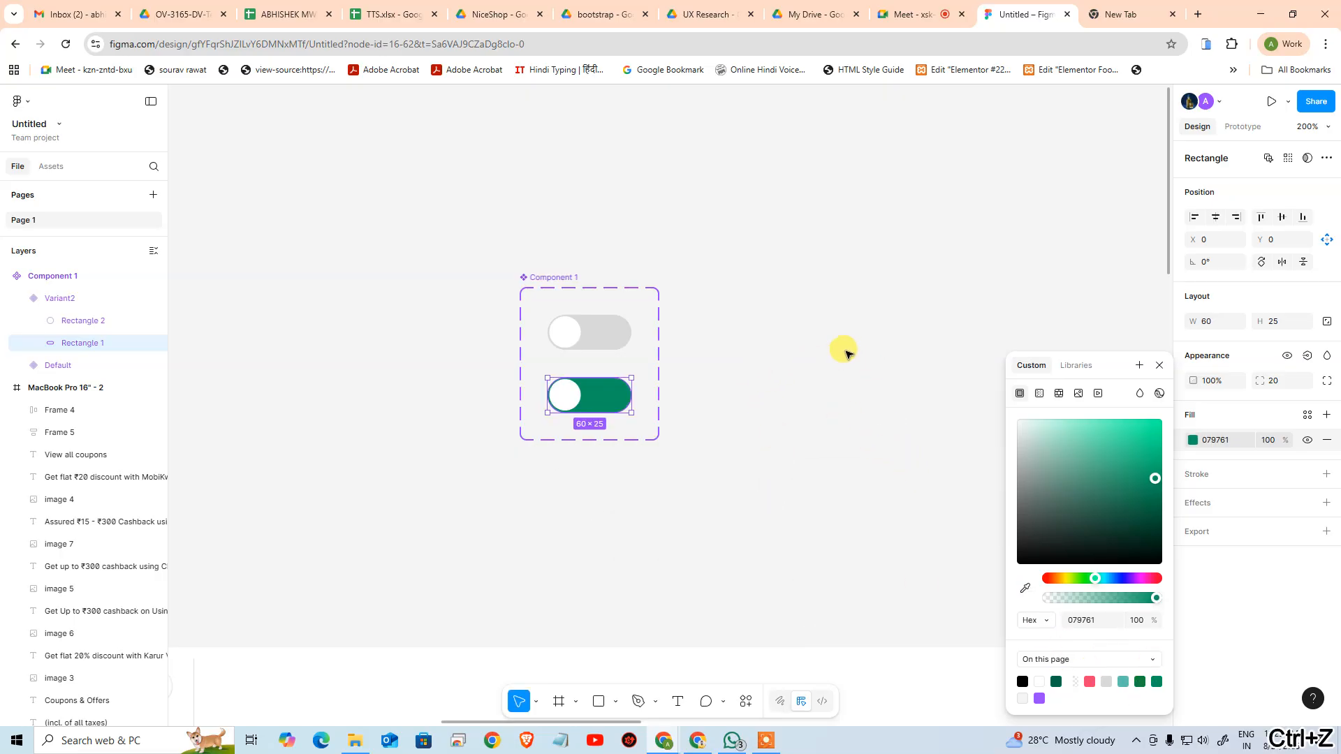
pyautogui.click(845, 350)
# Move the second variant's white circle to the right end of the green pill at X 37, Y 1
pyautogui.click(575, 403)
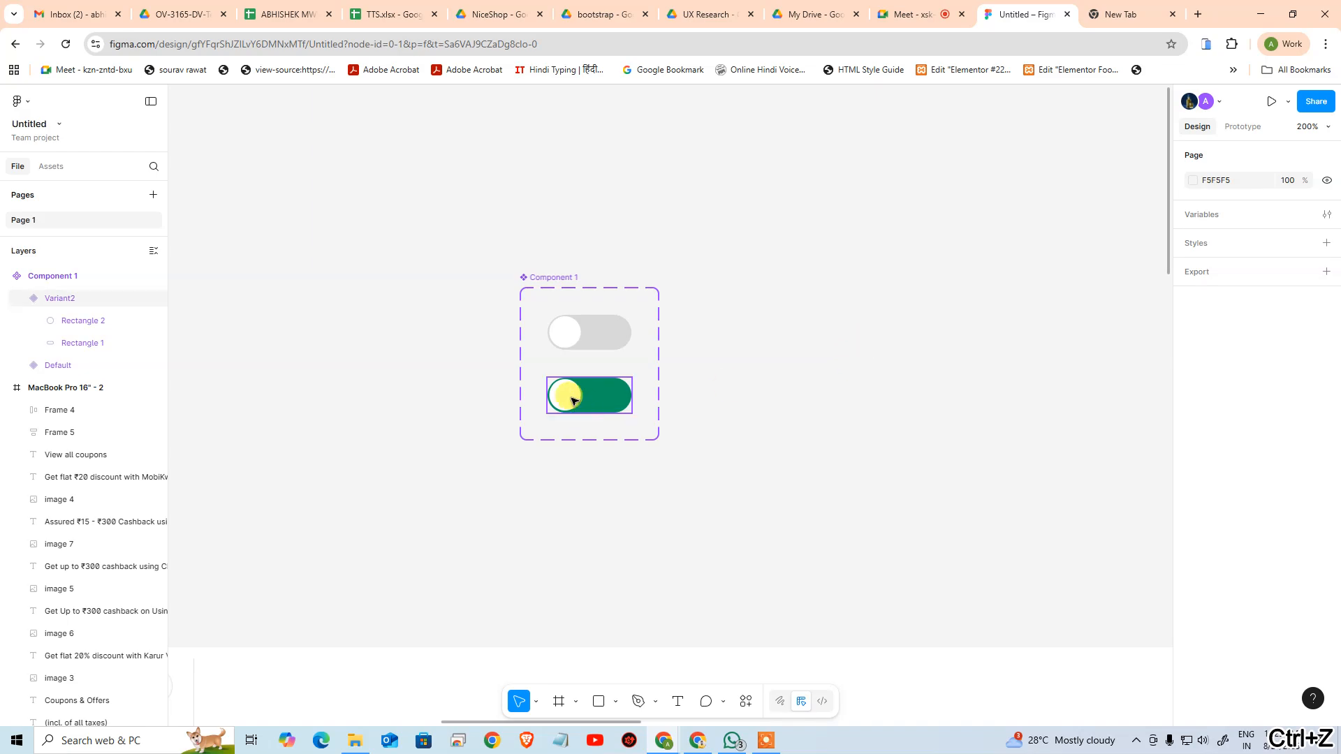
pyautogui.click(571, 401)
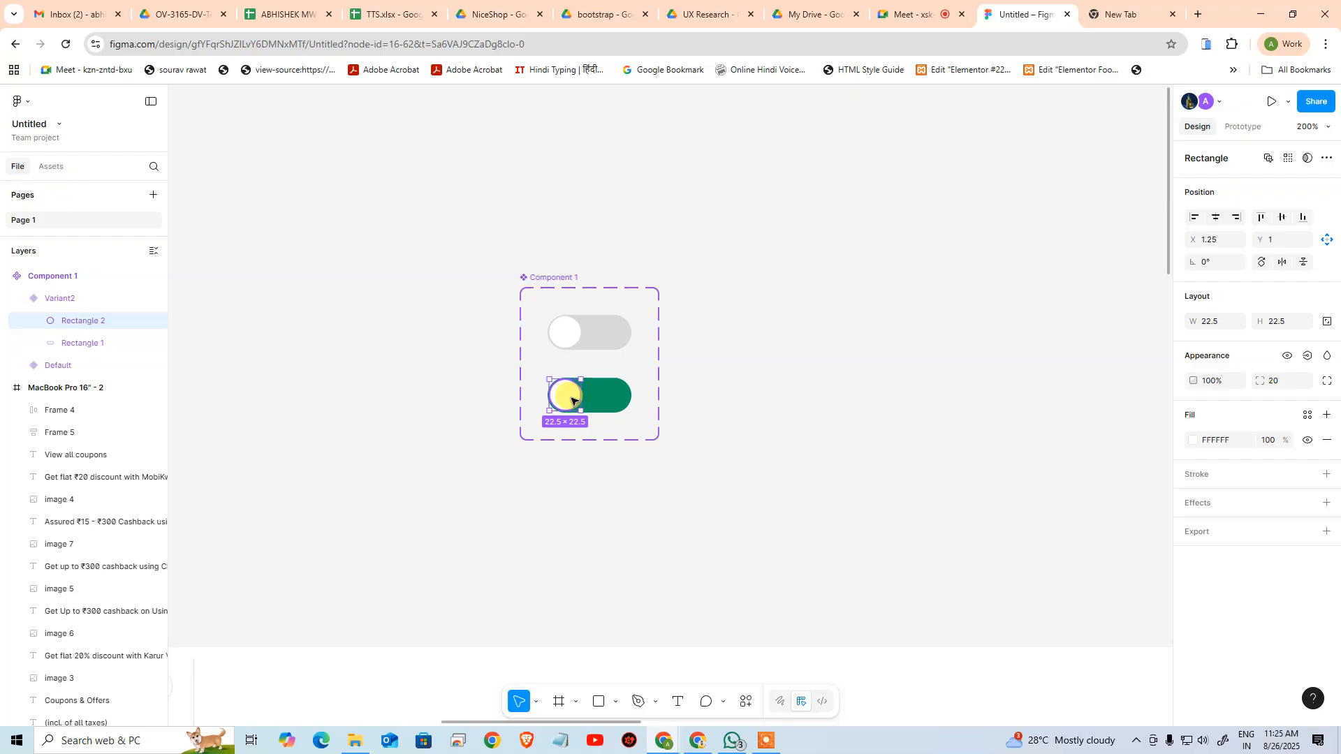
pyautogui.moveTo(572, 401); pyautogui.dragTo(620, 403)
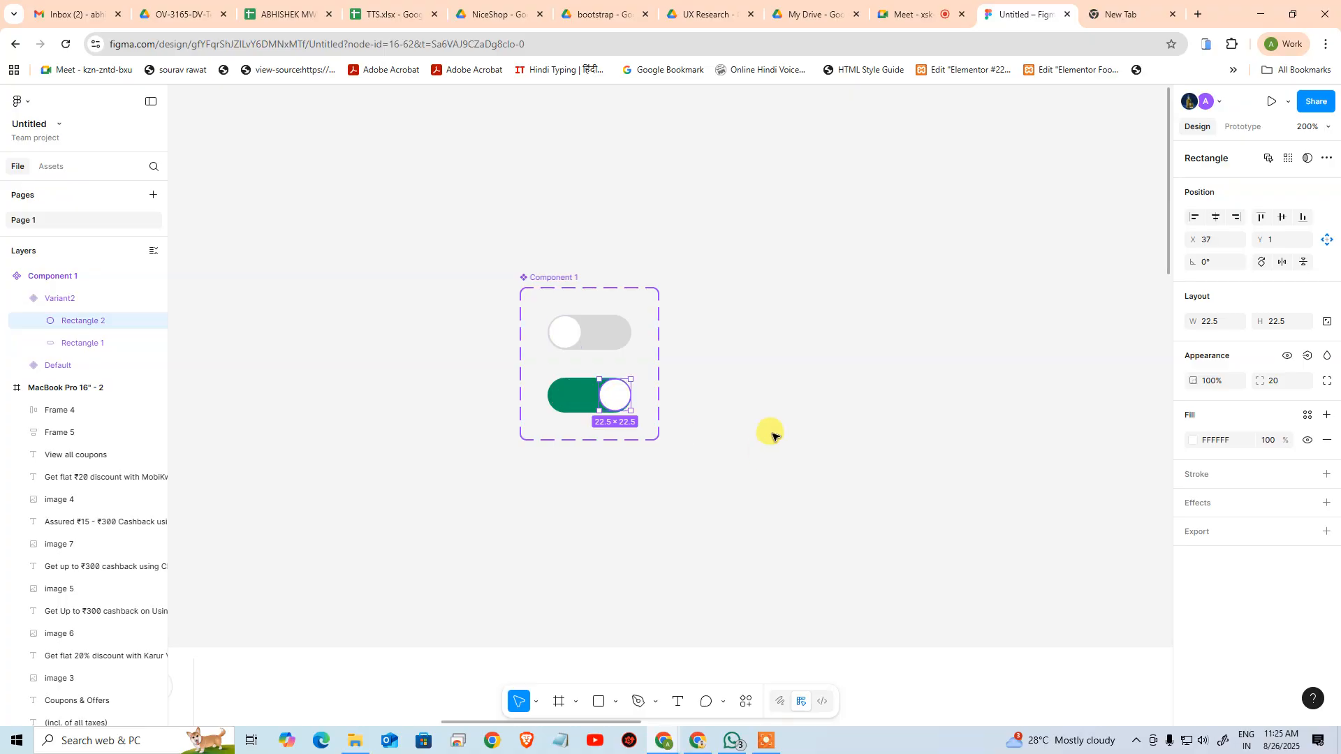
pyautogui.click(571, 395)
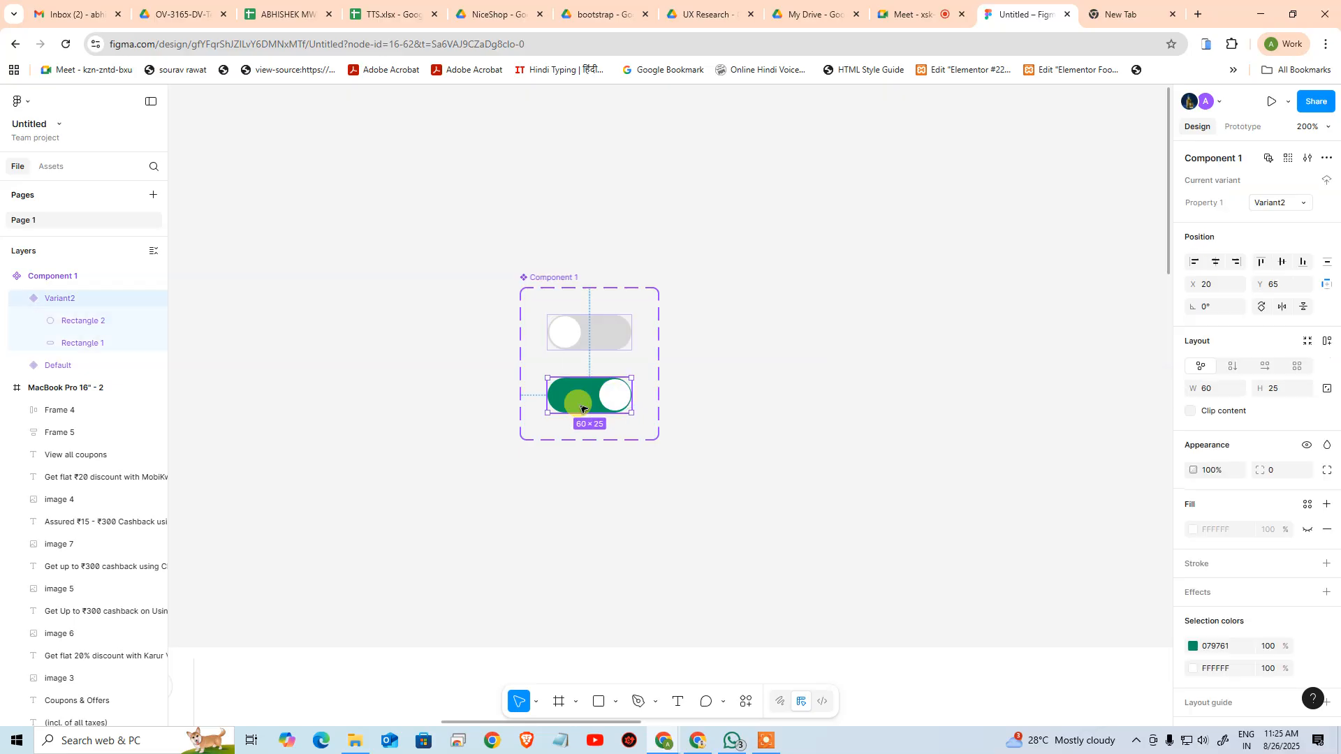
# Try to align the green second variant to the right edge of the component set, then undo the alignment
pyautogui.click(1239, 261)
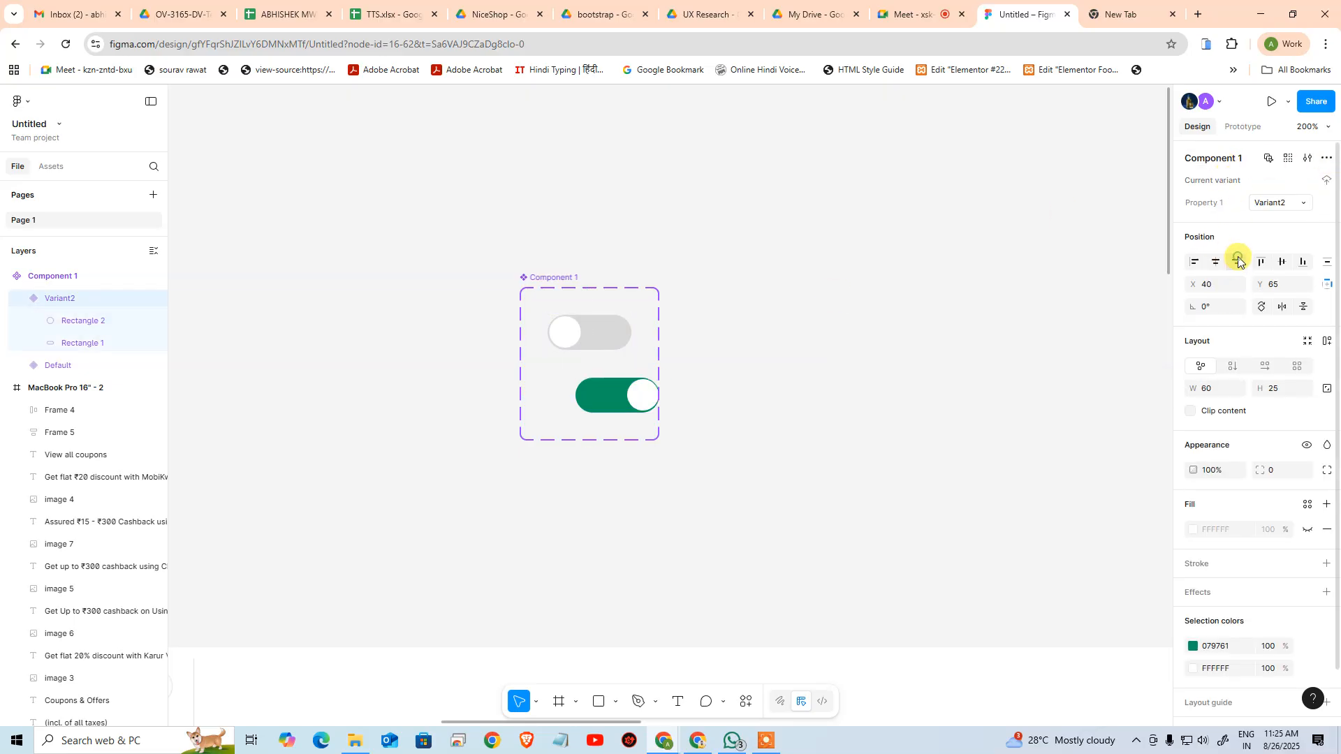
pyautogui.hotkey('ctrl', 'z')
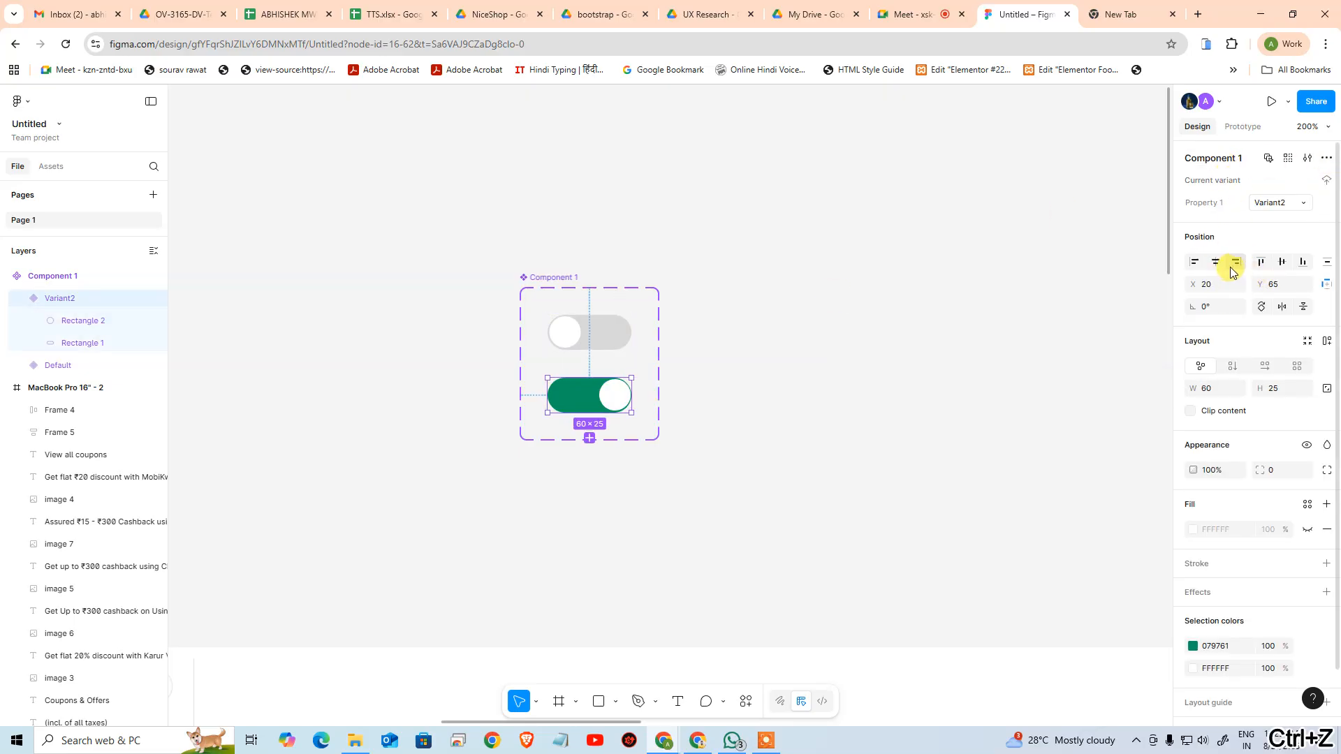
pyautogui.click(723, 429)
pyautogui.click(614, 403)
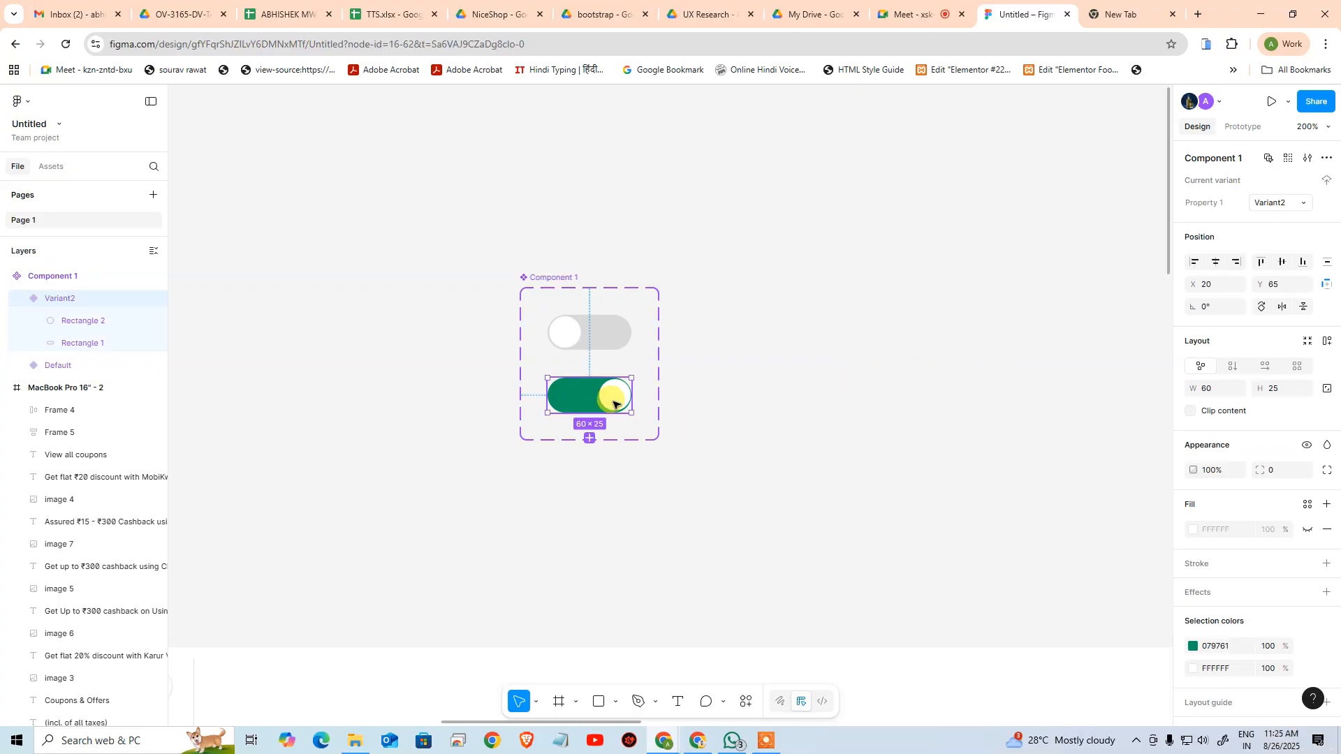
pyautogui.click(615, 403)
pyautogui.click(591, 403)
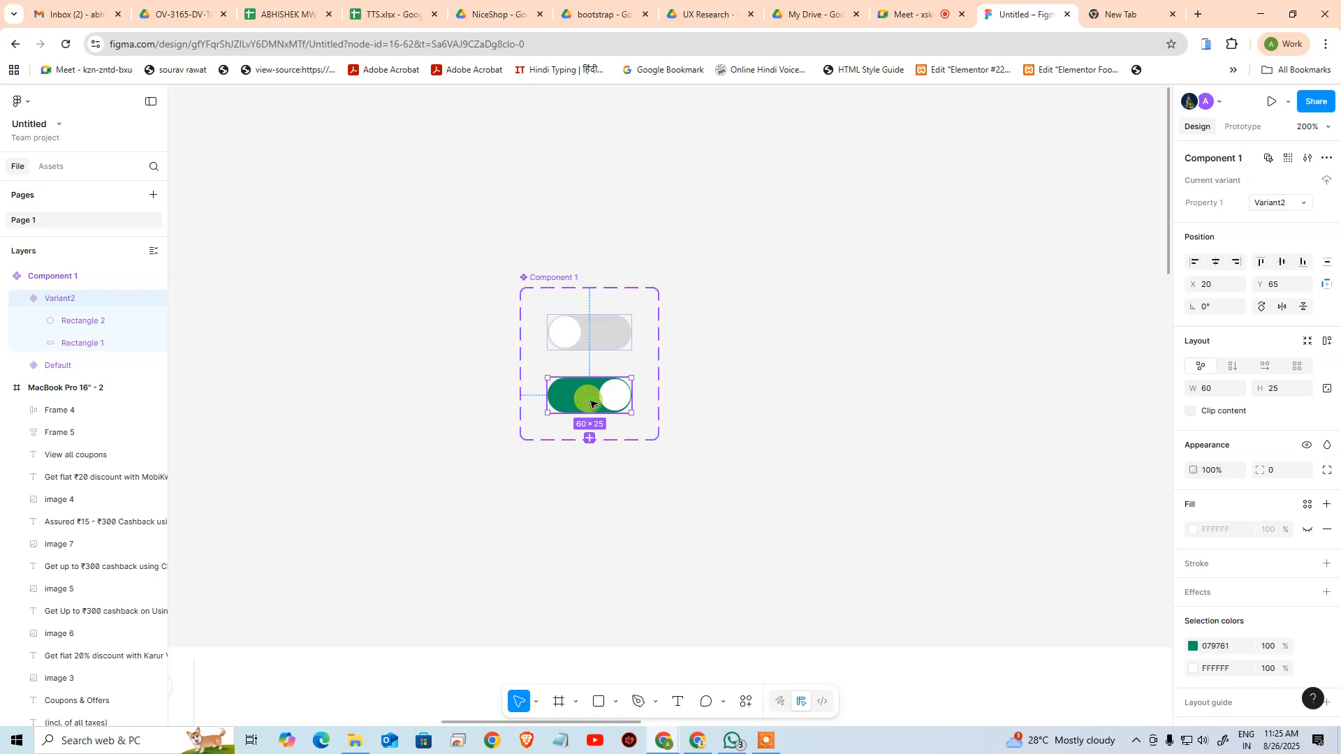
pyautogui.click(1241, 266)
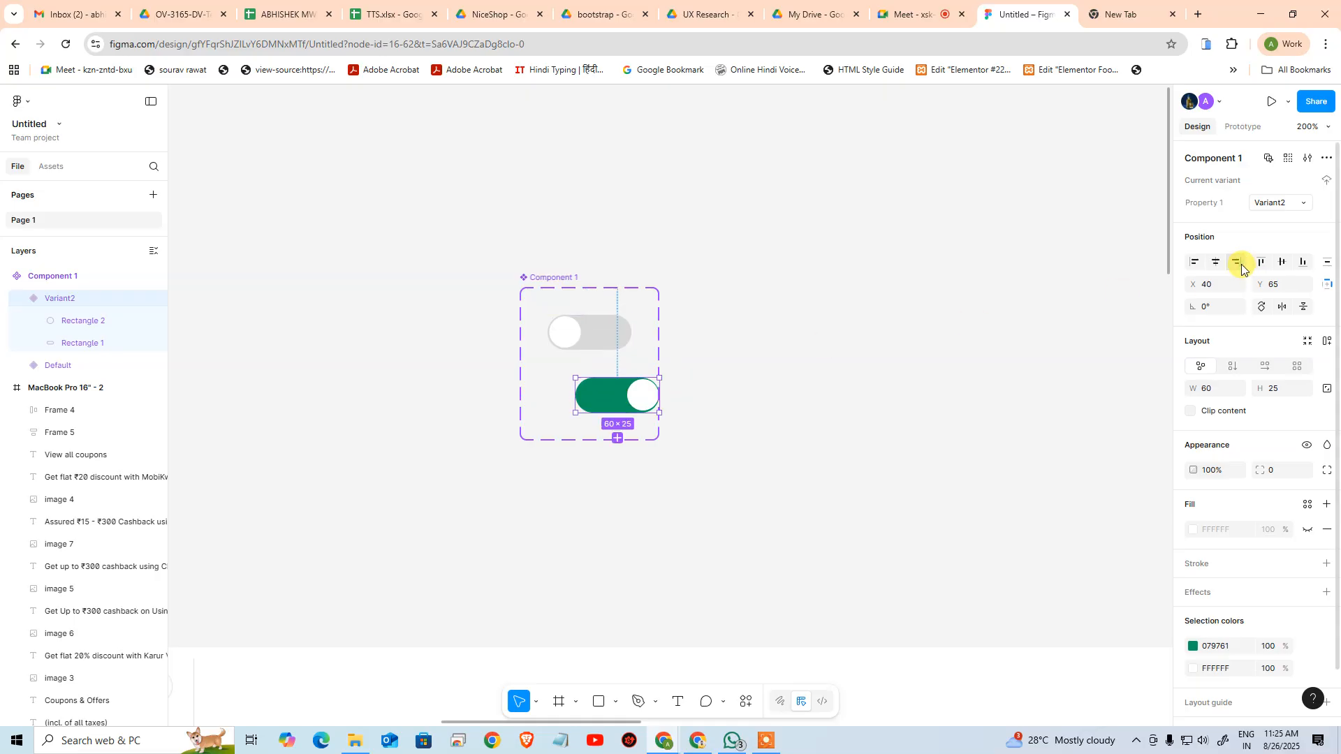
pyautogui.hotkey('ctrl', 'z')
pyautogui.click(595, 476)
# Set the X position of the white circle in the green variant to 36.25
pyautogui.click(623, 401)
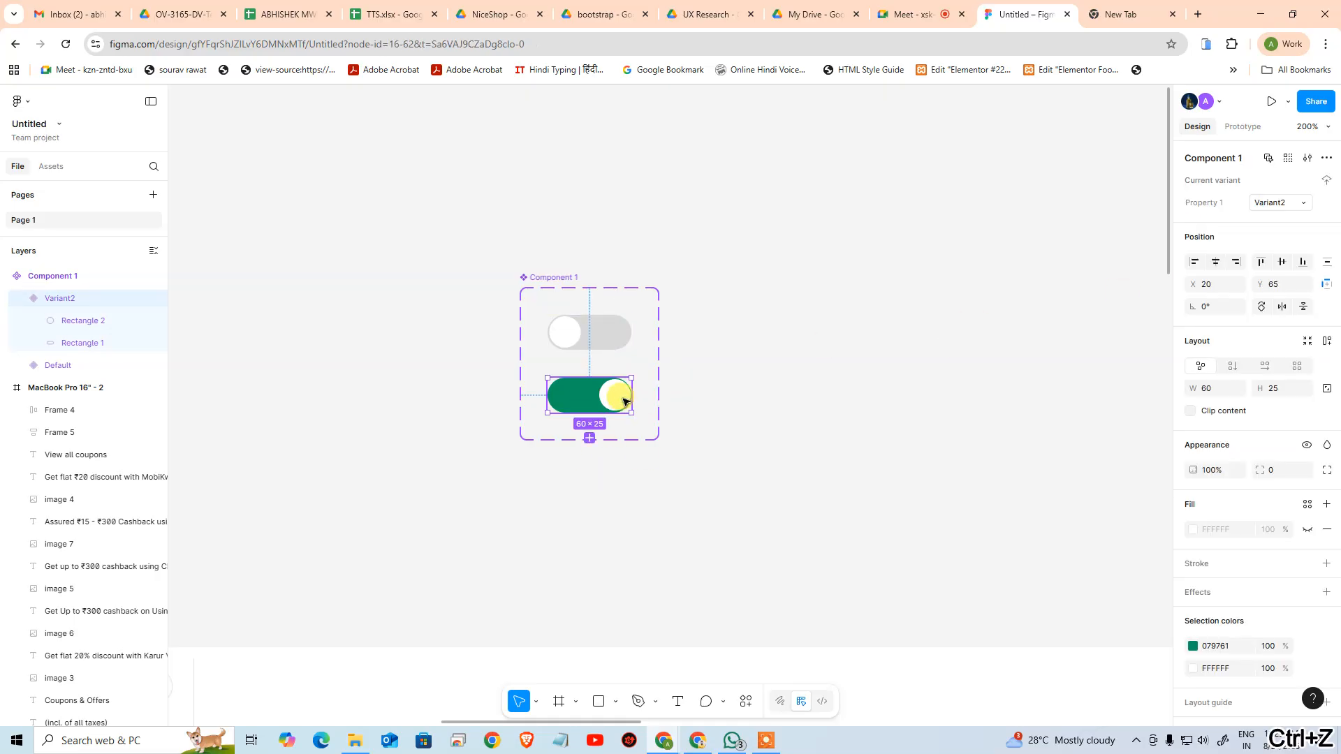
pyautogui.click(618, 398)
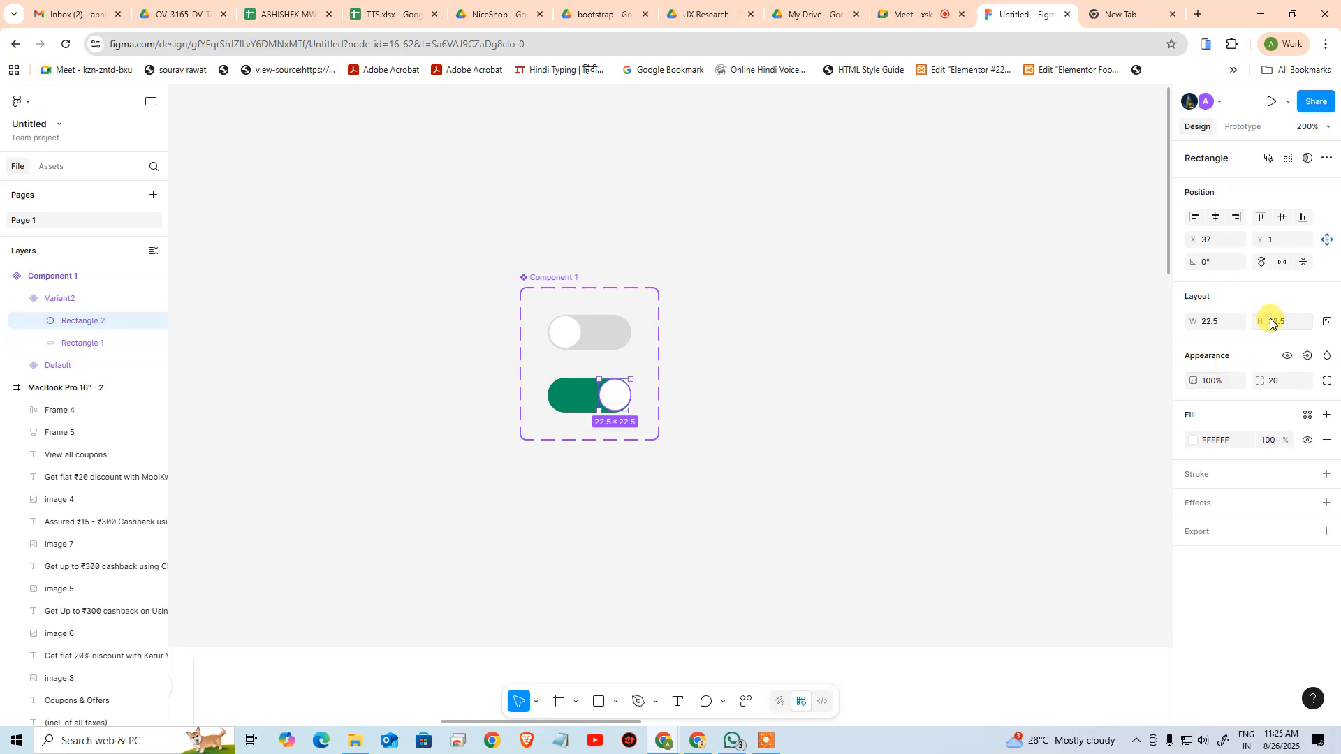
pyautogui.click(1229, 241)
pyautogui.click(1242, 247)
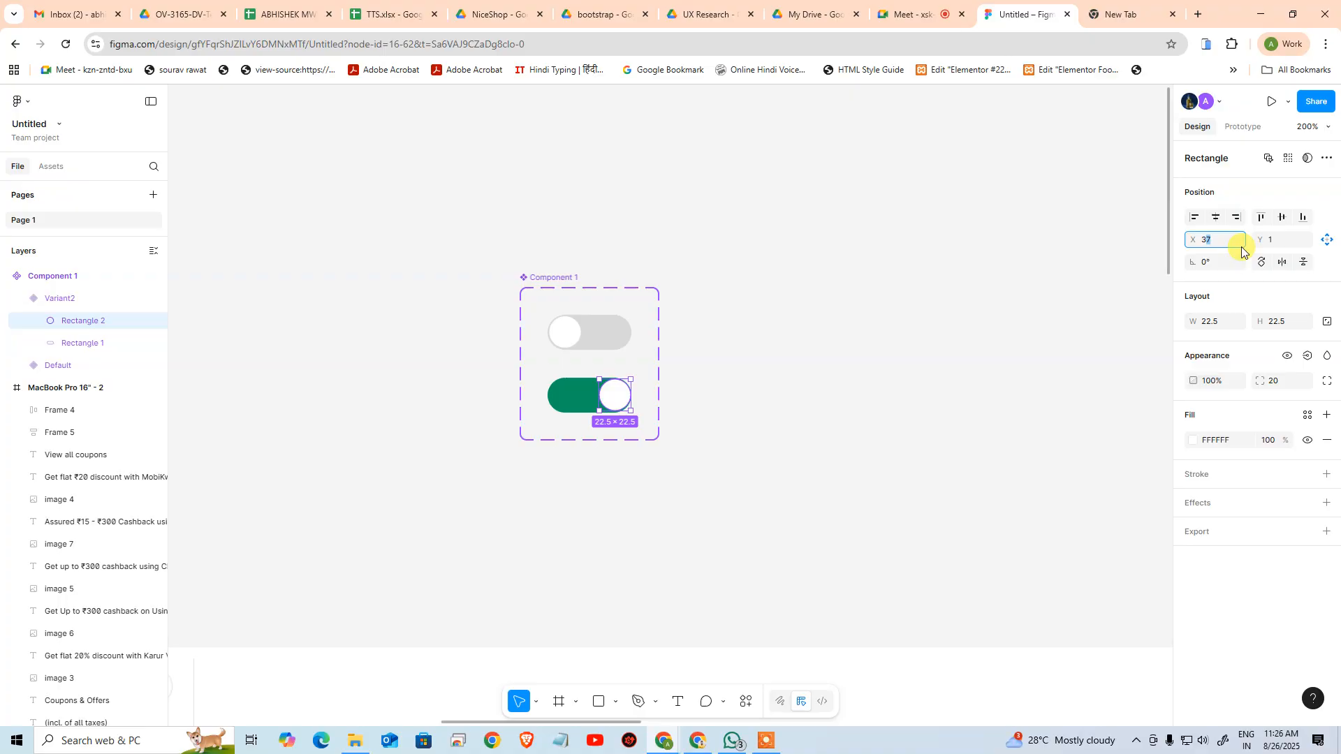
pyautogui.press('Return')
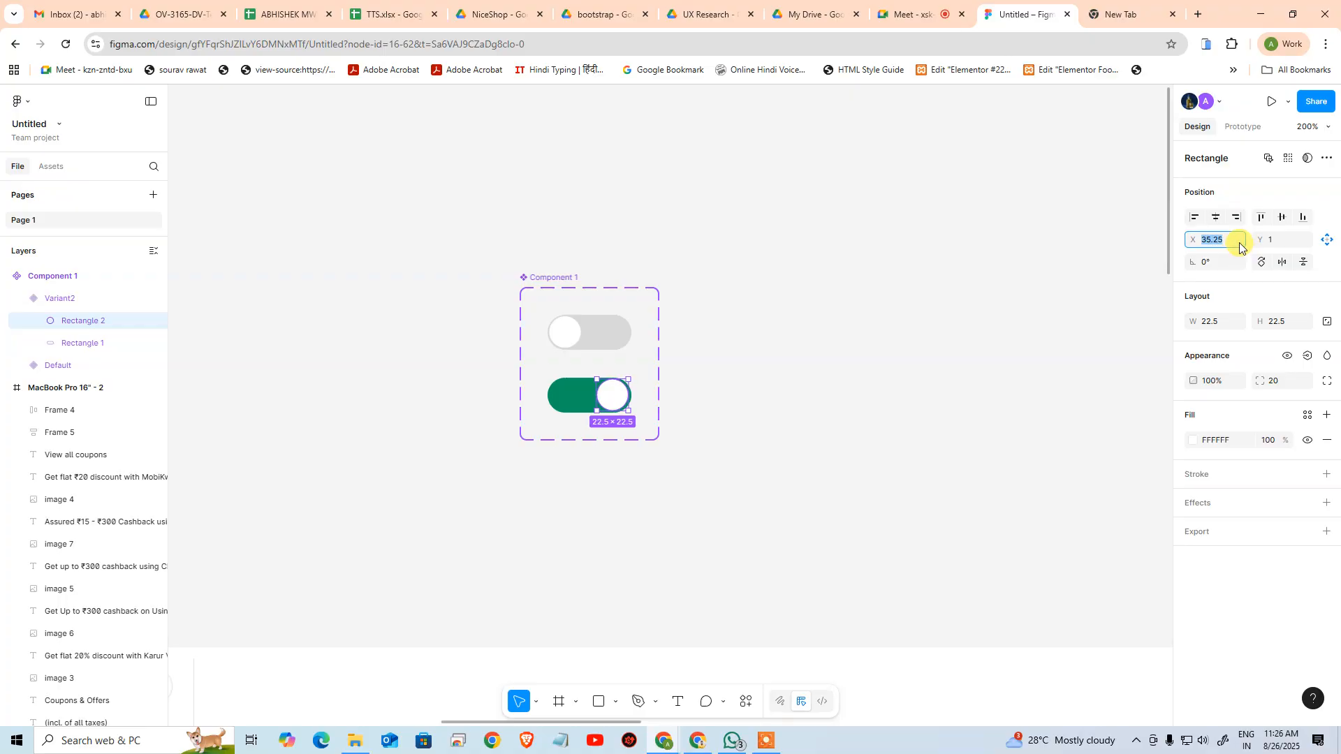
pyautogui.write('6')
pyautogui.press('Return')
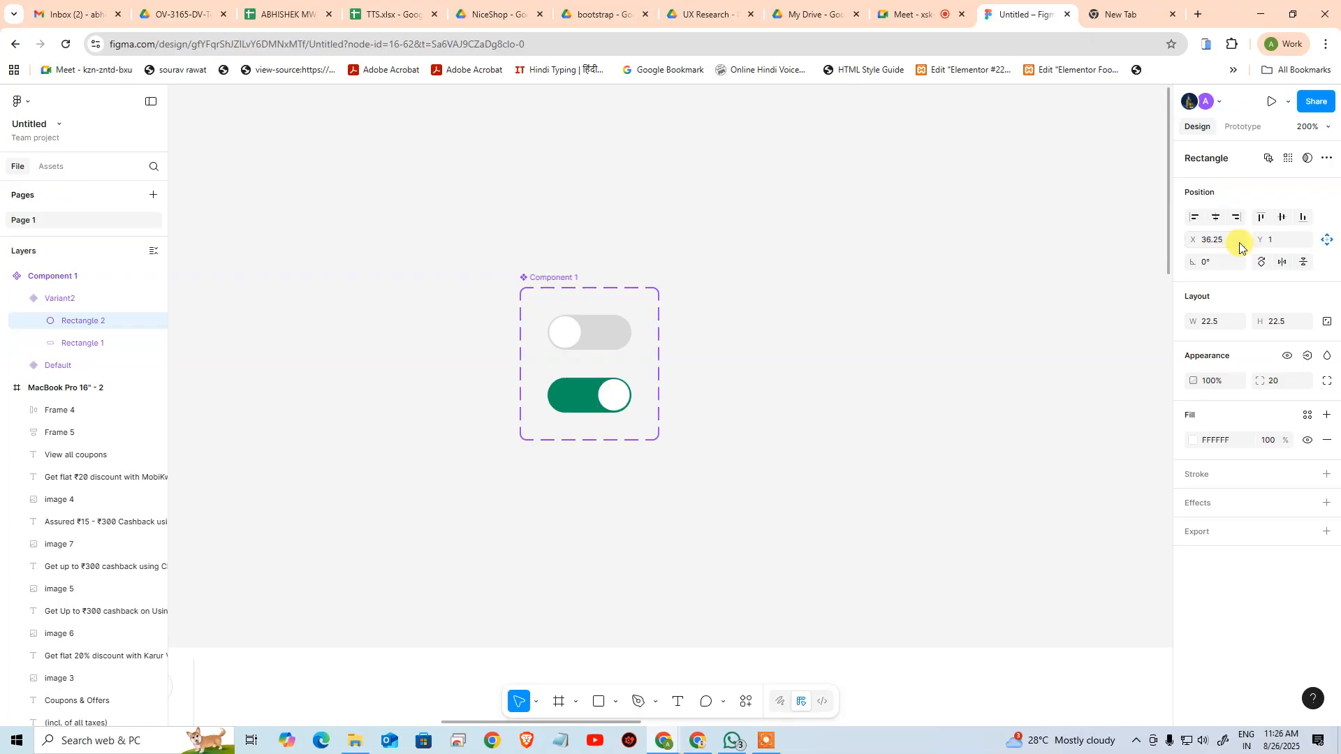
pyautogui.click(922, 440)
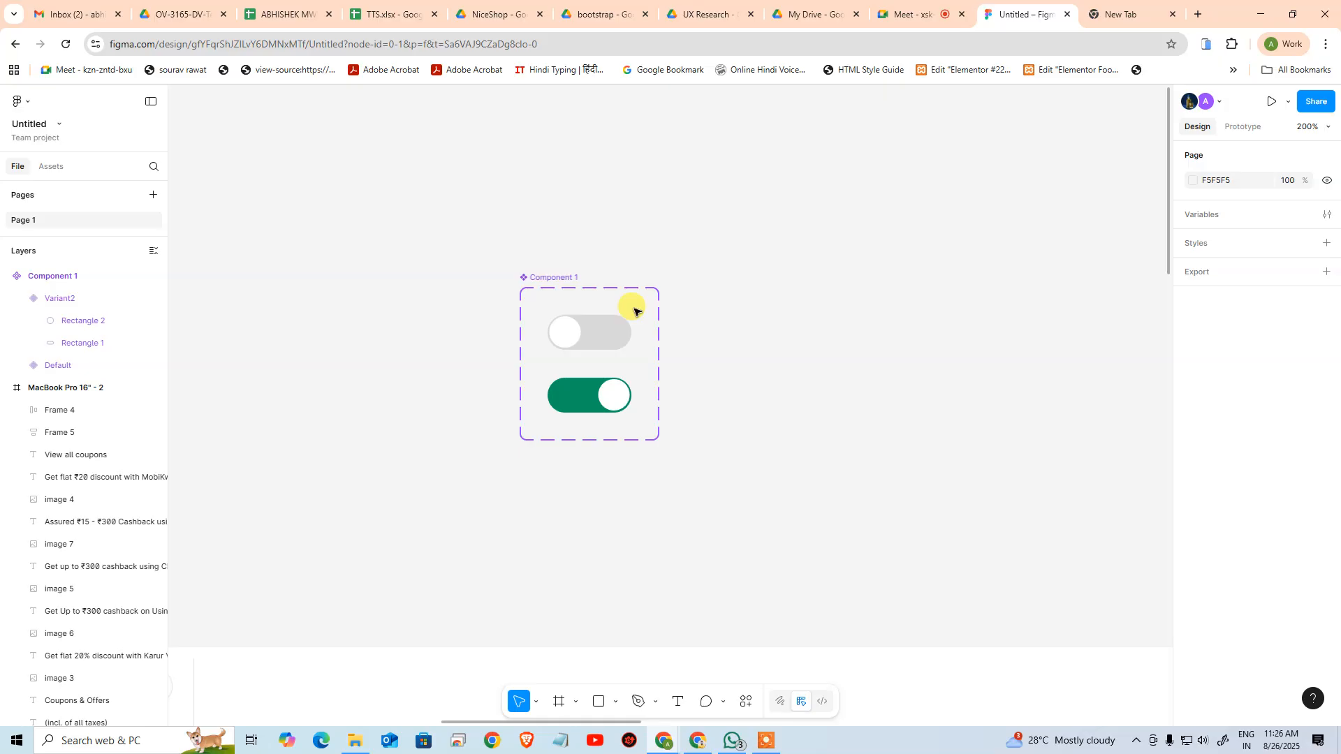
# Check the Super Saver toggle on the Zepto coriander page, then return to the Figma file
pyautogui.moveTo(1340, 27); pyautogui.dragTo(720, 32)
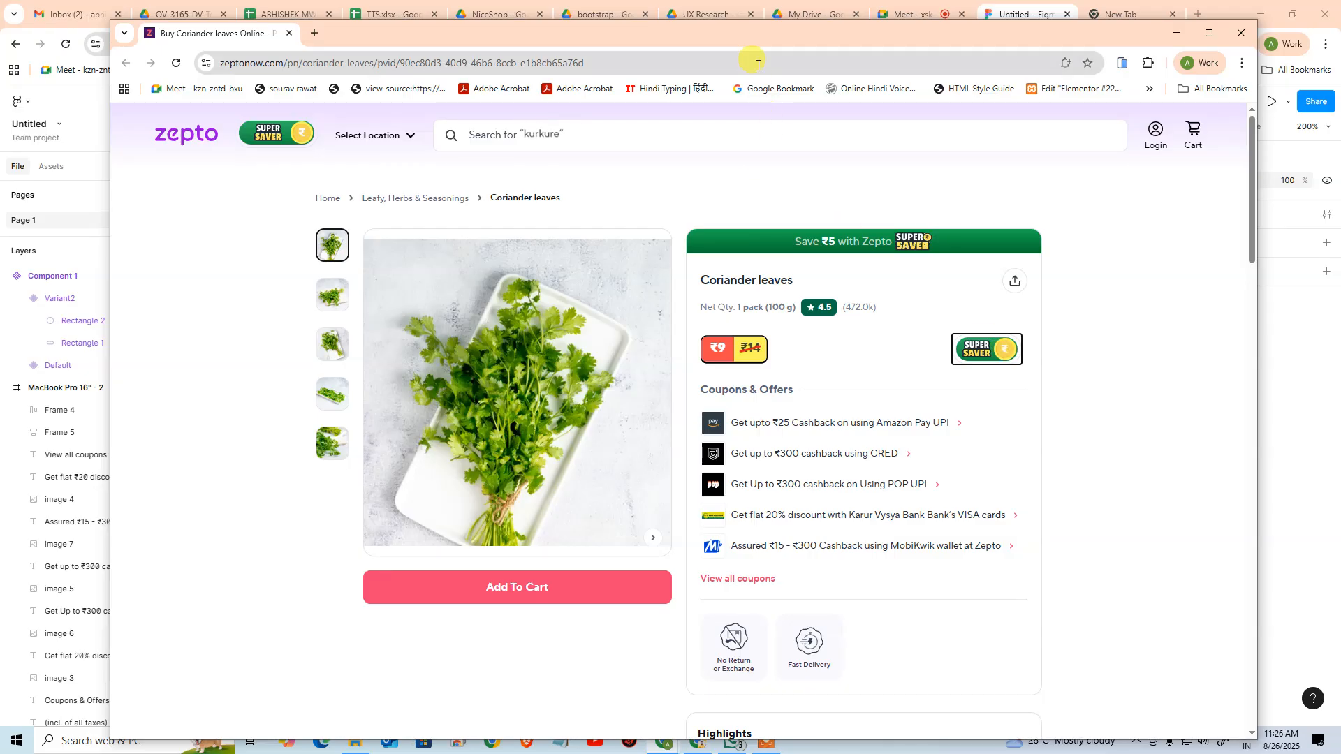
pyautogui.moveTo(758, 37); pyautogui.dragTo(1340, 185)
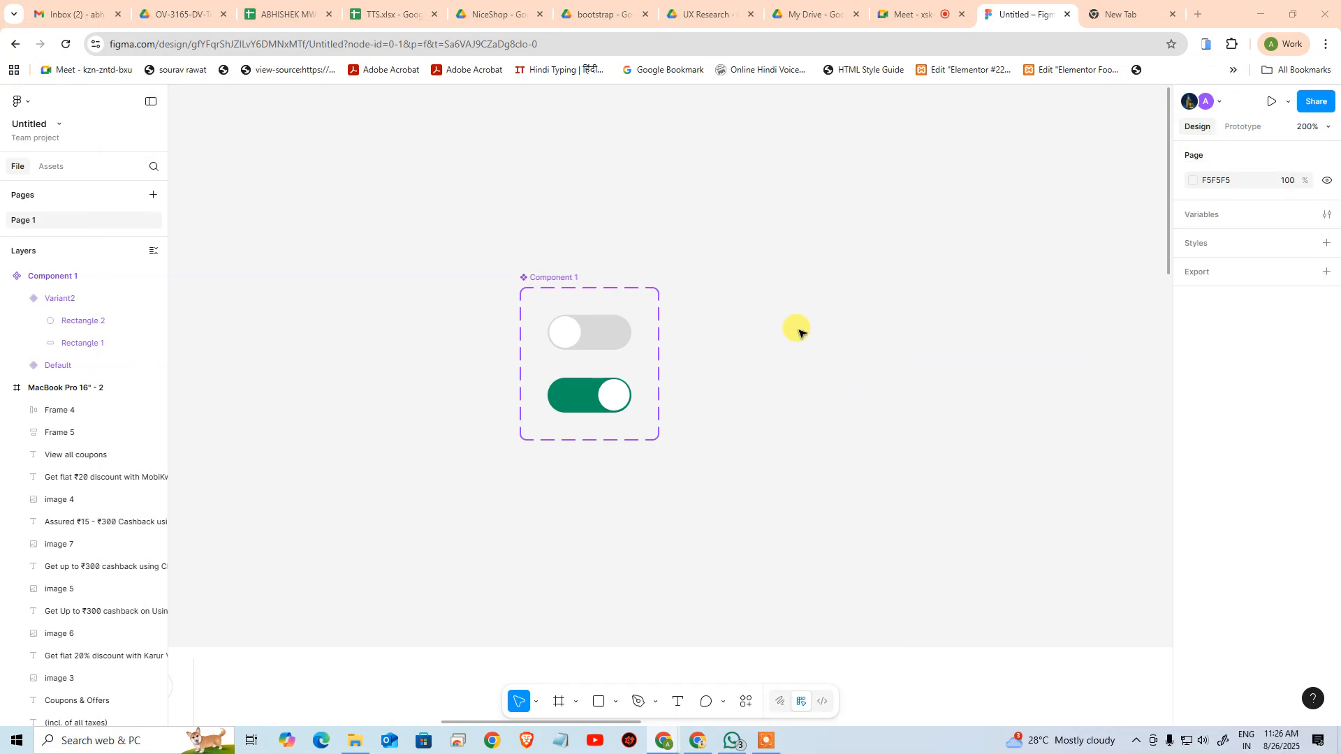
# Connect the grey default variant to Variant2 with an On click, Change to interaction using Smart animate
pyautogui.click(616, 337)
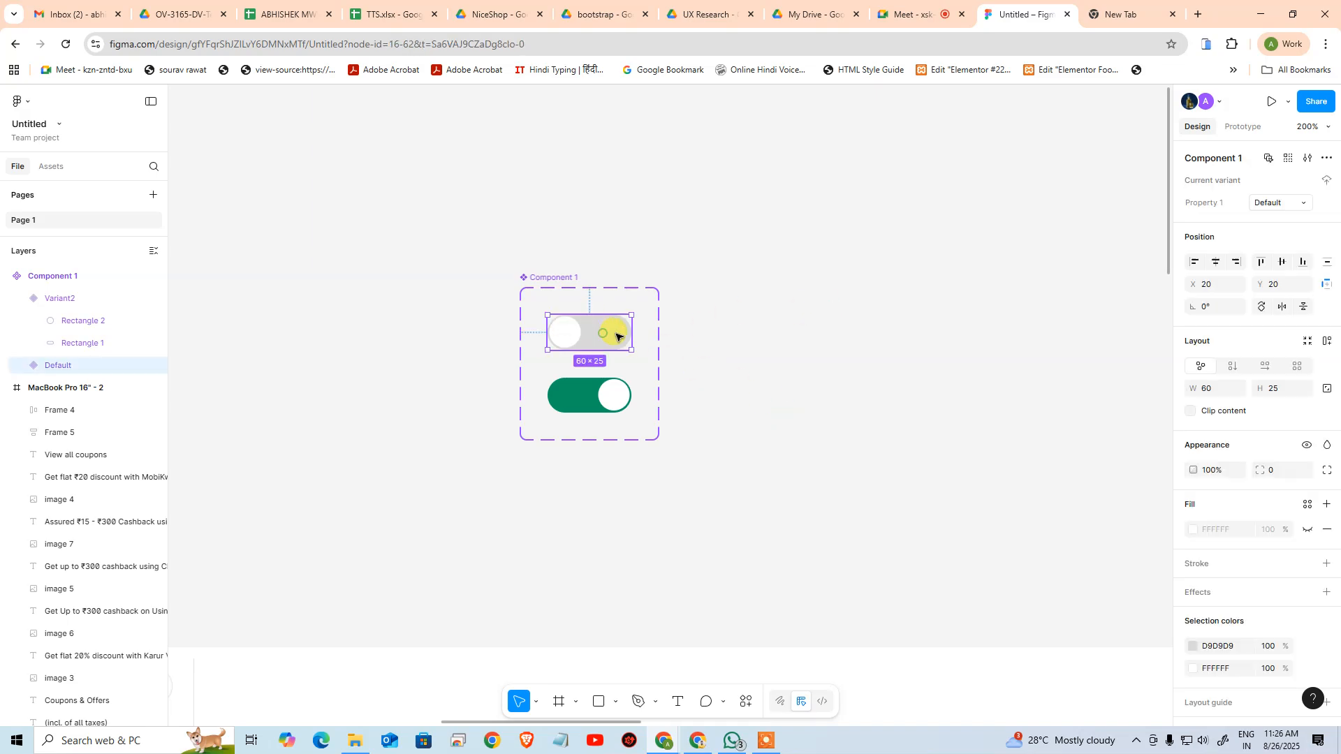
pyautogui.click(1242, 125)
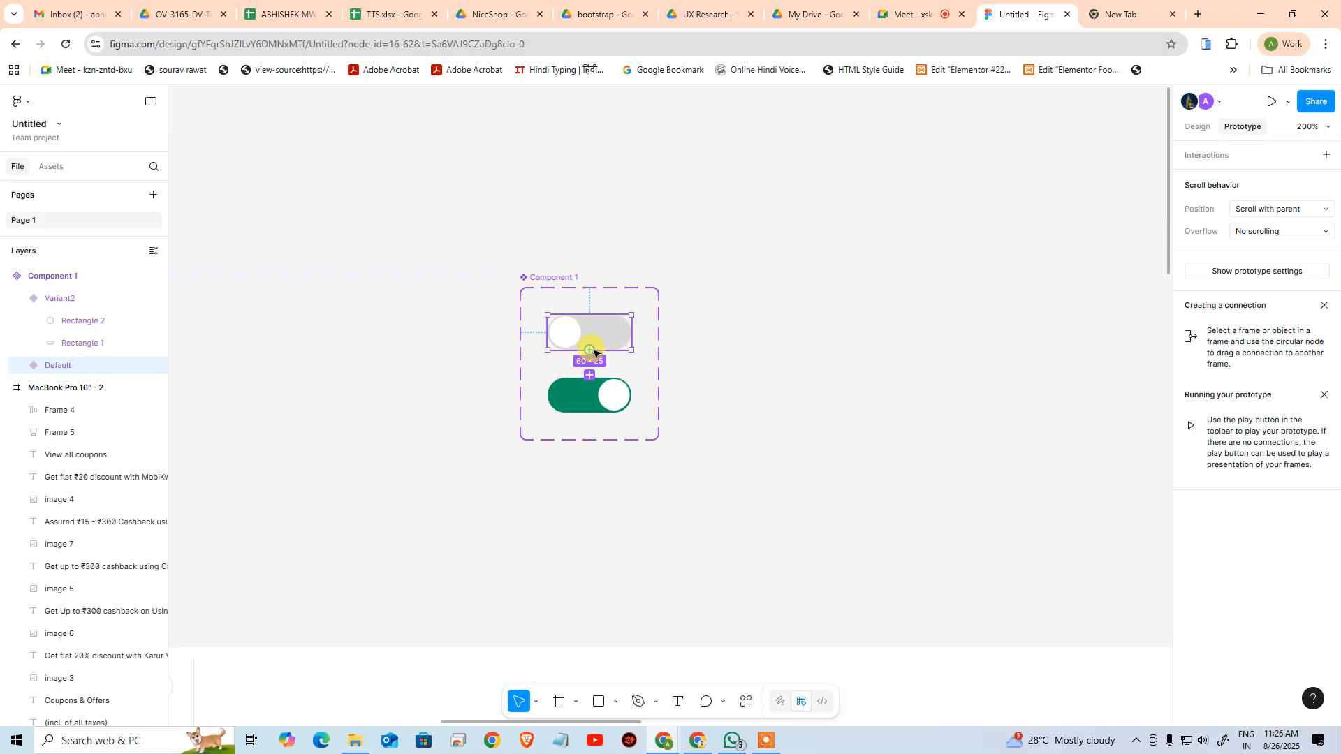
pyautogui.moveTo(593, 353); pyautogui.dragTo(613, 395)
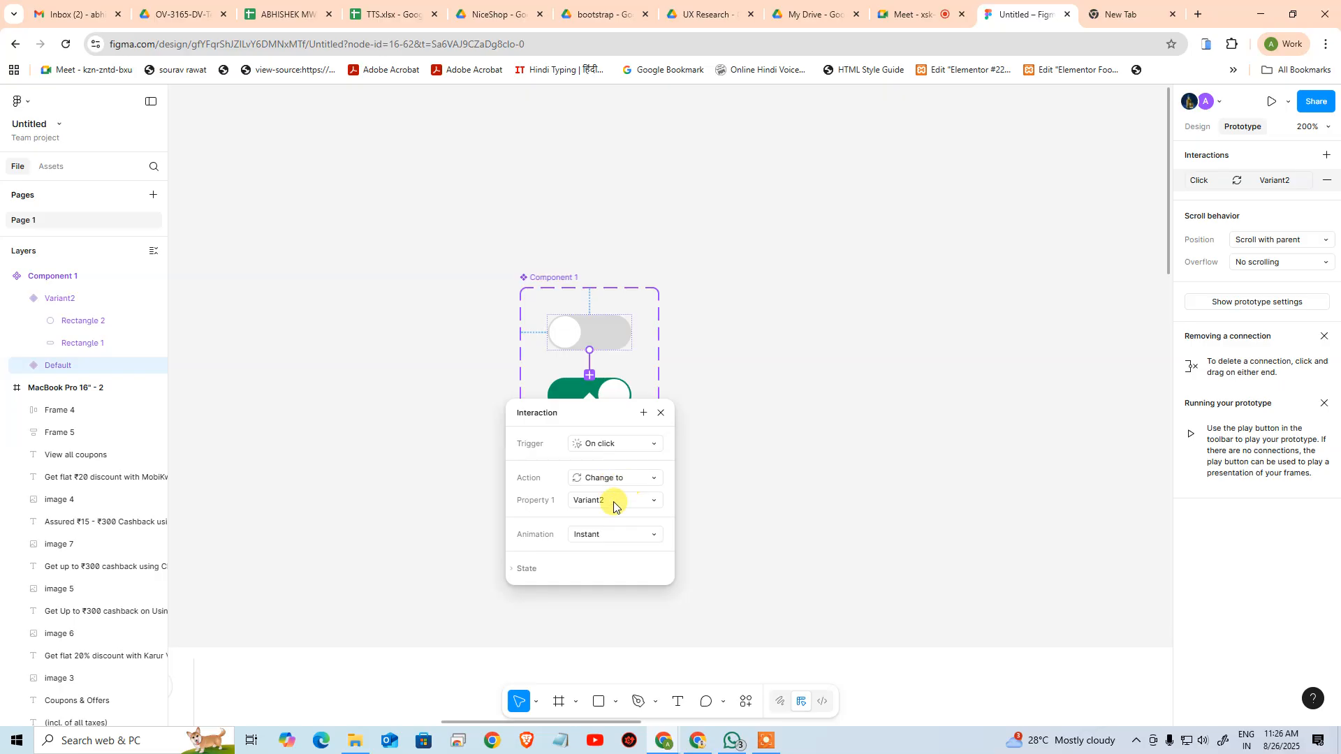
pyautogui.click(611, 535)
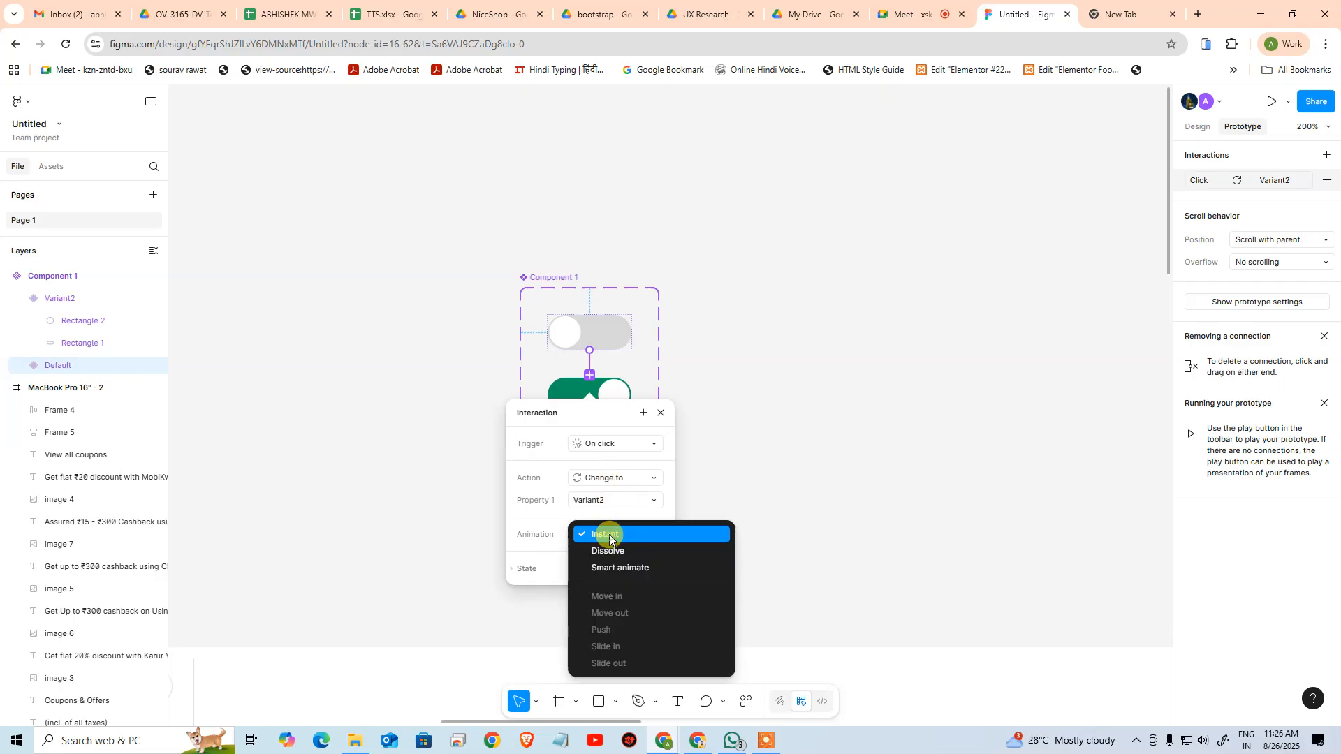
pyautogui.click(619, 569)
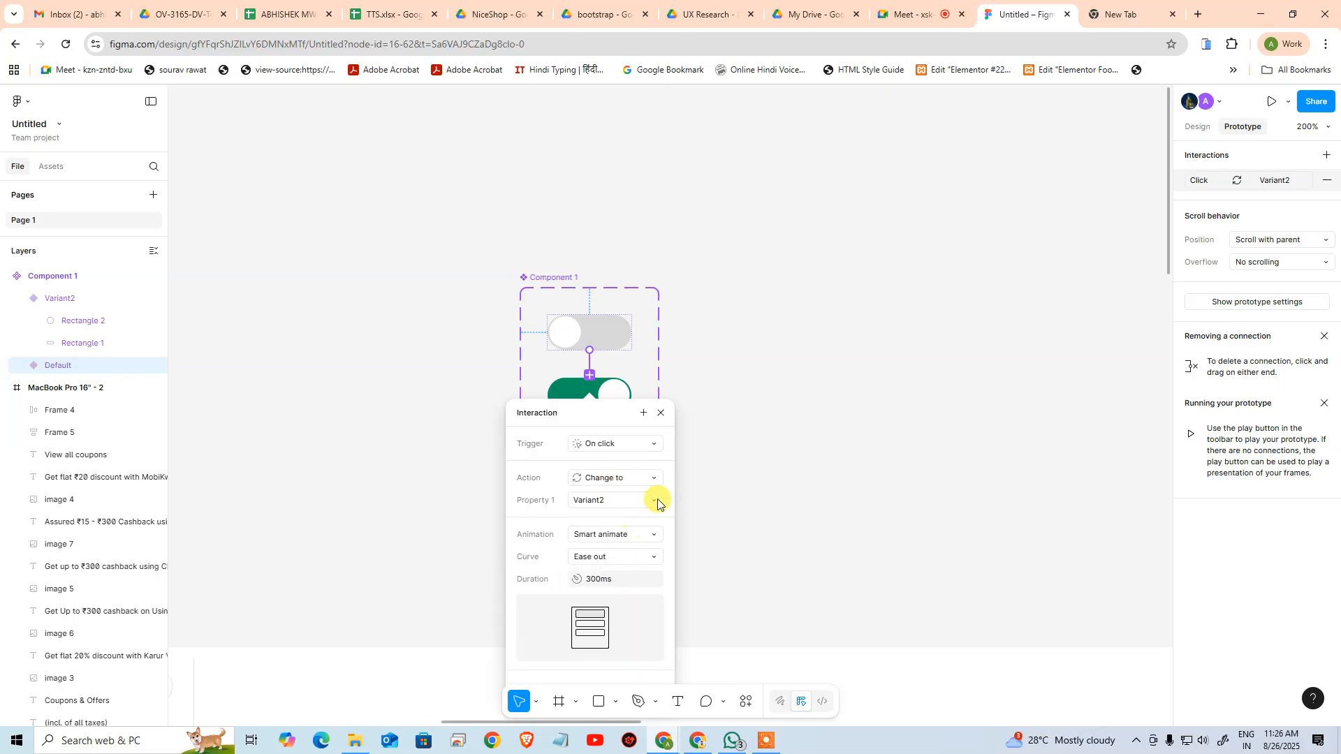
pyautogui.click(762, 461)
# Connect the green variant back to Default with an On click, Change to interaction using Smart animate
pyautogui.click(573, 389)
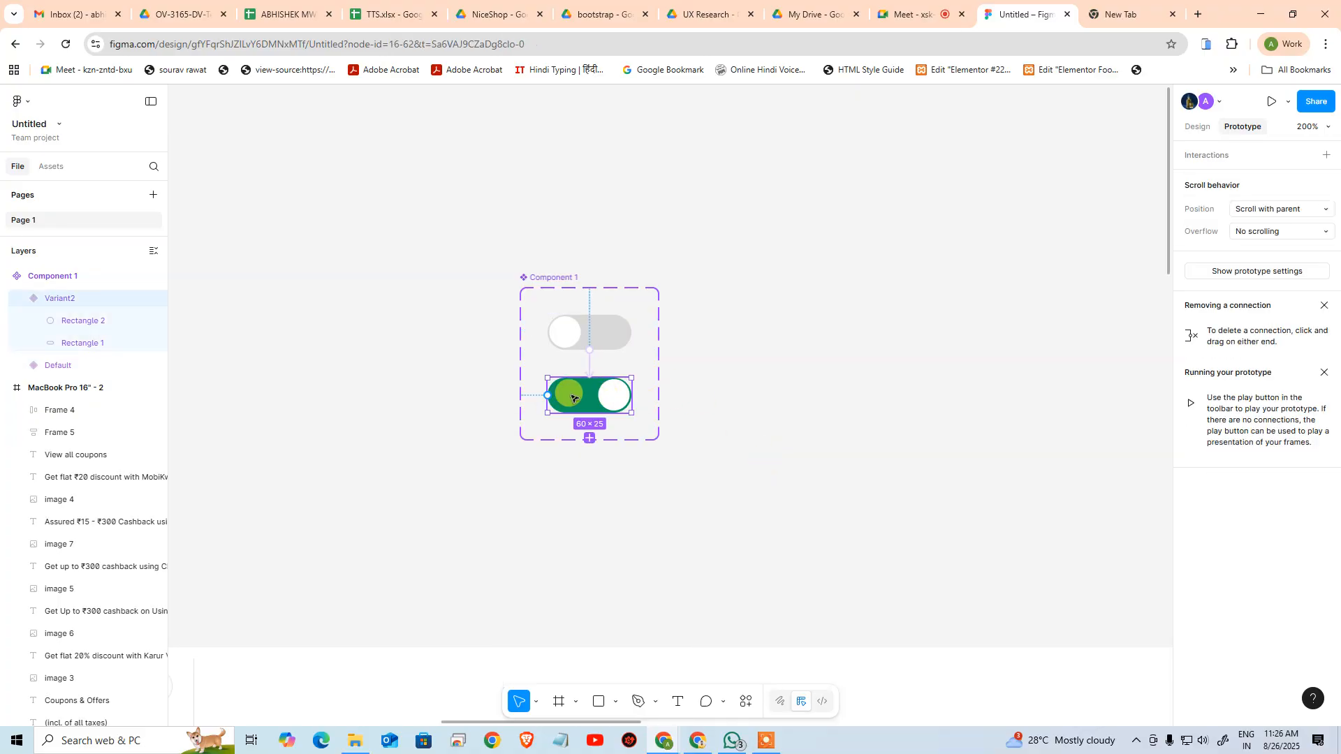
pyautogui.moveTo(600, 378); pyautogui.dragTo(618, 335)
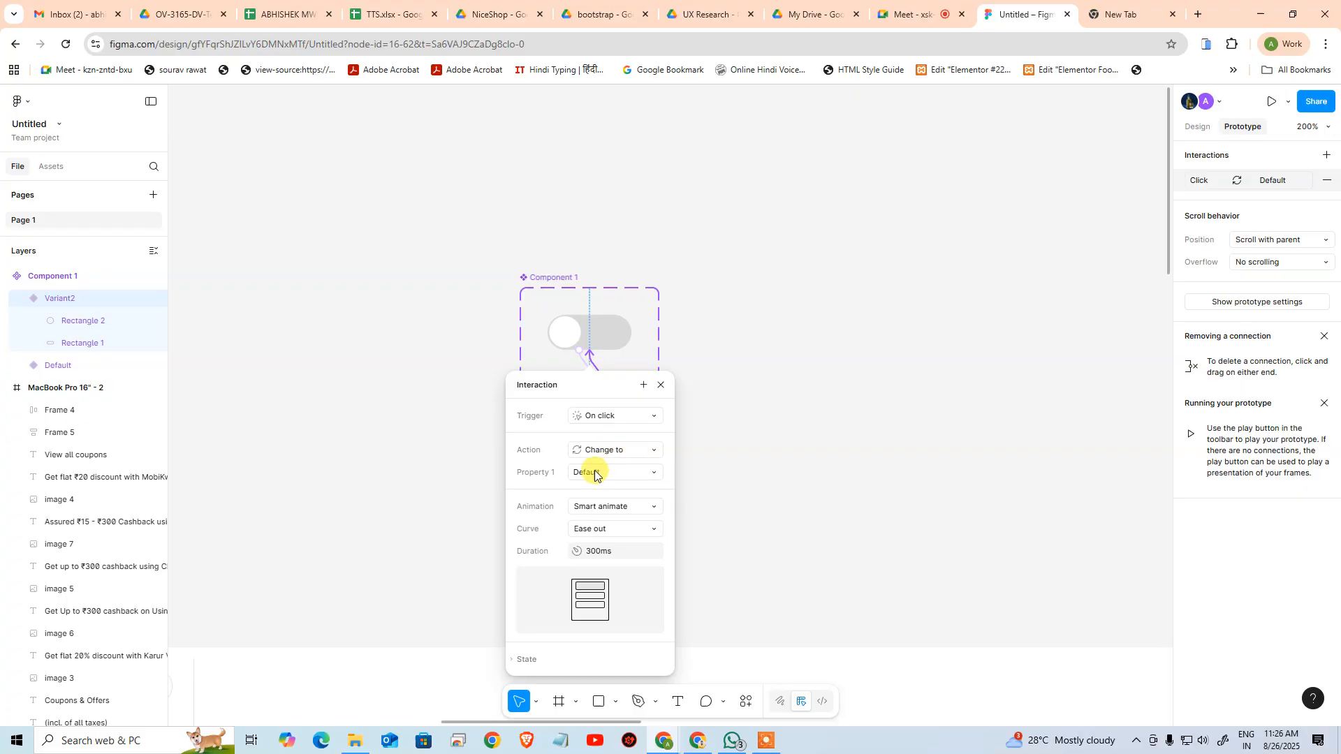
pyautogui.click(744, 468)
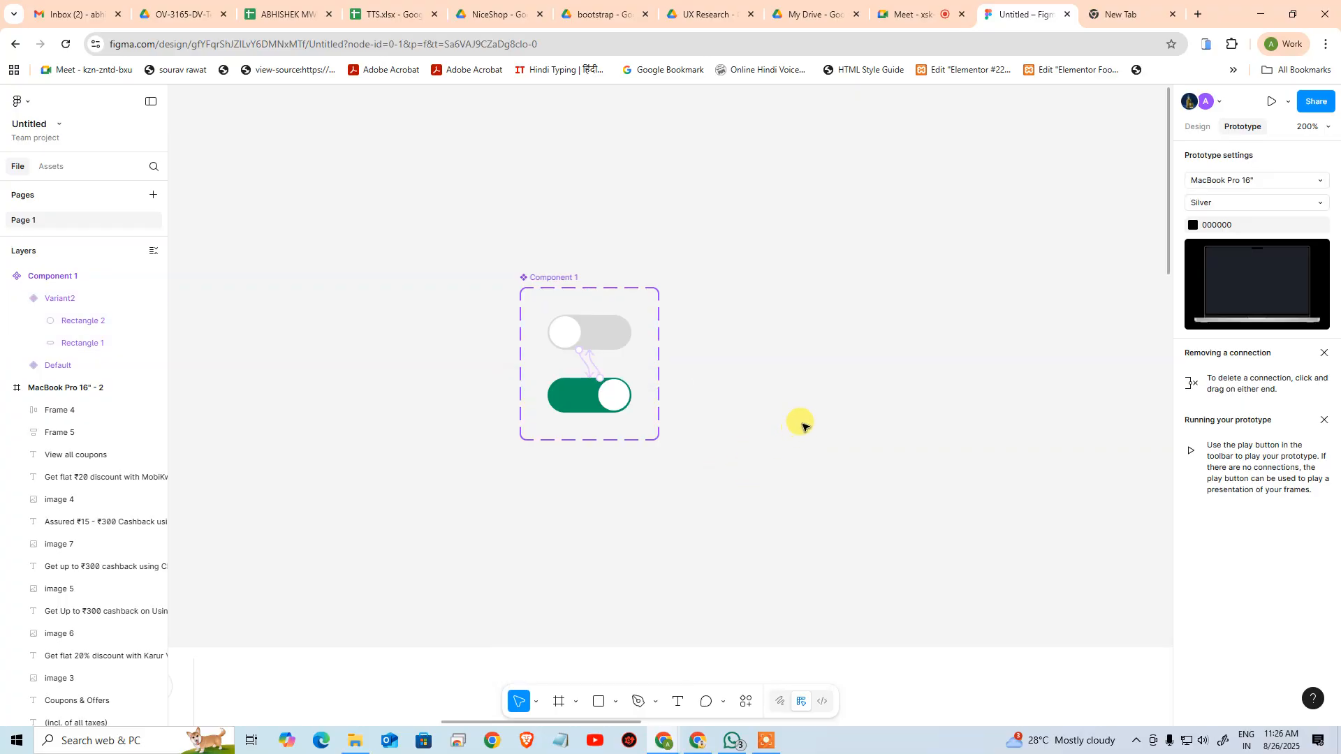
# Open the file's own component library among the assets to show the toggle component
pyautogui.click(55, 167)
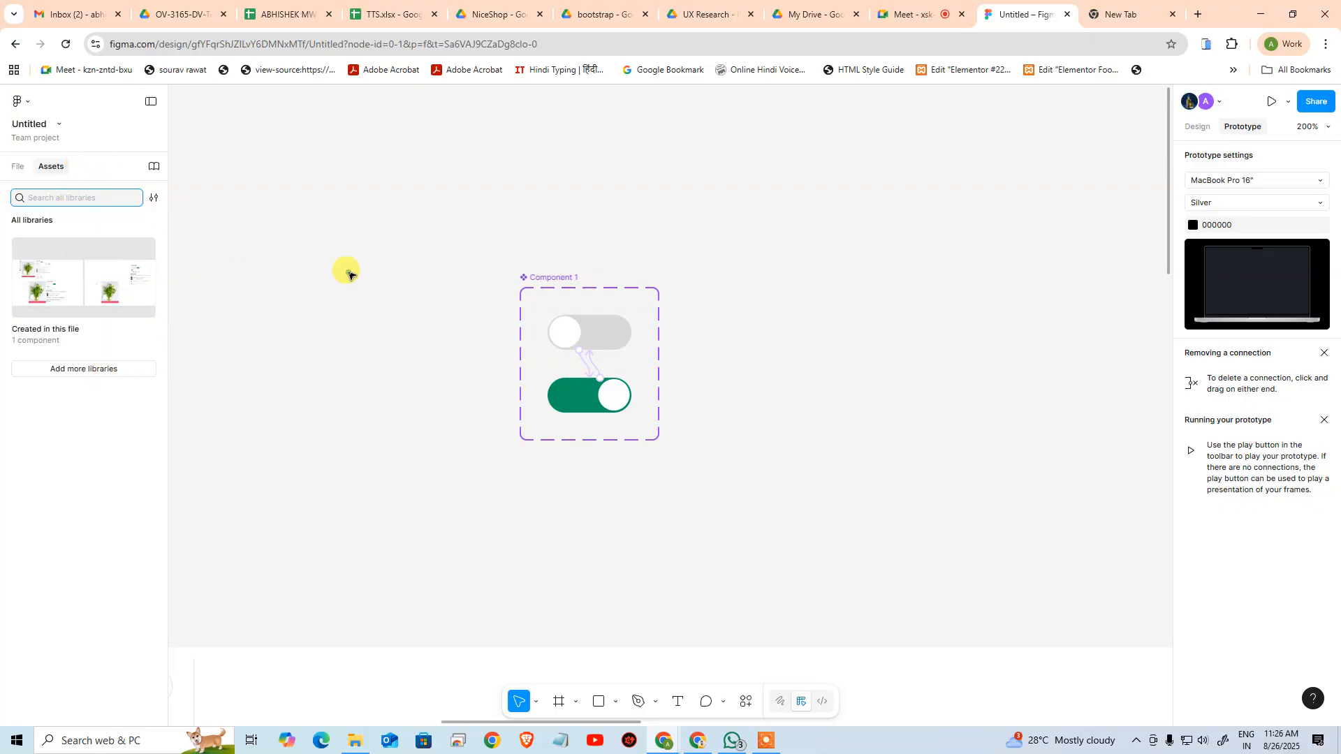
pyautogui.click(434, 270)
pyautogui.click(19, 167)
pyautogui.click(54, 167)
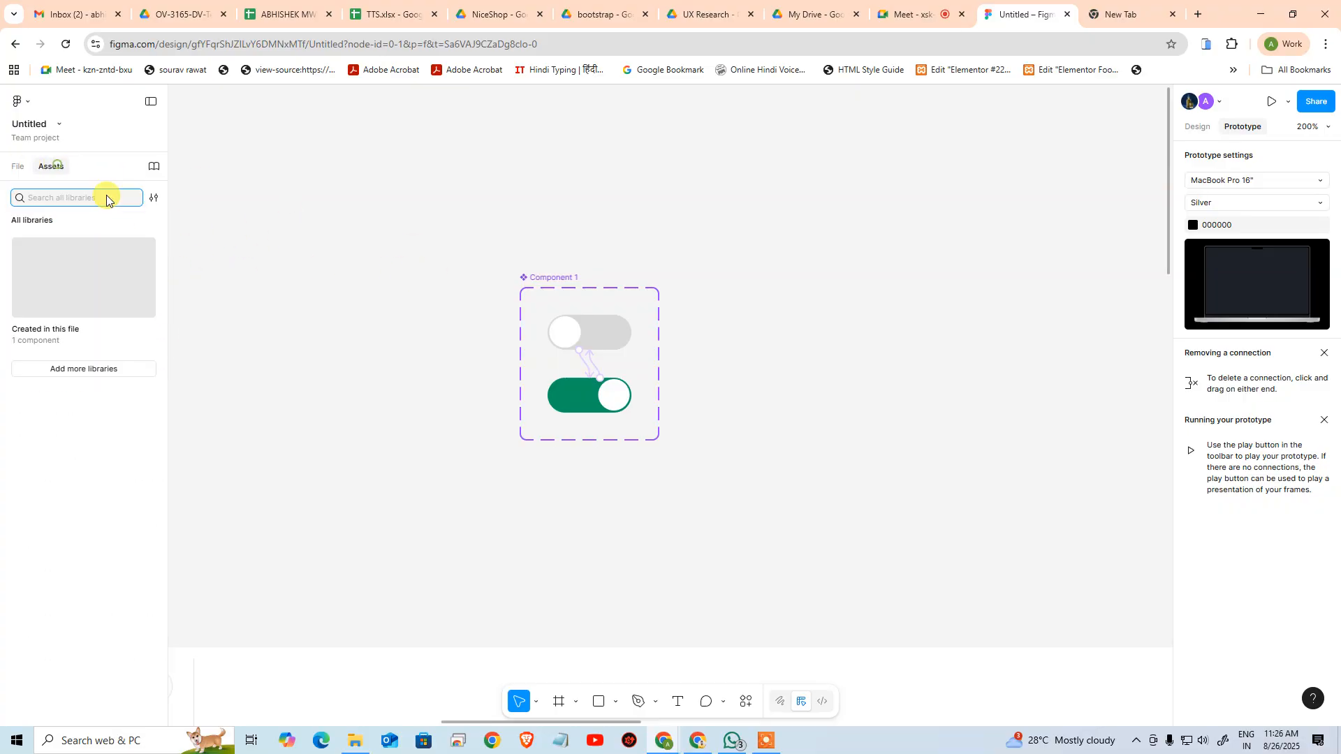
pyautogui.click(70, 340)
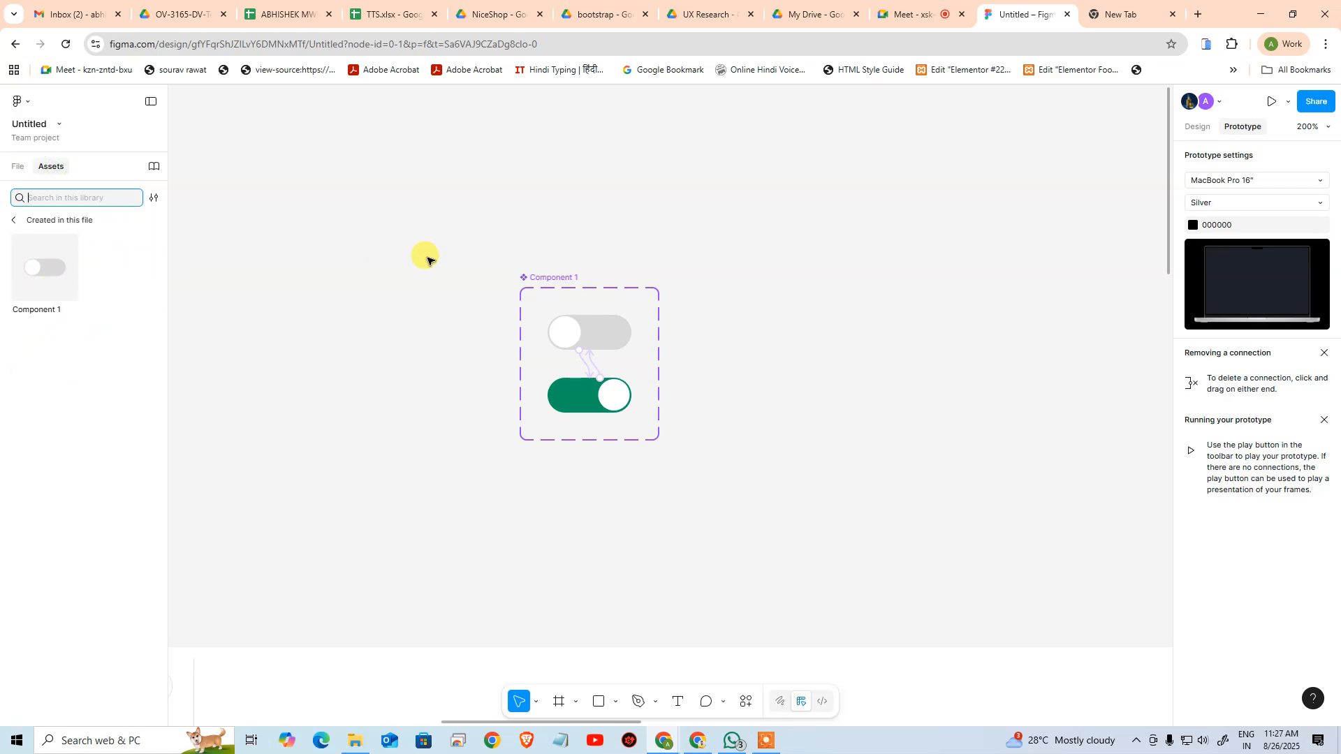
# Place an instance of the toggle component beside the 35% Off price in the MacBook Pro 16" - 2 frame
pyautogui.hotkey('ctrl', '-')
pyautogui.hotkey('ctrl', '-')
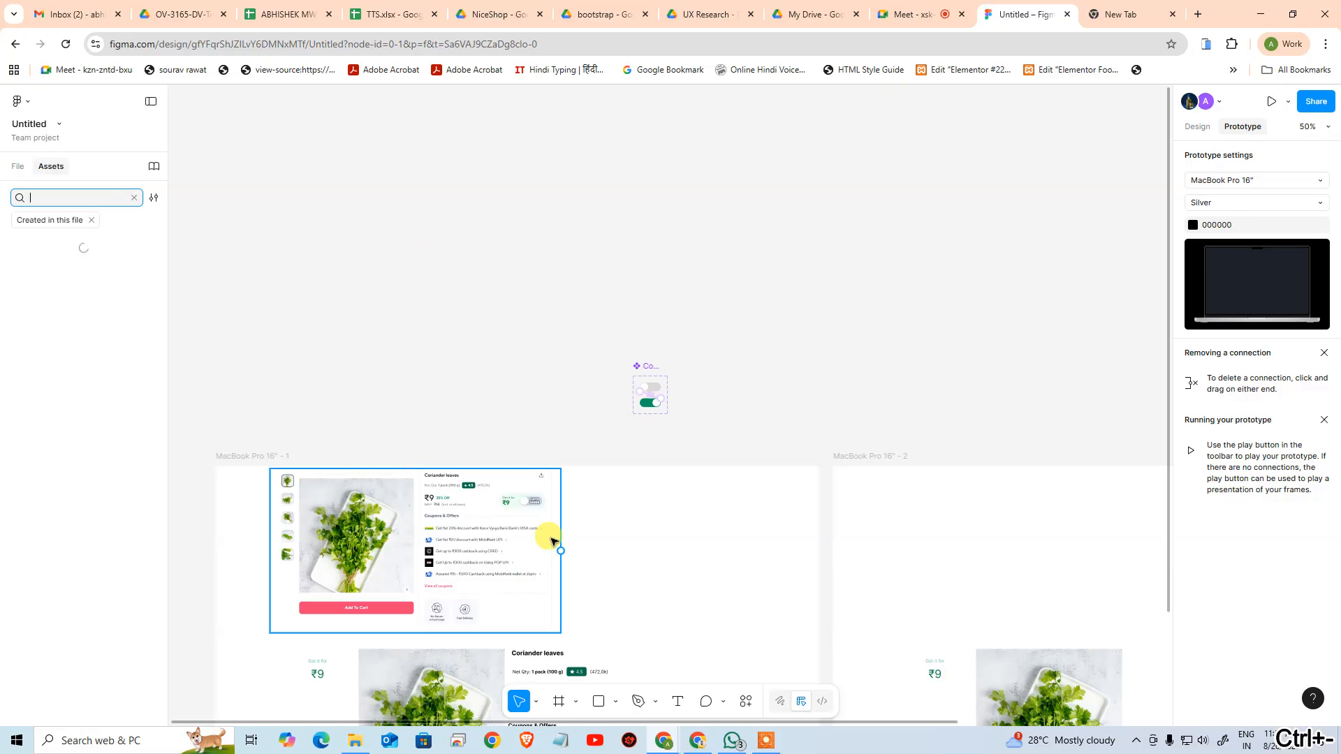
pyautogui.hotkey('ctrl', 'z')
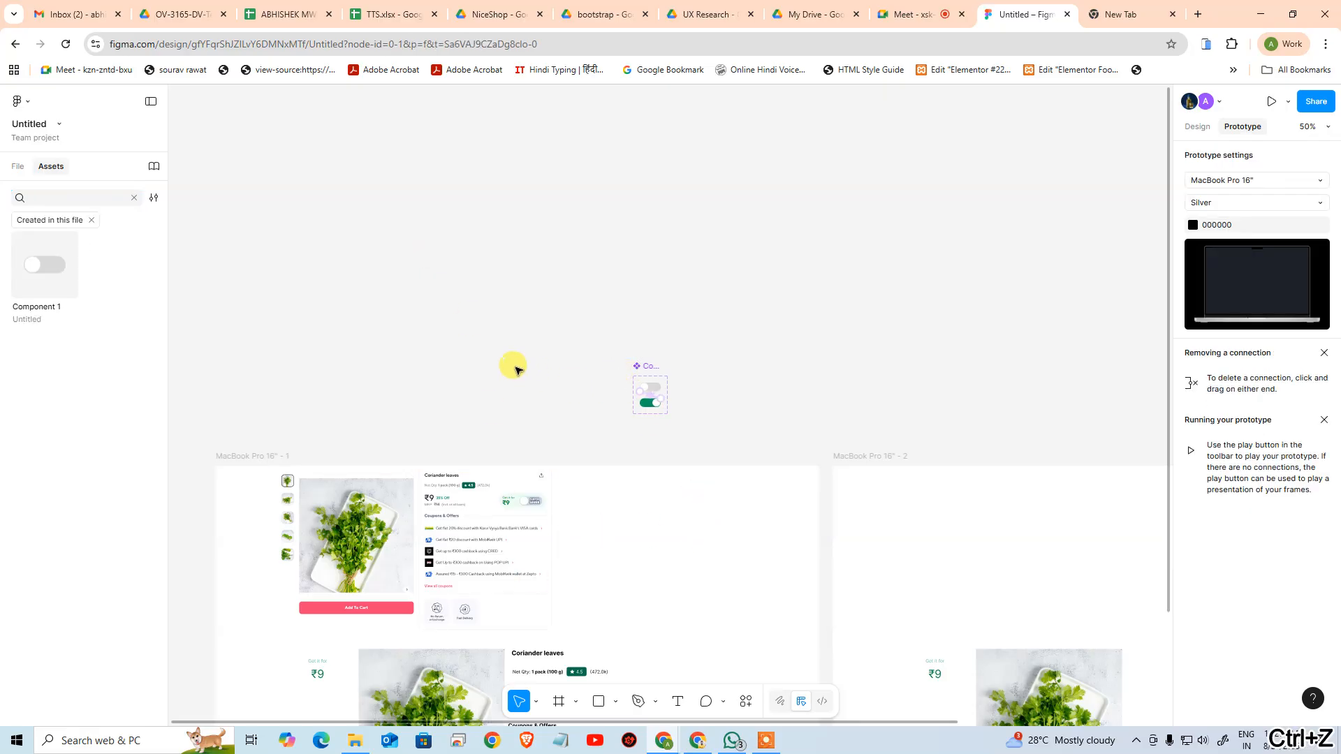
pyautogui.moveTo(732, 396); pyautogui.dragTo(655, 253)
pyautogui.hotkey('ctrl', 'space')
pyautogui.keyDown('ctrl'); pyautogui.click(560, 250); pyautogui.keyUp('ctrl')
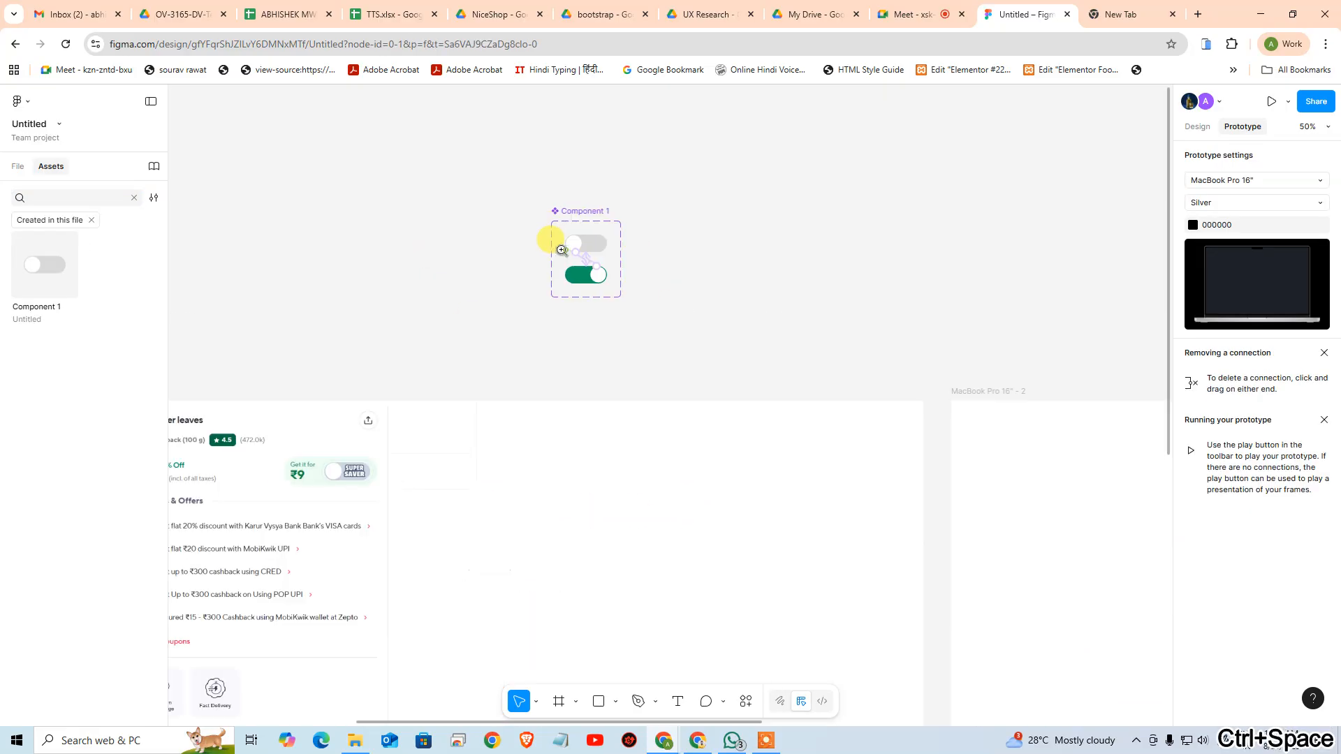
pyautogui.keyDown('ctrl'); pyautogui.click(569, 251); pyautogui.keyUp('ctrl')
pyautogui.moveTo(817, 389); pyautogui.dragTo(772, 272)
pyautogui.hotkey('ctrl', '-')
pyautogui.hotkey('ctrl', '-')
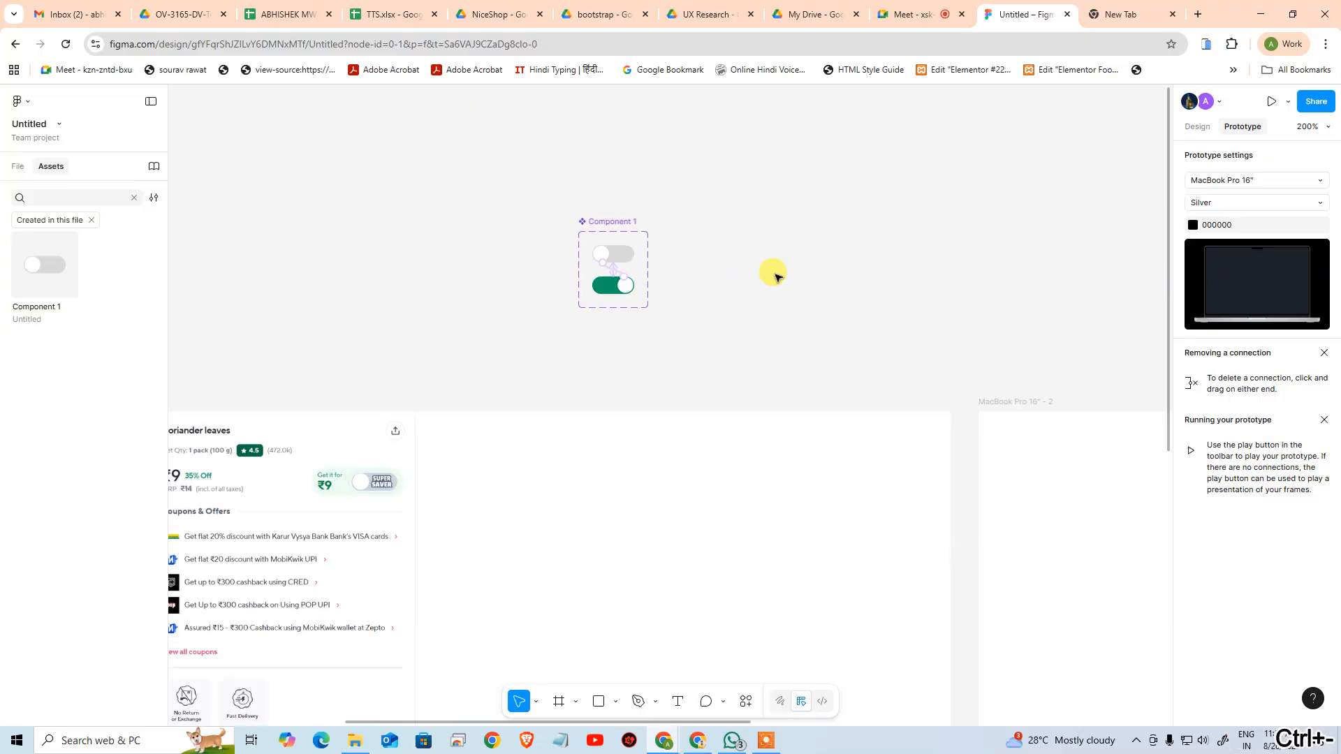
pyautogui.moveTo(917, 525); pyautogui.dragTo(591, 367)
pyautogui.moveTo(70, 264); pyautogui.dragTo(979, 338)
pyautogui.click(994, 192)
# Check the placed toggle in the product card and launch the prototype presentation
pyautogui.hotkey('ctrl', 'space')
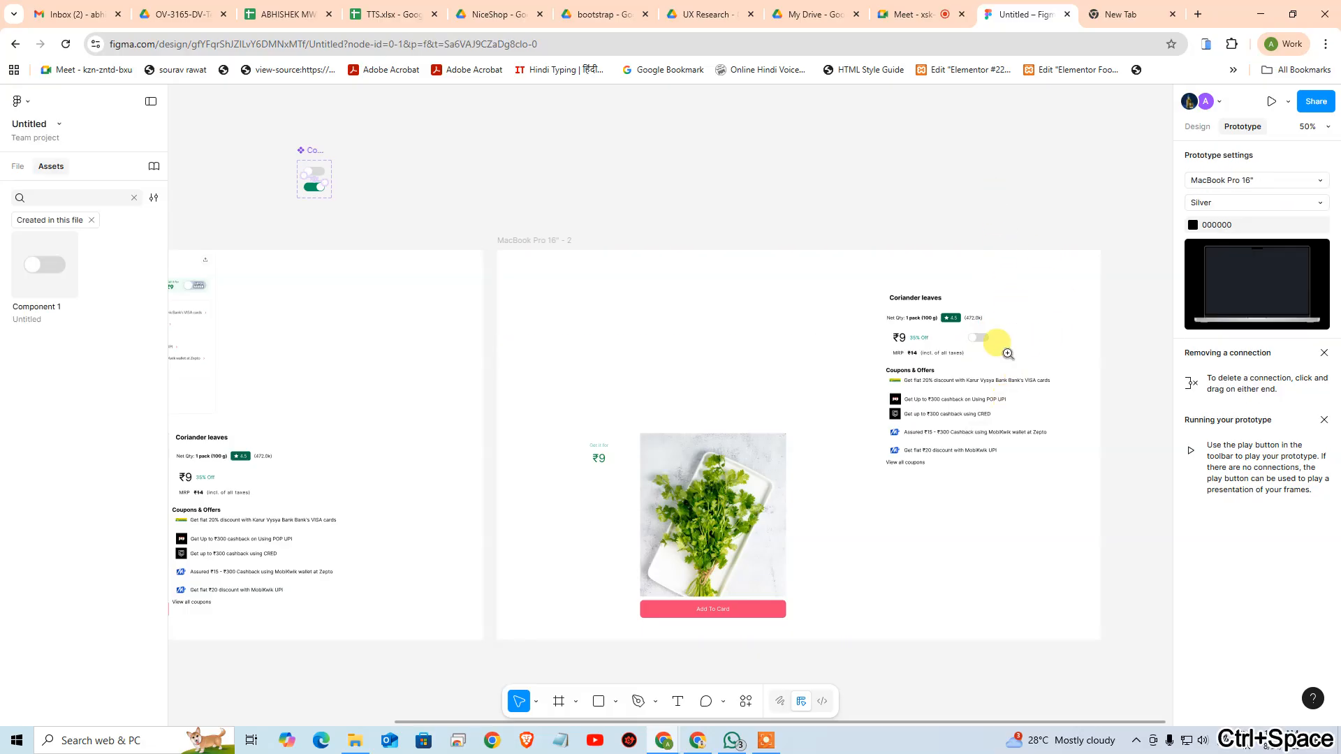
pyautogui.click(987, 344)
pyautogui.click(705, 347)
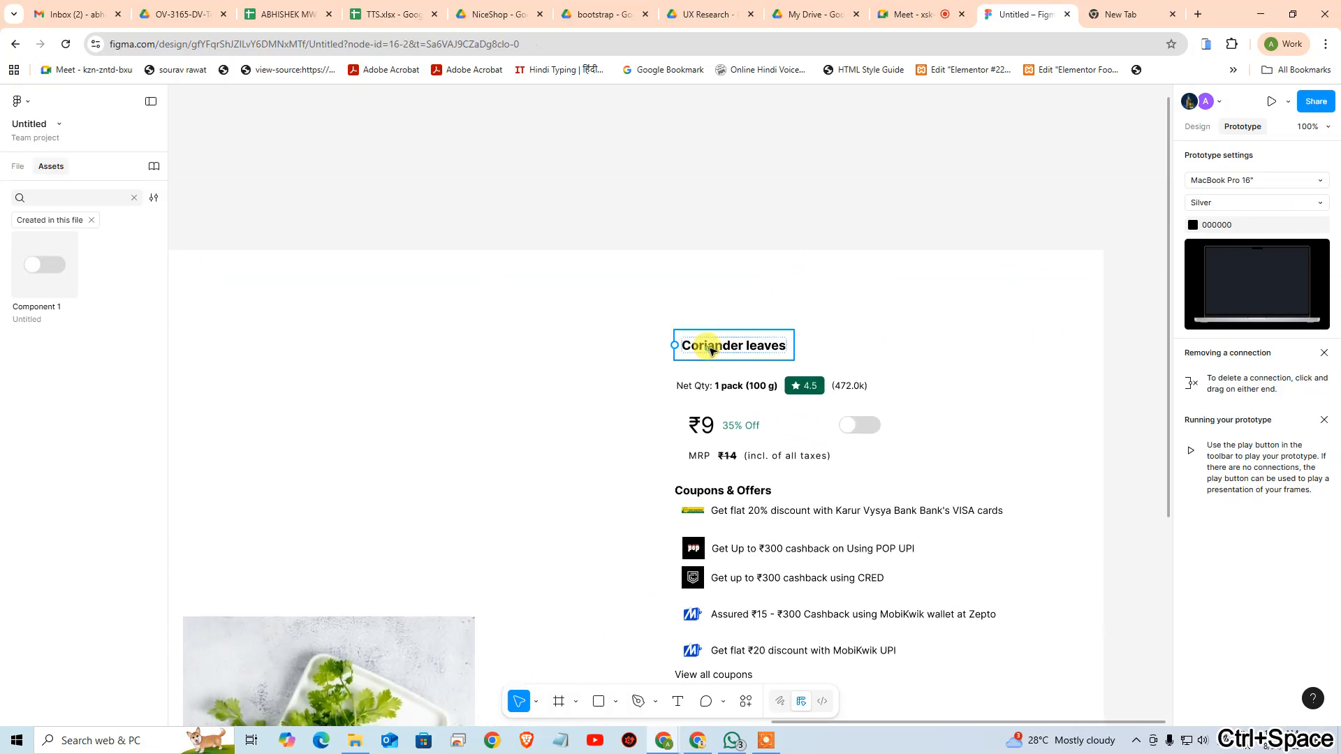
pyautogui.click(1272, 101)
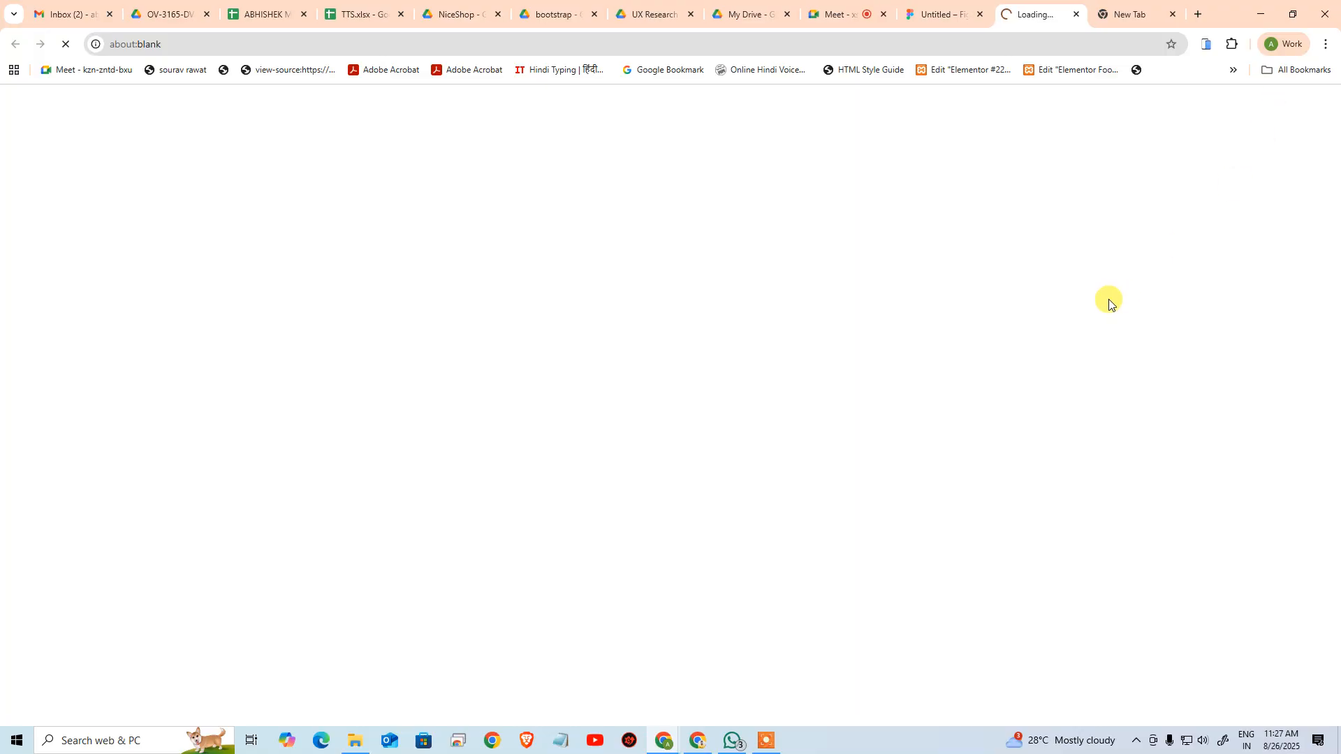
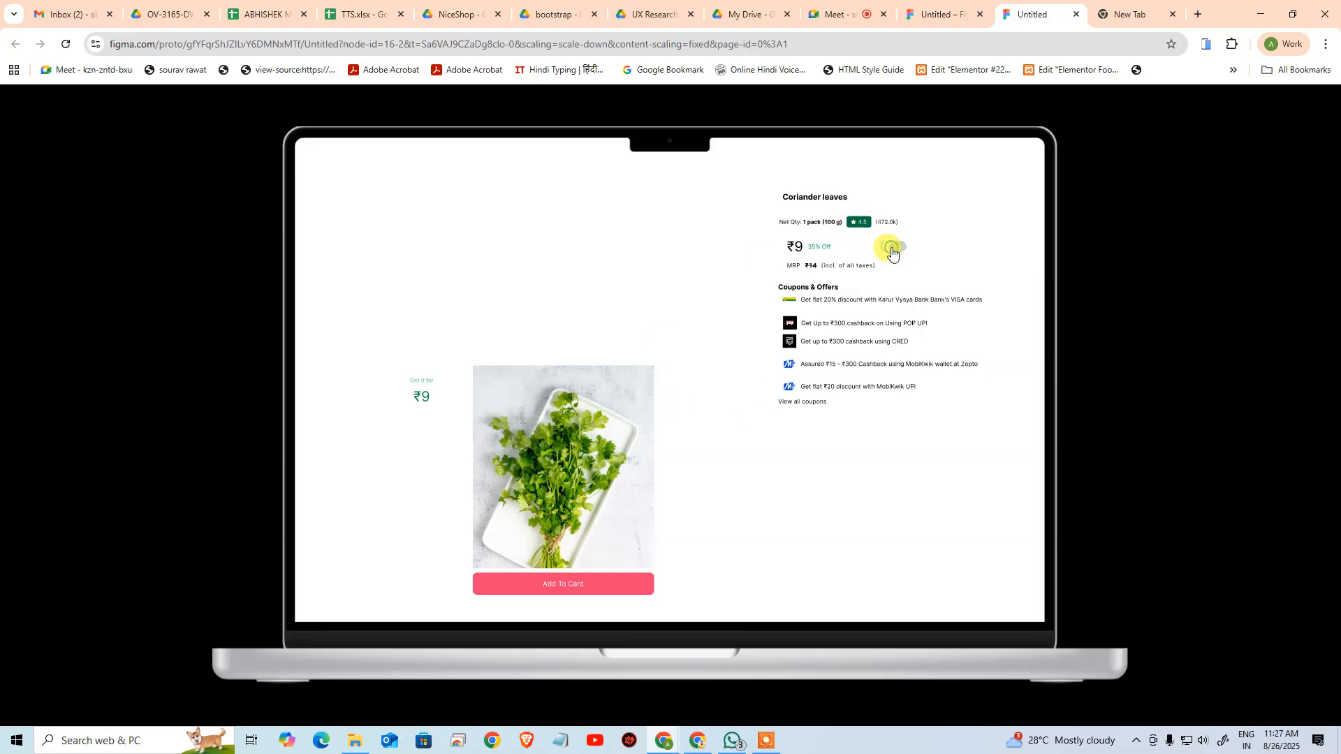
# Return to the design file and examine the Super Saver toggle in the reference product card up close
pyautogui.click(940, 10)
pyautogui.click(1015, 362)
pyautogui.moveTo(637, 381); pyautogui.dragTo(1079, 329)
pyautogui.moveTo(734, 338); pyautogui.dragTo(1114, 249)
pyautogui.moveTo(919, 228); pyautogui.dragTo(952, 459)
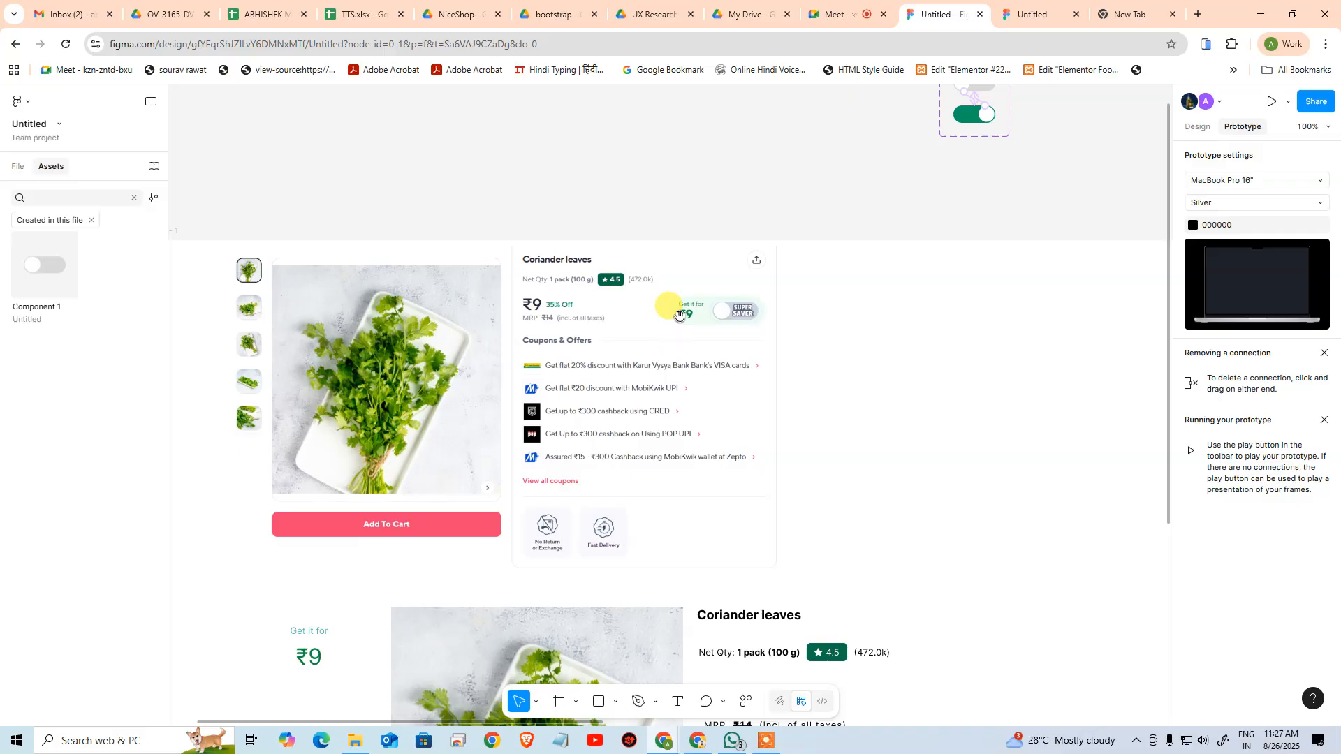
pyautogui.hotkey('ctrl', 'space')
pyautogui.moveTo(683, 293); pyautogui.dragTo(798, 336)
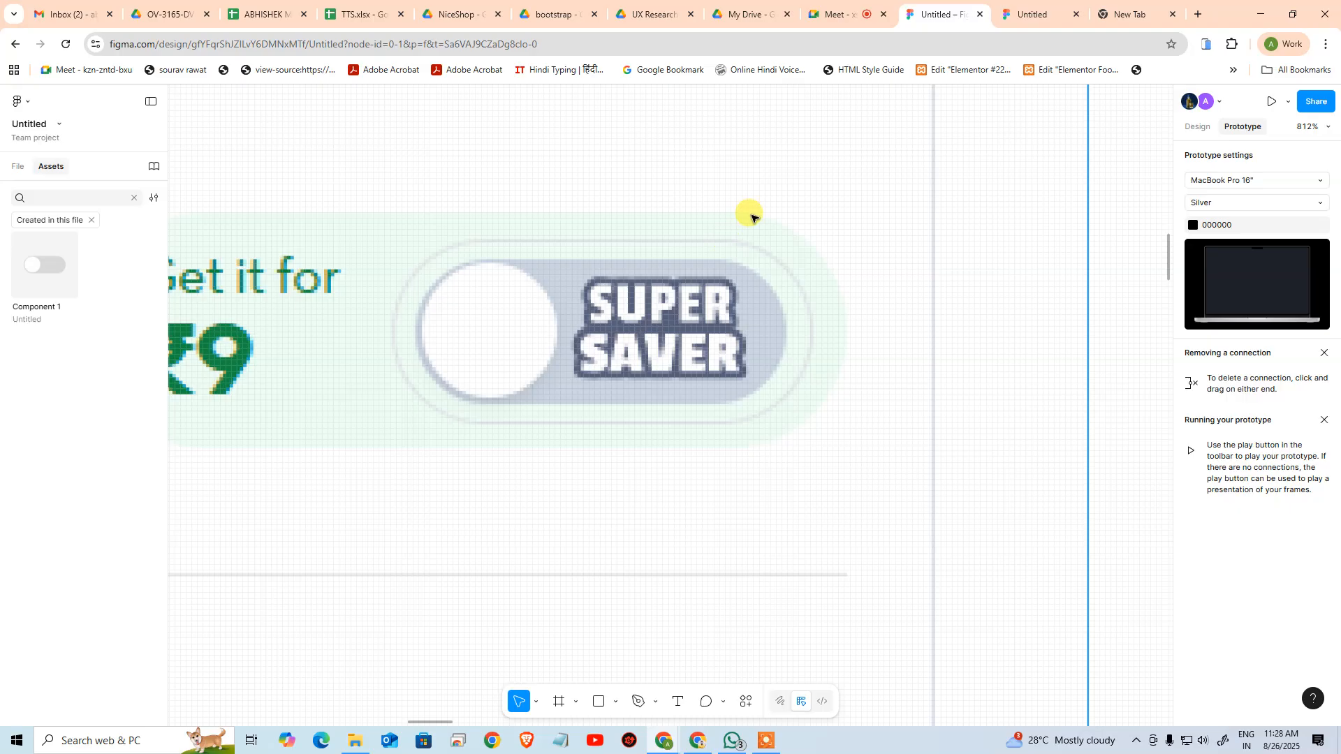
pyautogui.hotkey('ctrl', '-')
pyautogui.hotkey('ctrl', '-')
pyautogui.hotkey('ctrl', '-')
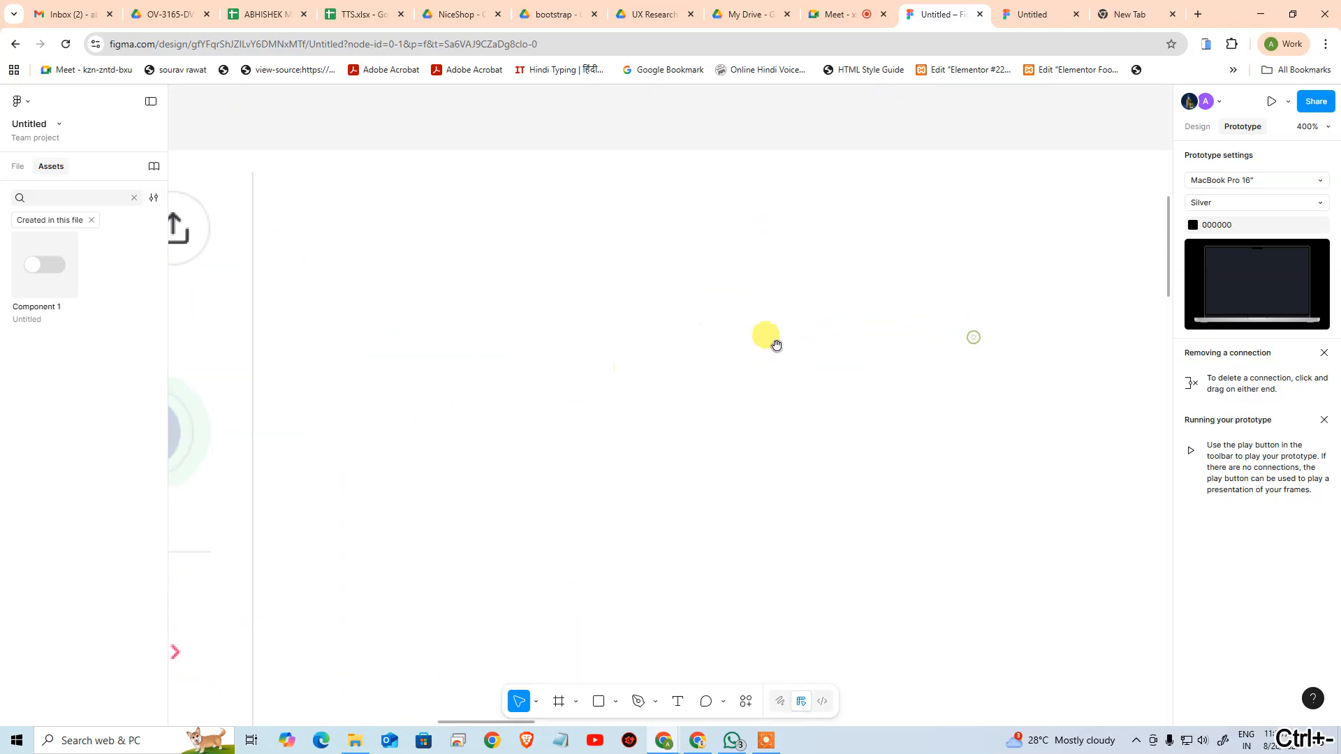
# Inspect the toggle component's off variant and check the toggle in the prototype presentation
pyautogui.moveTo(869, 185); pyautogui.dragTo(841, 289)
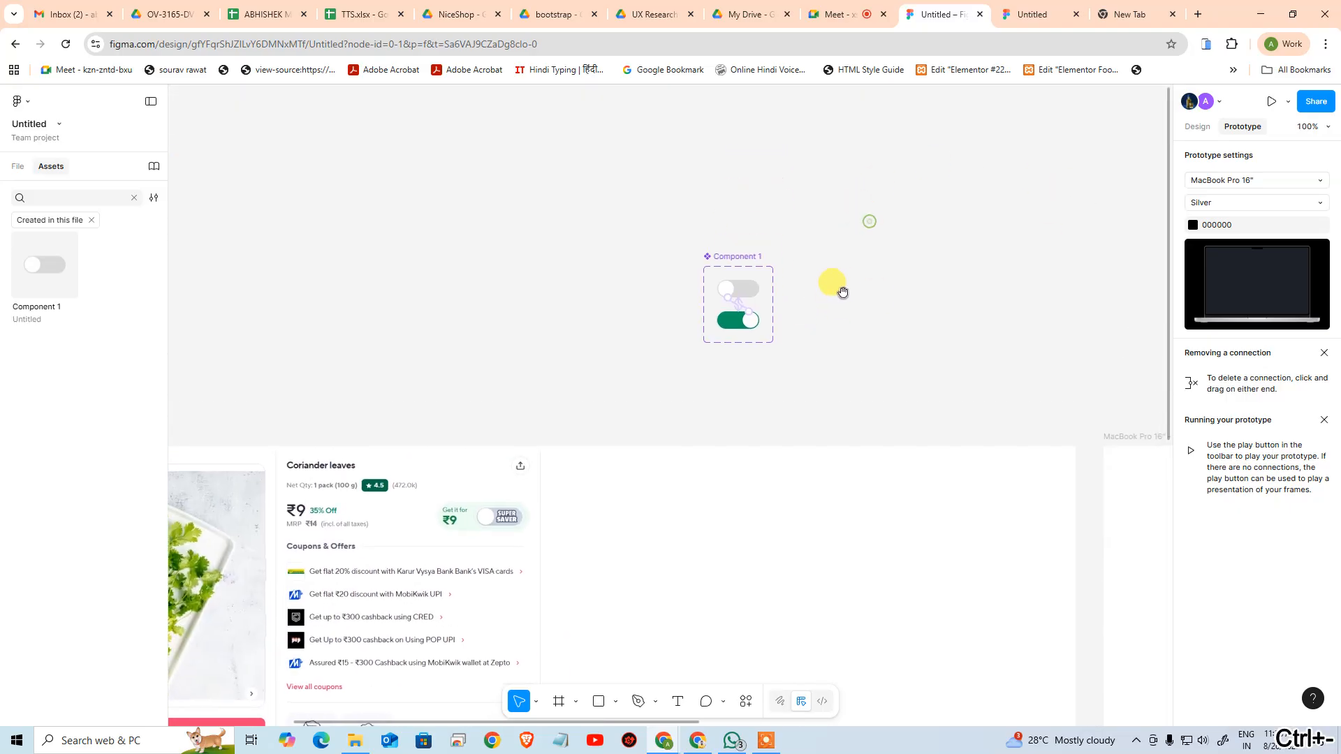
pyautogui.click(745, 294)
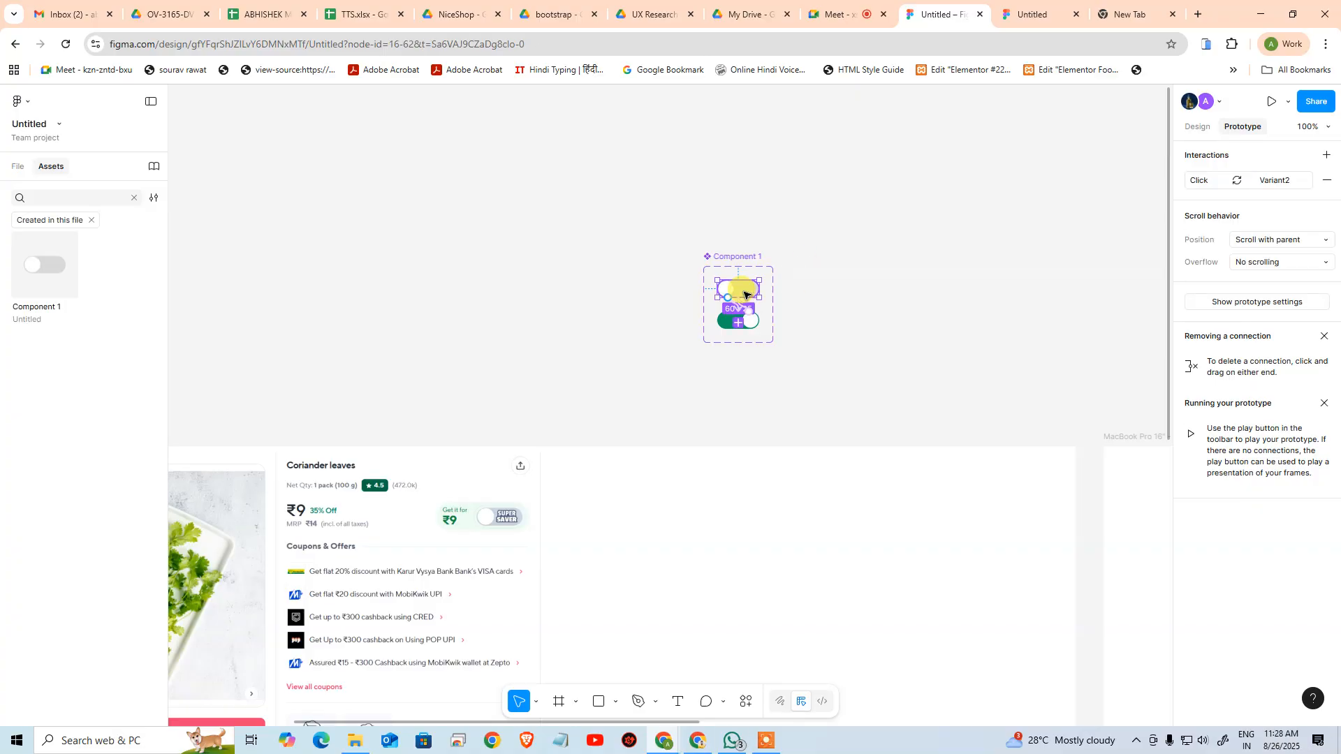
pyautogui.hotkey('ctrl', '+')
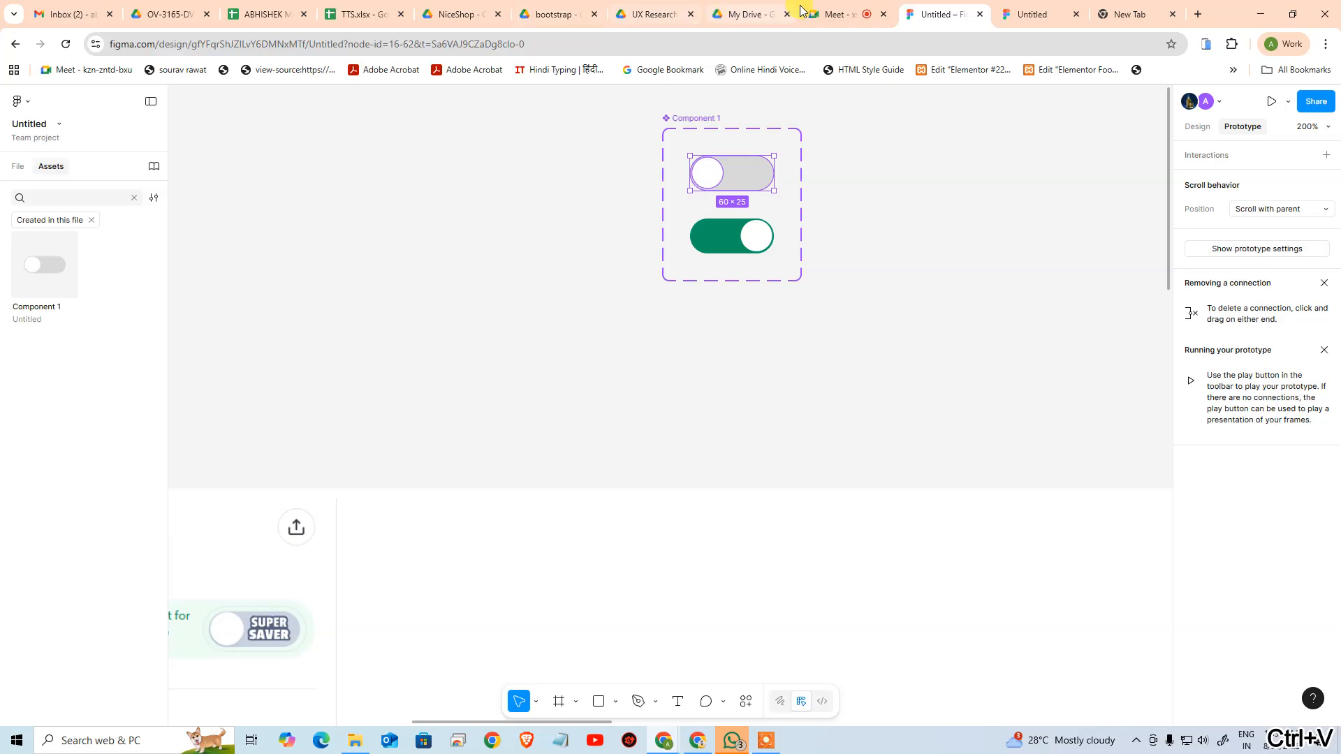
pyautogui.click(837, 14)
pyautogui.click(1025, 10)
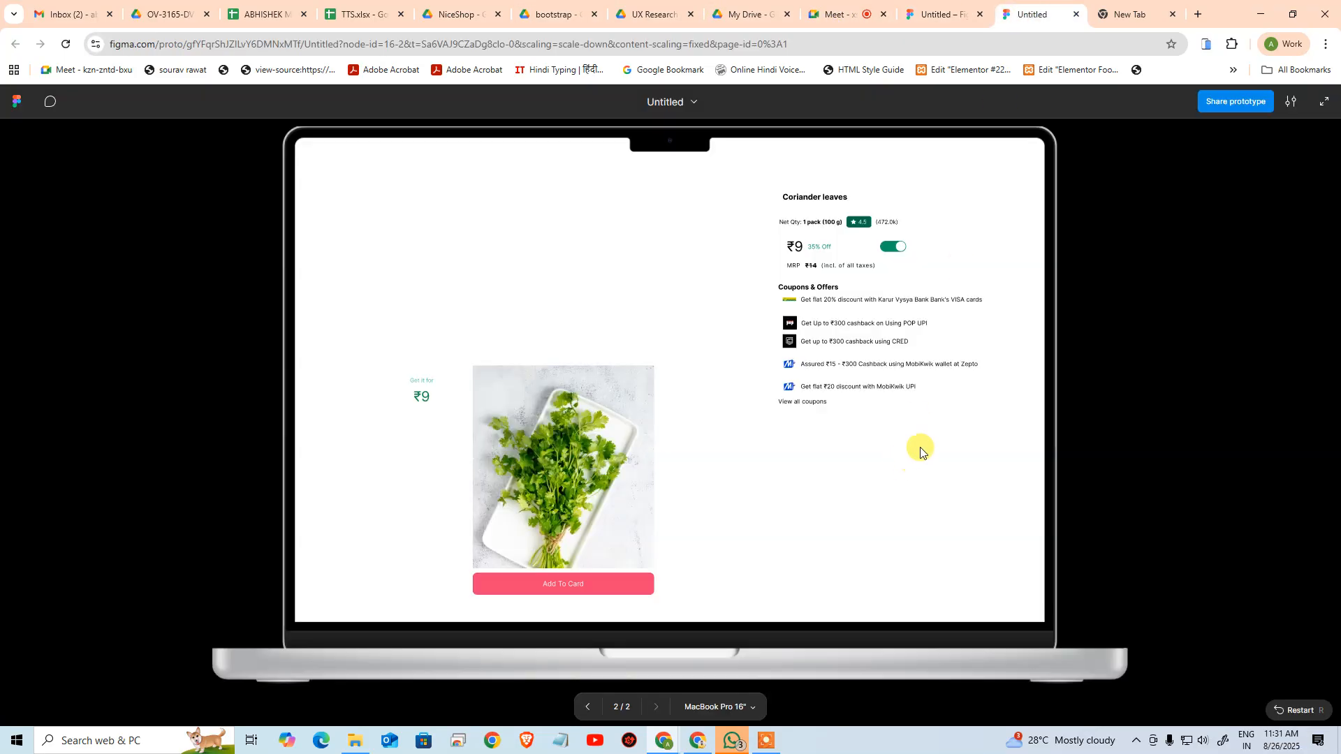
pyautogui.click(923, 9)
# Place a loose copy of the off toggle in the empty area beside the reference card in the first MacBook frame
pyautogui.scroll(-2, 963, 417)
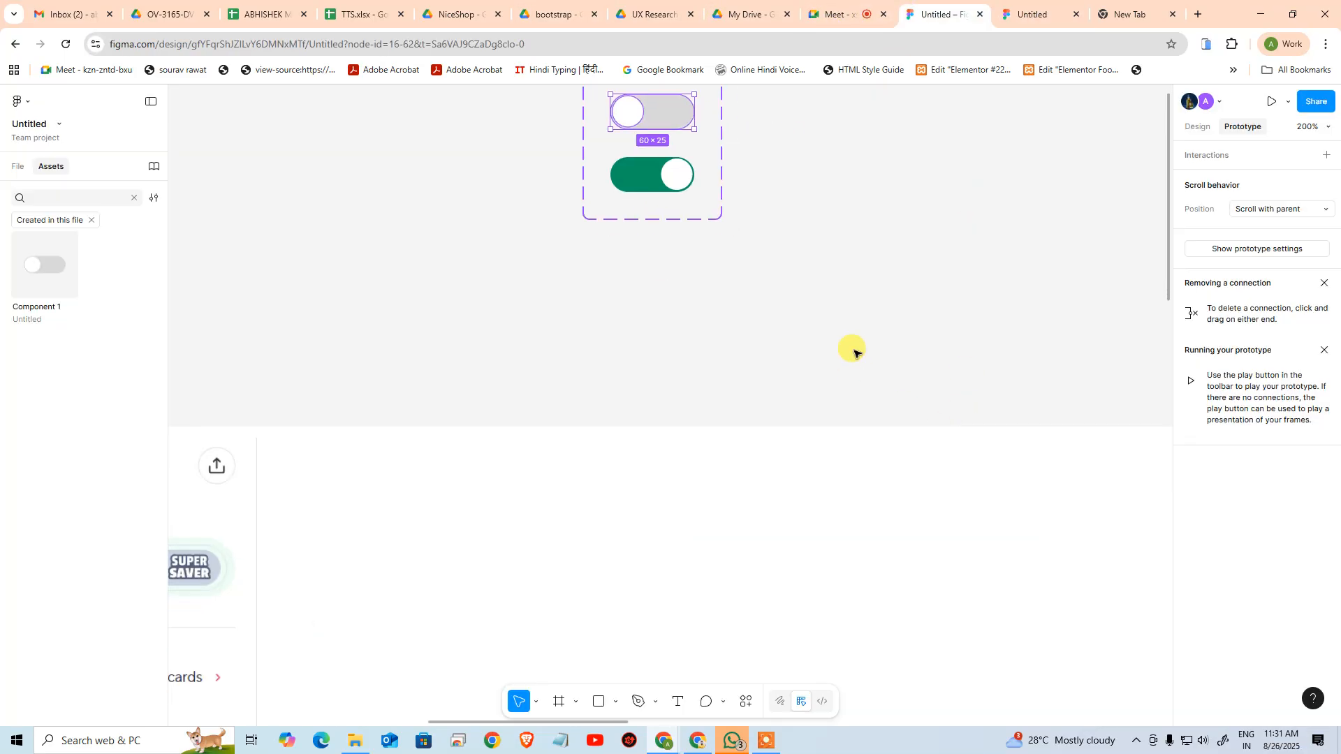
pyautogui.hotkey('ctrl', '-')
pyautogui.hotkey('ctrl', '-')
pyautogui.moveTo(859, 424); pyautogui.dragTo(663, 252)
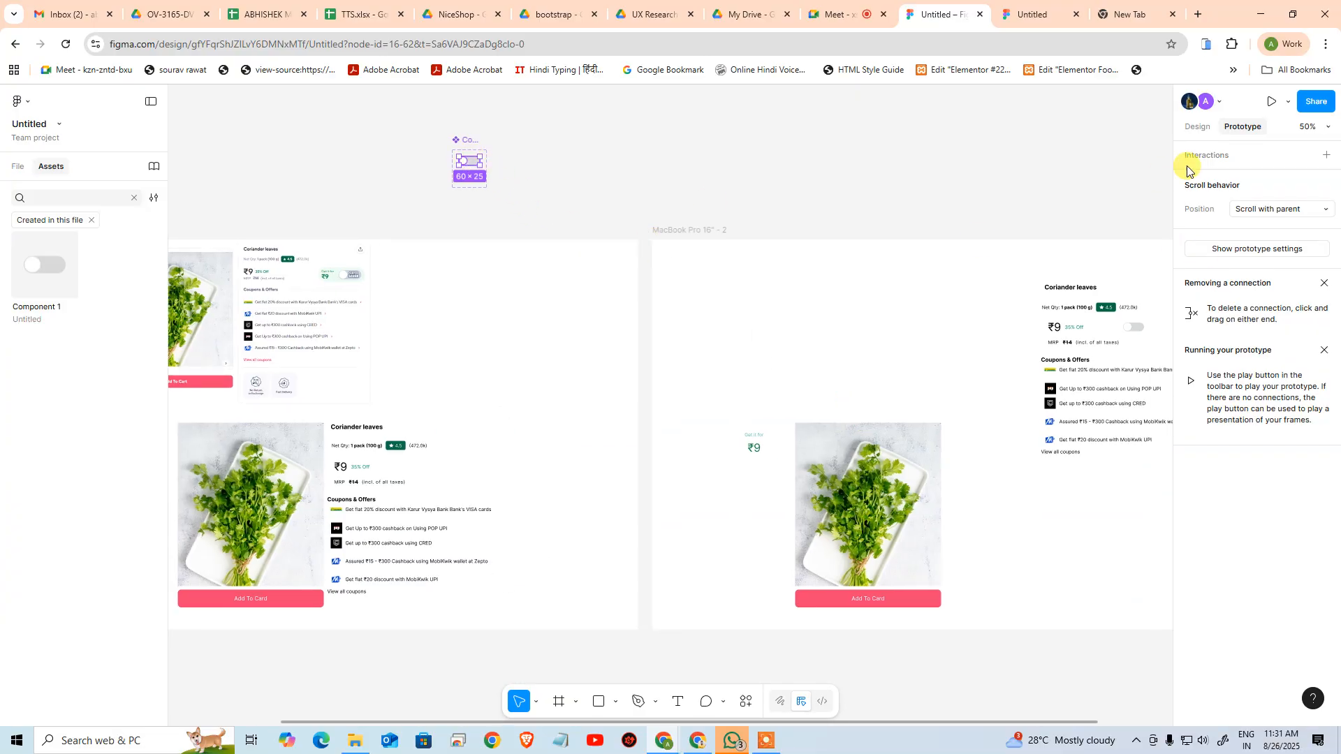
pyautogui.click(1197, 127)
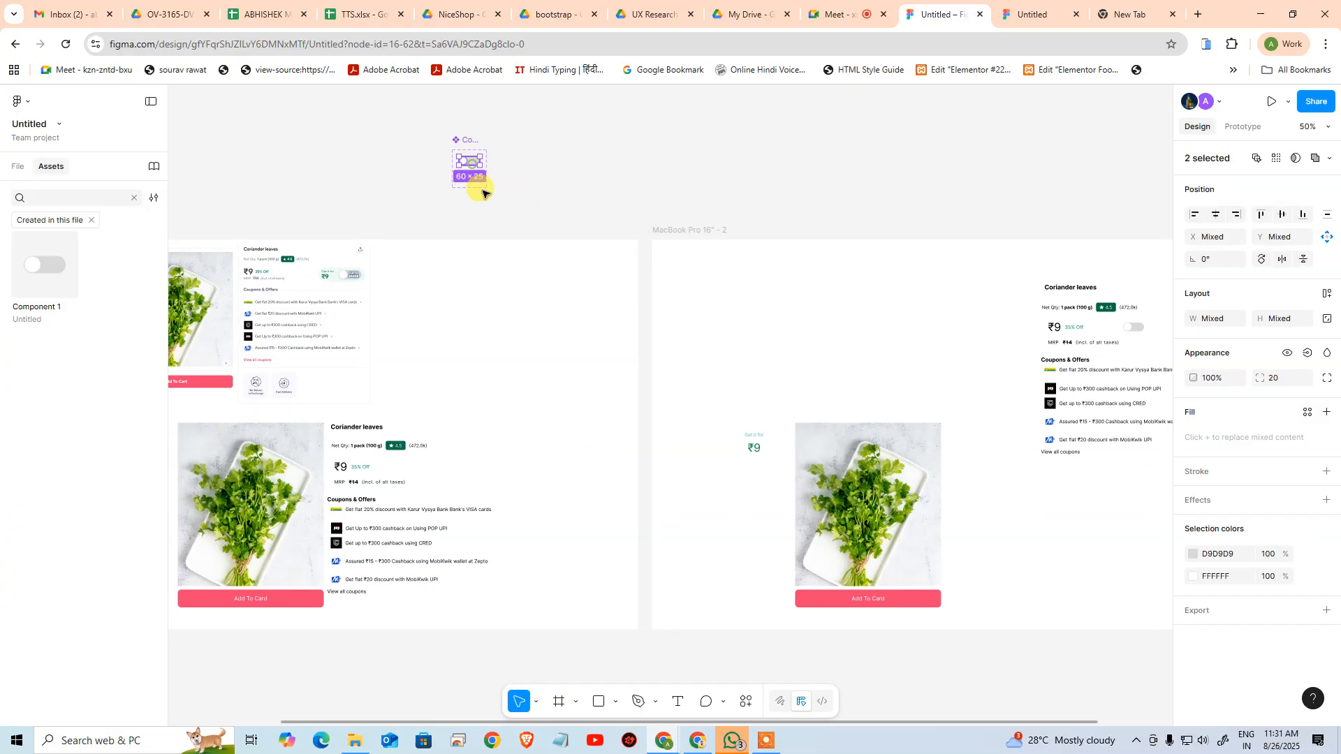
pyautogui.moveTo(500, 378); pyautogui.dragTo(391, 341)
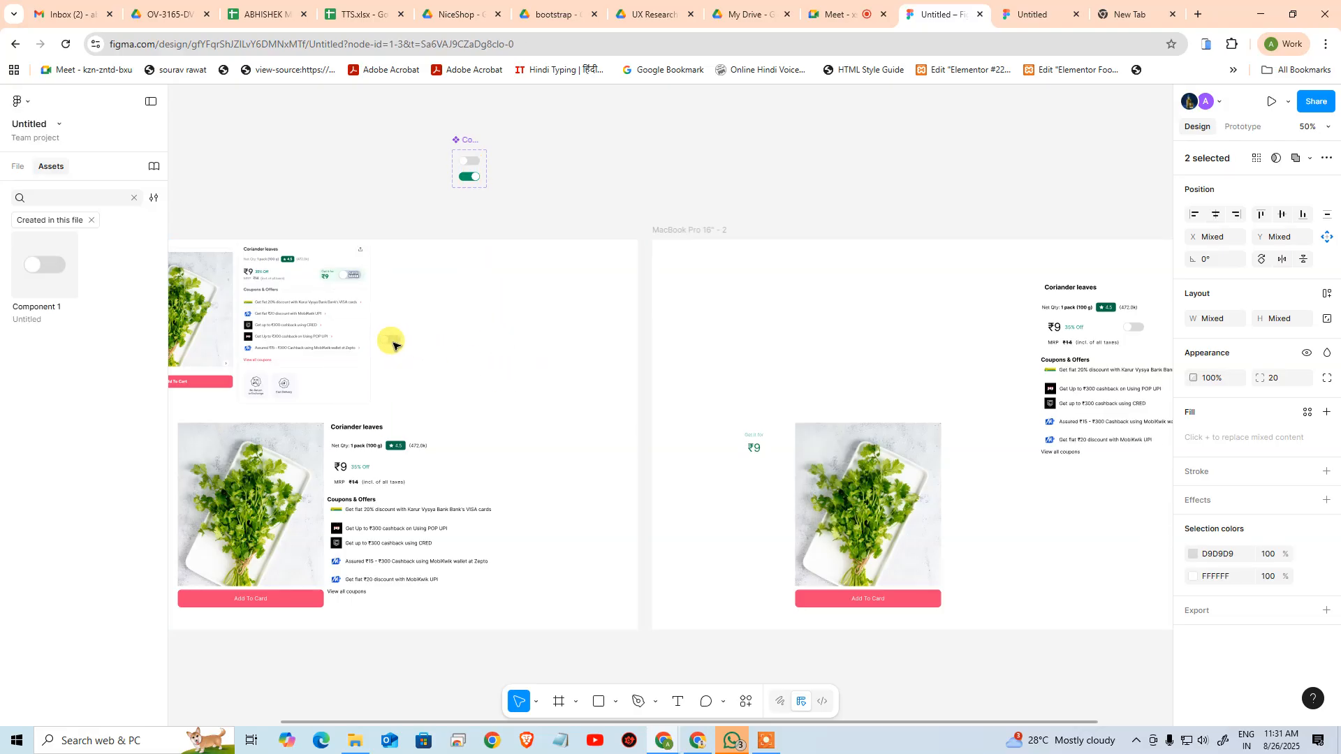
pyautogui.moveTo(506, 386); pyautogui.dragTo(584, 391)
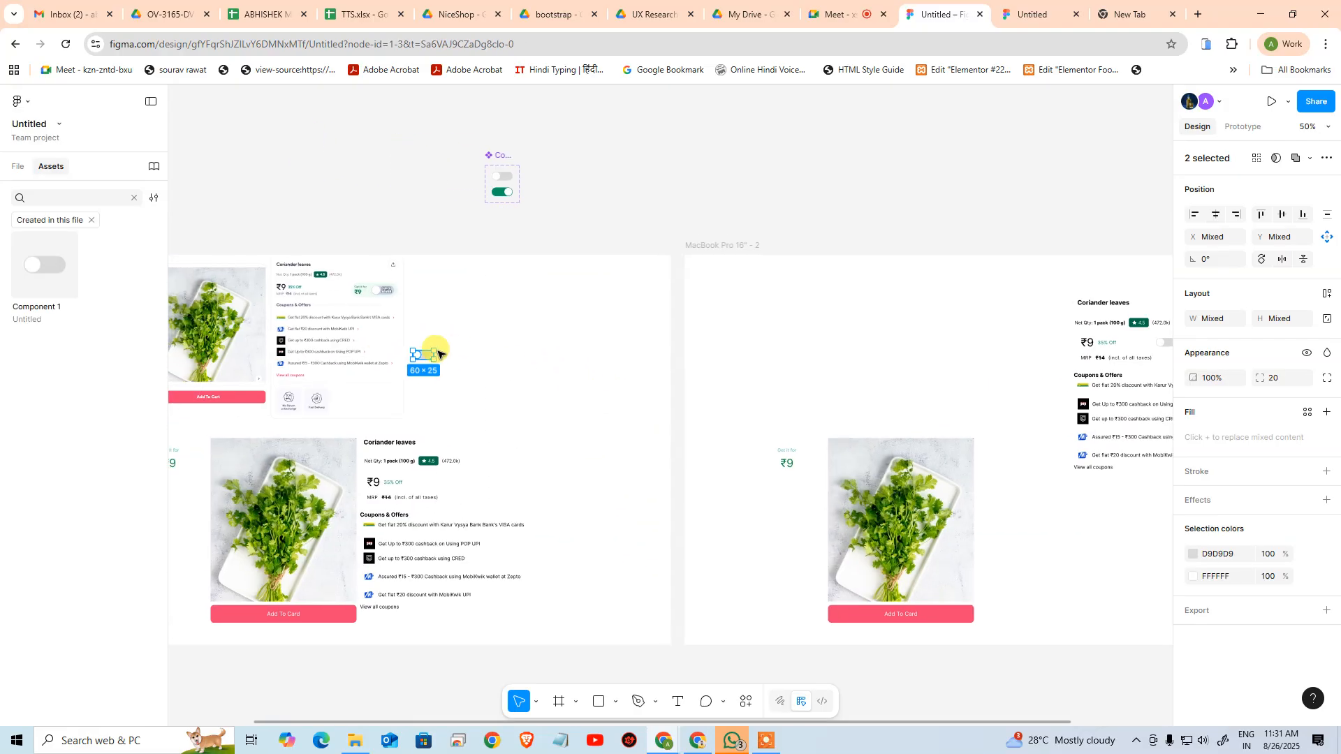
pyautogui.moveTo(427, 357); pyautogui.dragTo(536, 346)
# Wrap the loose toggle's 60 × 25 grey track rectangle in an auto layout frame
pyautogui.hotkey('ctrl', 'space')
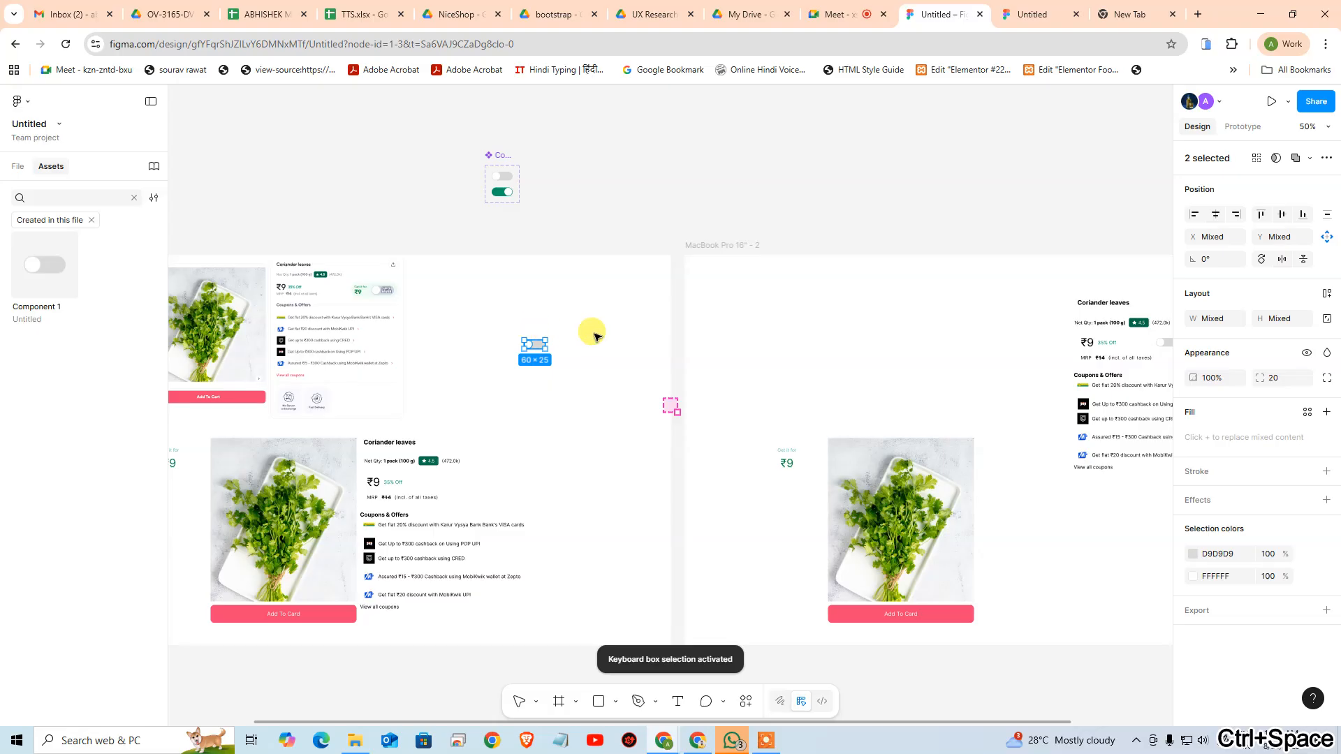
pyautogui.hotkey('ctrl', '+')
pyautogui.hotkey('ctrl', '+')
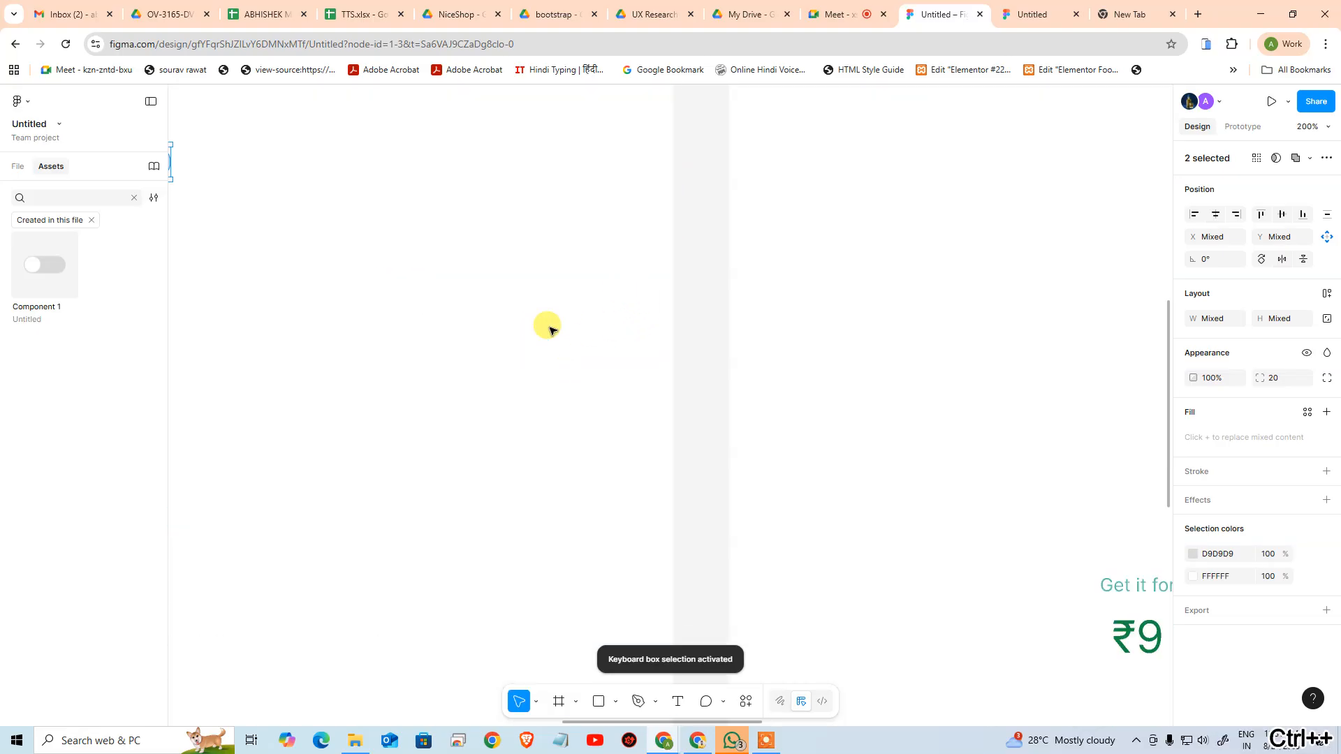
pyautogui.moveTo(356, 233); pyautogui.dragTo(880, 399)
pyautogui.click(831, 316)
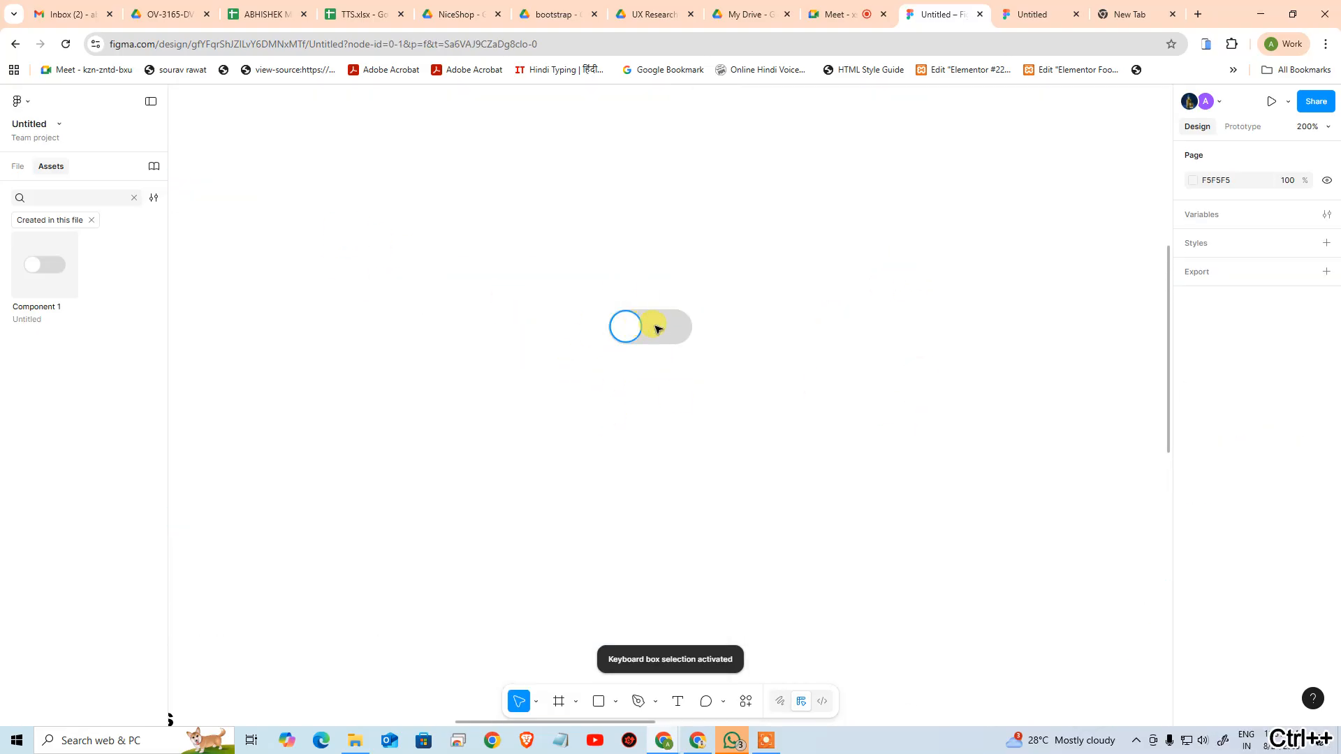
pyautogui.click(674, 338)
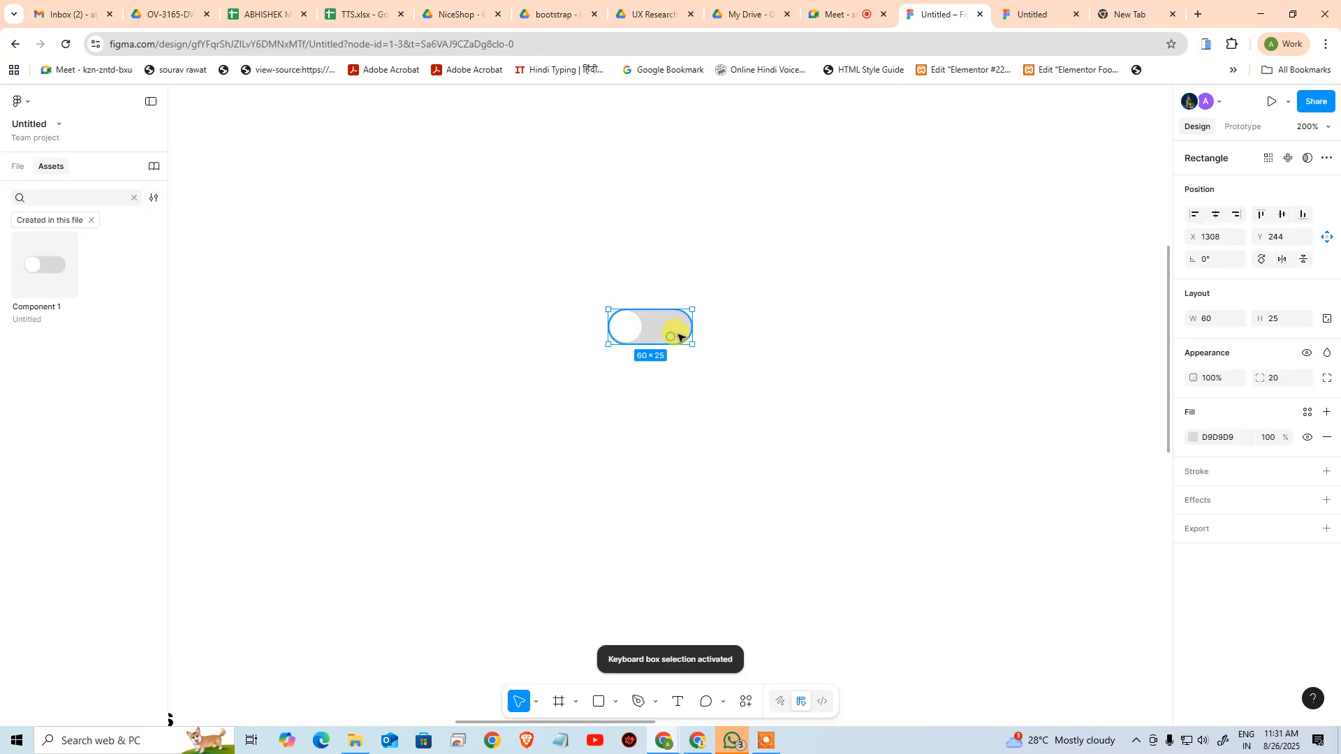
pyautogui.click(692, 389)
pyautogui.click(678, 343)
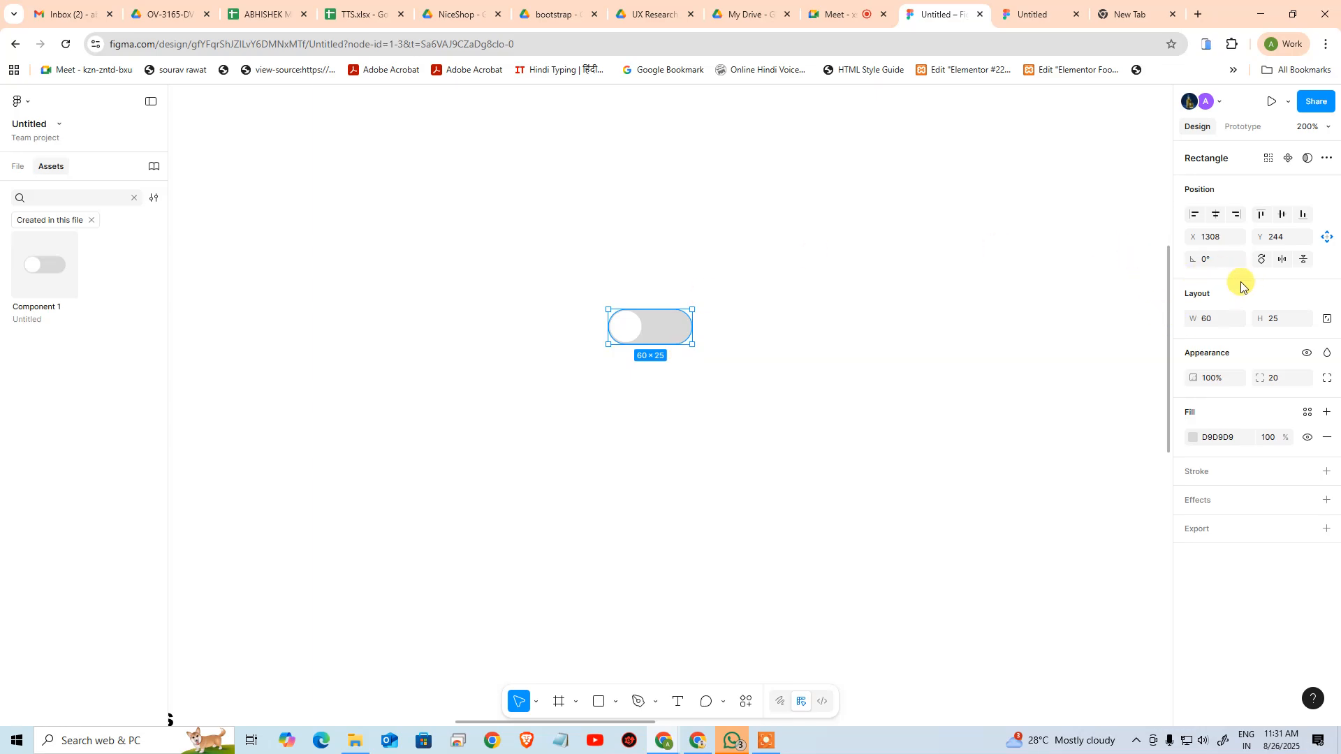
pyautogui.hotkey('shift', 'a')
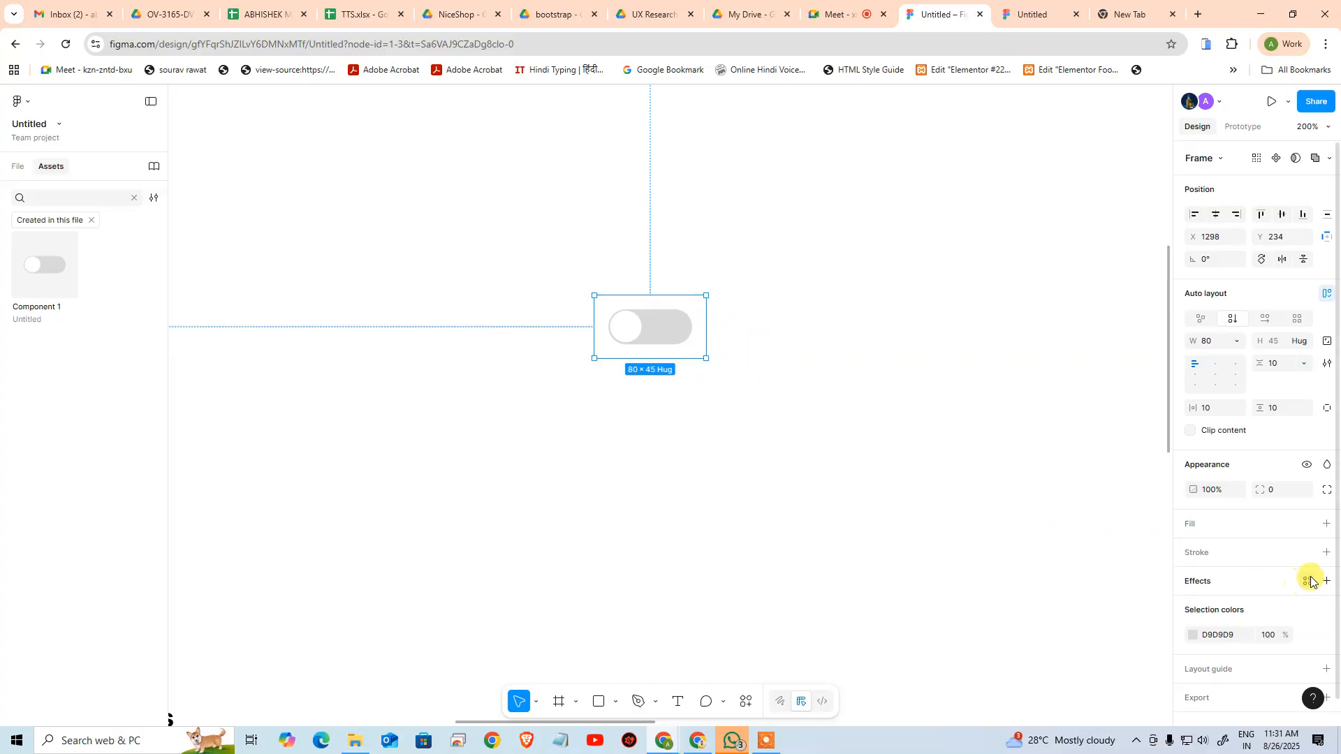
# Add an inside stroke of 1 to the auto layout frame, sampling the toggle track's grey D9D9D9 as its colour
pyautogui.click(1327, 557)
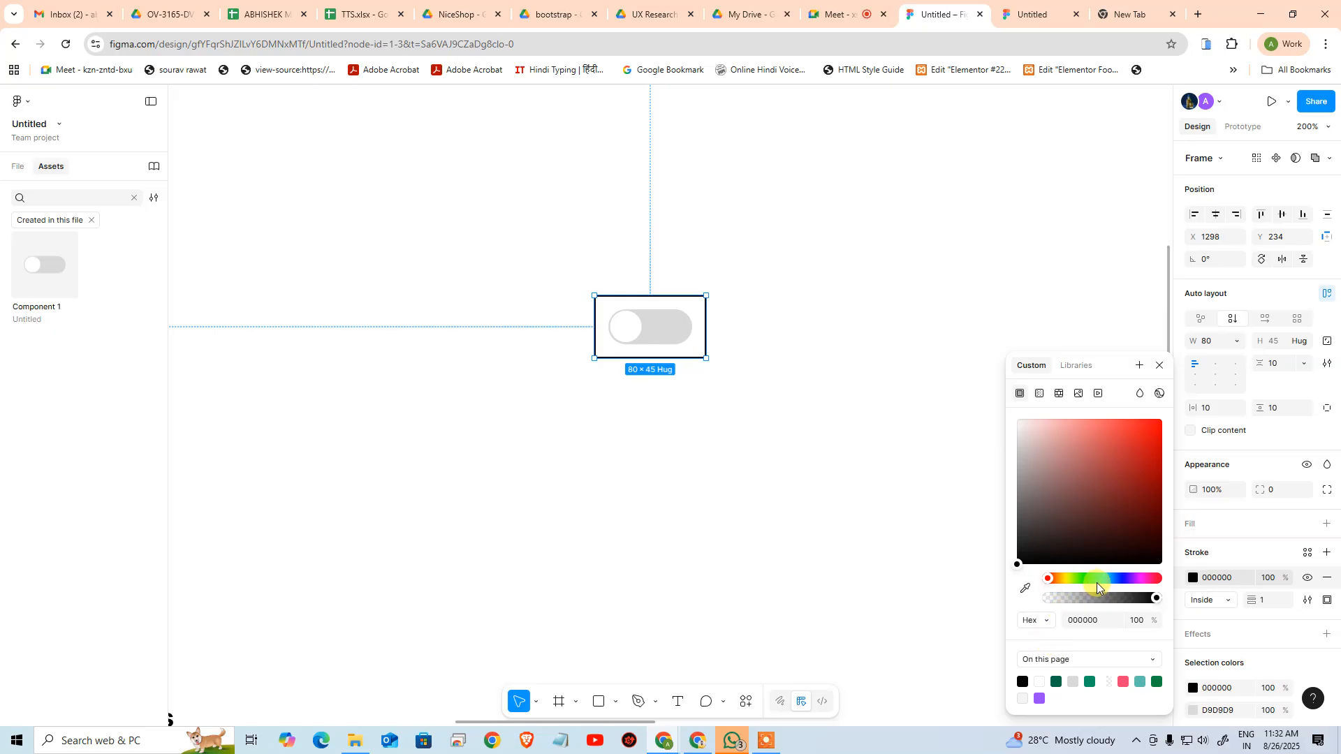
pyautogui.click(1025, 588)
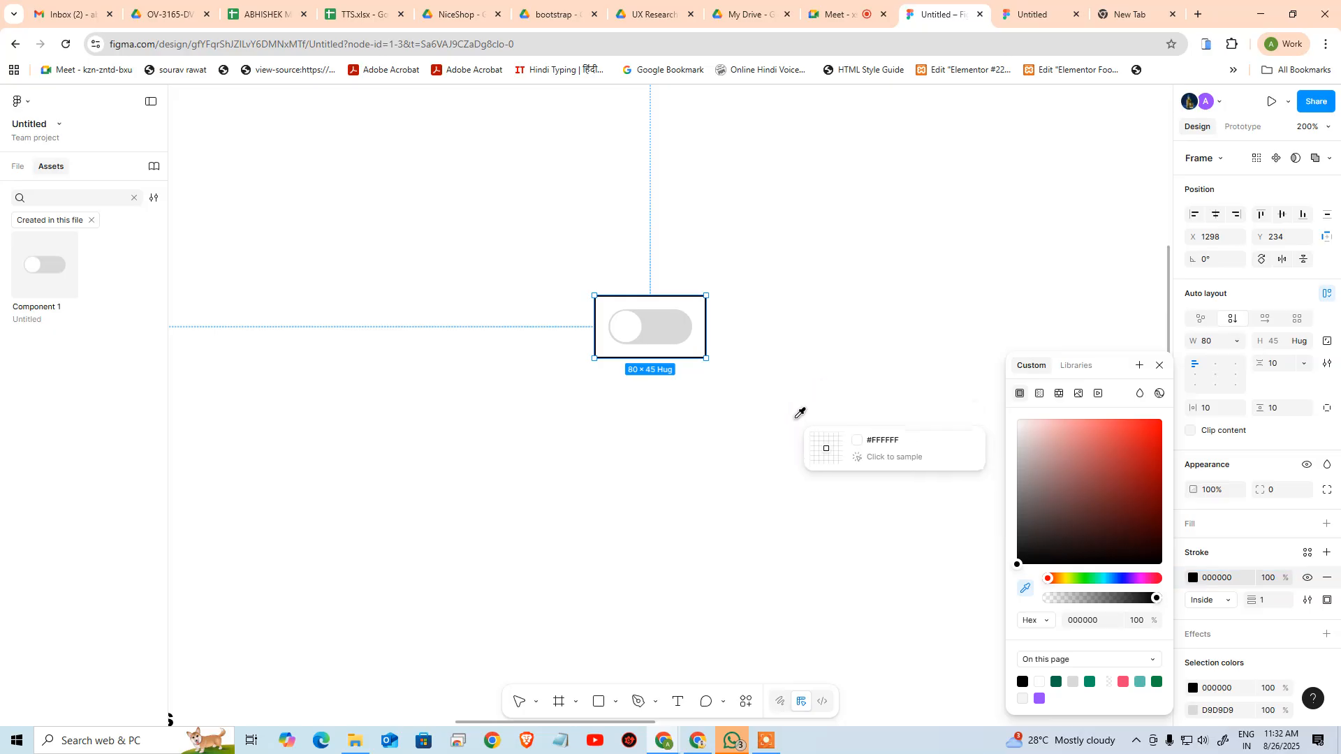
pyautogui.click(663, 328)
pyautogui.click(792, 397)
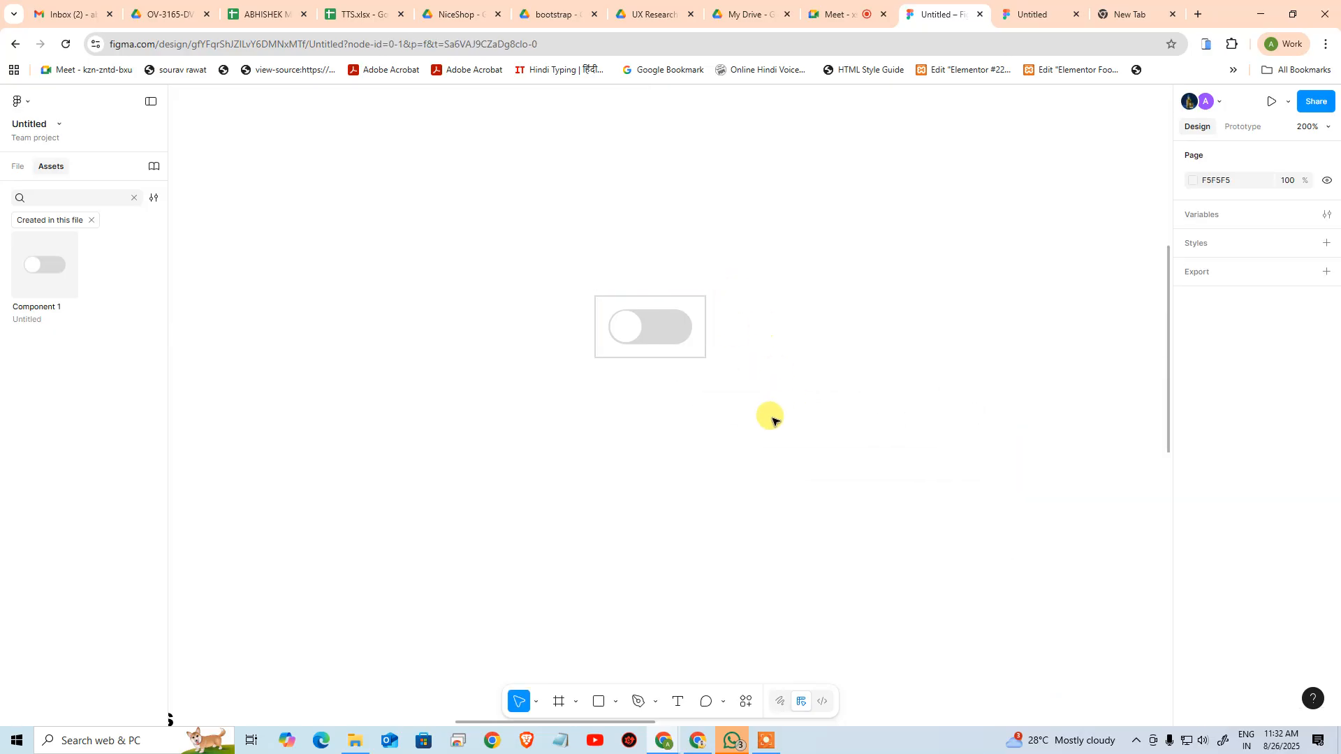
# Set the auto layout frame's horizontal and vertical padding to 3
pyautogui.click(691, 334)
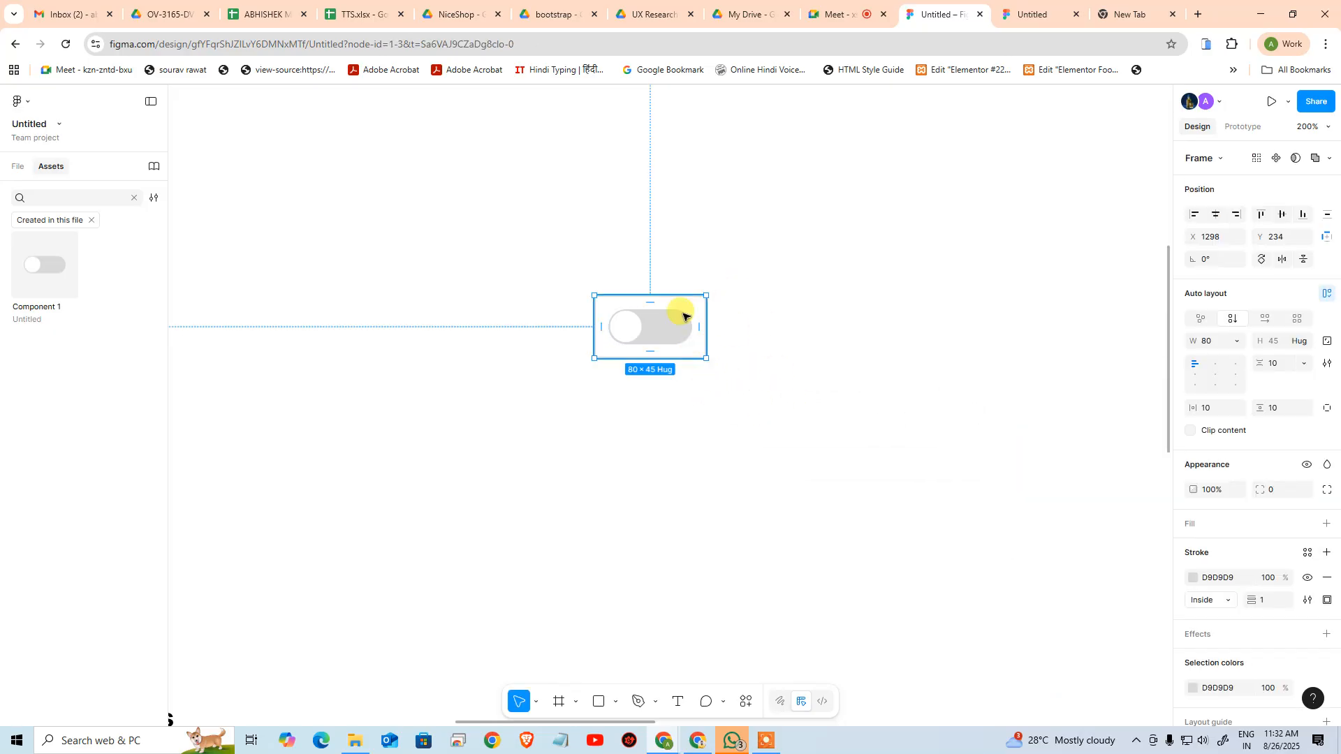
pyautogui.scroll(5, 578, 317)
pyautogui.hscroll(-5, 578, 317)
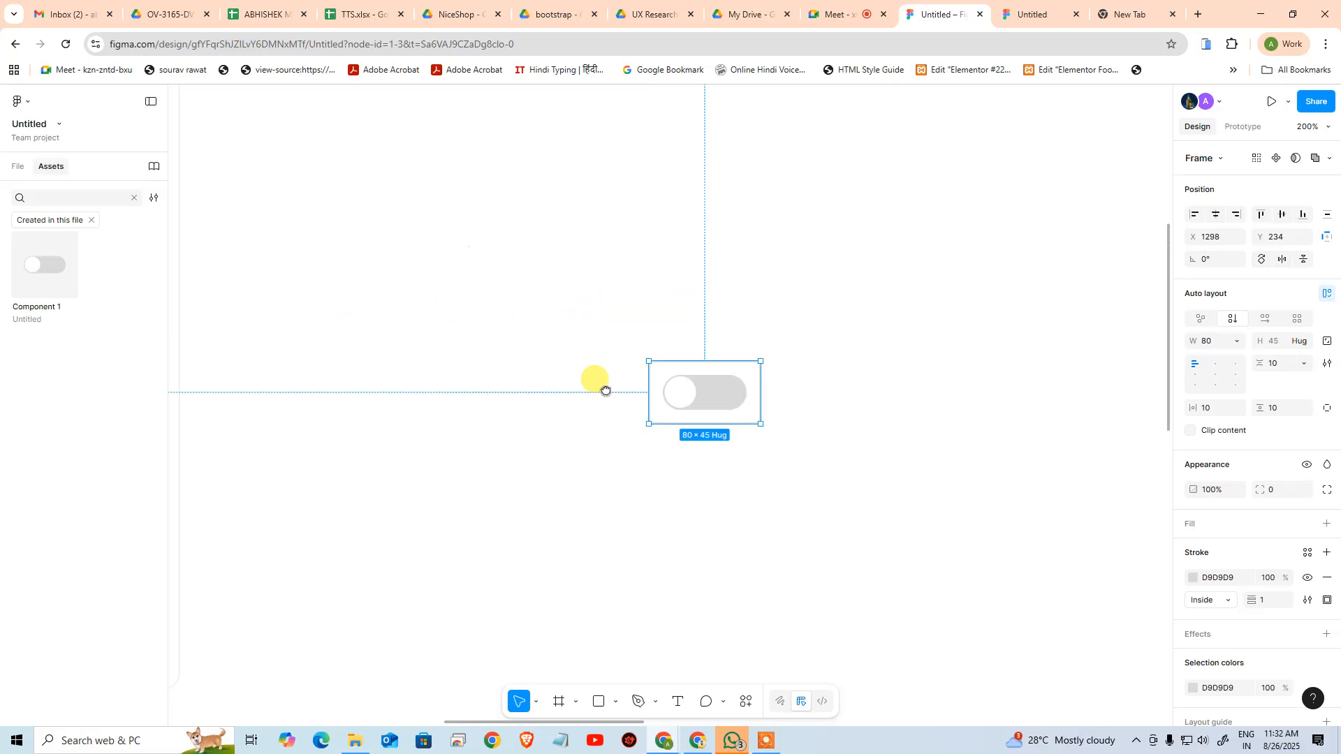
pyautogui.moveTo(609, 506); pyautogui.dragTo(458, 357)
pyautogui.click(1207, 410)
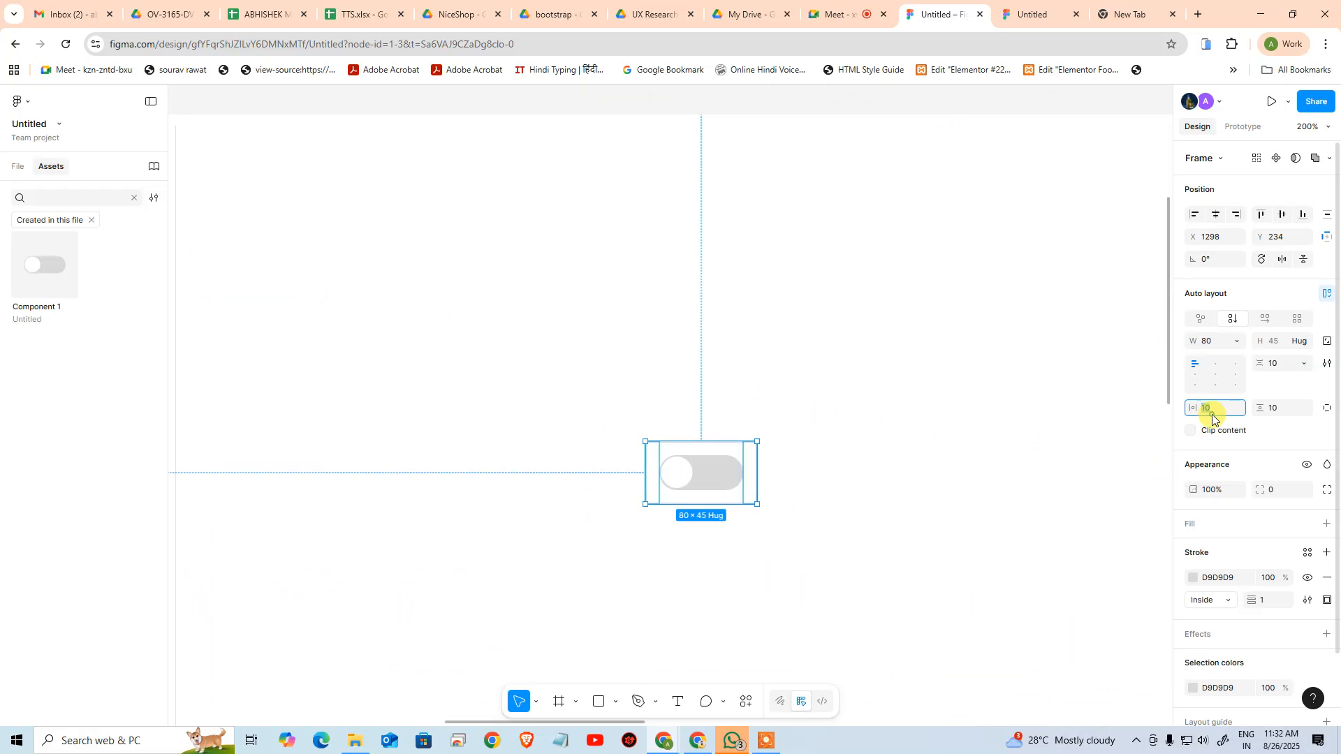
pyautogui.write('3')
pyautogui.press('Tab')
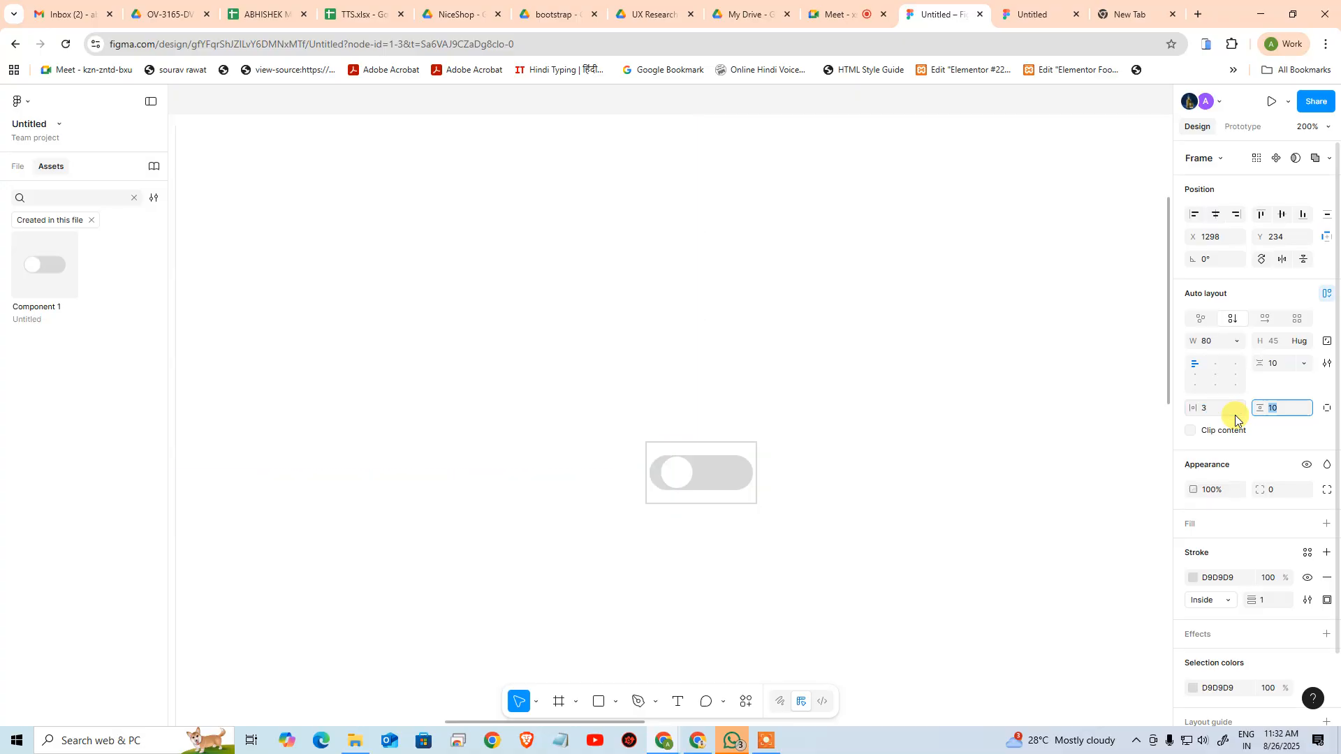
pyautogui.write('3')
pyautogui.press('Return')
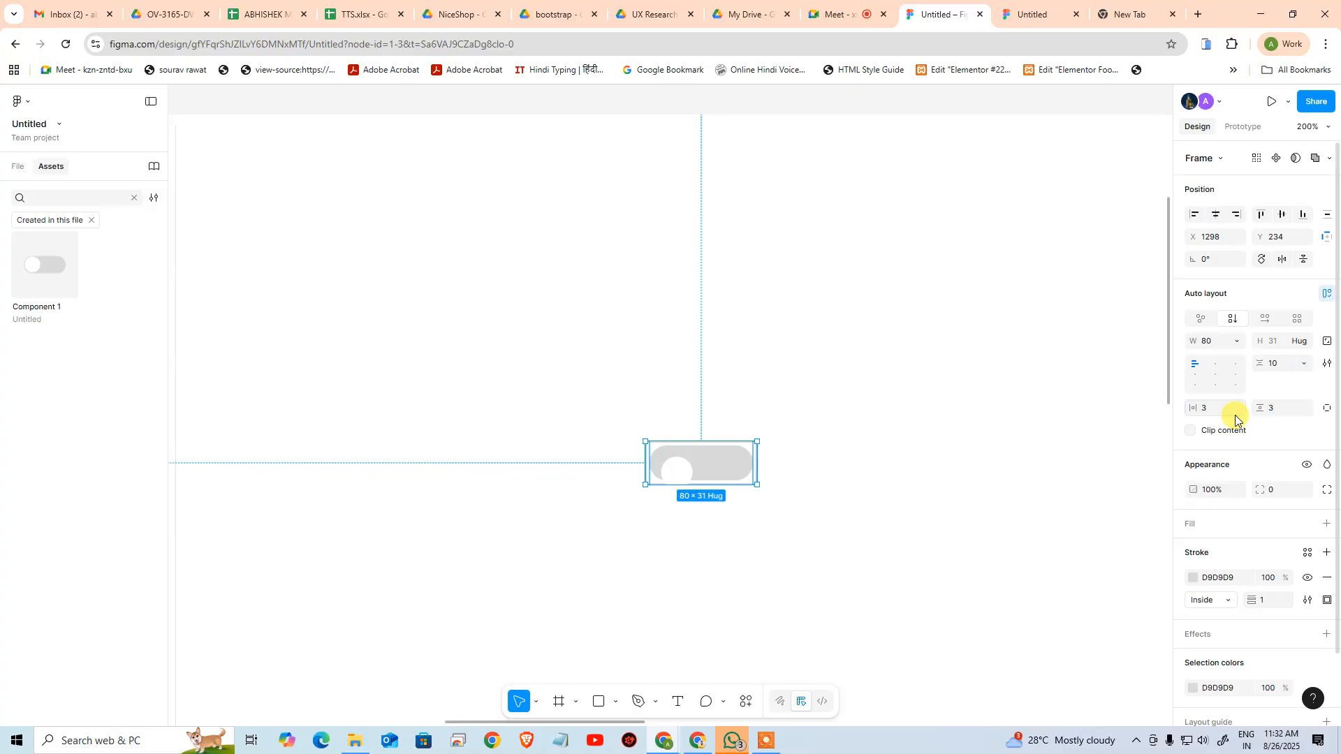
# Round the outlined frame's corners to 20 and move the white knob into the left end of the grey track
pyautogui.click(1282, 498)
pyautogui.write('10')
pyautogui.press('Return')
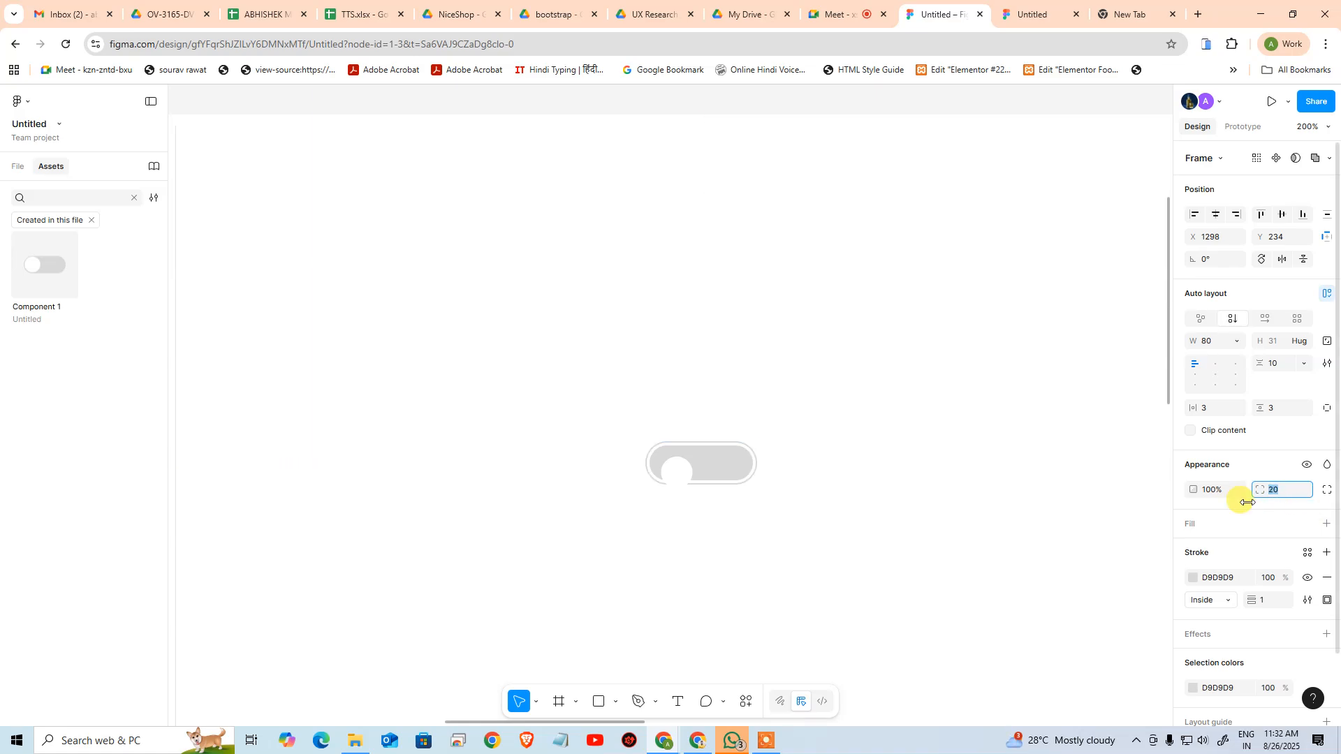
pyautogui.click(879, 610)
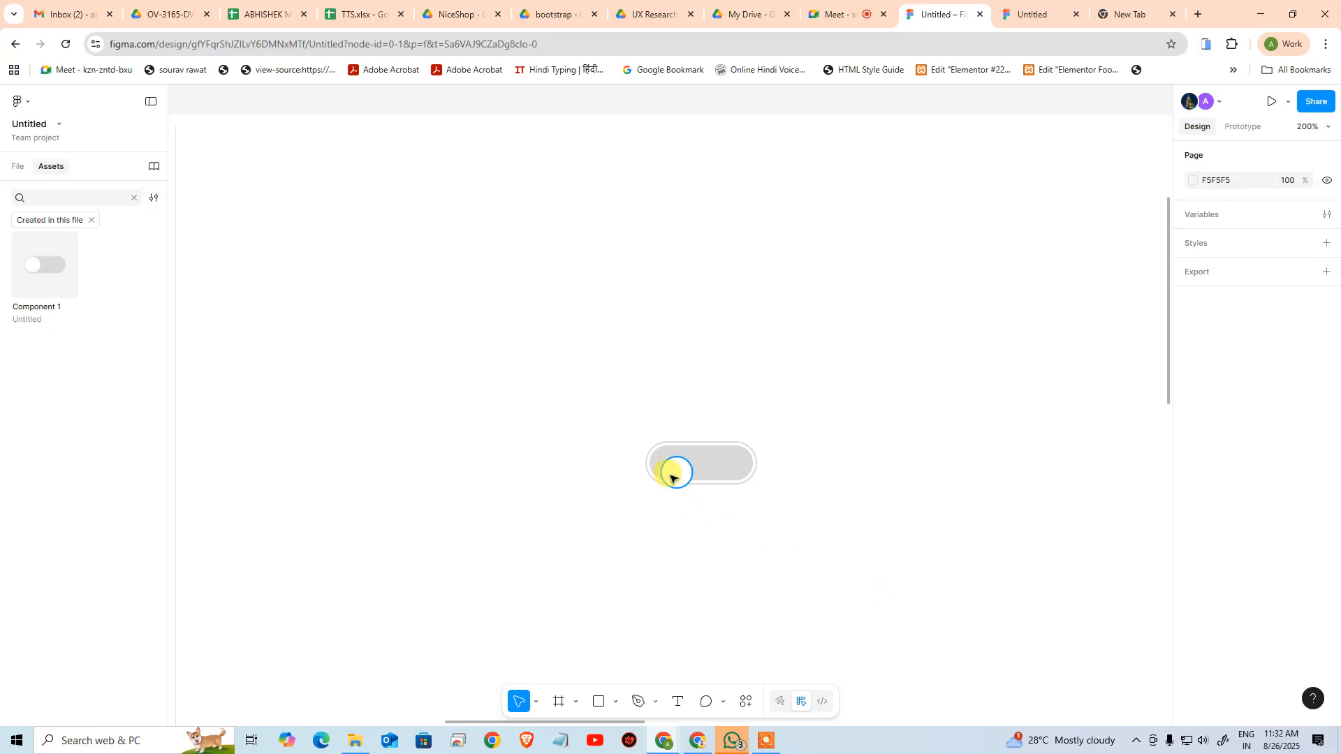
pyautogui.moveTo(676, 478); pyautogui.dragTo(668, 470)
pyautogui.click(833, 530)
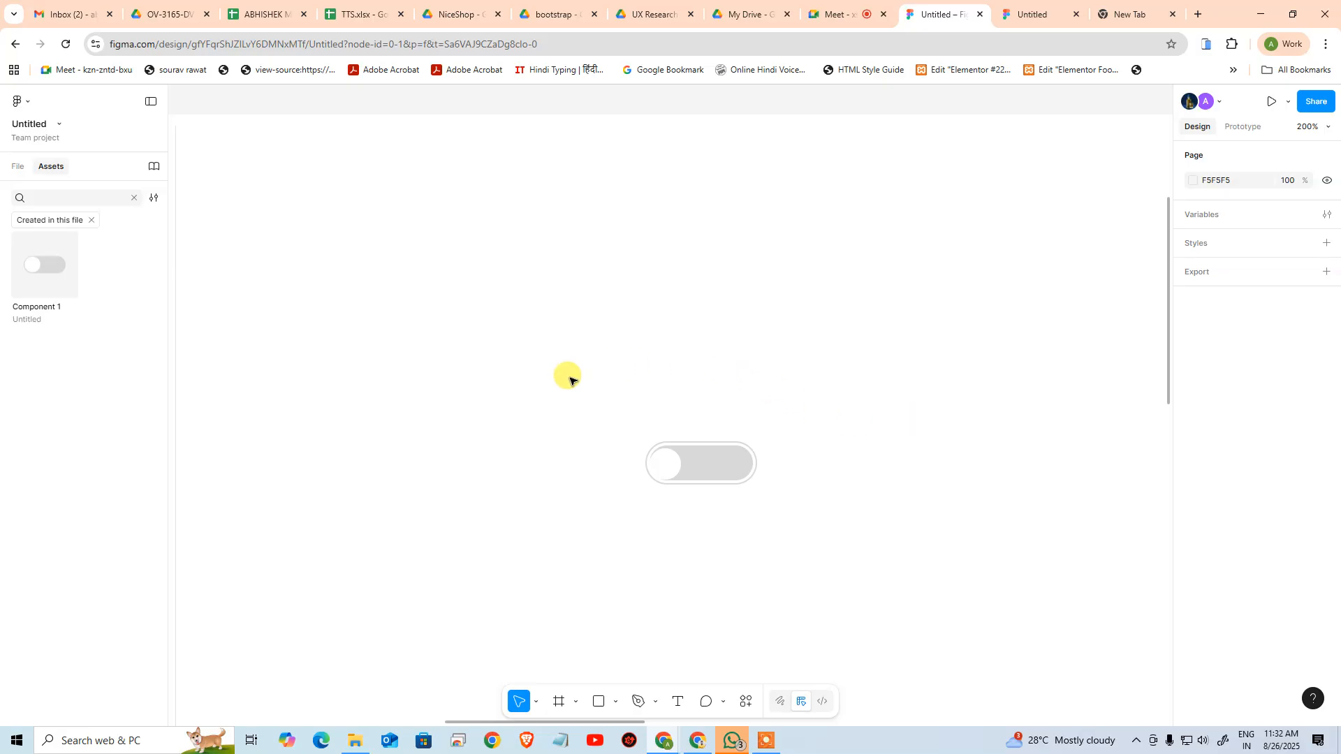
# Delete the outlined toggle copy together with its white knob from the first MacBook frame
pyautogui.moveTo(568, 375); pyautogui.dragTo(849, 557)
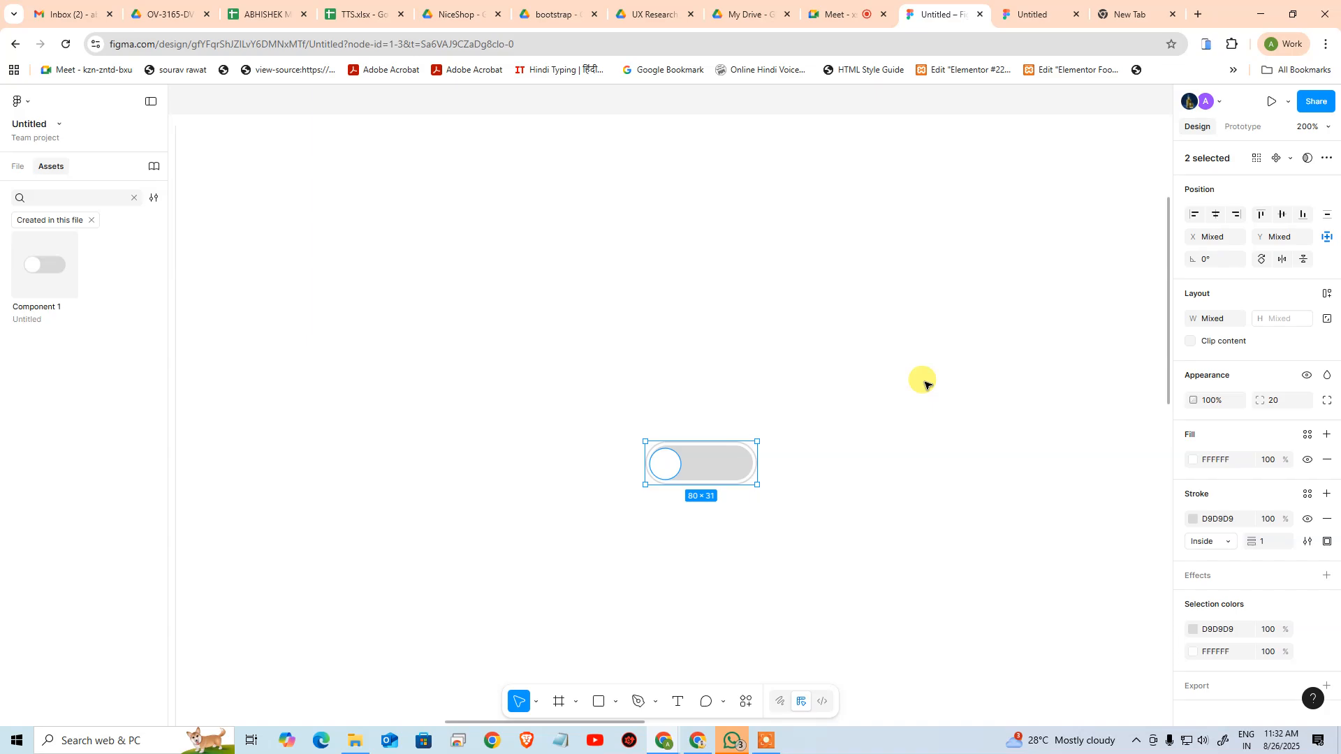
pyautogui.click(920, 378)
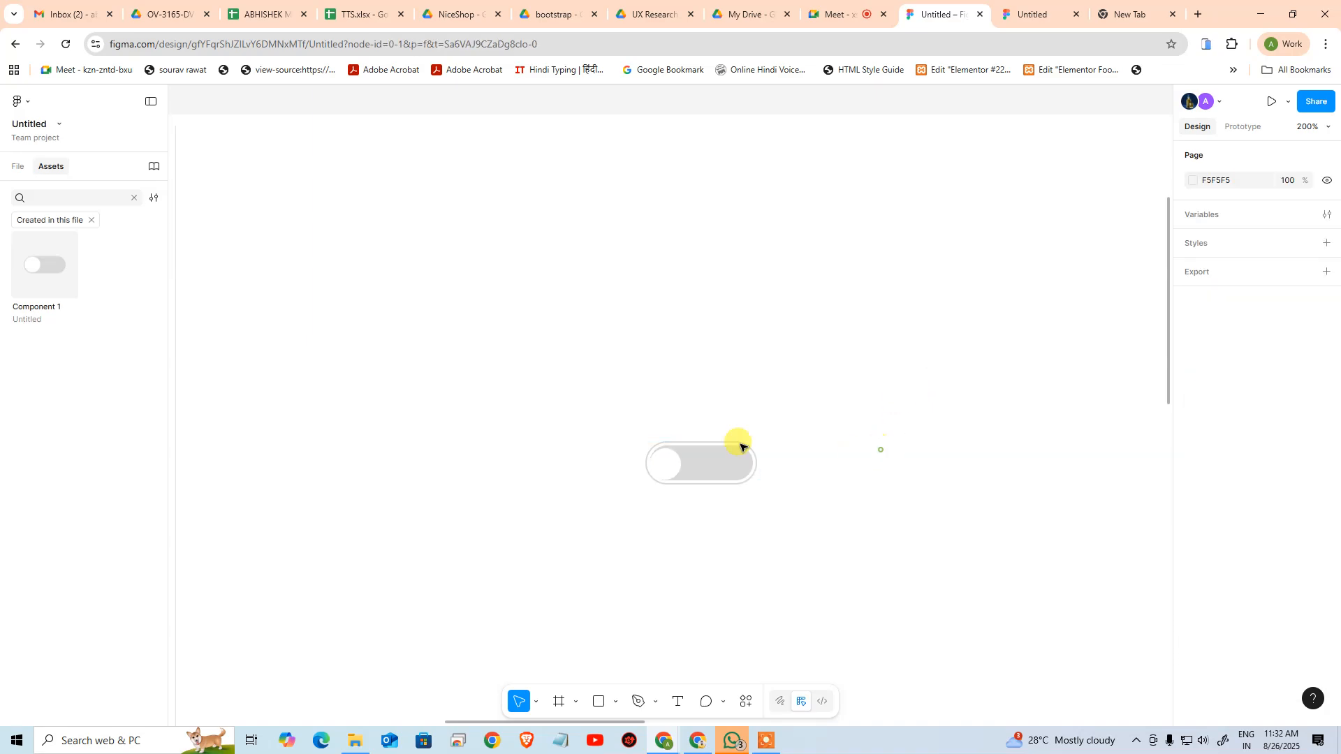
pyautogui.moveTo(550, 364); pyautogui.dragTo(845, 548)
pyautogui.press('Delete')
# Wrap the ₹9 price and the 35% Off text in the second MacBook frame in a horizontal auto layout
pyautogui.moveTo(850, 288); pyautogui.dragTo(559, 583)
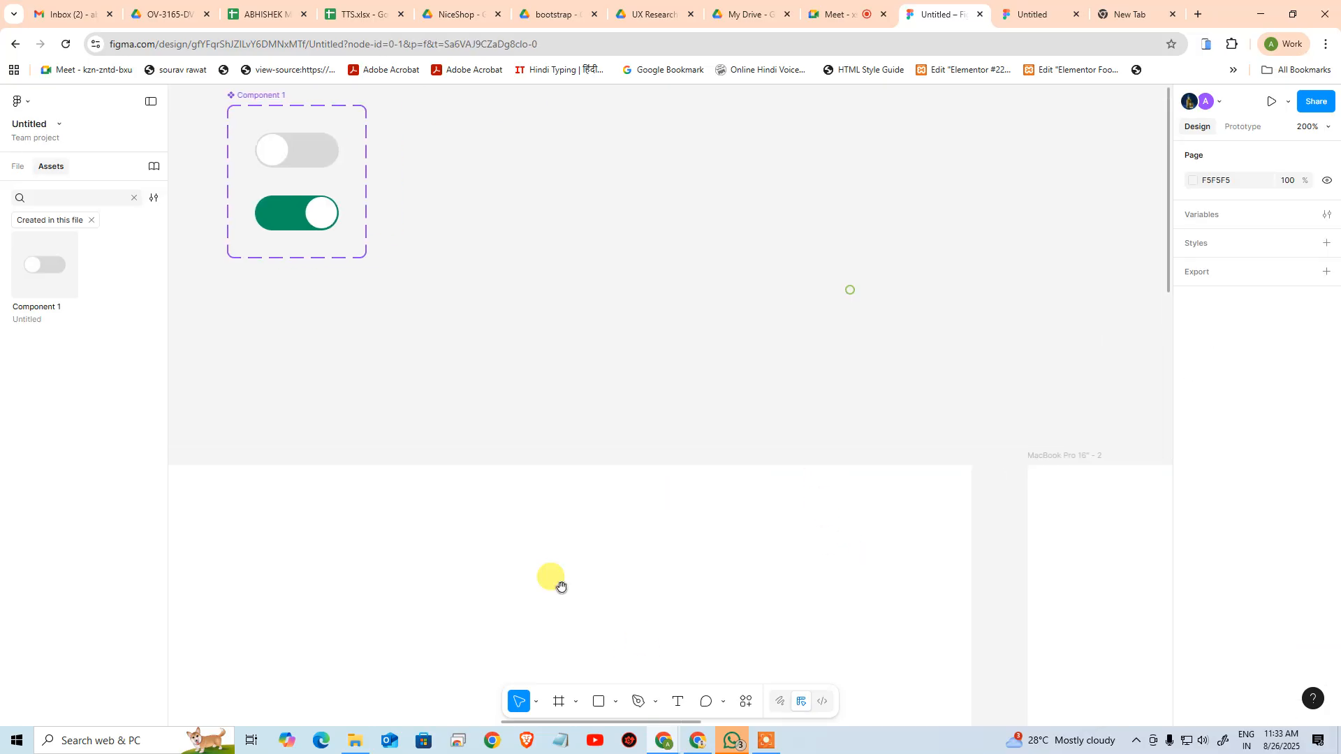
pyautogui.moveTo(748, 494); pyautogui.dragTo(642, 536)
pyautogui.hotkey('ctrl', '-')
pyautogui.hotkey('ctrl', '-')
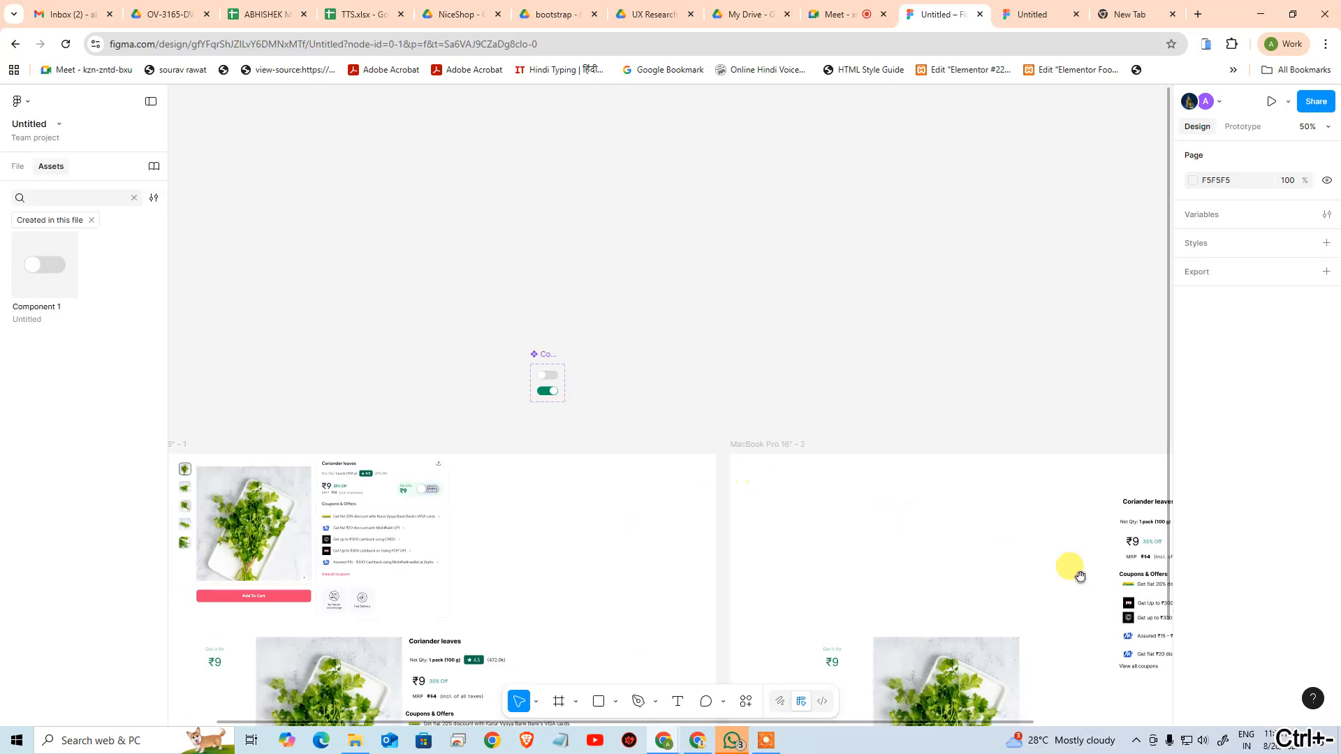
pyautogui.moveTo(1079, 570); pyautogui.dragTo(791, 411)
pyautogui.keyDown('ctrl'); pyautogui.click(898, 389); pyautogui.keyUp('ctrl')
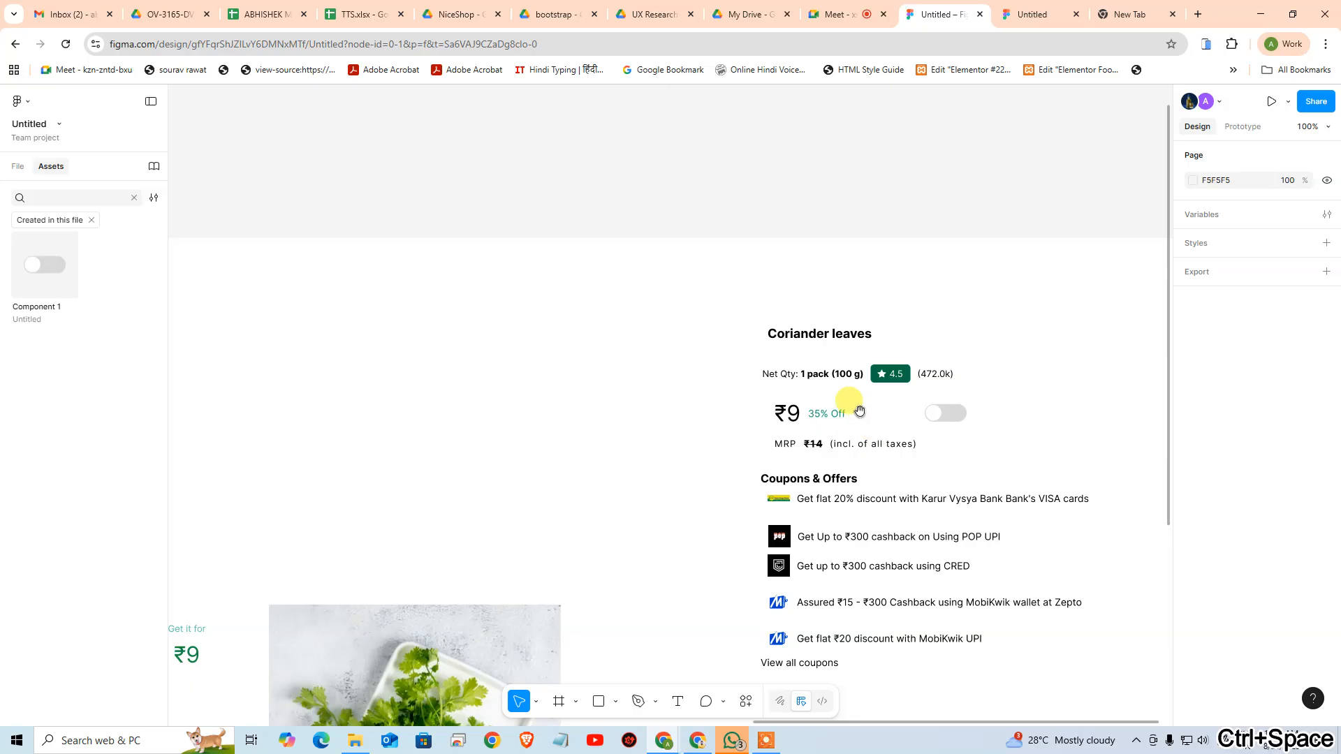
pyautogui.click(895, 357)
pyautogui.click(866, 321)
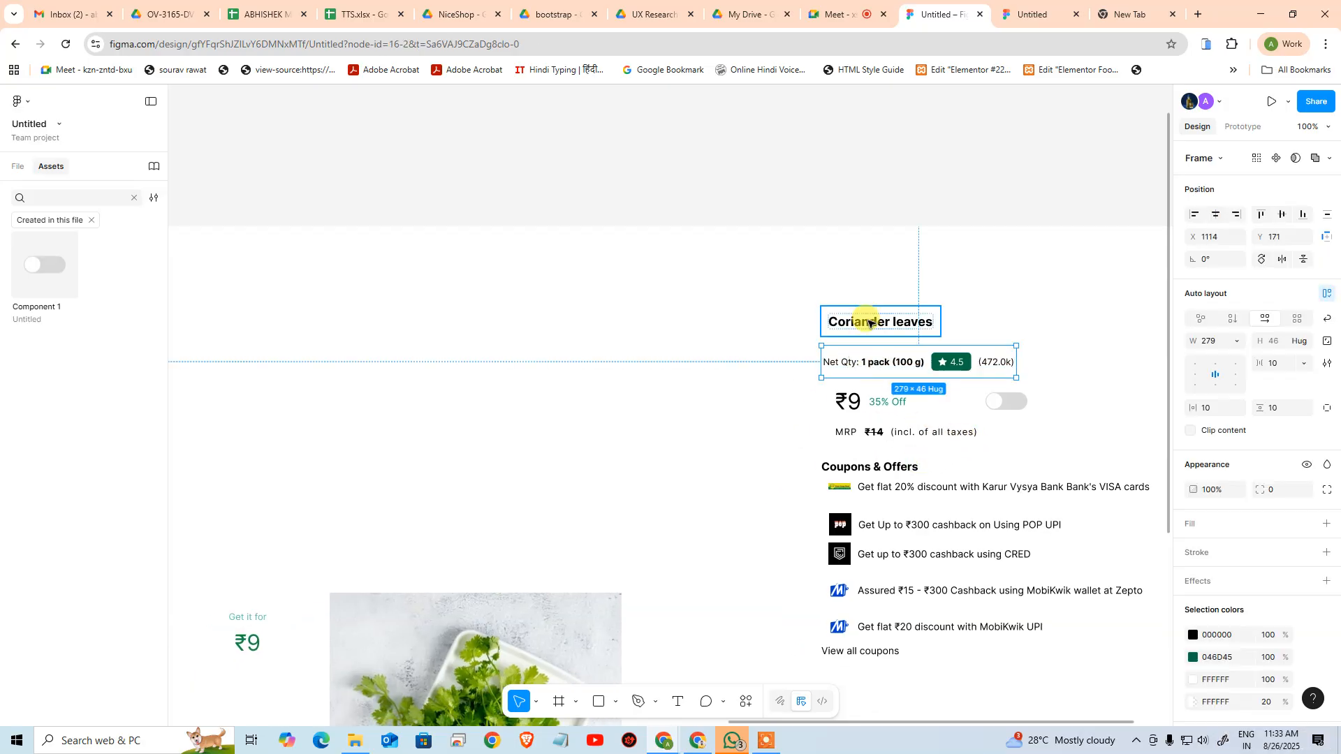
pyautogui.click(871, 404)
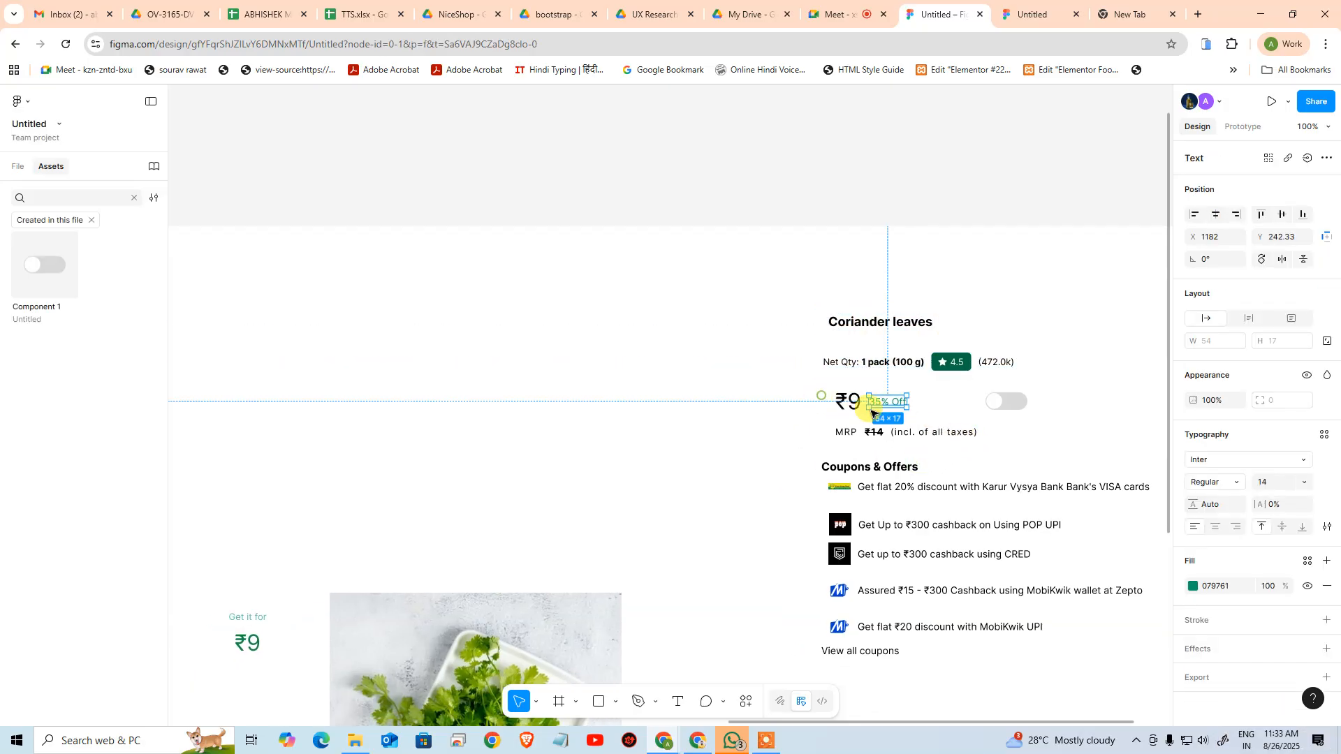
pyautogui.click(815, 384)
pyautogui.doubleClick(848, 400)
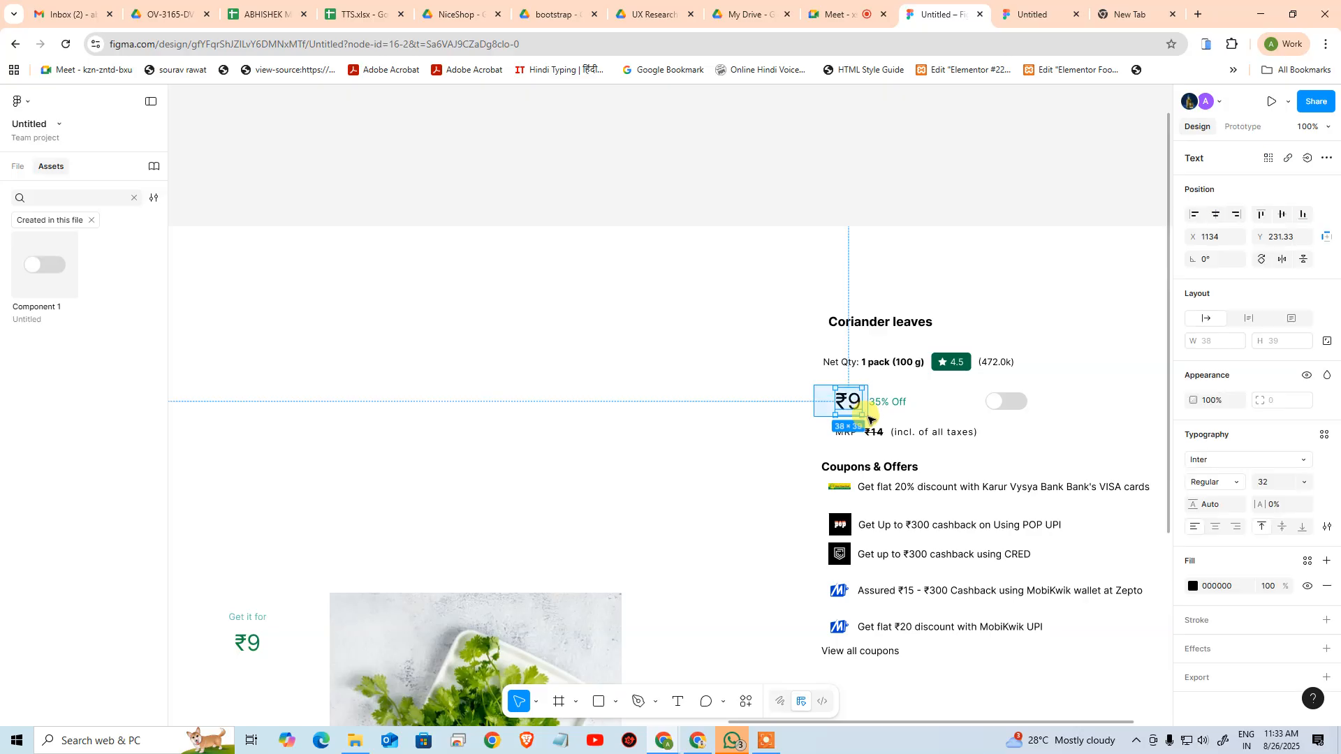
pyautogui.click(911, 391)
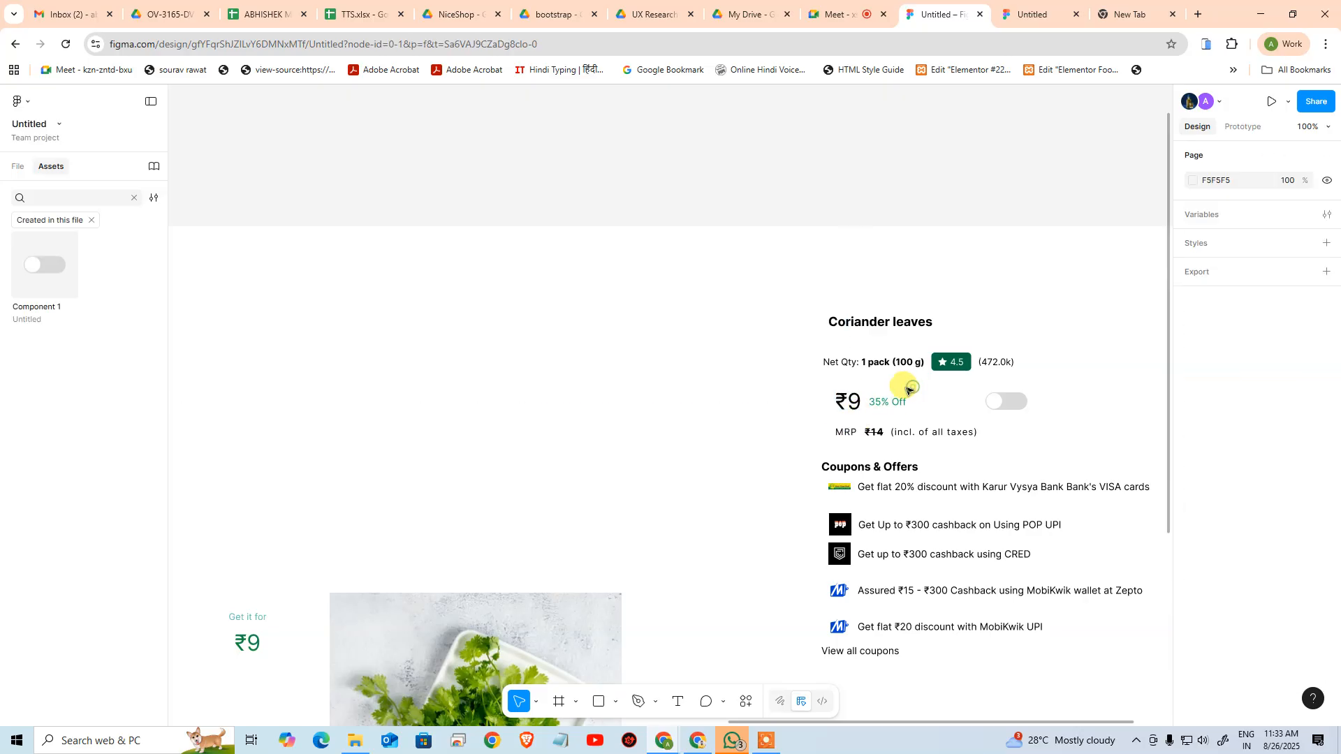
pyautogui.click(901, 412)
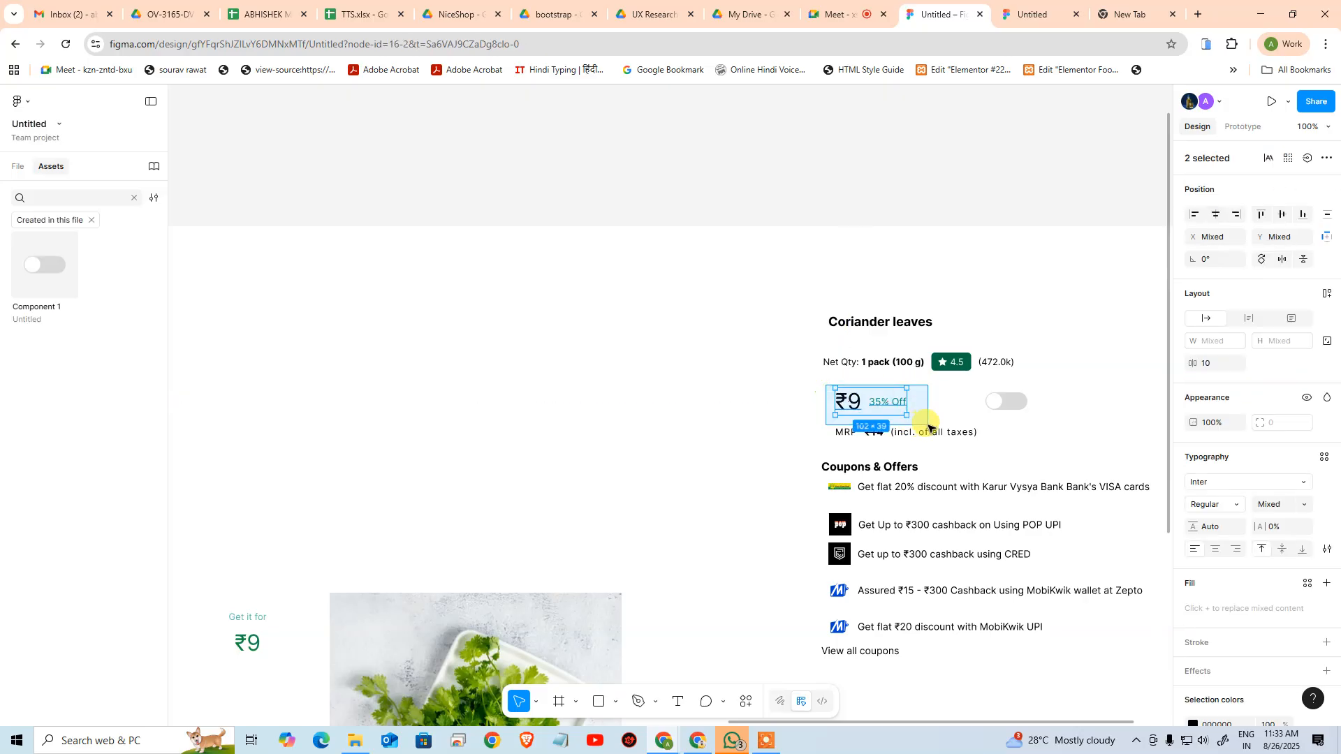
pyautogui.hotkey('shift', 'a')
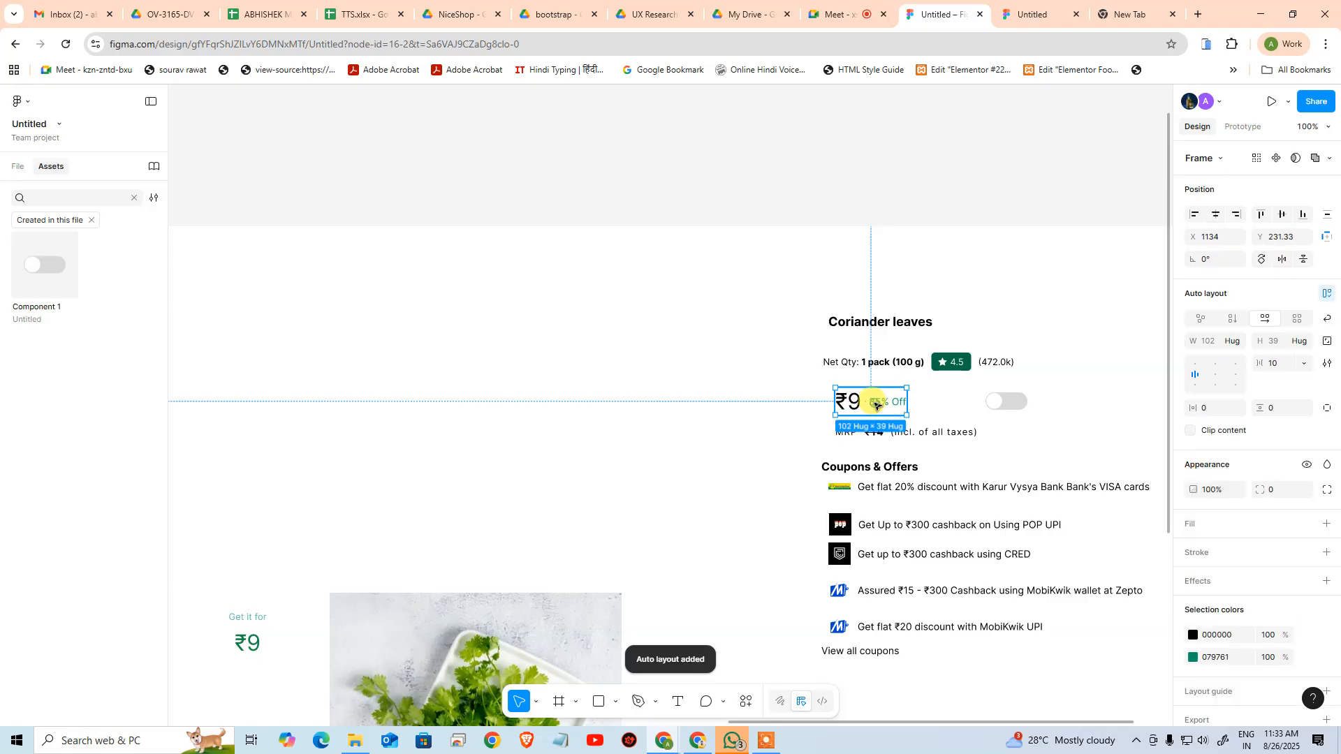
# Undo stacking the price row with the loose MRP texts and wrap MRP, ₹14 and (incl. of all taxes) in their own auto layout
pyautogui.keyDown('shift'); pyautogui.click(919, 433); pyautogui.keyUp('shift')
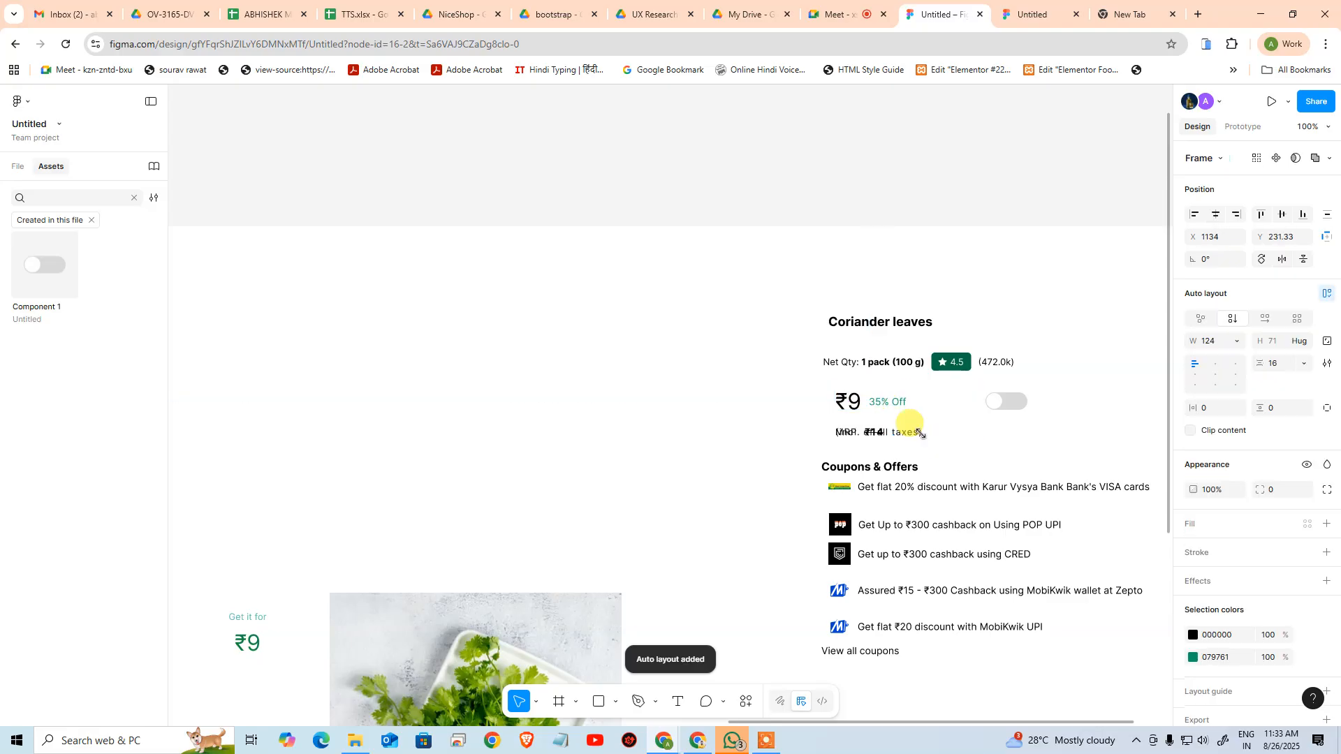
pyautogui.hotkey('ctrl', 'z')
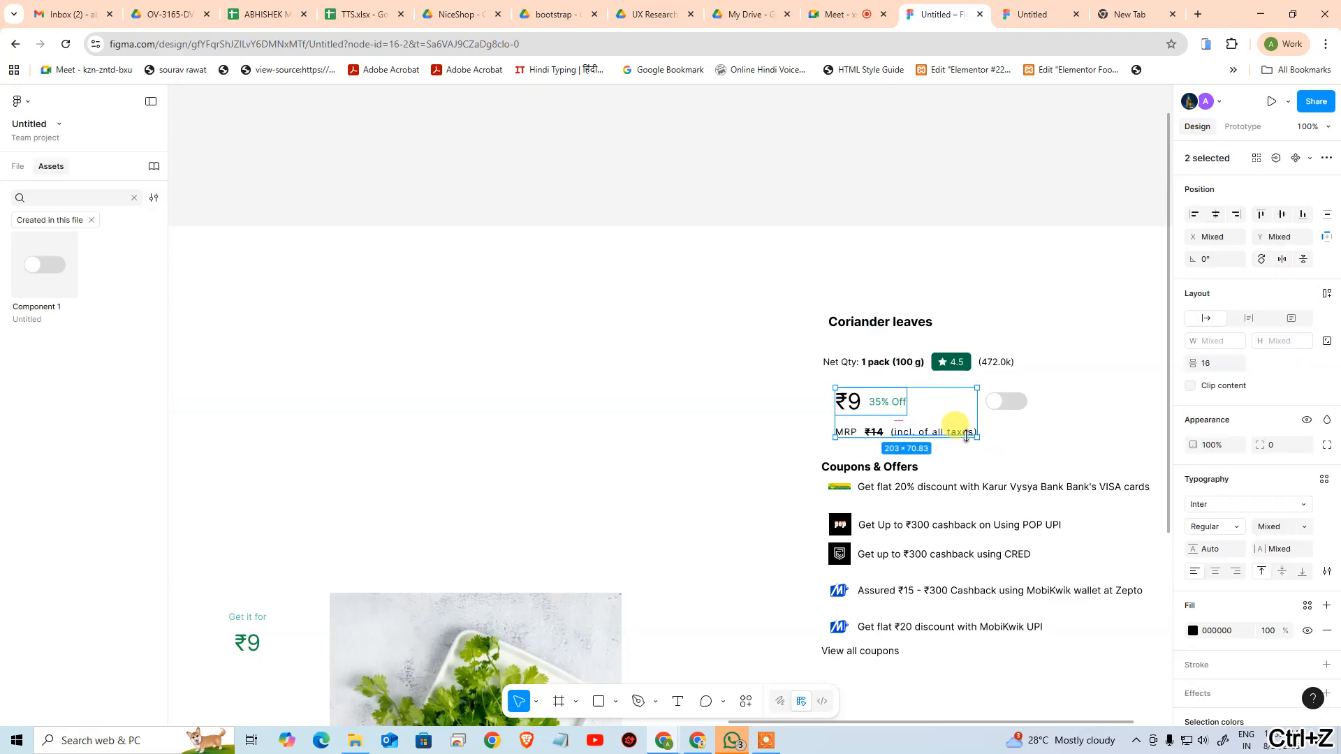
pyautogui.click(800, 434)
pyautogui.click(873, 432)
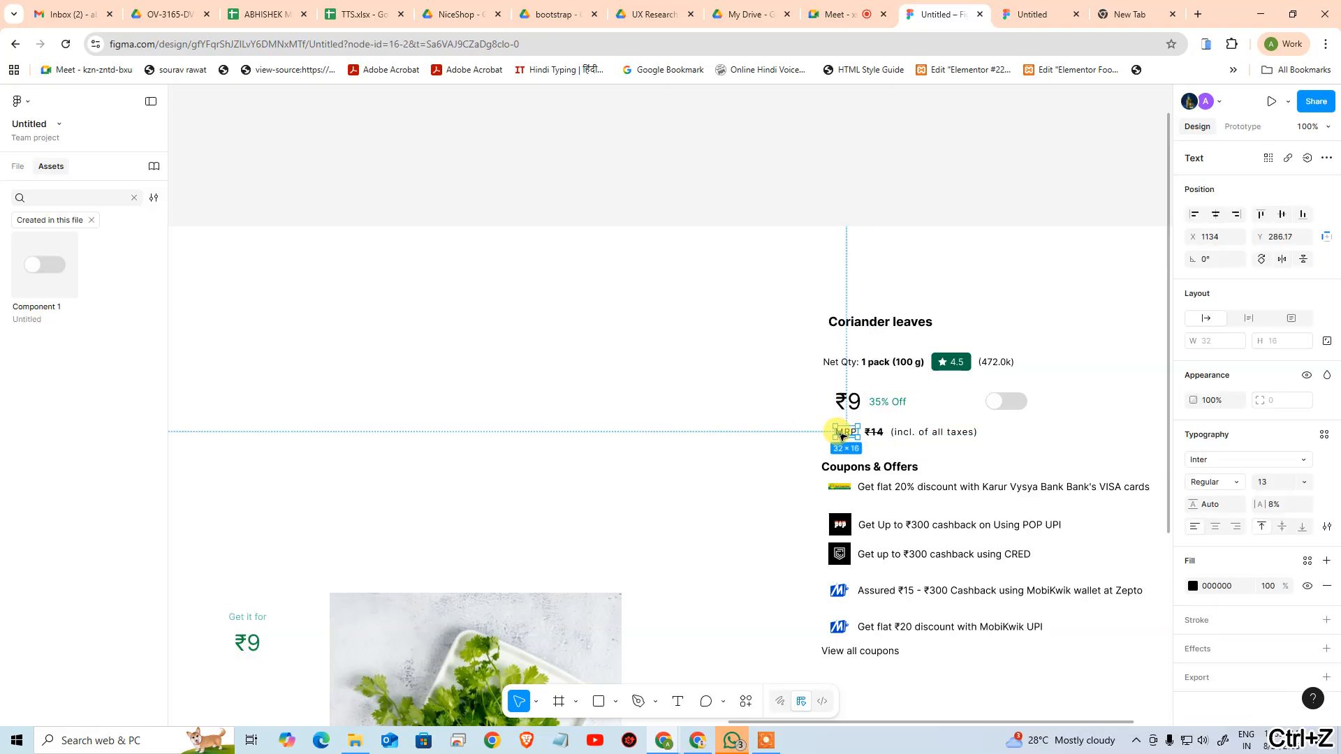
pyautogui.keyDown('shift'); pyautogui.click(845, 433); pyautogui.keyUp('shift')
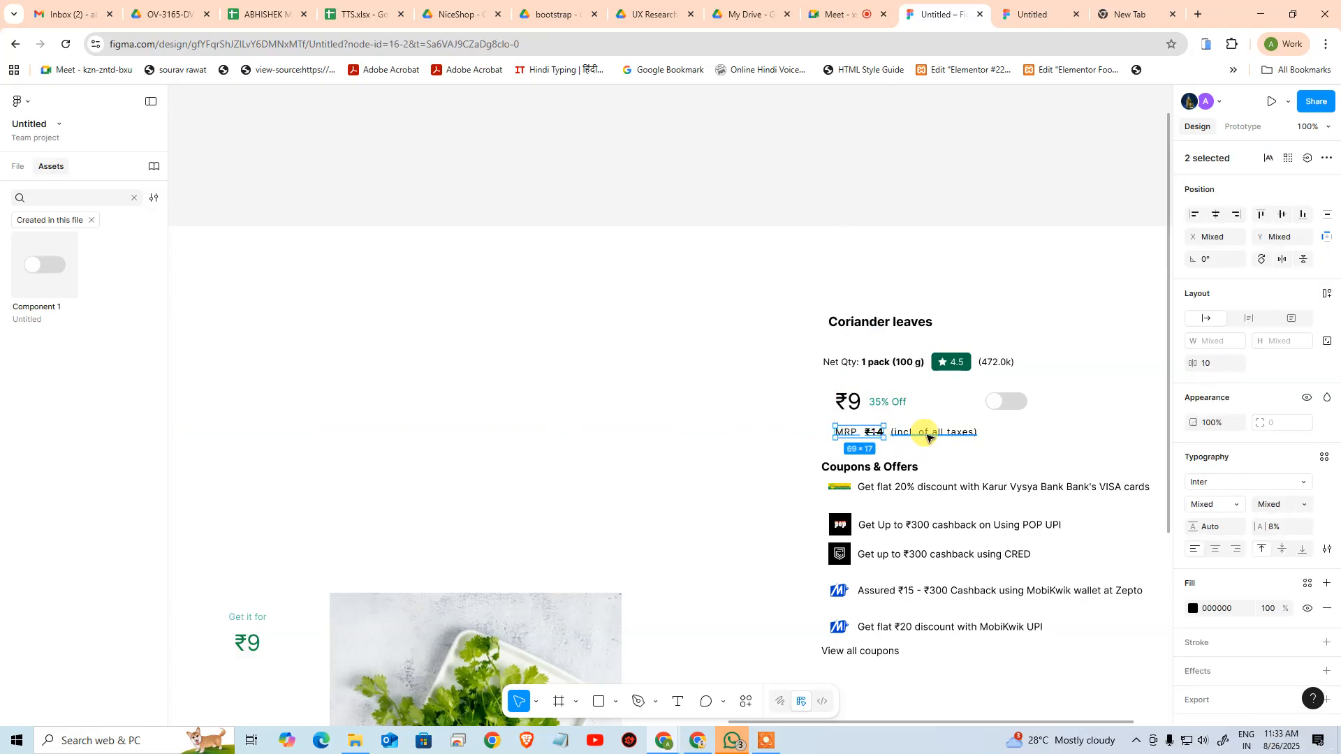
pyautogui.keyDown('shift'); pyautogui.click(927, 433); pyautogui.keyUp('shift')
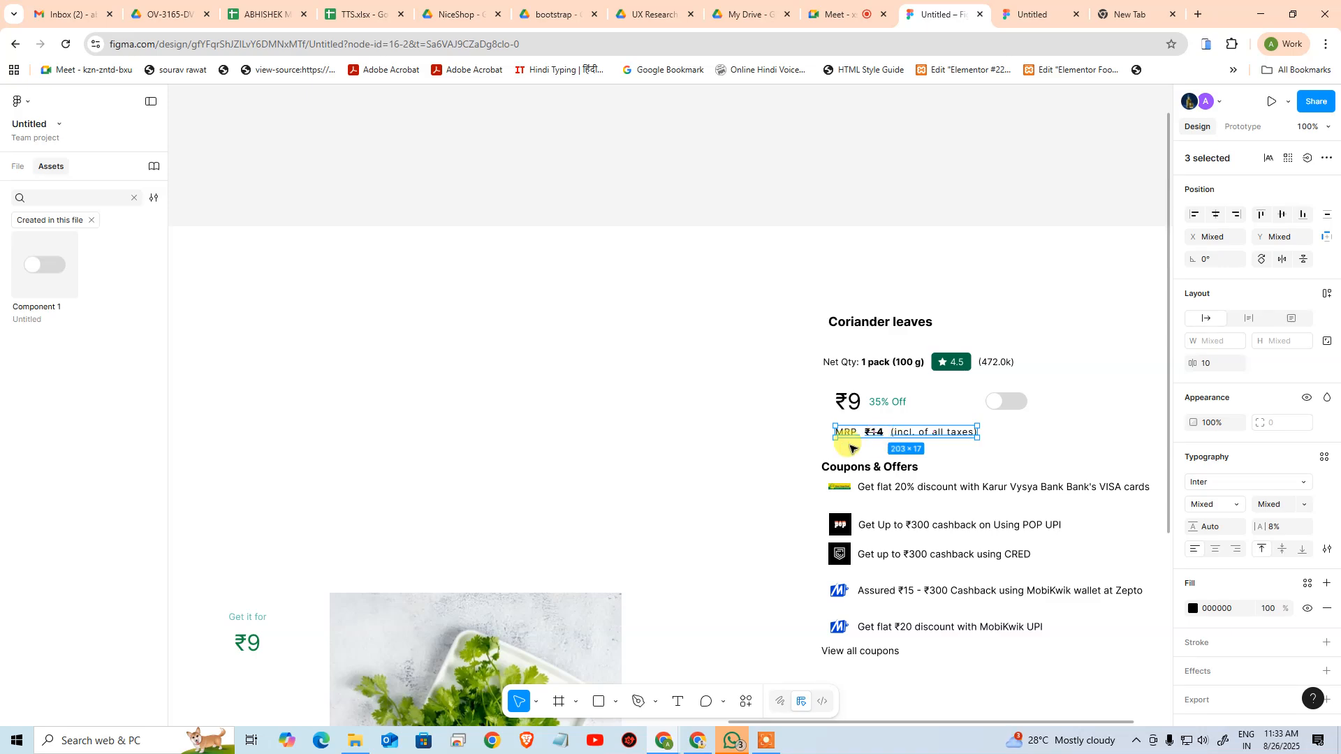
pyautogui.hotkey('shift', 'a')
# Stack the price row above the MRP row in an auto layout, and combine that stack with the toggle in a horizontal auto layout
pyautogui.keyDown('shift'); pyautogui.click(861, 415); pyautogui.keyUp('shift')
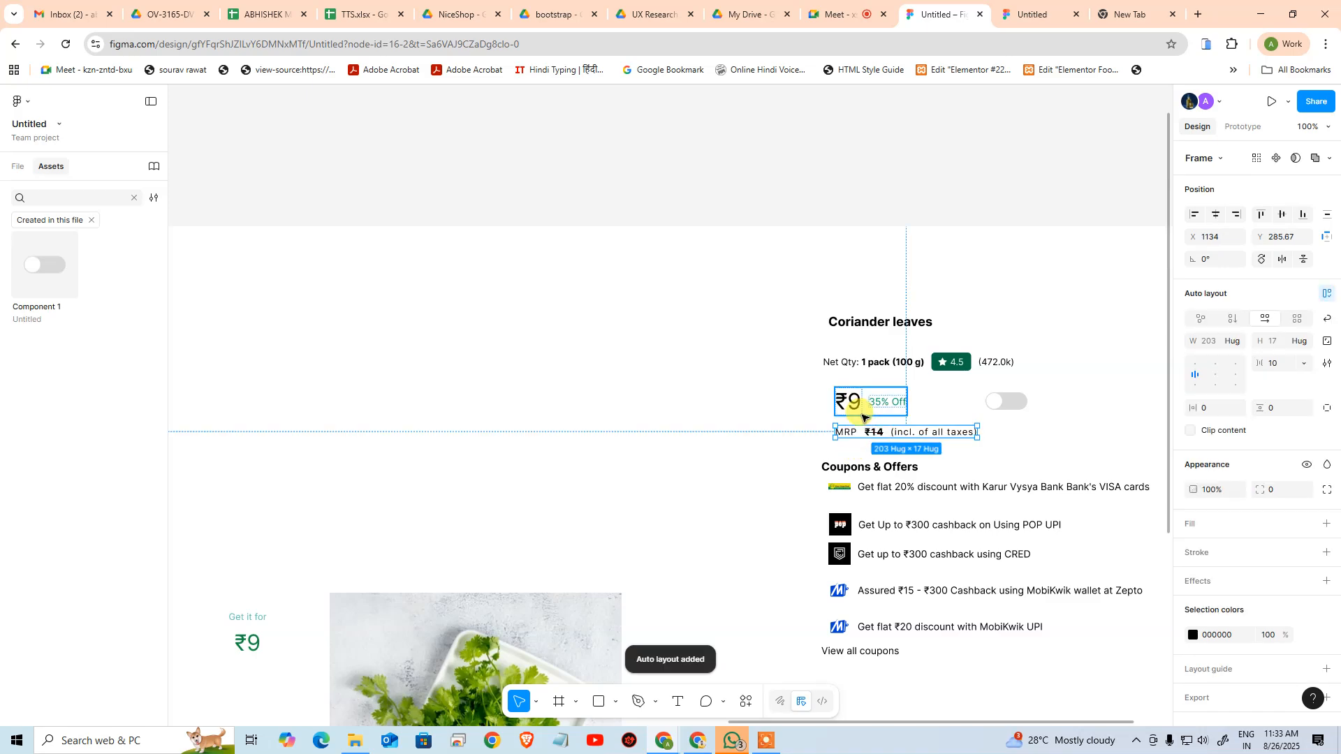
pyautogui.keyDown('shift'); pyautogui.click(1019, 404); pyautogui.keyUp('shift')
pyautogui.hotkey('shift', 'a')
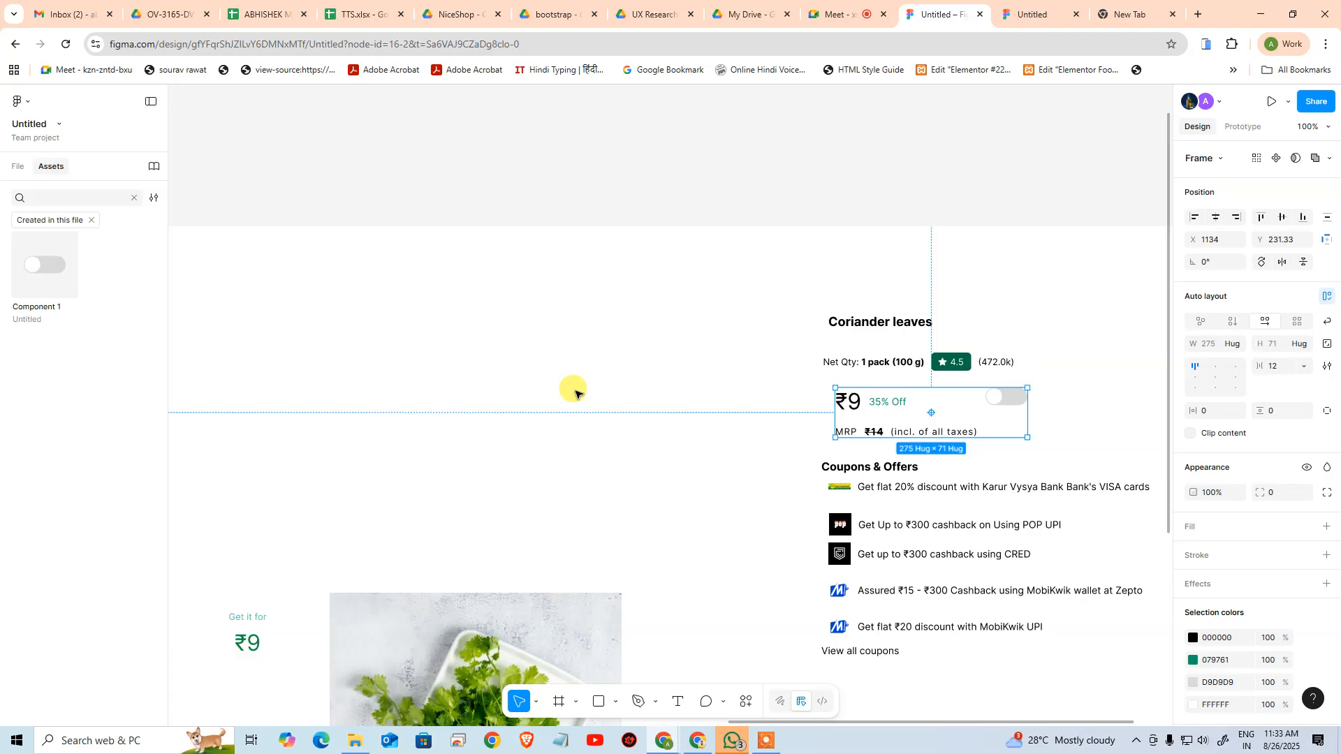
# Check the toggle's placement in the reference card and centre-align the contents of the price-and-toggle auto layout
pyautogui.click(538, 310)
pyautogui.moveTo(365, 383); pyautogui.dragTo(1014, 320)
pyautogui.moveTo(703, 402); pyautogui.dragTo(732, 407)
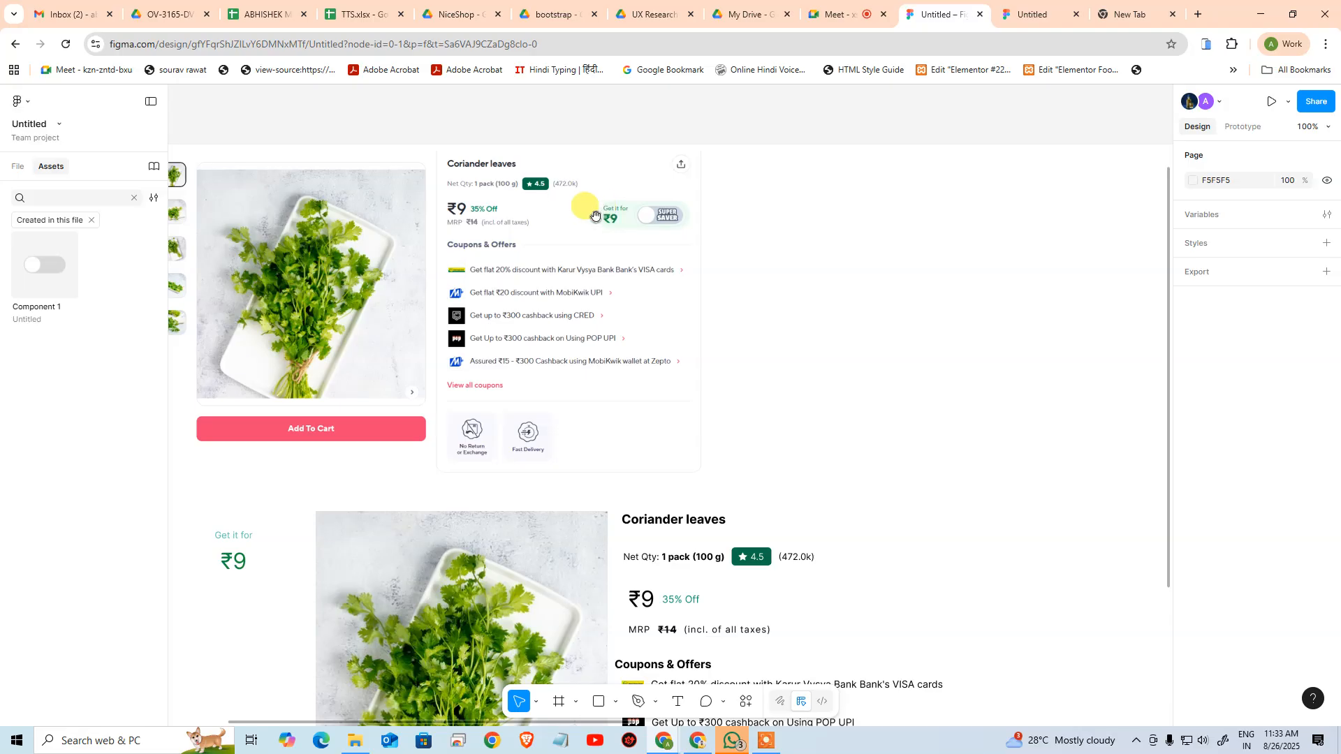
pyautogui.moveTo(629, 241); pyautogui.dragTo(224, 268)
pyautogui.moveTo(817, 356); pyautogui.dragTo(245, 336)
pyautogui.moveTo(763, 422); pyautogui.dragTo(285, 392)
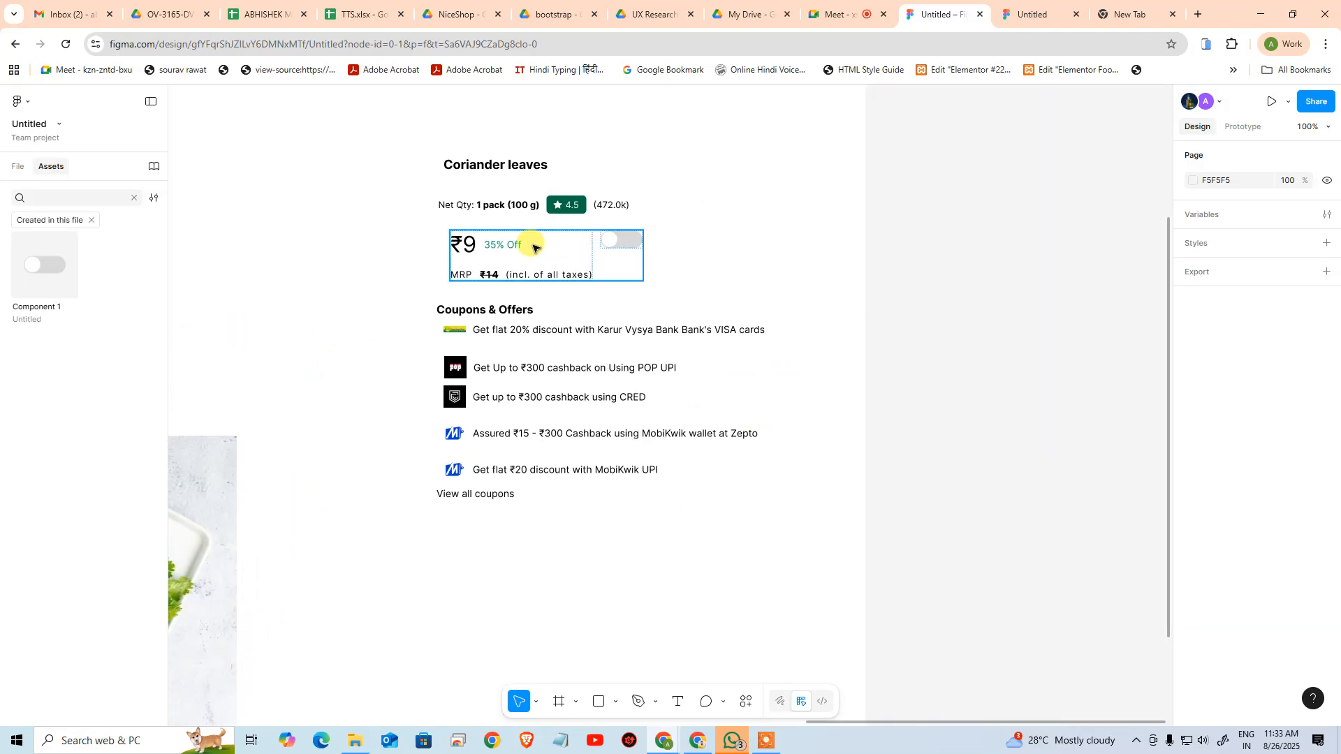
pyautogui.click(533, 248)
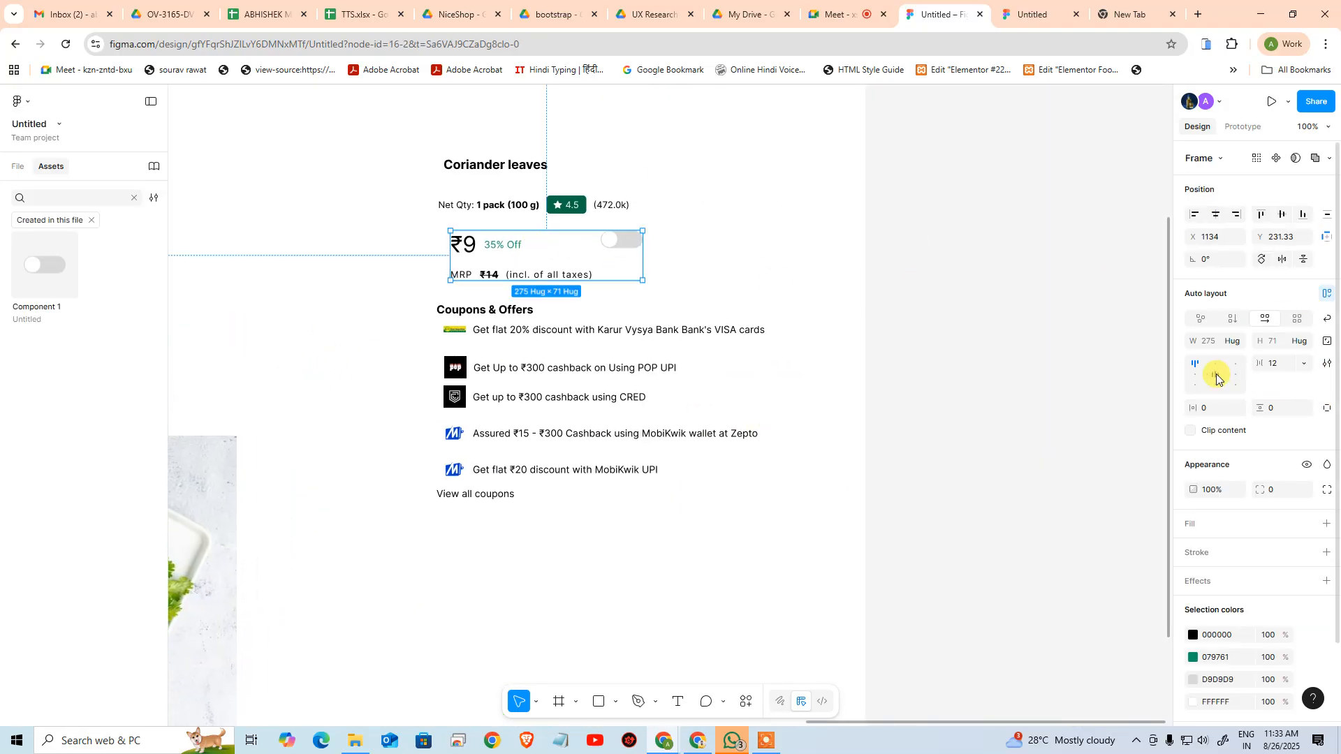
pyautogui.click(1216, 375)
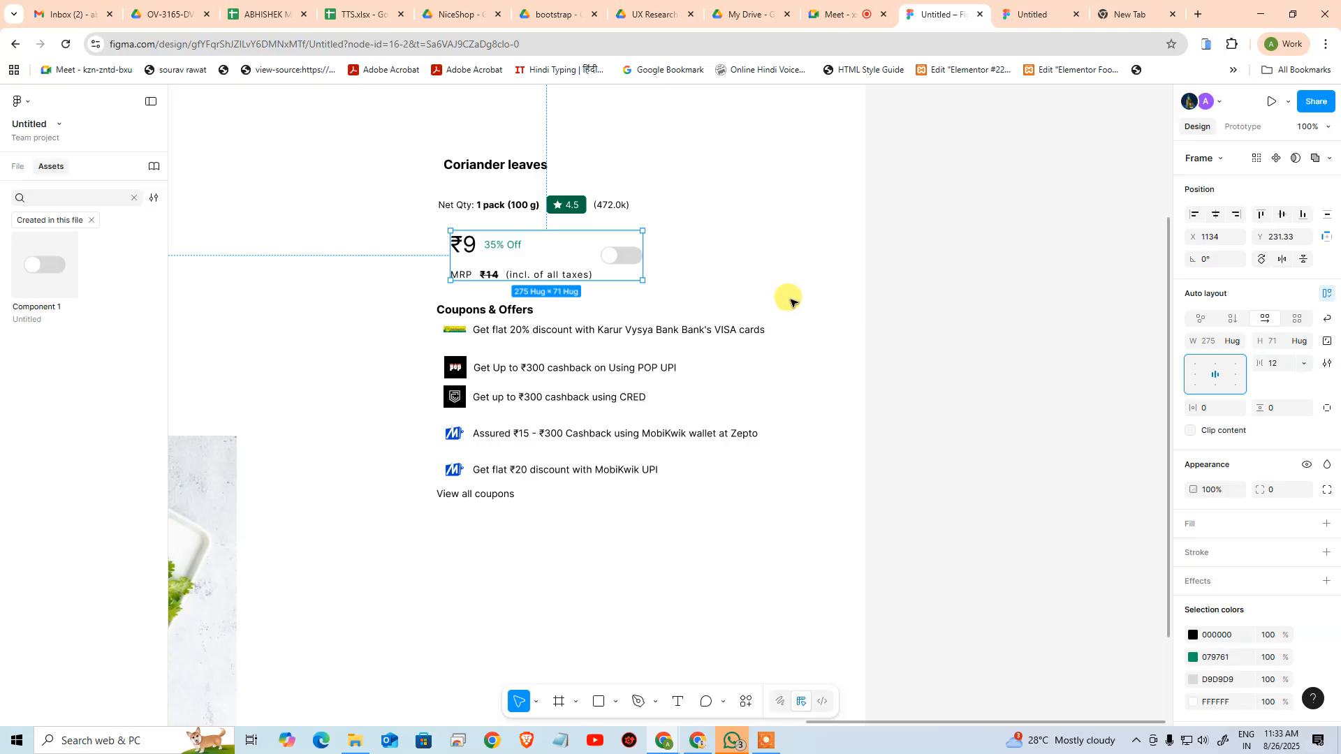
# Compare the rebuilt product details in the second MacBook frame with the reference card in the first one
pyautogui.click(952, 263)
pyautogui.click(488, 266)
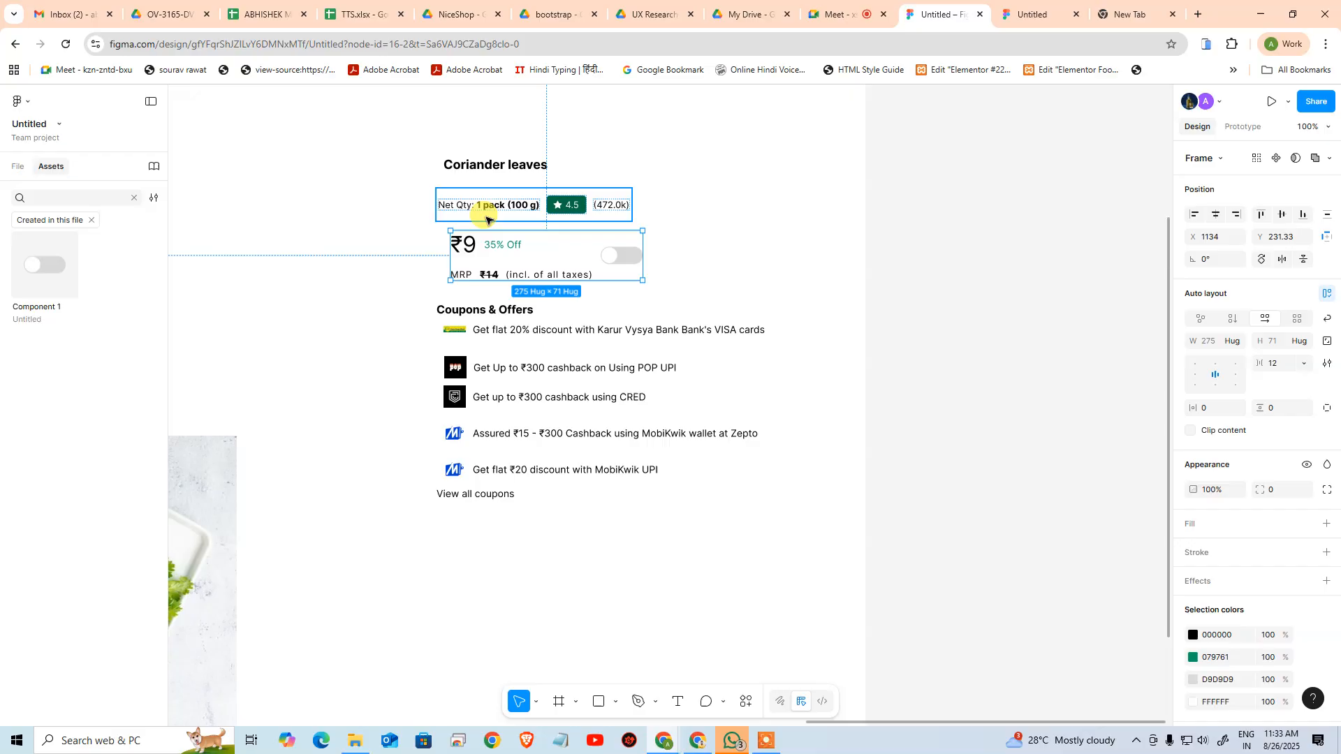
pyautogui.click(493, 206)
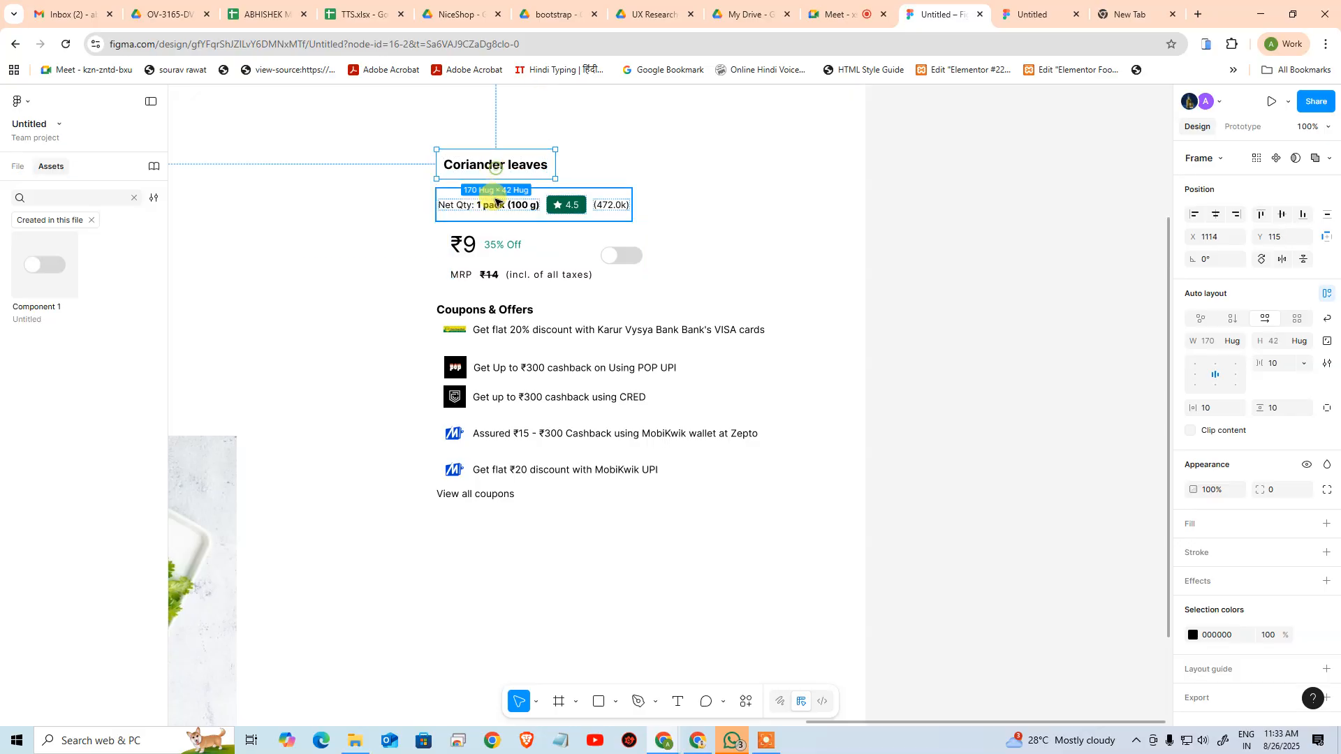
pyautogui.click(495, 253)
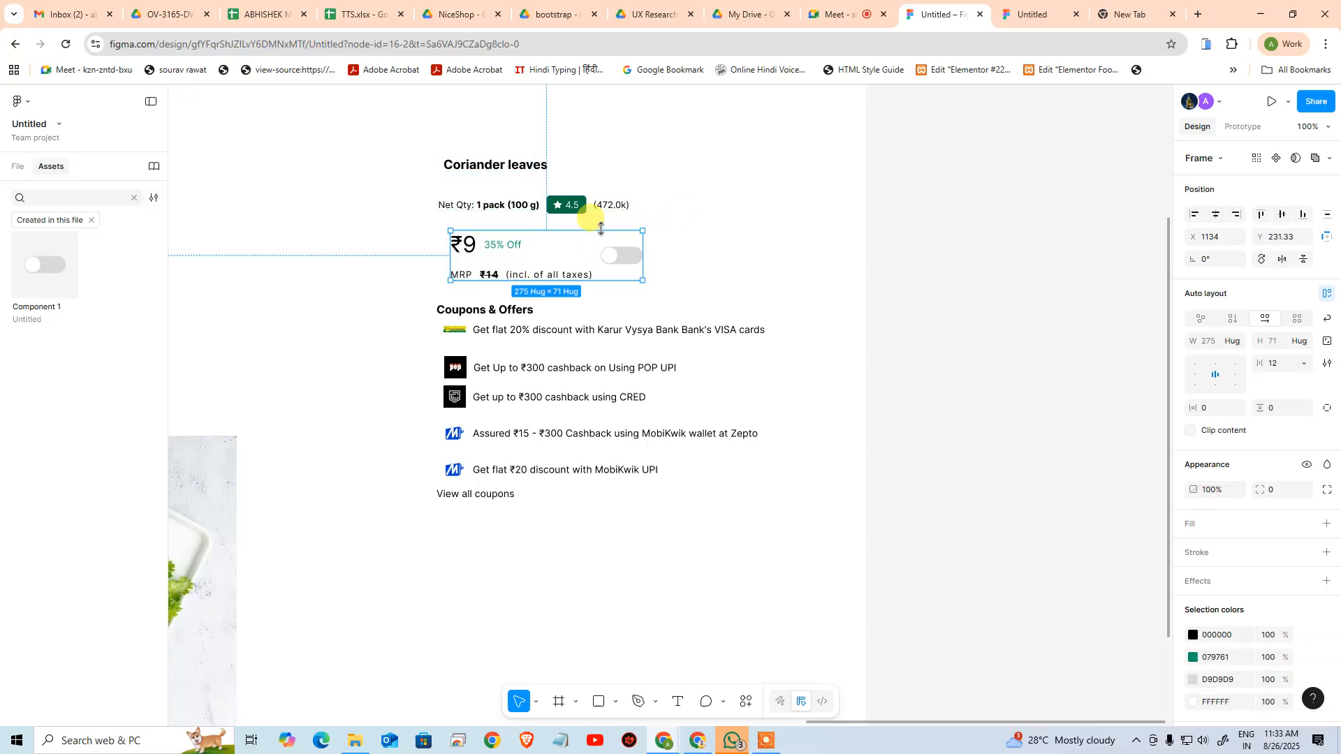
pyautogui.click(349, 233)
pyautogui.moveTo(278, 239); pyautogui.dragTo(1096, 237)
pyautogui.moveTo(657, 336); pyautogui.dragTo(972, 485)
pyautogui.moveTo(678, 393); pyautogui.dragTo(785, 393)
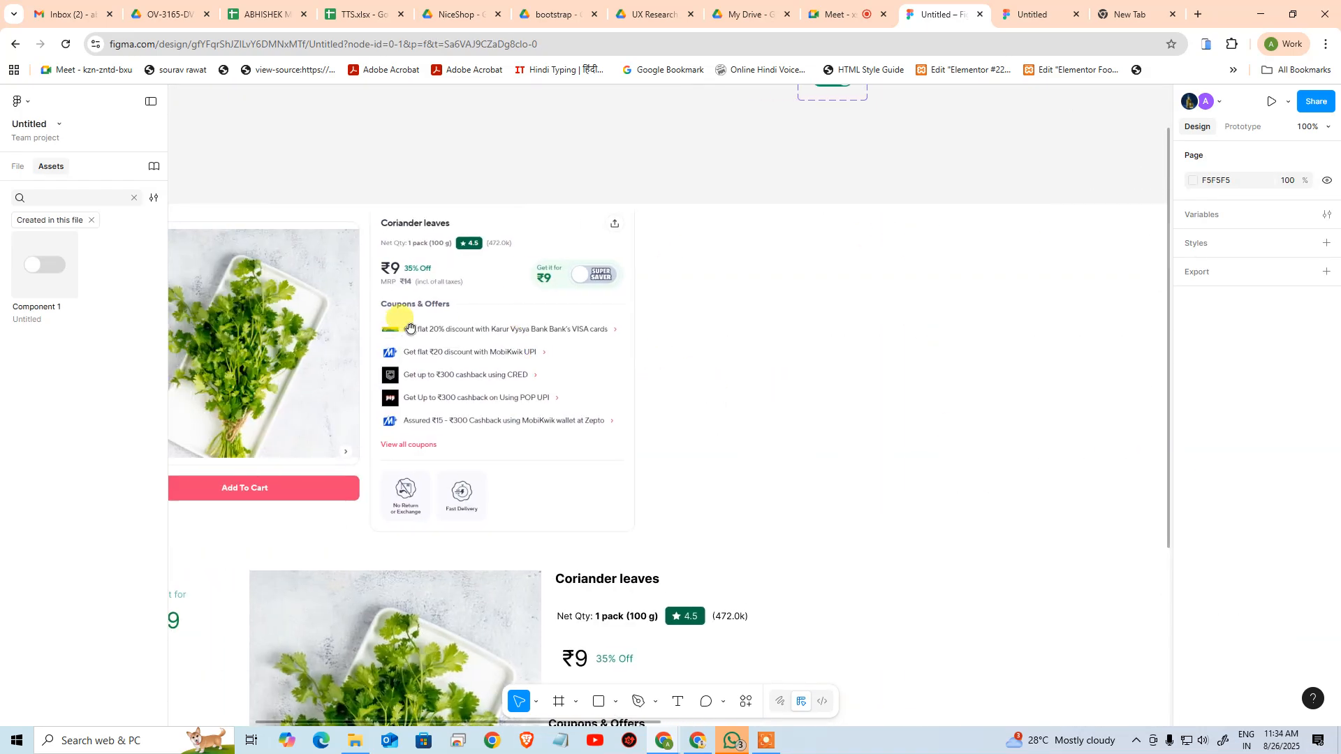
pyautogui.moveTo(1033, 398); pyautogui.dragTo(416, 375)
pyautogui.moveTo(841, 384); pyautogui.dragTo(196, 327)
pyautogui.moveTo(890, 407); pyautogui.dragTo(657, 406)
pyautogui.moveTo(427, 367); pyautogui.dragTo(1056, 386)
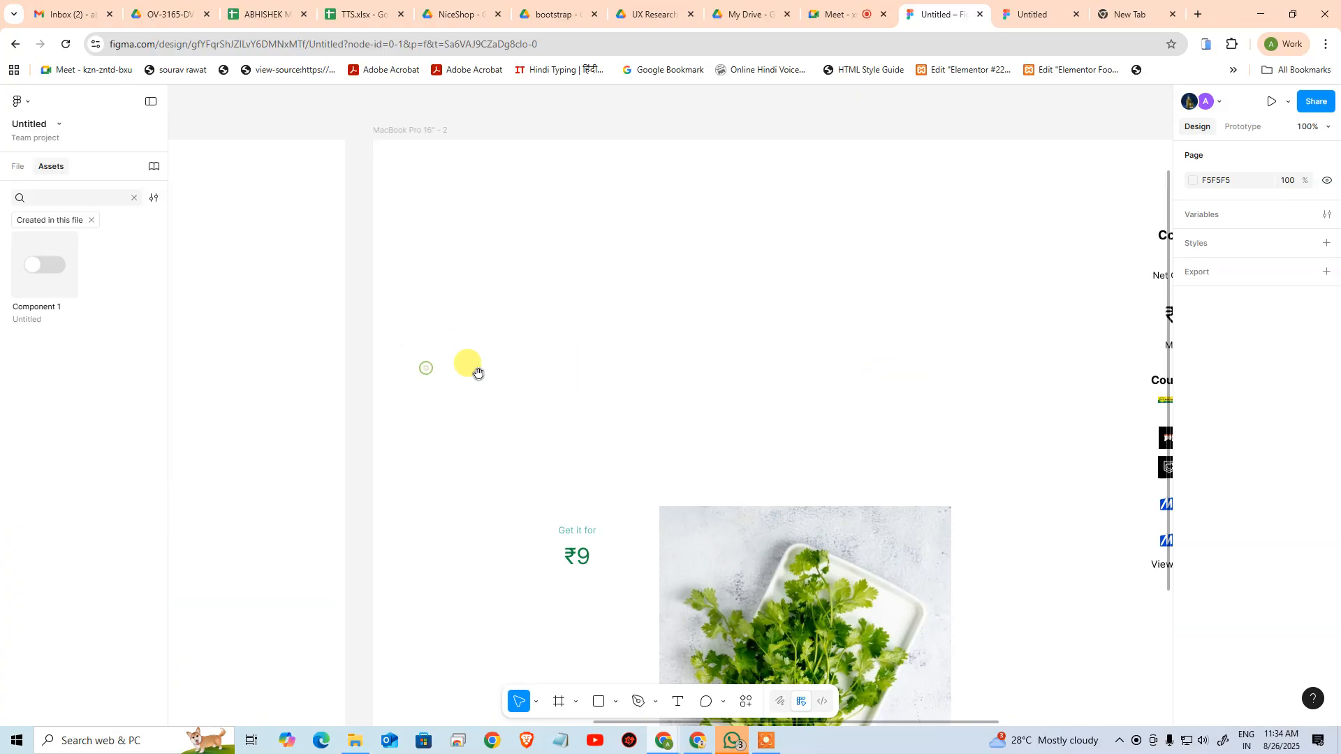
pyautogui.moveTo(542, 377); pyautogui.dragTo(1027, 376)
pyautogui.moveTo(272, 326); pyautogui.dragTo(794, 361)
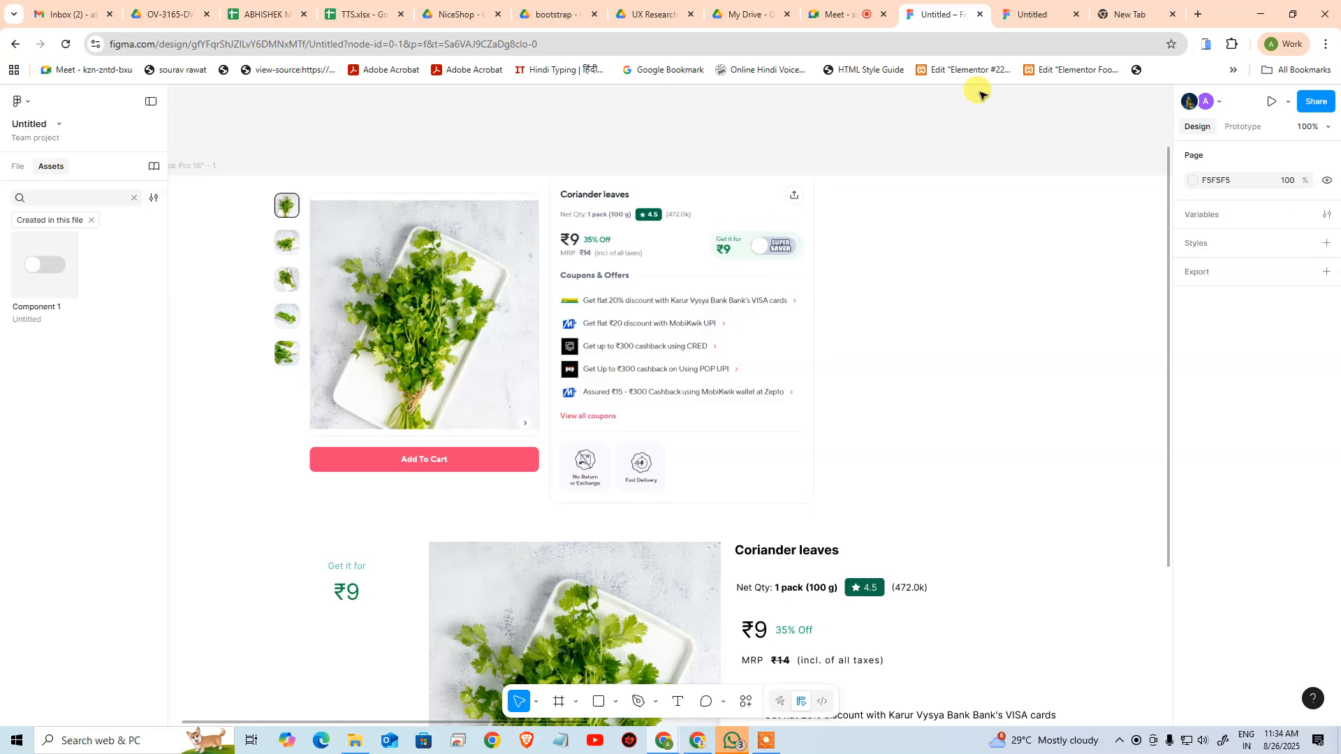
# Bring the Zepto coriander leaves page into view and examine its product card with the Coupons & Offers section
pyautogui.moveTo(1340, 154); pyautogui.dragTo(551, 38)
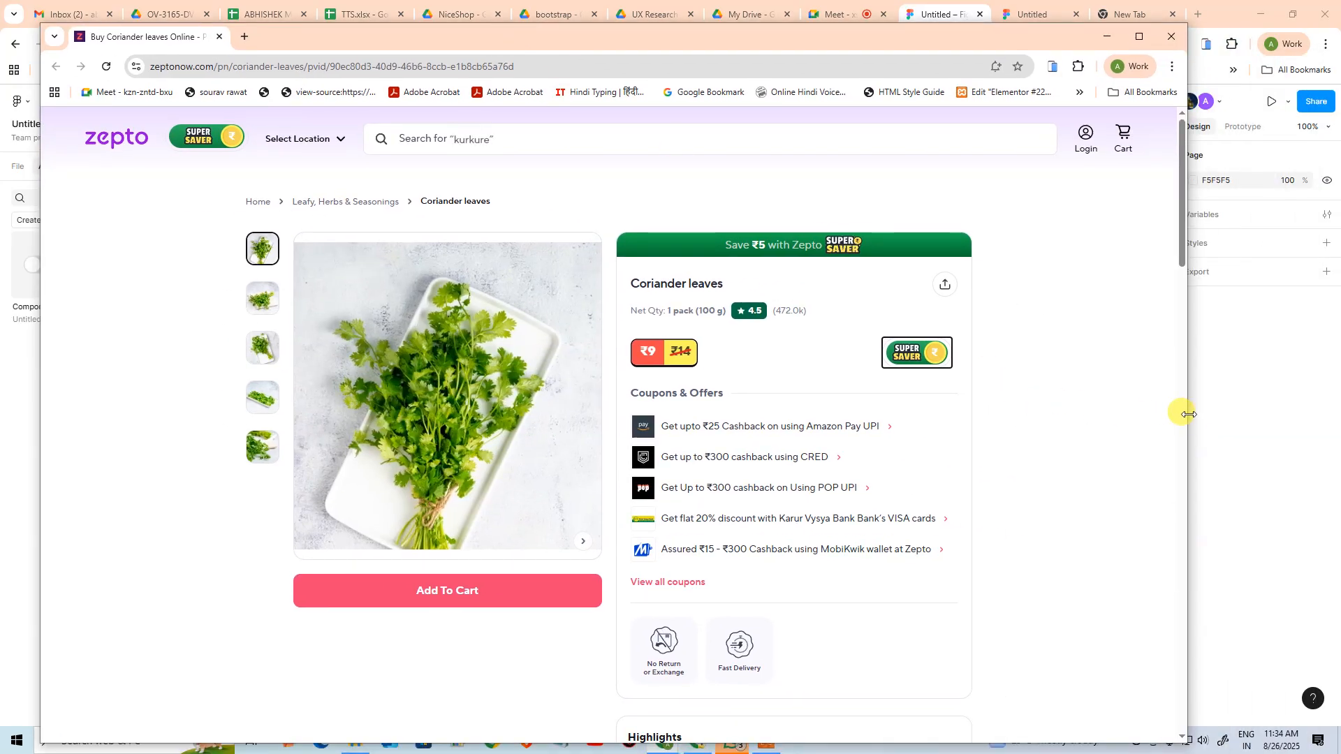
pyautogui.moveTo(1186, 413); pyautogui.dragTo(1076, 416)
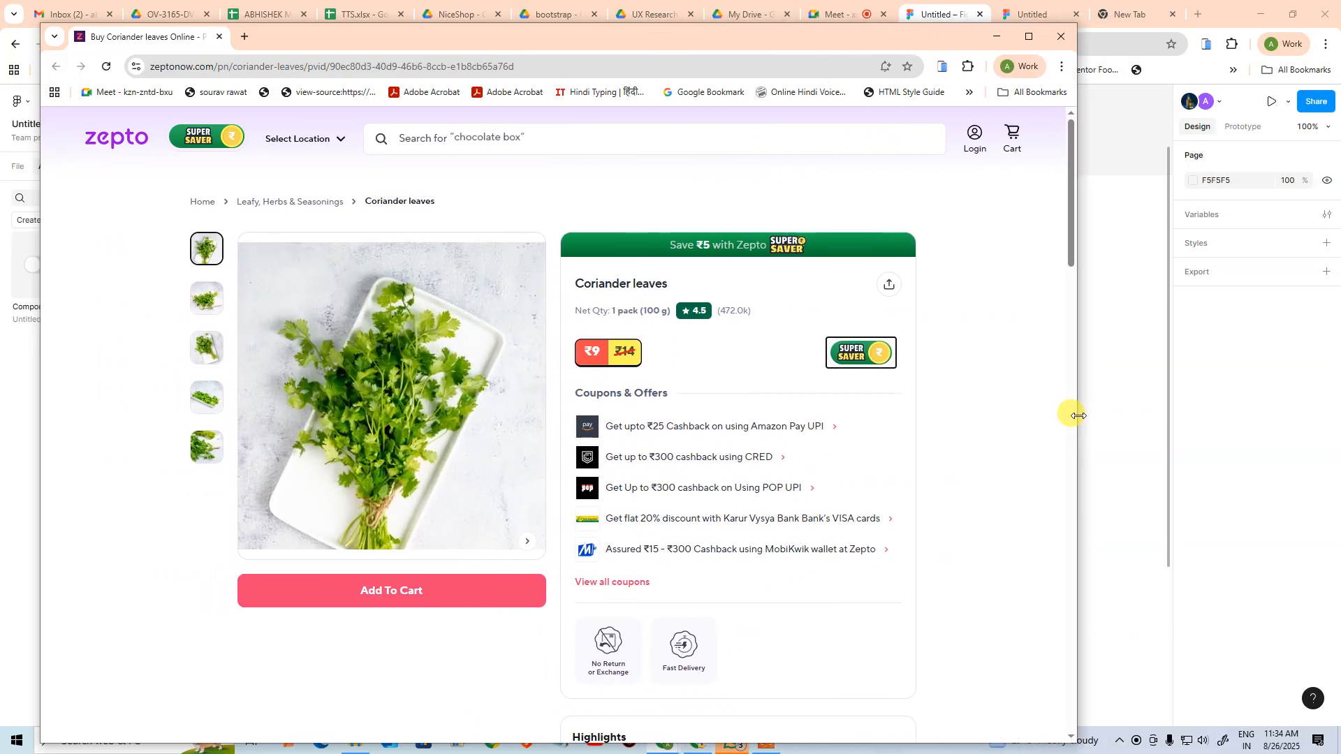
pyautogui.moveTo(885, 33); pyautogui.dragTo(1340, 98)
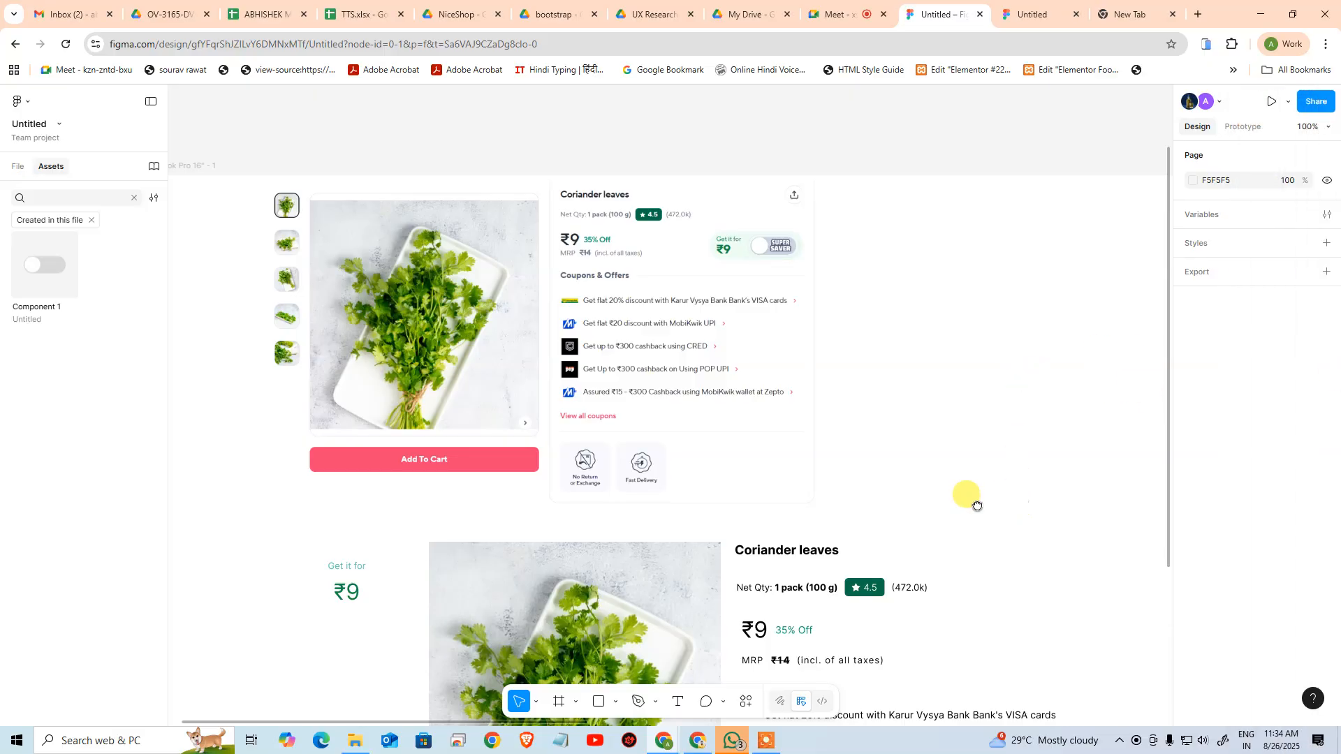
# Draw a horizontal divider line beside the Coupons & Offers heading in the second MacBook frame, reaching just past the end of the VISA card offer
pyautogui.moveTo(976, 505); pyautogui.dragTo(482, 399)
pyautogui.moveTo(821, 443); pyautogui.dragTo(340, 426)
pyautogui.moveTo(762, 427)
pyautogui.mouseDown()
pyautogui.moveTo(710, 517)
pyautogui.moveTo(628, 344)
pyautogui.mouseUp()
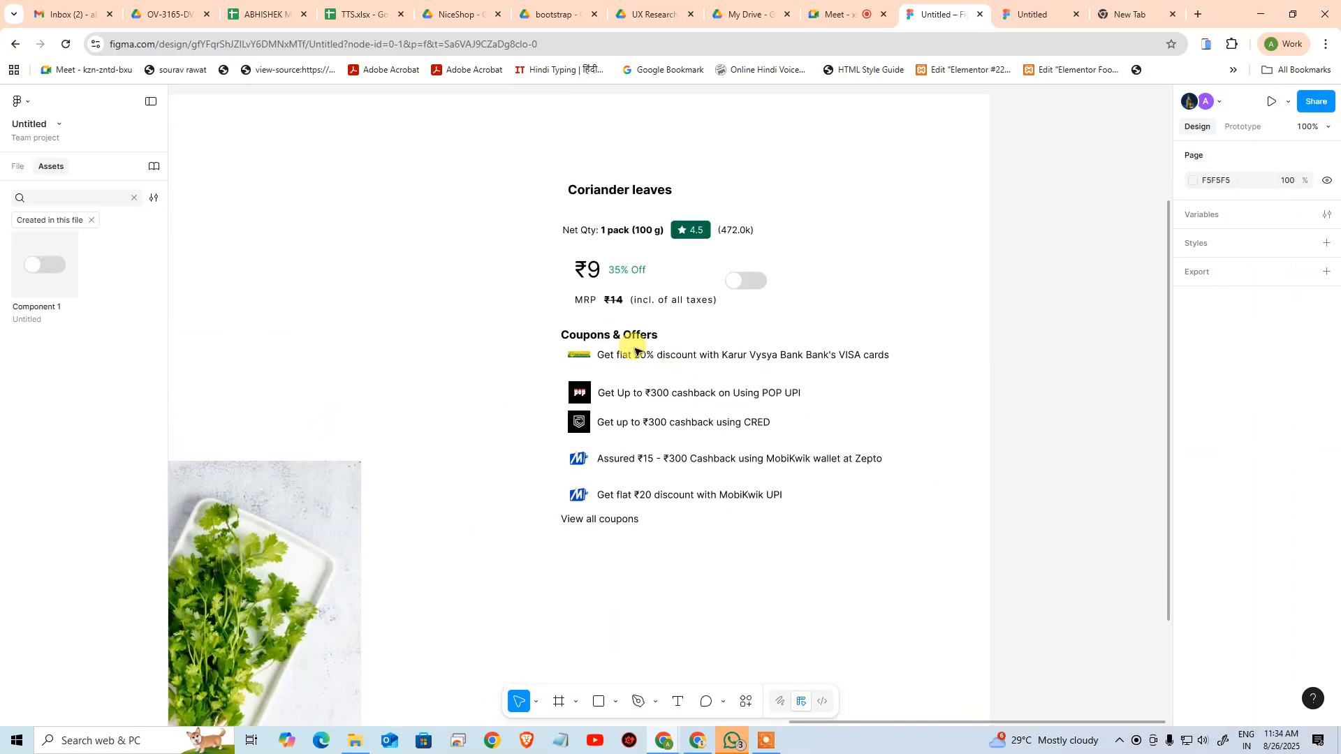
pyautogui.click(628, 335)
pyautogui.click(782, 342)
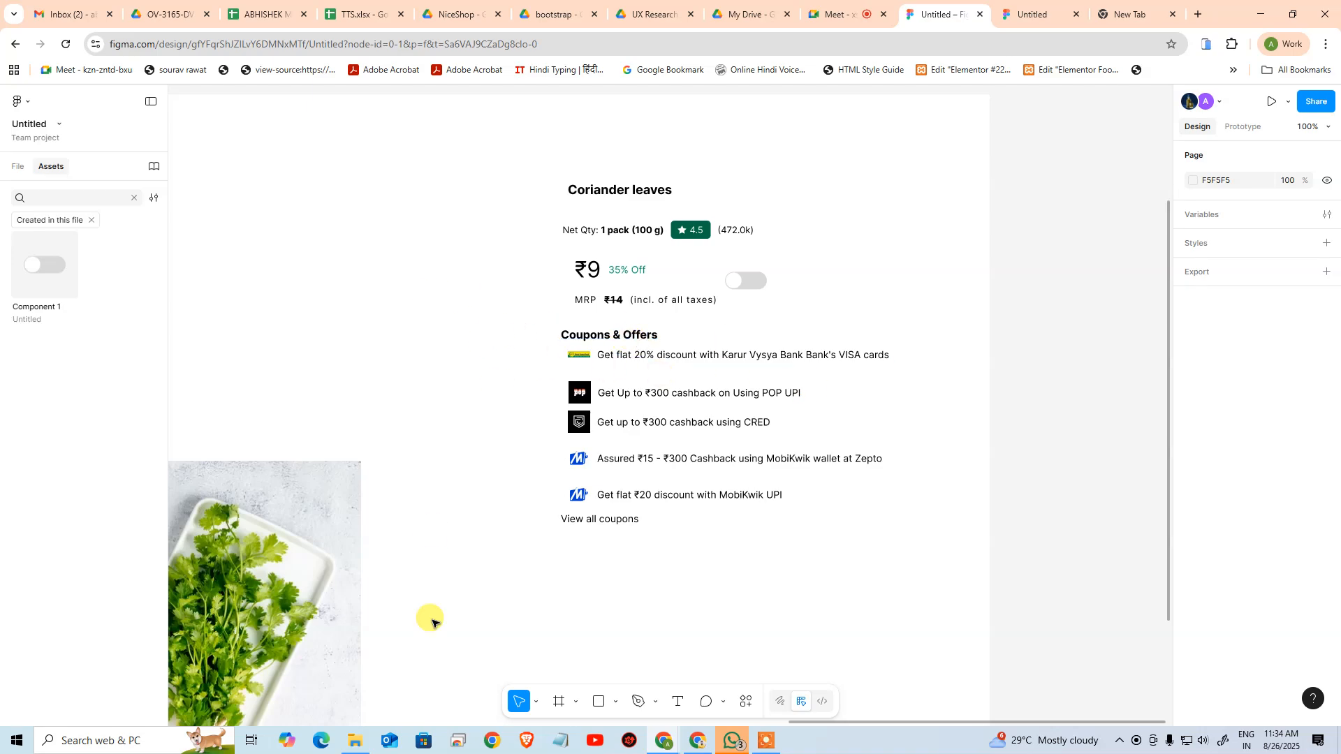
pyautogui.click(619, 704)
pyautogui.click(681, 594)
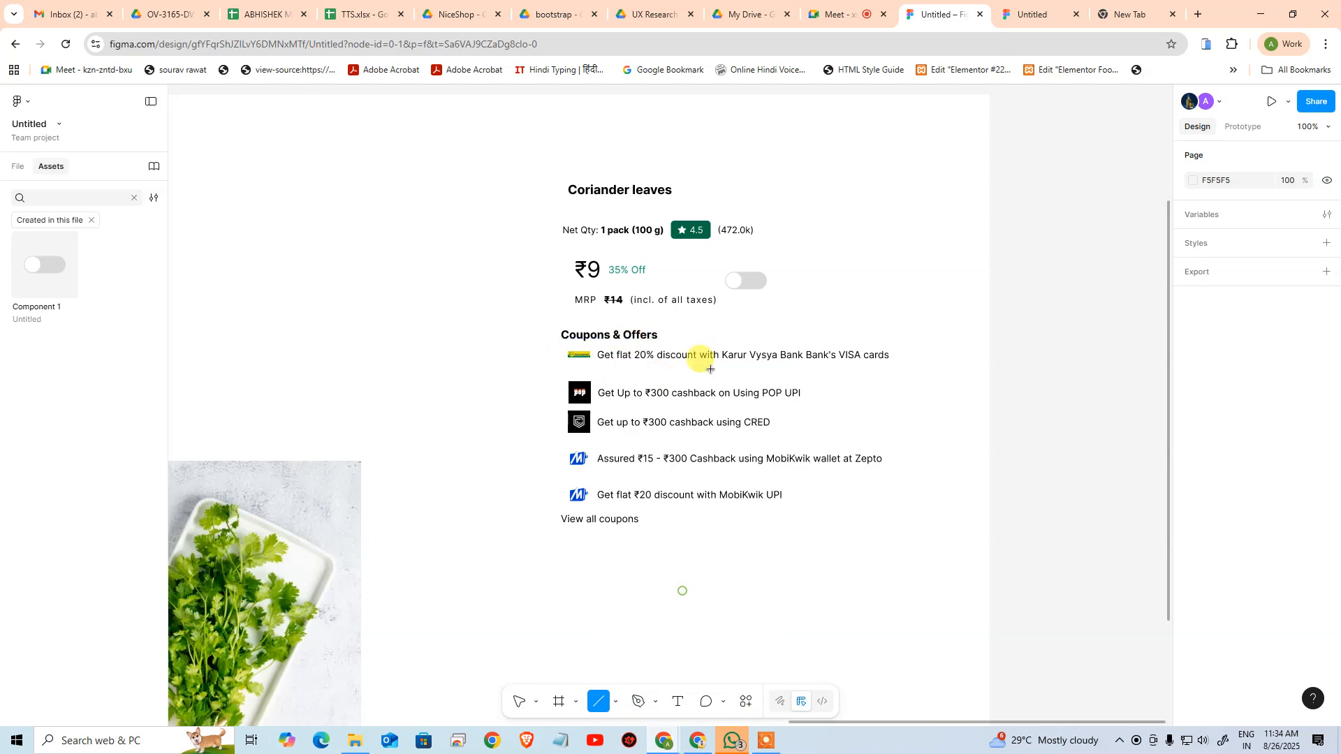
pyautogui.moveTo(674, 336); pyautogui.dragTo(904, 337)
pyautogui.click(929, 466)
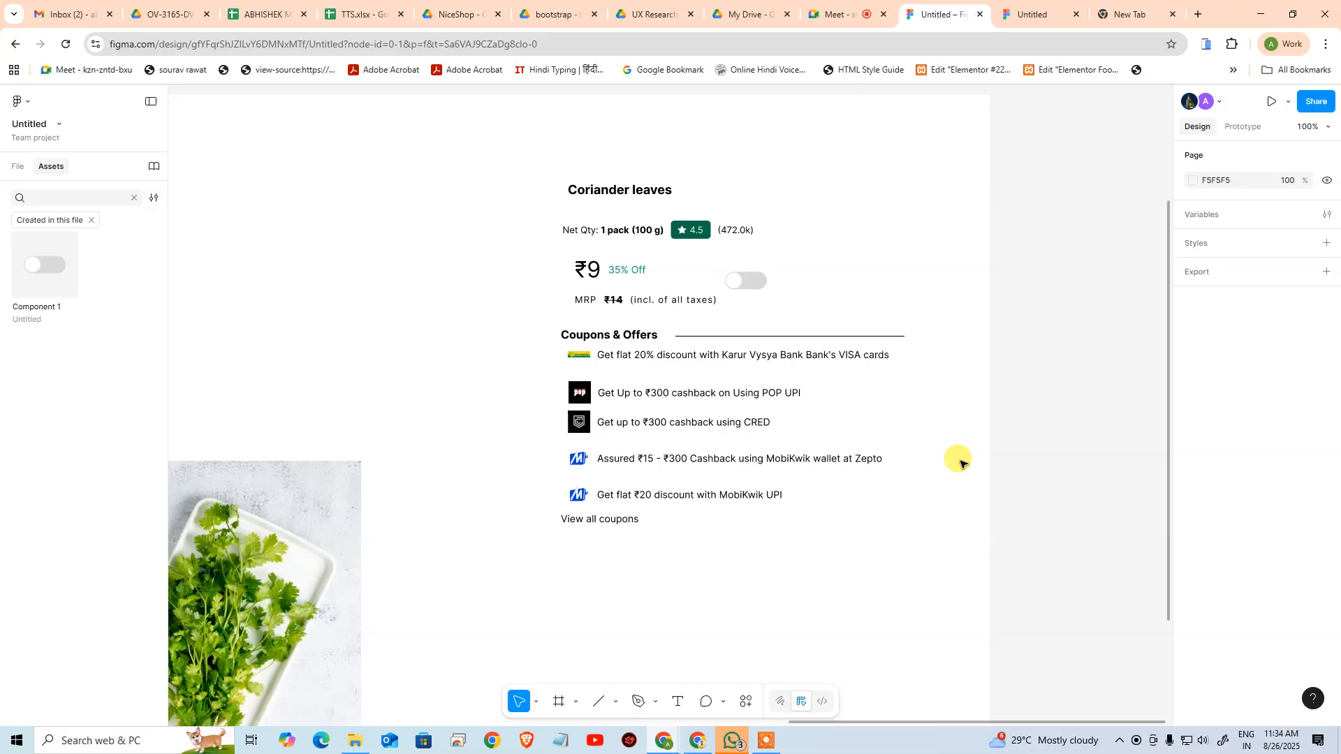
pyautogui.click(780, 337)
pyautogui.click(633, 334)
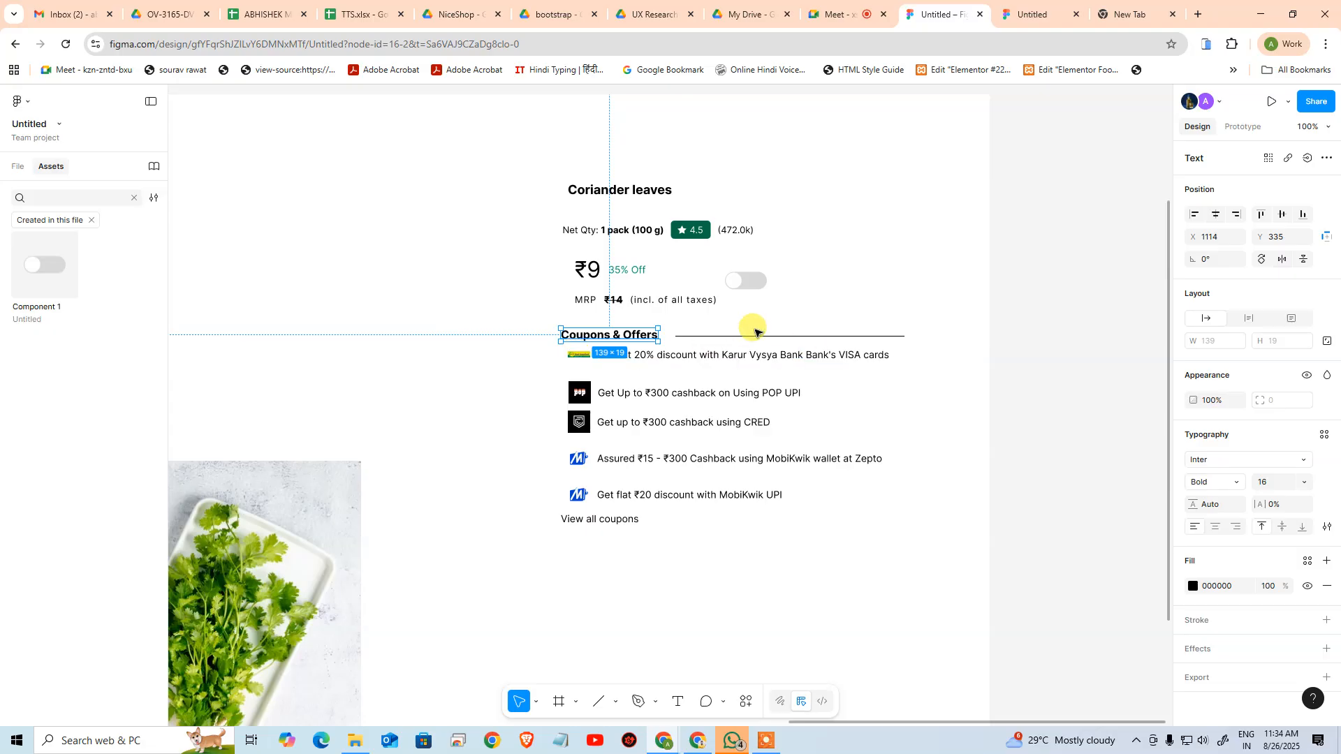
pyautogui.click(995, 358)
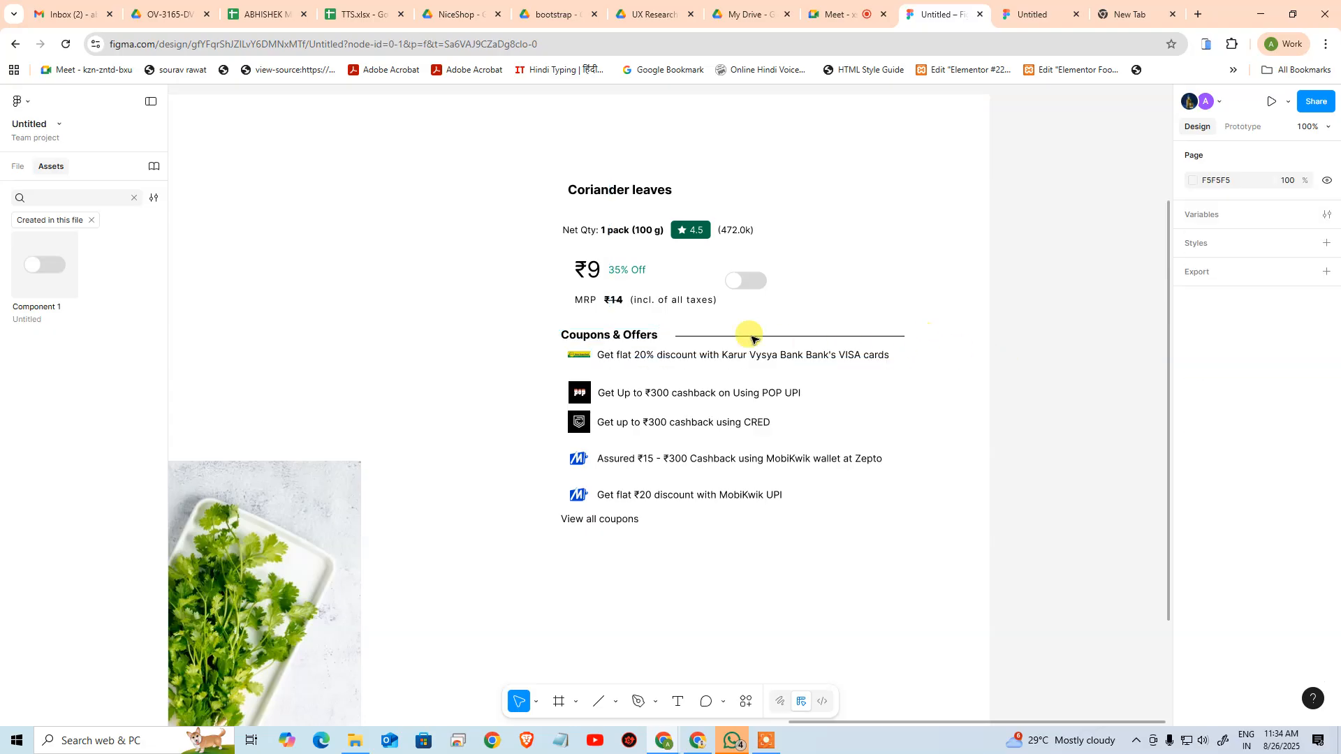
# Wrap the Coupons & Offers heading in an auto layout and place the divider line inside it after the heading
pyautogui.click(628, 340)
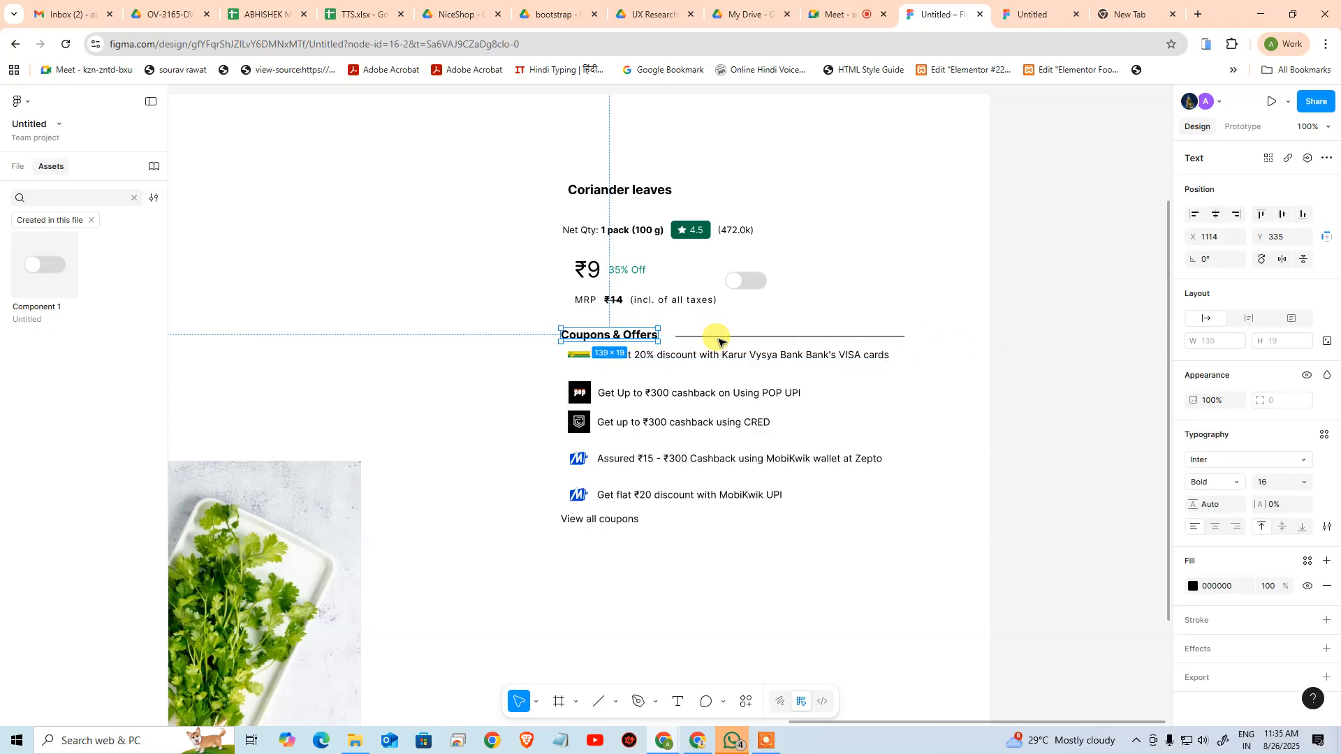
pyautogui.hotkey('shift', 'a')
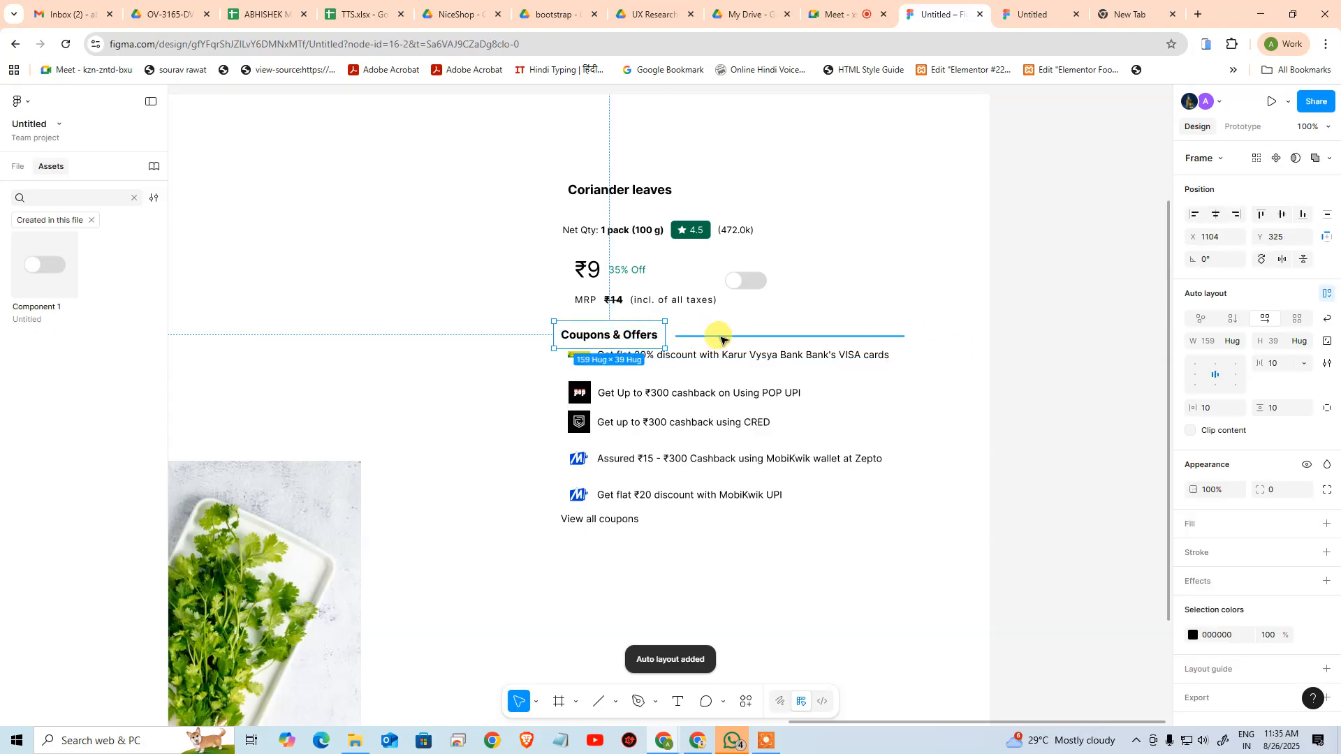
pyautogui.moveTo(722, 340); pyautogui.dragTo(649, 336)
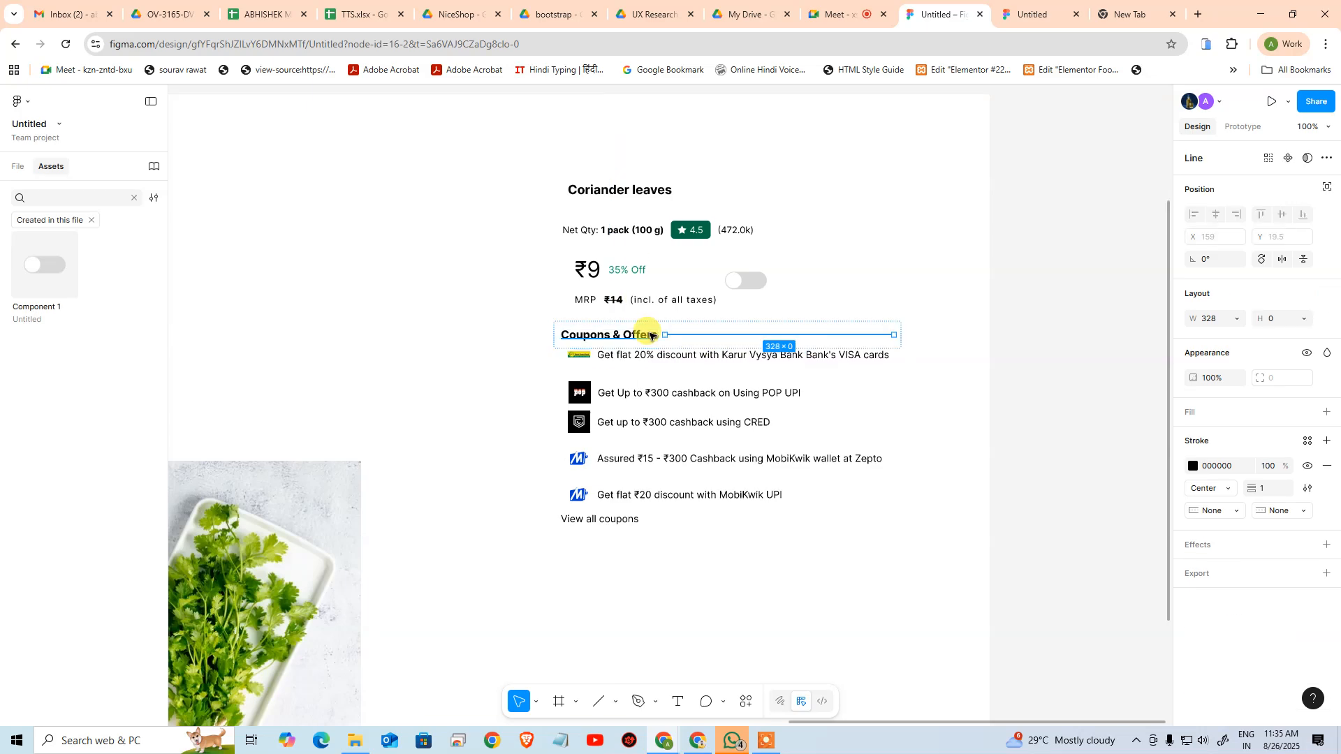
pyautogui.click(421, 331)
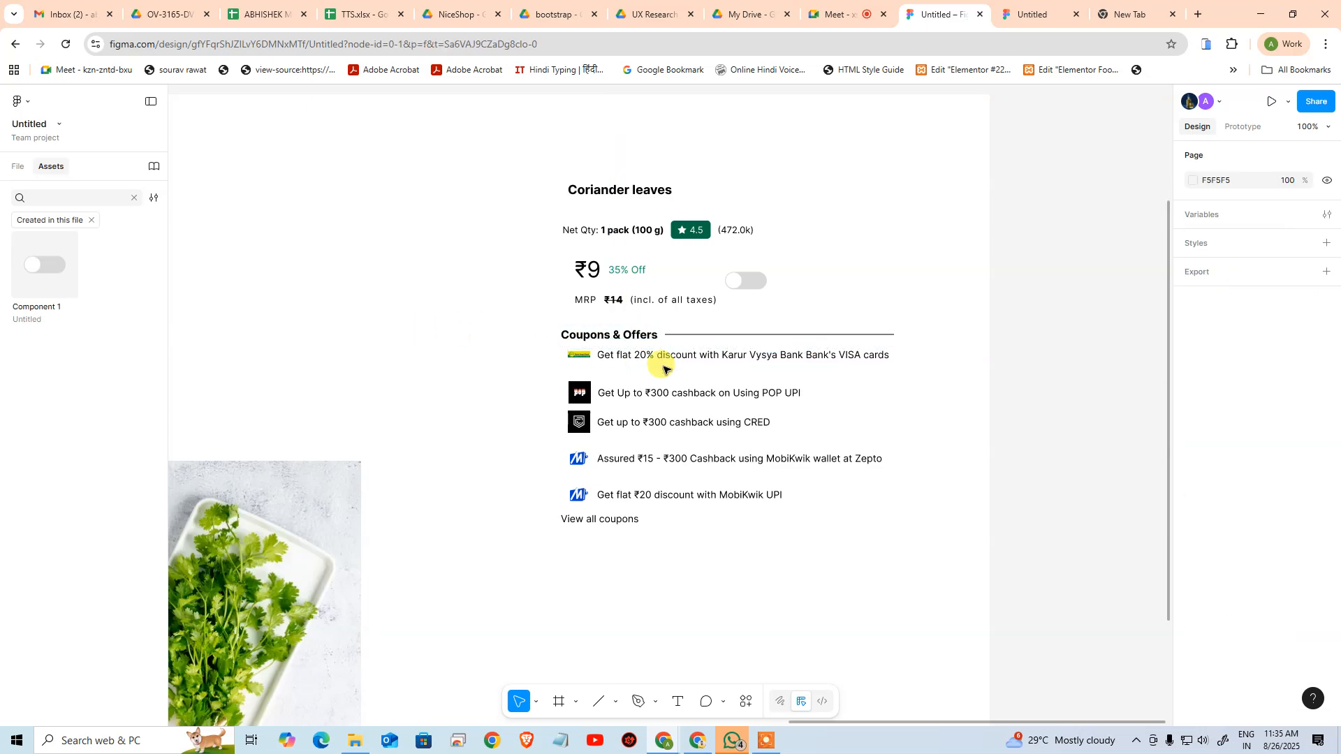
pyautogui.click(644, 335)
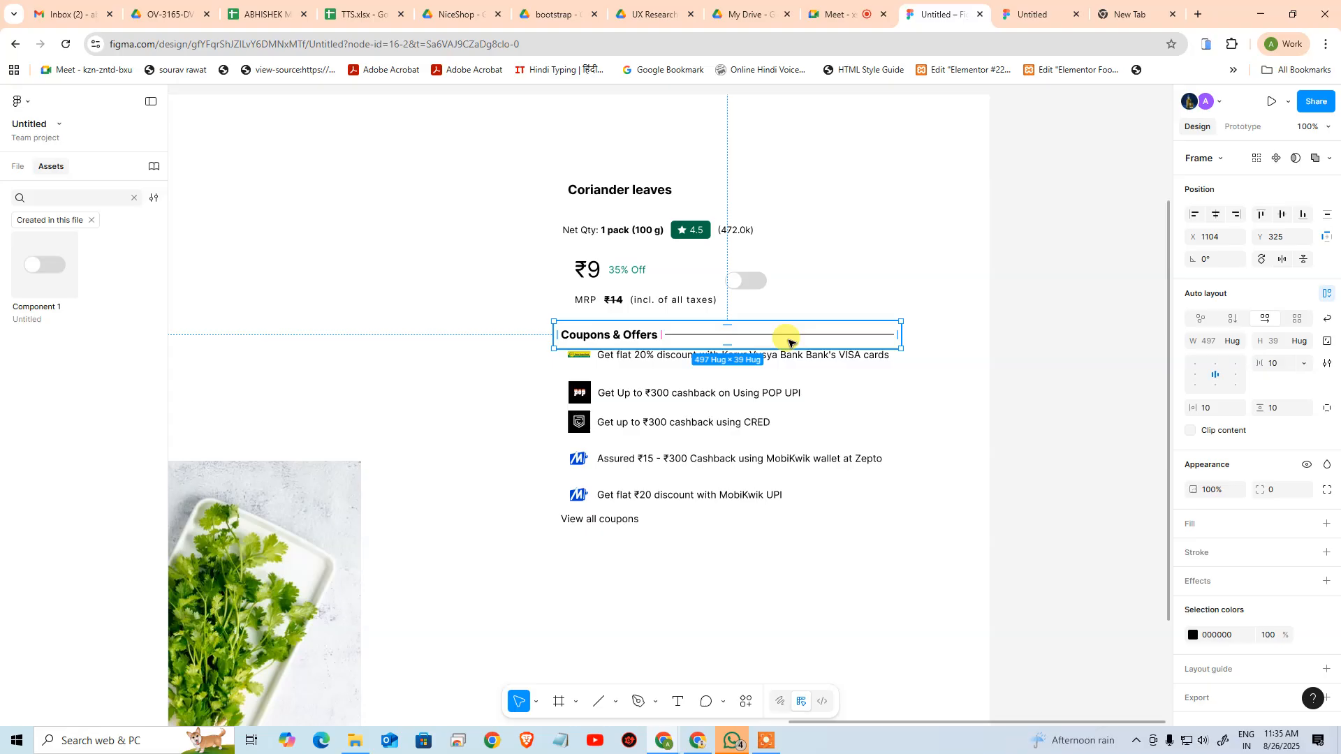
pyautogui.click(1052, 392)
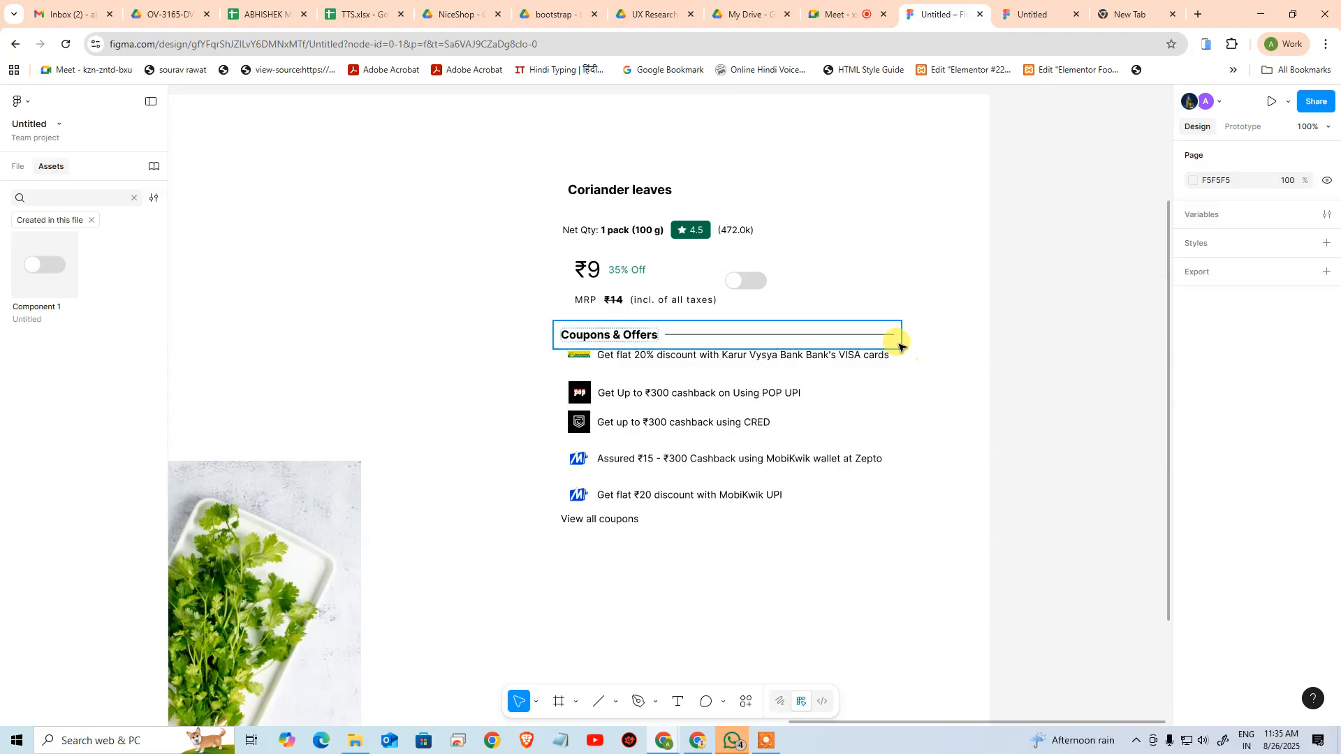
# Try narrowing the Coupons & Offers auto layout to about 240 px, and undo the resize
pyautogui.click(623, 338)
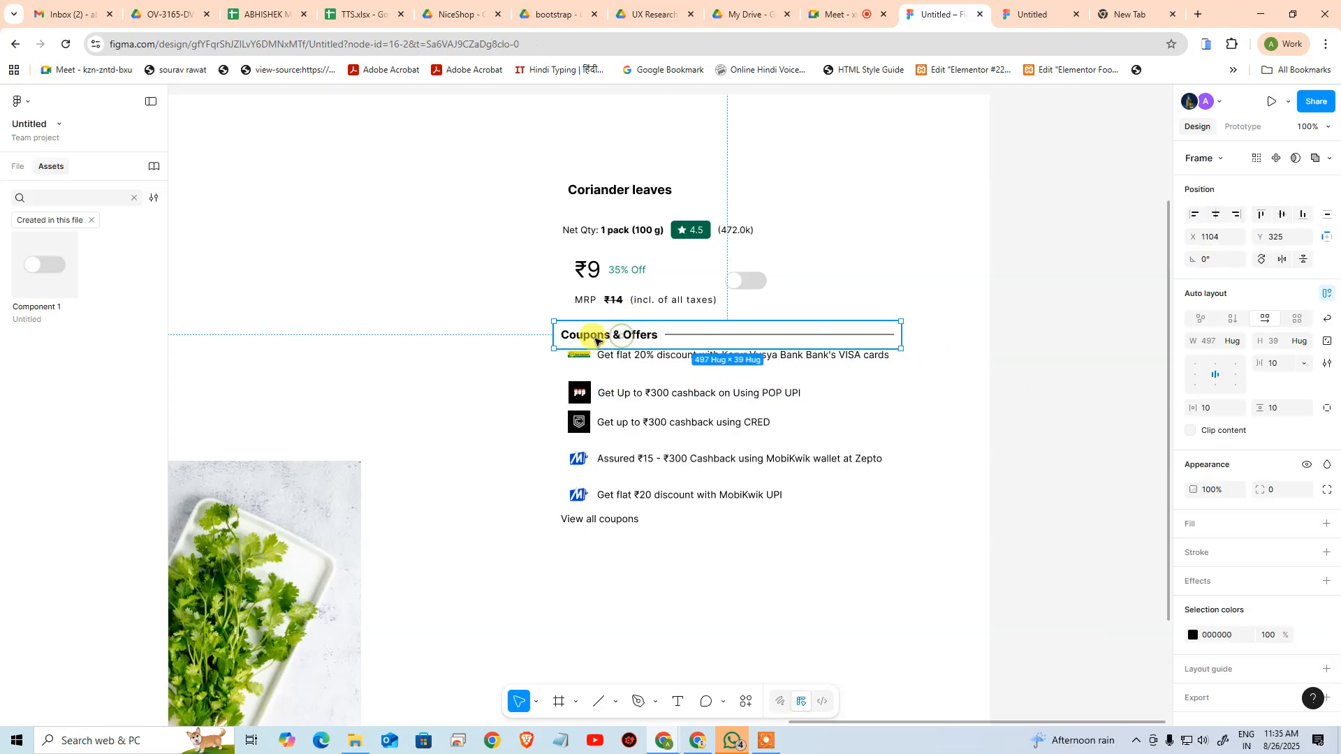
pyautogui.moveTo(901, 340); pyautogui.dragTo(721, 334)
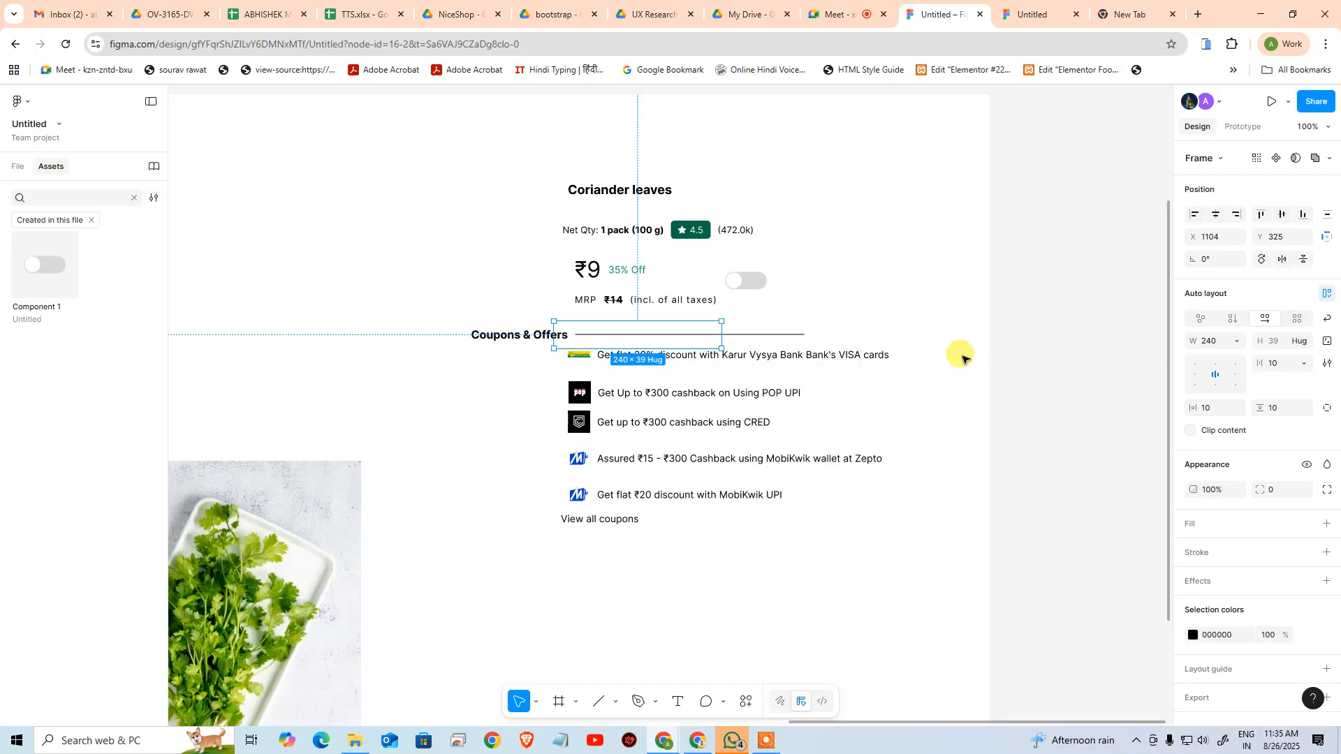
pyautogui.hotkey('ctrl', 'z')
pyautogui.click(1022, 332)
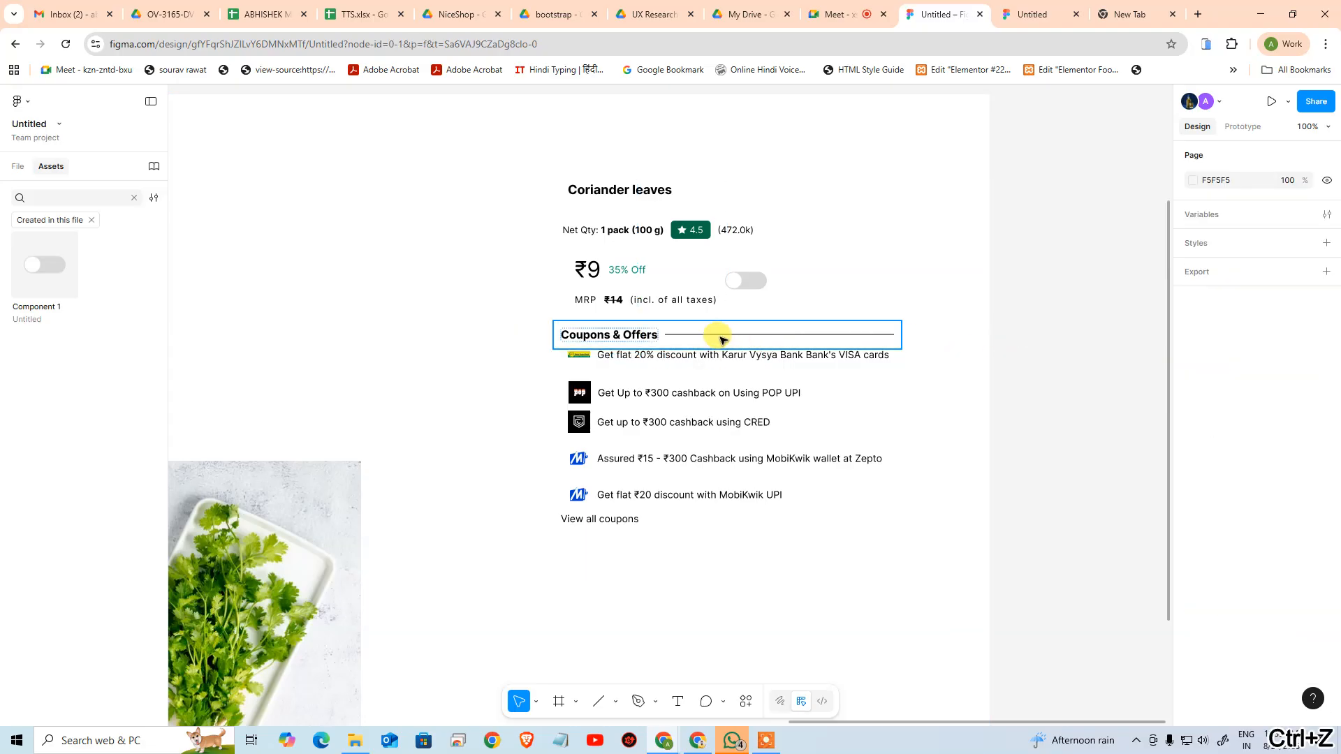
# Set the Coupons & Offers auto layout's content alignment to left-centre, testing it with a narrower width that is undone
pyautogui.click(621, 333)
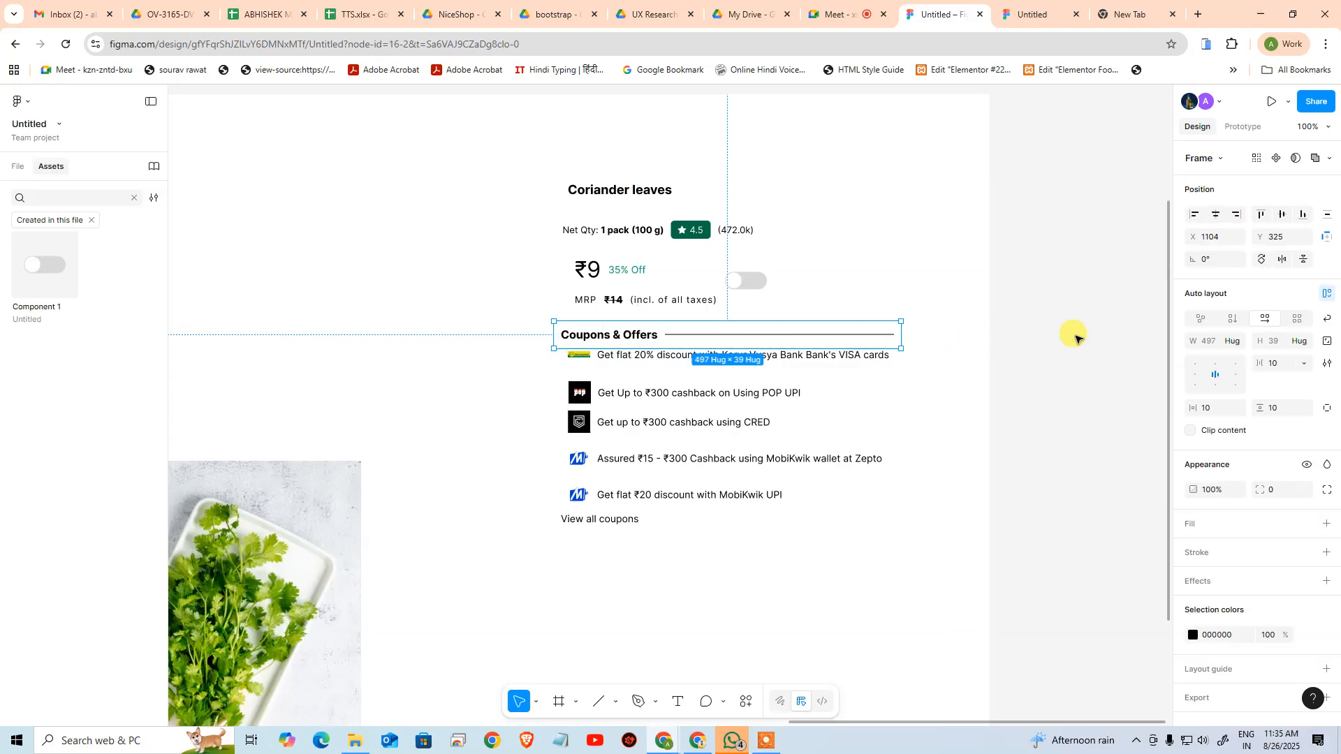
pyautogui.click(1195, 375)
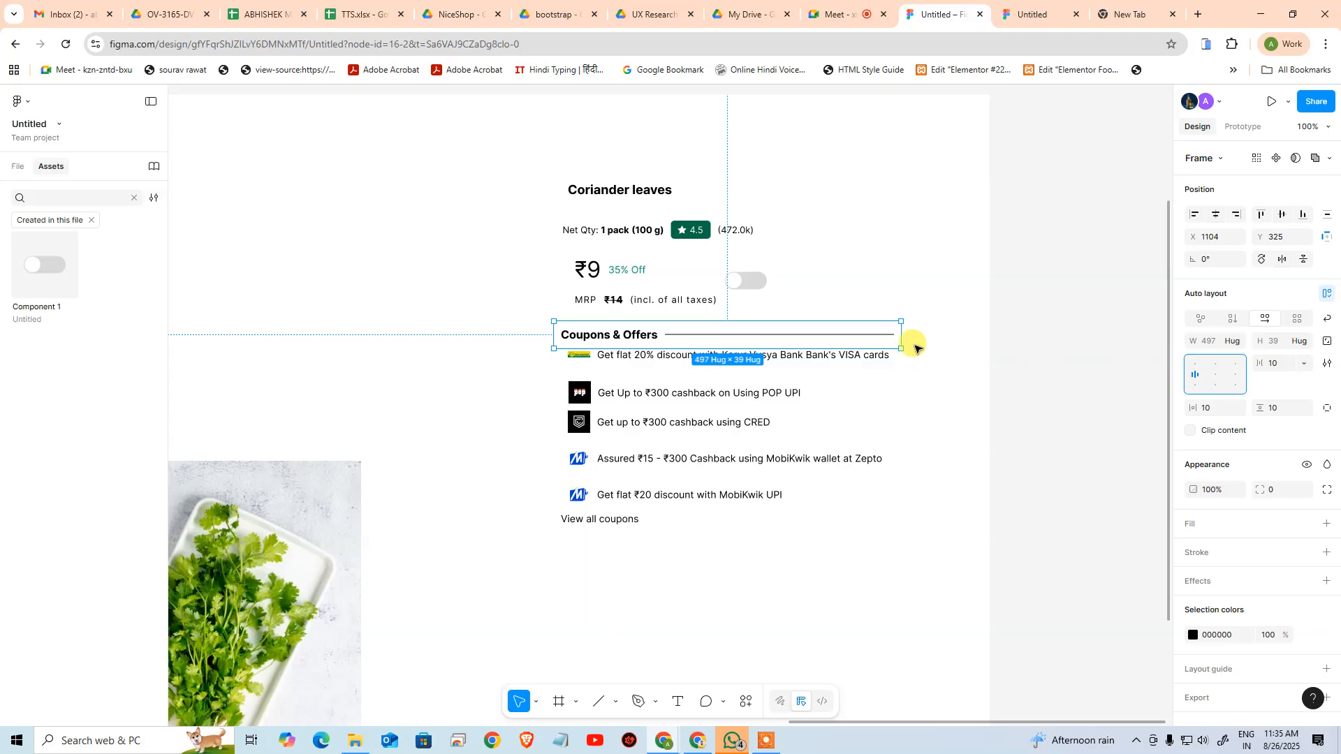
pyautogui.moveTo(906, 339); pyautogui.dragTo(742, 331)
pyautogui.hotkey('ctrl', 'z')
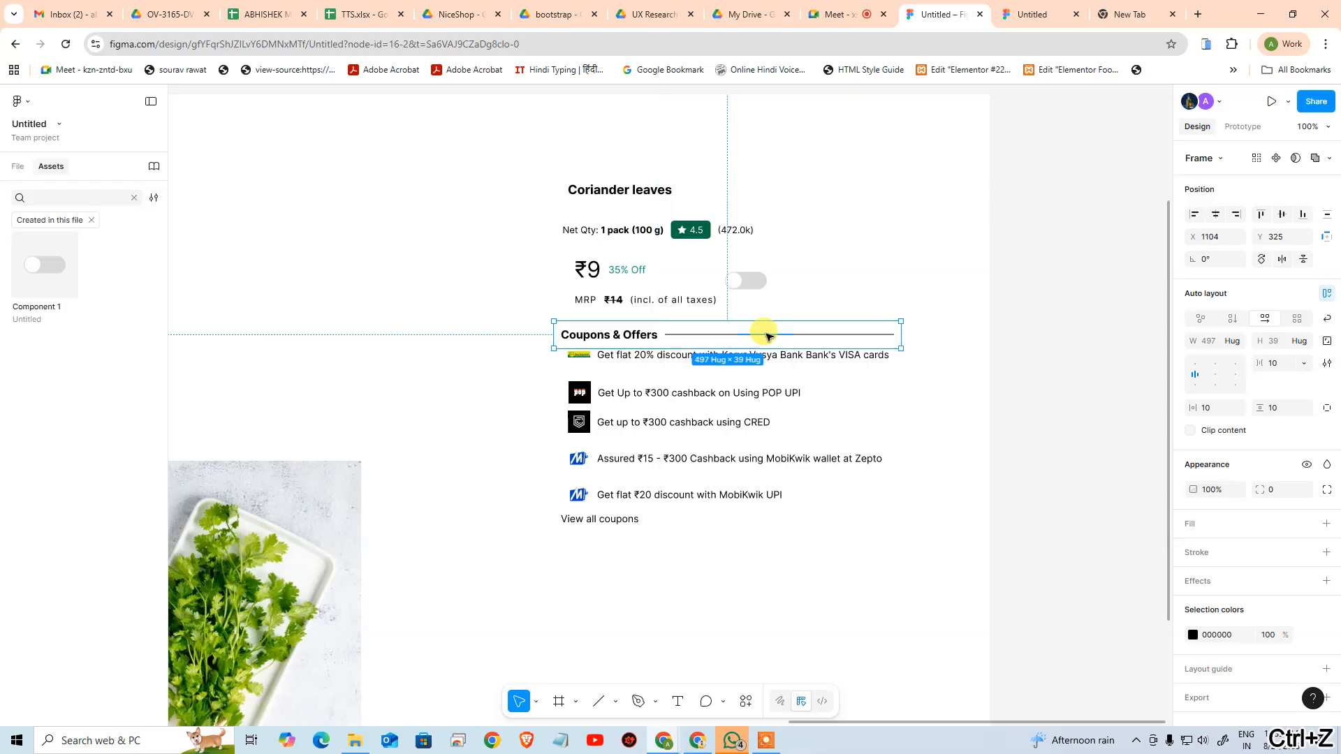
# Set the divider line's width to fill its container, testing it by narrowing the auto layout to about 411 px and undoing that resize
pyautogui.click(807, 336)
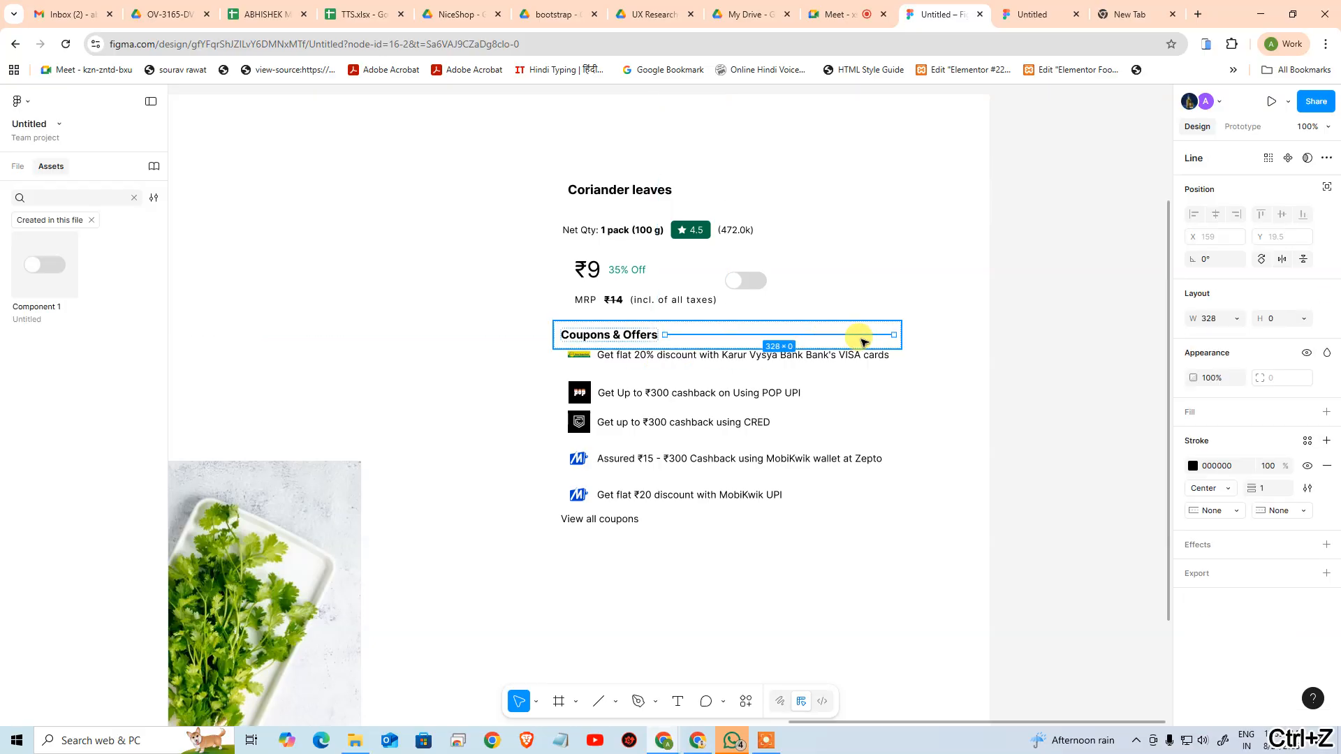
pyautogui.click(1238, 321)
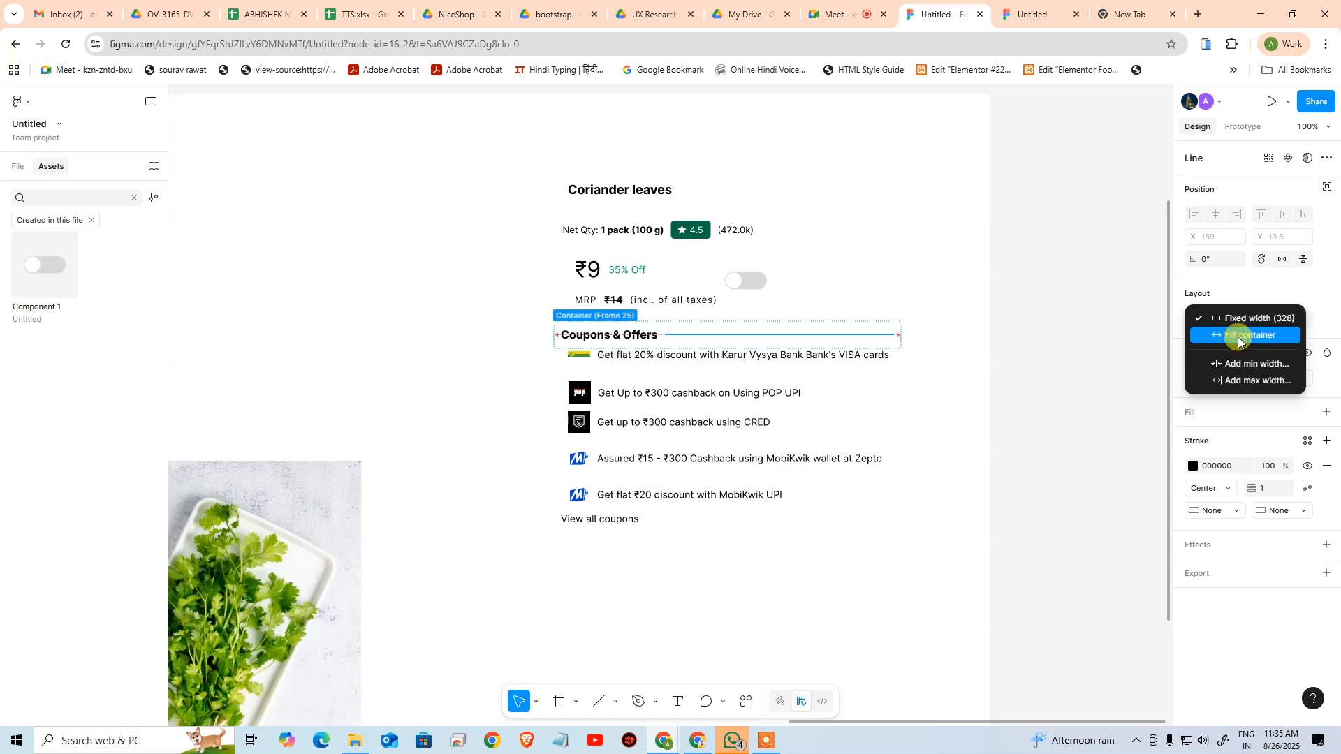
pyautogui.click(1240, 340)
pyautogui.click(864, 324)
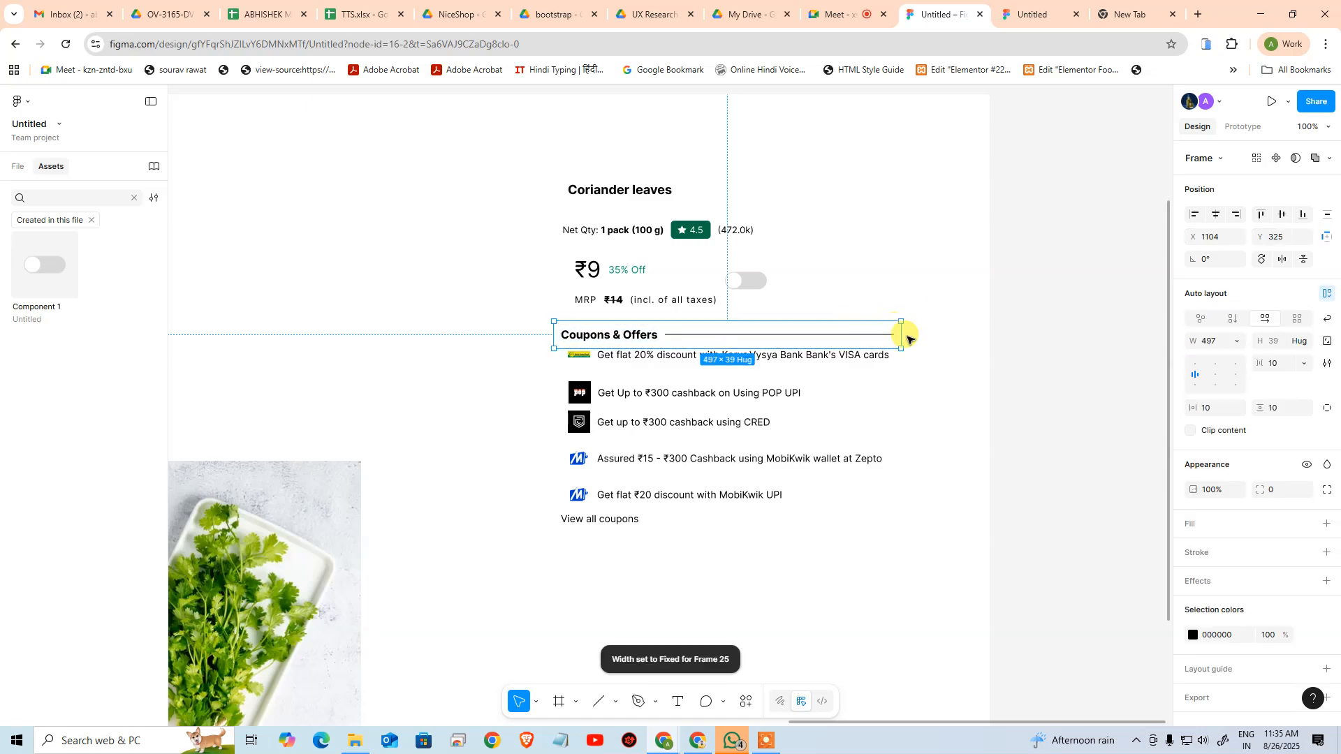
pyautogui.moveTo(899, 335); pyautogui.dragTo(841, 357)
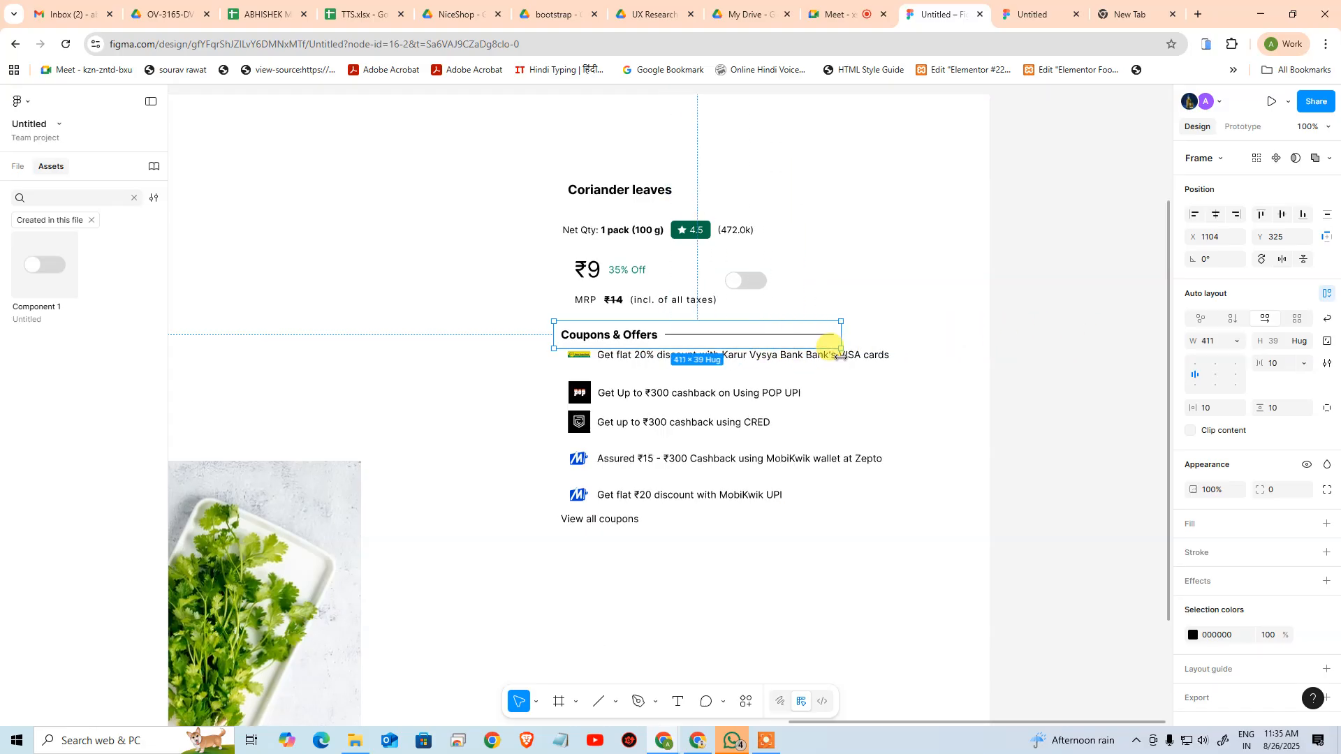
pyautogui.hotkey('ctrl', 'z')
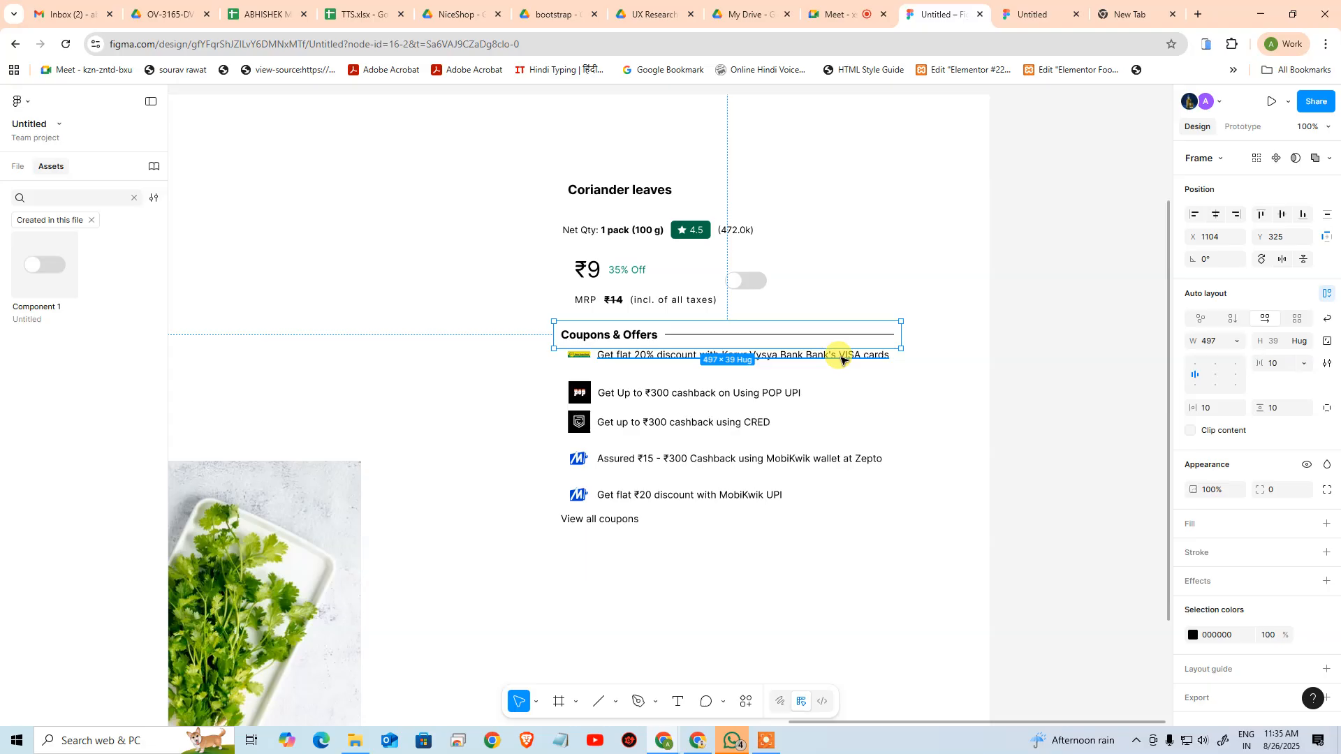
# Examine the second MacBook frame's coupon offers and the neighbouring product content, and select the five offer icons
pyautogui.click(899, 210)
pyautogui.moveTo(779, 212); pyautogui.dragTo(799, 176)
pyautogui.moveTo(656, 326); pyautogui.dragTo(729, 321)
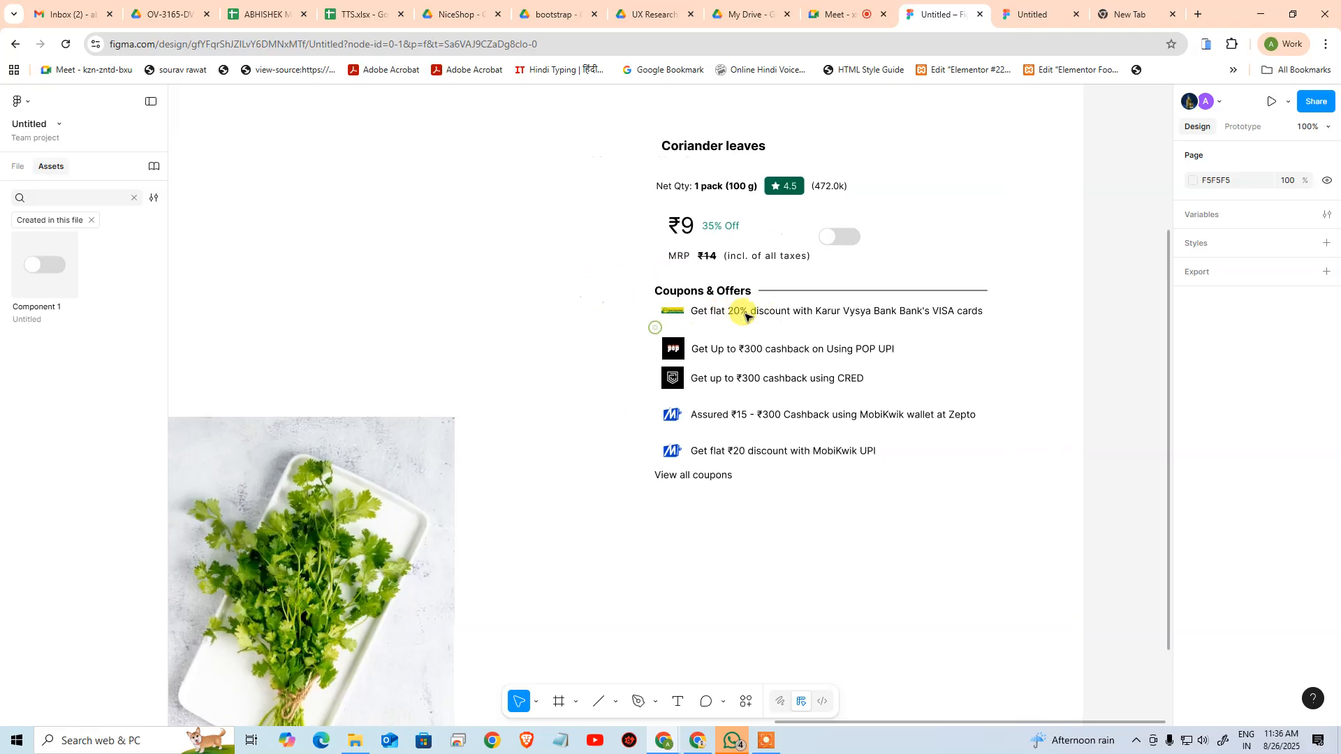
pyautogui.click(698, 309)
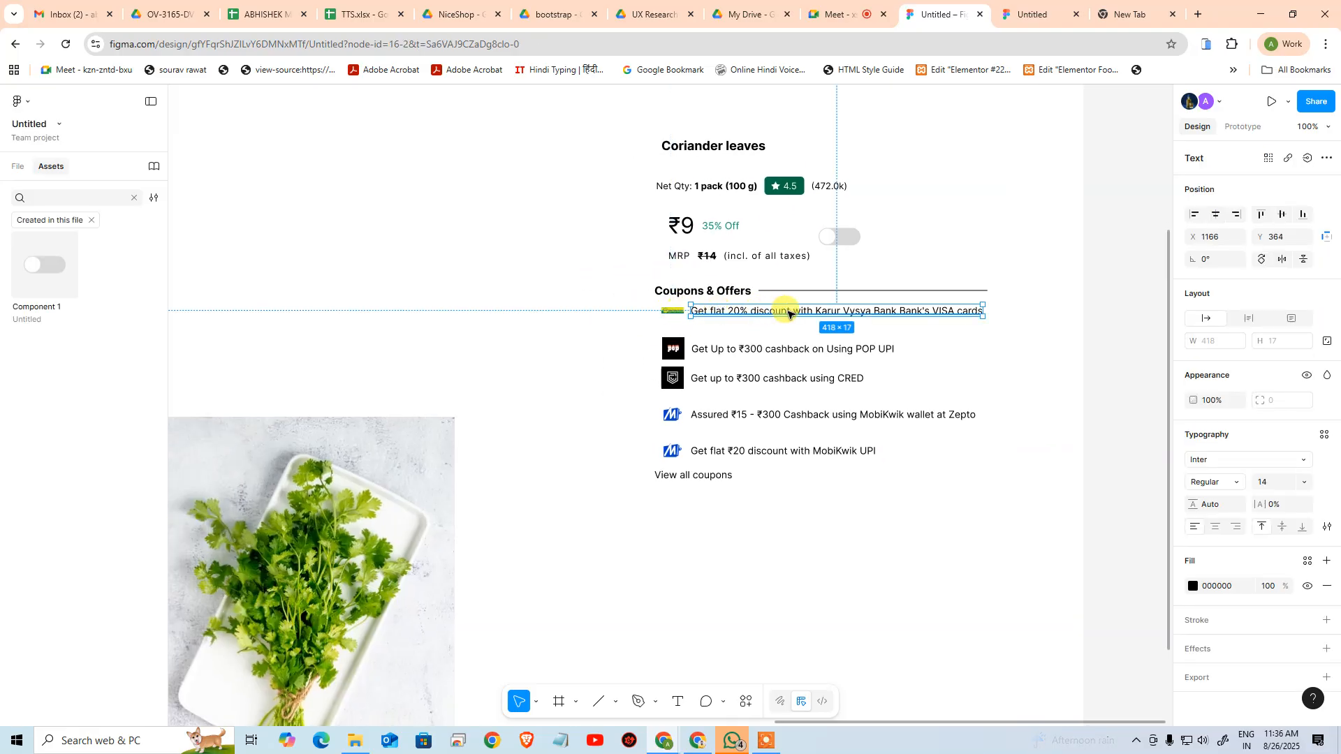
pyautogui.moveTo(557, 452); pyautogui.dragTo(996, 391)
pyautogui.moveTo(638, 428); pyautogui.dragTo(889, 395)
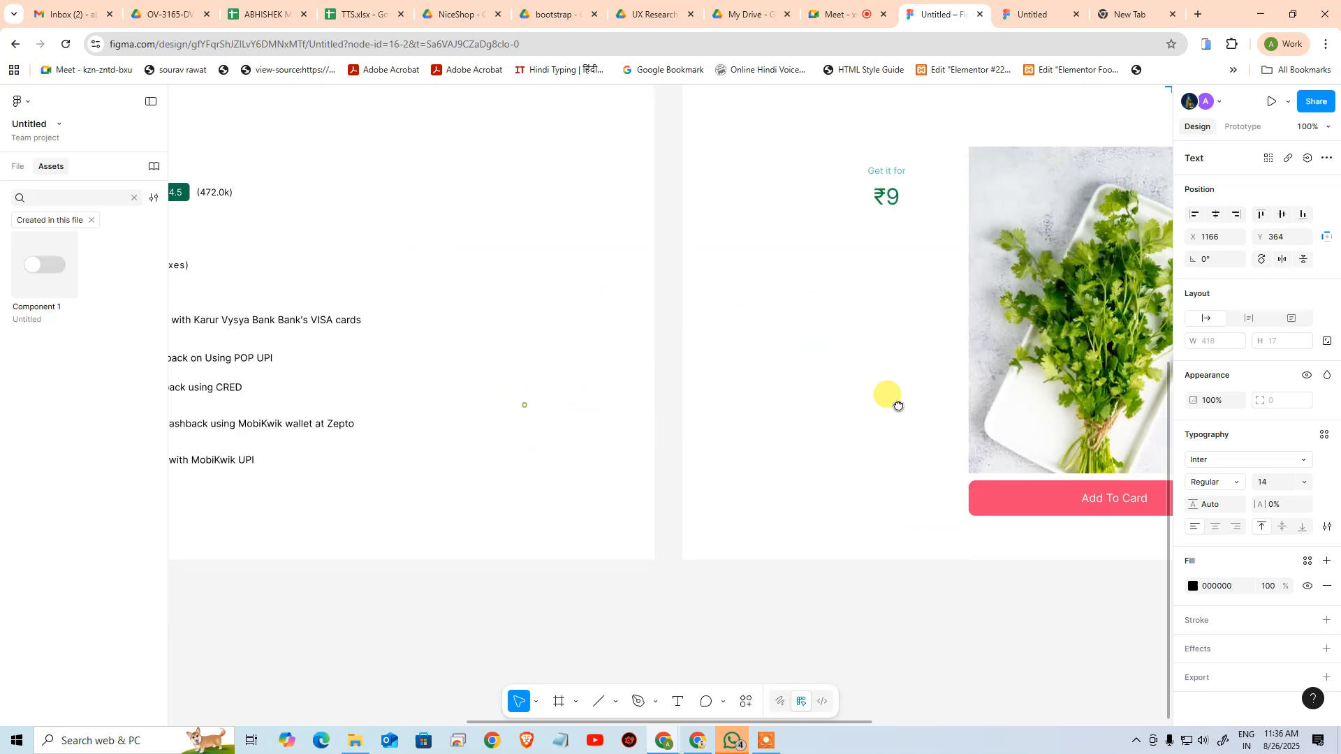
pyautogui.moveTo(391, 396); pyautogui.dragTo(926, 395)
pyautogui.moveTo(885, 356); pyautogui.dragTo(352, 370)
pyautogui.moveTo(844, 353); pyautogui.dragTo(476, 384)
pyautogui.moveTo(901, 310); pyautogui.dragTo(430, 397)
pyautogui.moveTo(655, 369); pyautogui.dragTo(602, 473)
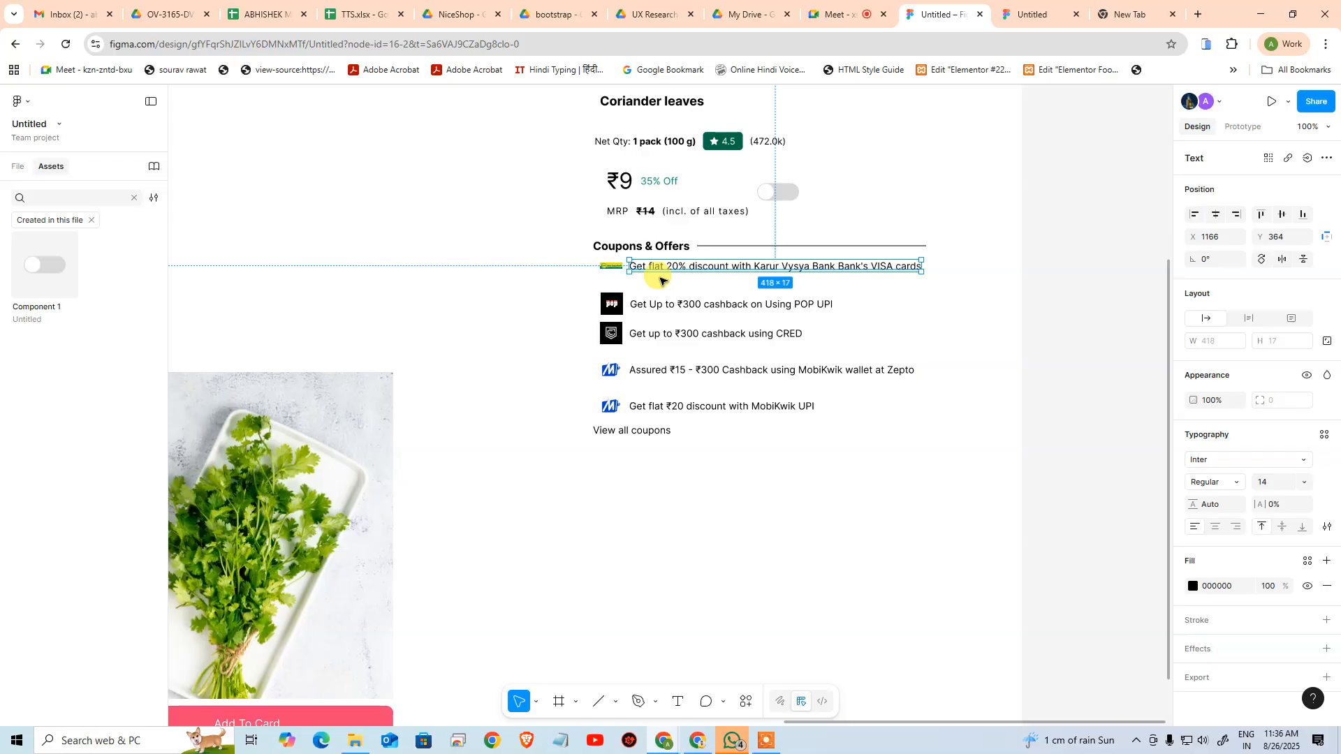
pyautogui.click(555, 278)
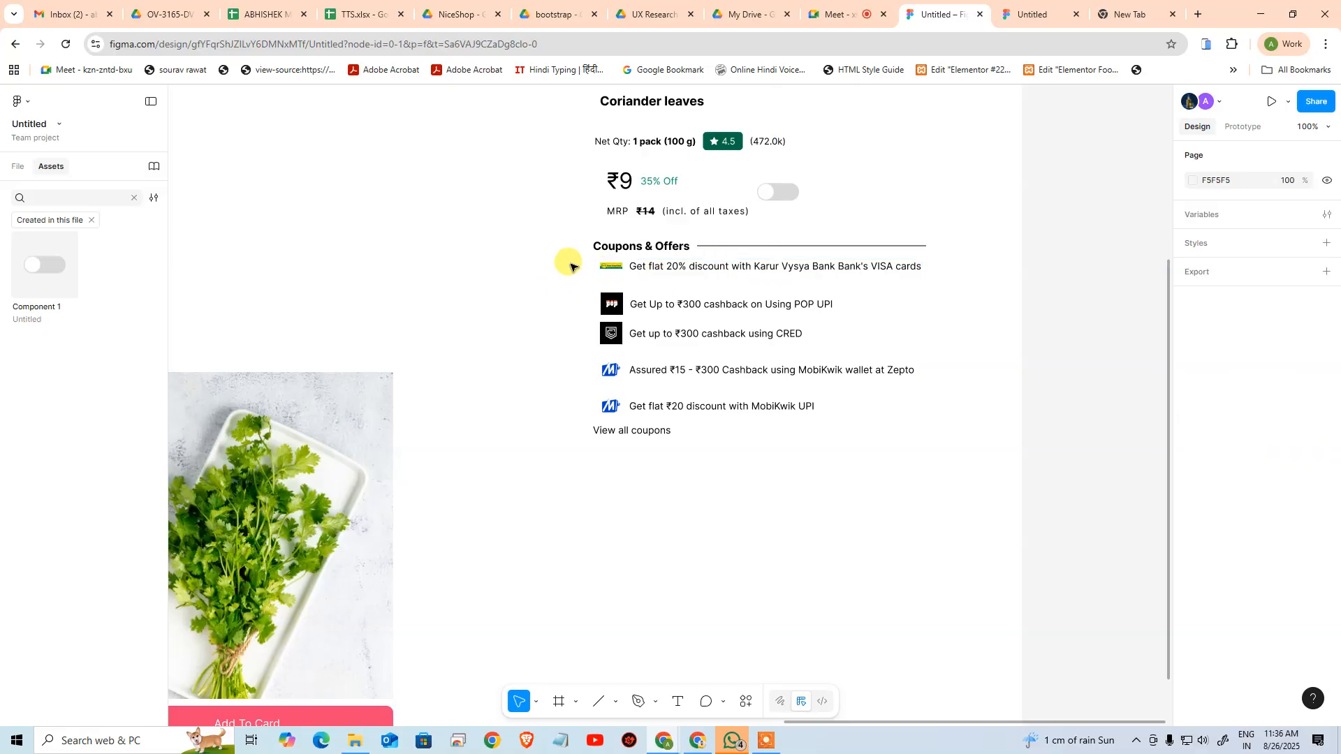
pyautogui.moveTo(571, 267); pyautogui.dragTo(625, 431)
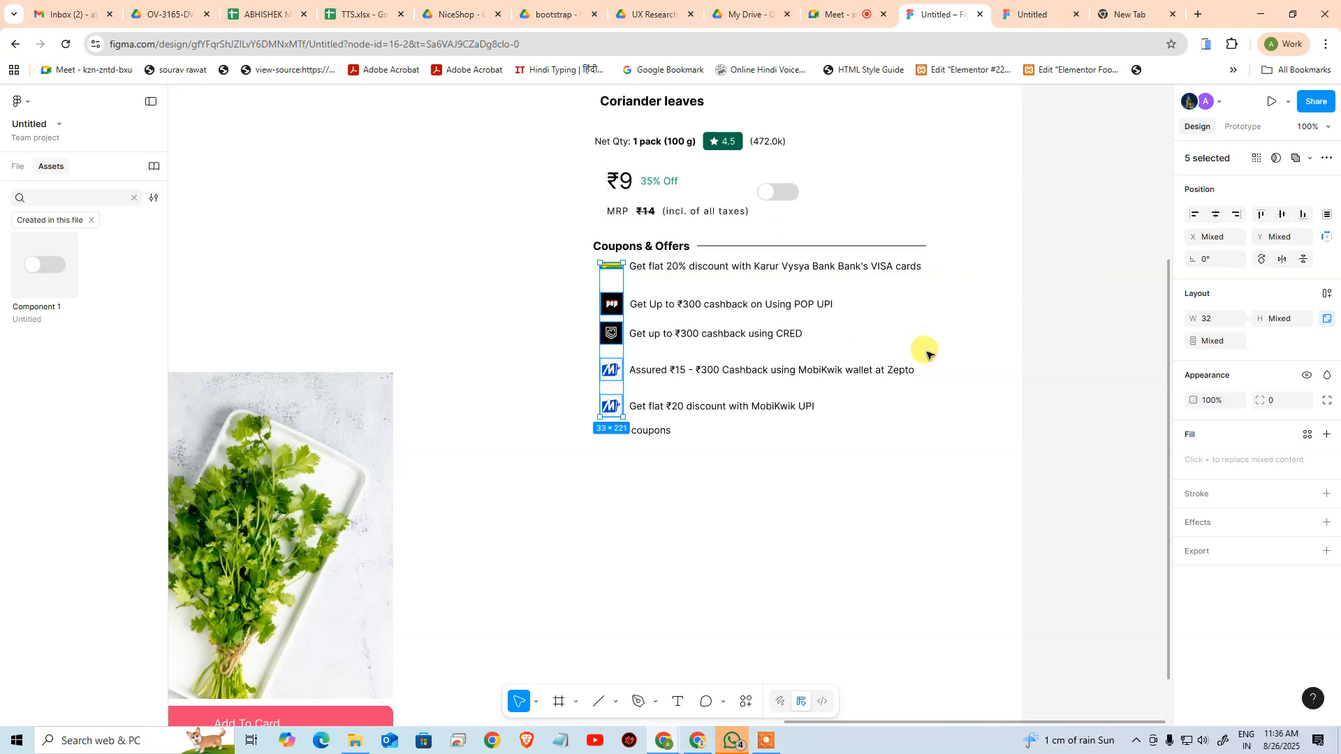
# Switch to the Zepto coriander page, turn Super Saver off and check how the product card adapts to narrower and maximised window widths
pyautogui.moveTo(1340, 83); pyautogui.dragTo(547, 88)
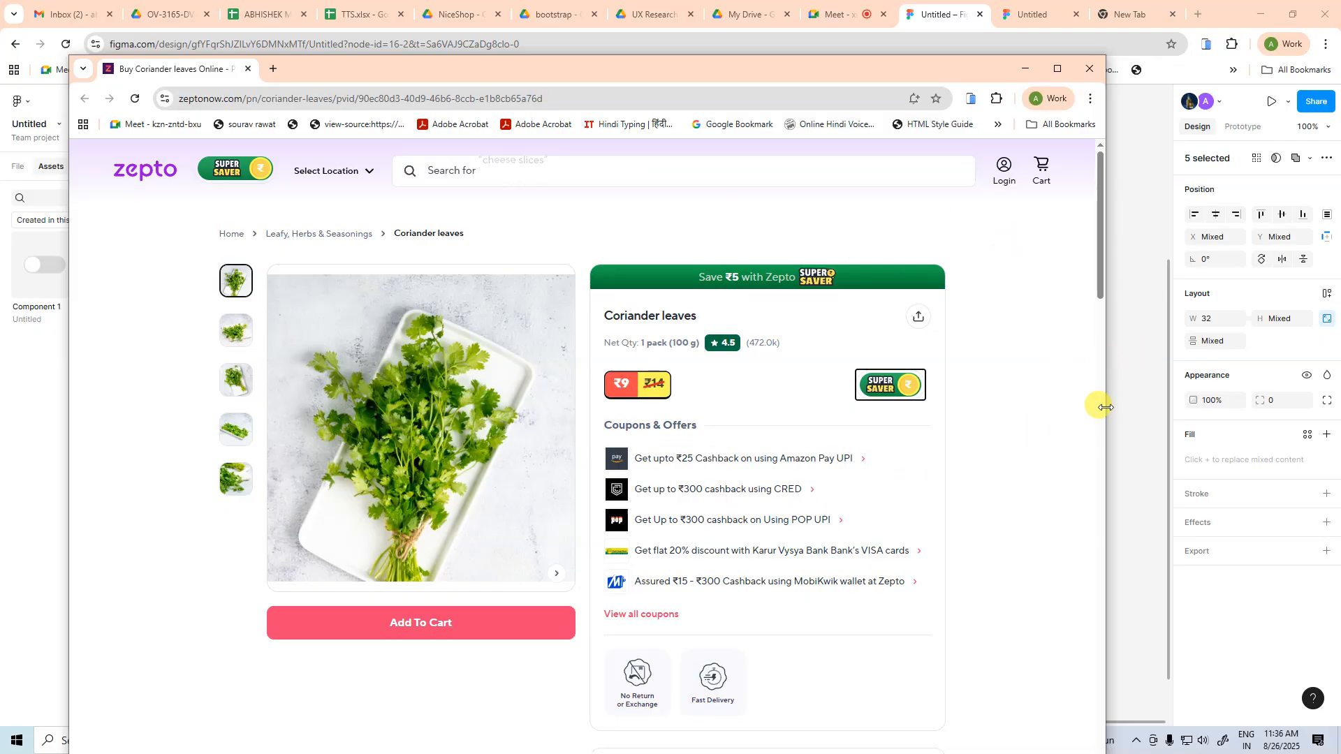
pyautogui.click(902, 397)
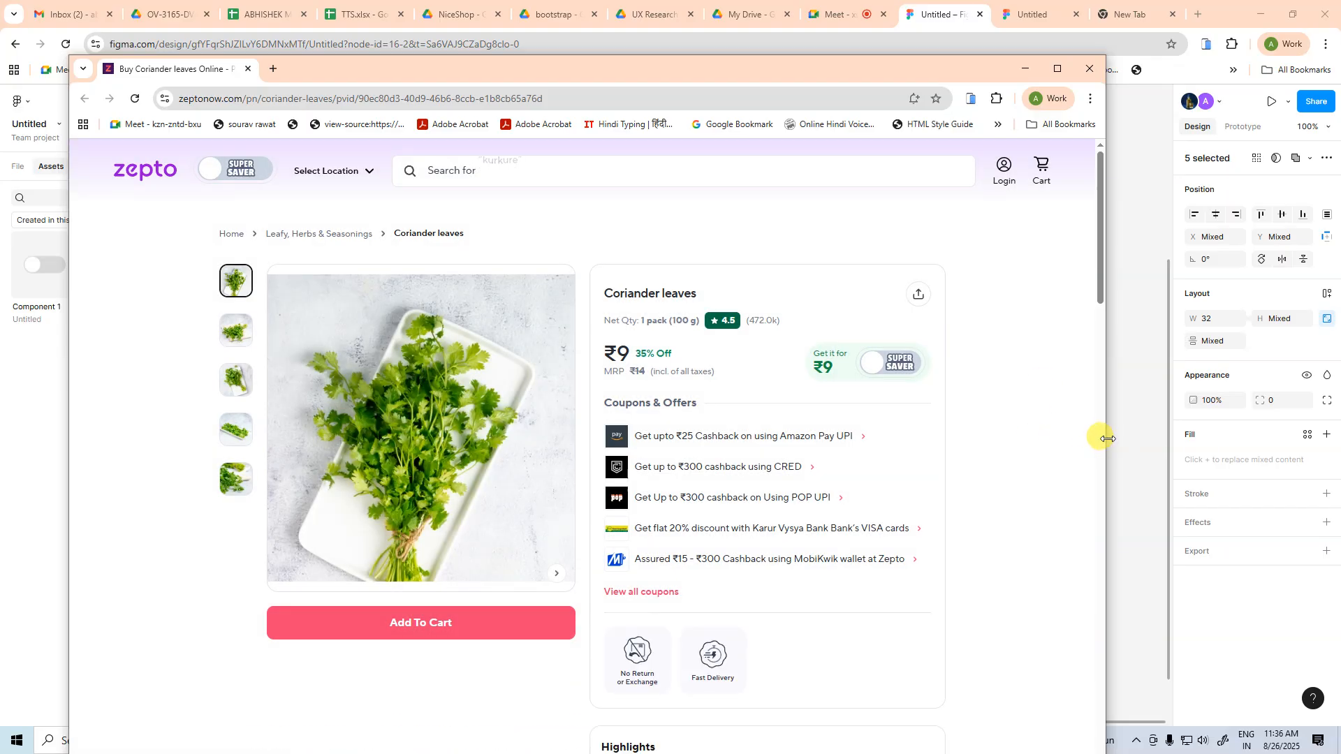
pyautogui.moveTo(1105, 439); pyautogui.dragTo(751, 413)
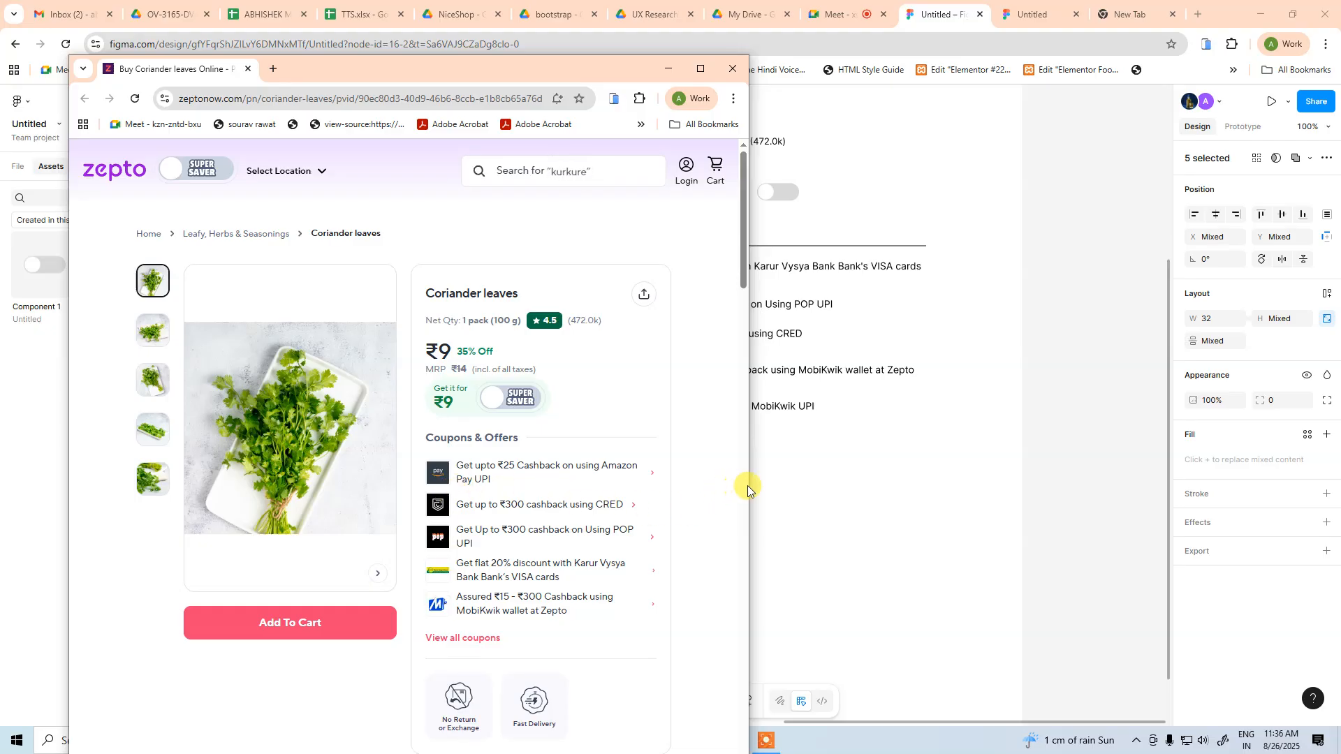
pyautogui.moveTo(748, 484); pyautogui.dragTo(613, 482)
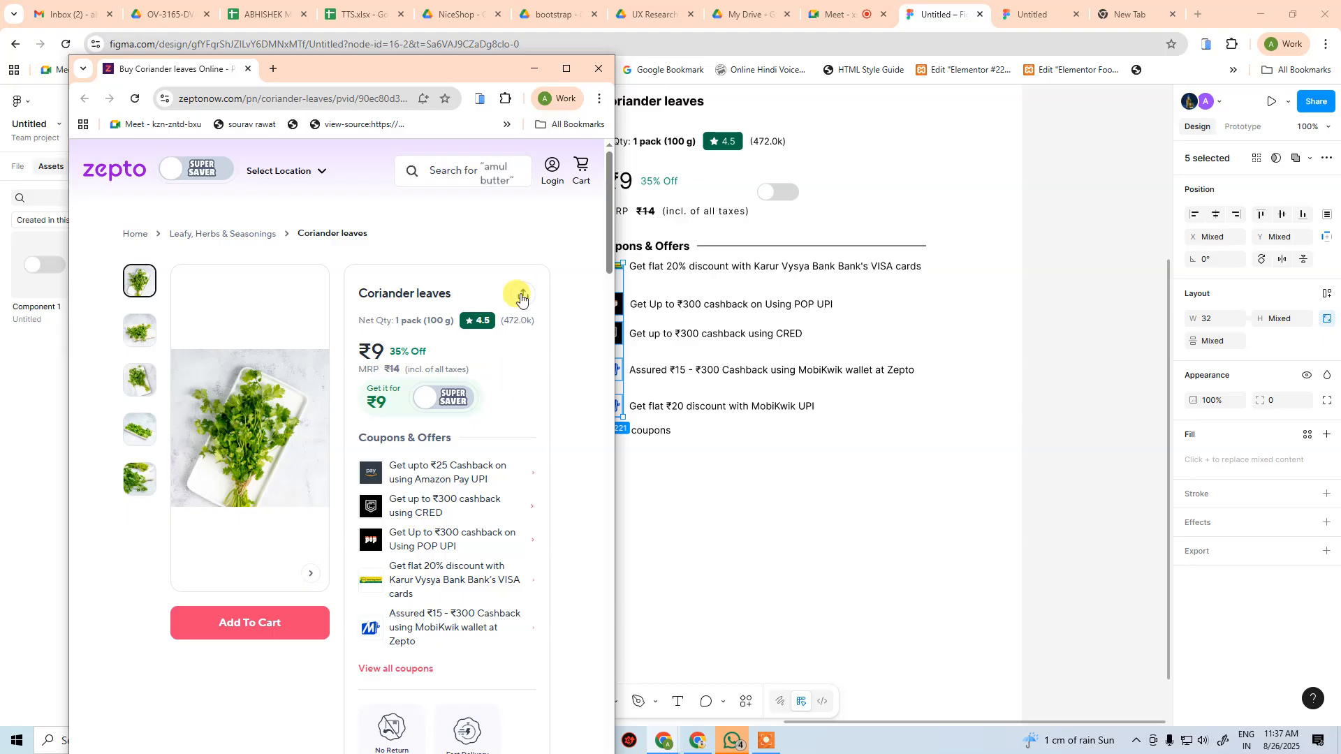
pyautogui.click(566, 69)
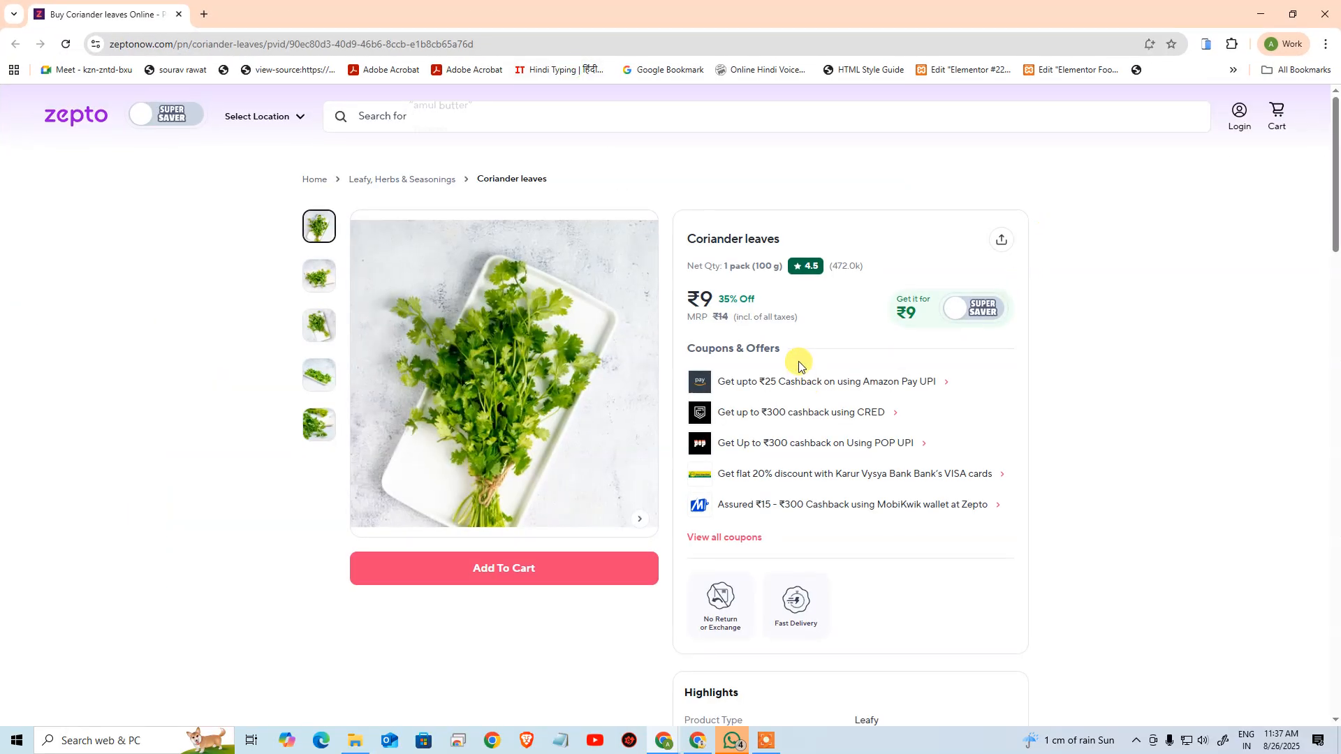
# Back in Figma, wrap the Karur Vysya VISA offer and the POP UPI offer each with its icon in a separate auto layout
pyautogui.hotkey('alt', 'Tab')
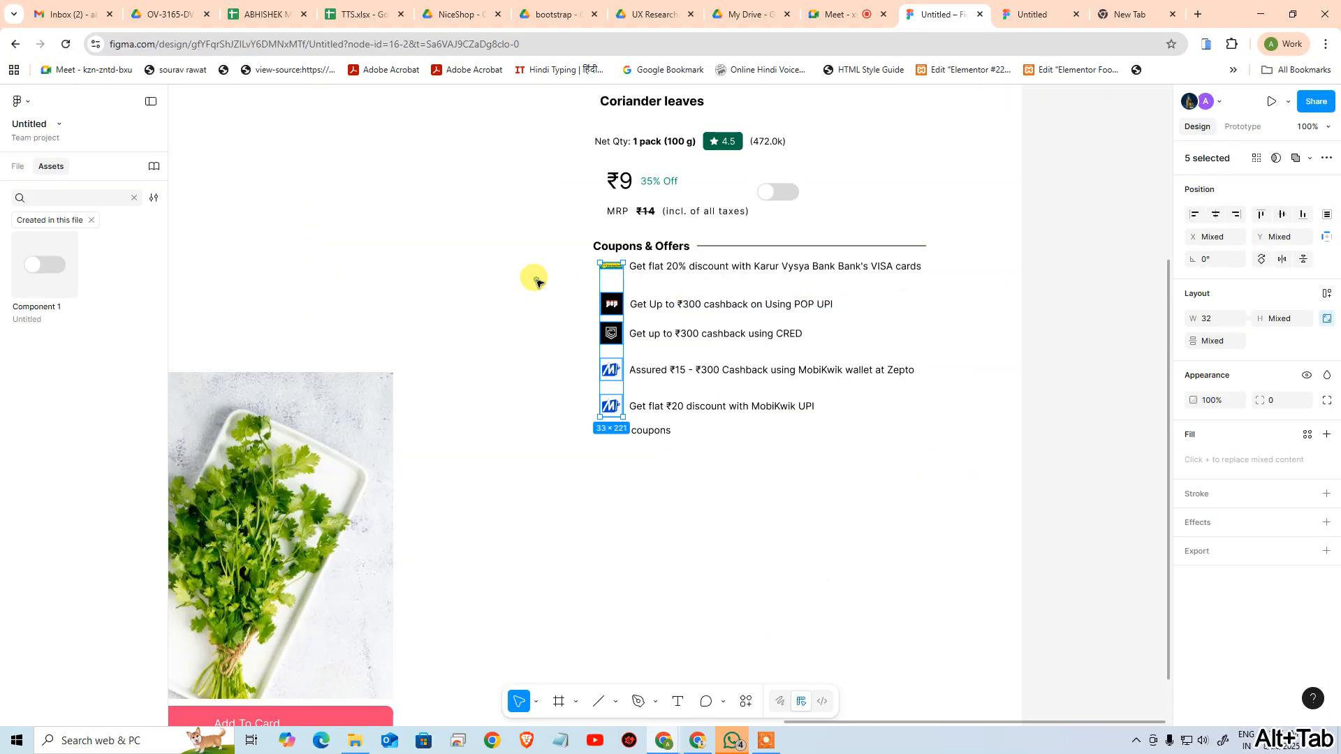
pyautogui.click(614, 268)
pyautogui.hotkey('shift', 'a')
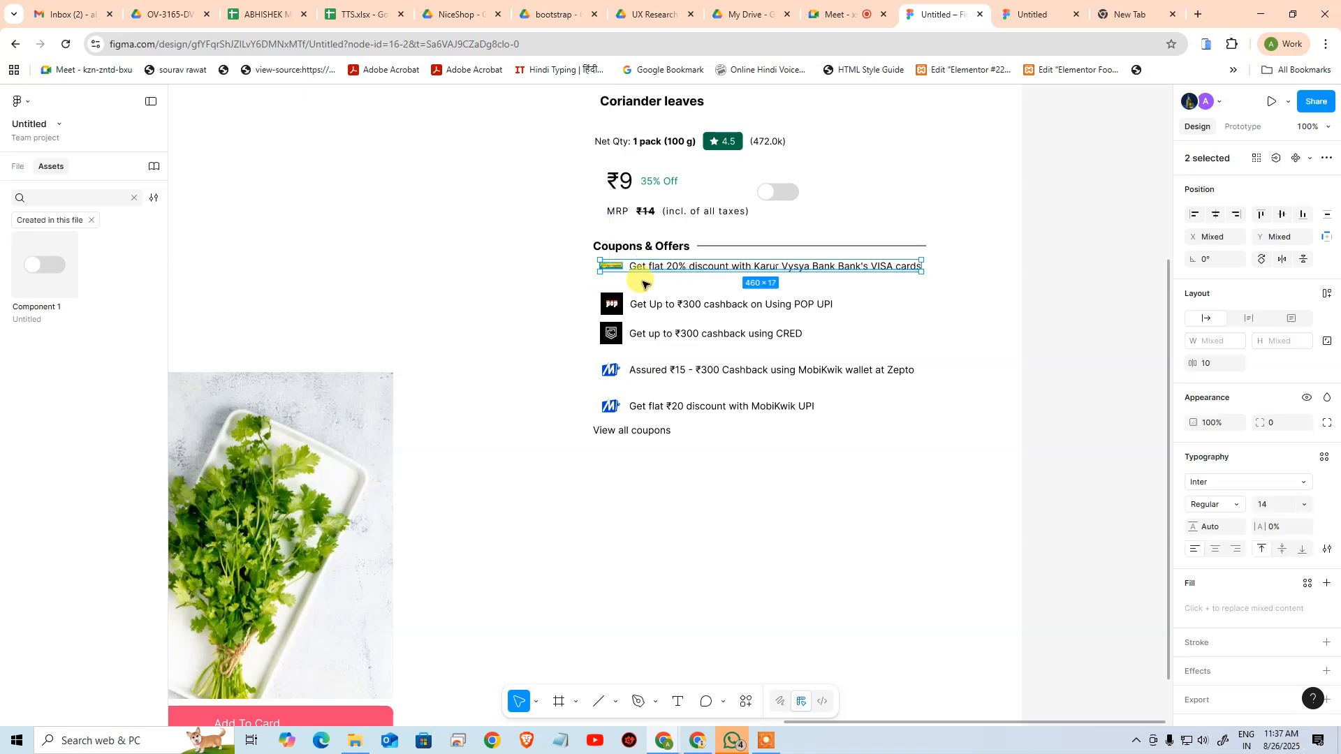
pyautogui.click(619, 303)
pyautogui.keyDown('shift'); pyautogui.click(638, 303); pyautogui.keyUp('shift')
pyautogui.hotkey('shift', 'a')
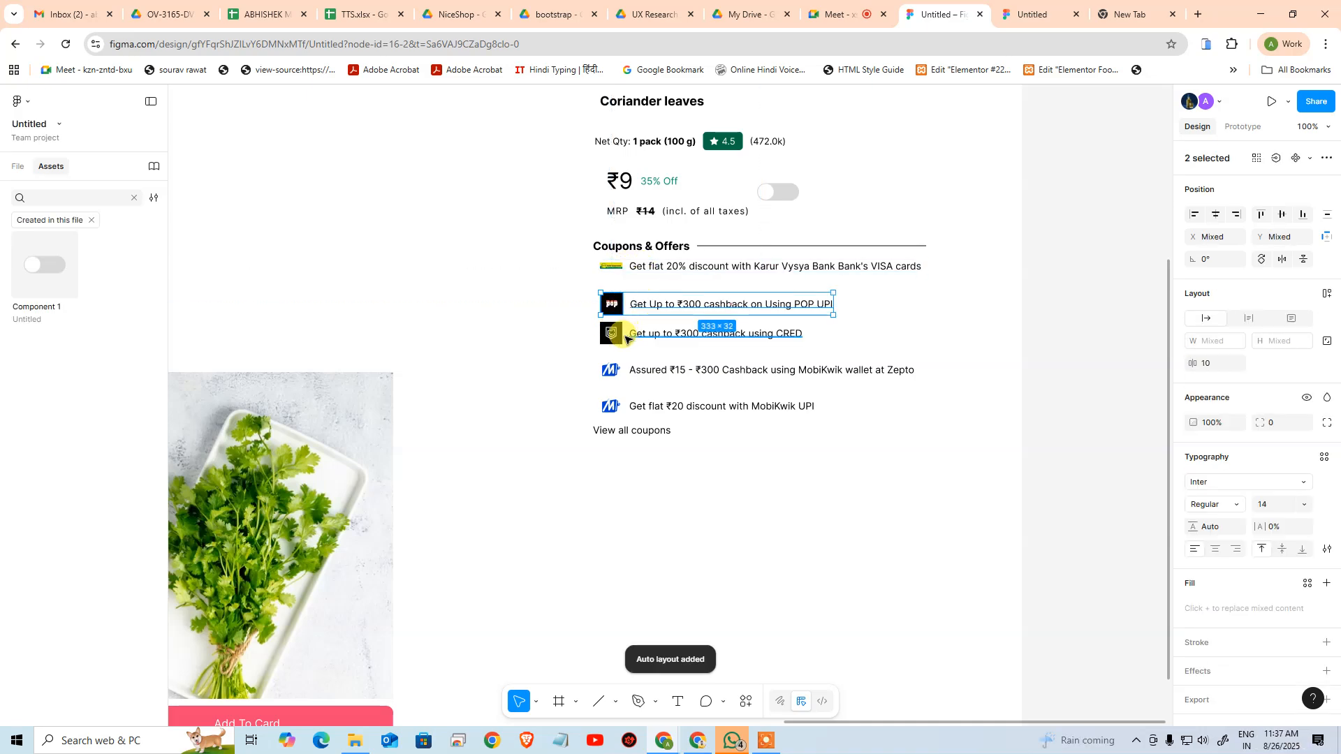
# Wrap the CRED offer and both MobiKwik offers each with its own icon in a separate auto layout
pyautogui.click(615, 336)
pyautogui.keyDown('shift'); pyautogui.click(638, 335); pyautogui.keyUp('shift')
pyautogui.hotkey('shift', 'a')
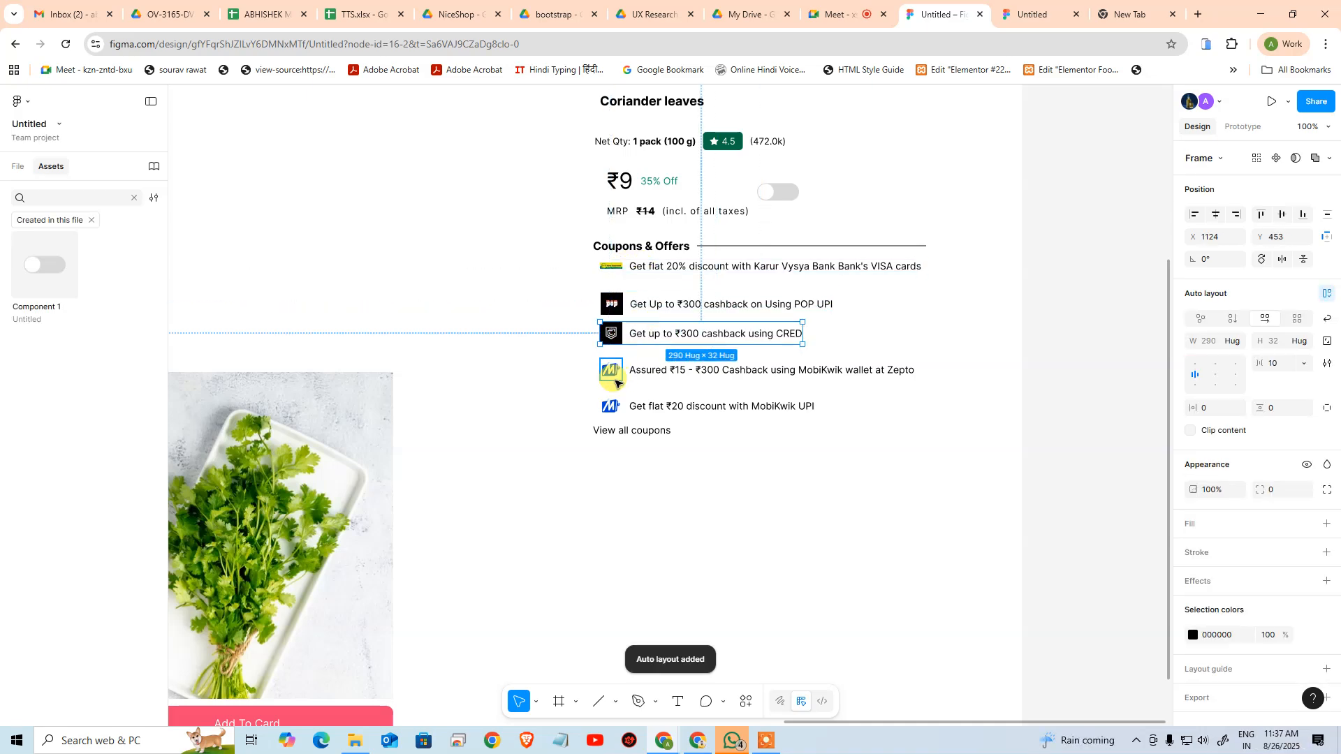
pyautogui.click(612, 370)
pyautogui.keyDown('shift'); pyautogui.click(652, 368); pyautogui.keyUp('shift')
pyautogui.hotkey('shift', 'a')
pyautogui.click(613, 407)
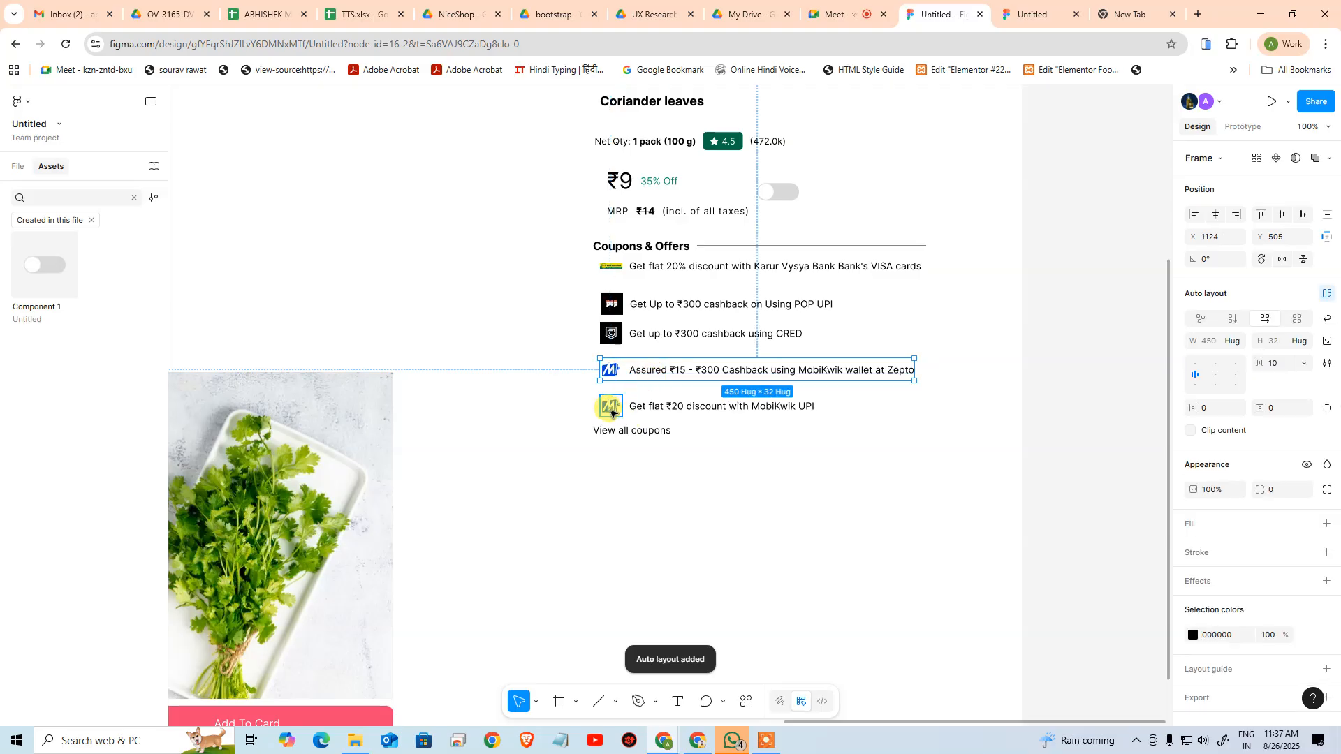
pyautogui.keyDown('shift'); pyautogui.click(665, 411); pyautogui.keyUp('shift')
pyautogui.hotkey('shift', 'a')
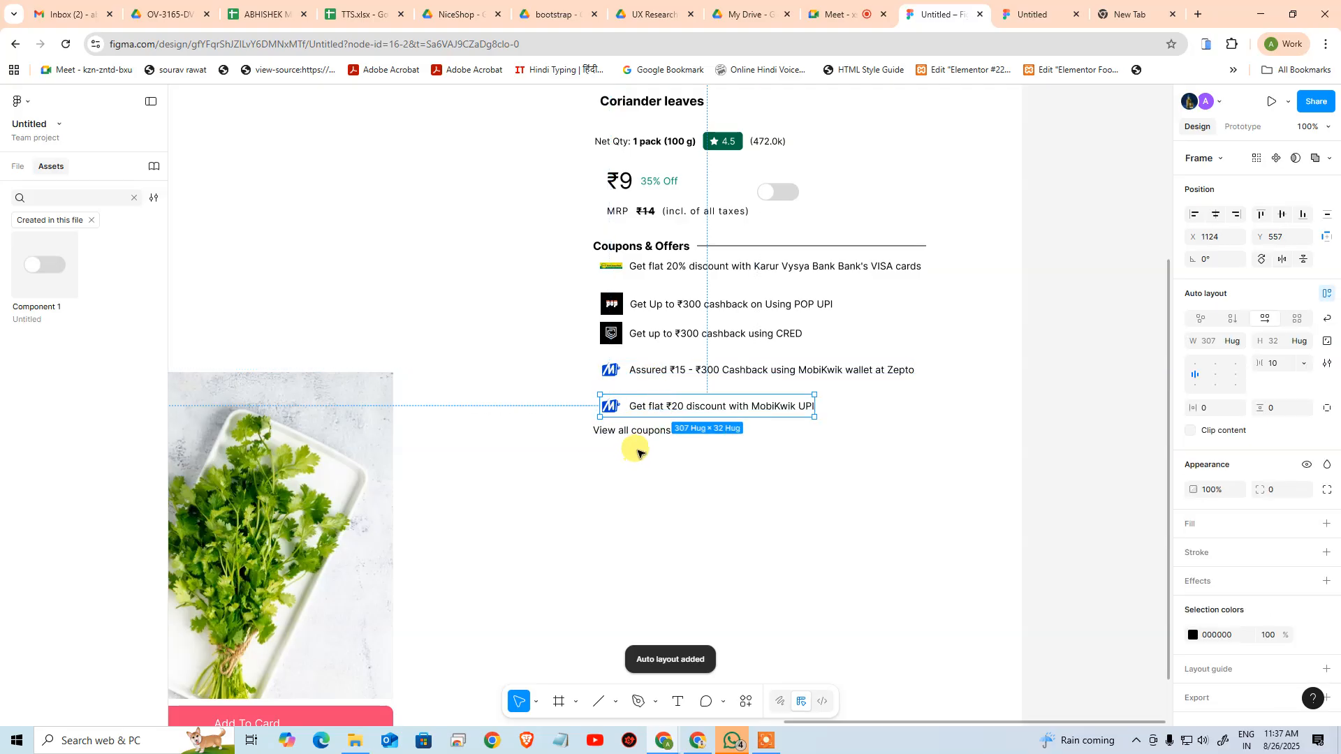
# Compare the View all coupons link with the Zepto page, and inspect the title and link layers in the Figma file's layer list
pyautogui.hotkey('alt', 'Tab')
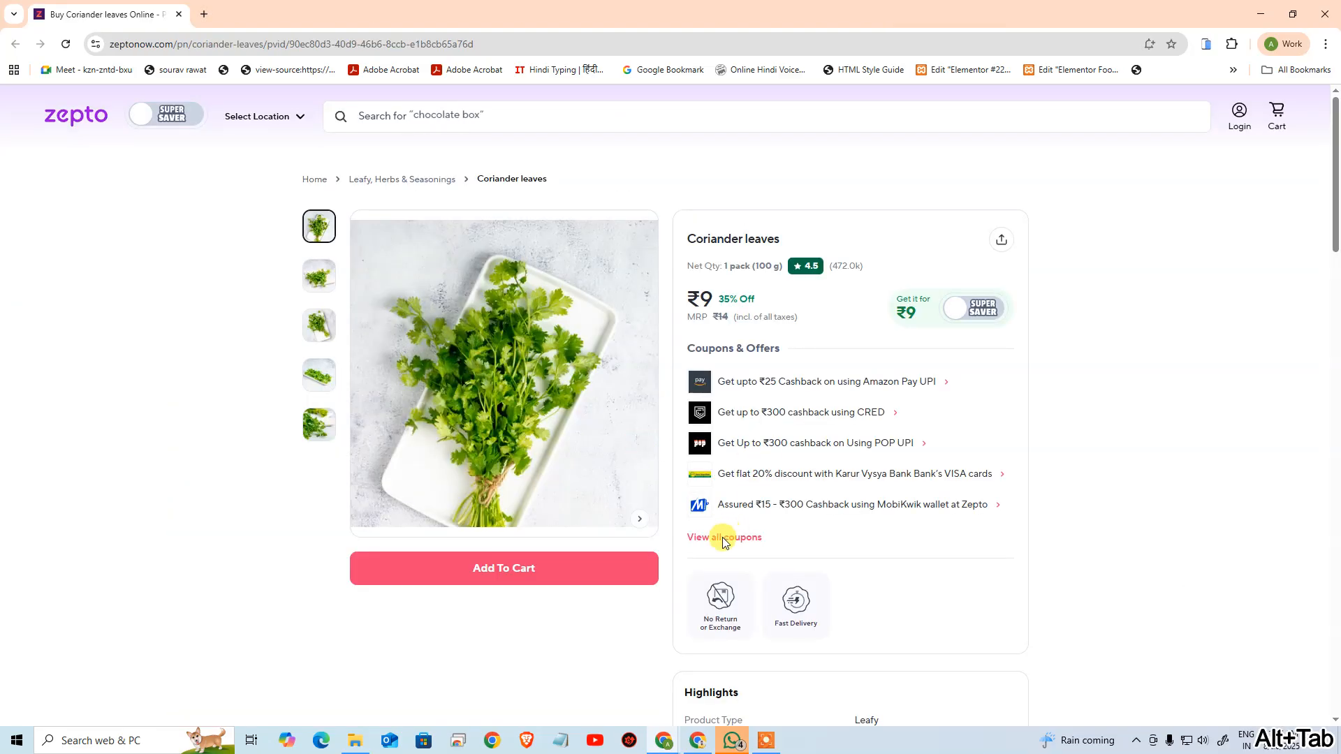
pyautogui.hotkey('alt', 'Tab')
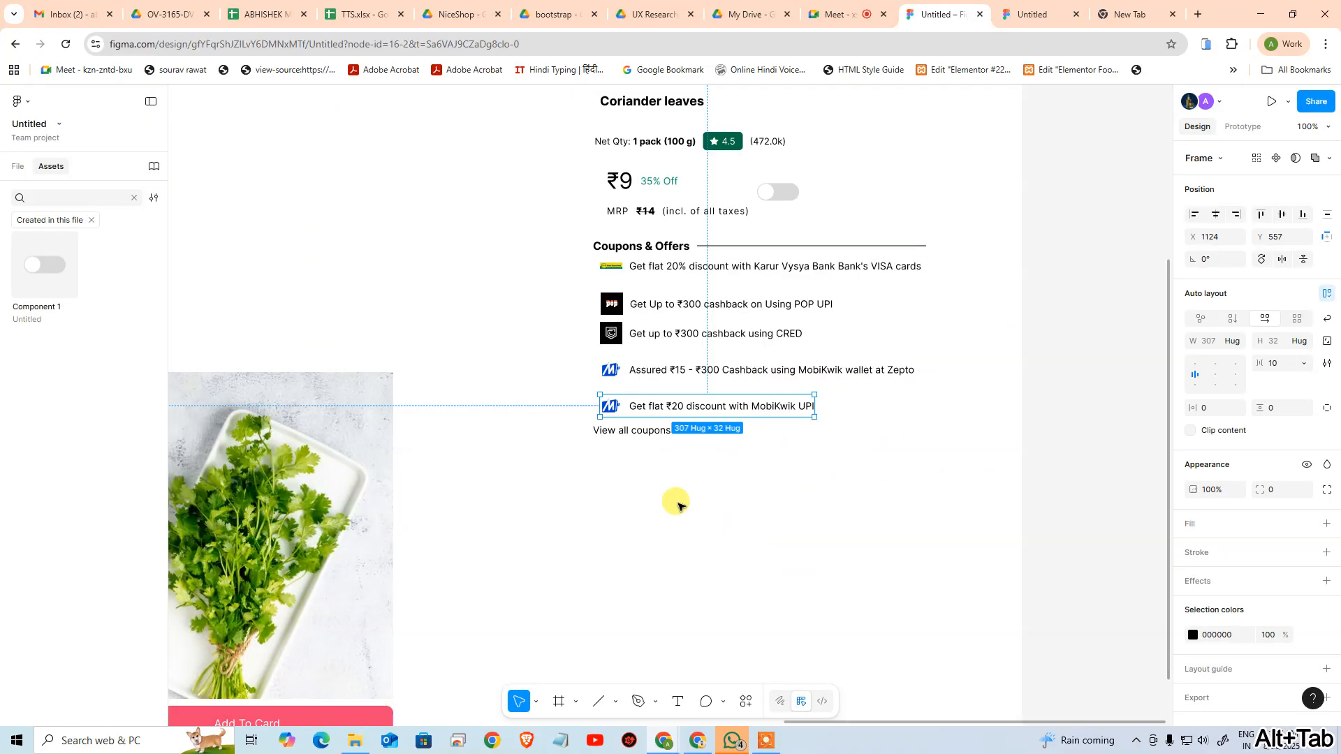
pyautogui.click(627, 432)
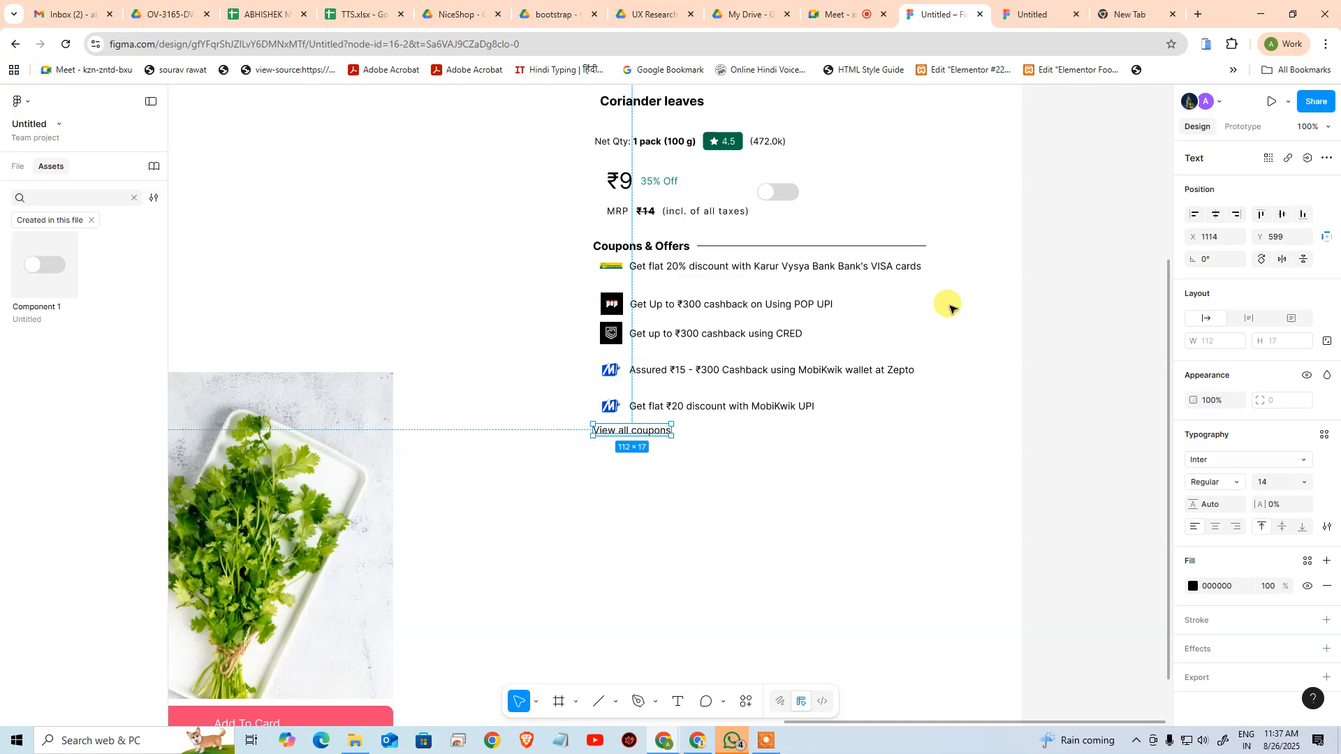
pyautogui.scroll(3, 903, 353)
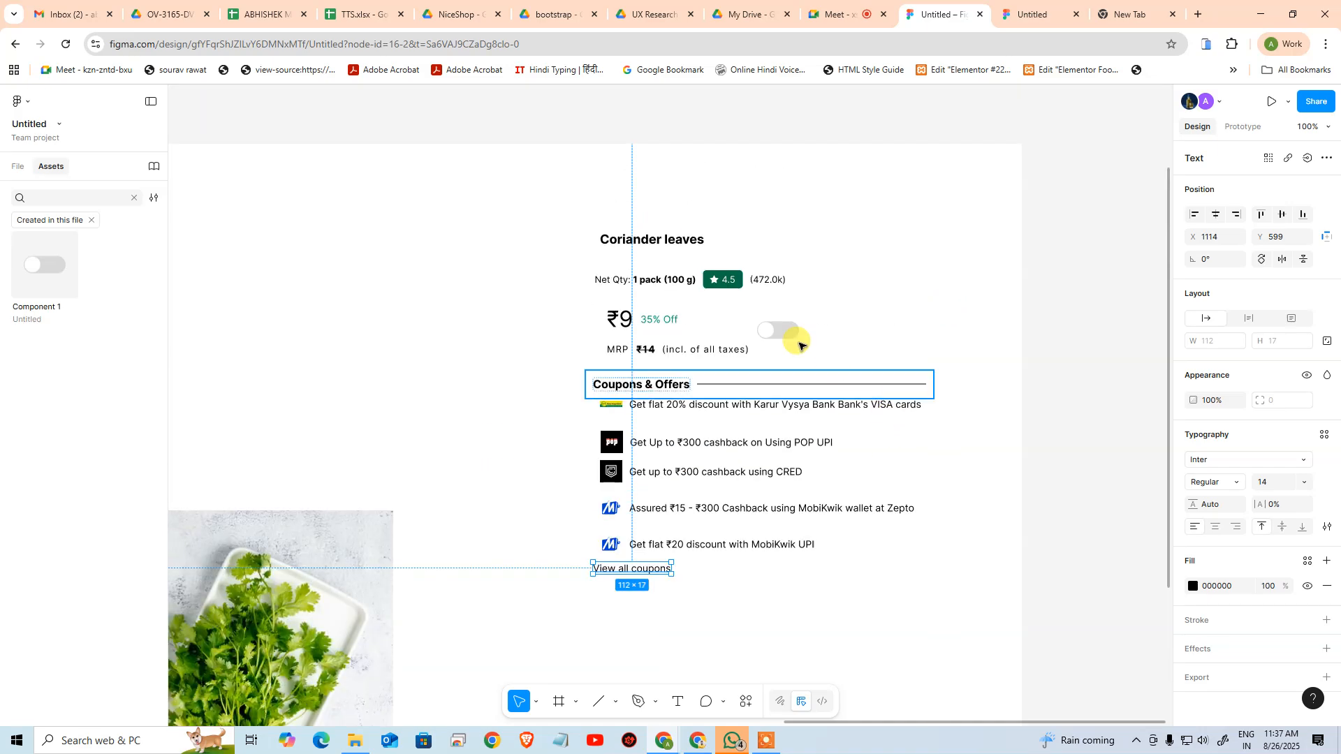
pyautogui.click(646, 245)
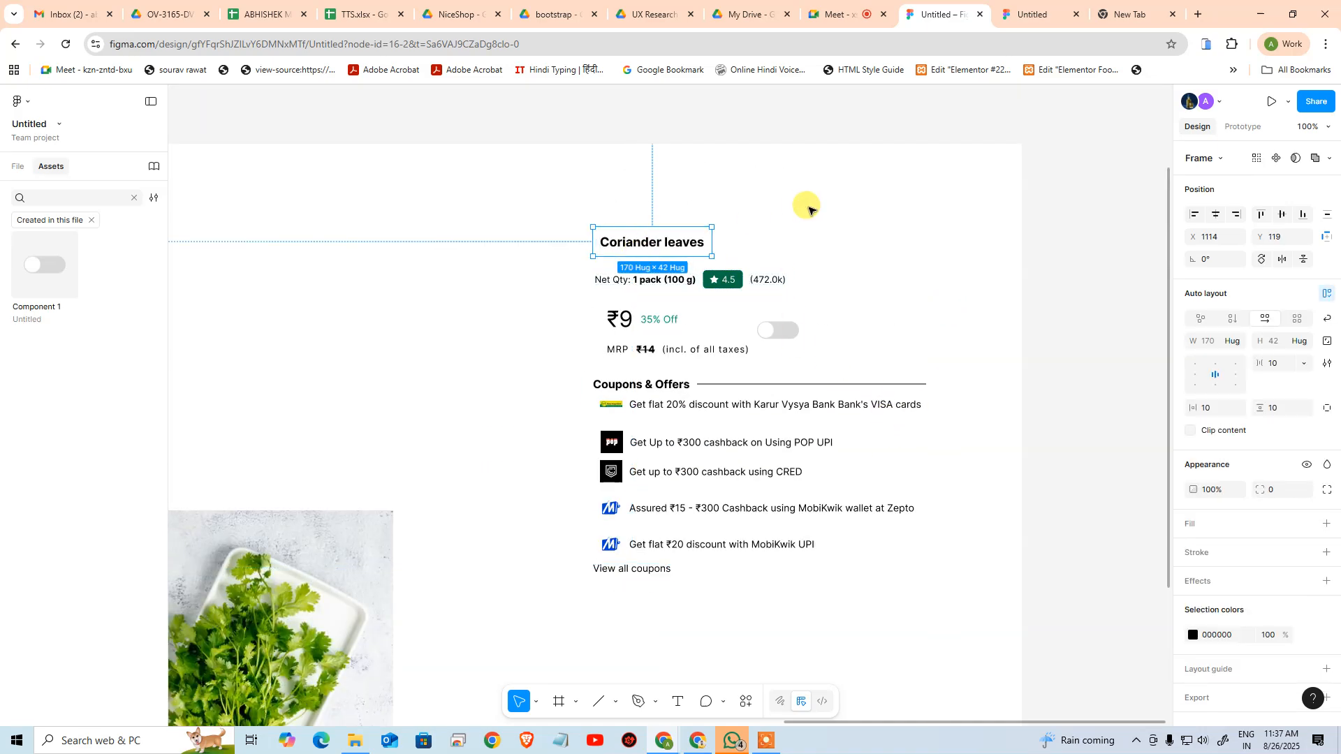
pyautogui.hotkey('ctrl', 'z')
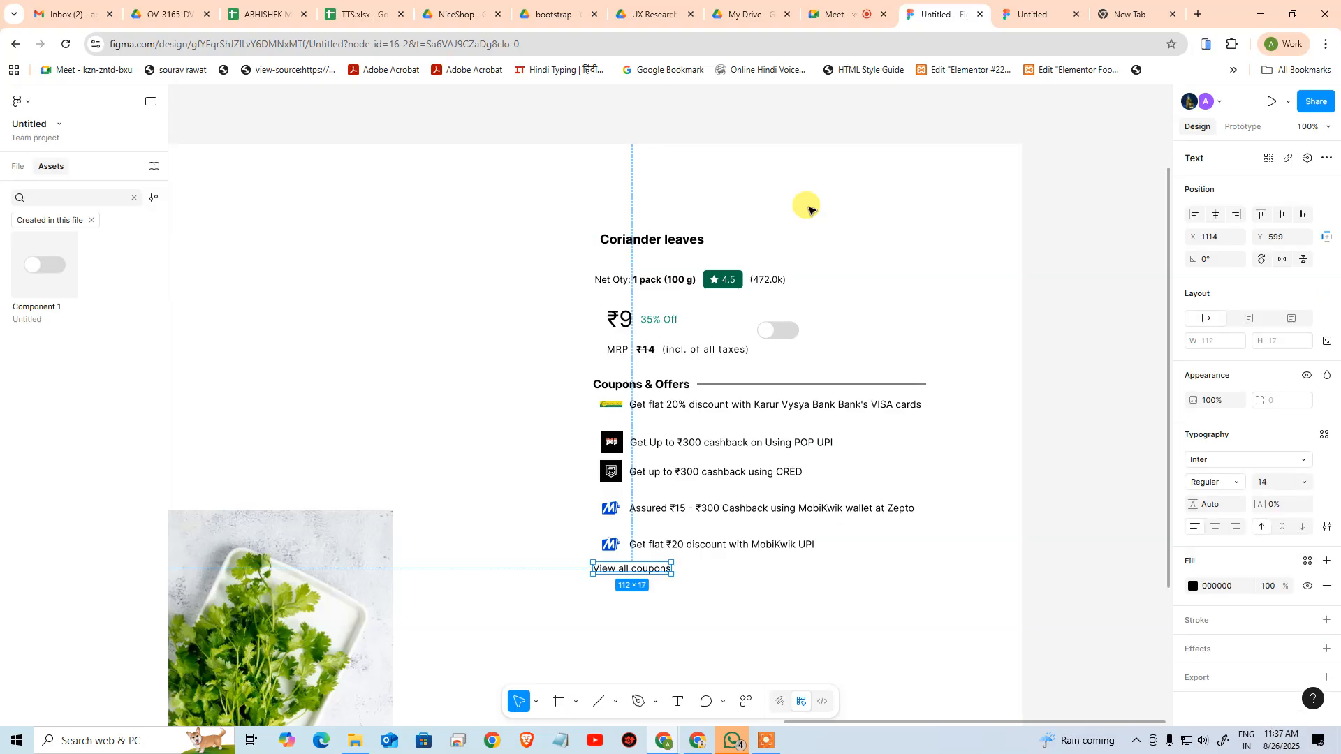
pyautogui.click(17, 166)
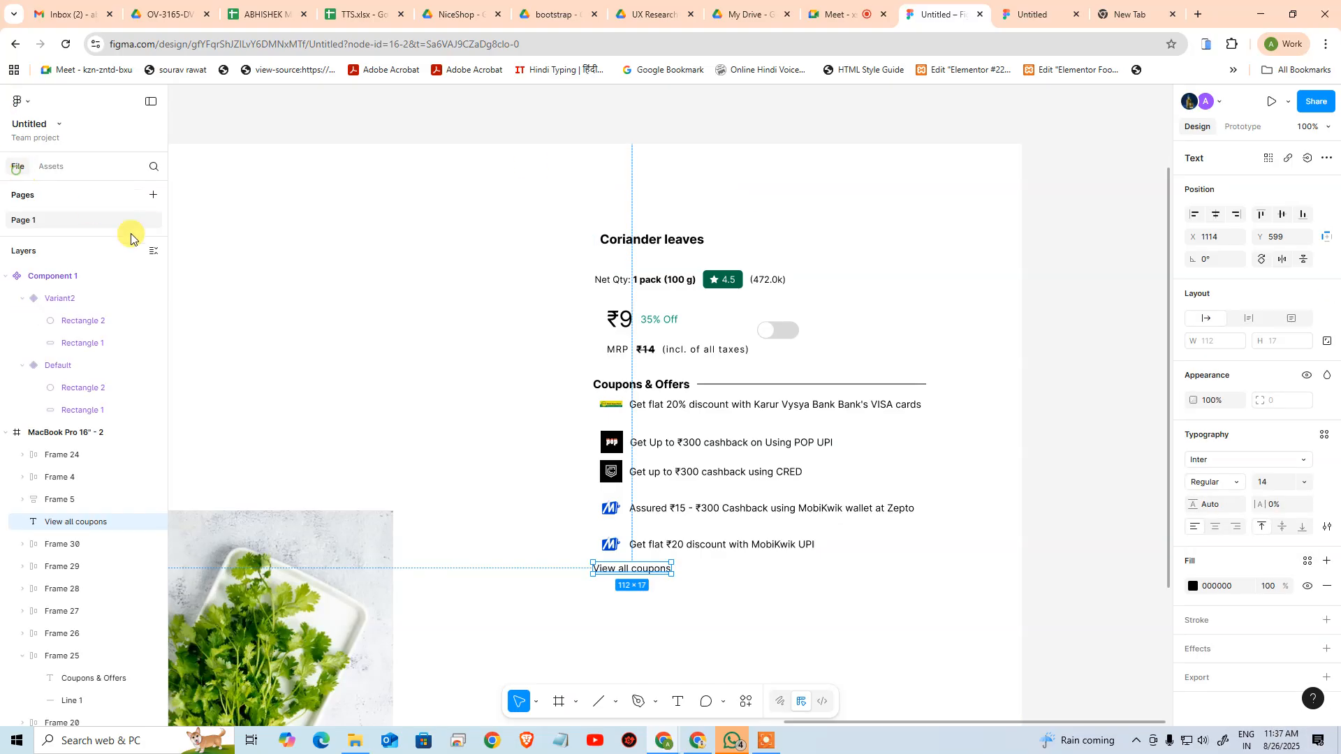
pyautogui.click(628, 238)
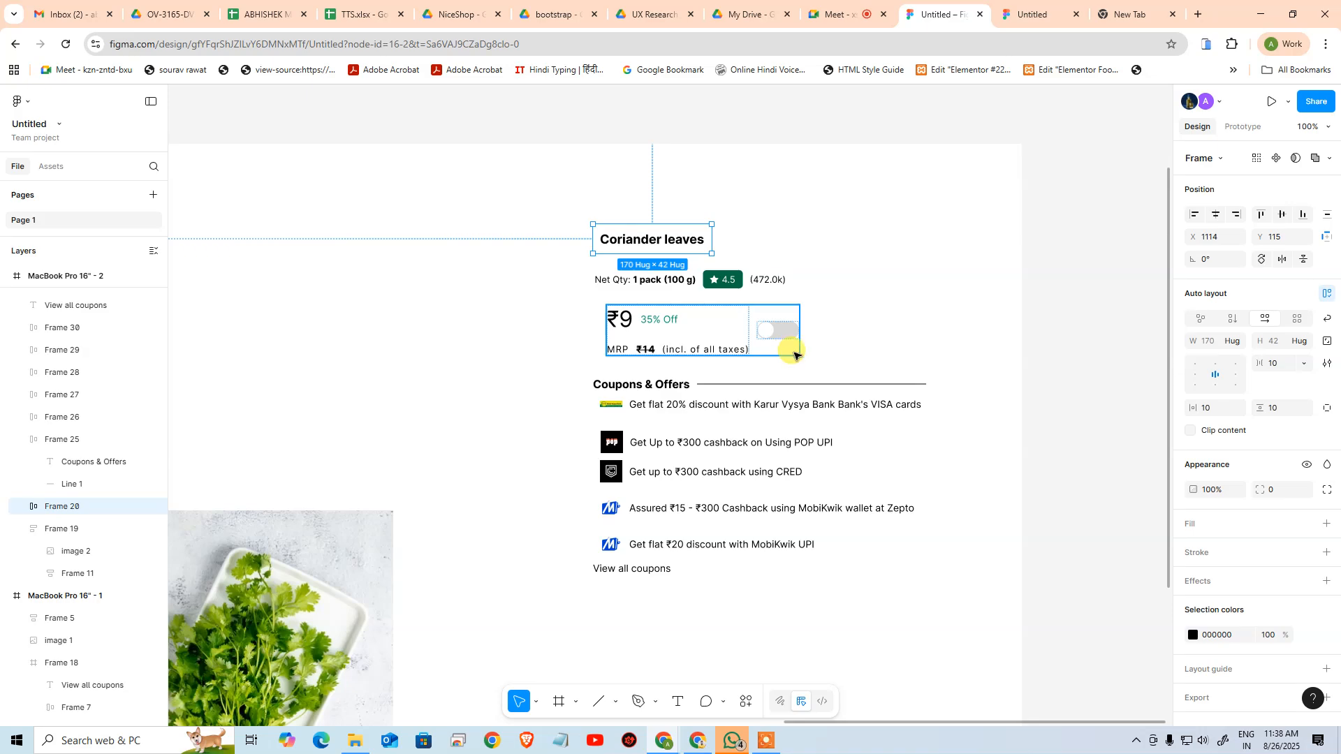
pyautogui.click(637, 568)
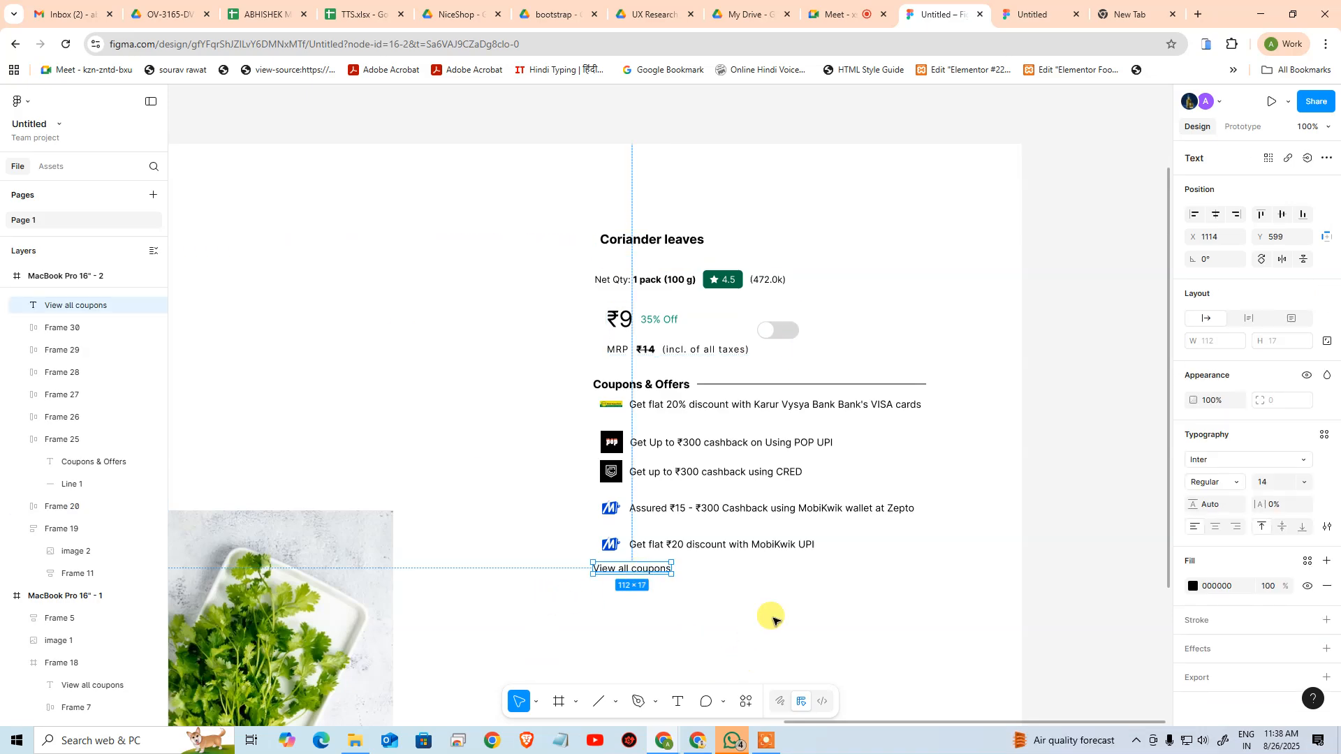
# Ungroup the Coriander leaves title from its surrounding auto layout frame
pyautogui.click(662, 234)
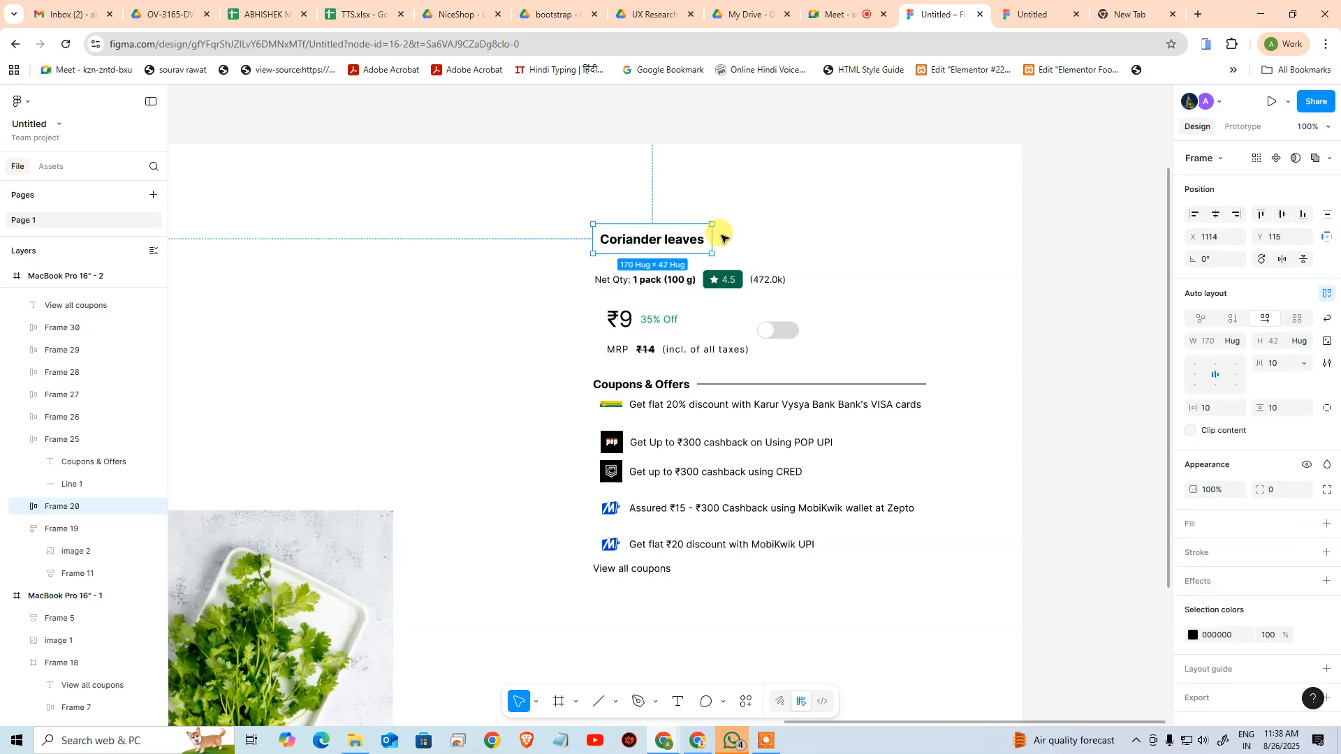
pyautogui.rightClick(612, 242)
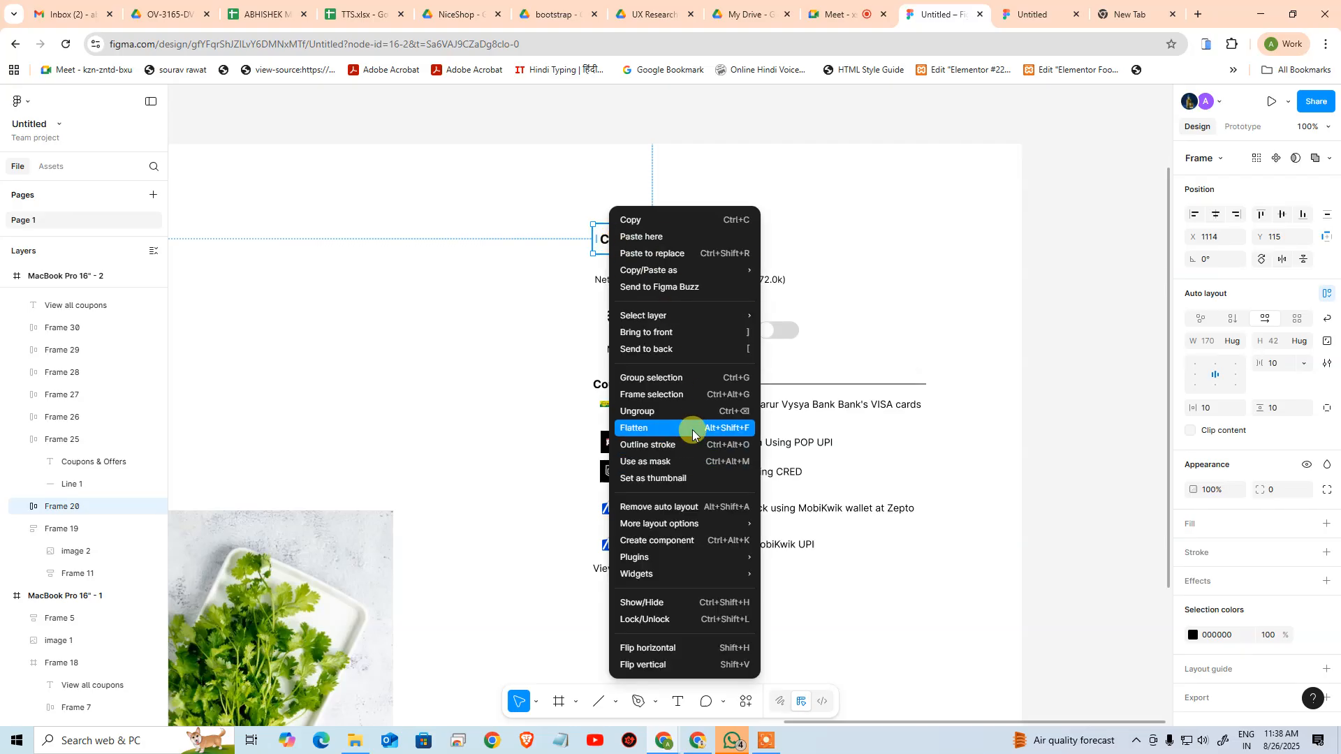
pyautogui.click(692, 412)
pyautogui.click(528, 266)
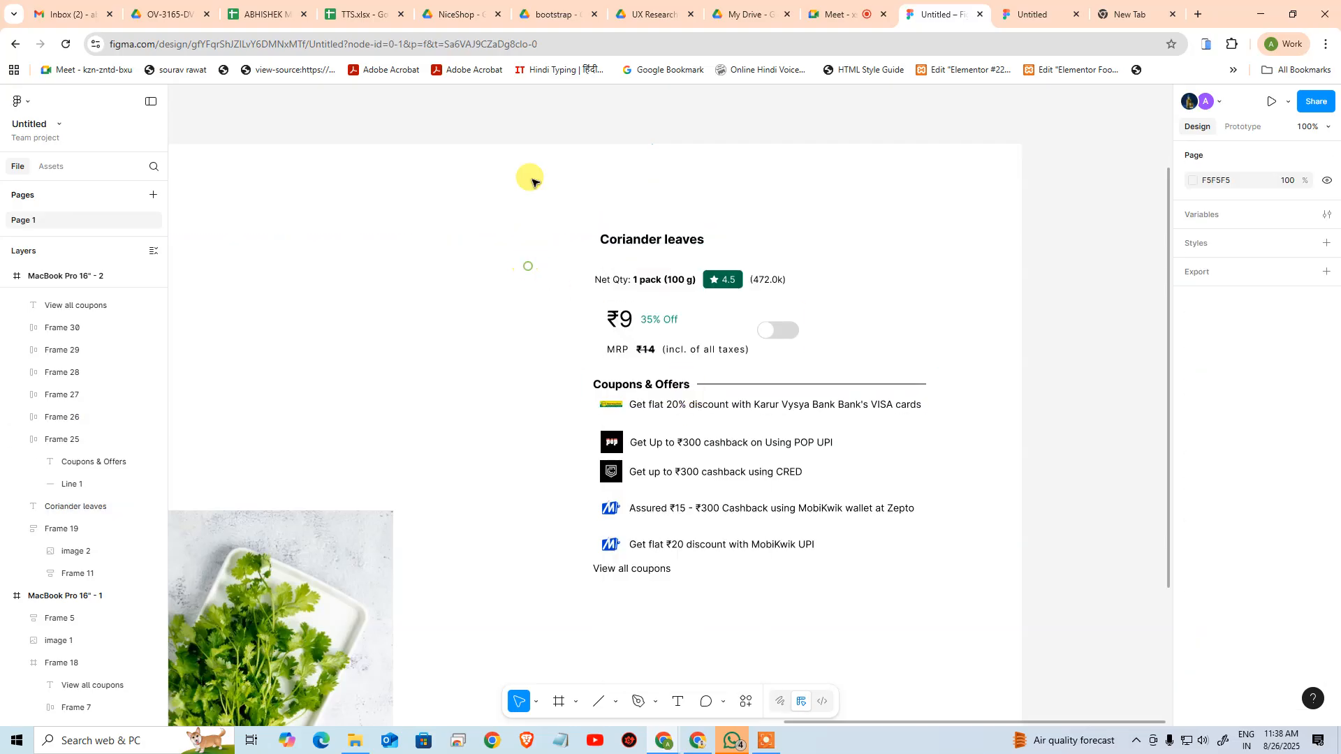
# Wrap the title, quantity, price, coupon heading and offer rows in one vertical auto layout, and place View all coupons at its end
pyautogui.moveTo(528, 147); pyautogui.dragTo(949, 555)
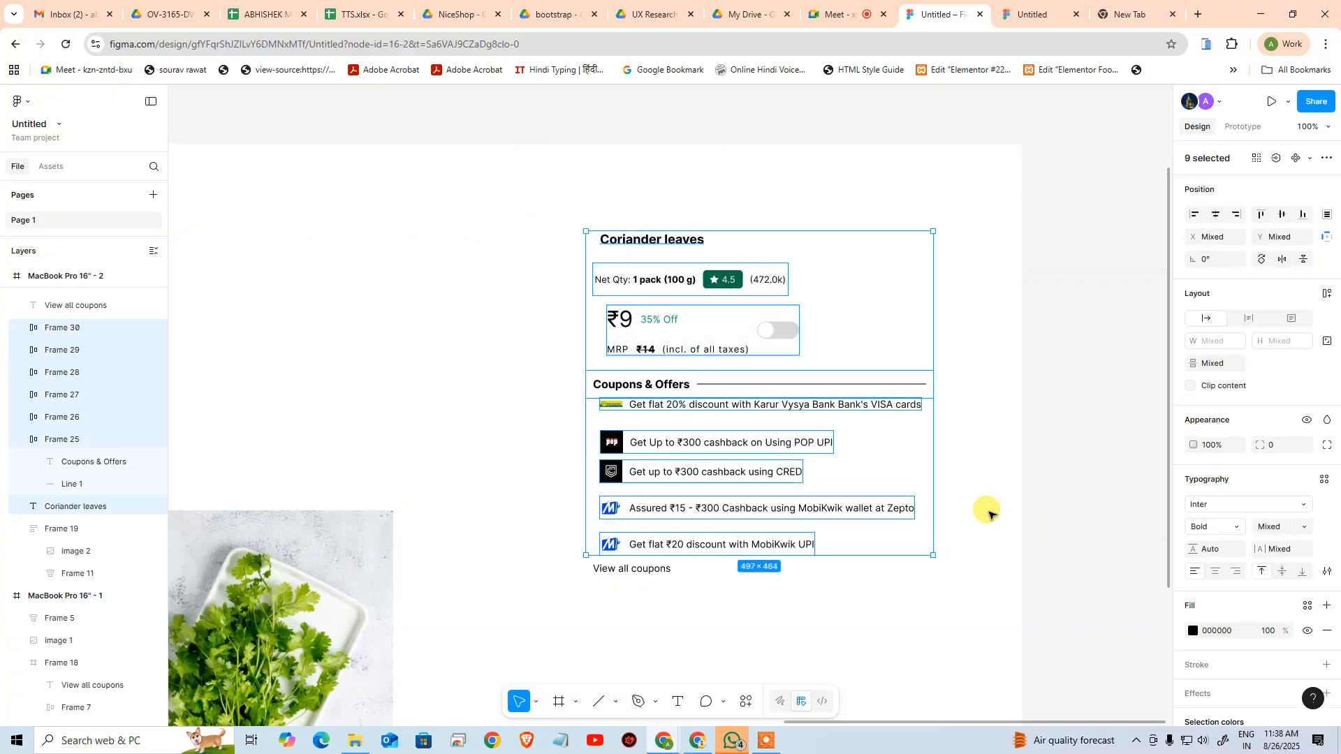
pyautogui.hotkey('shift', 'a')
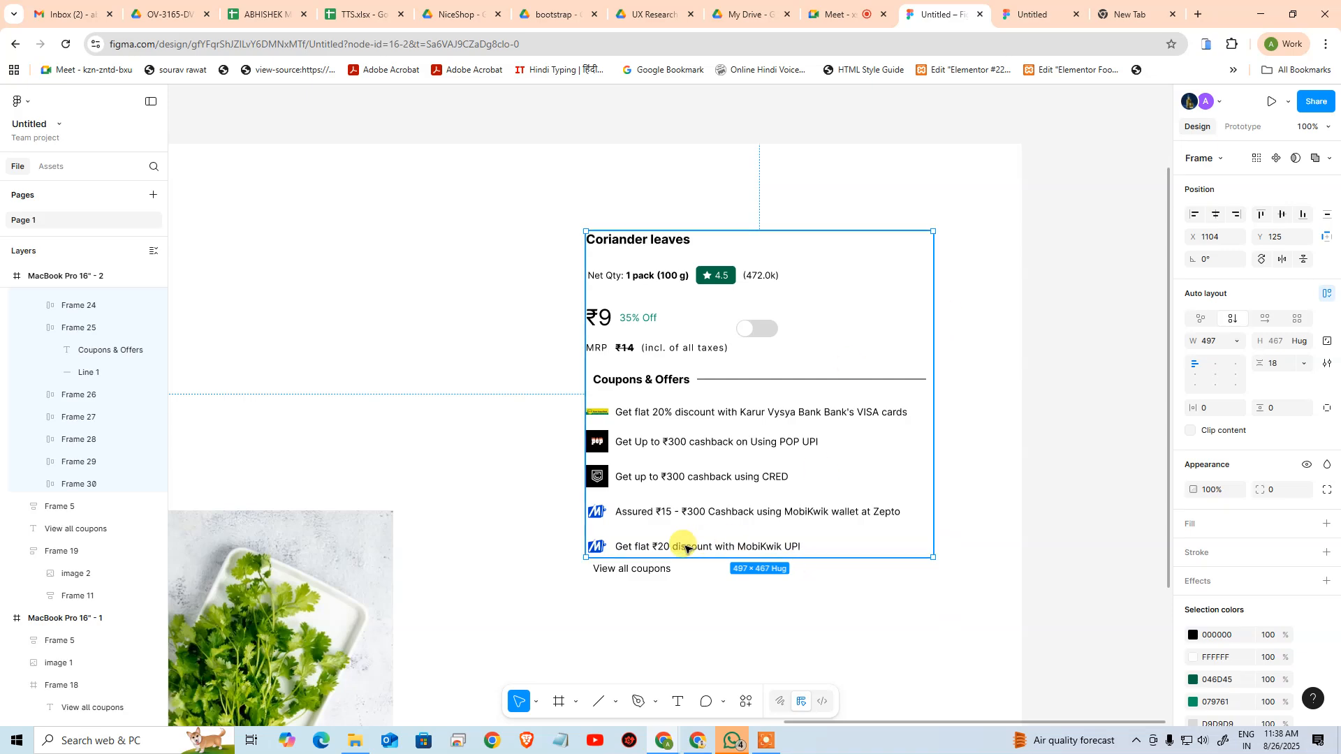
pyautogui.click(645, 573)
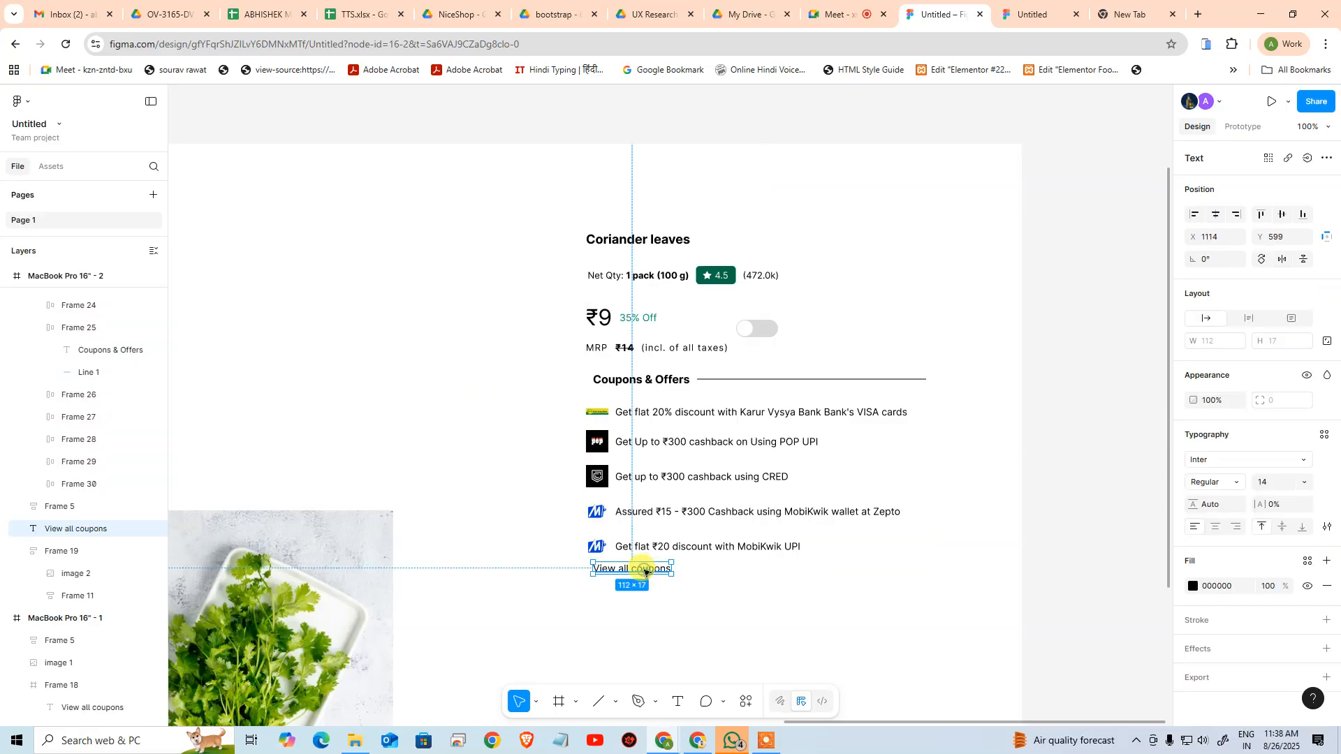
pyautogui.moveTo(636, 572); pyautogui.dragTo(644, 554)
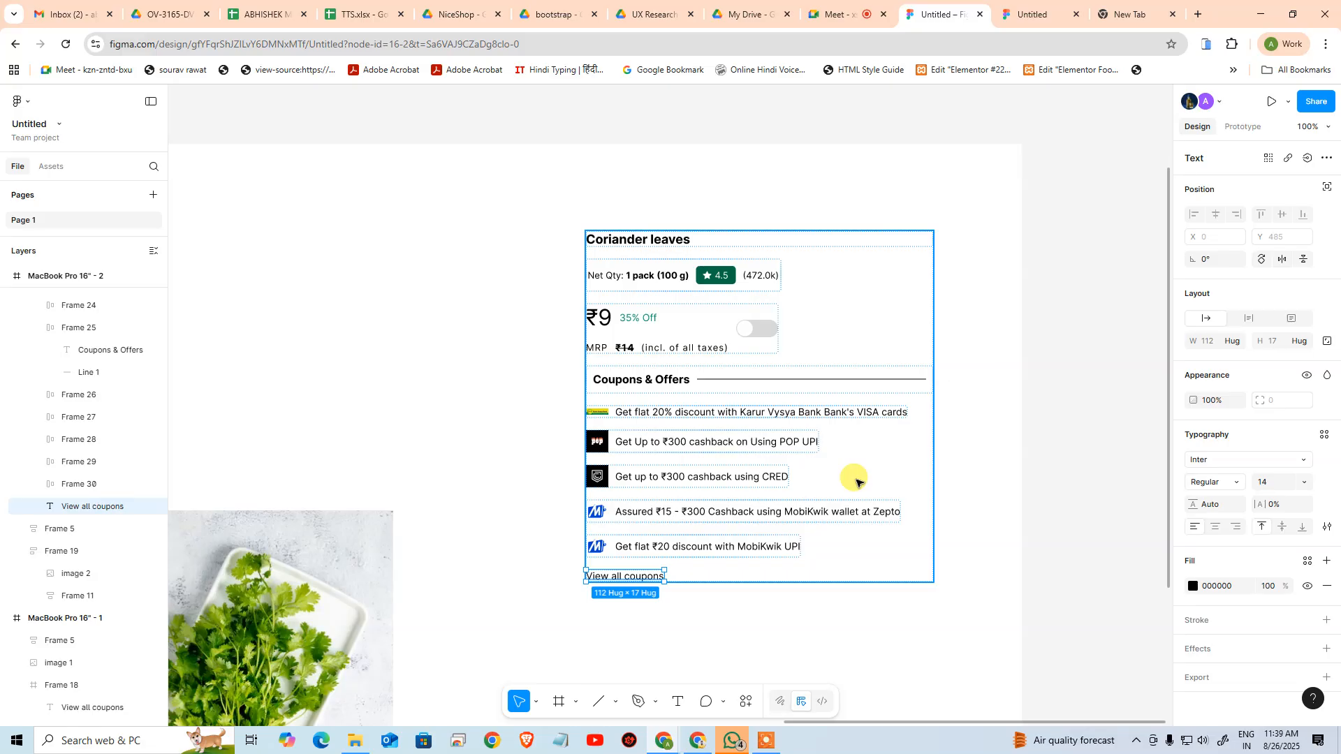
pyautogui.click(1053, 500)
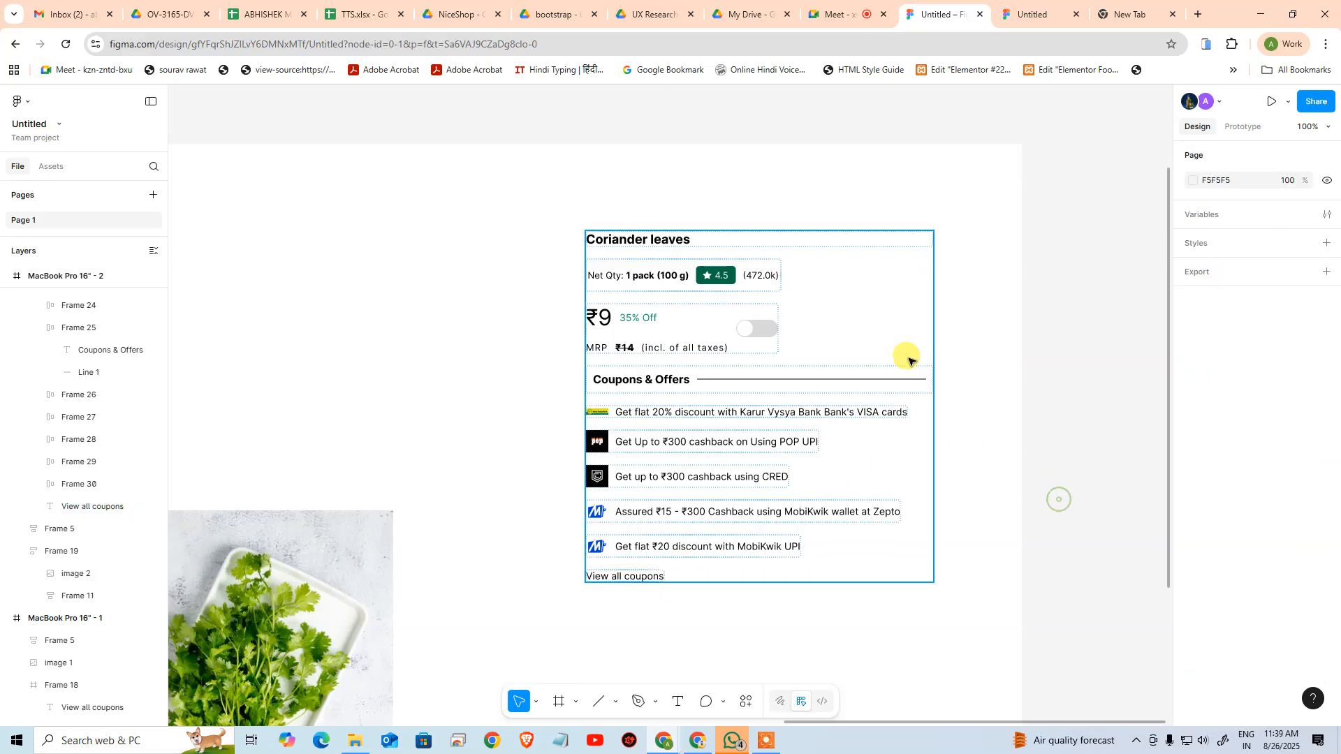
# Test narrowing the product details frame to about 323 px wide, and undo the resize
pyautogui.click(908, 354)
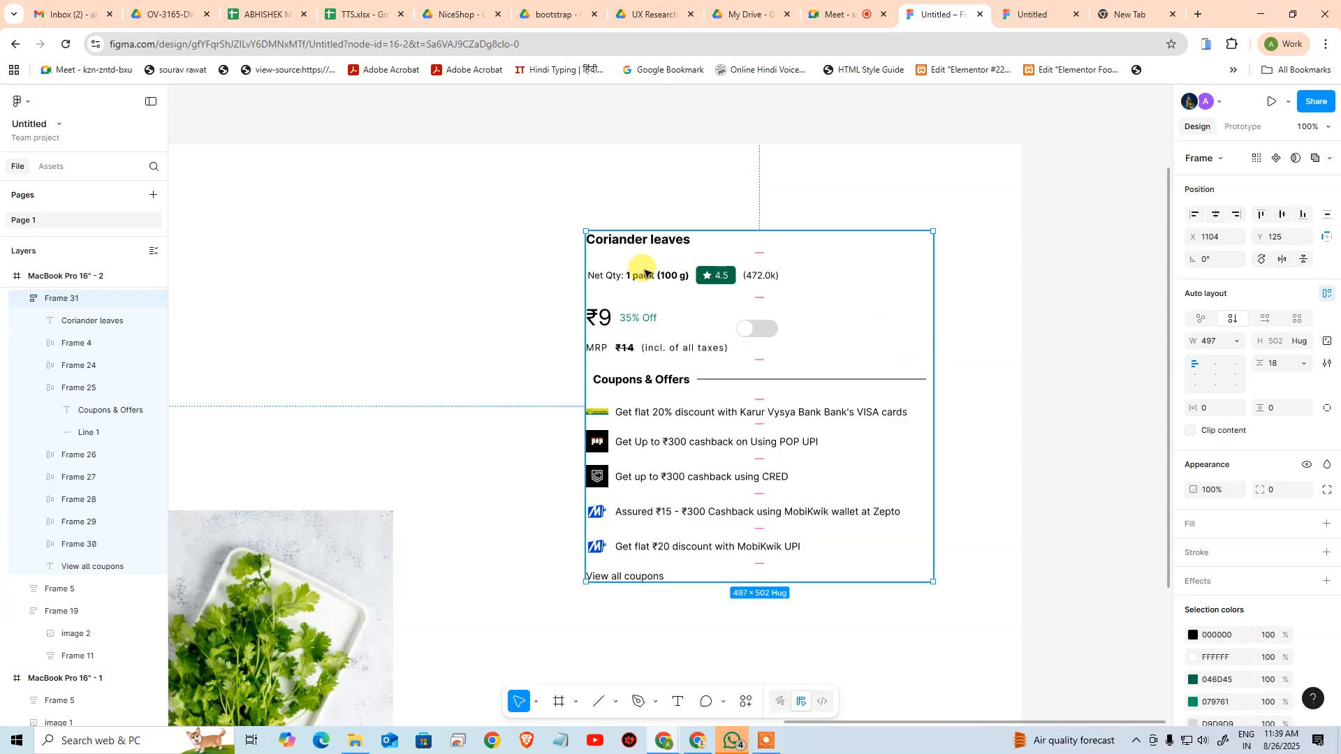
pyautogui.moveTo(933, 341); pyautogui.dragTo(811, 337)
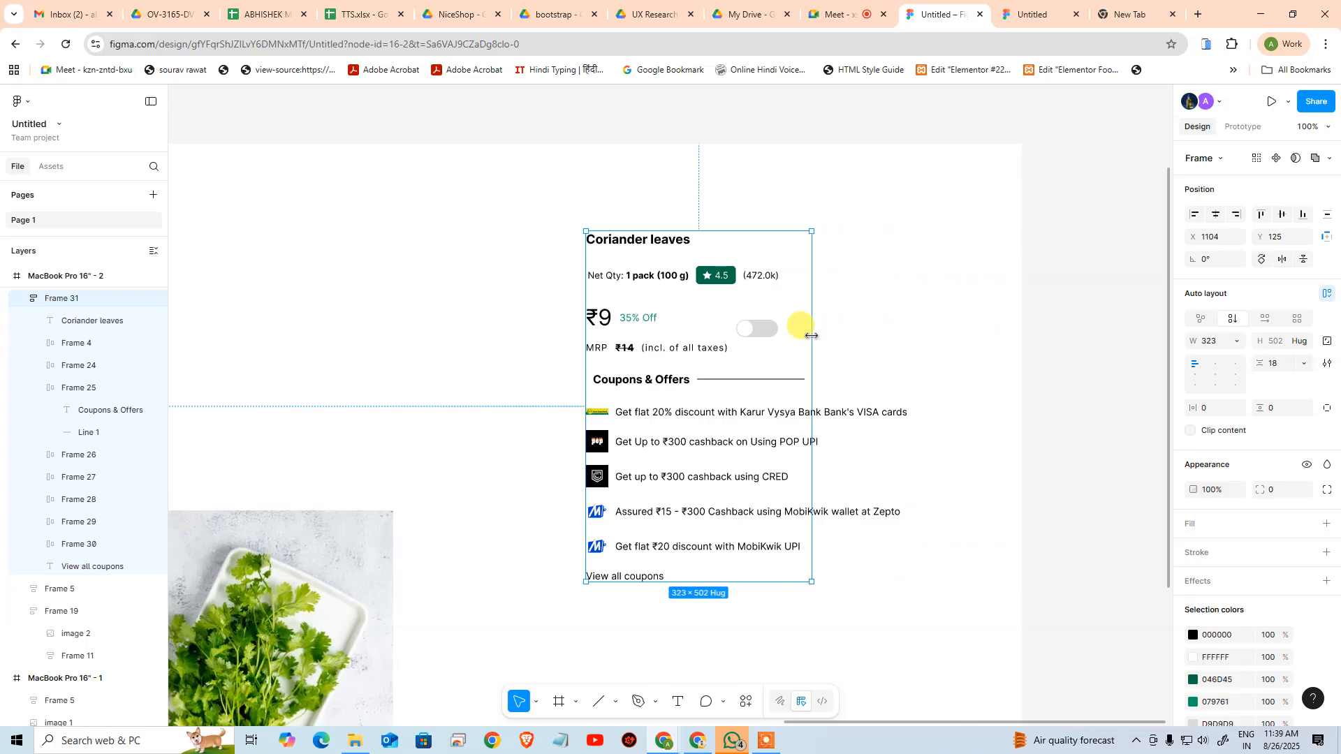
pyautogui.hotkey('ctrl', 'z')
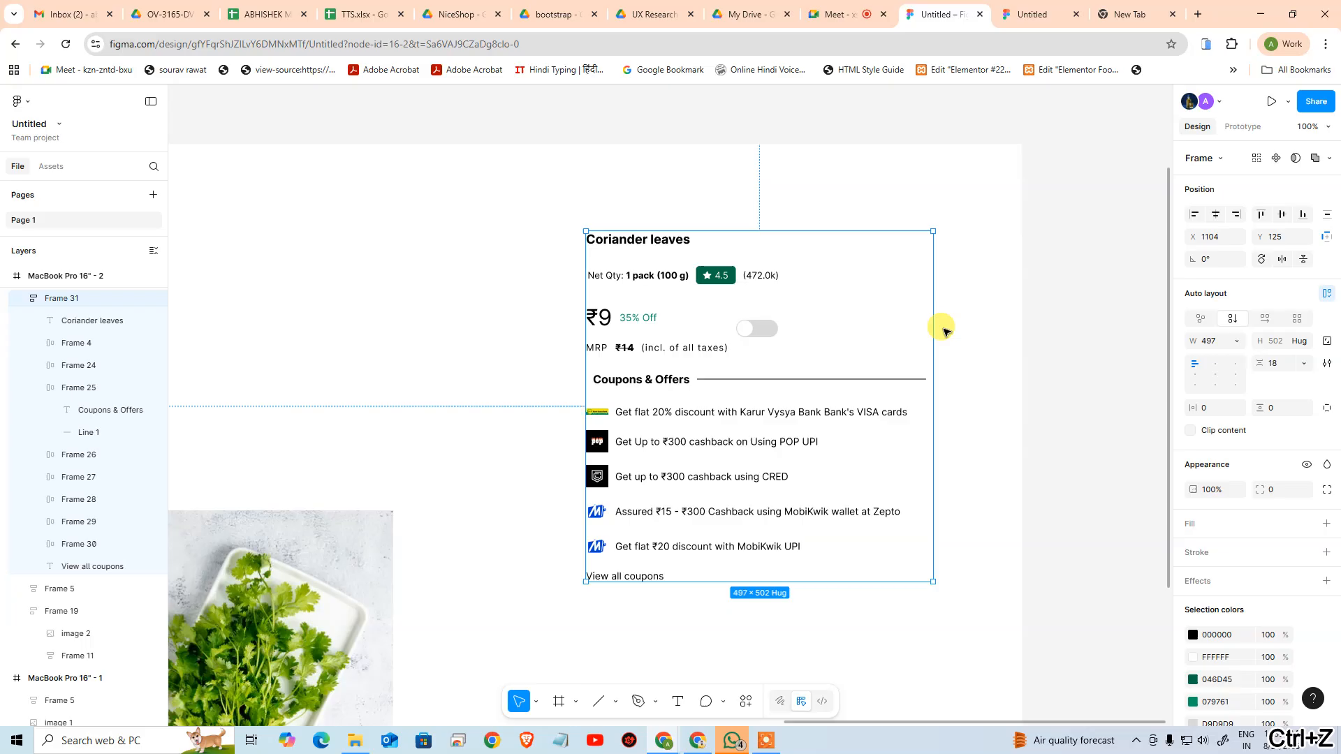
# Set the width of the Karur Vysya VISA offer text to Fill container
pyautogui.doubleClick(813, 416)
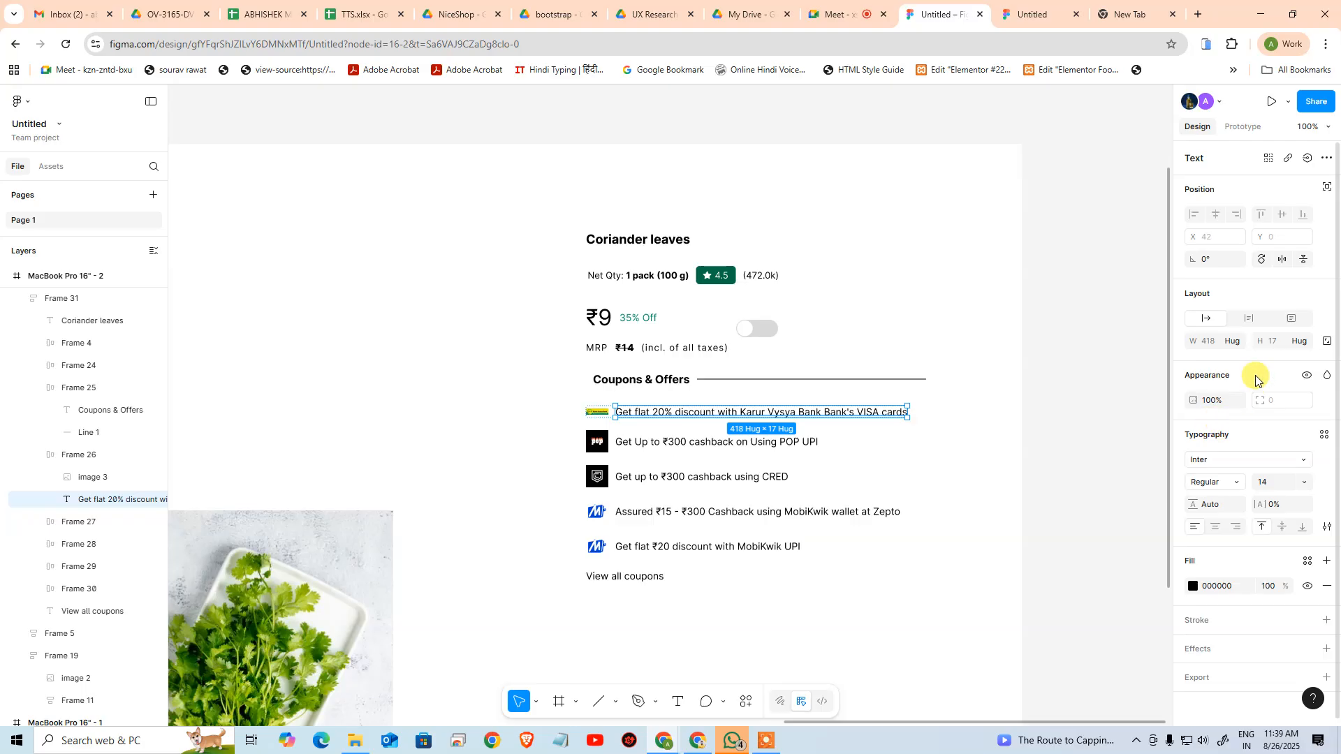
pyautogui.click(1238, 343)
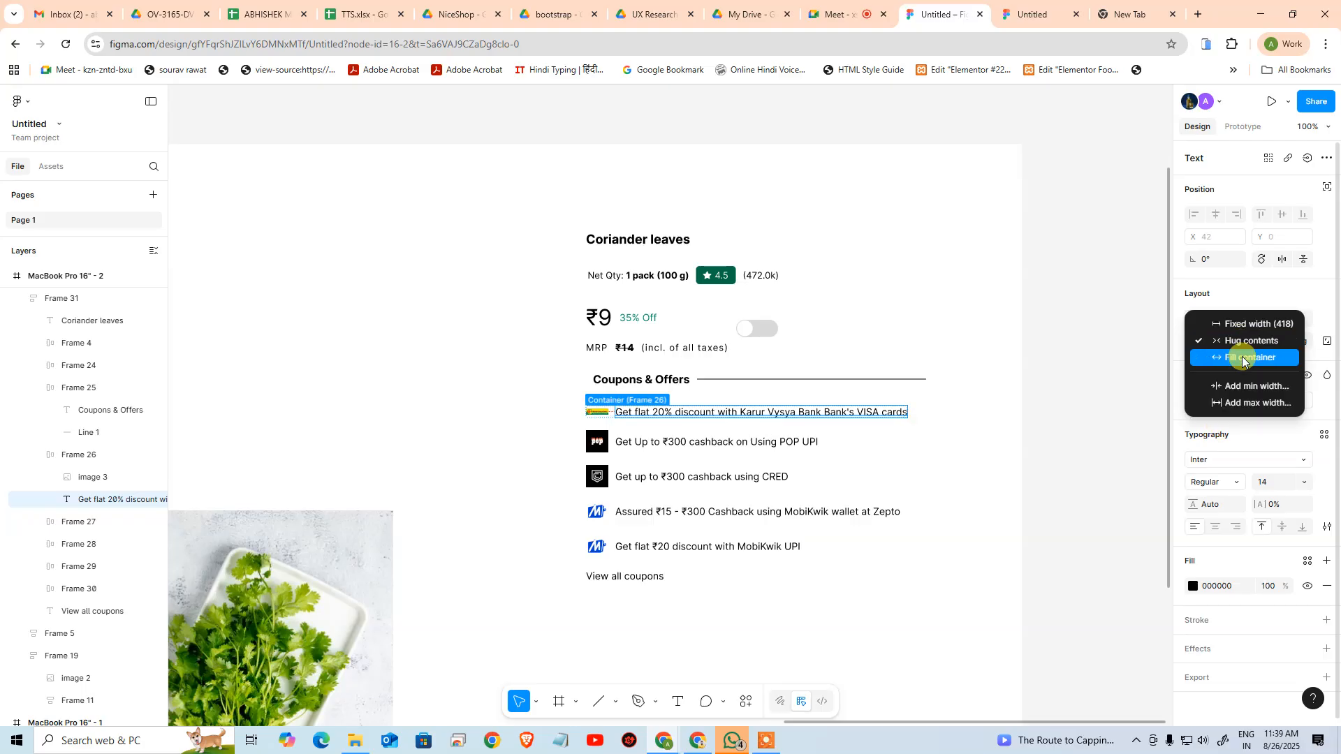
pyautogui.click(1242, 357)
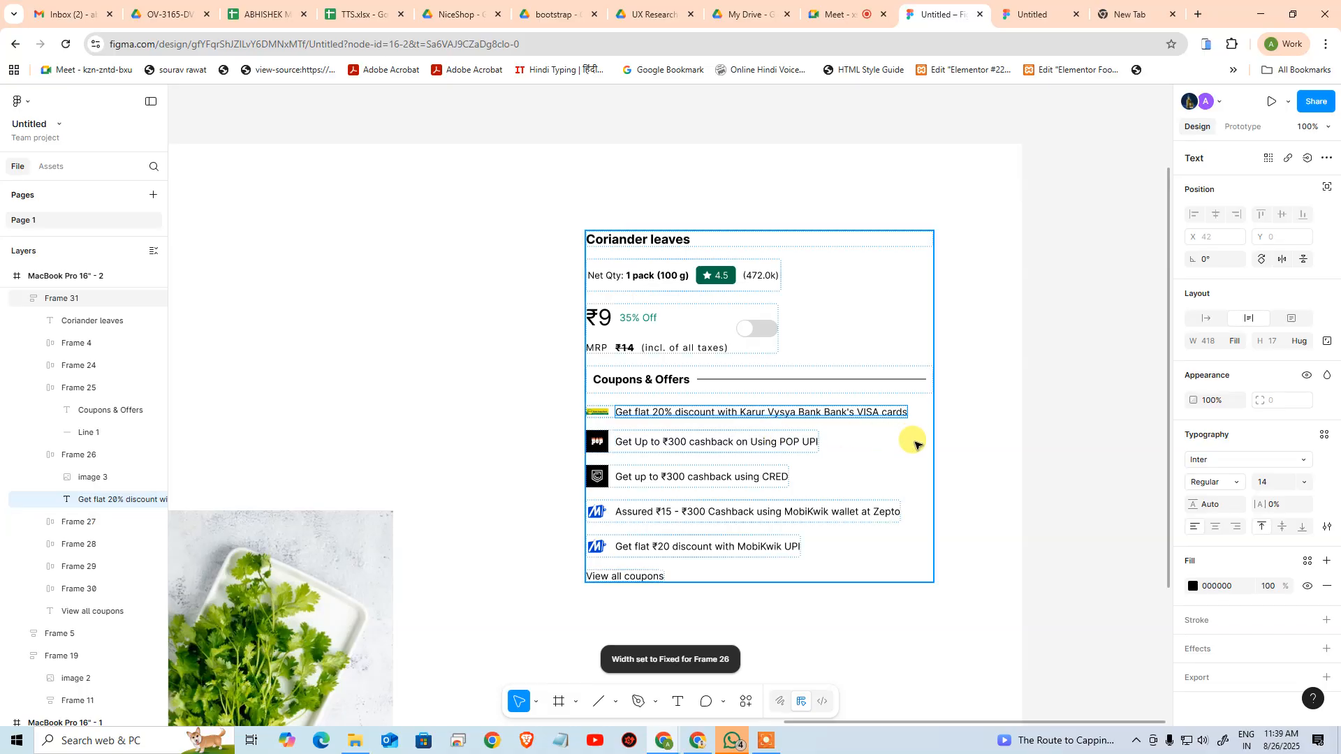
# Test how the VISA offer text adapts with the product details frame at about 375 px wide, and undo the resize
pyautogui.click(1017, 423)
pyautogui.click(915, 329)
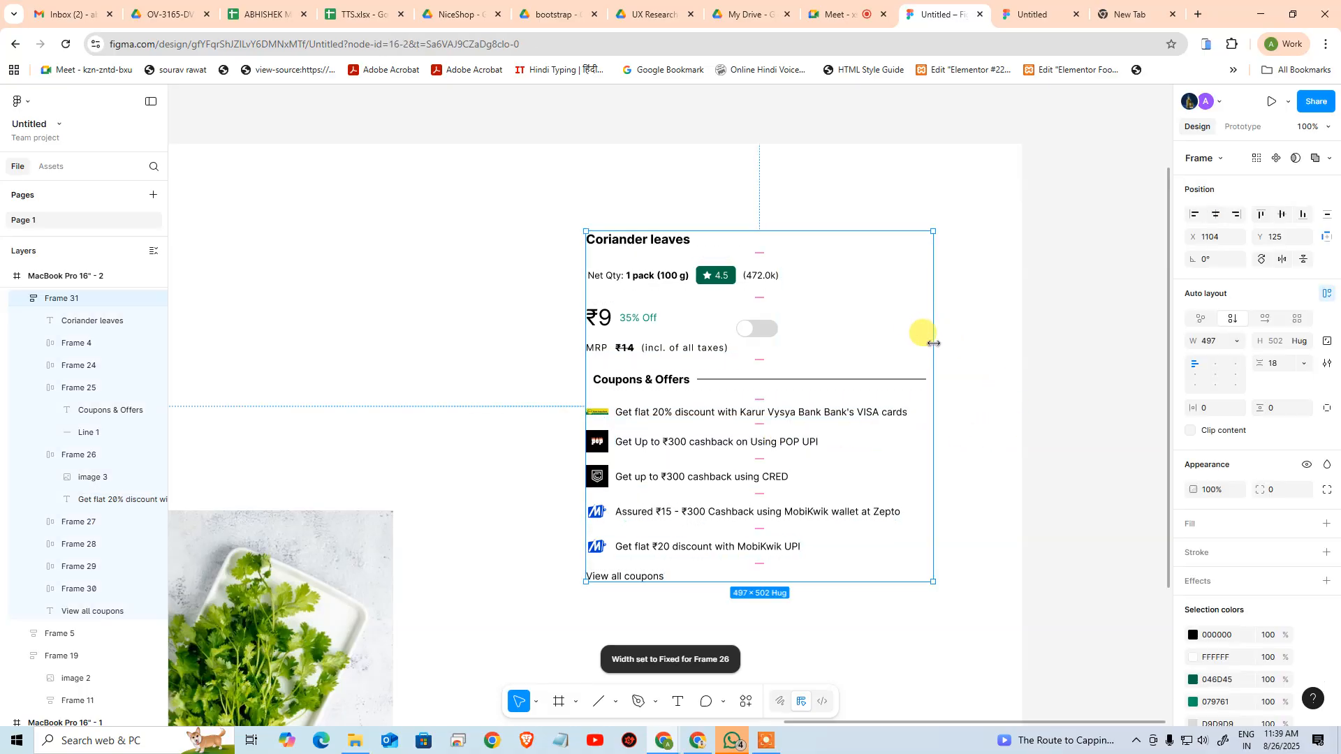
pyautogui.moveTo(931, 335); pyautogui.dragTo(847, 338)
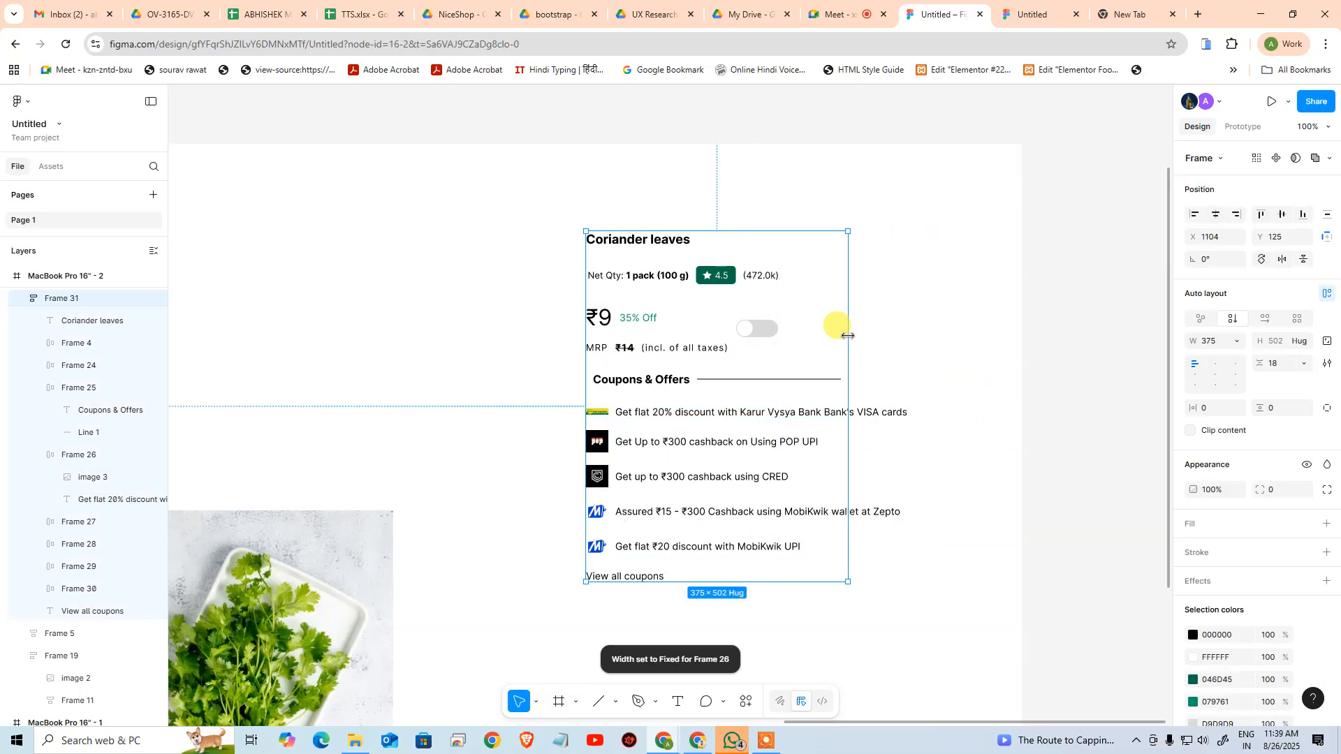
pyautogui.hotkey('ctrl', 'z')
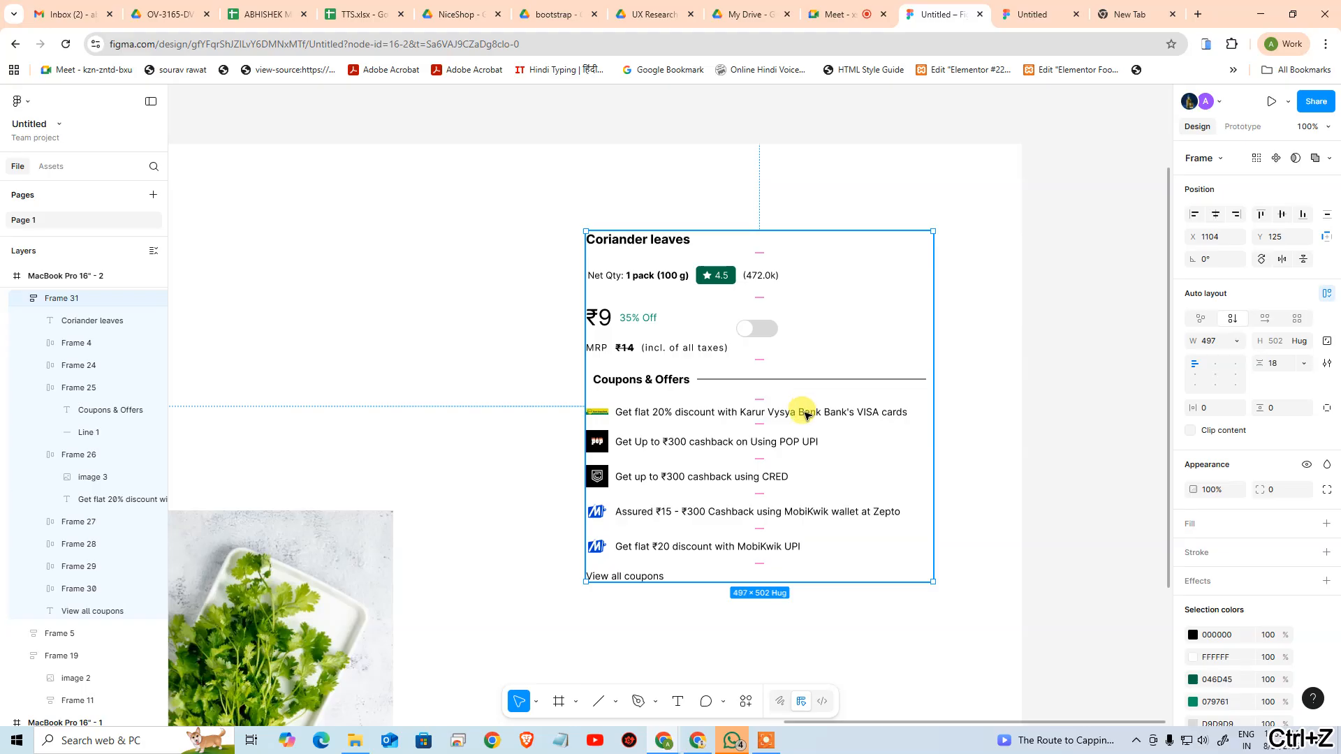
pyautogui.click(44, 454)
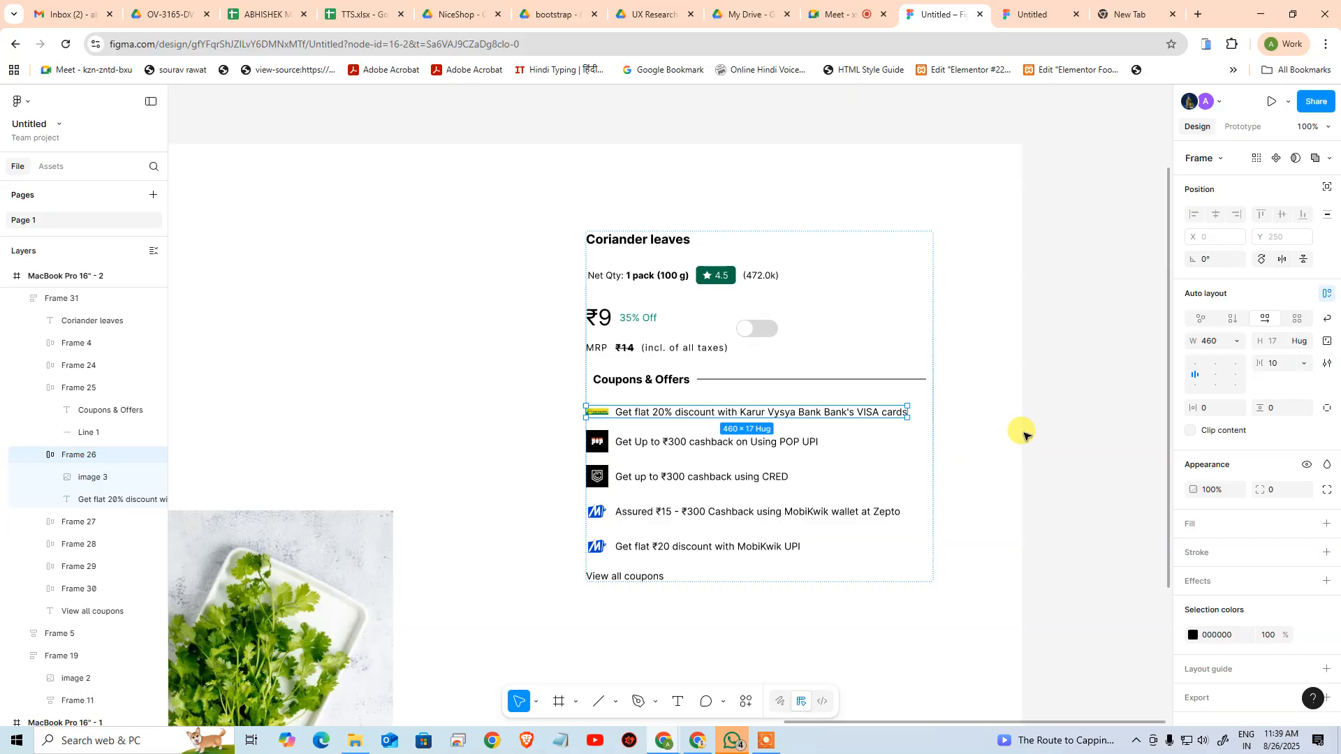
pyautogui.click(975, 429)
pyautogui.hotkey('ctrl', 'z')
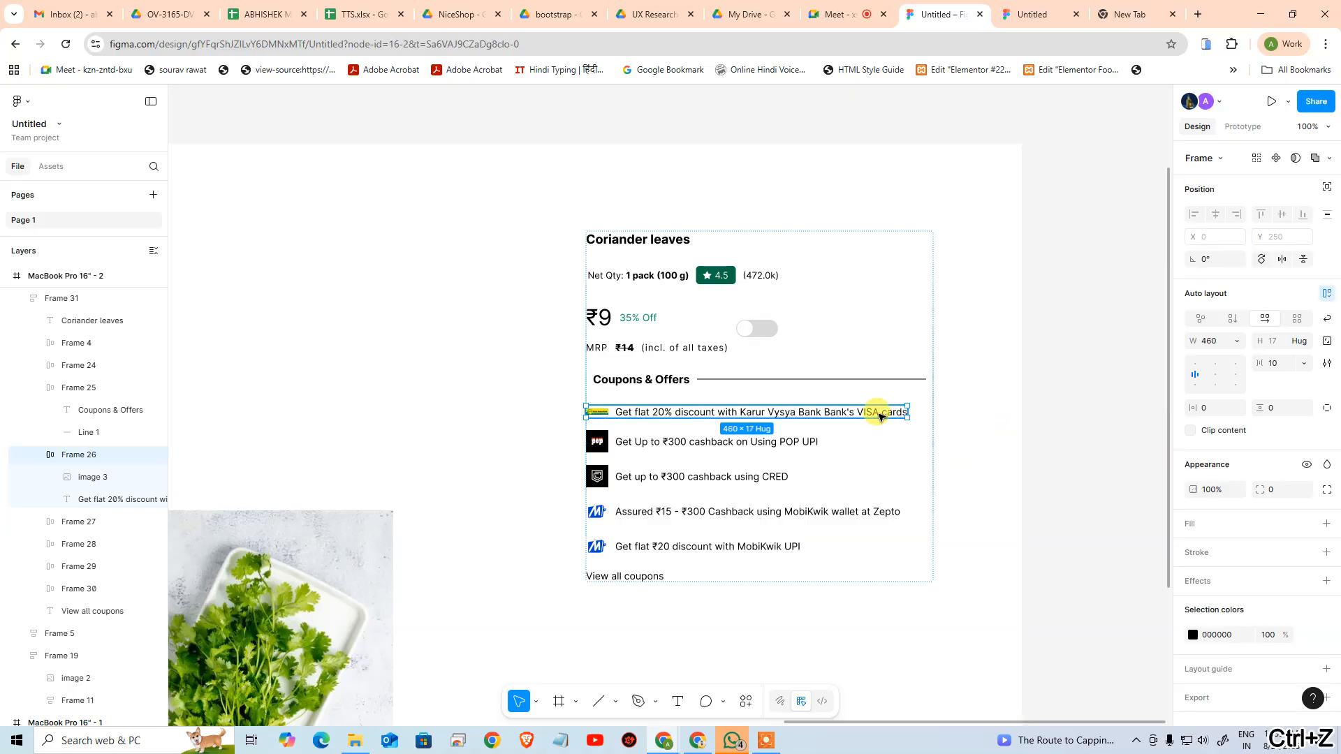
pyautogui.hotkey('ctrl', 'z')
pyautogui.click(1006, 409)
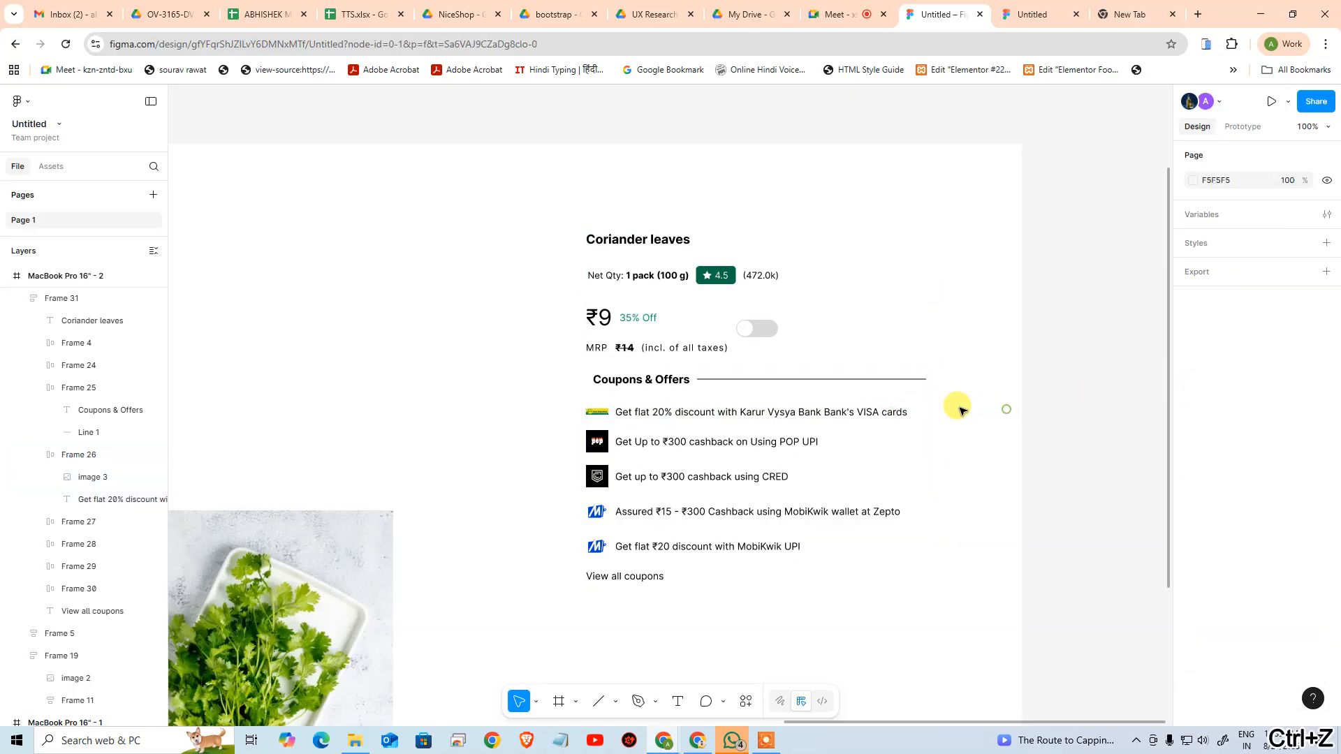
# Set the width of the Karur Vysya VISA offer row, Frame 26, to Fill container
pyautogui.click(862, 414)
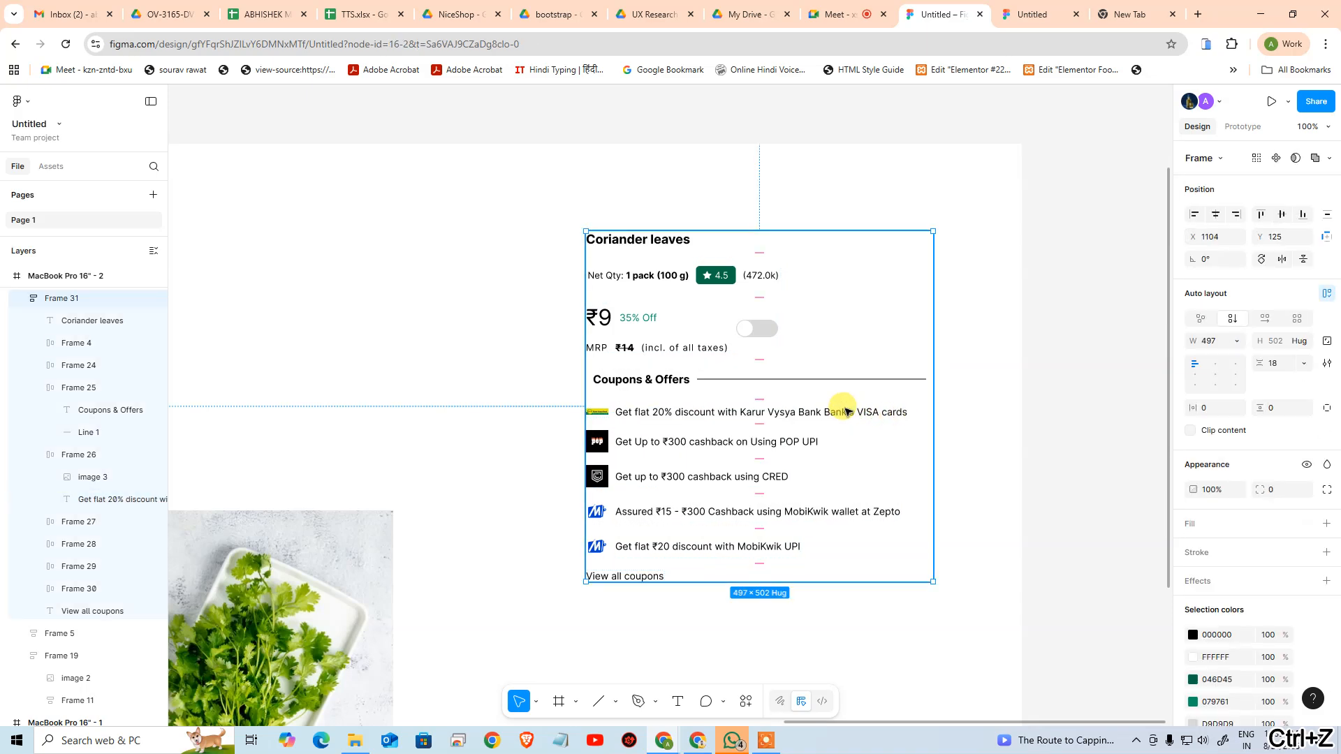
pyautogui.doubleClick(845, 412)
pyautogui.click(84, 455)
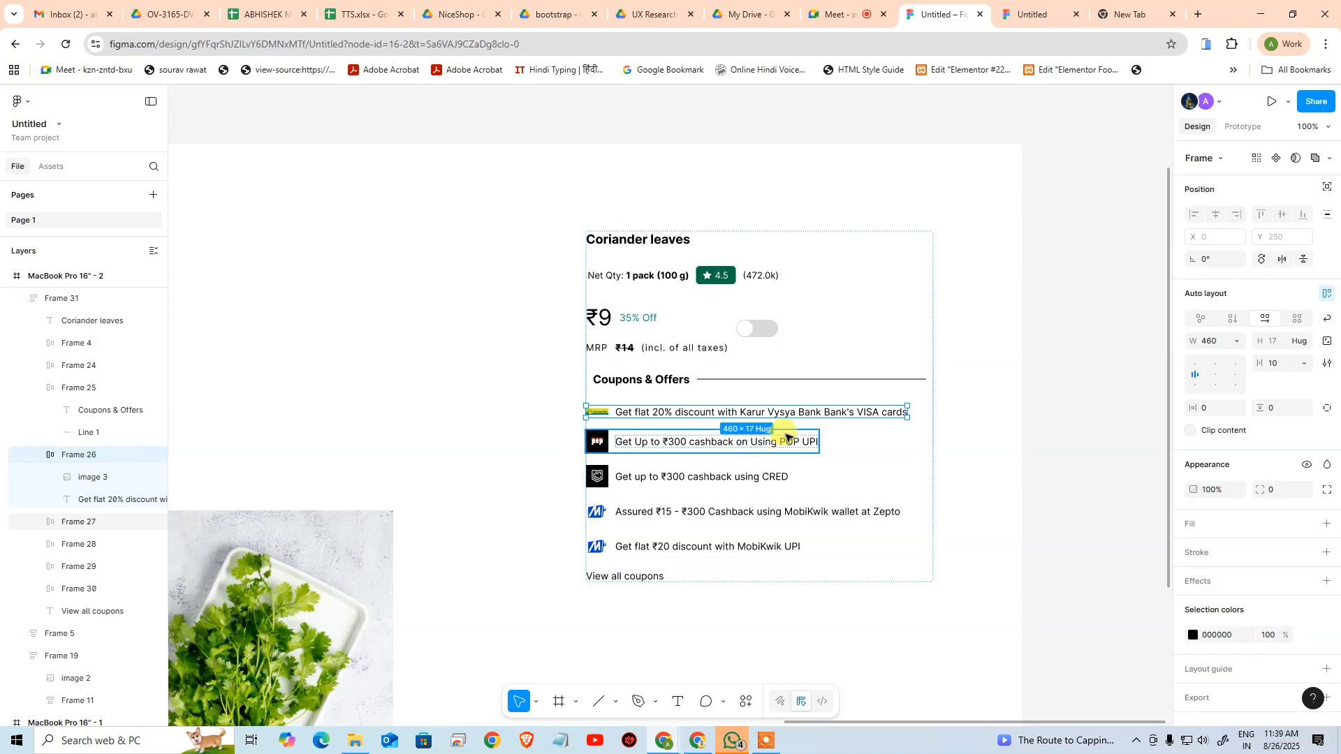
pyautogui.click(1237, 341)
pyautogui.click(1238, 376)
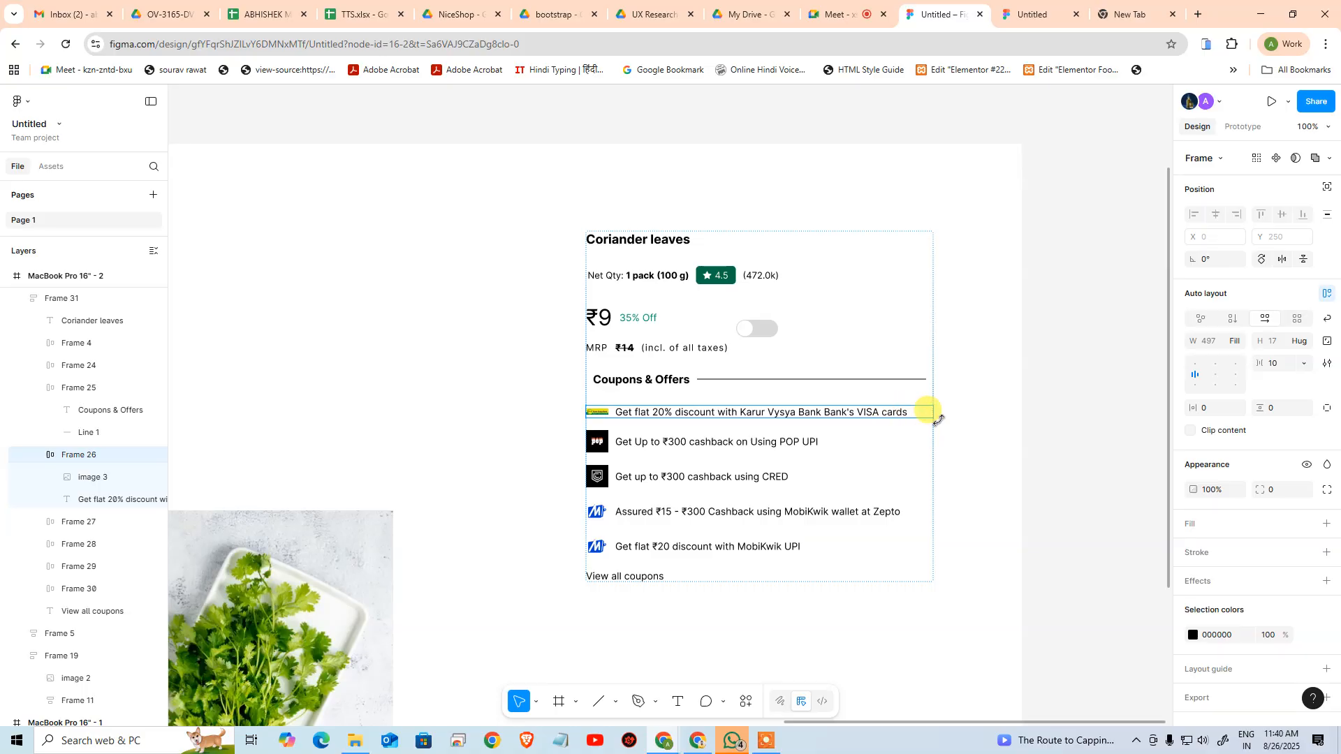
# Test the VISA offer's text wrapping with the product details frame at about 205 px wide, and undo the resize
pyautogui.click(994, 419)
pyautogui.click(915, 390)
pyautogui.moveTo(935, 395); pyautogui.dragTo(732, 372)
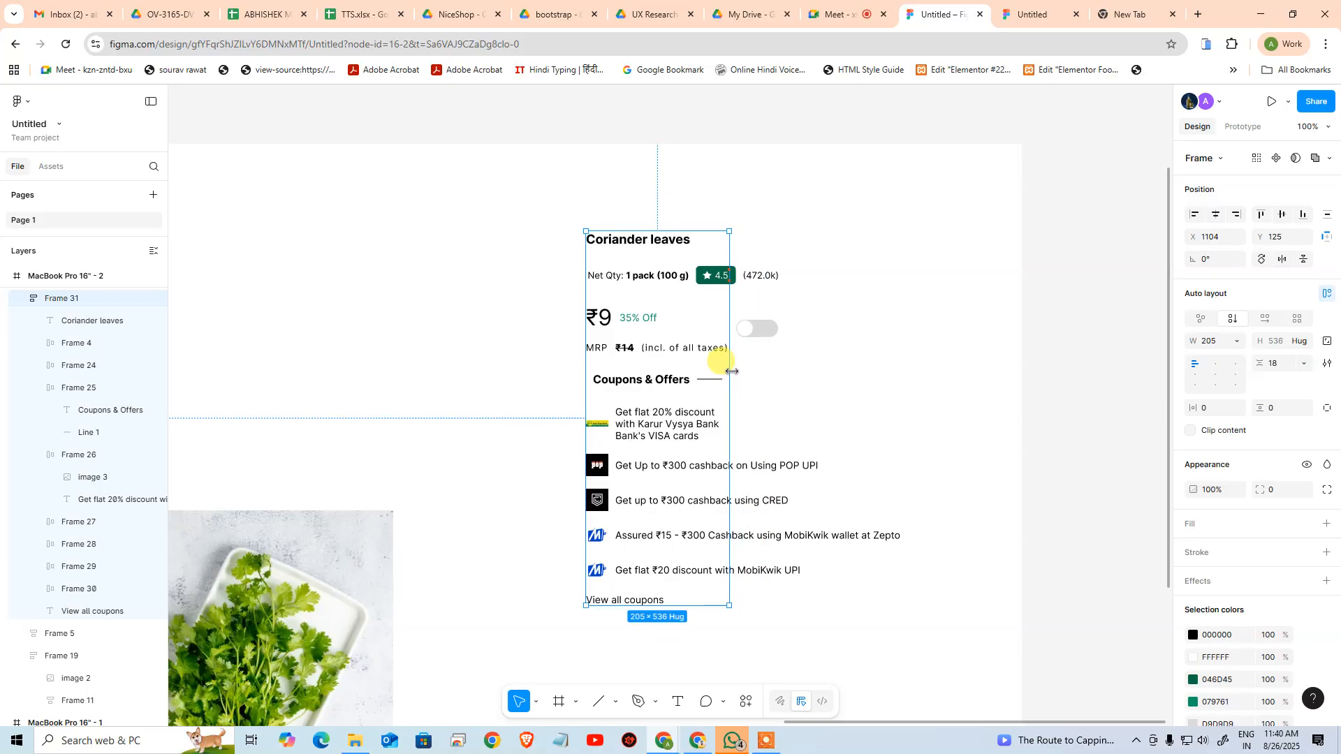
pyautogui.hotkey('ctrl', 'z')
# Set the width of the POP UPI cashback offer row, Frame 27, to Fill container
pyautogui.click(952, 398)
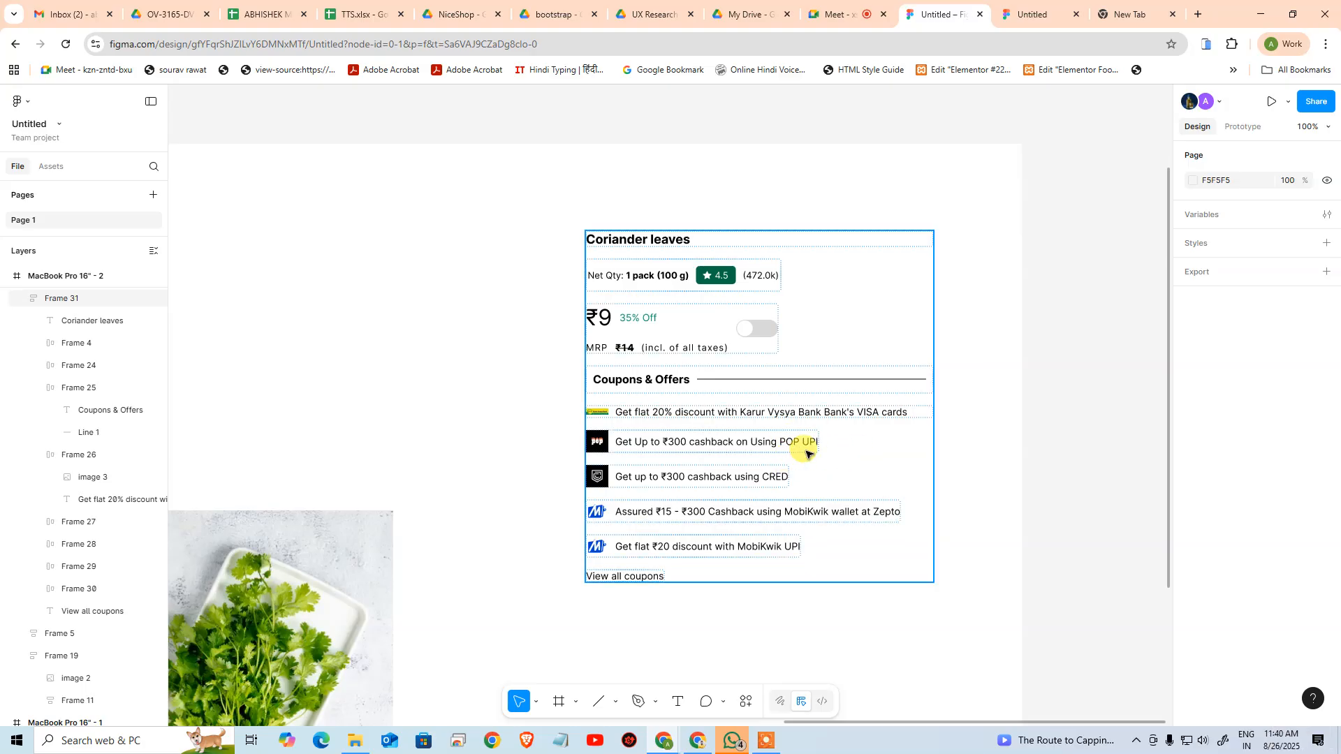
pyautogui.click(807, 454)
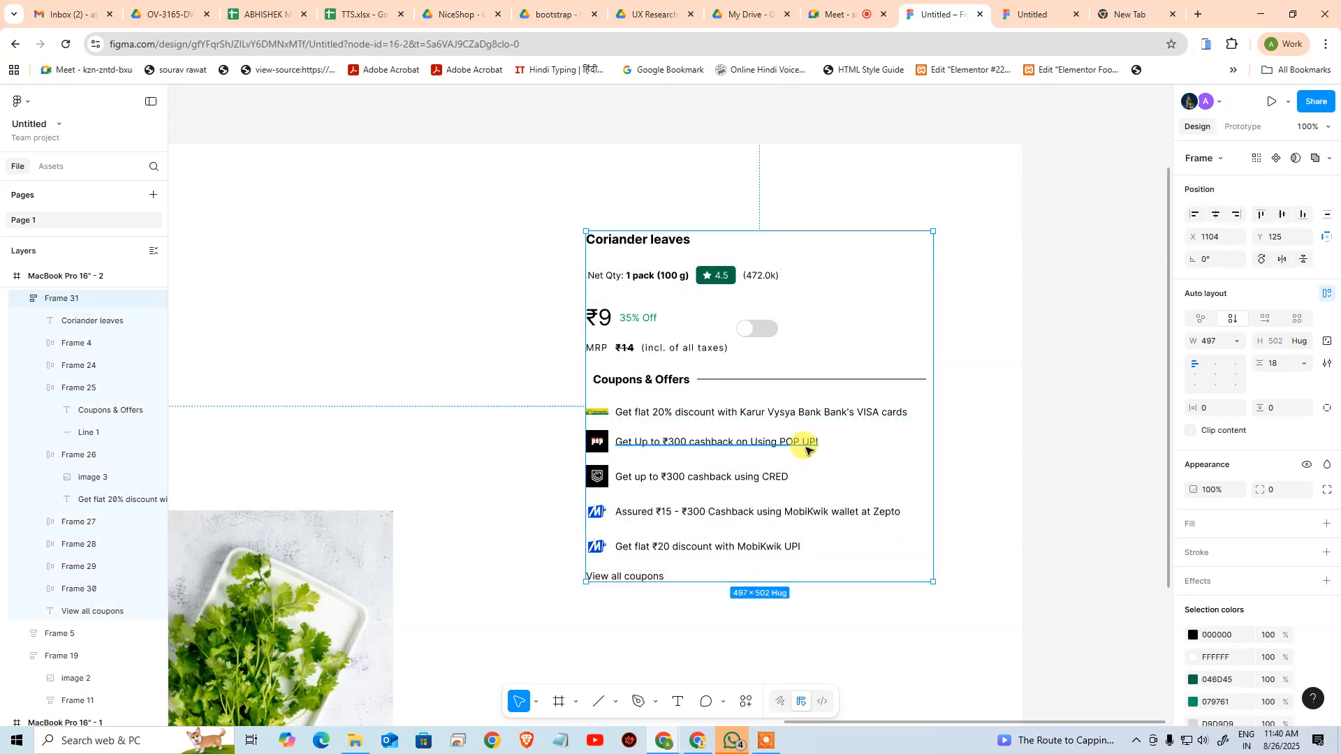
pyautogui.click(803, 449)
pyautogui.click(96, 522)
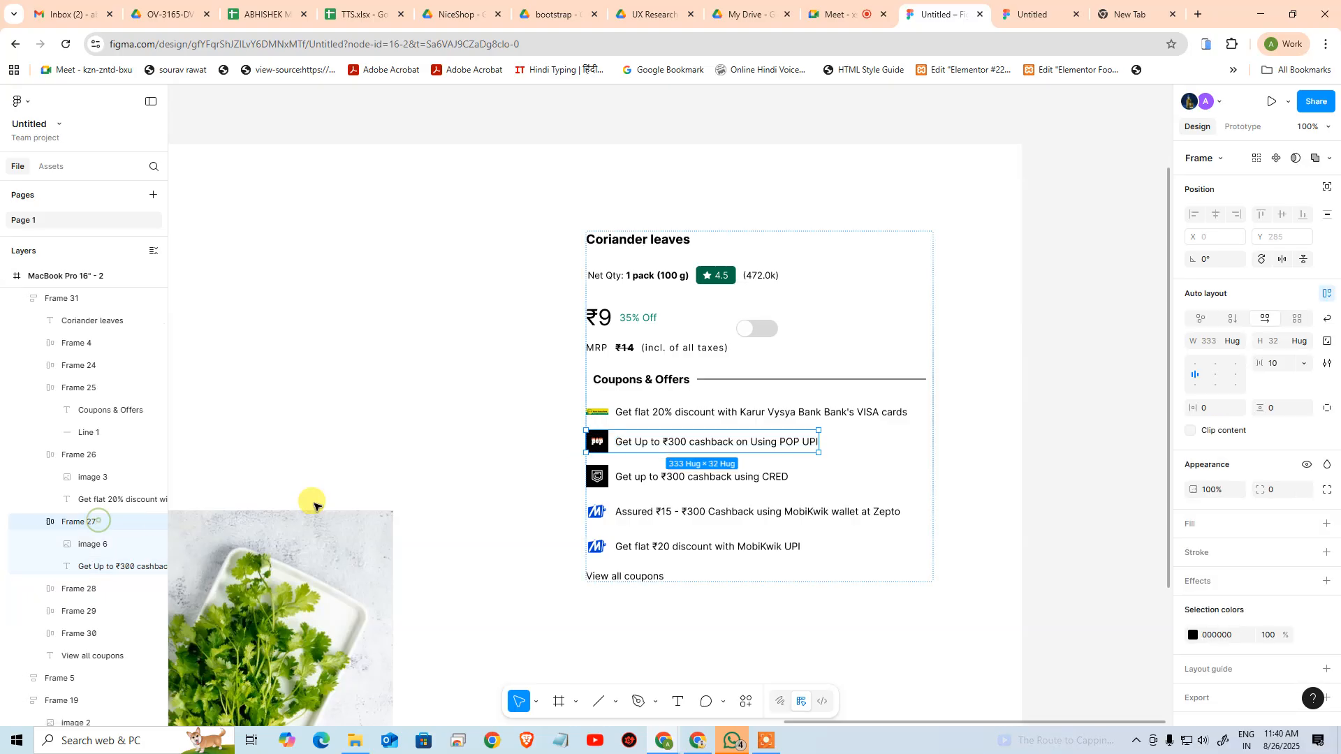
pyautogui.click(1237, 344)
pyautogui.click(1234, 358)
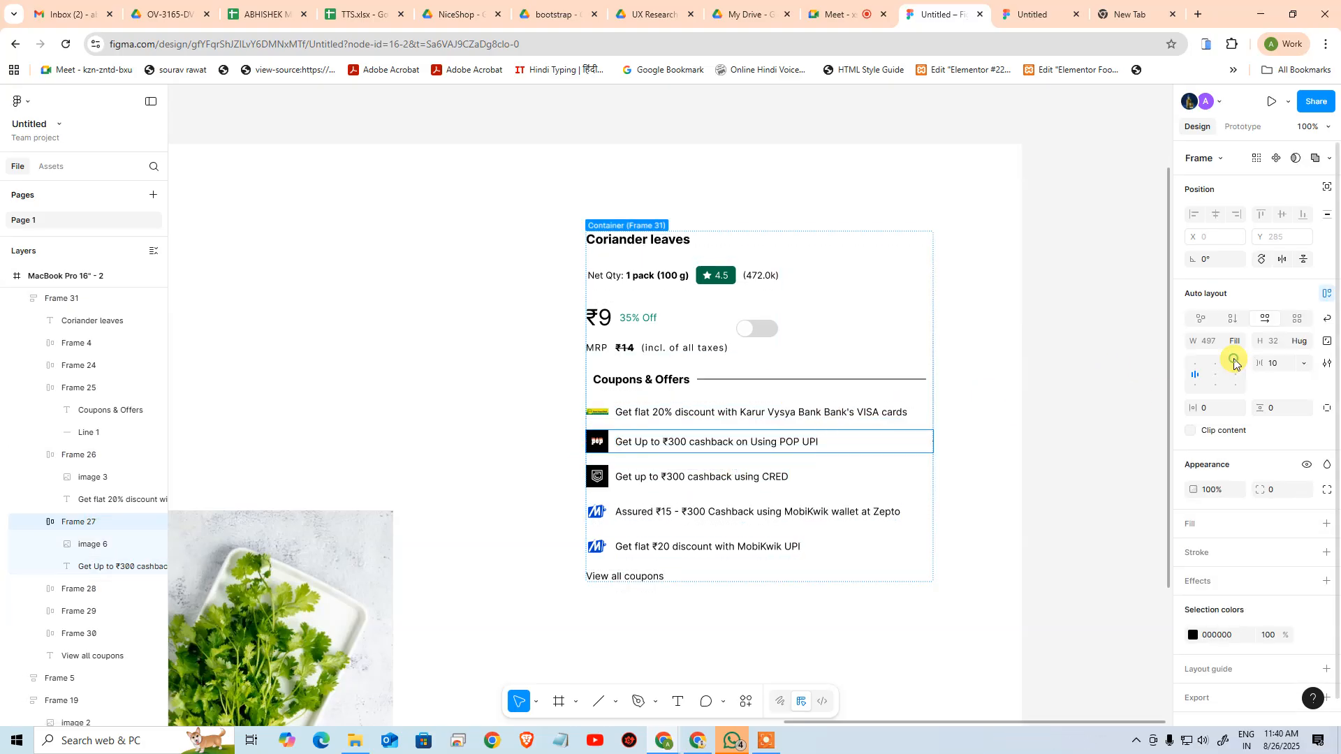
# Test how the POP UPI offer row responds to narrowing the product details frame, and undo the resize
pyautogui.click(981, 428)
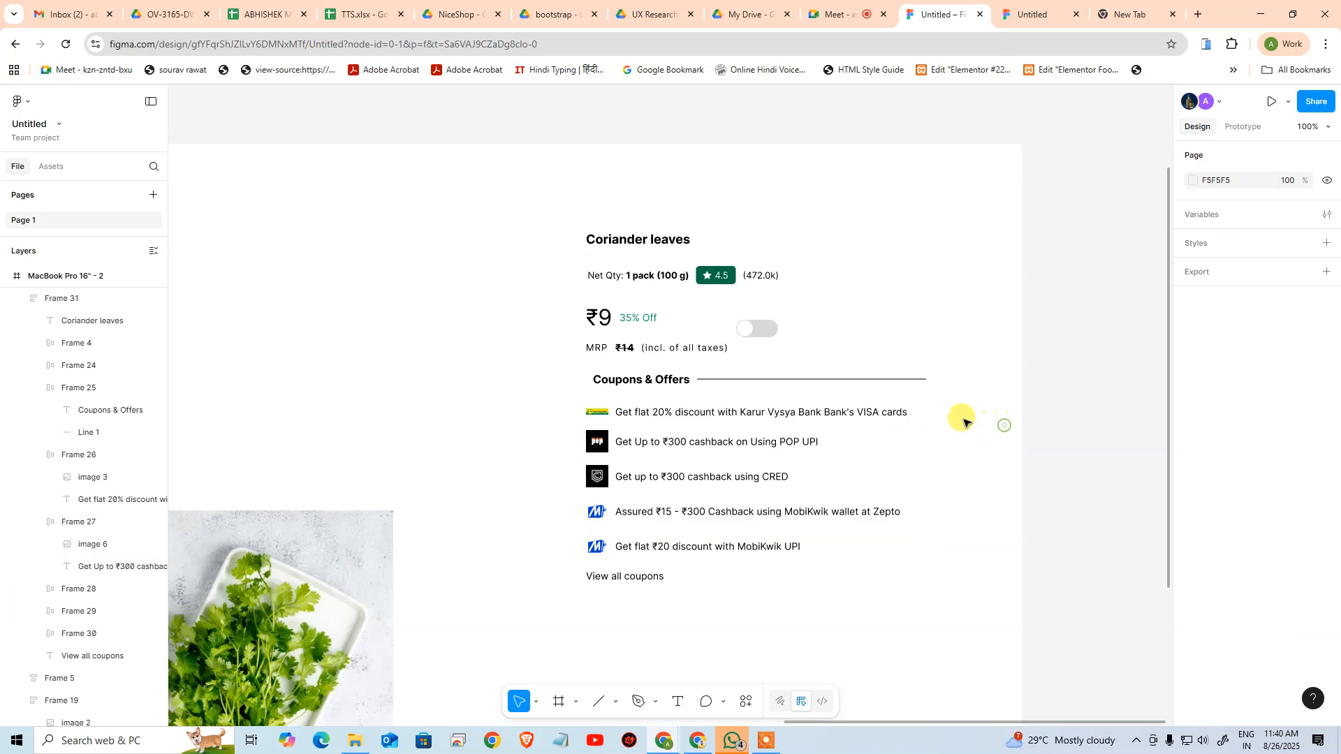
pyautogui.click(919, 416)
pyautogui.moveTo(933, 419); pyautogui.dragTo(801, 415)
pyautogui.hotkey('ctrl', 'z')
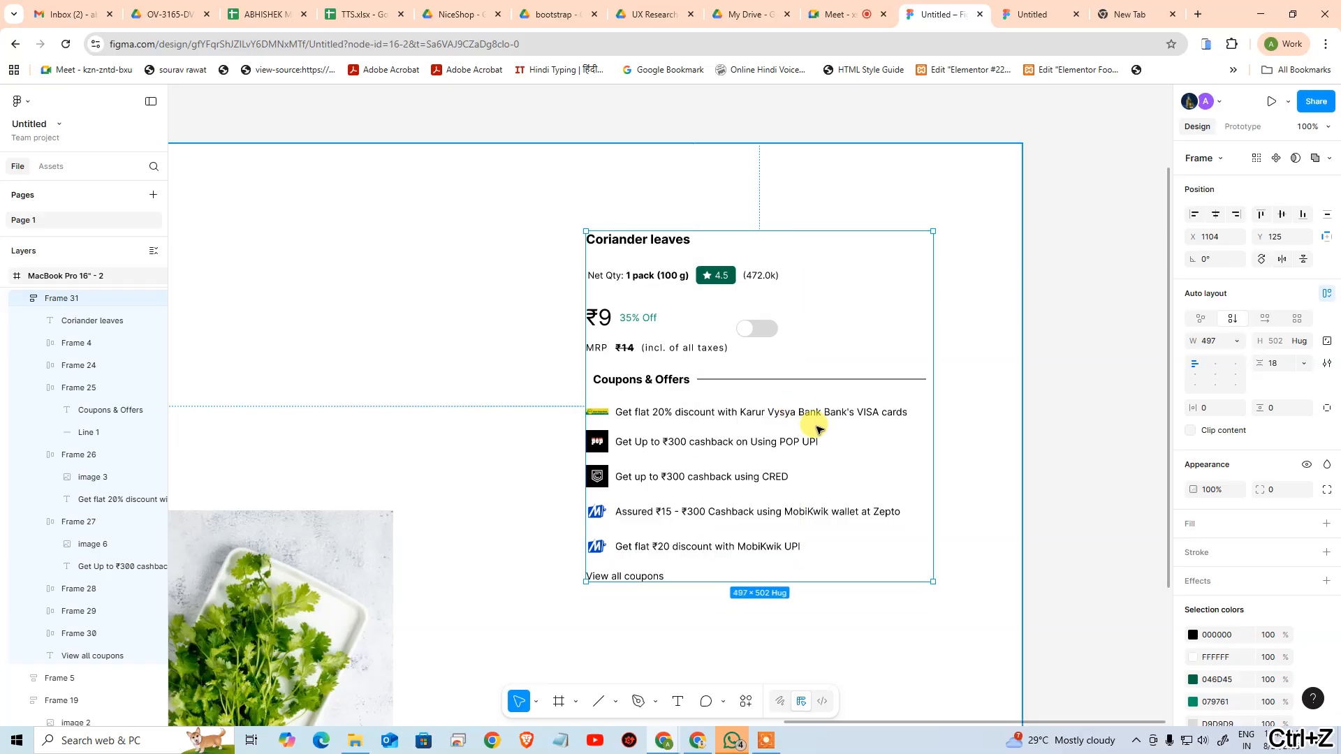
# Set the width of the POP UPI cashback offer text to Fill container
pyautogui.doubleClick(796, 441)
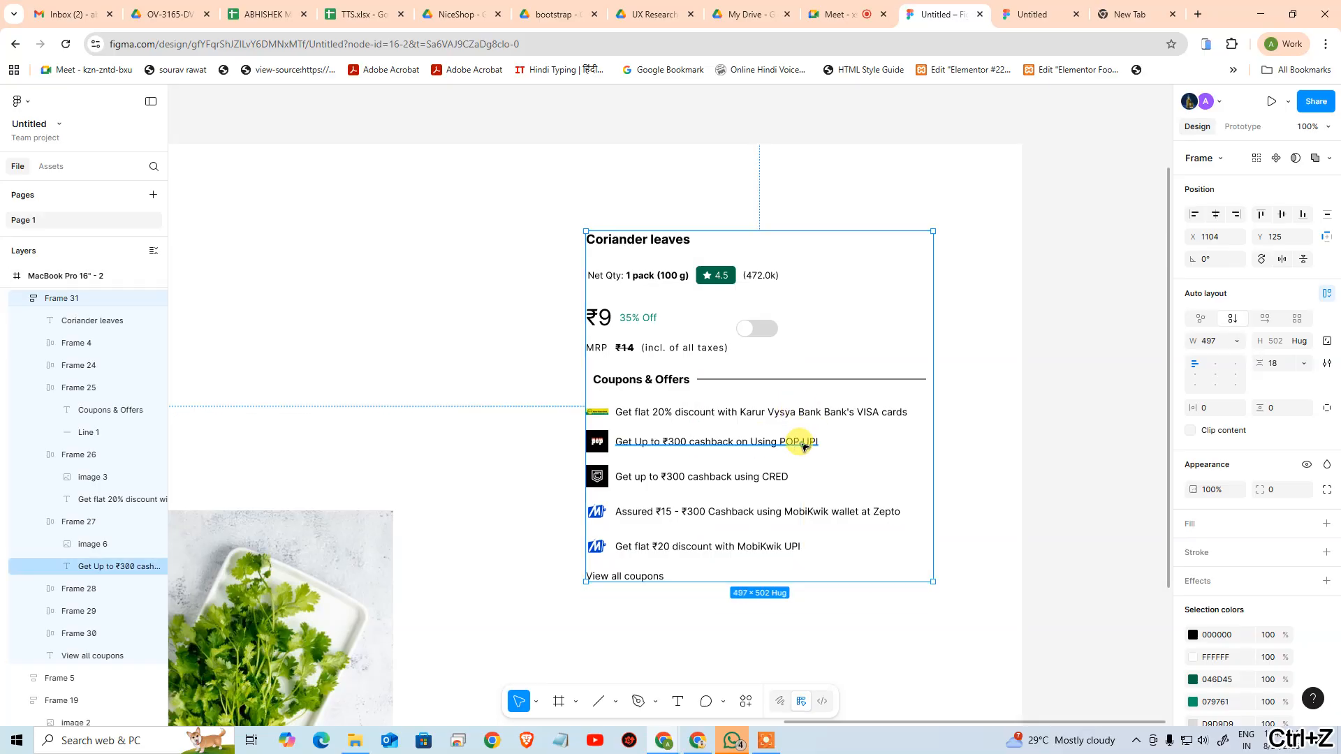
pyautogui.click(1237, 347)
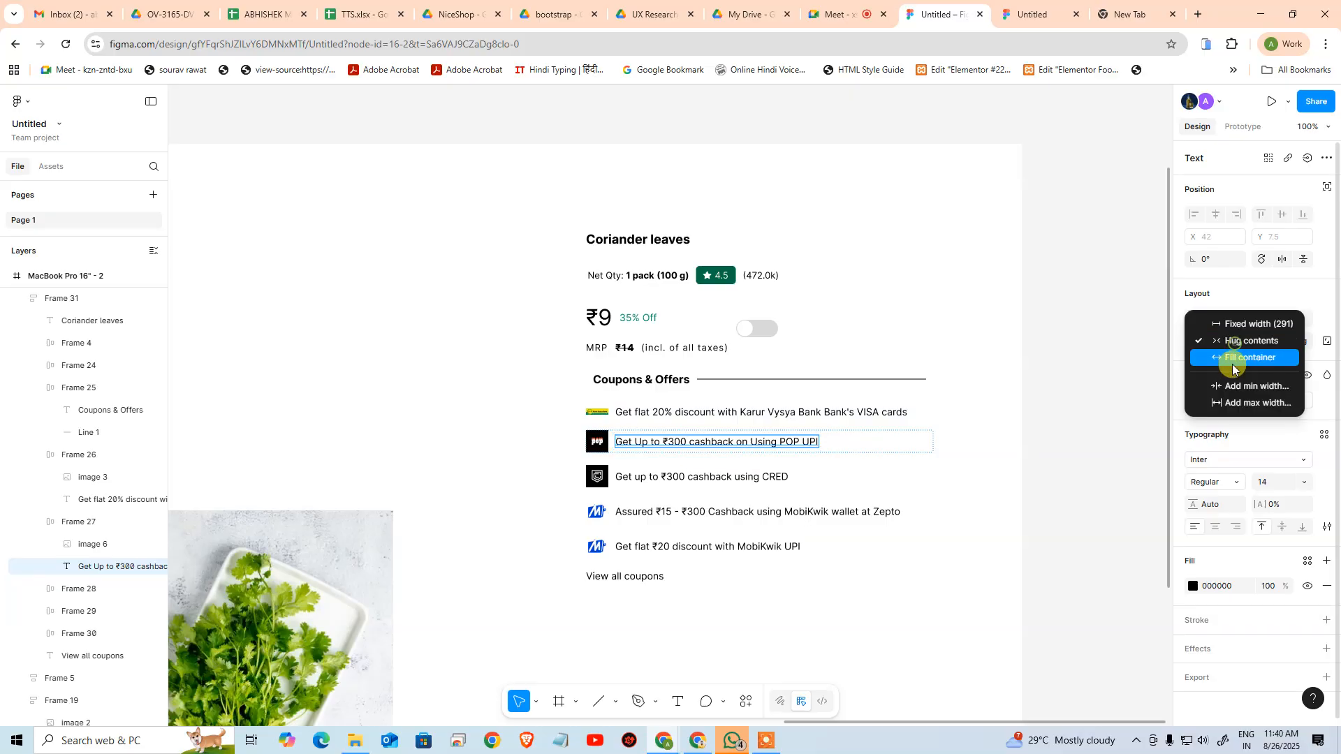
pyautogui.click(1236, 360)
# Test the POP UPI offer's text wrapping by narrowing the product details frame, and undo the resize
pyautogui.click(988, 398)
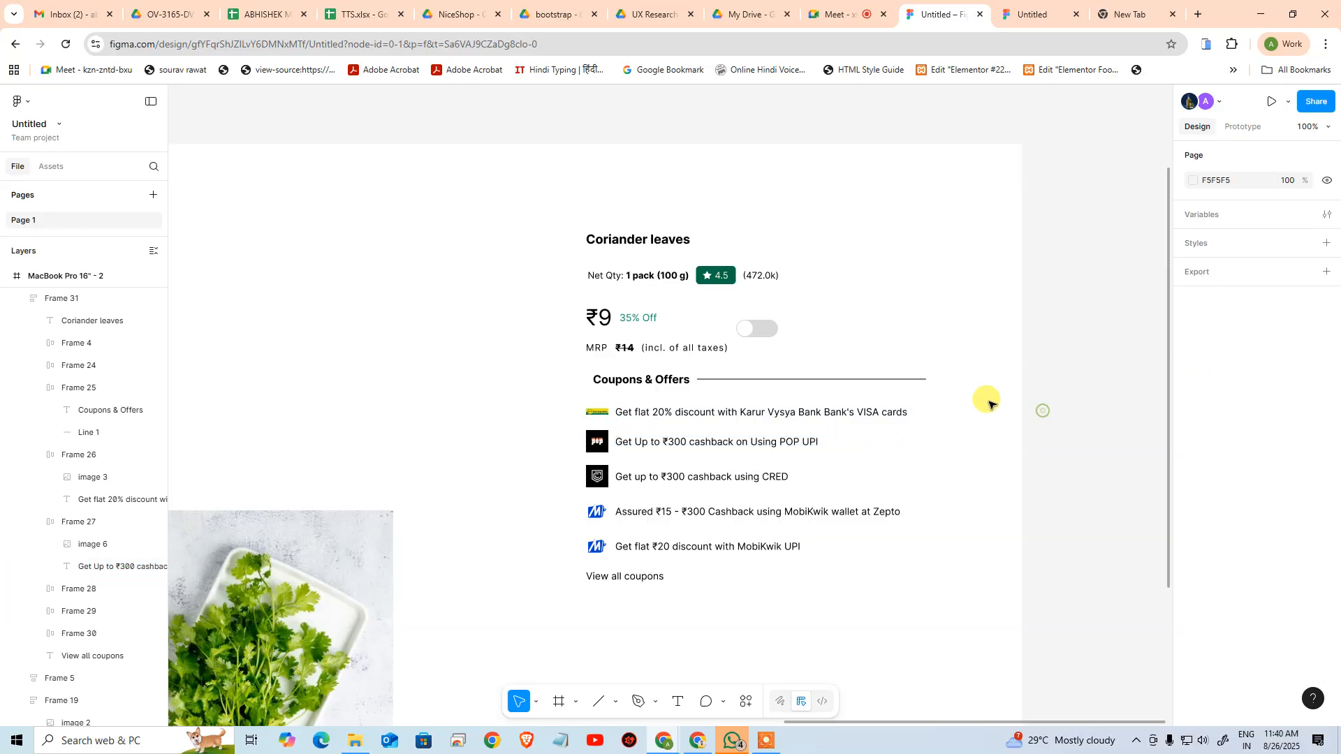
pyautogui.click(880, 412)
pyautogui.moveTo(933, 405); pyautogui.dragTo(750, 405)
pyautogui.hotkey('ctrl', 'z')
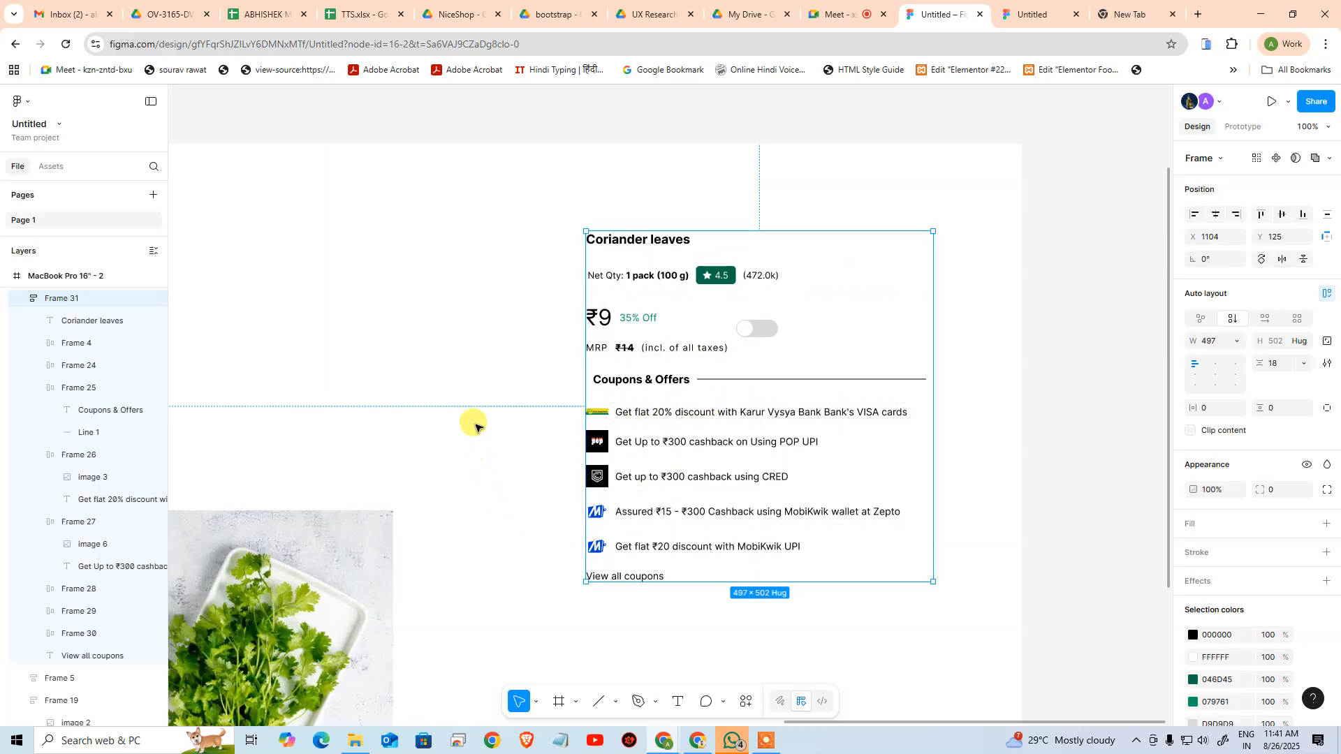
# Compare the rebuilt product details with the reference Zepto coriander card to find which elements are still missing
pyautogui.click(539, 429)
pyautogui.moveTo(503, 416); pyautogui.dragTo(1123, 479)
pyautogui.moveTo(750, 445); pyautogui.dragTo(1235, 367)
pyautogui.moveTo(916, 415); pyautogui.dragTo(904, 221)
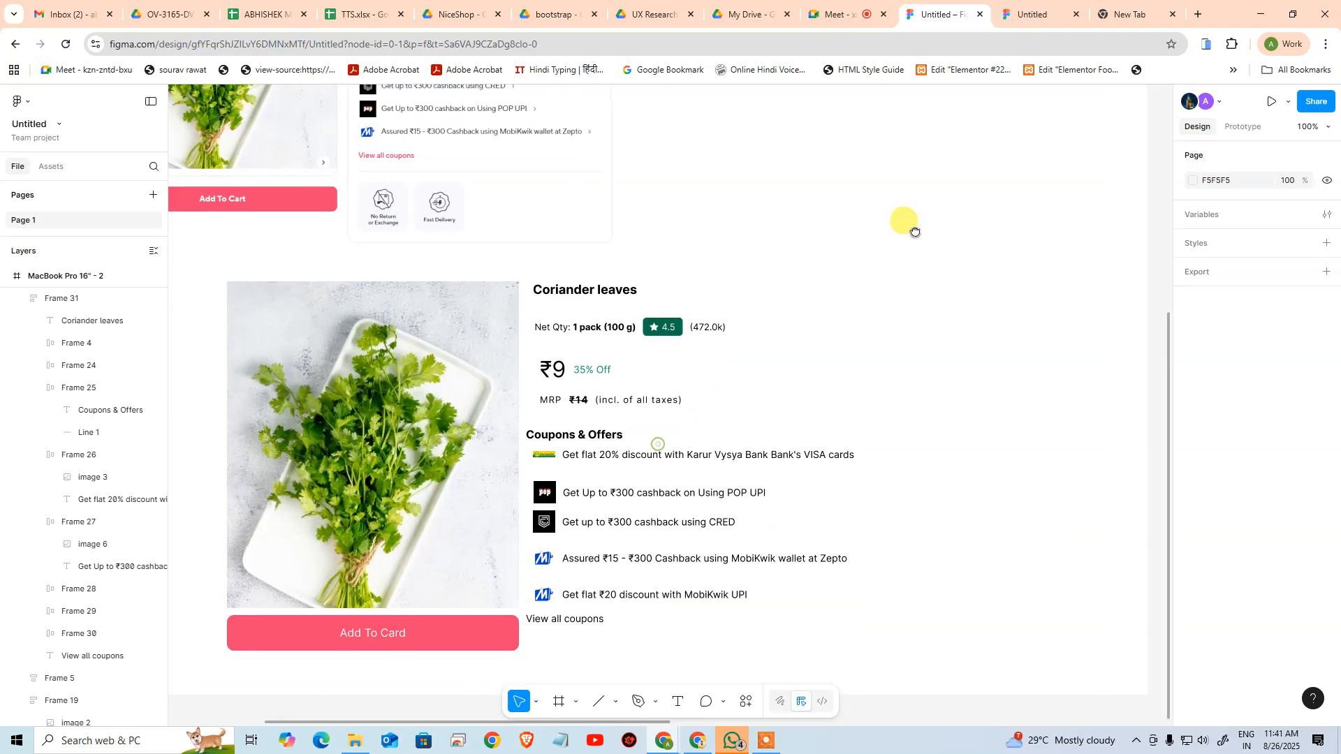
pyautogui.click(547, 308)
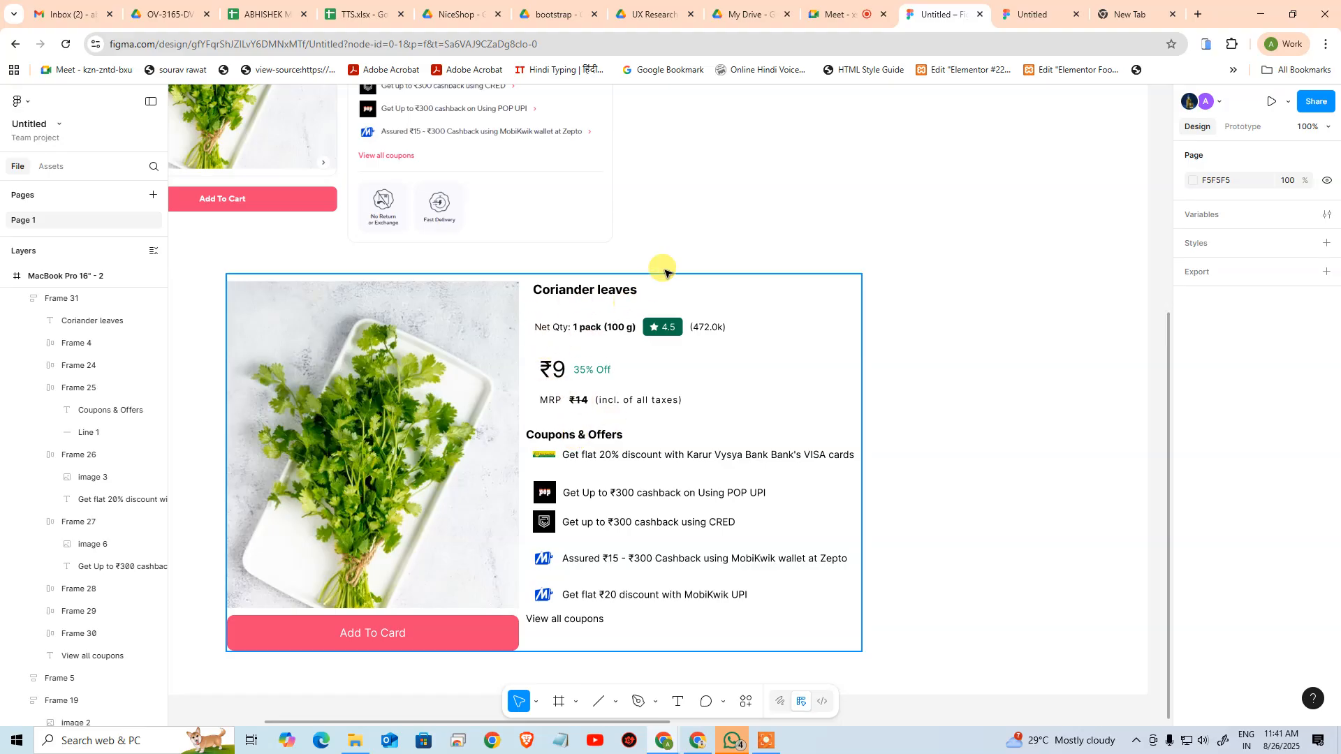
pyautogui.scroll(5, 664, 270)
pyautogui.hscroll(-3, 665, 270)
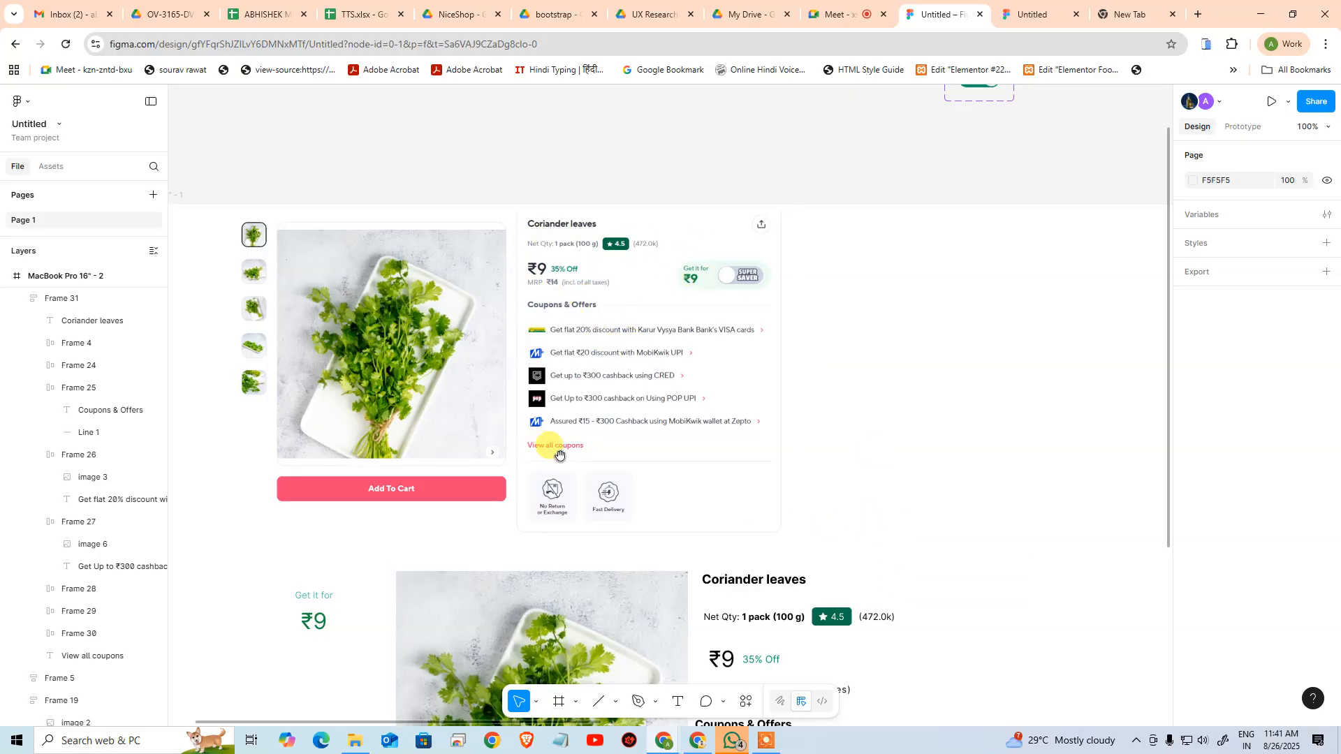
pyautogui.moveTo(650, 413); pyautogui.dragTo(678, 101)
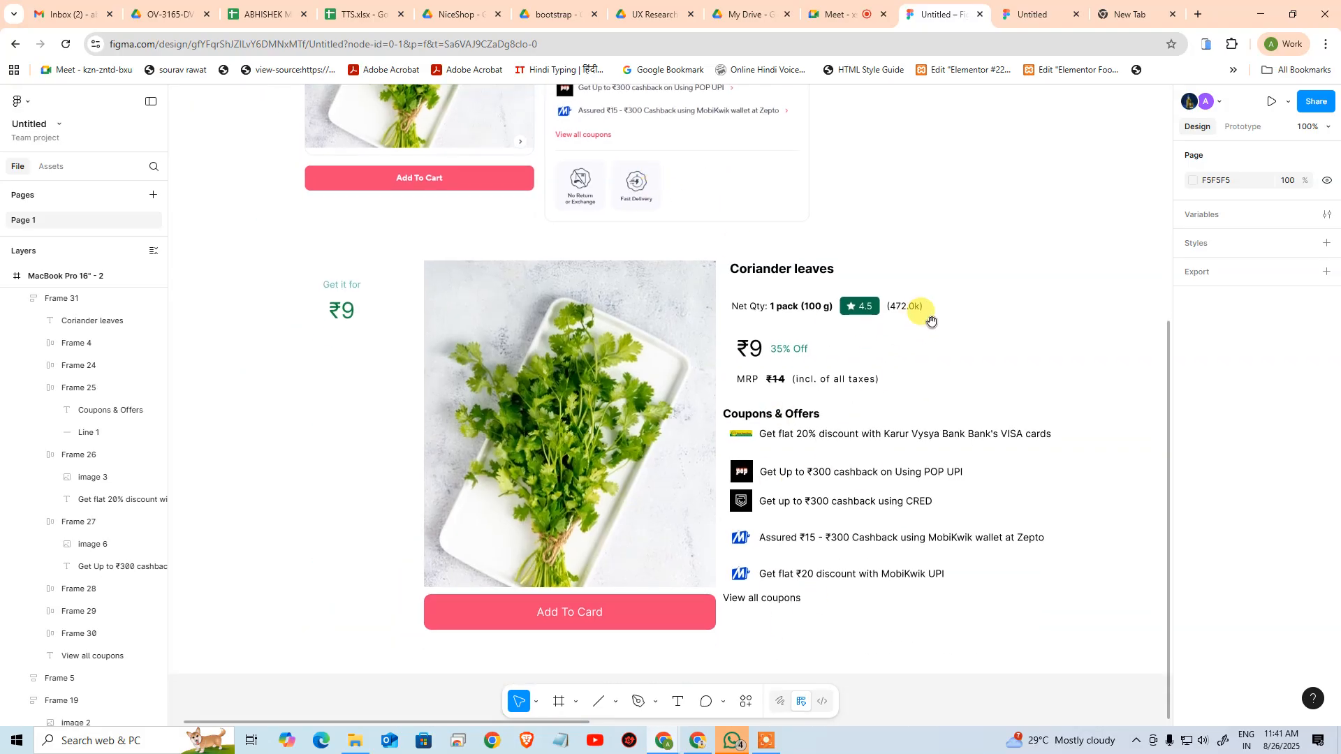
pyautogui.moveTo(931, 336); pyautogui.dragTo(760, 457)
pyautogui.moveTo(780, 329); pyautogui.dragTo(766, 501)
pyautogui.moveTo(649, 419); pyautogui.dragTo(781, 455)
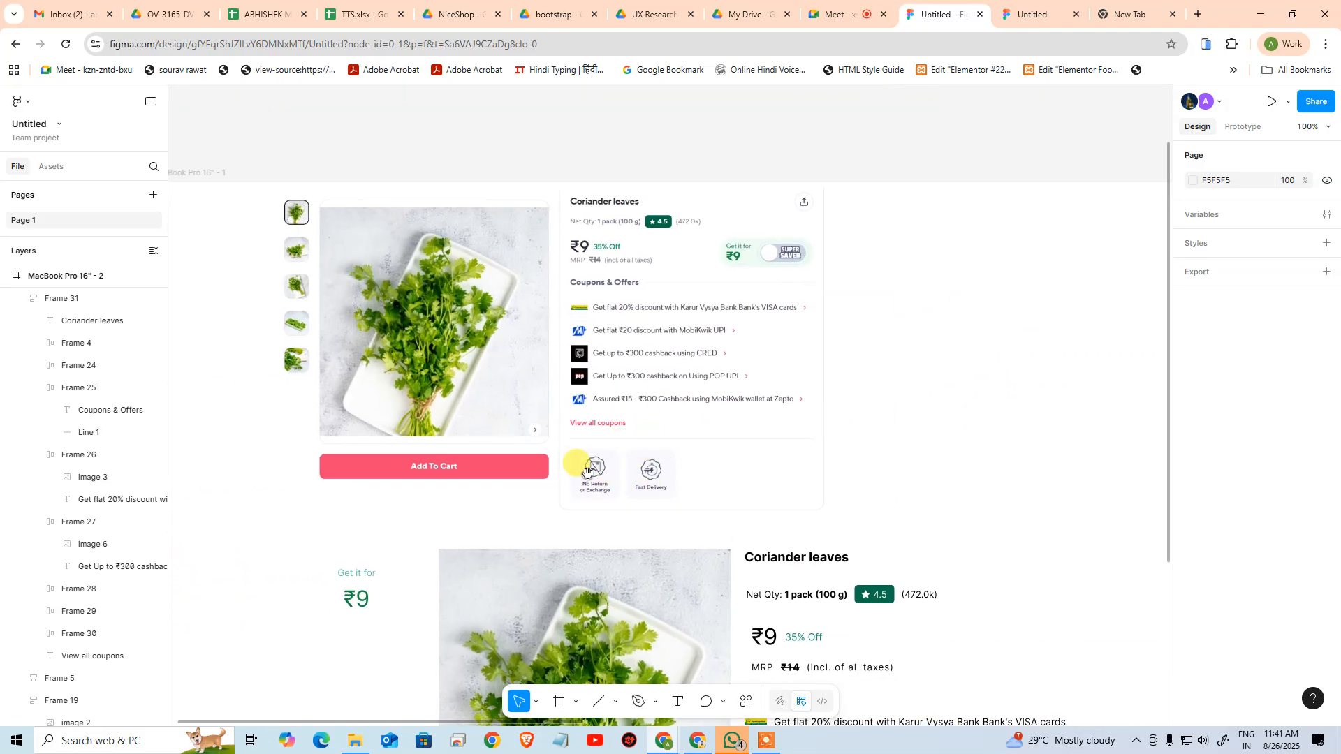
pyautogui.moveTo(786, 459); pyautogui.dragTo(256, 391)
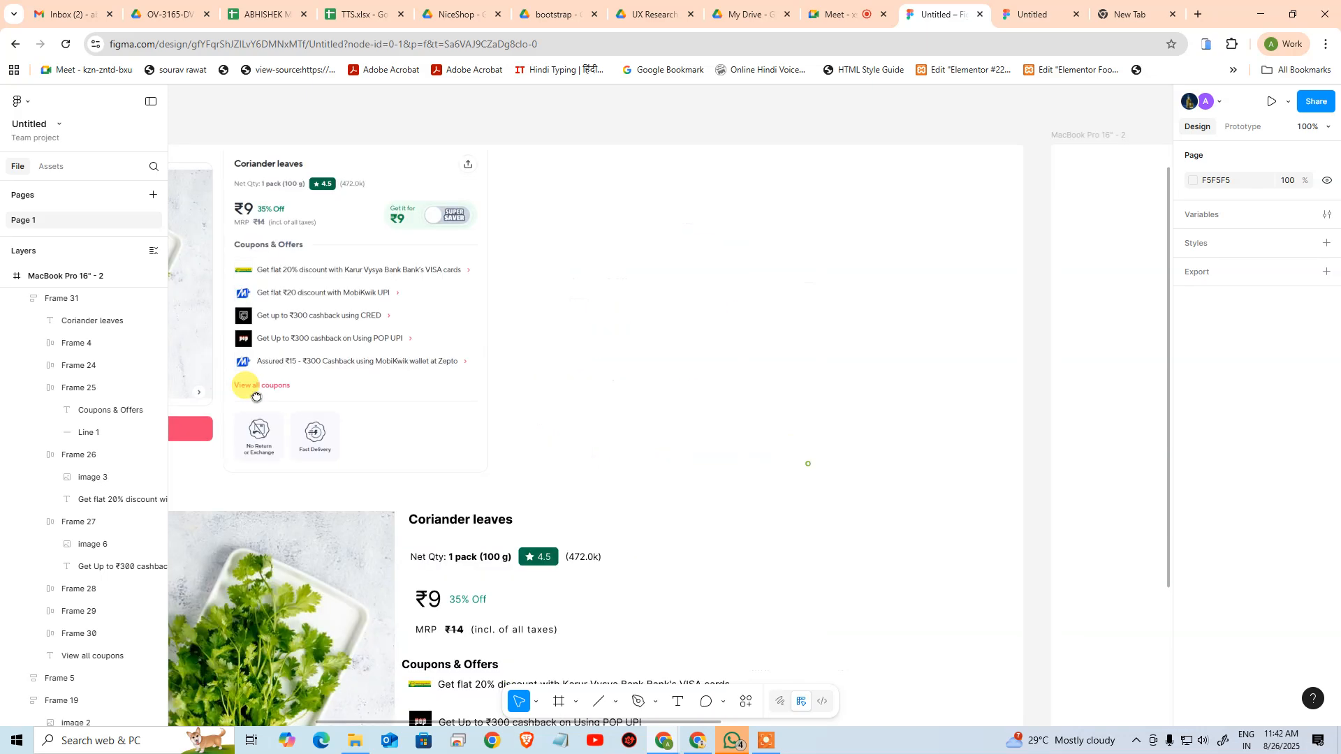
pyautogui.moveTo(679, 385); pyautogui.dragTo(118, 142)
pyautogui.moveTo(733, 449); pyautogui.dragTo(183, 392)
pyautogui.moveTo(666, 397); pyautogui.dragTo(668, 500)
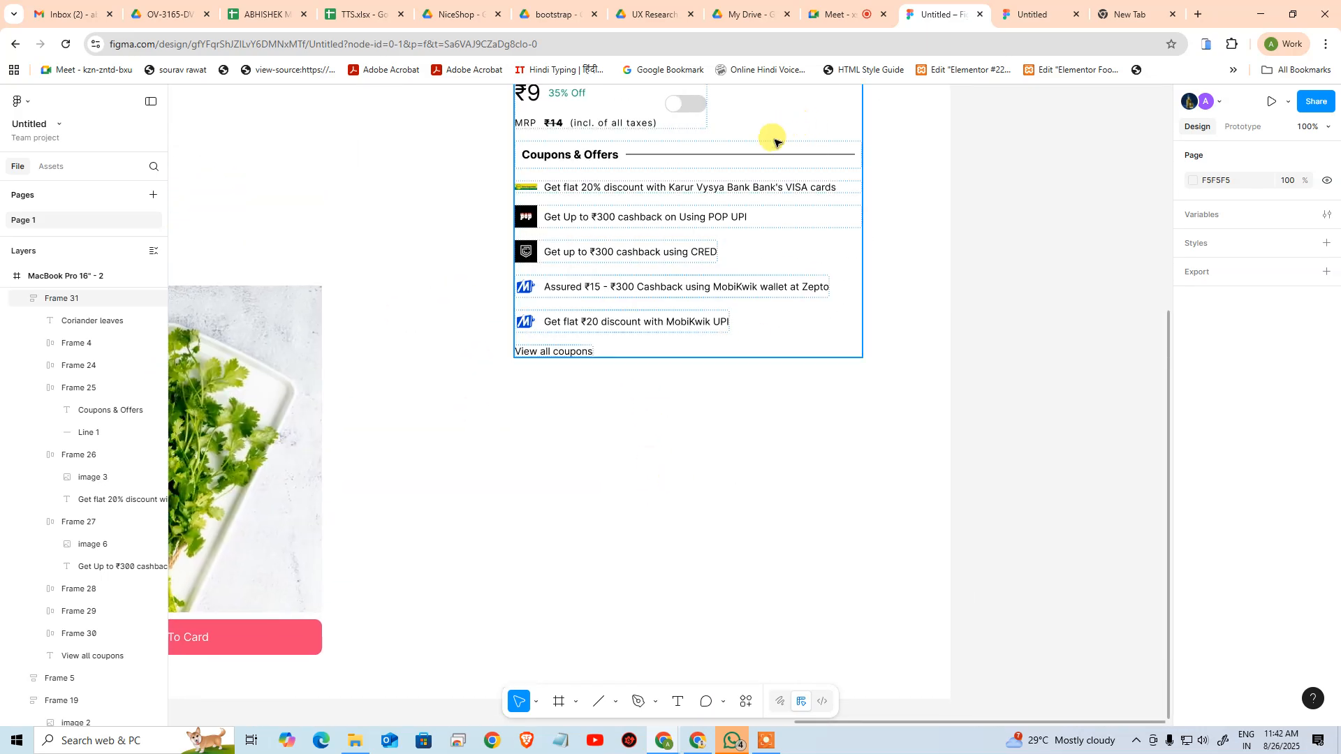
# Duplicate the Coupons & Offers divider line to the end of the product details frame, below View all coupons
pyautogui.click(705, 155)
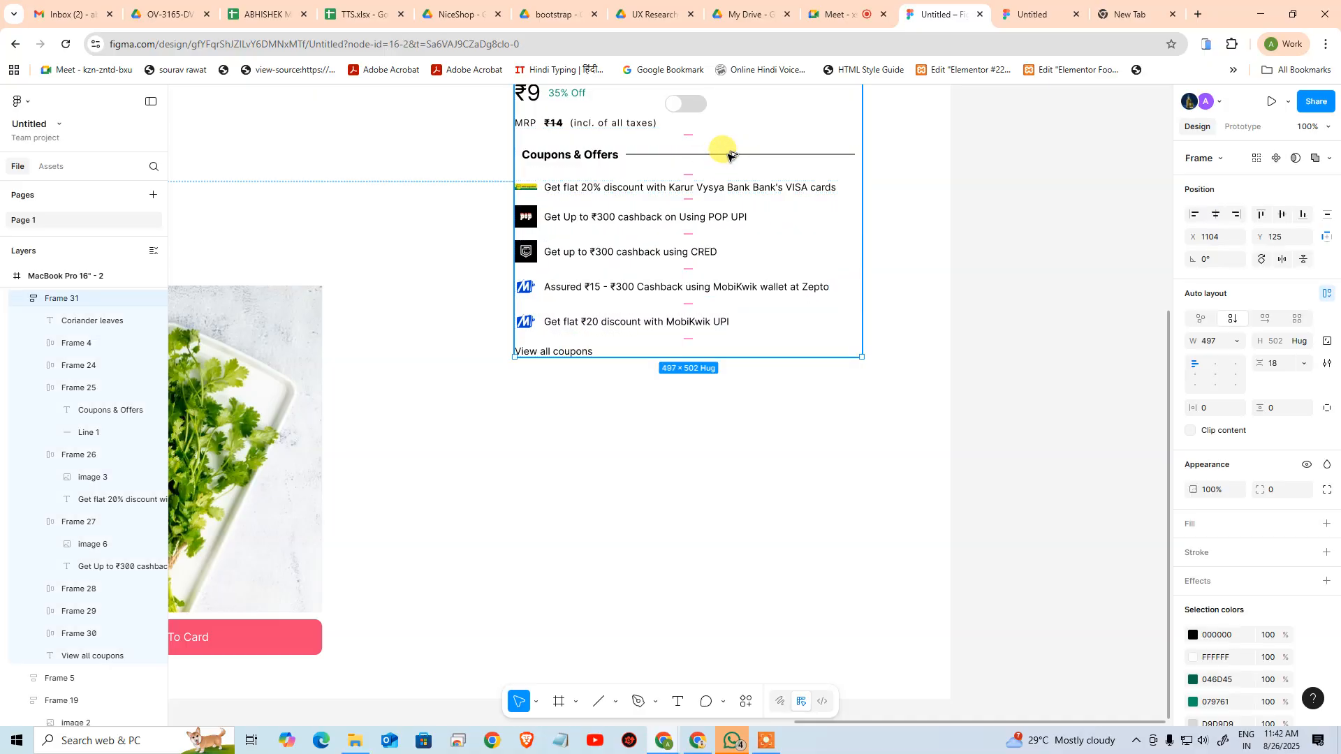
pyautogui.click(723, 155)
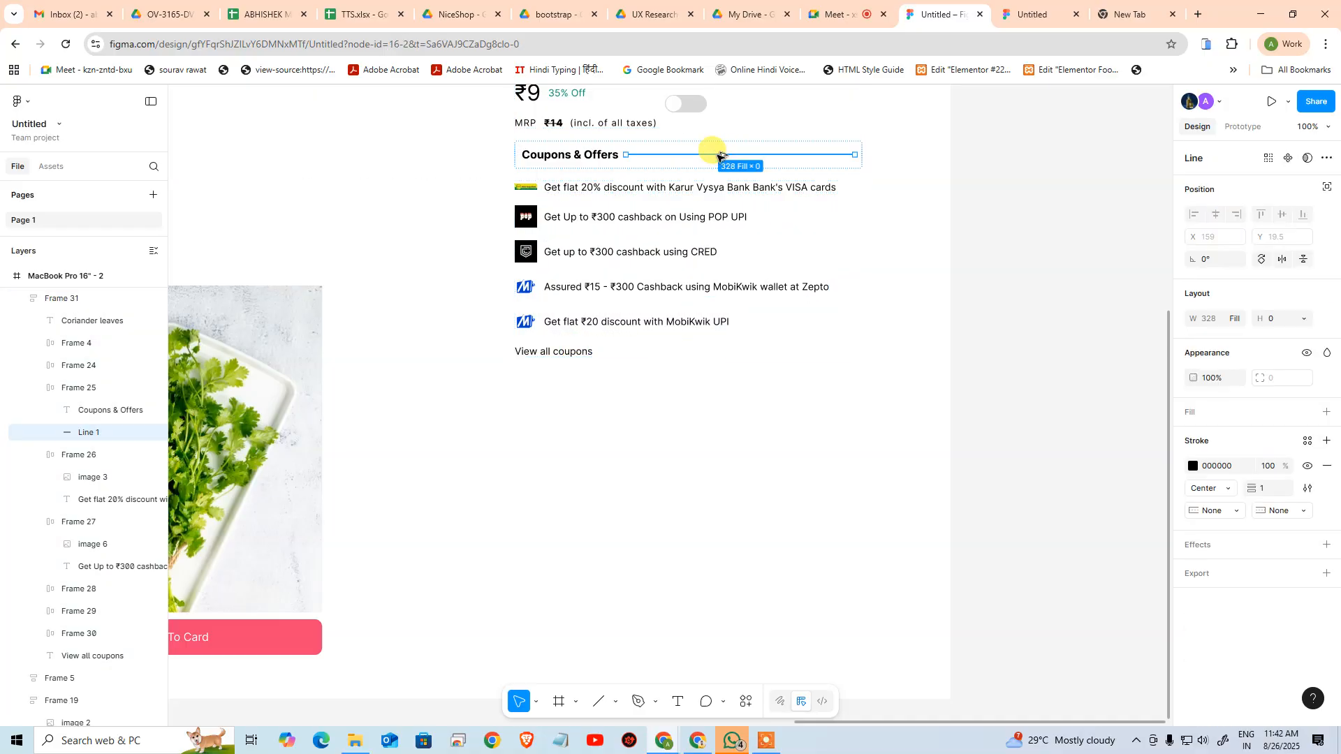
pyautogui.moveTo(722, 155); pyautogui.dragTo(653, 359)
pyautogui.click(671, 433)
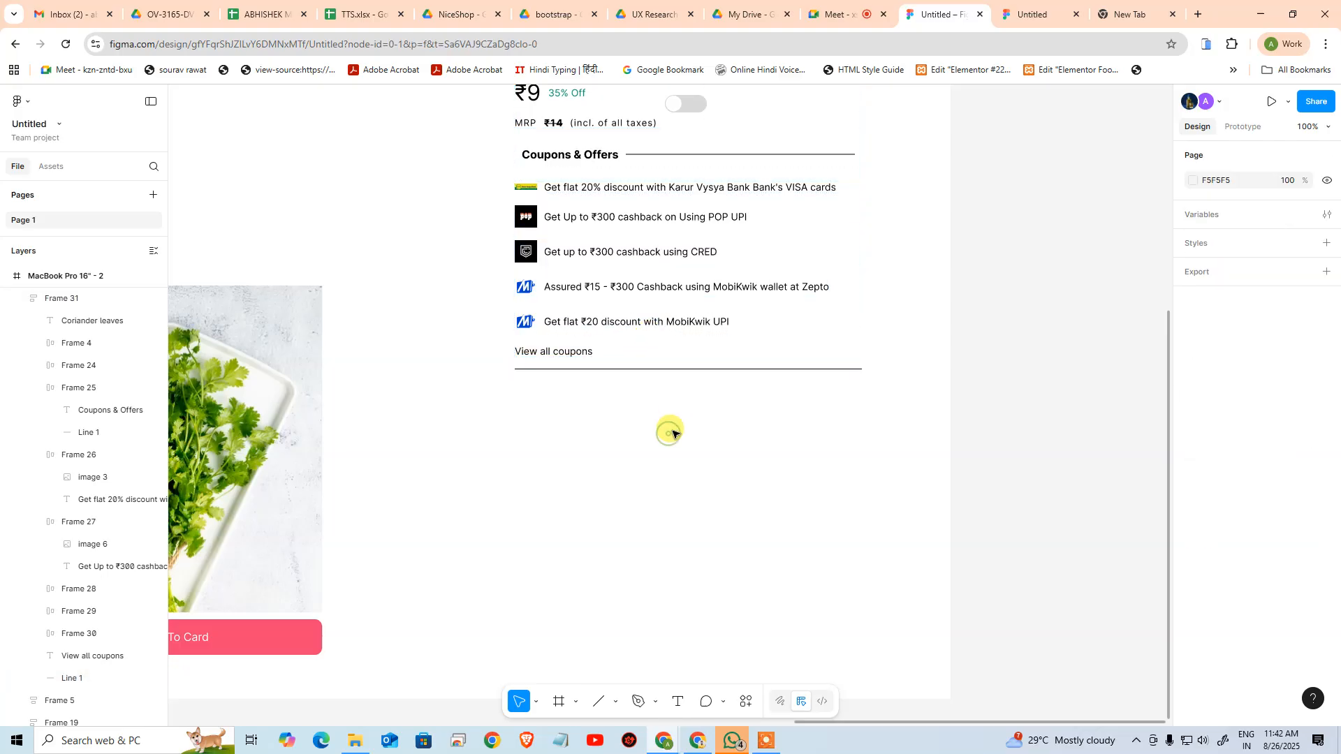
pyautogui.click(821, 370)
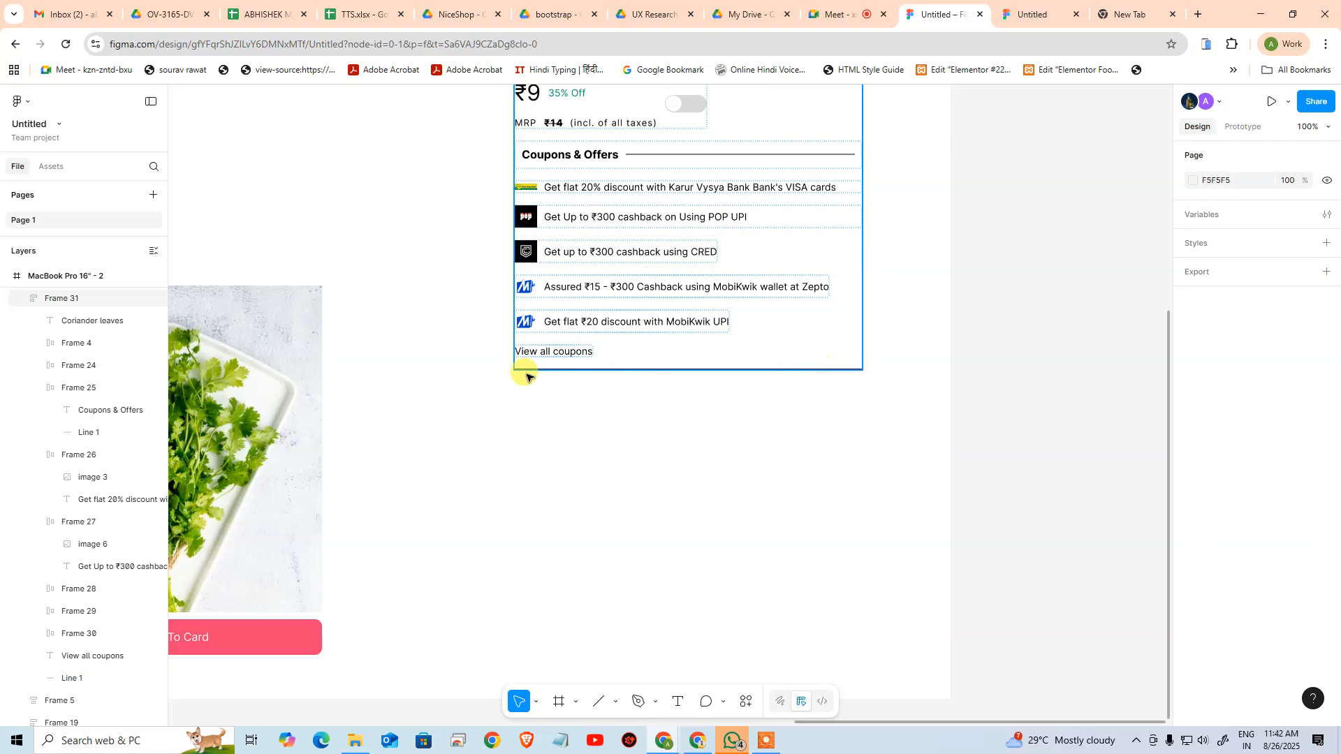
# Examine the No Return or Exchange and Fast Delivery badges below the divider in the reference card
pyautogui.moveTo(452, 401); pyautogui.dragTo(1176, 444)
pyautogui.moveTo(590, 384); pyautogui.dragTo(1234, 485)
pyautogui.moveTo(580, 416); pyautogui.dragTo(718, 417)
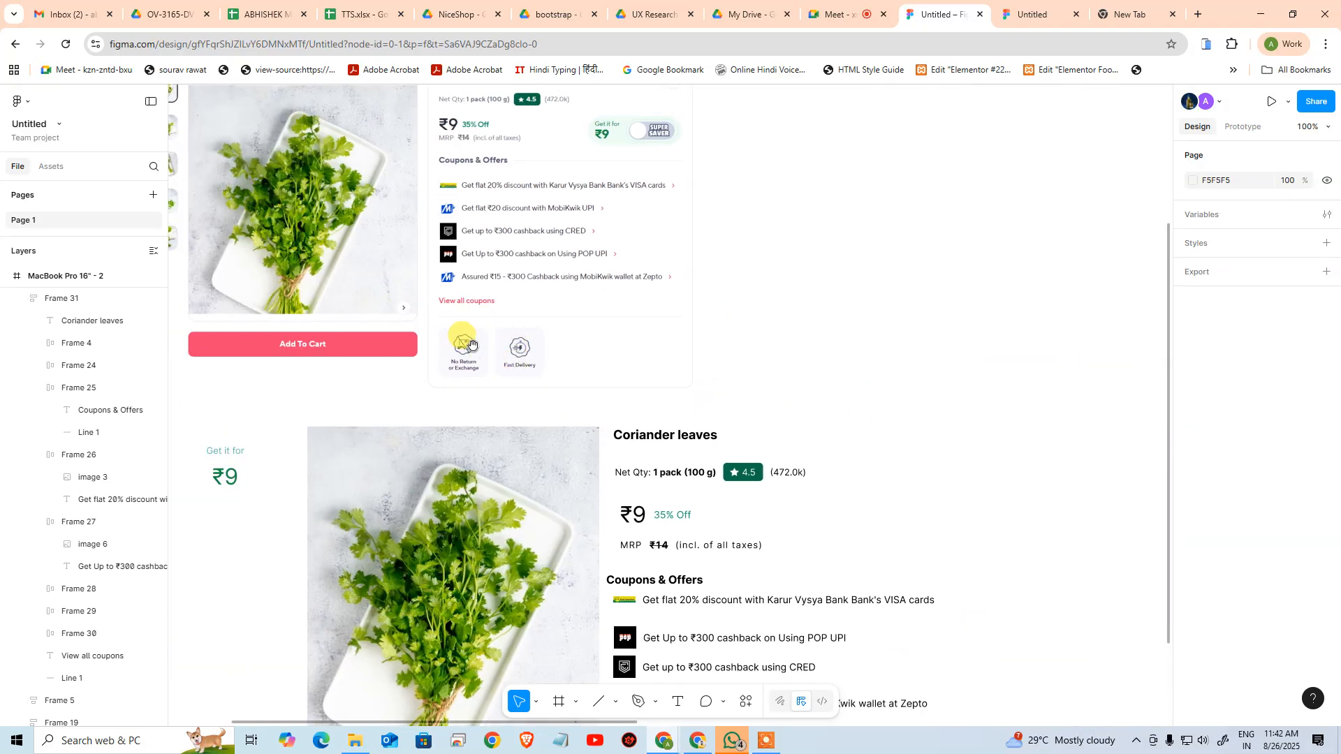
pyautogui.moveTo(662, 487); pyautogui.dragTo(598, 154)
pyautogui.moveTo(668, 385); pyautogui.dragTo(659, 694)
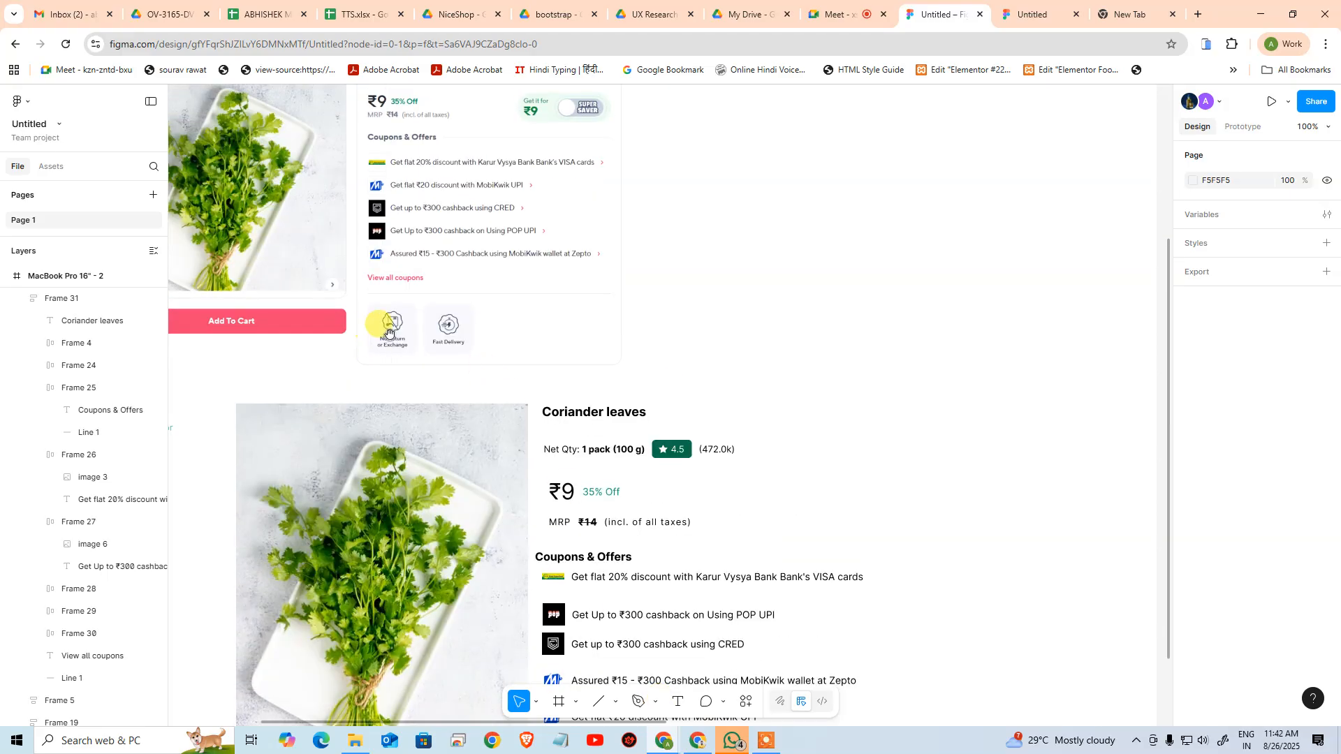
pyautogui.moveTo(674, 366); pyautogui.dragTo(330, 358)
pyautogui.moveTo(814, 384); pyautogui.dragTo(325, 339)
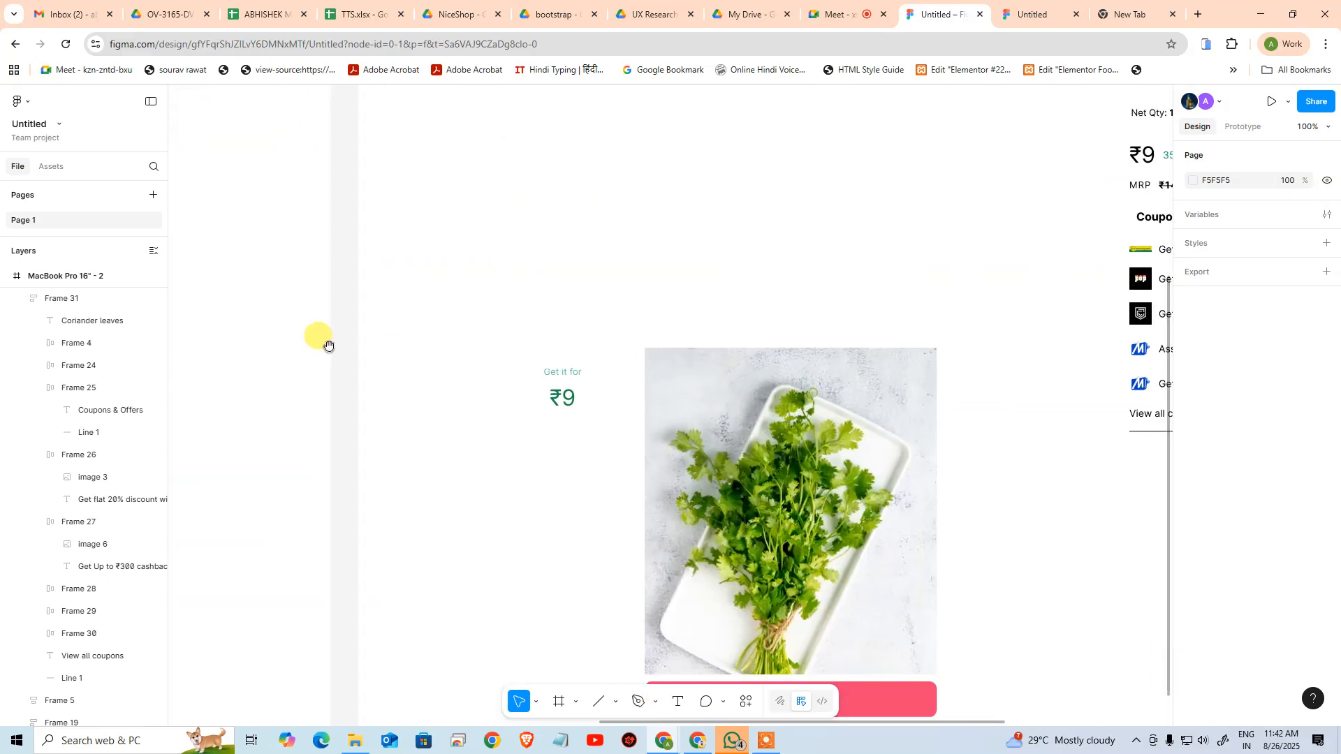
pyautogui.moveTo(774, 433); pyautogui.dragTo(334, 308)
pyautogui.moveTo(833, 405); pyautogui.dragTo(746, 445)
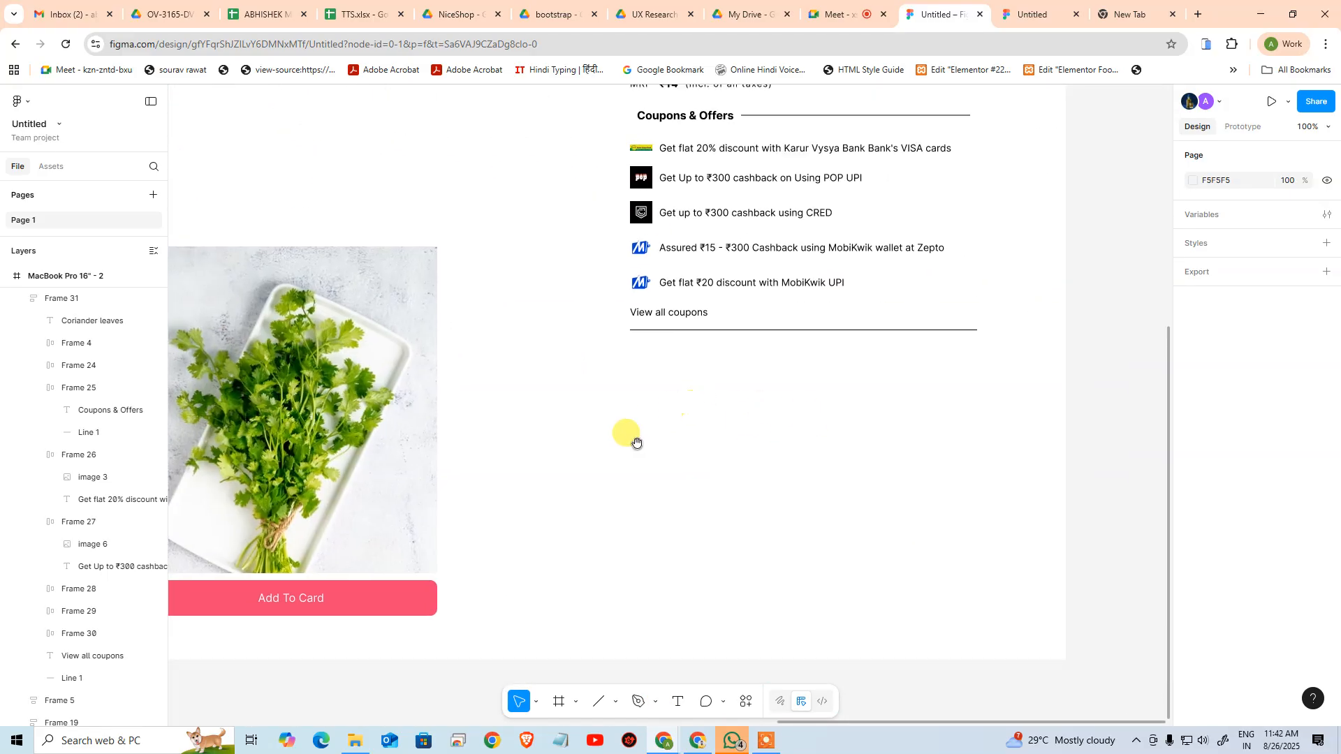
pyautogui.moveTo(636, 443); pyautogui.dragTo(931, 438)
pyautogui.moveTo(775, 437); pyautogui.dragTo(865, 482)
pyautogui.hotkey('ctrl', 'space')
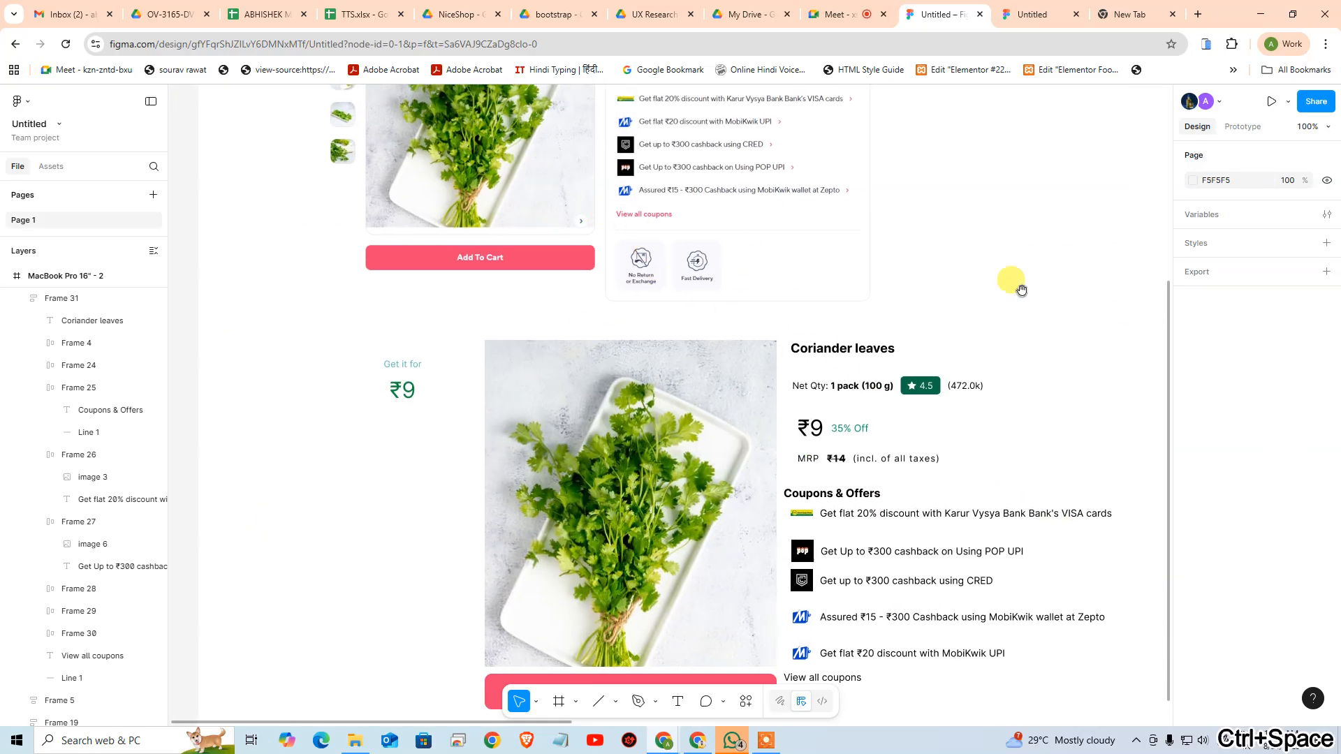
pyautogui.moveTo(1072, 348); pyautogui.dragTo(647, 305)
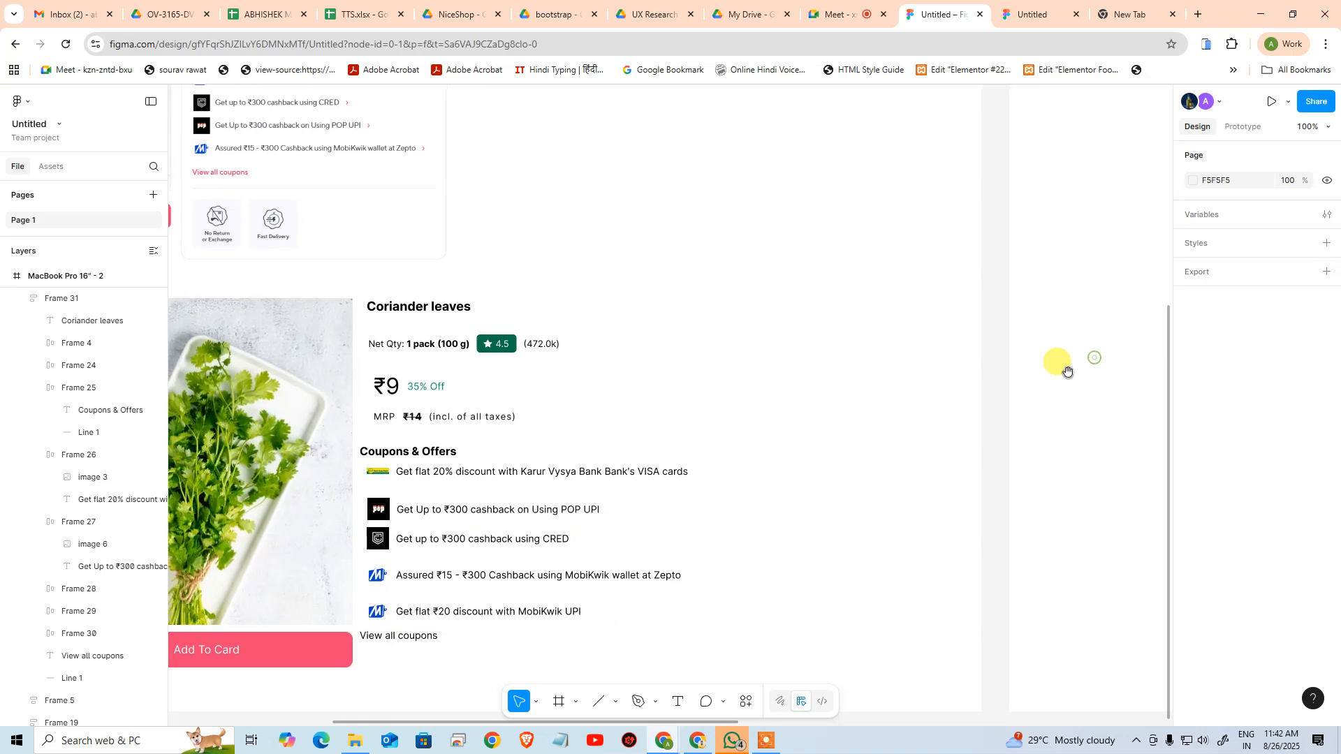
pyautogui.moveTo(1066, 371); pyautogui.dragTo(594, 323)
pyautogui.moveTo(1093, 401); pyautogui.dragTo(610, 408)
pyautogui.moveTo(1062, 456); pyautogui.dragTo(805, 428)
pyautogui.scroll(1, 761, 447)
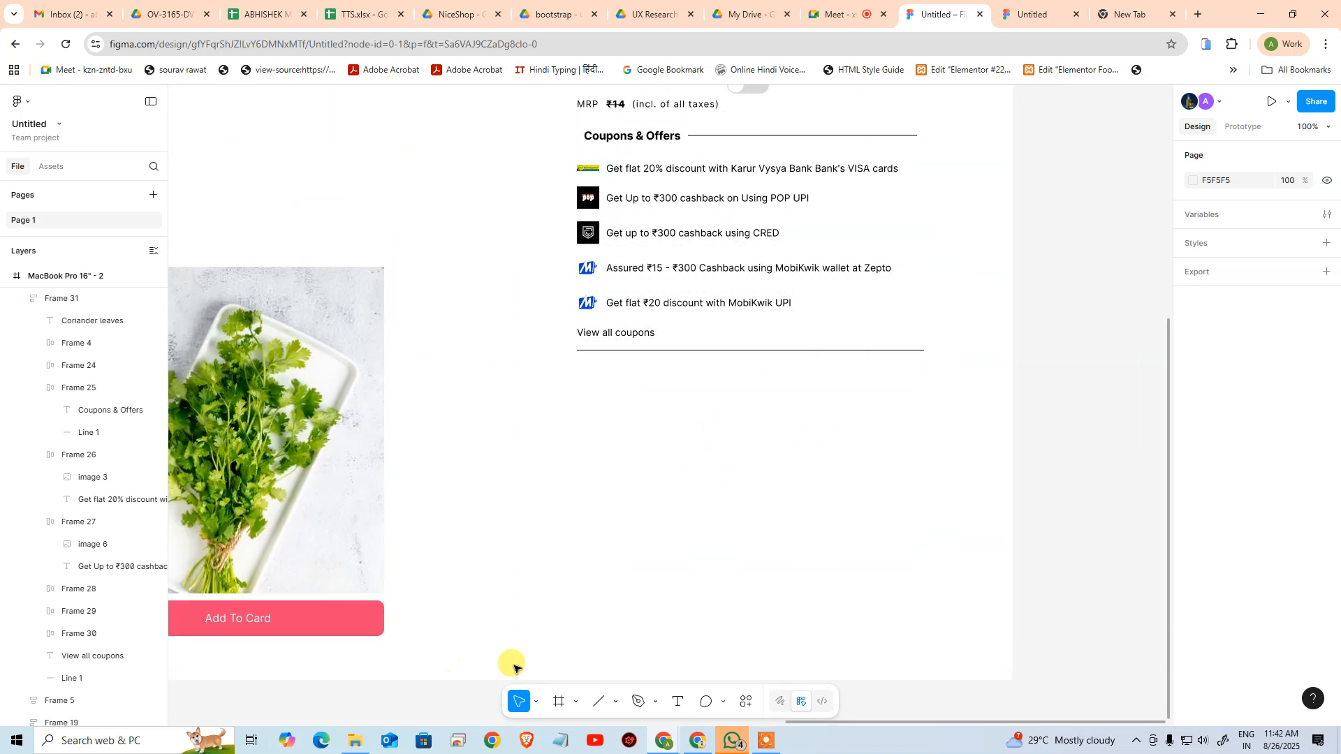
# Draw a rectangle about 115 × 106 px below the divider line under View all coupons
pyautogui.click(577, 702)
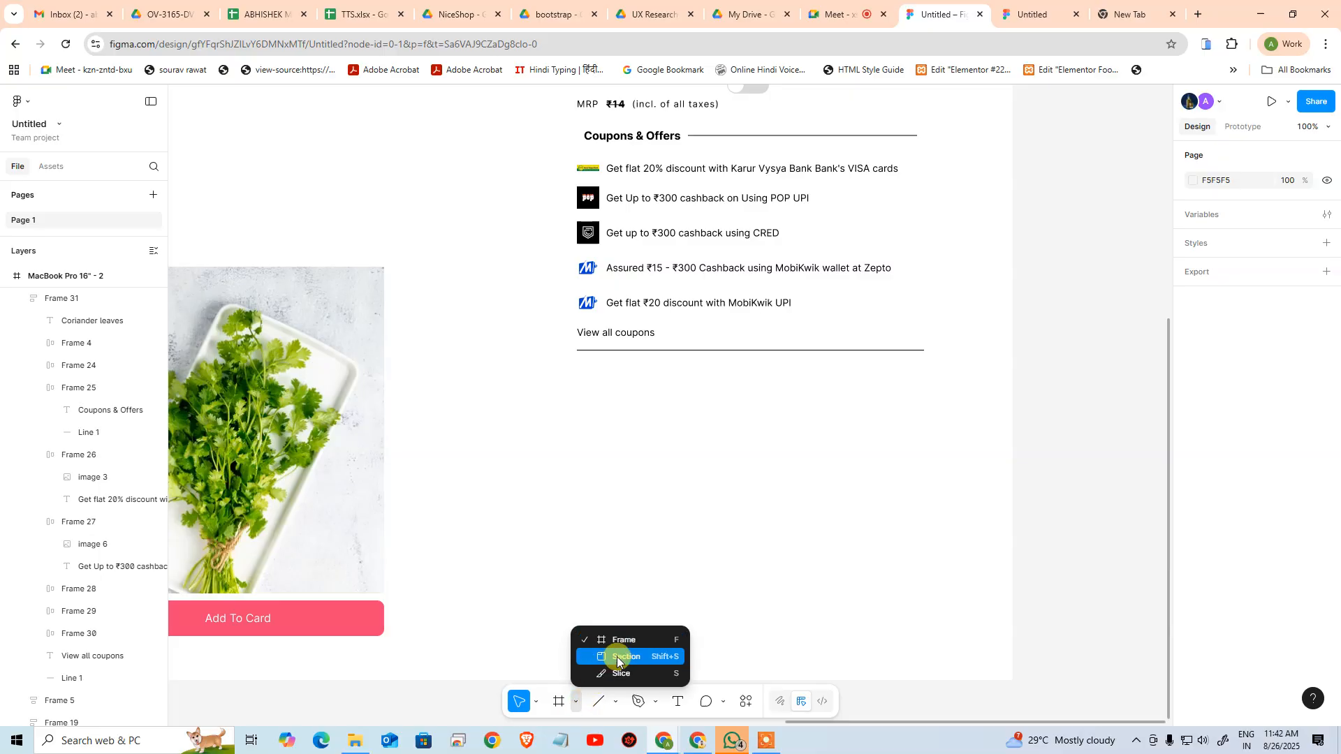
pyautogui.click(611, 704)
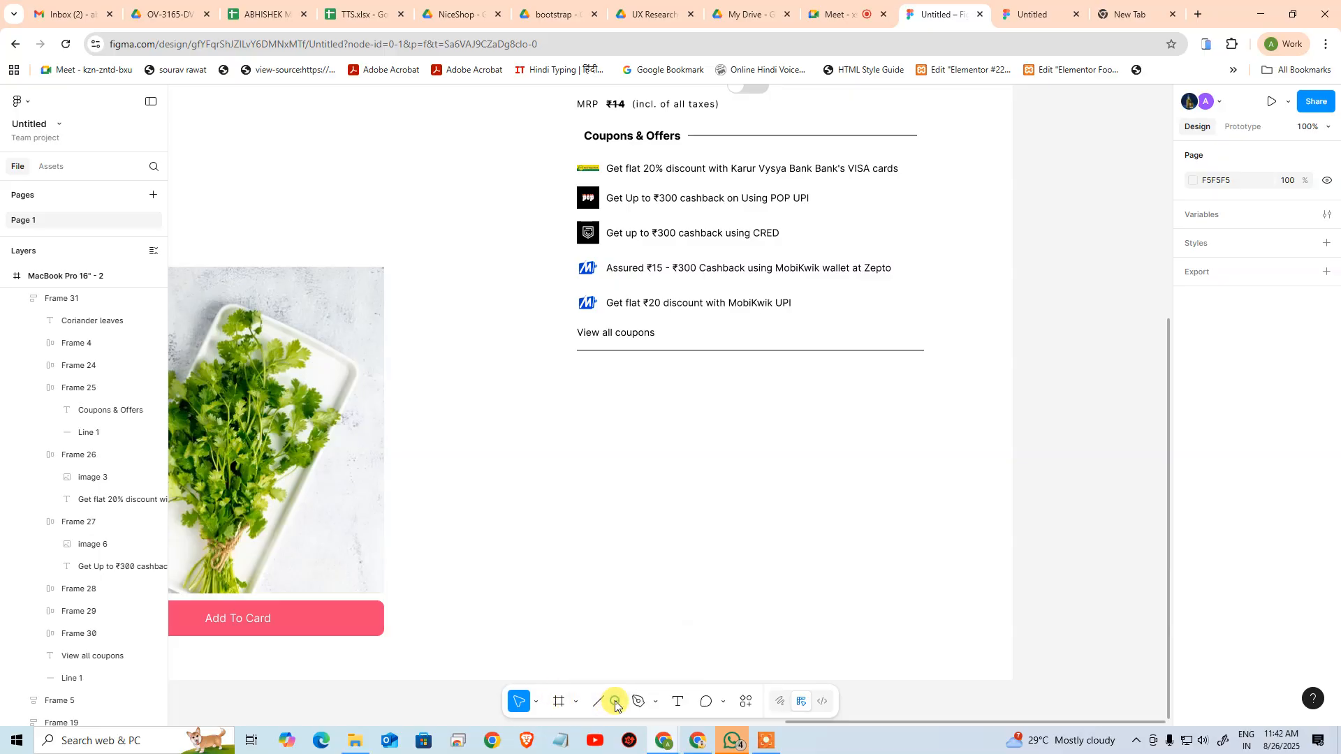
pyautogui.click(613, 703)
pyautogui.click(650, 570)
pyautogui.moveTo(593, 409); pyautogui.dragTo(674, 484)
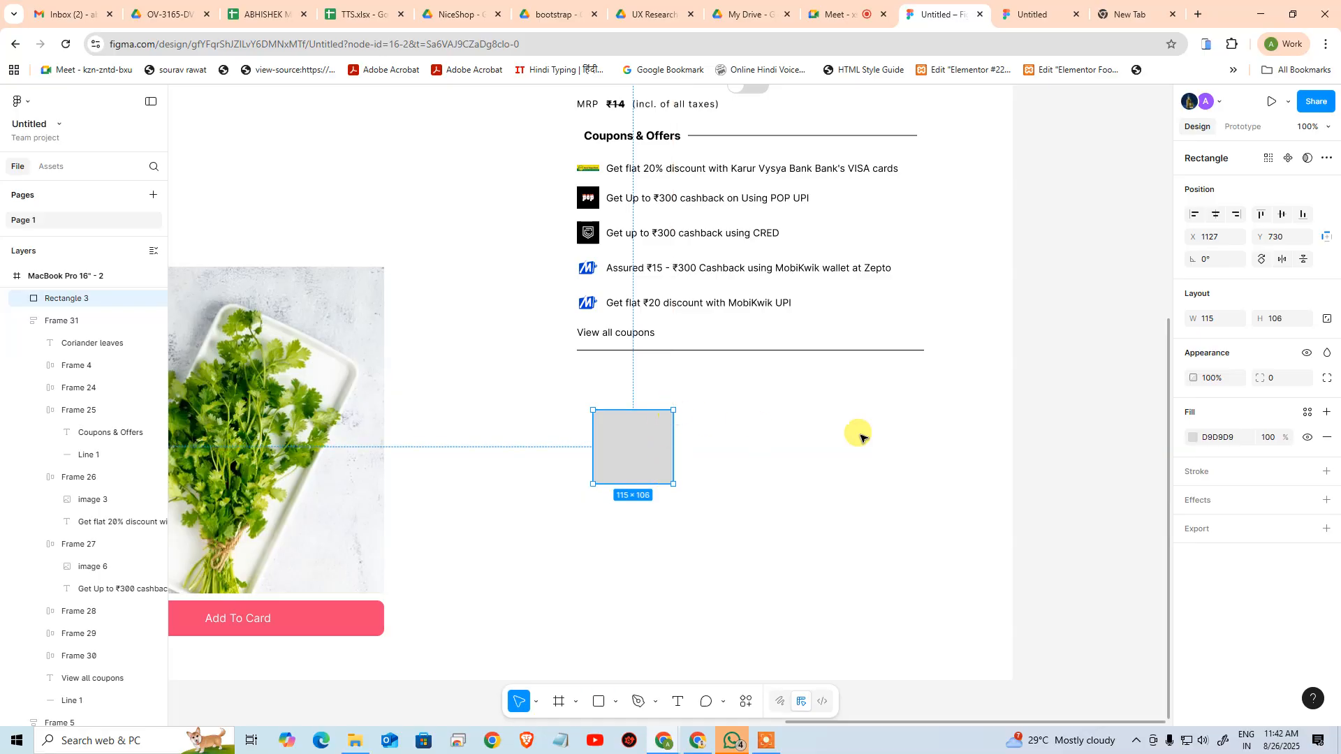
# Set the new badge rectangle's corner radius to 20
pyautogui.click(1289, 380)
pyautogui.write('20')
pyautogui.press('Return')
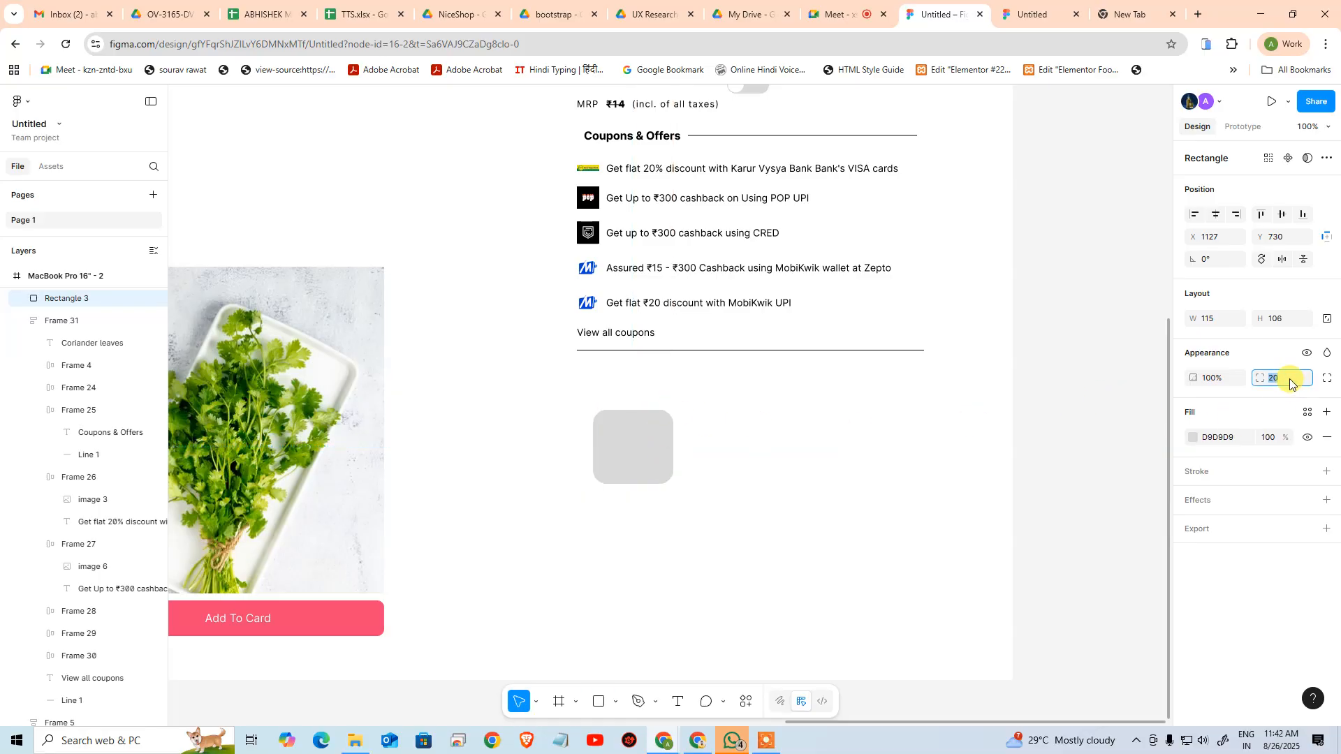
pyautogui.click(799, 572)
# Duplicate the rounded badge rectangle and place the copy beside it on its right with a small gap
pyautogui.moveTo(642, 442); pyautogui.dragTo(738, 458)
pyautogui.click(766, 559)
pyautogui.click(720, 510)
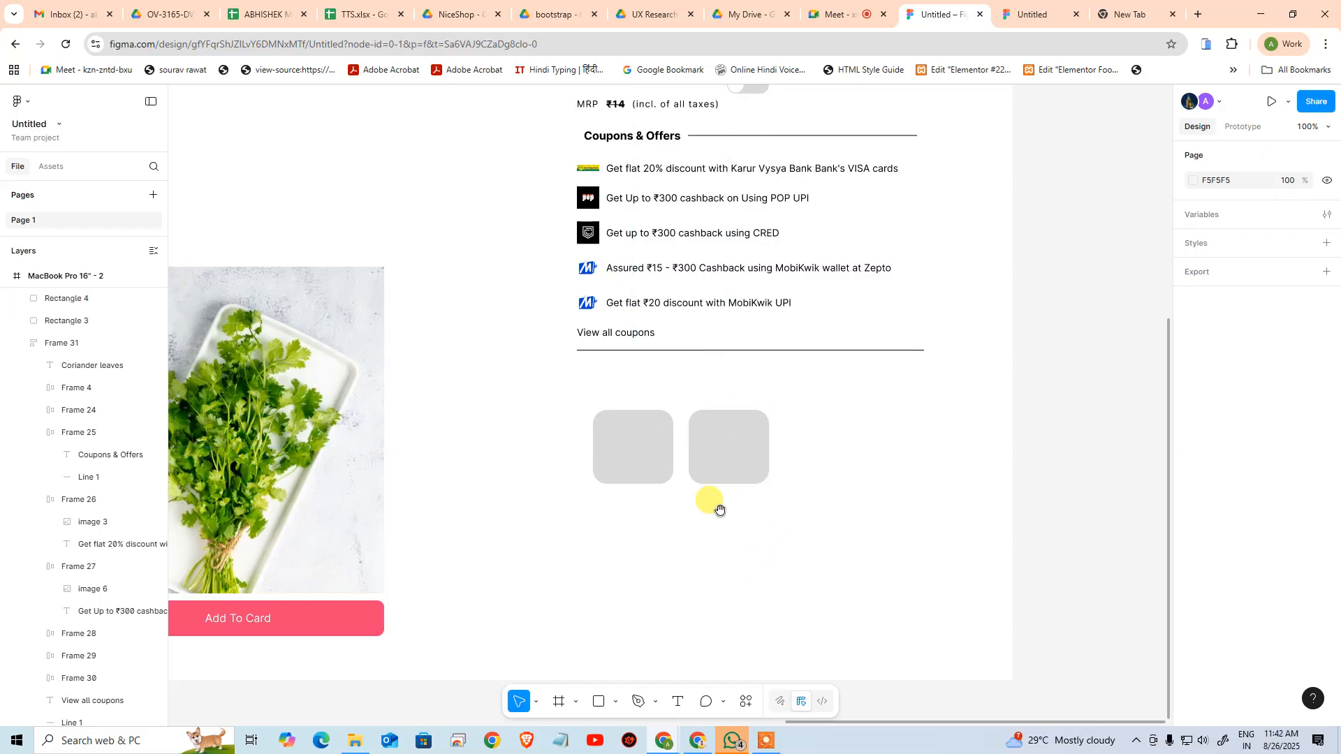
pyautogui.hscroll(-5, 721, 510)
pyautogui.scroll(2, 720, 510)
pyautogui.click(796, 484)
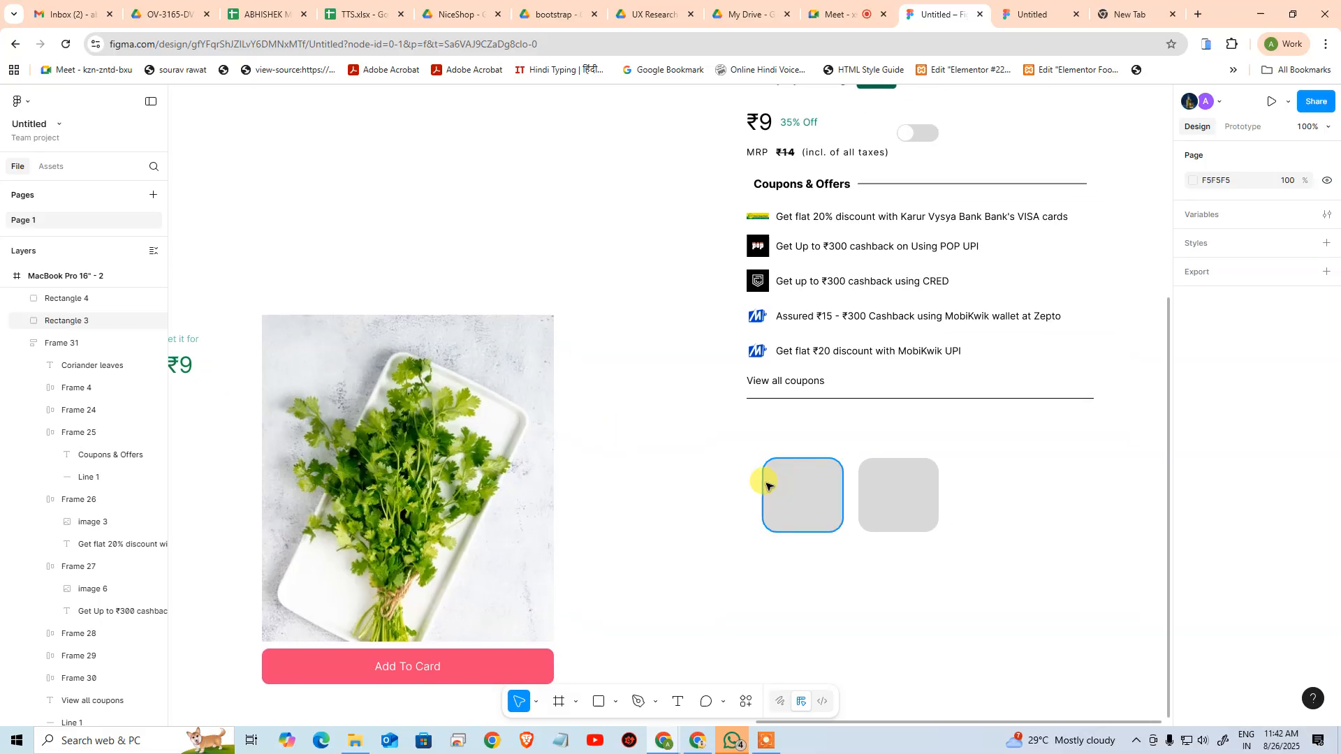
pyautogui.click(998, 320)
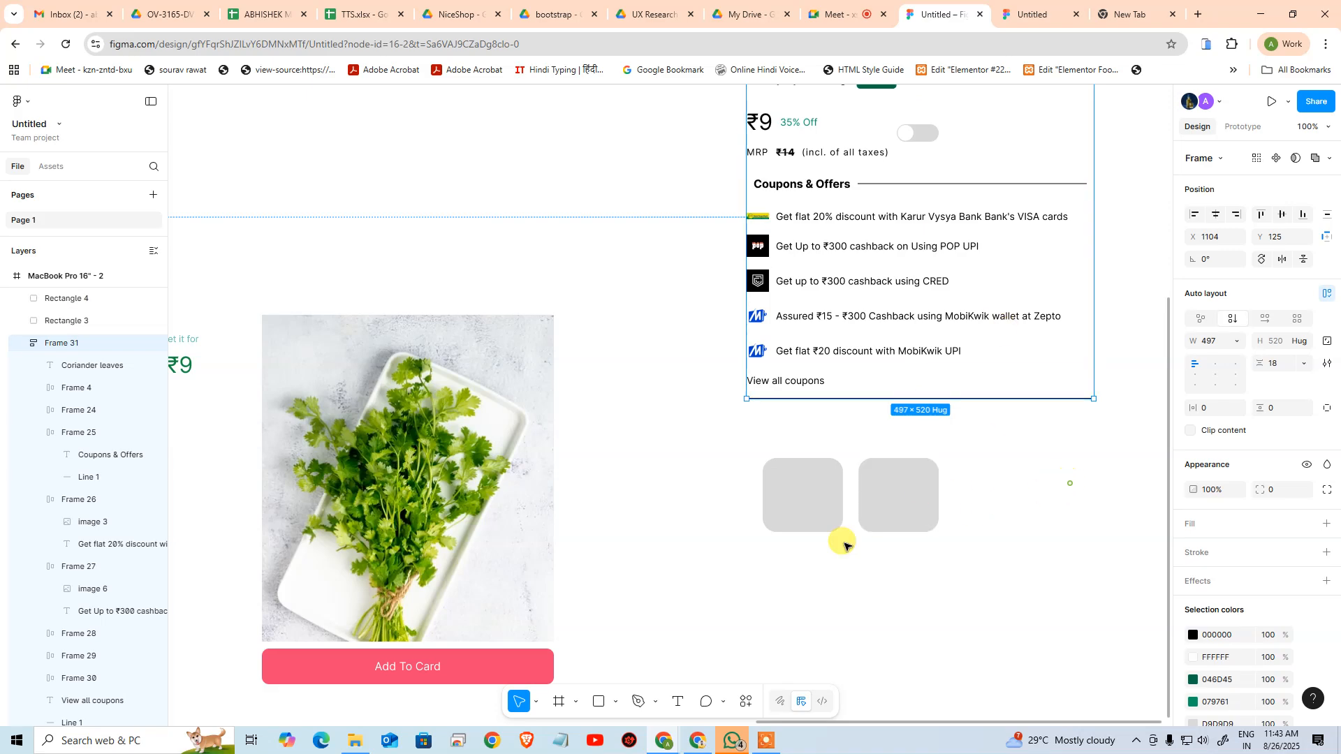
# Move both rounded badge rectangles into the card's vertical auto layout, directly below View all coupons
pyautogui.moveTo(1069, 484); pyautogui.dragTo(643, 547)
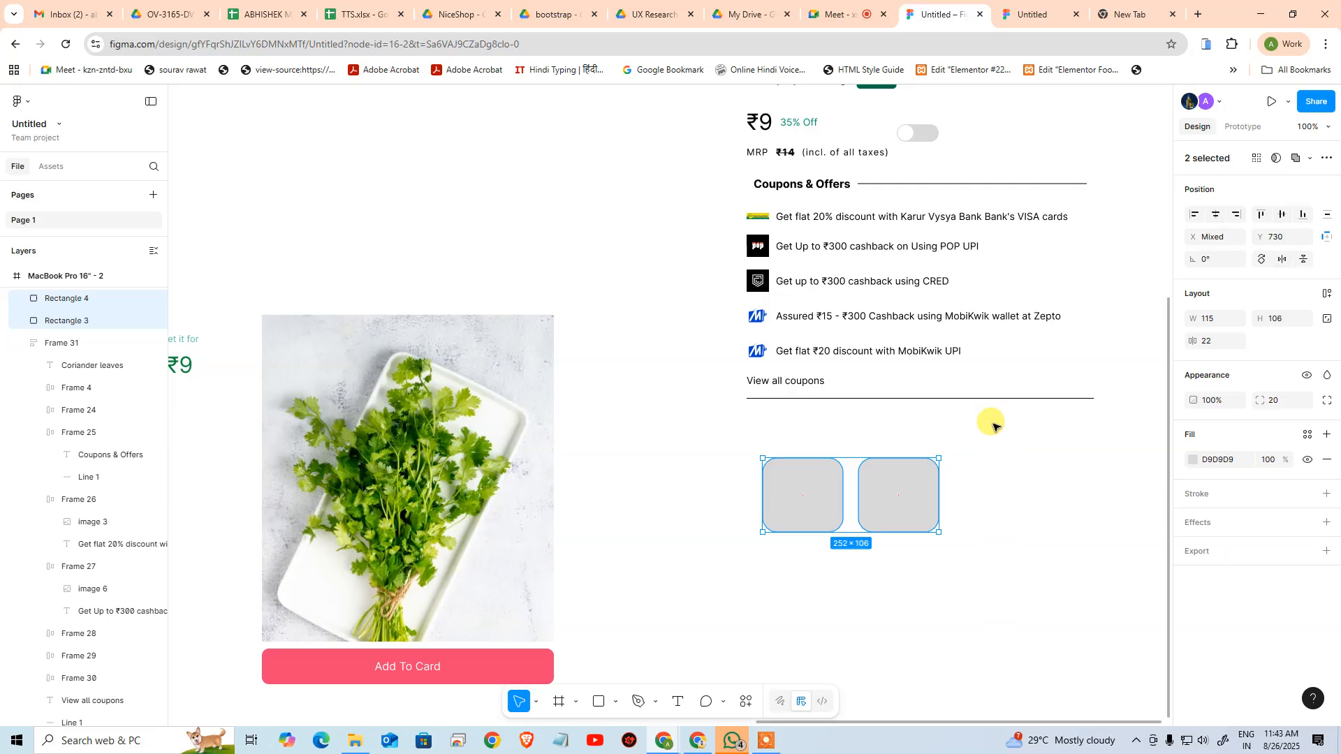
pyautogui.click(996, 488)
pyautogui.click(826, 493)
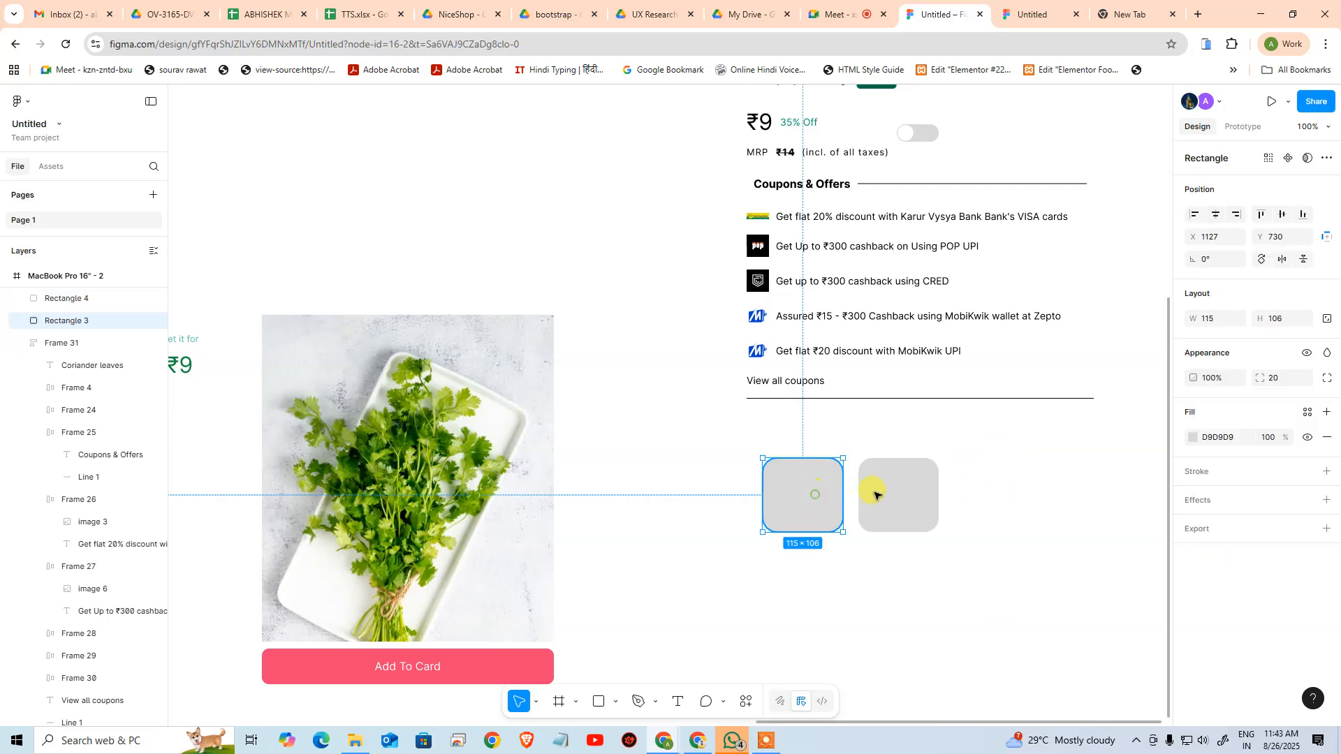
pyautogui.keyDown('shift'); pyautogui.click(873, 491); pyautogui.keyUp('shift')
pyautogui.moveTo(822, 491); pyautogui.dragTo(814, 389)
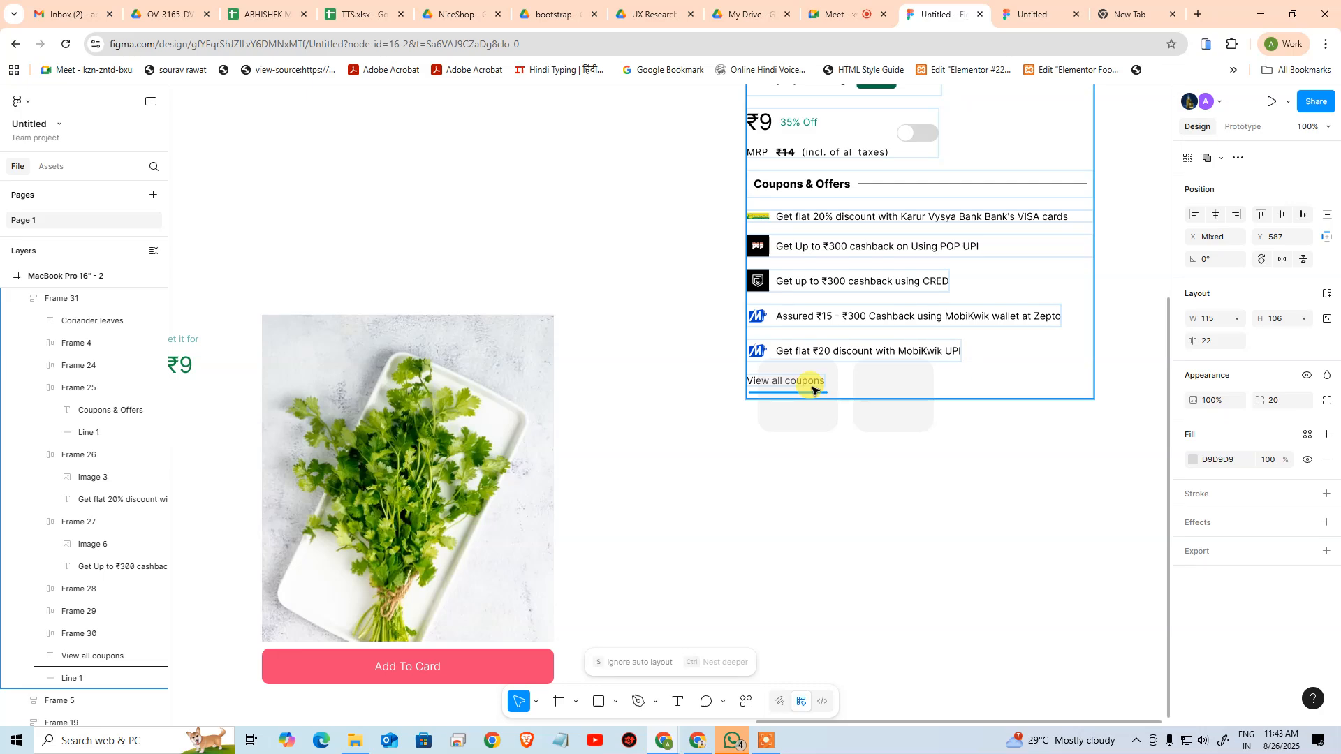
pyautogui.moveTo(812, 389); pyautogui.dragTo(812, 390)
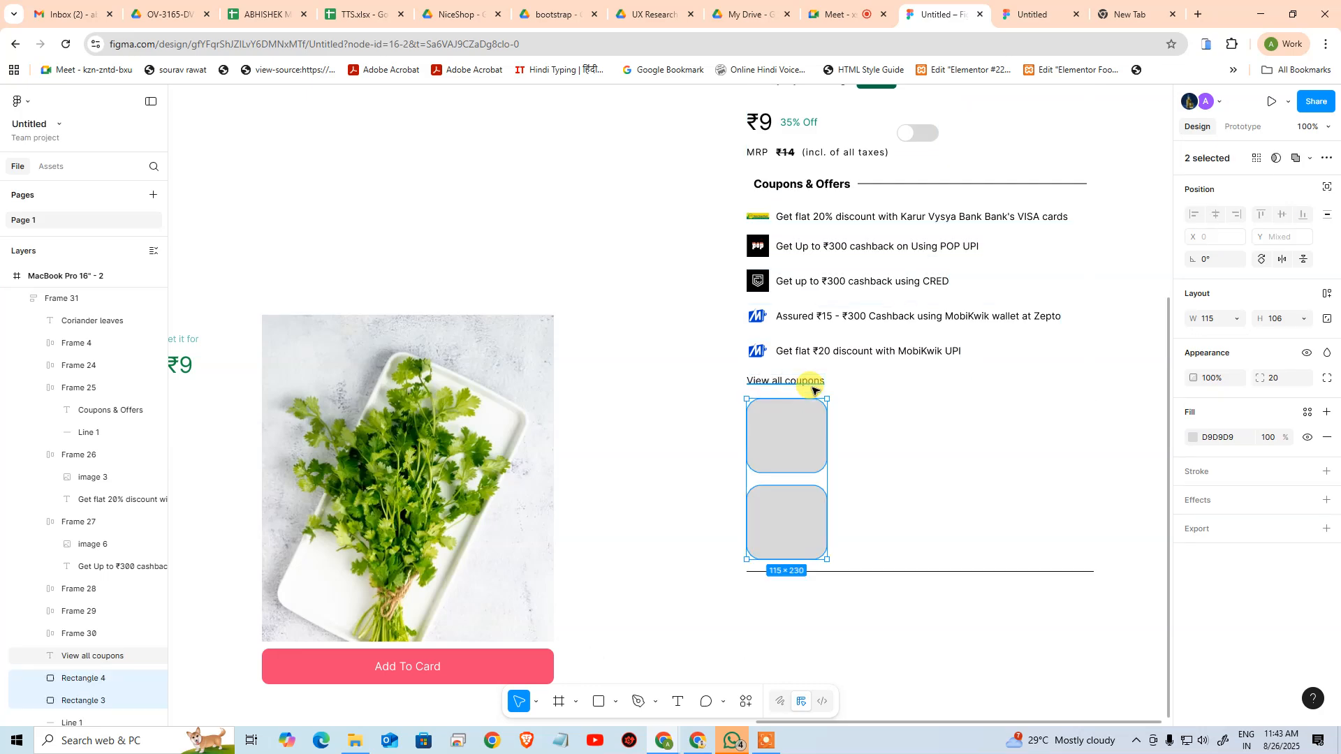
# Wrap the two badge rectangles in their own auto layout frame and set its flow to horizontal
pyautogui.click(873, 433)
pyautogui.click(804, 438)
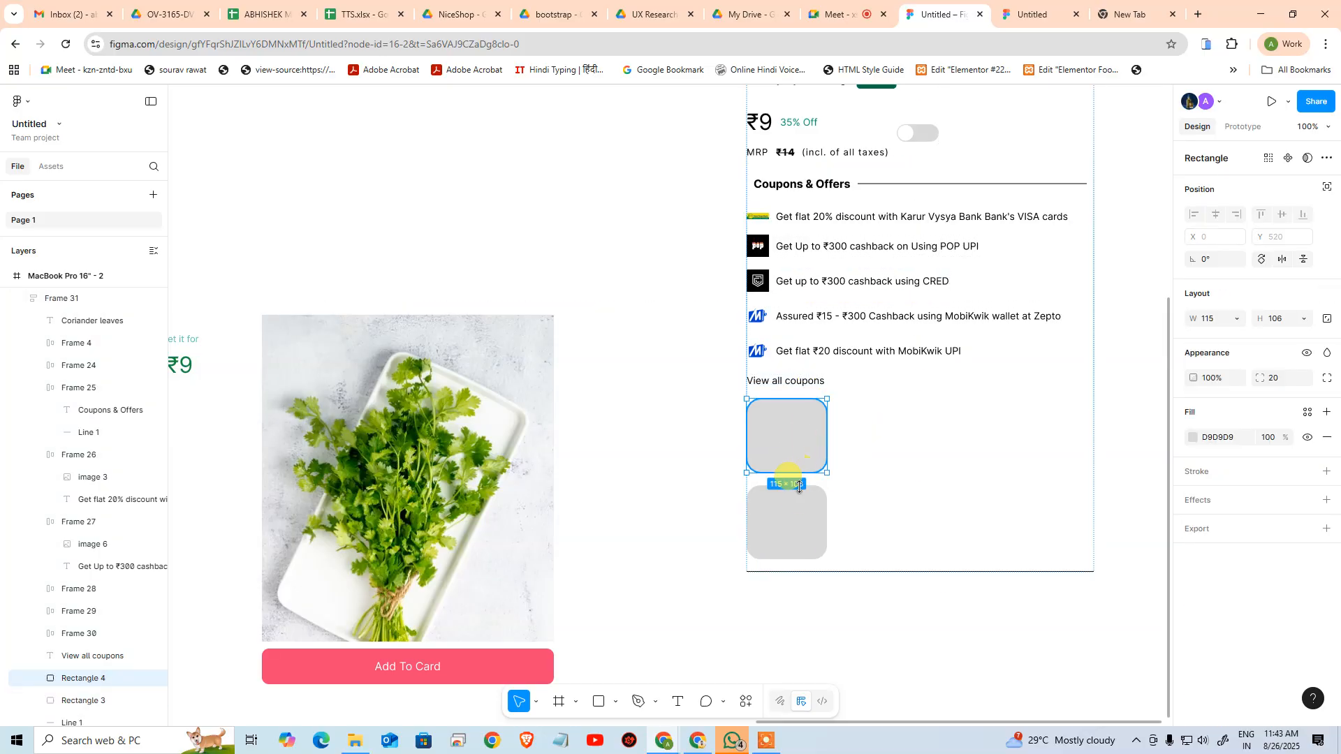
pyautogui.keyDown('shift'); pyautogui.click(799, 514); pyautogui.keyUp('shift')
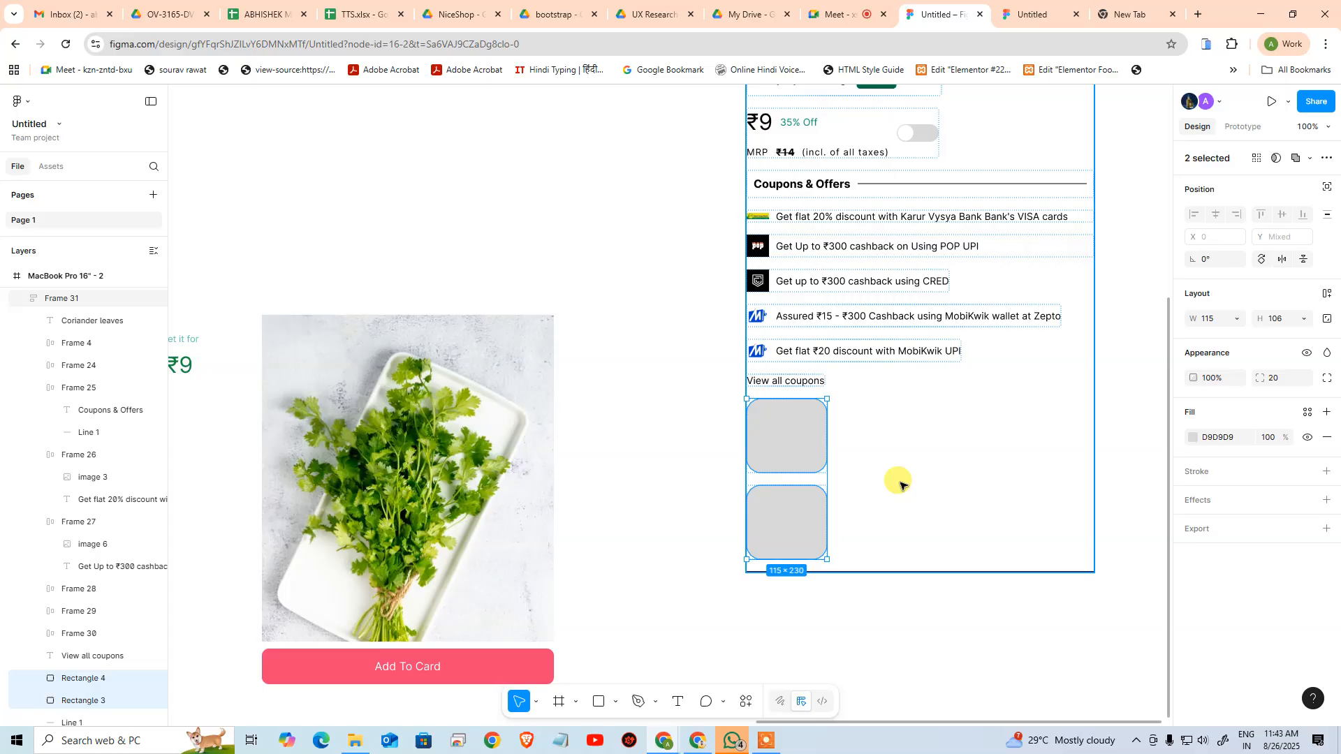
pyautogui.hotkey('shift', 'a')
pyautogui.click(1265, 317)
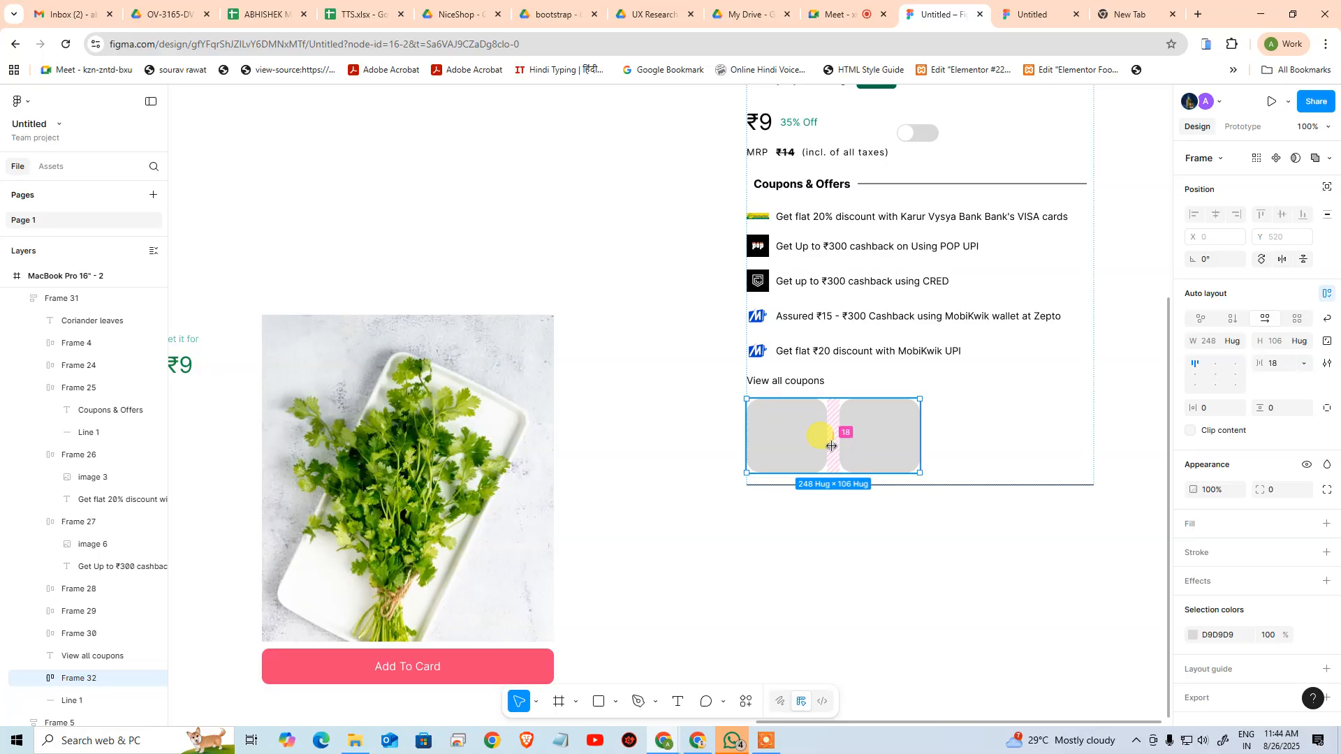
# Compare the badges with the reference card and set the badge row's width to Fill container
pyautogui.click(419, 187)
pyautogui.moveTo(410, 186); pyautogui.dragTo(926, 380)
pyautogui.moveTo(442, 374); pyautogui.dragTo(1024, 306)
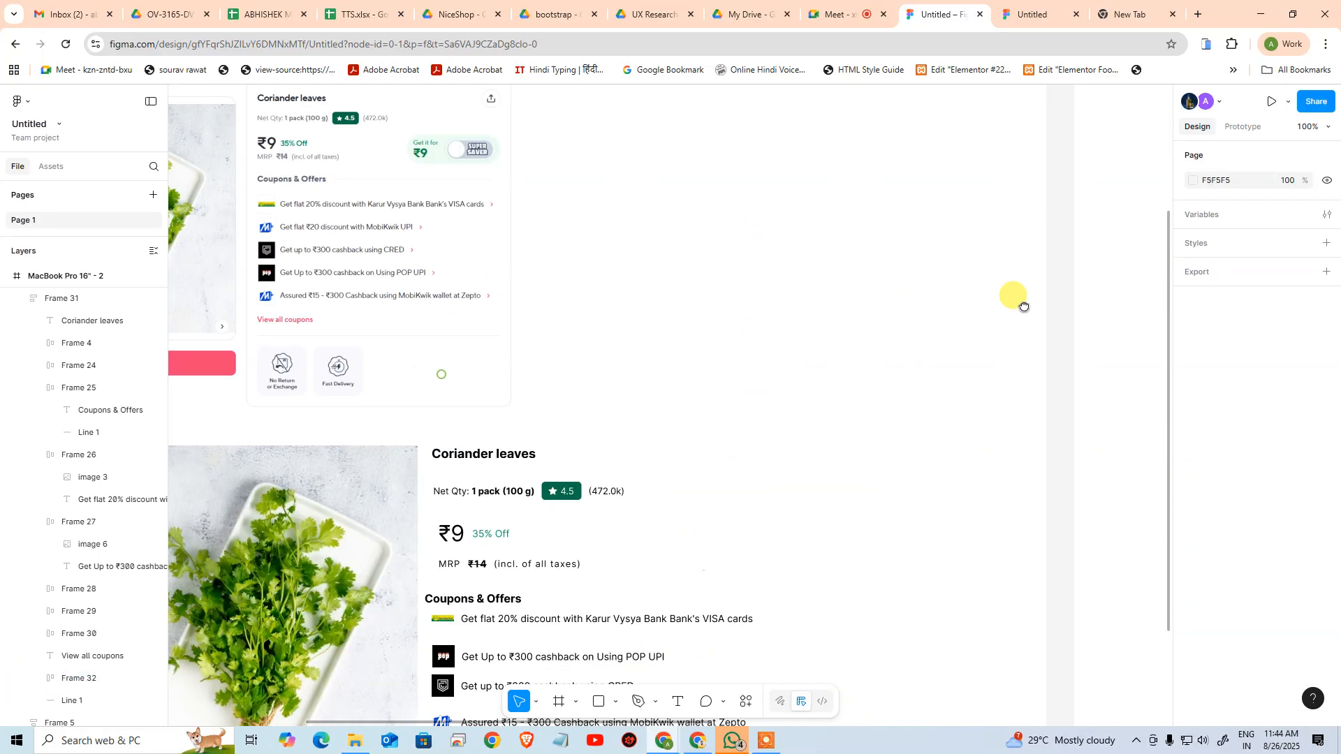
pyautogui.moveTo(1118, 409); pyautogui.dragTo(413, 389)
pyautogui.moveTo(785, 419); pyautogui.dragTo(683, 431)
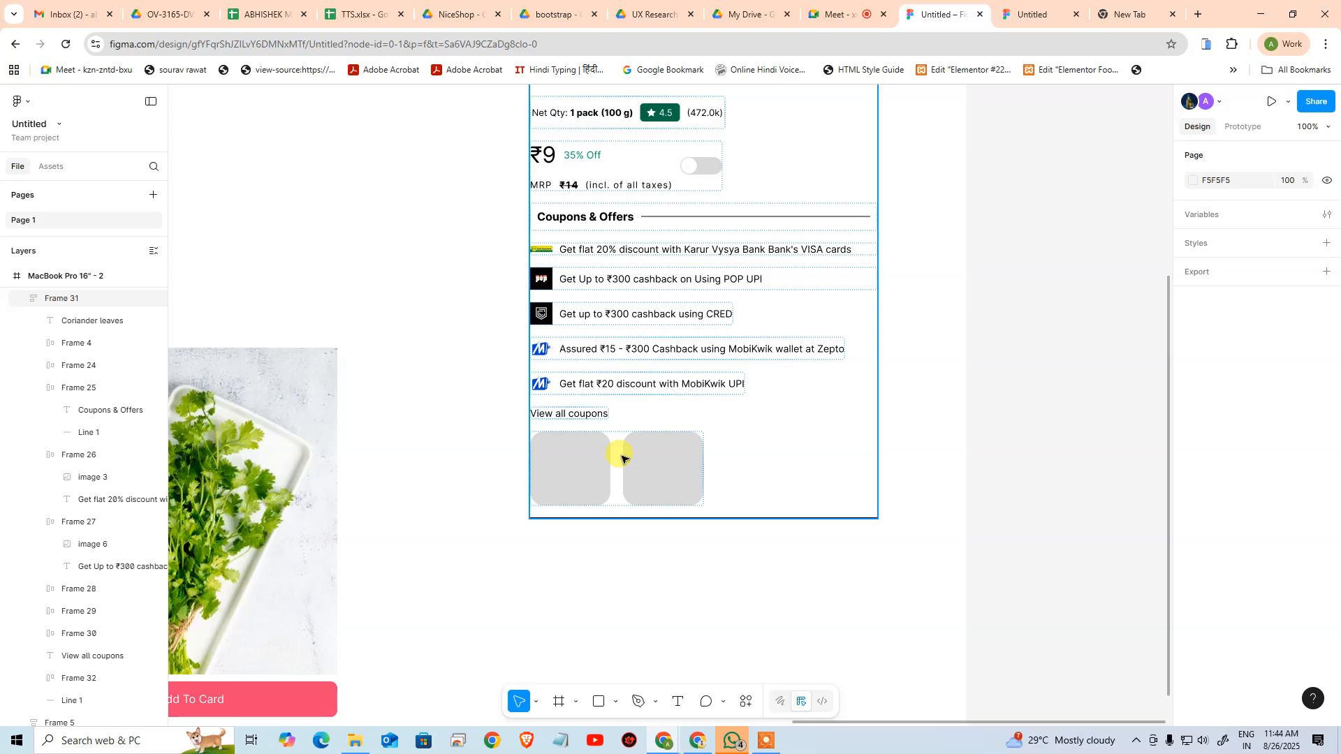
pyautogui.click(648, 455)
pyautogui.click(651, 455)
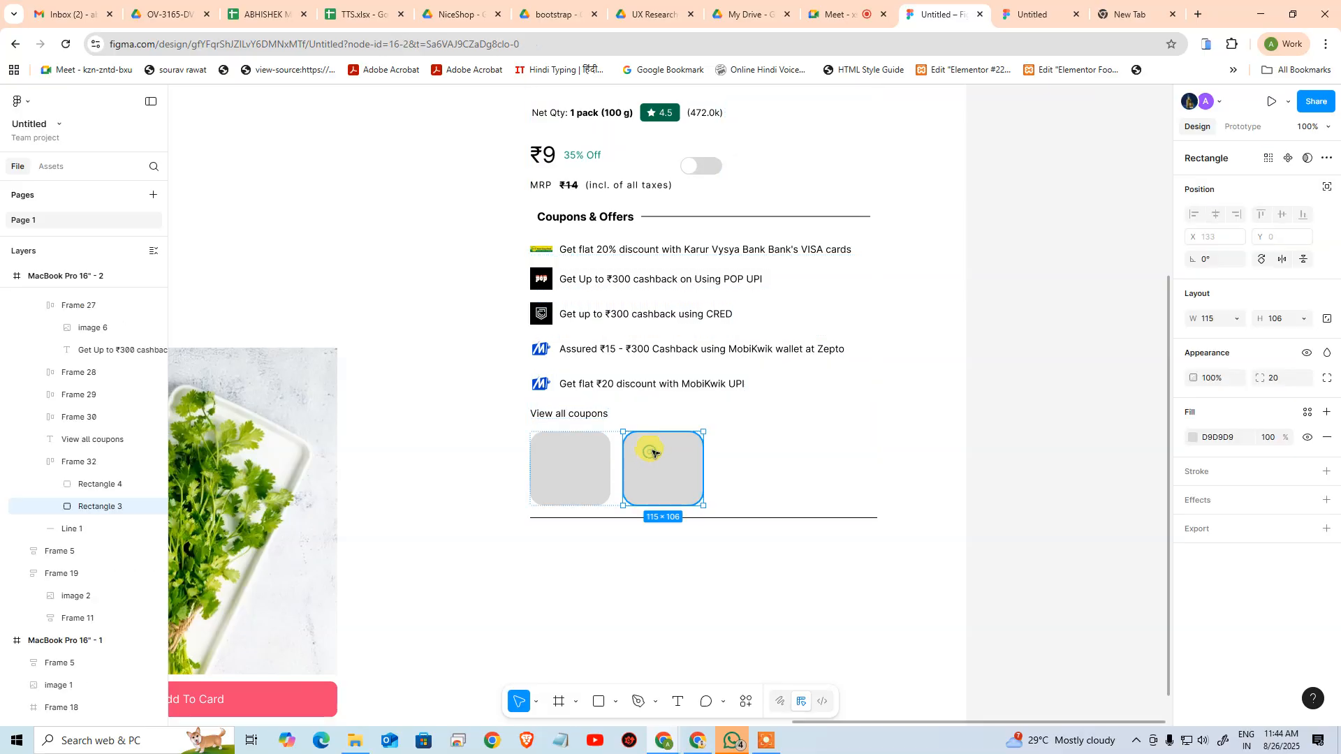
pyautogui.click(77, 468)
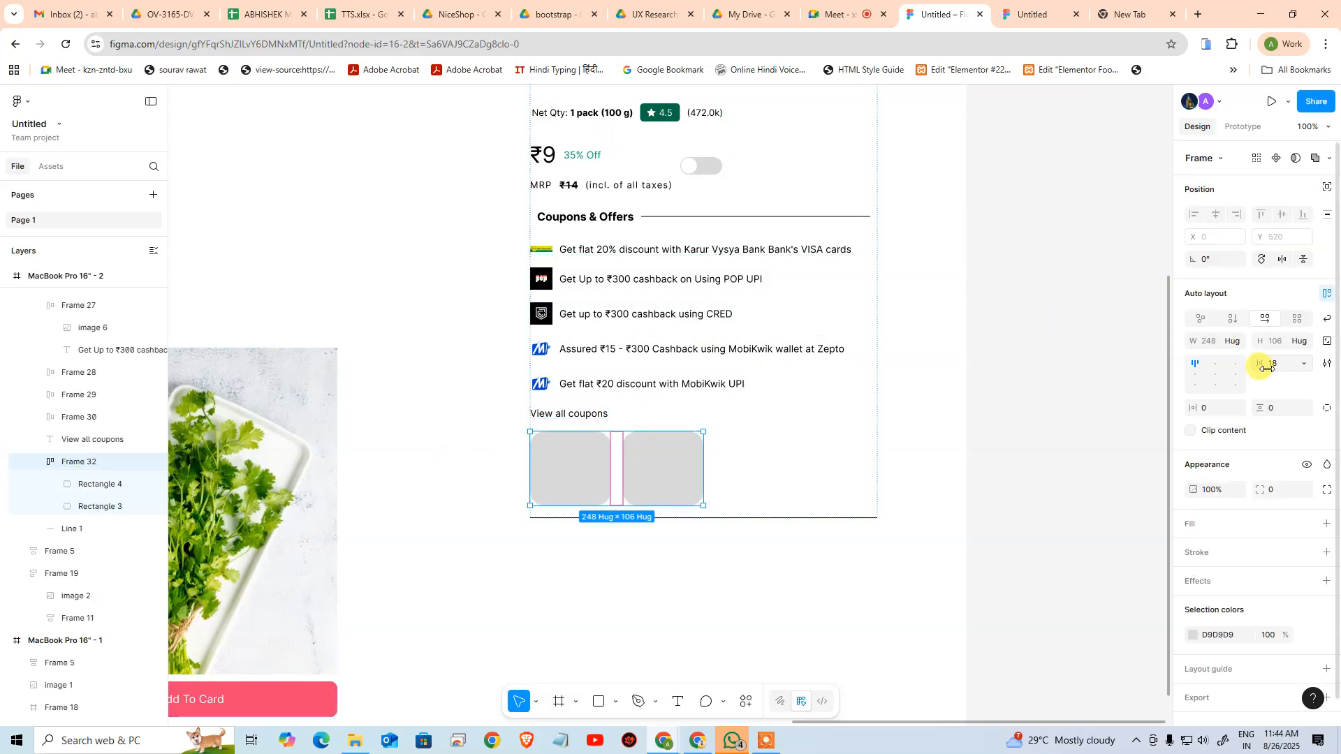
pyautogui.click(1237, 343)
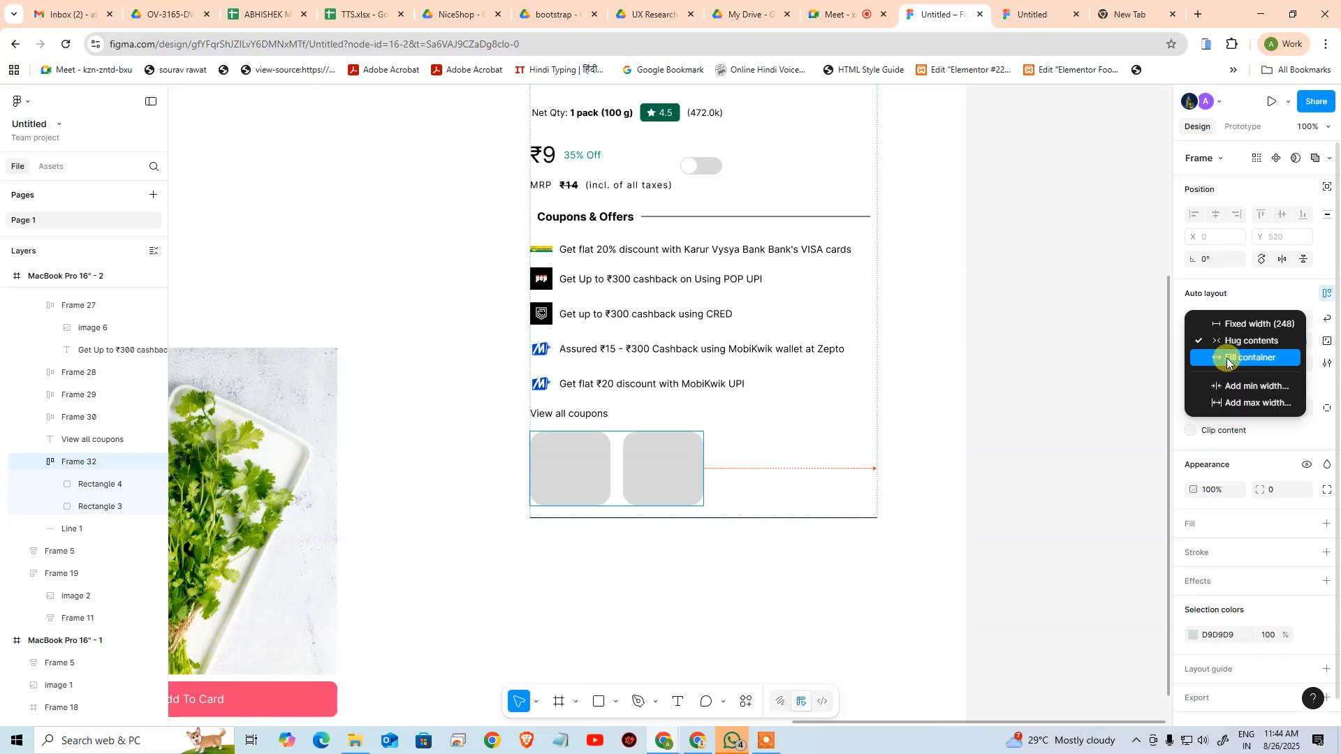
pyautogui.click(1228, 362)
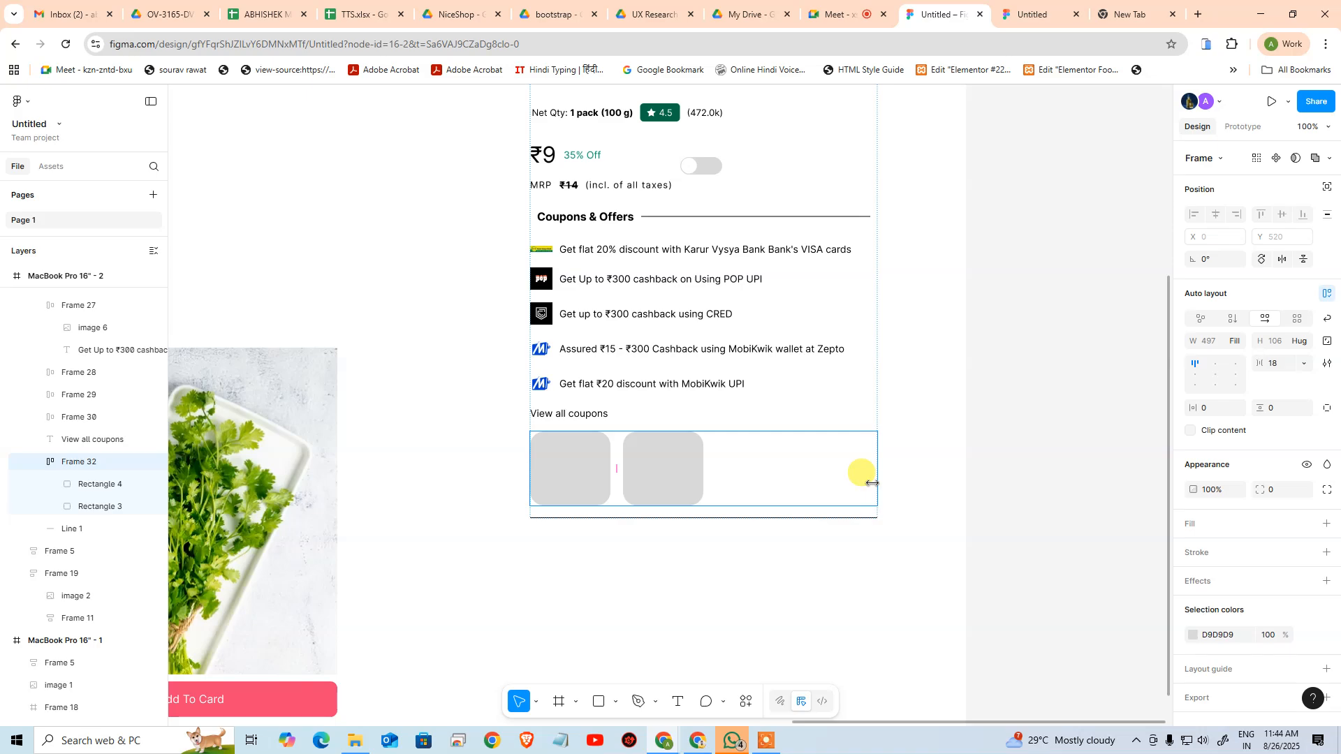
pyautogui.click(654, 482)
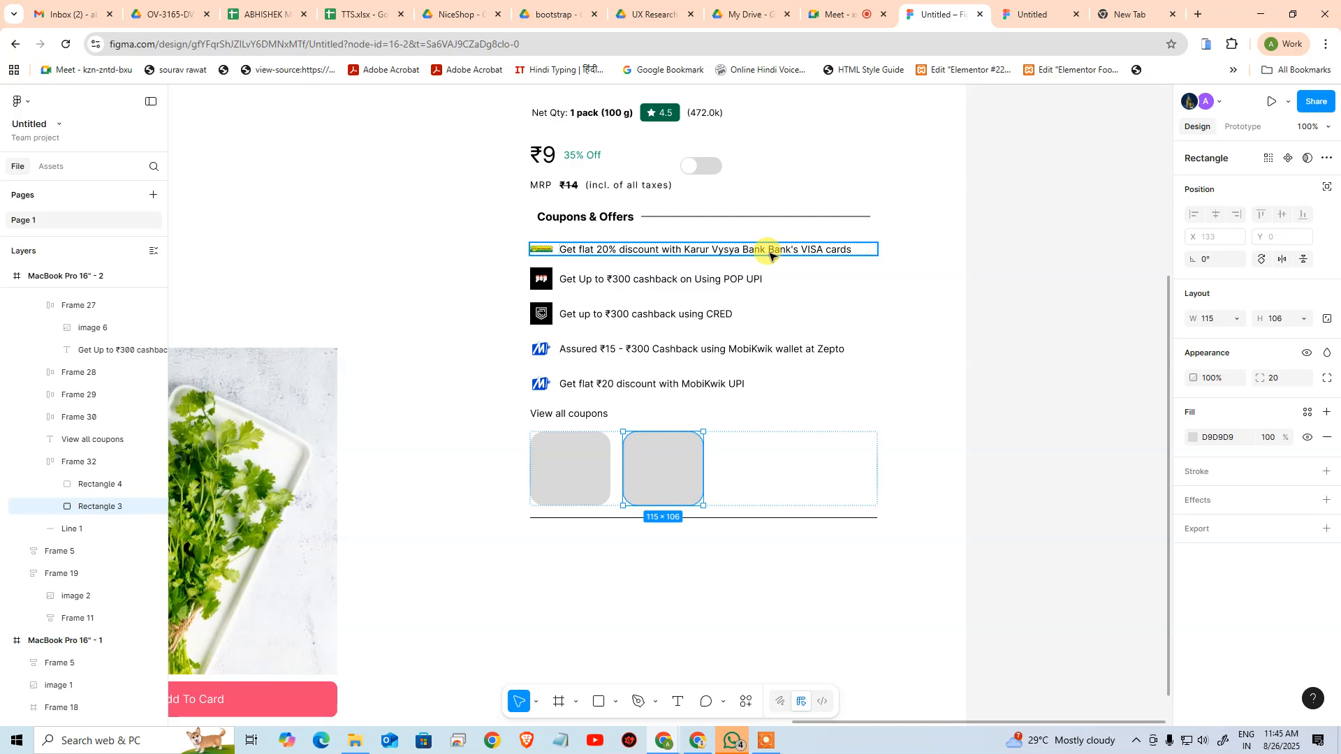
pyautogui.click(781, 659)
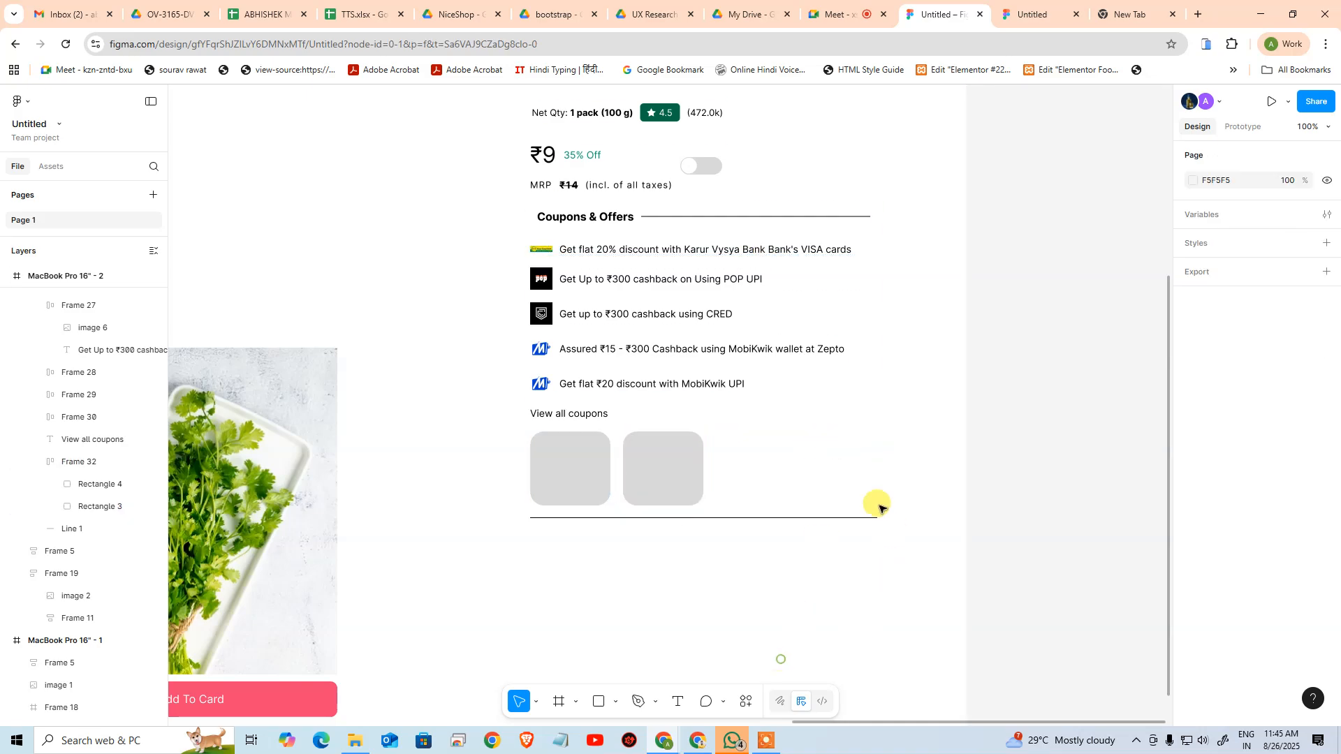
# Reorder the card's layers so the divider line sits between View all coupons and the badge row
pyautogui.moveTo(834, 337); pyautogui.dragTo(894, 484)
pyautogui.scroll(-5, 895, 483)
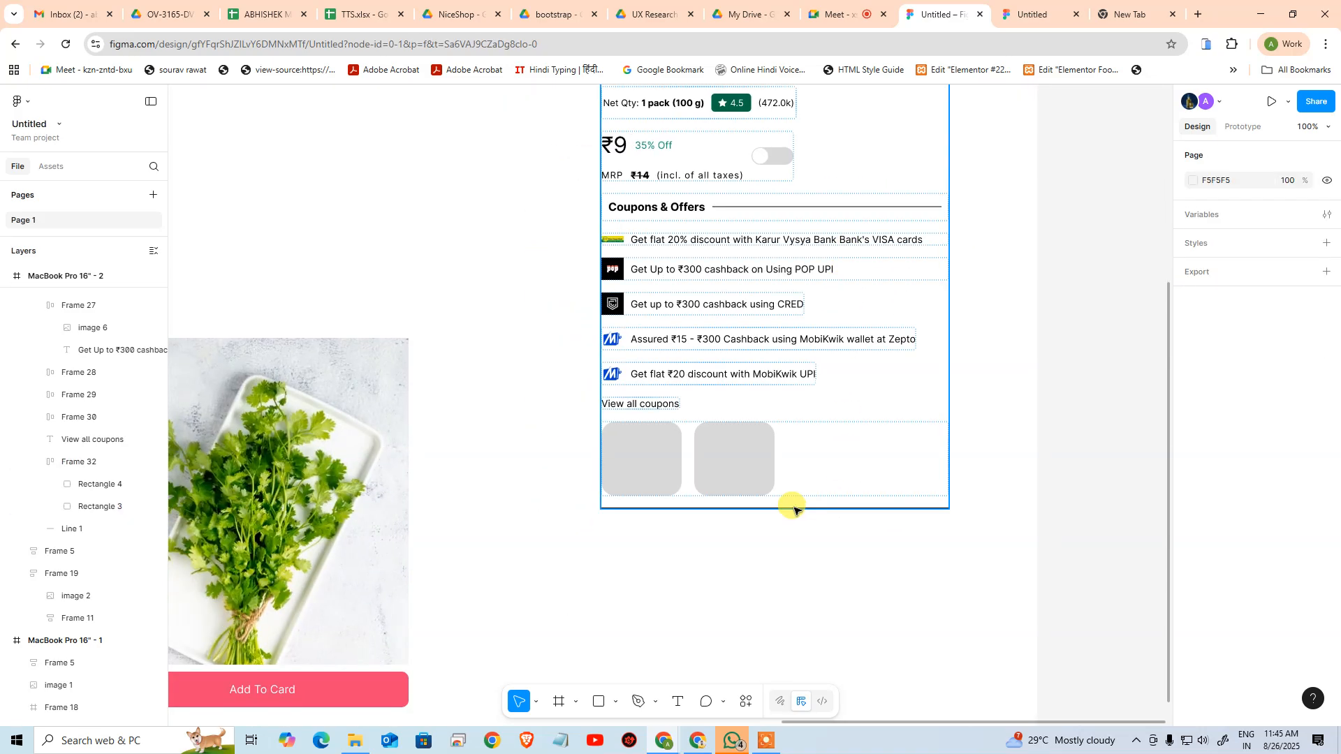
pyautogui.click(739, 467)
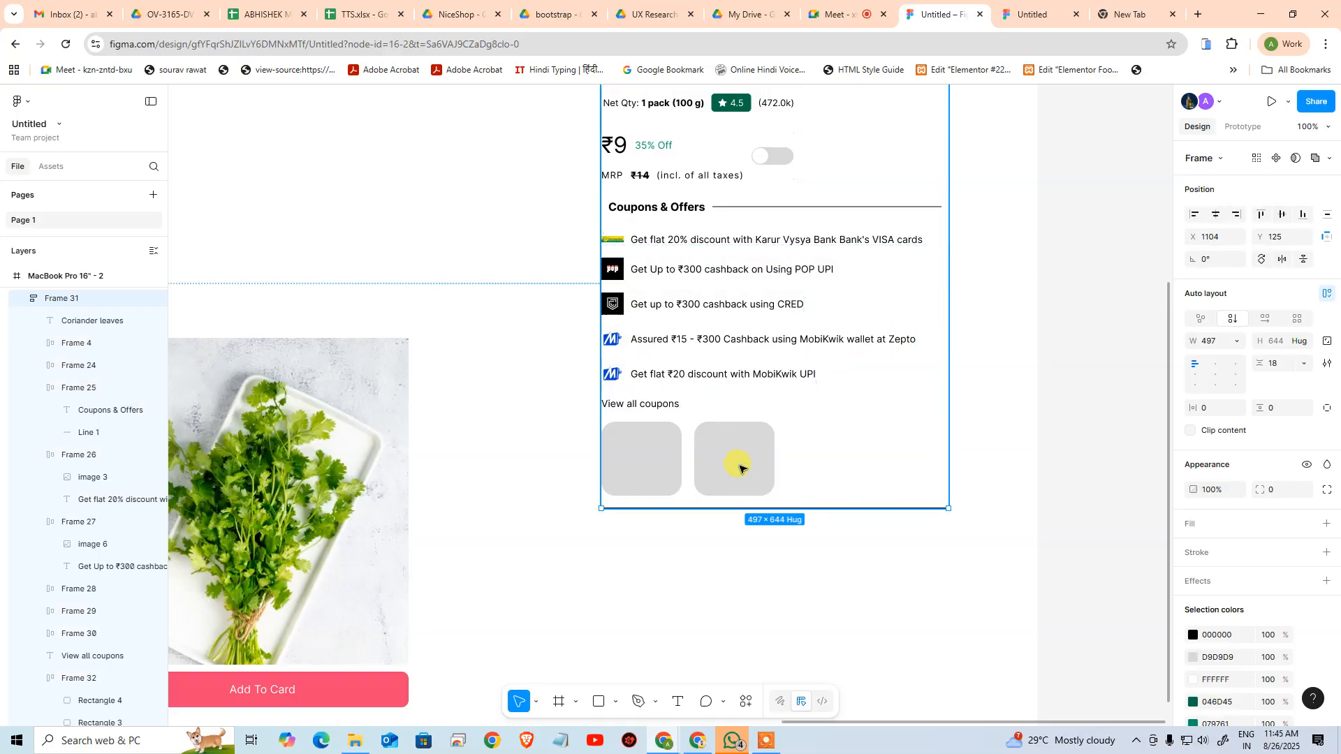
pyautogui.click(653, 449)
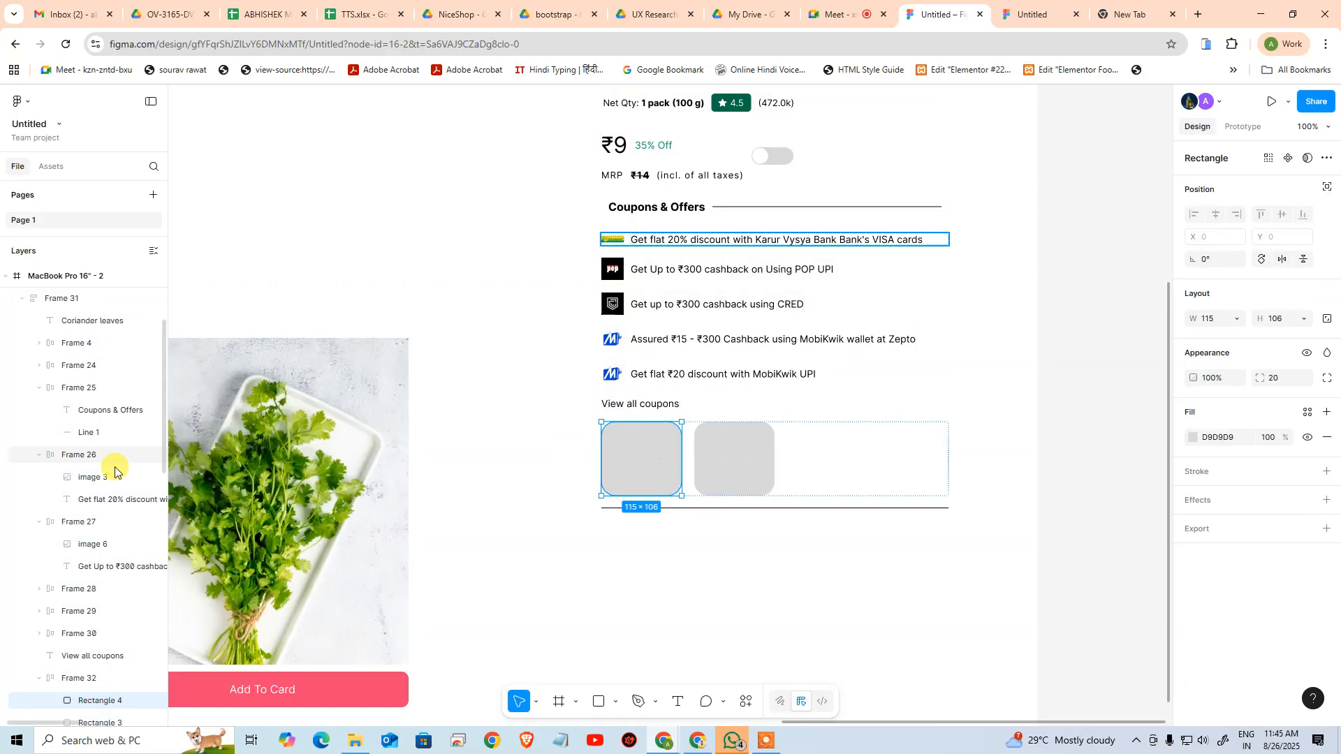
pyautogui.scroll(-4, 84, 596)
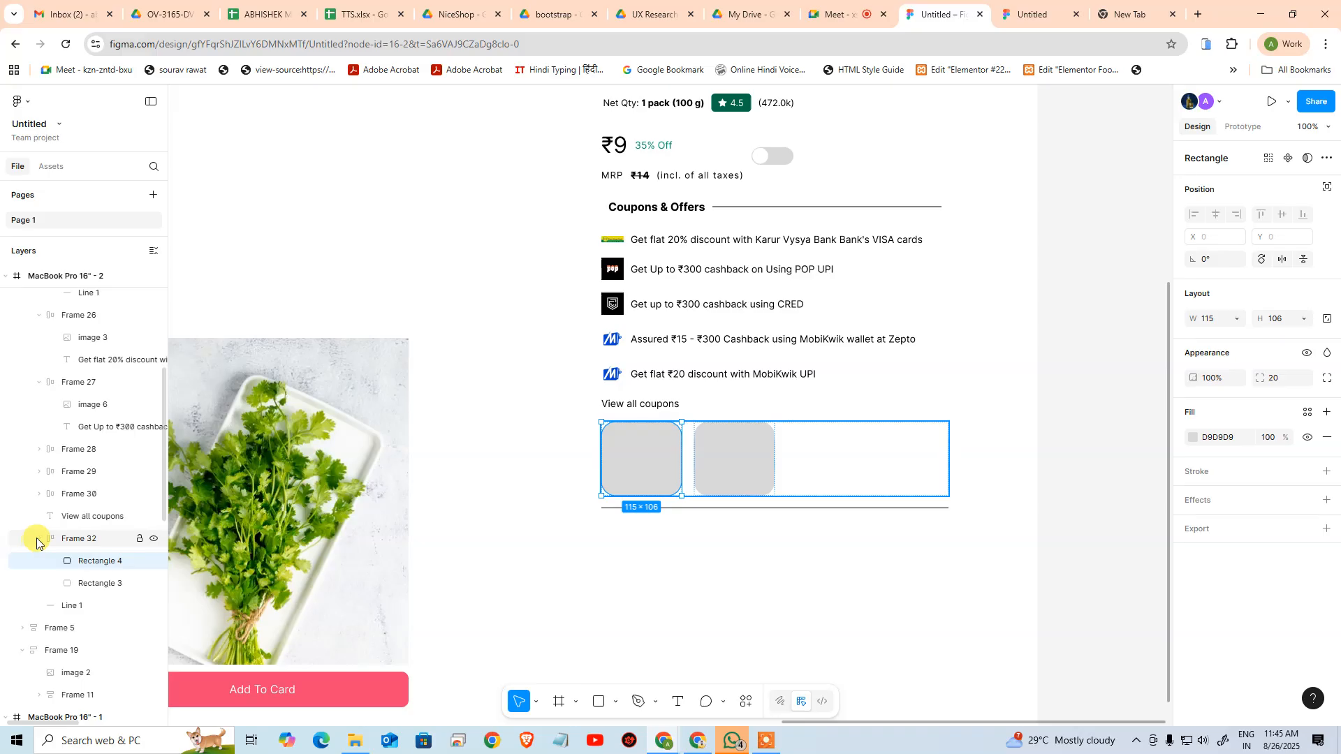
pyautogui.click(39, 539)
pyautogui.moveTo(69, 559); pyautogui.dragTo(35, 528)
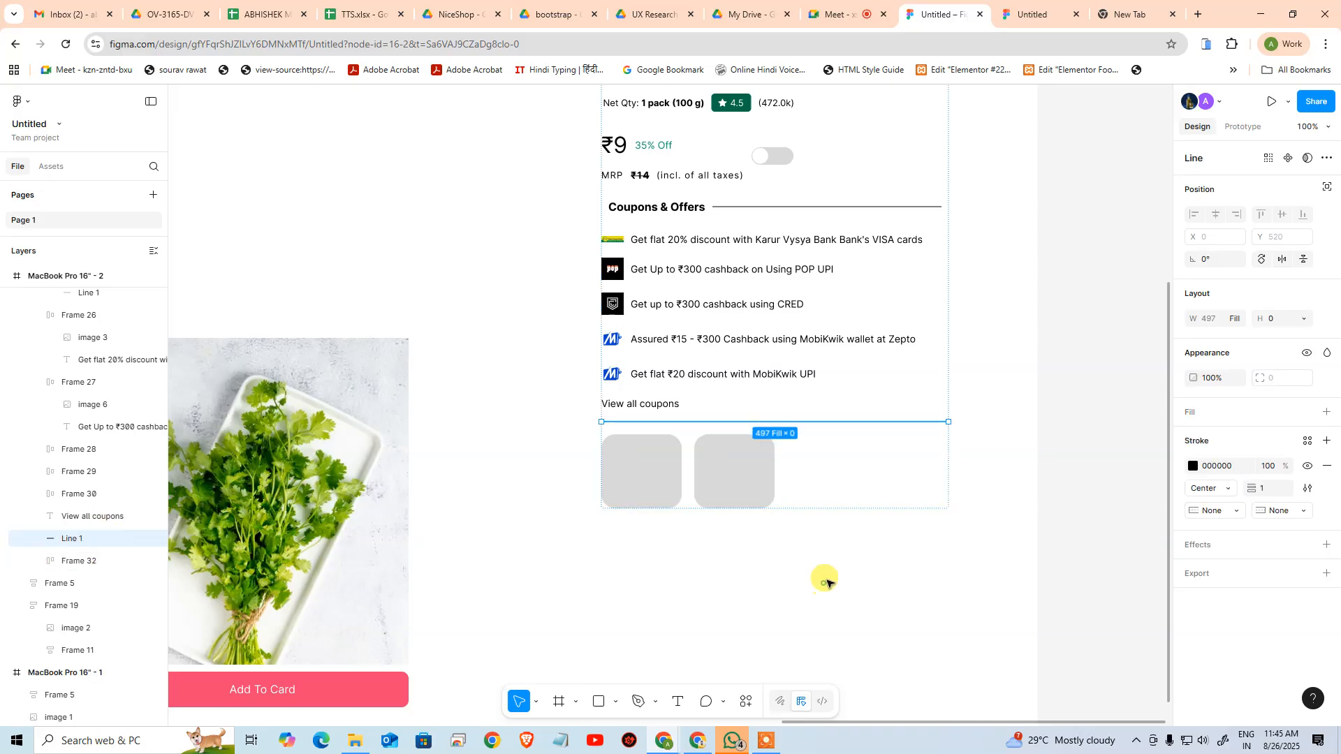
pyautogui.click(891, 593)
# Narrow the whole card to about 332 px wide to test its wrapping, and undo the resize
pyautogui.scroll(2, 845, 336)
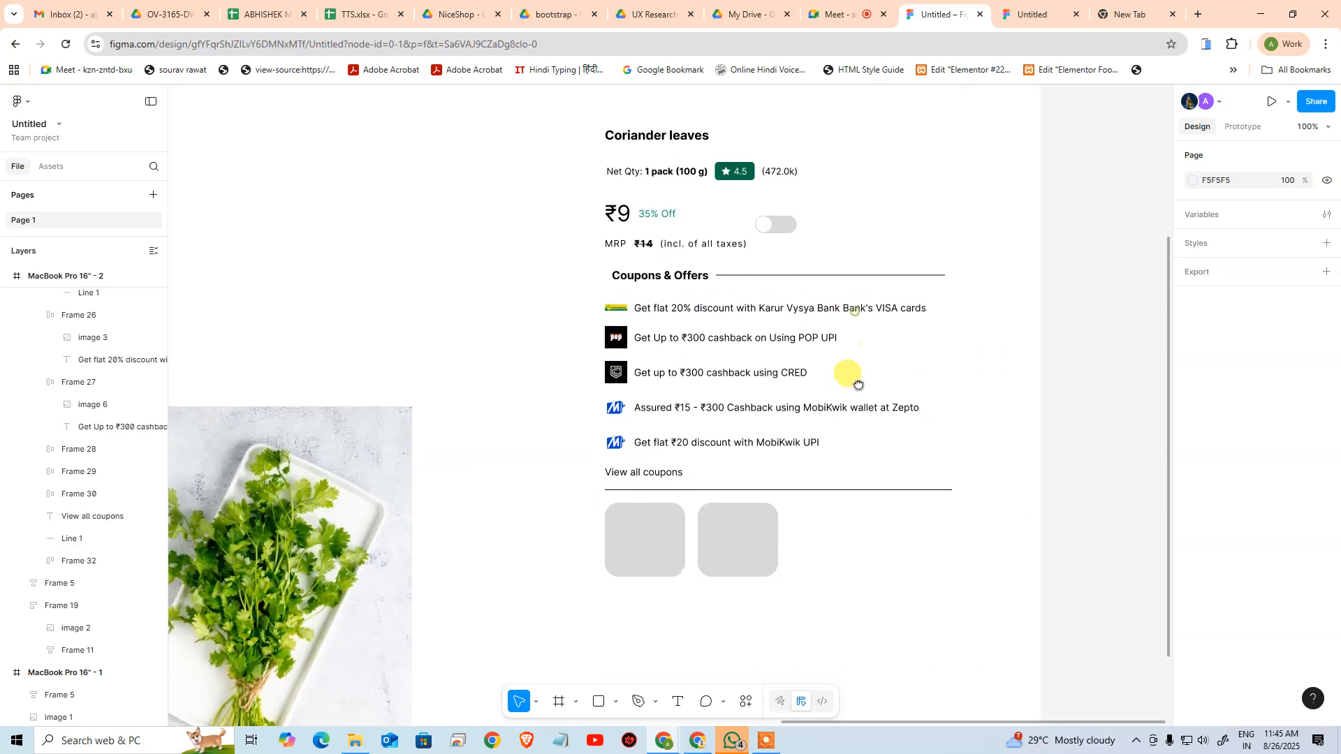
pyautogui.click(771, 299)
pyautogui.moveTo(953, 312); pyautogui.dragTo(836, 315)
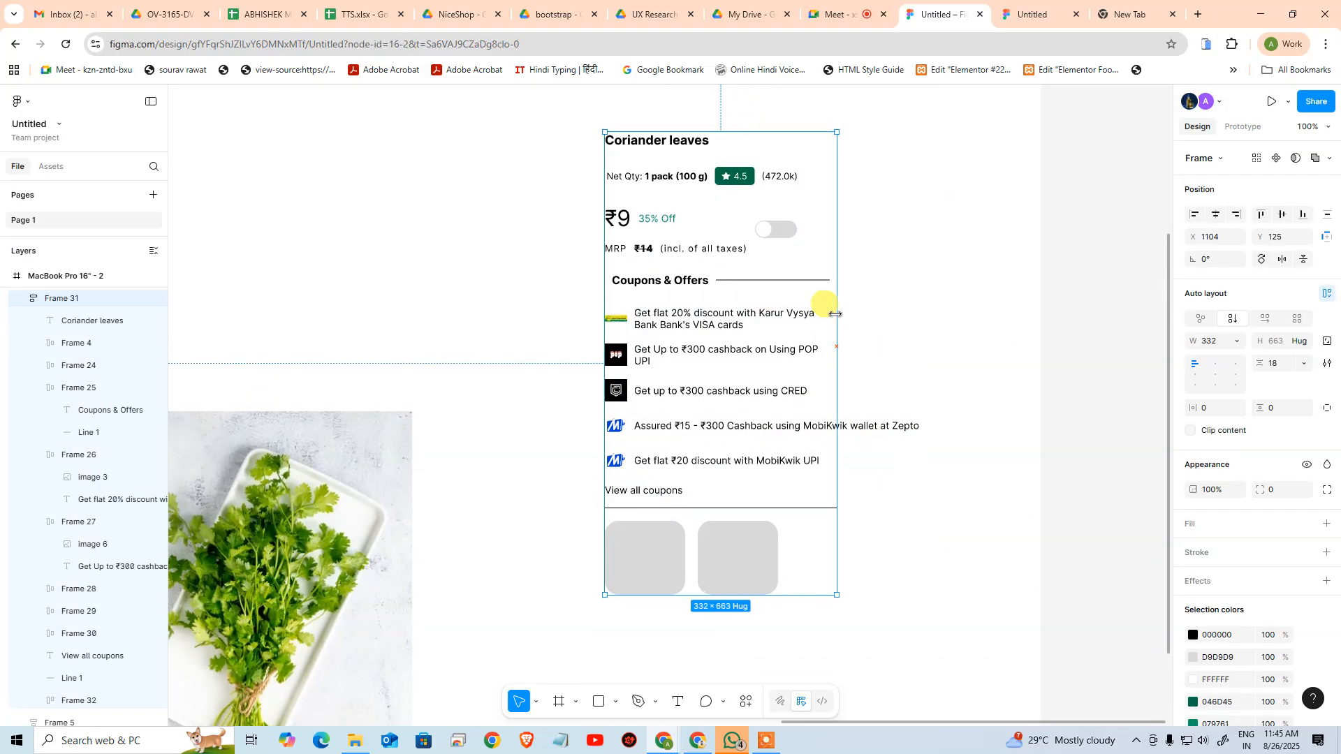
pyautogui.hotkey('ctrl', 'z')
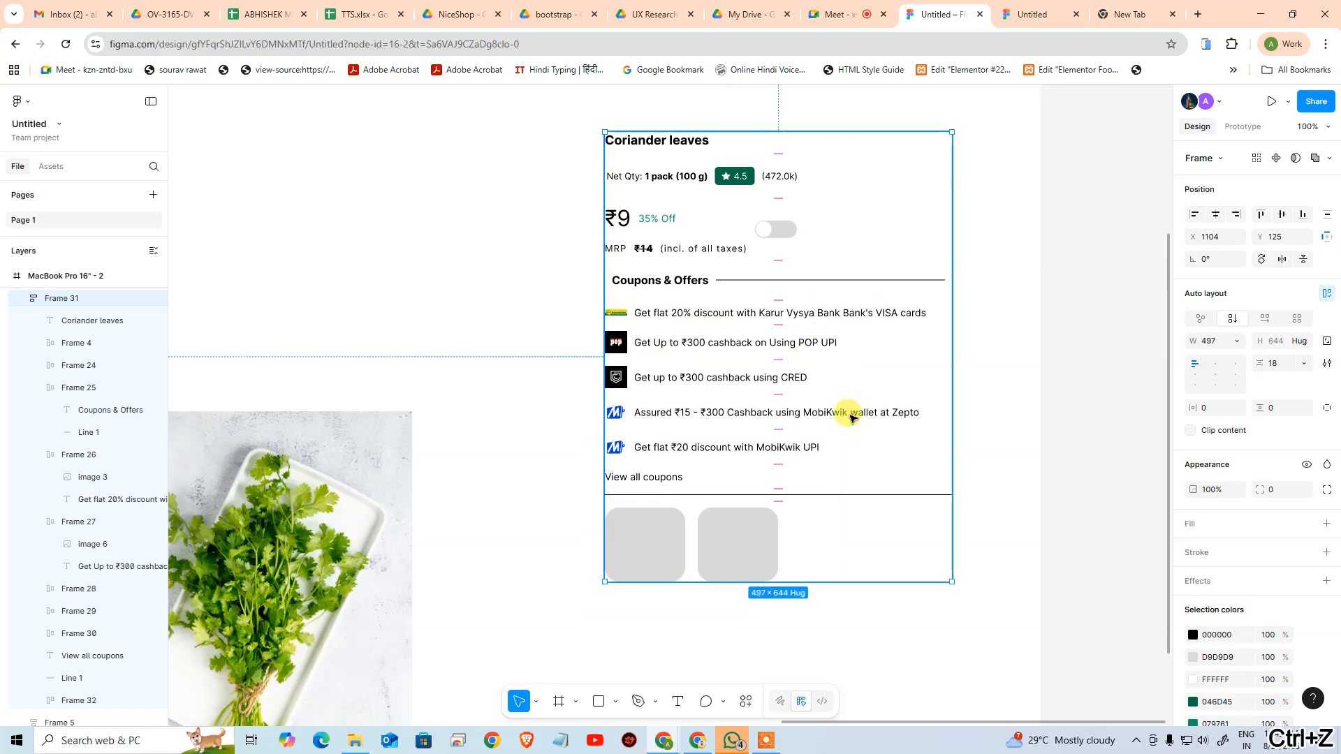
# Set the CRED, ₹15 - ₹300 MobiKwik cashback and ₹20 MobiKwik discount offer rows to Fill container width
pyautogui.doubleClick(839, 413)
pyautogui.click(790, 378)
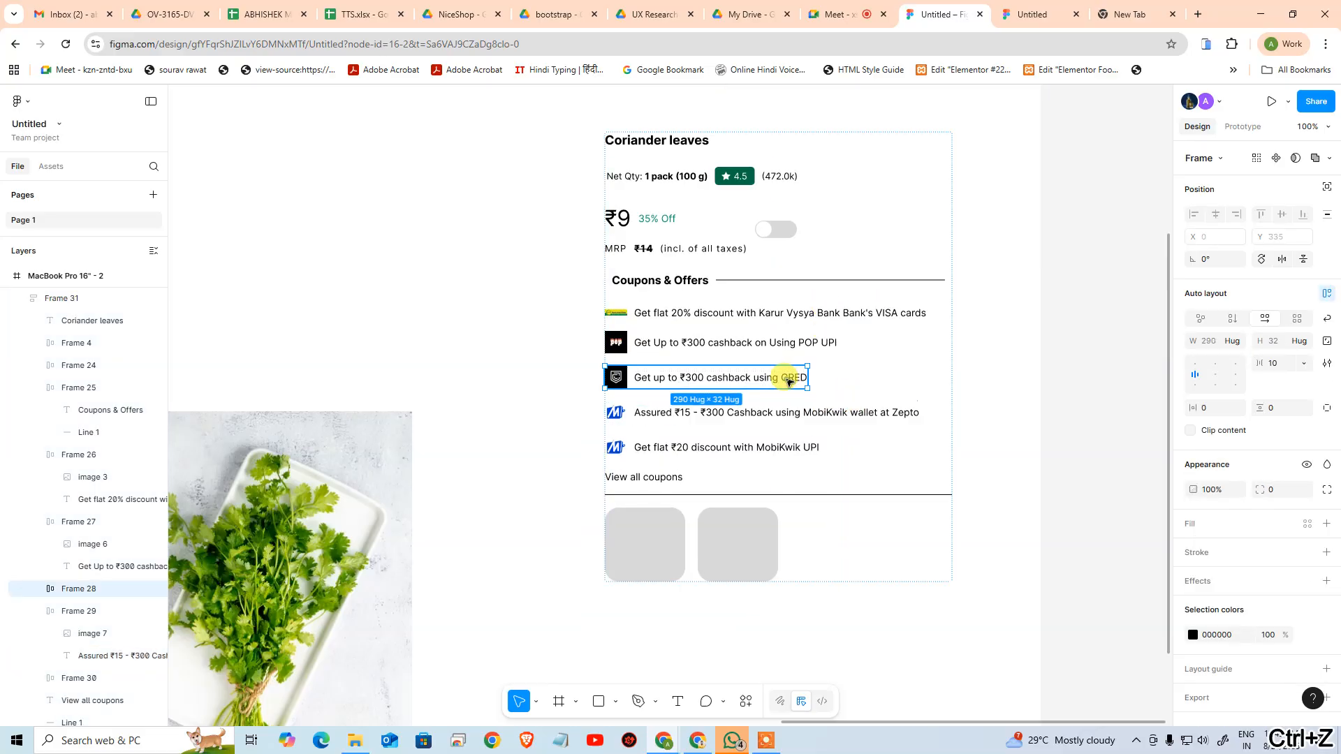
pyautogui.click(1232, 341)
pyautogui.click(1237, 354)
pyautogui.click(898, 408)
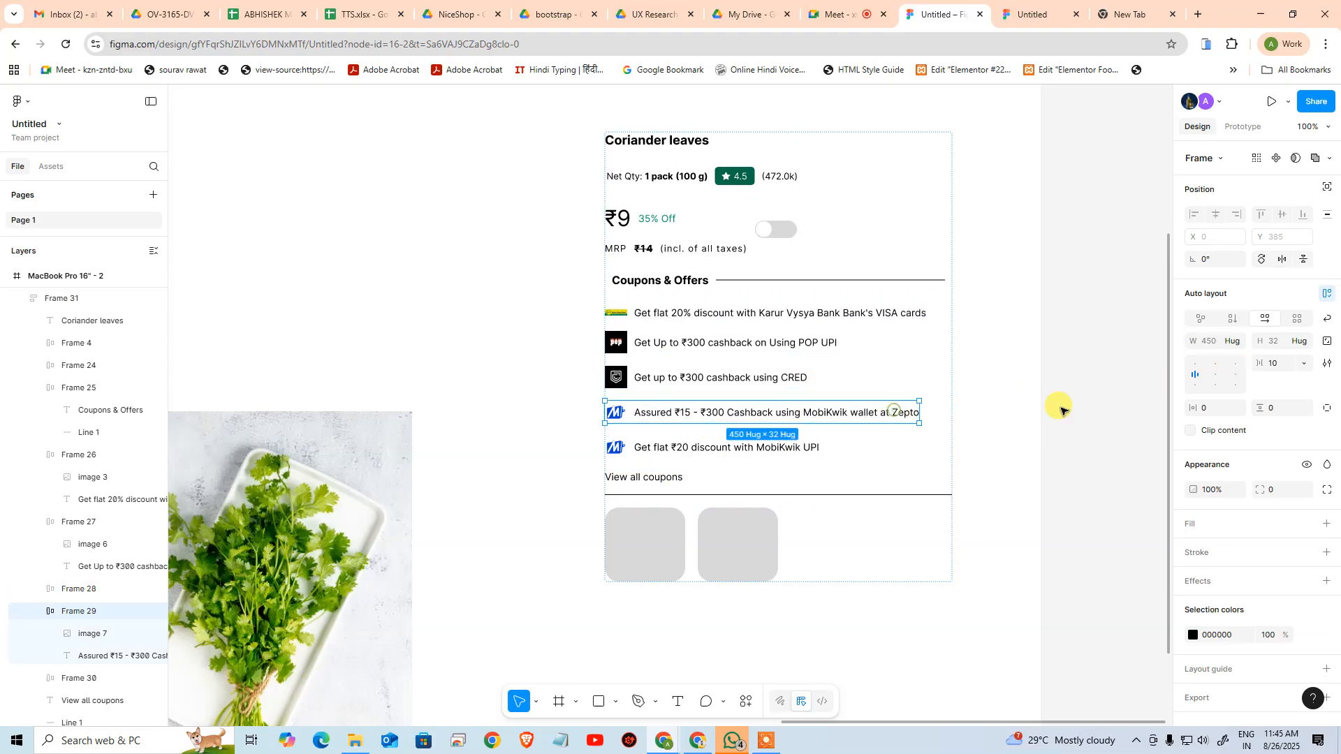
pyautogui.click(1234, 343)
pyautogui.click(1235, 359)
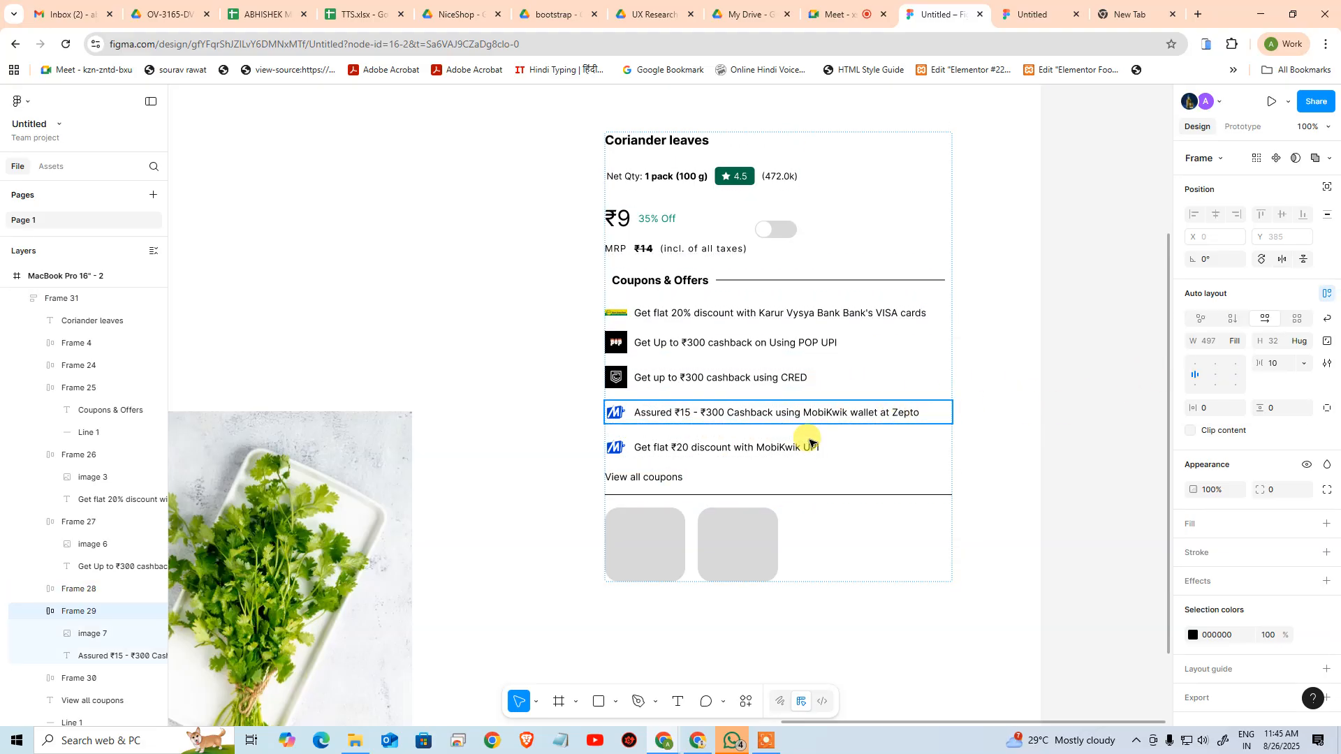
pyautogui.click(810, 447)
pyautogui.click(1235, 342)
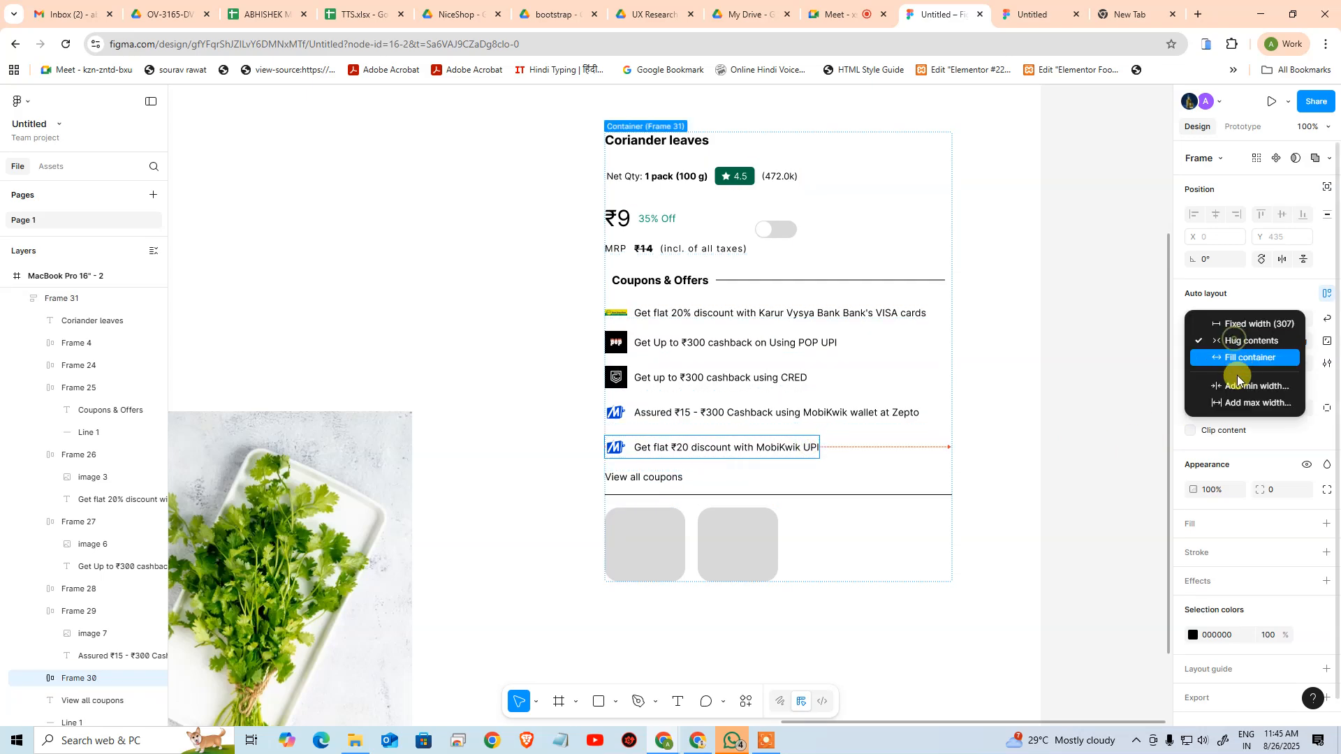
pyautogui.click(1238, 361)
# Set the View all coupons text's width to Fill container
pyautogui.click(683, 479)
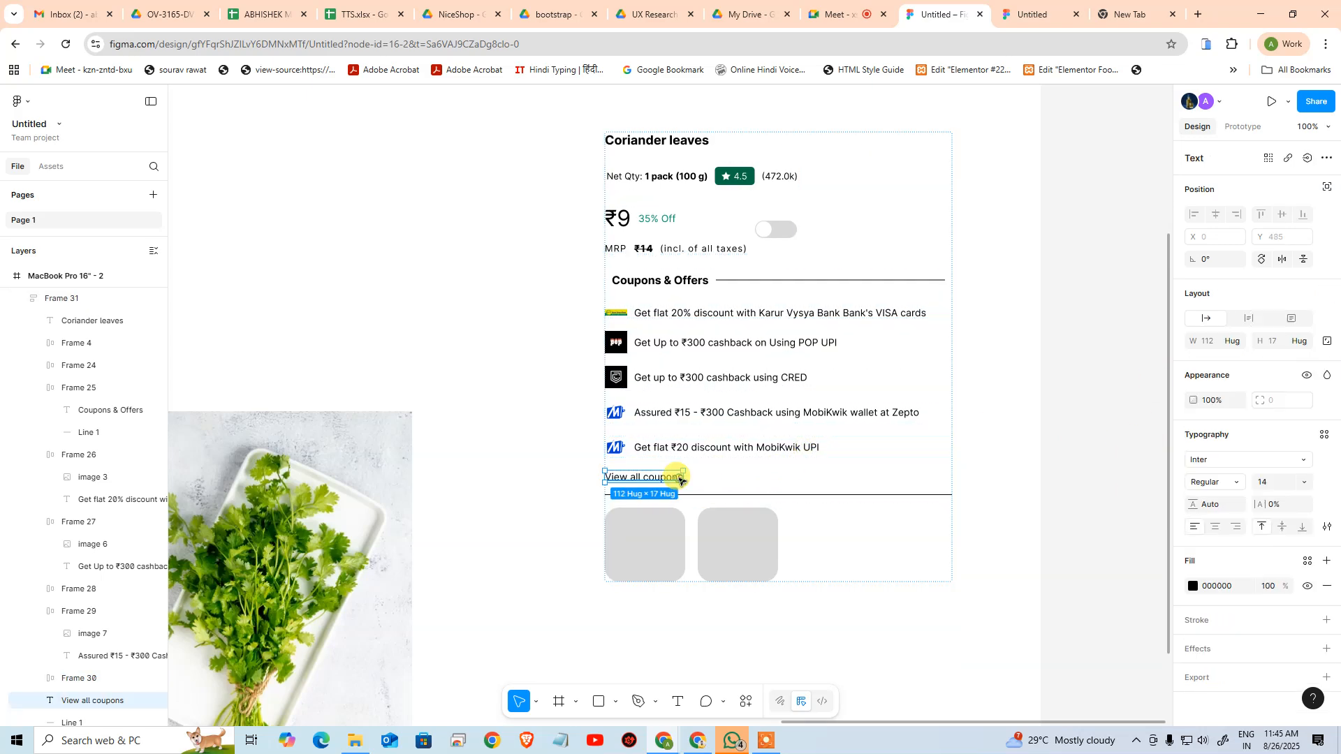
pyautogui.click(1245, 350)
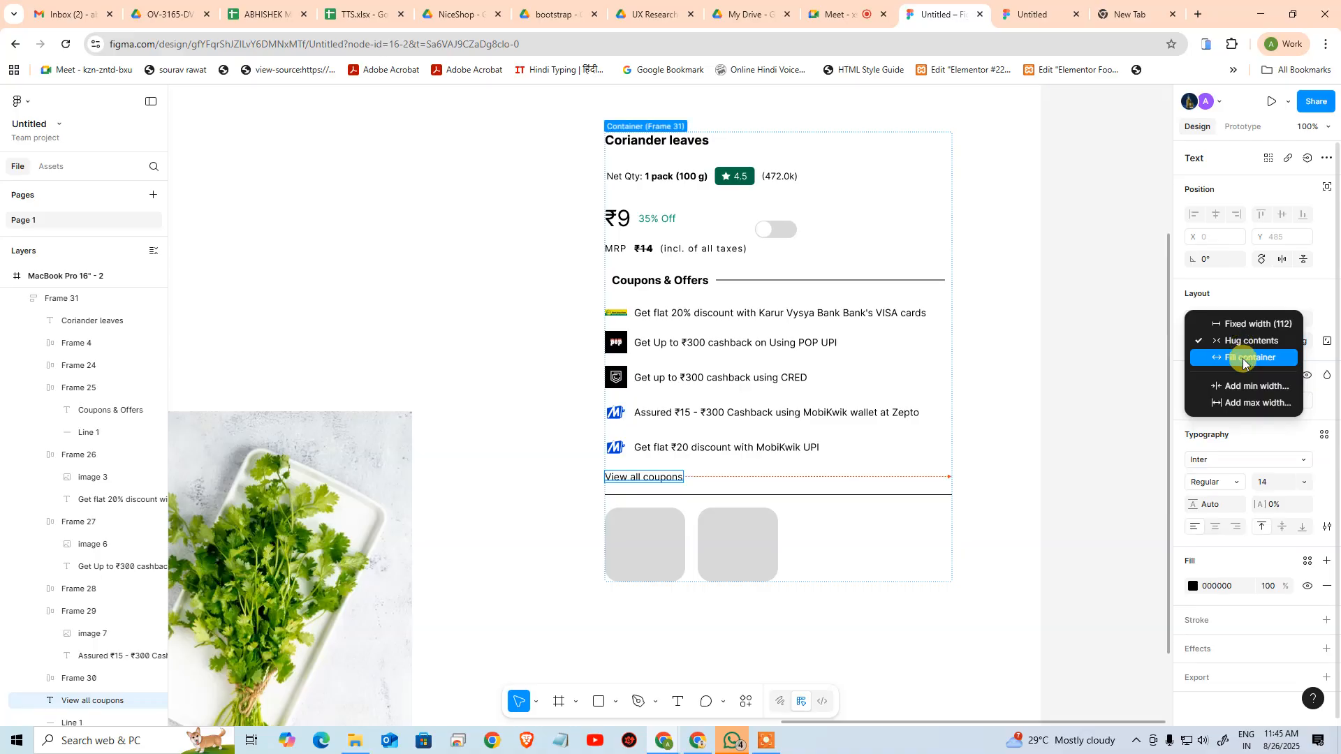
pyautogui.click(1247, 358)
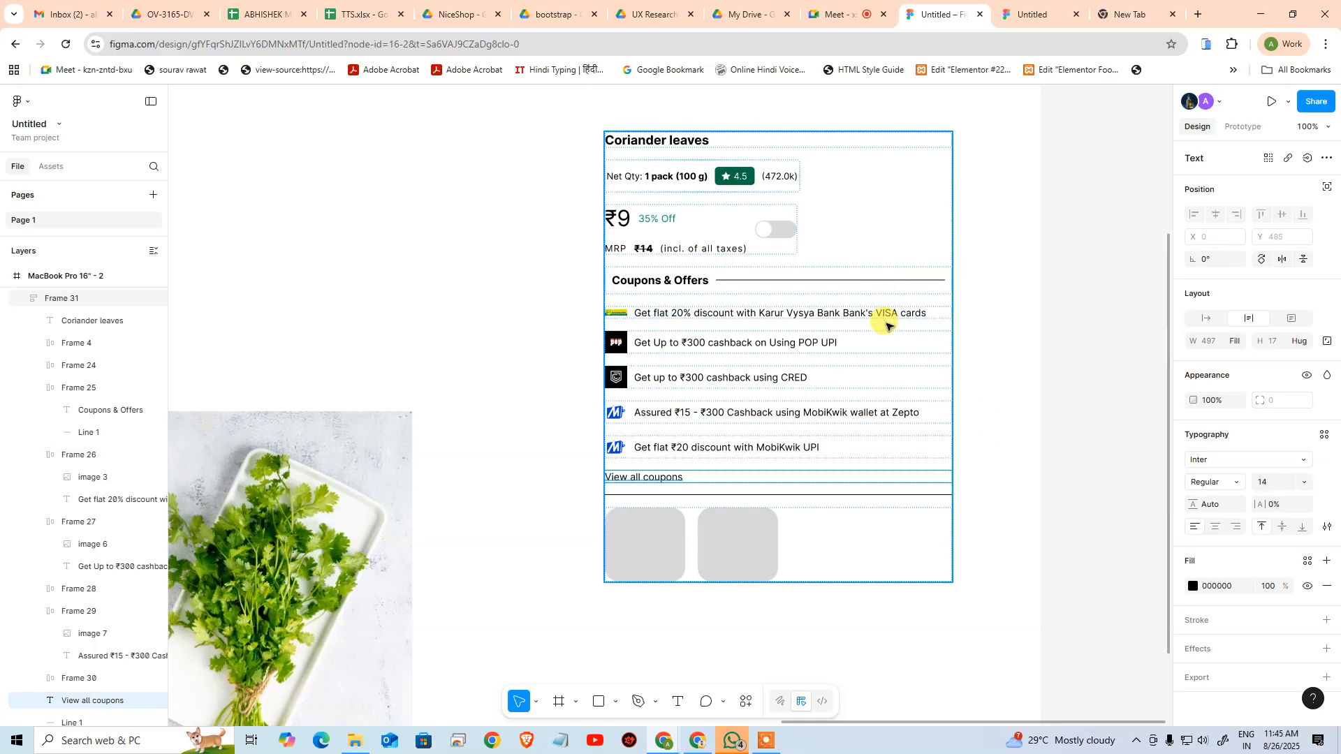
# Set the ₹9 price row's width to Fill container and align its contents to the middle left
pyautogui.click(710, 220)
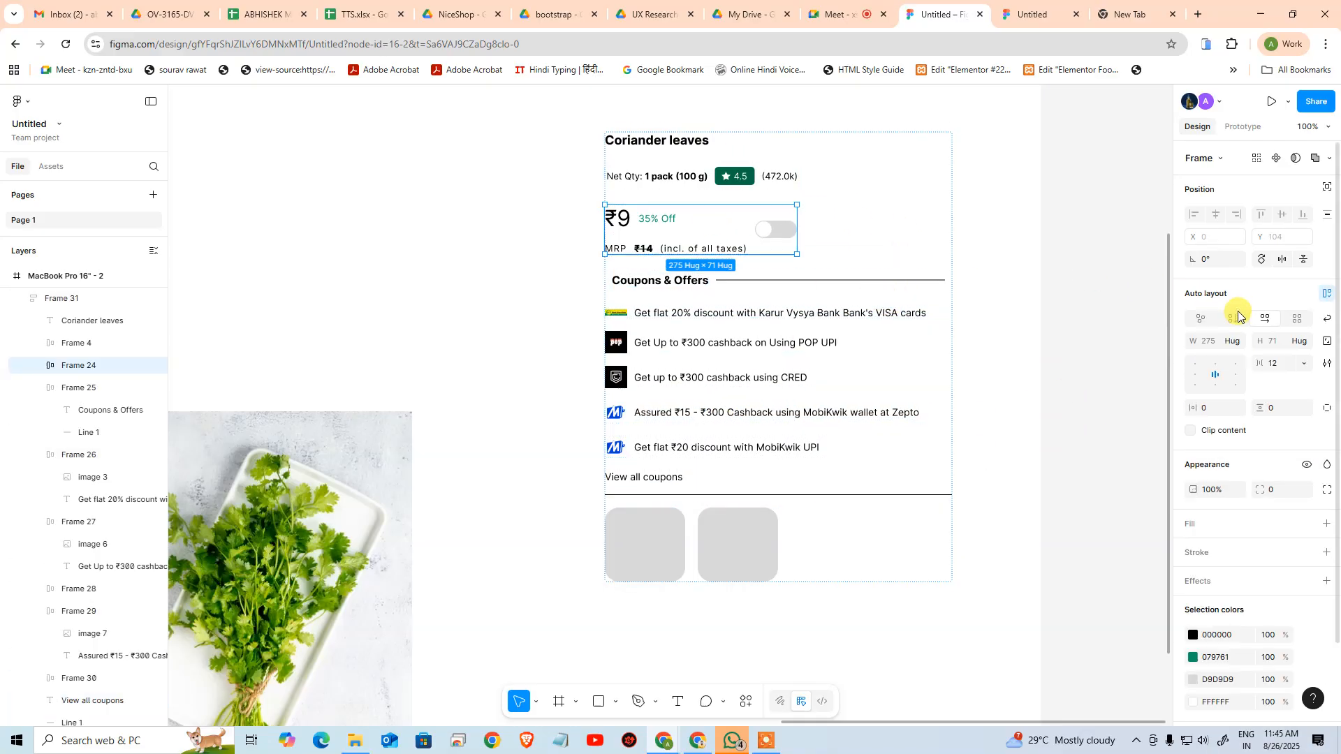
pyautogui.click(1233, 342)
pyautogui.click(1237, 361)
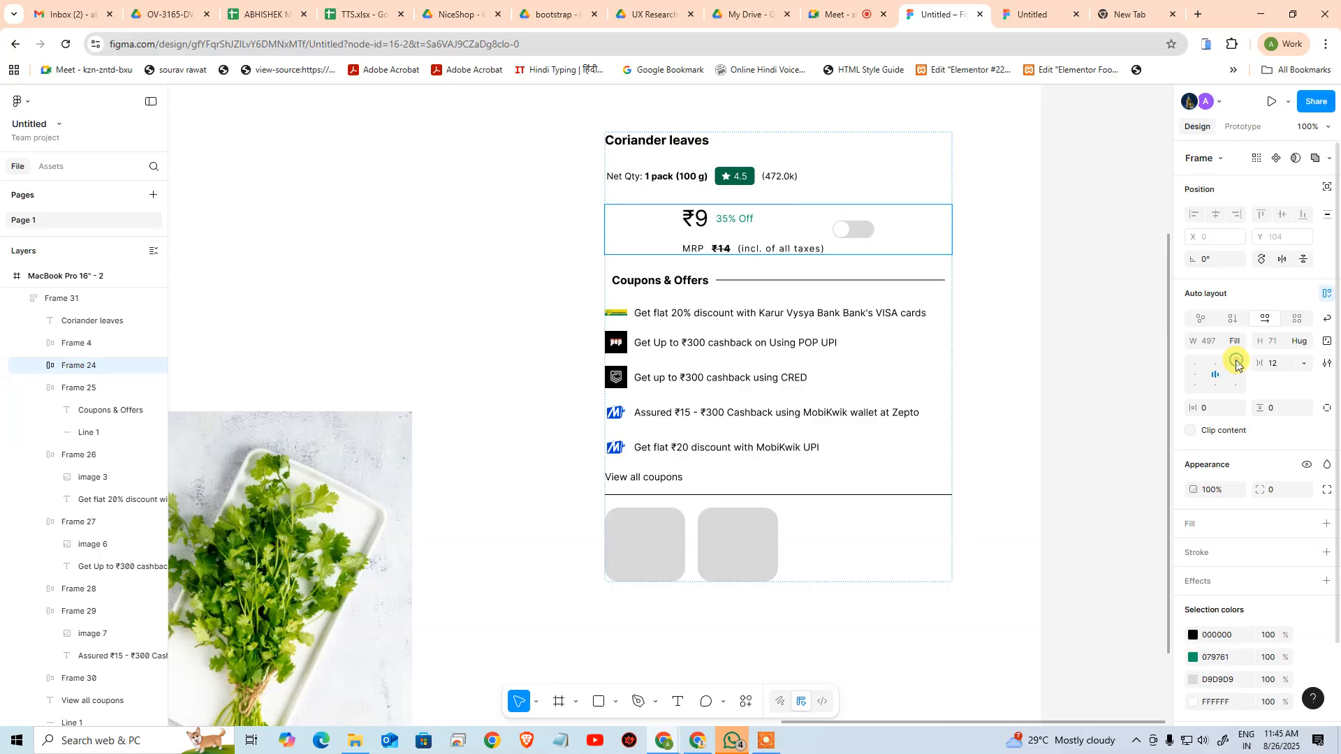
pyautogui.click(1197, 377)
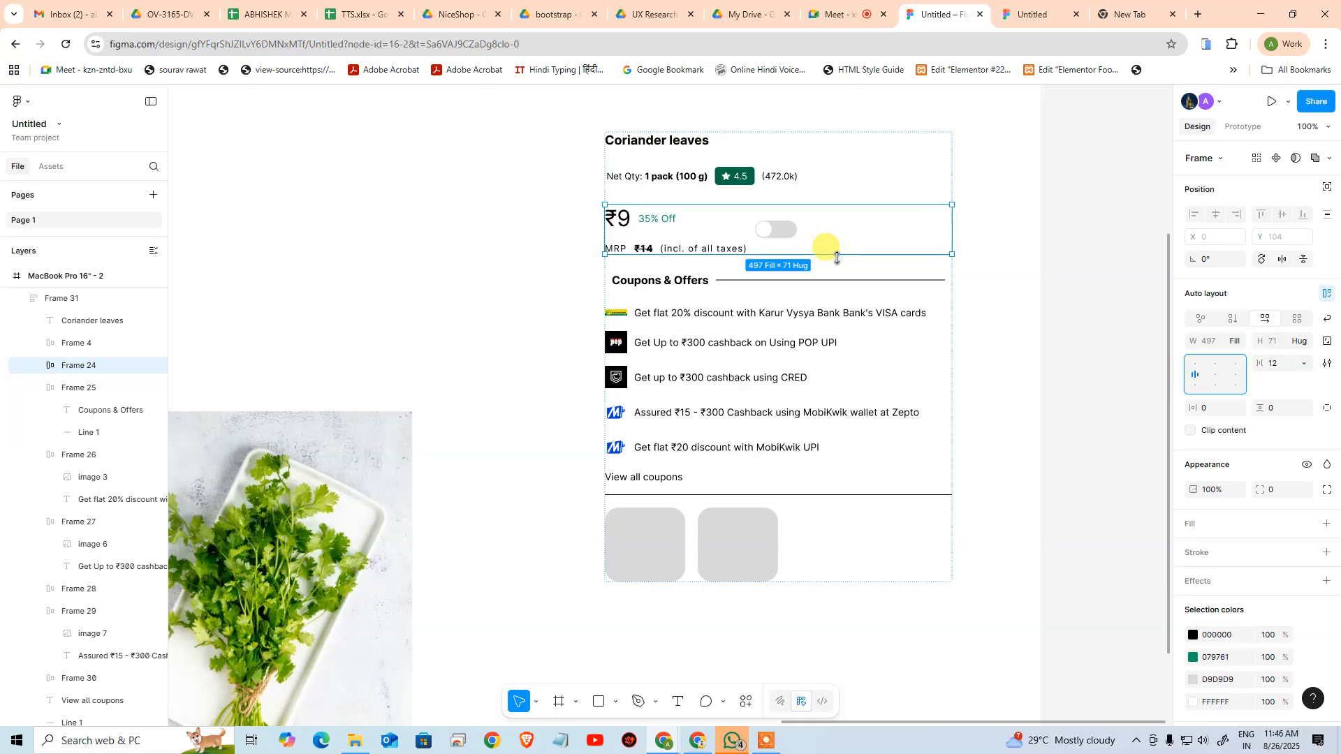
# Try widening the price row's horizontal gap to 218 to push the toggle right, and undo it
pyautogui.moveTo(753, 229); pyautogui.dragTo(825, 234)
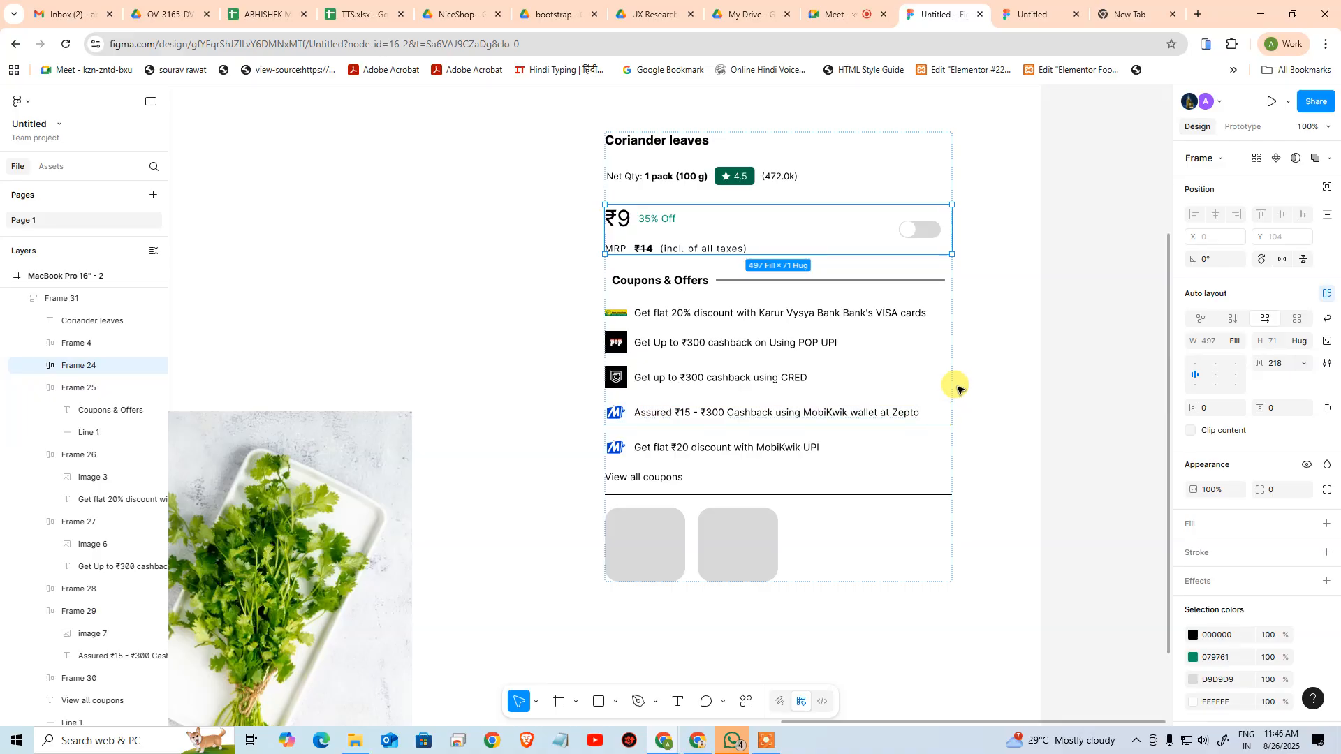
pyautogui.hotkey('ctrl', 'z')
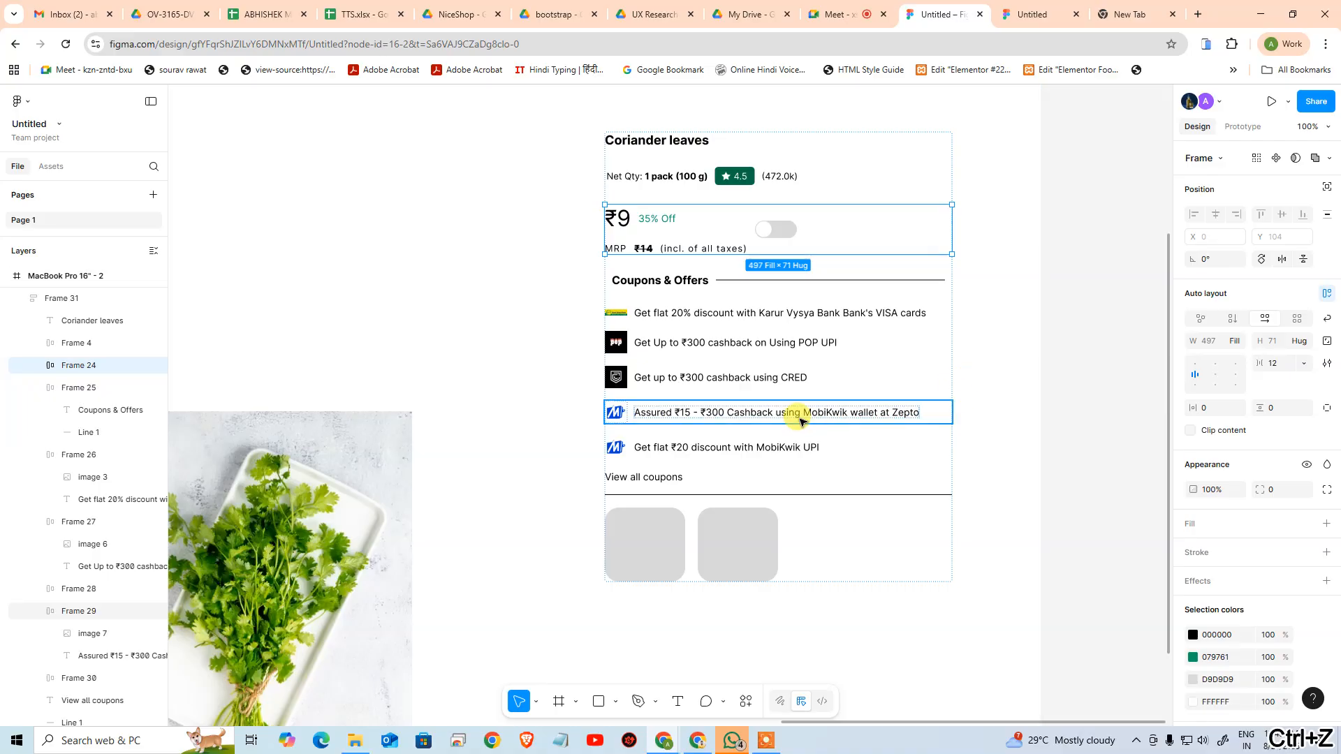
# Set the Net Qty and rating row's width to Fill container and align its contents to the middle left
pyautogui.click(729, 175)
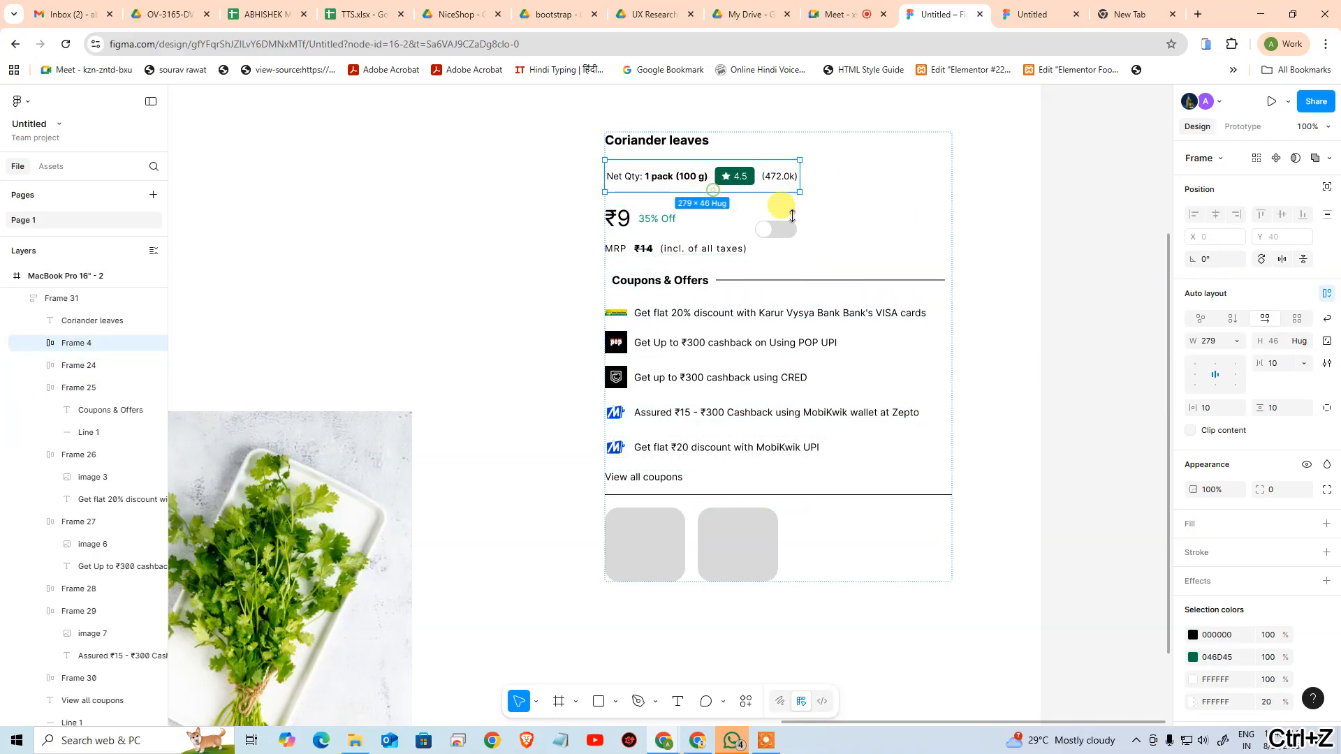
pyautogui.click(1237, 341)
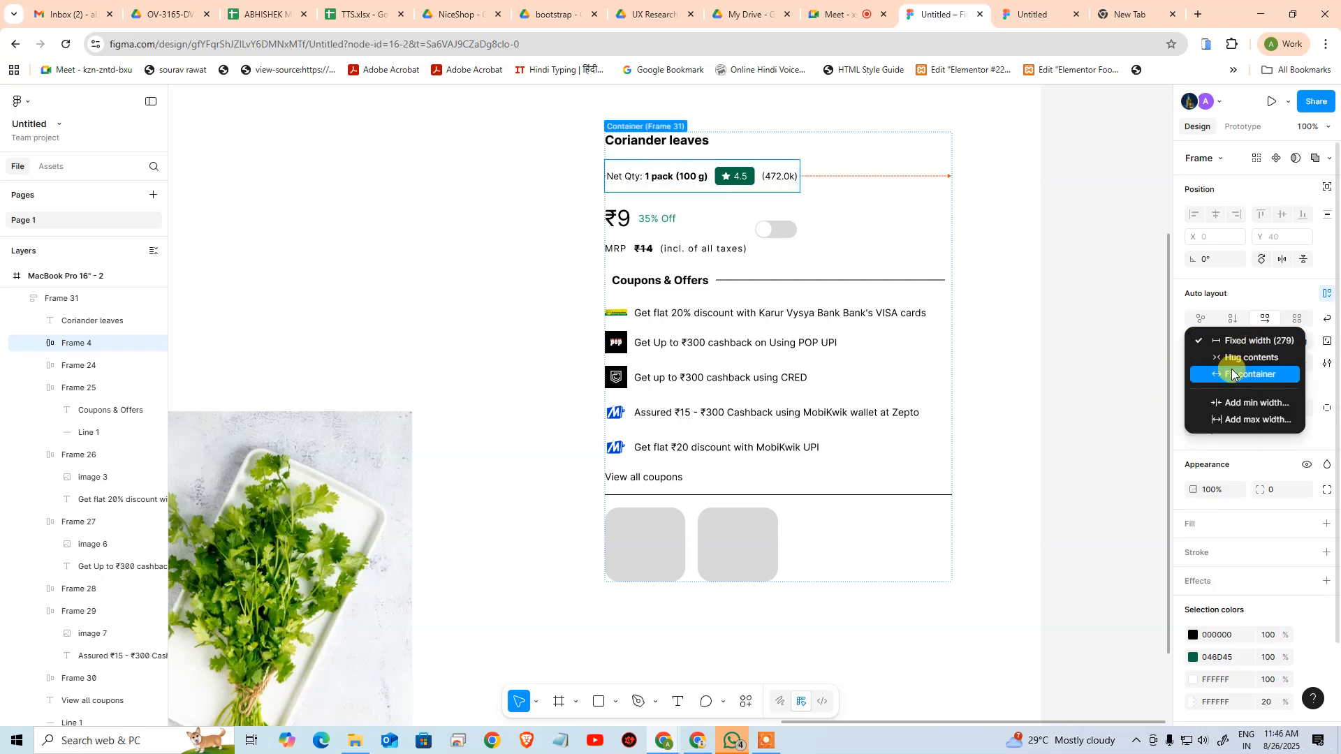
pyautogui.click(1233, 374)
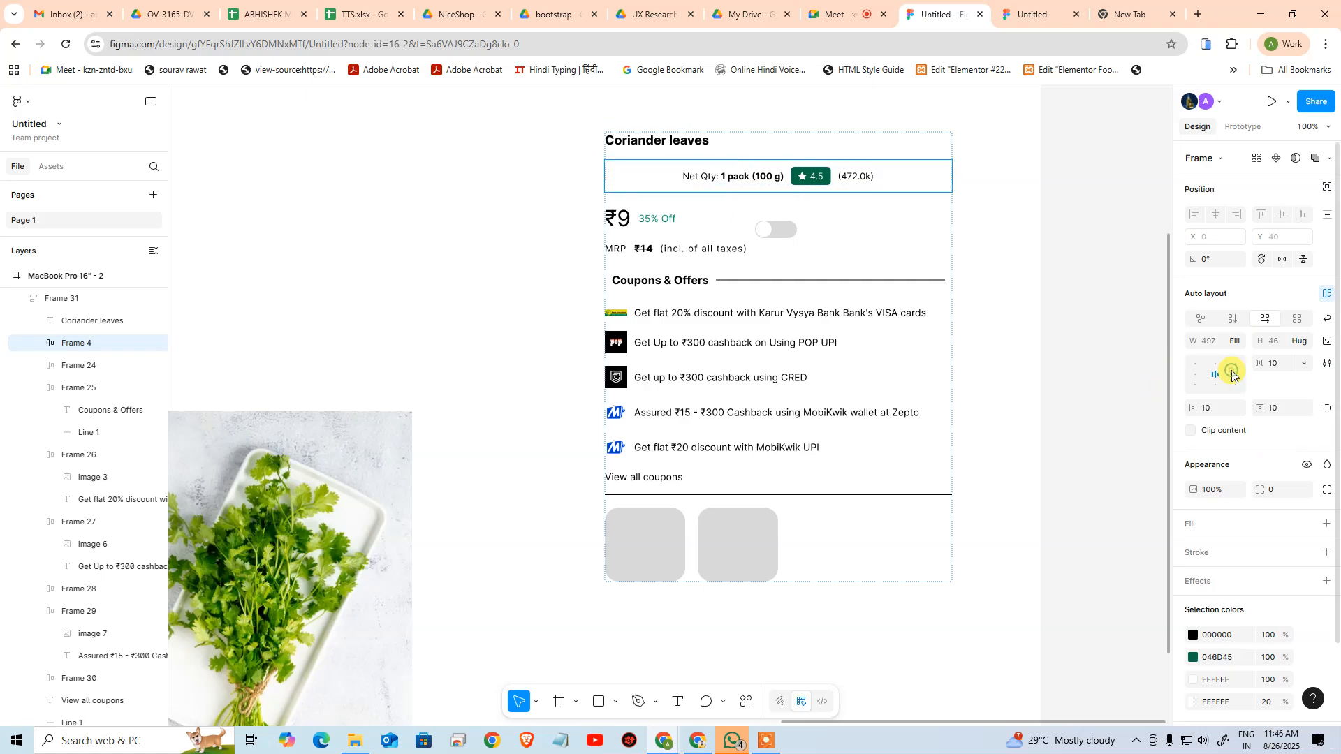
pyautogui.click(1197, 378)
pyautogui.click(692, 140)
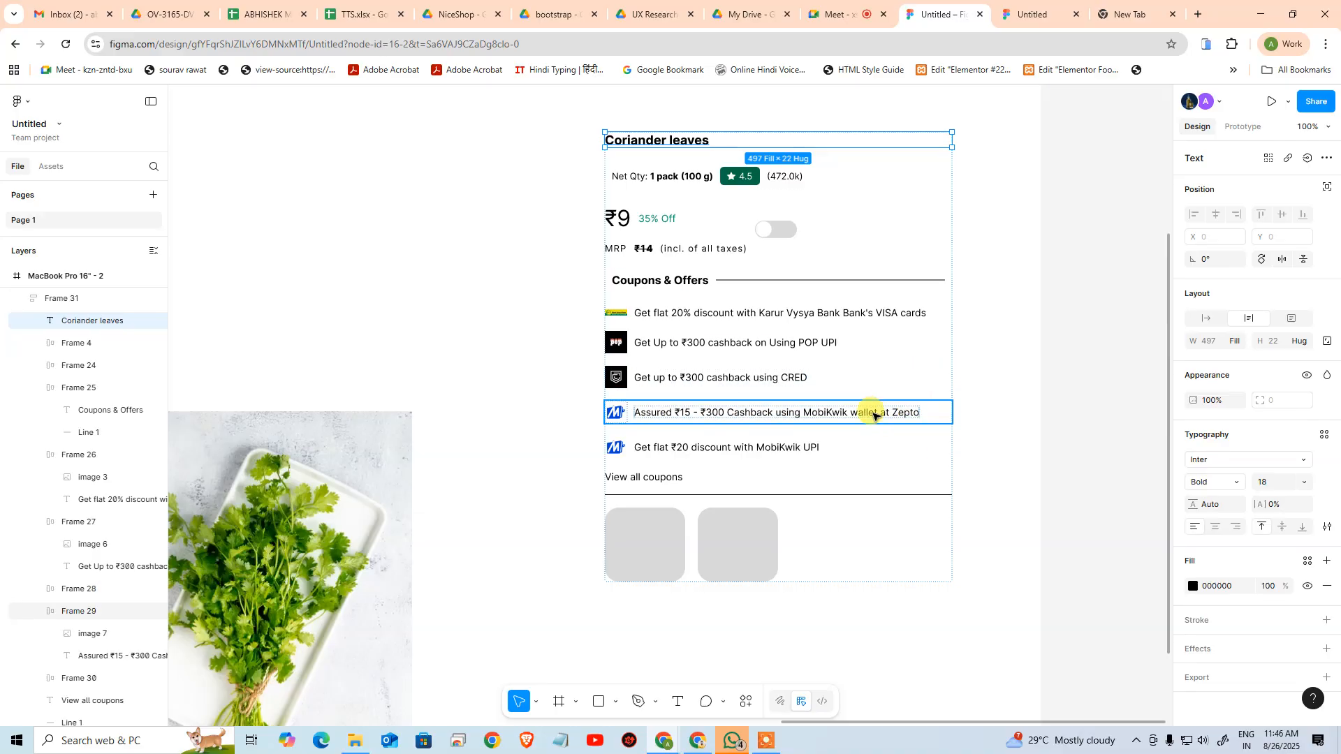
pyautogui.click(999, 418)
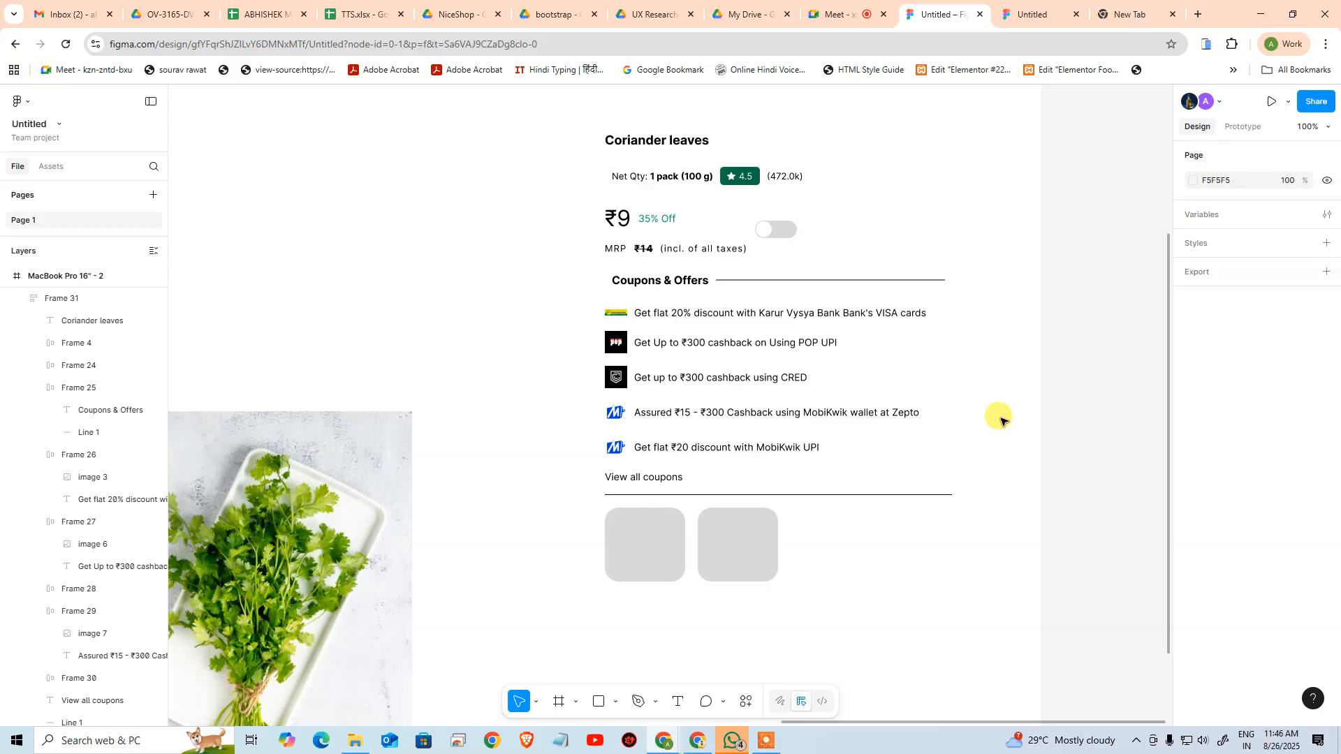
# Try resizing the frame holding the coriander image and Add To Card button, and undo it
pyautogui.moveTo(412, 254); pyautogui.dragTo(773, 193)
pyautogui.click(698, 510)
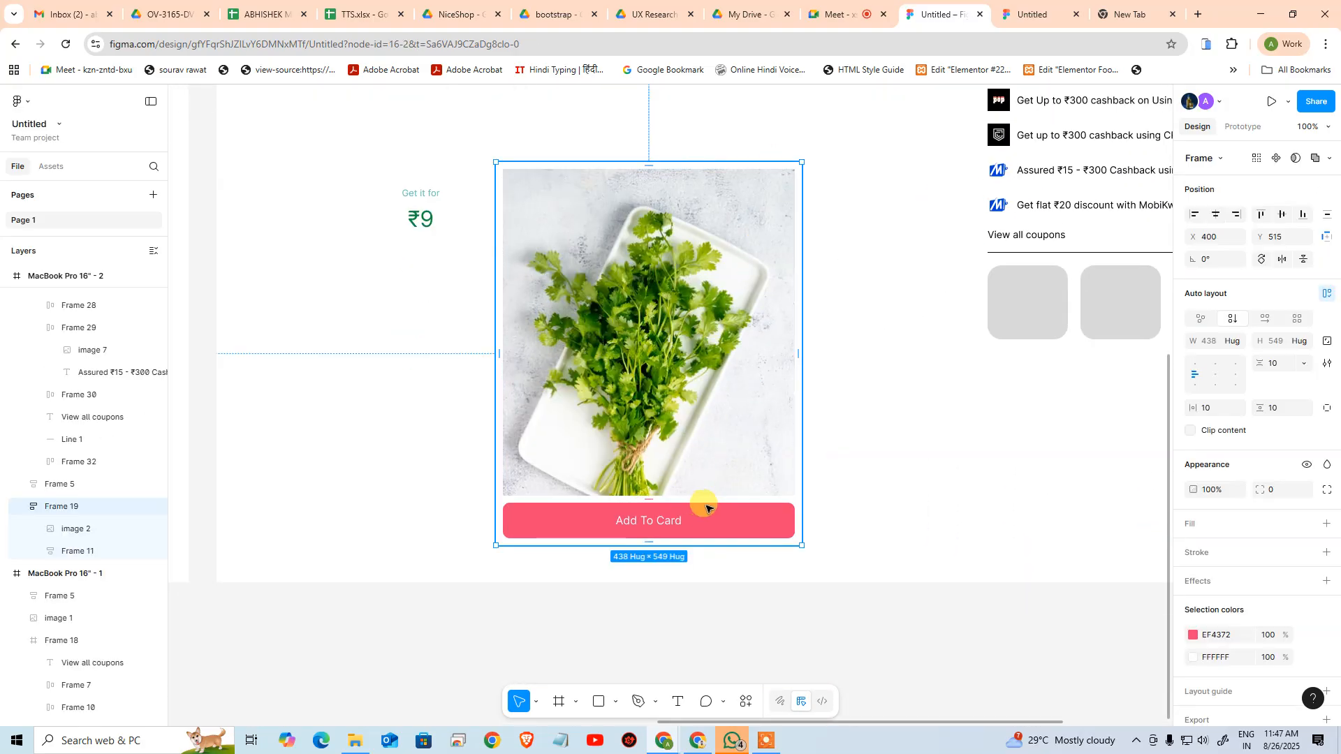
pyautogui.moveTo(801, 411)
pyautogui.mouseDown()
pyautogui.moveTo(928, 428)
pyautogui.moveTo(778, 419)
pyautogui.moveTo(790, 423)
pyautogui.mouseUp()
pyautogui.hotkey('ctrl', 'z')
pyautogui.hotkey('ctrl', 'z')
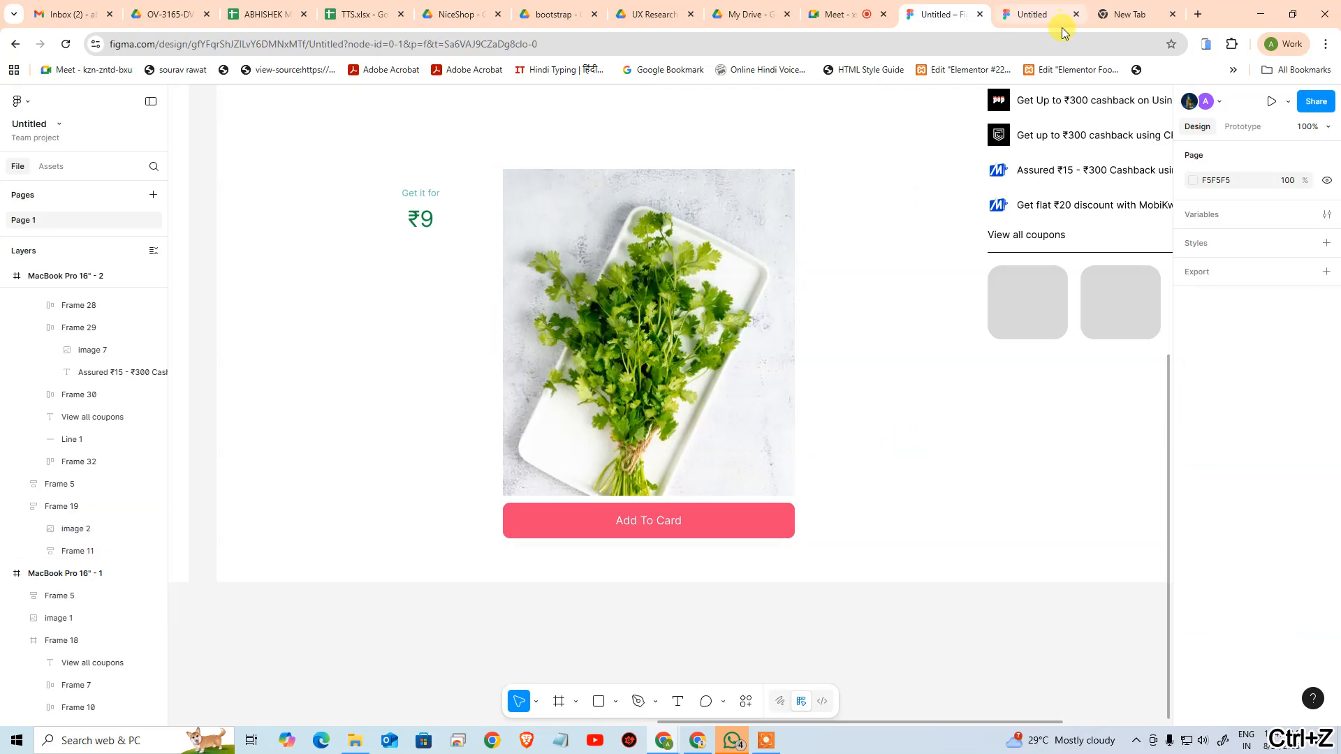
pyautogui.click(780, 300)
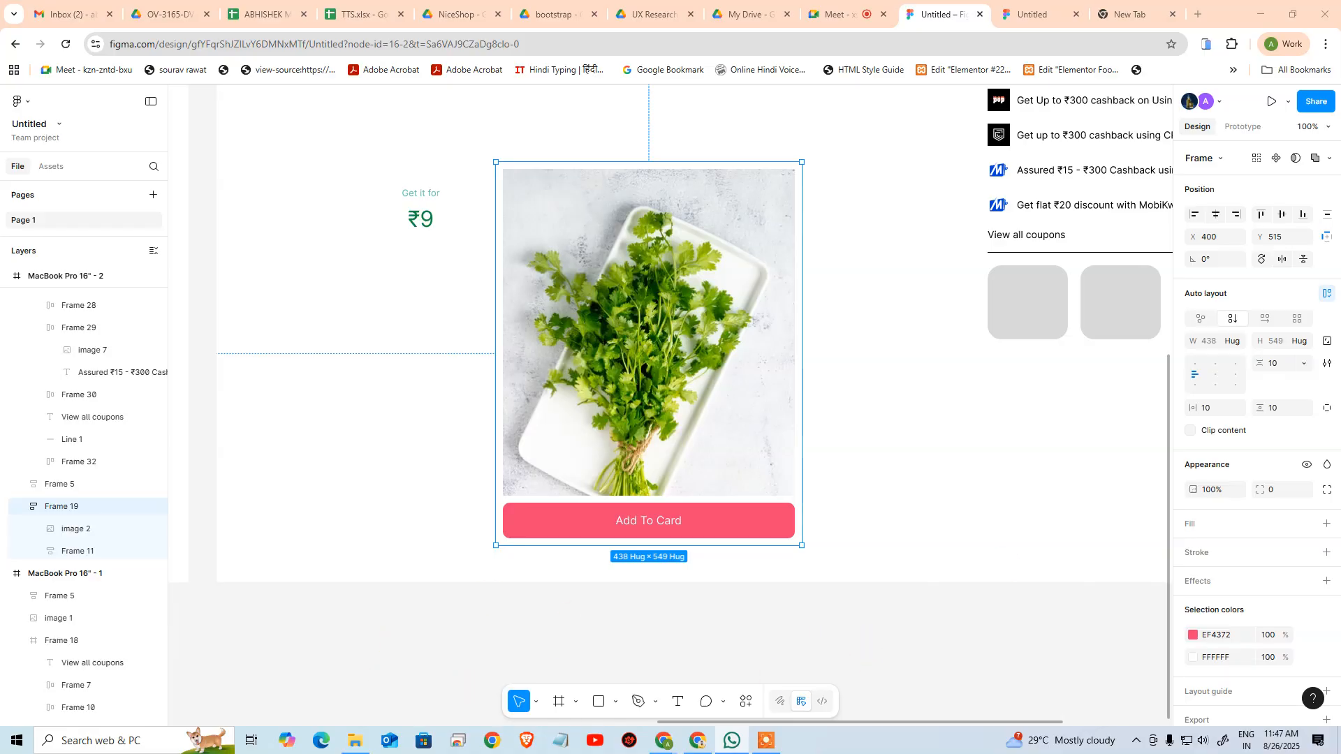
# Switch to the Zepto coriander page in Chrome and resize its window to examine how the product image and offers adapt
pyautogui.hotkey('alt', 'Tab')
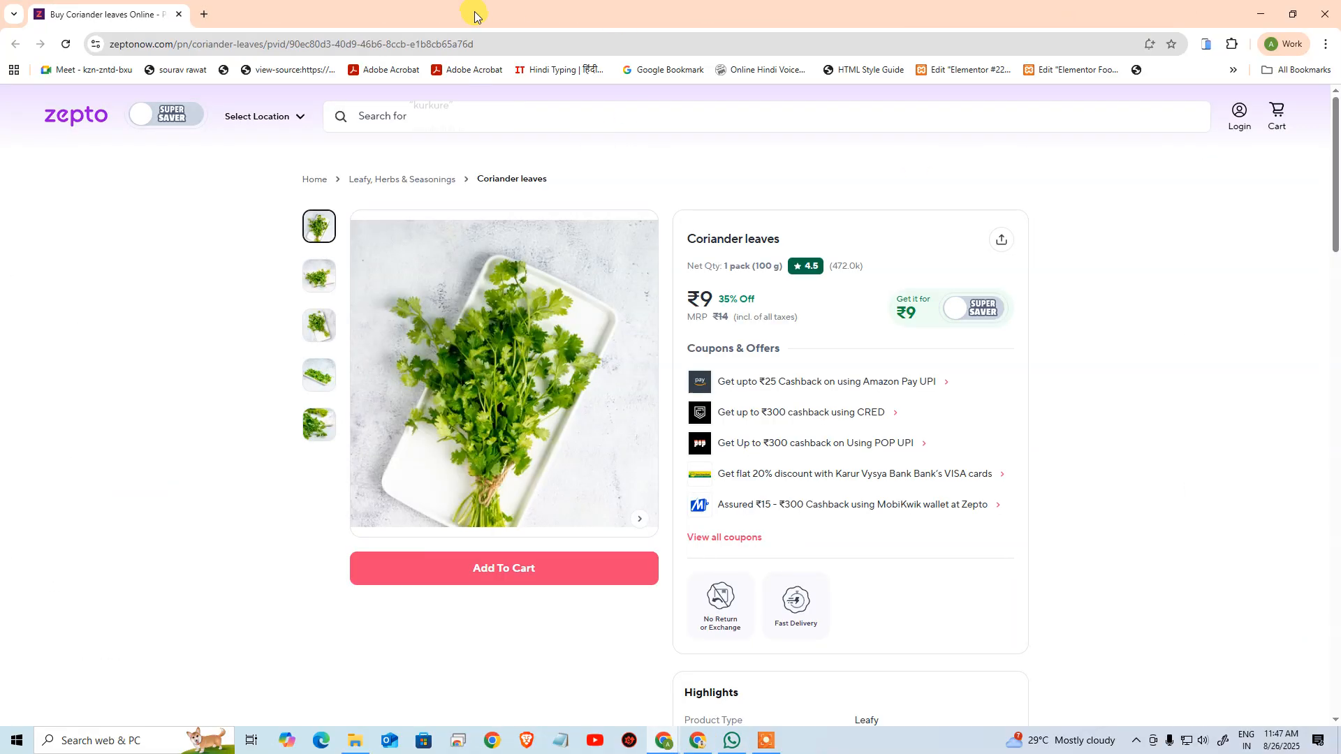
pyautogui.moveTo(535, 7); pyautogui.dragTo(462, 32)
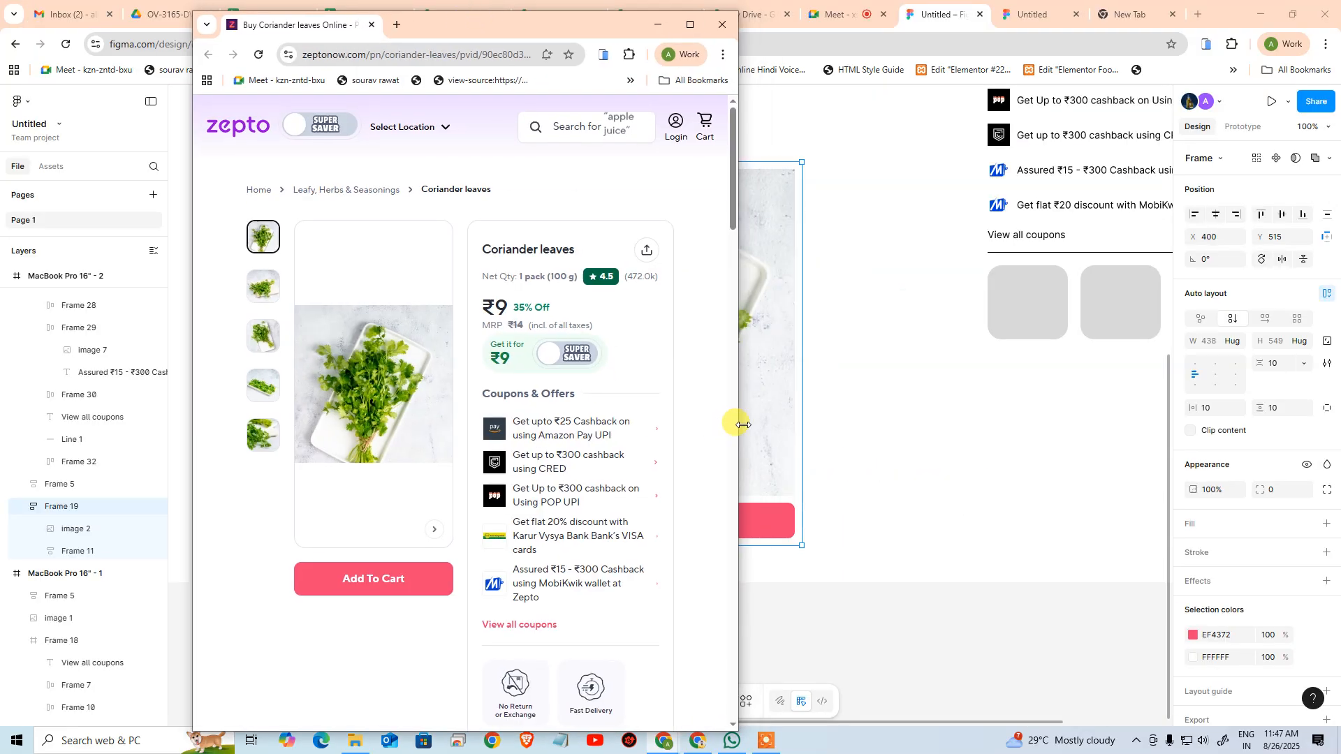
pyautogui.moveTo(737, 426); pyautogui.dragTo(1180, 531)
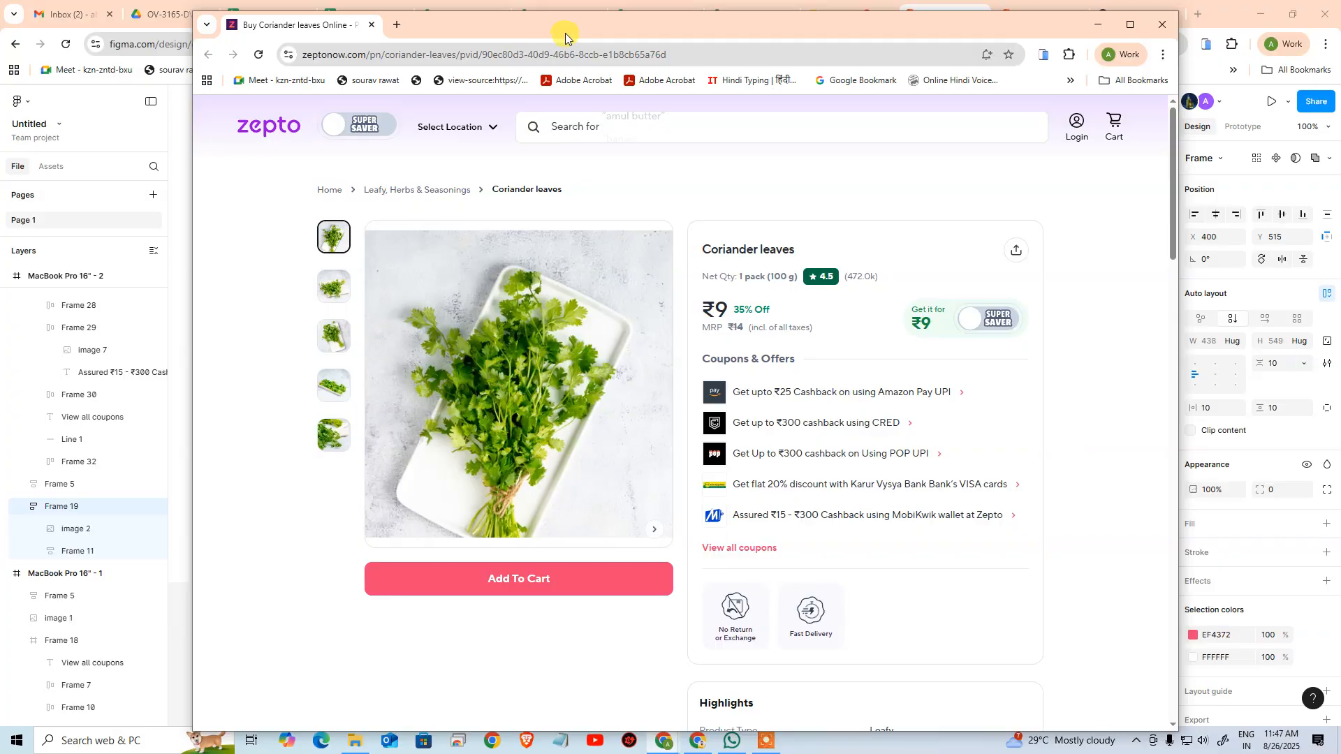
pyautogui.moveTo(563, 36); pyautogui.dragTo(488, 179)
pyautogui.click(799, 116)
pyautogui.click(706, 186)
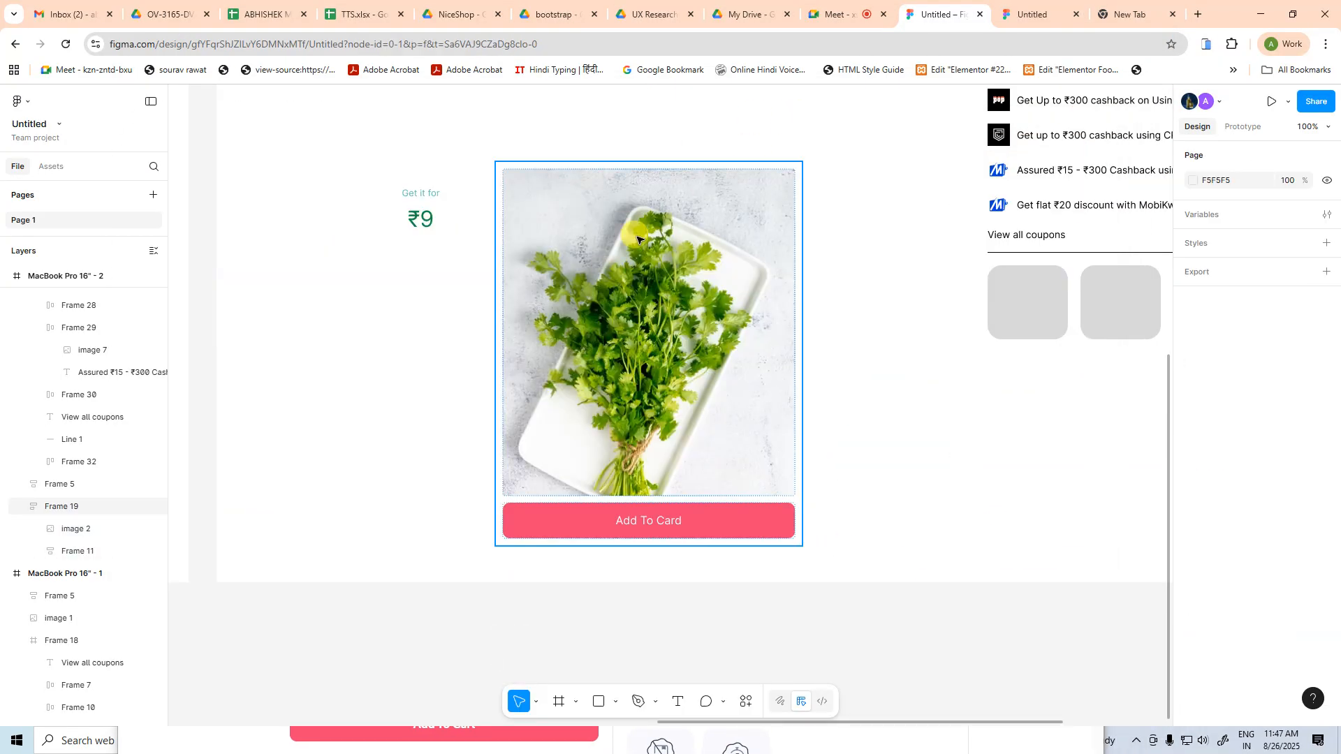
# Set the coriander image's width and height to Fill container
pyautogui.click(711, 256)
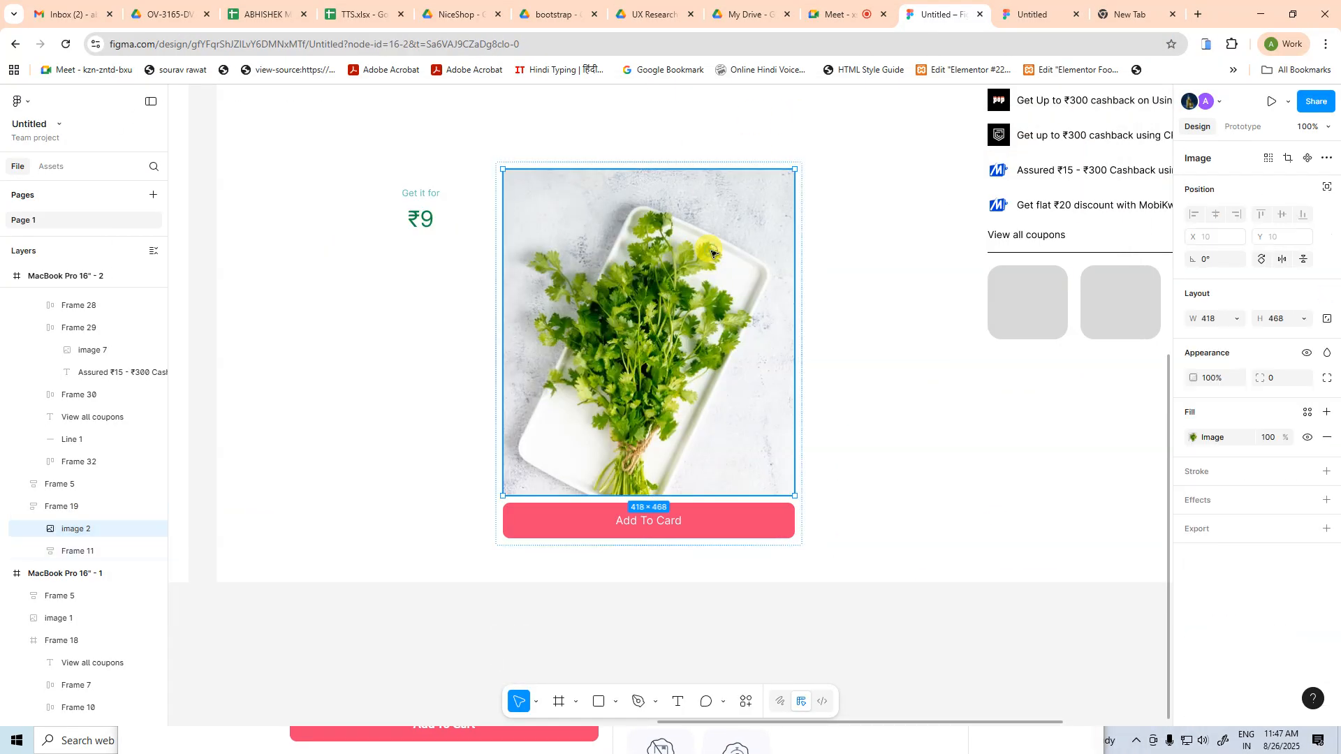
pyautogui.click(1235, 324)
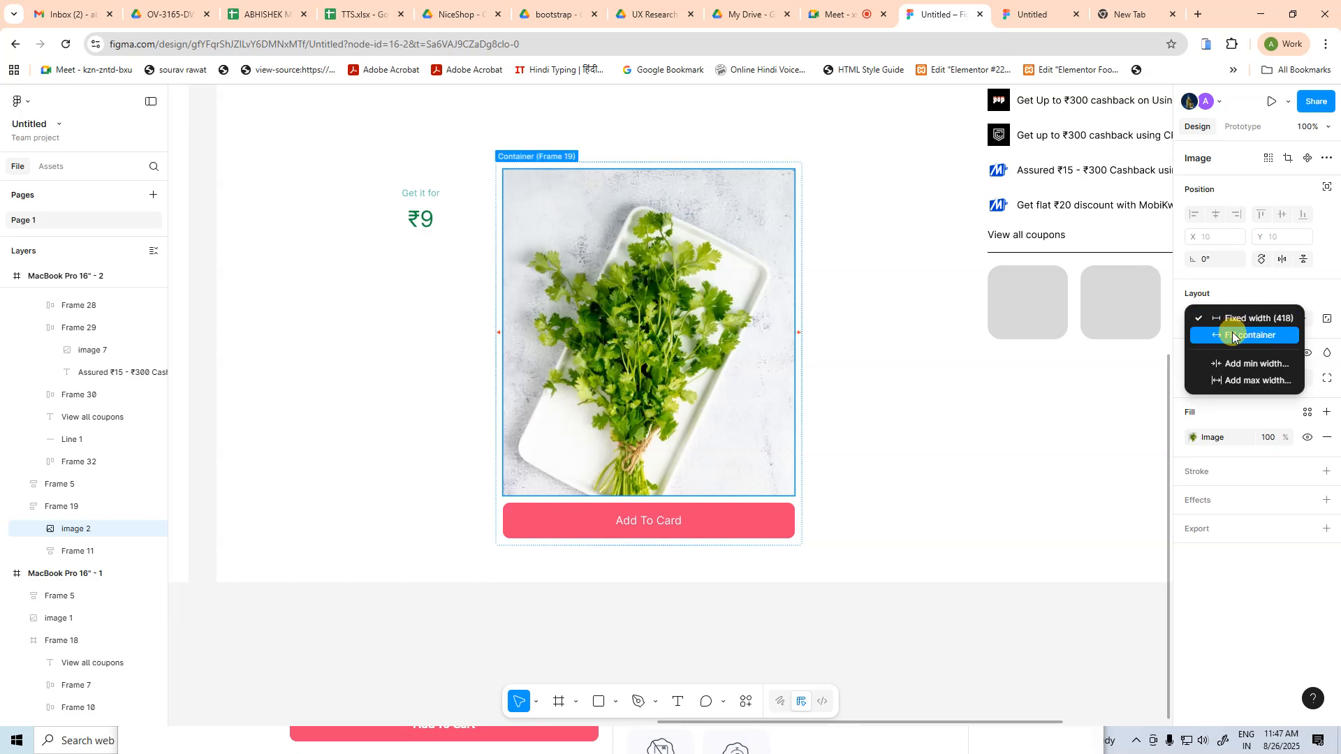
pyautogui.click(1237, 335)
pyautogui.click(1292, 320)
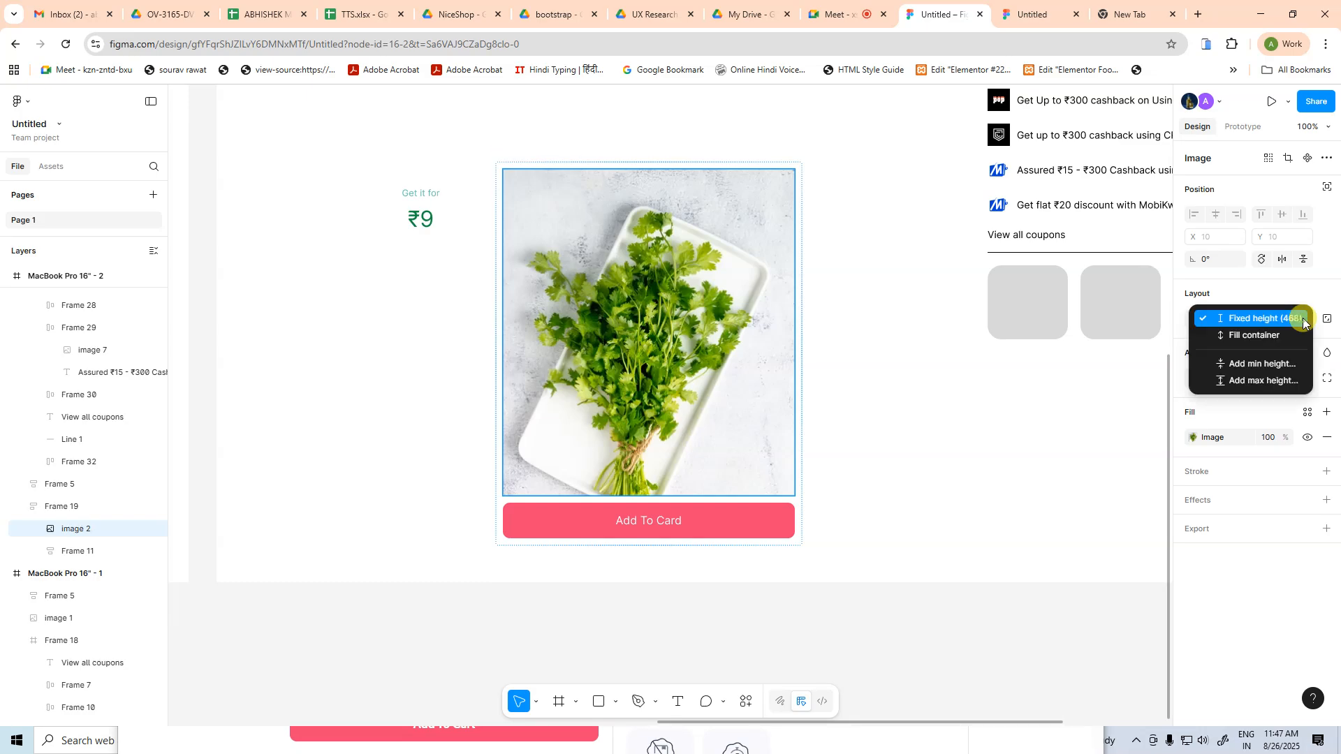
pyautogui.click(1291, 332)
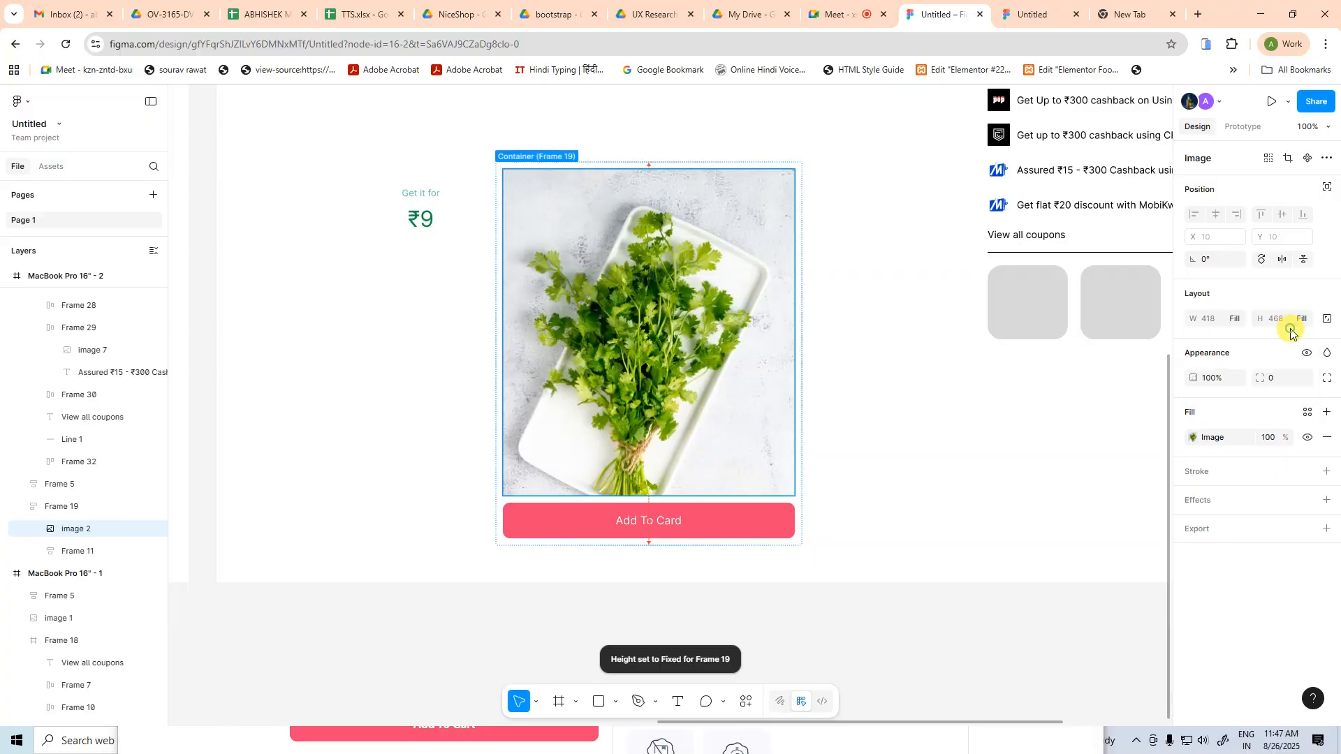
# Try narrowing the product image frame to 428 wide and shortening it to 450 high, undoing each resize
pyautogui.click(820, 552)
pyautogui.click(803, 384)
pyautogui.moveTo(803, 383); pyautogui.dragTo(847, 398)
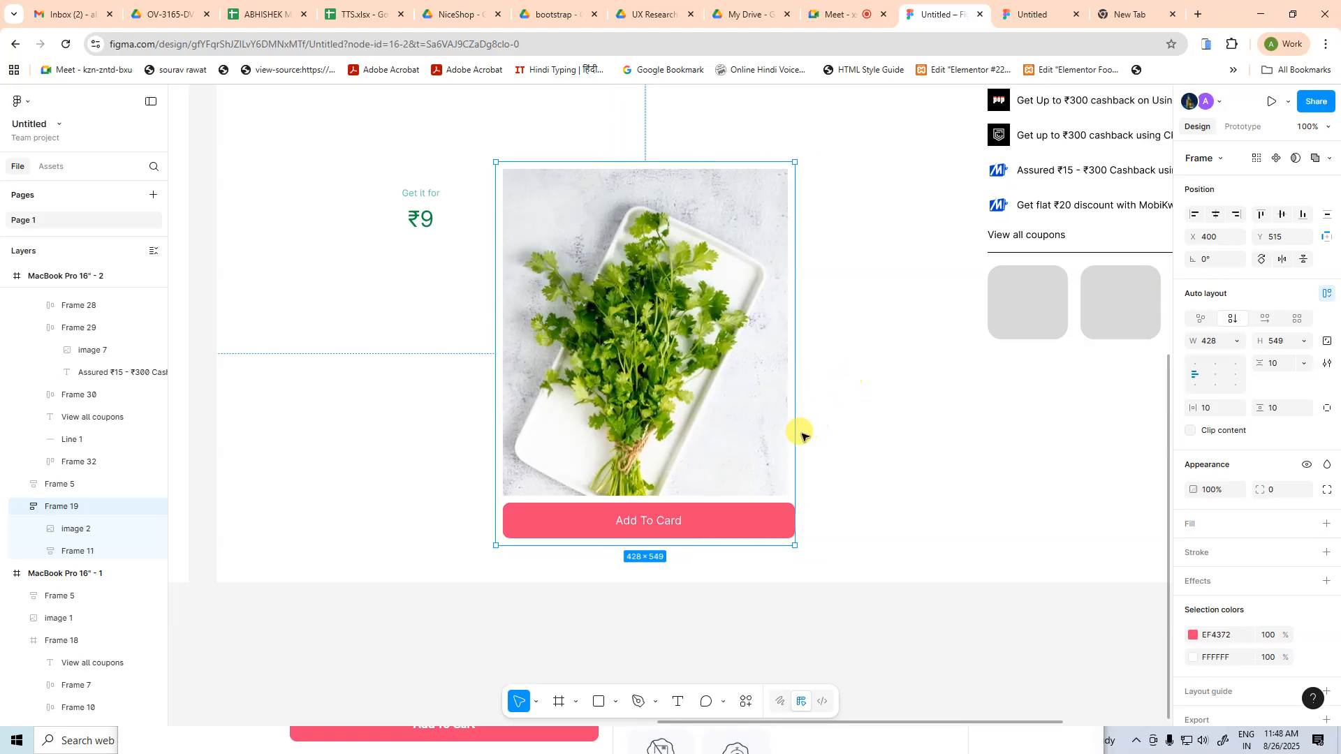
pyautogui.hotkey('ctrl', 'z')
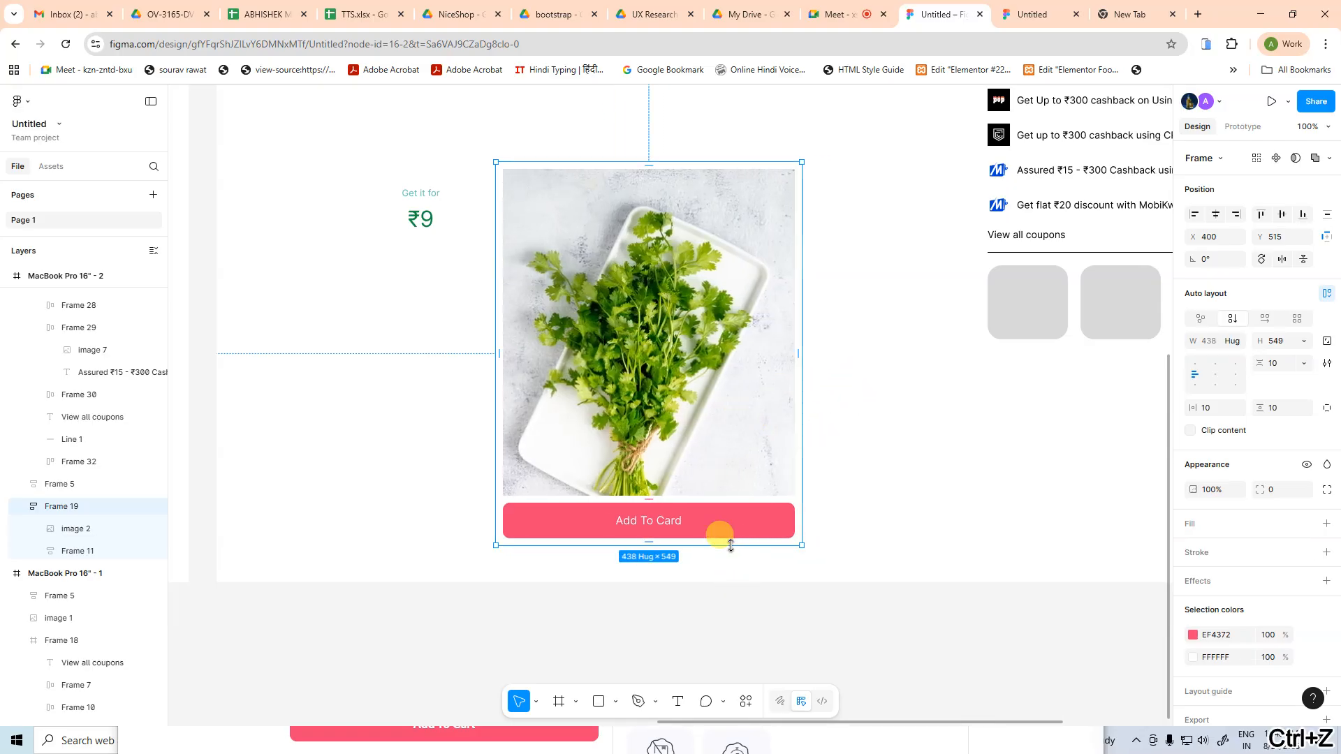
pyautogui.moveTo(718, 544); pyautogui.dragTo(689, 461)
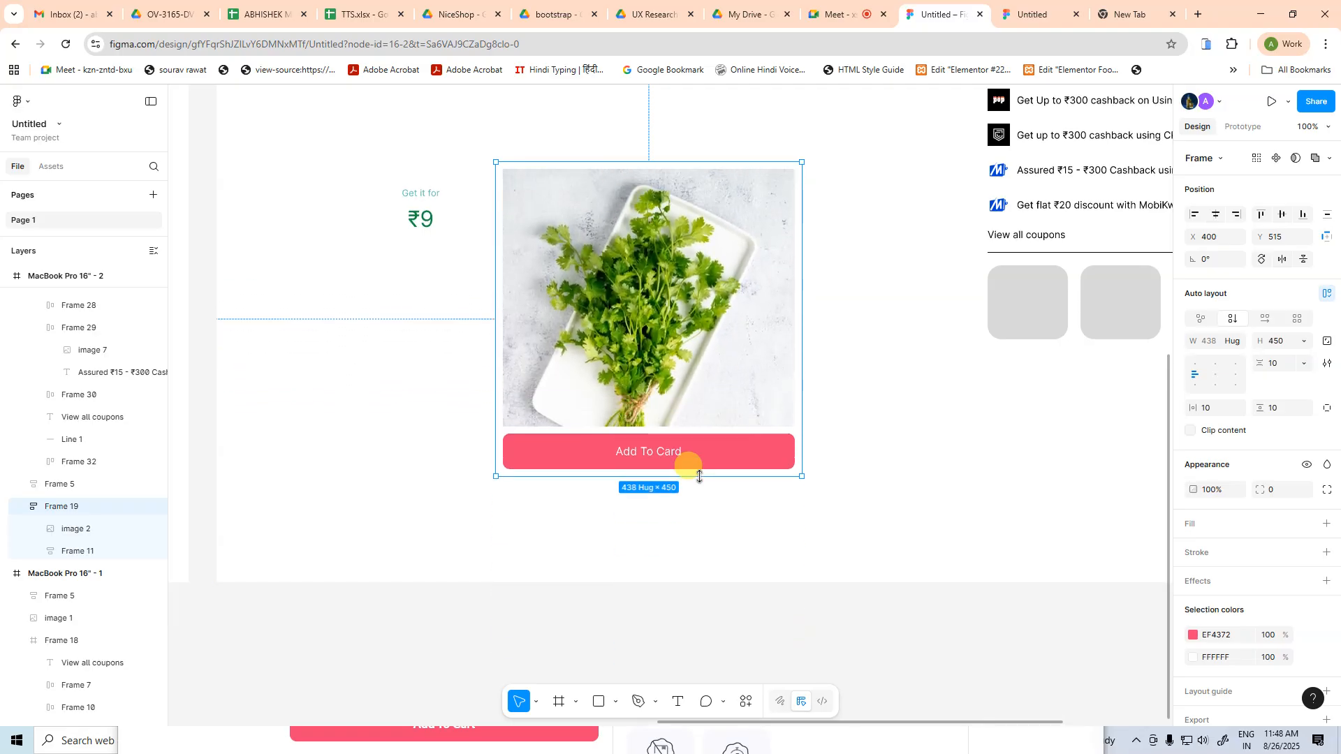
pyautogui.hotkey('ctrl', 'z')
pyautogui.click(901, 438)
# Set the product image frame's height to Hug contents
pyautogui.click(730, 392)
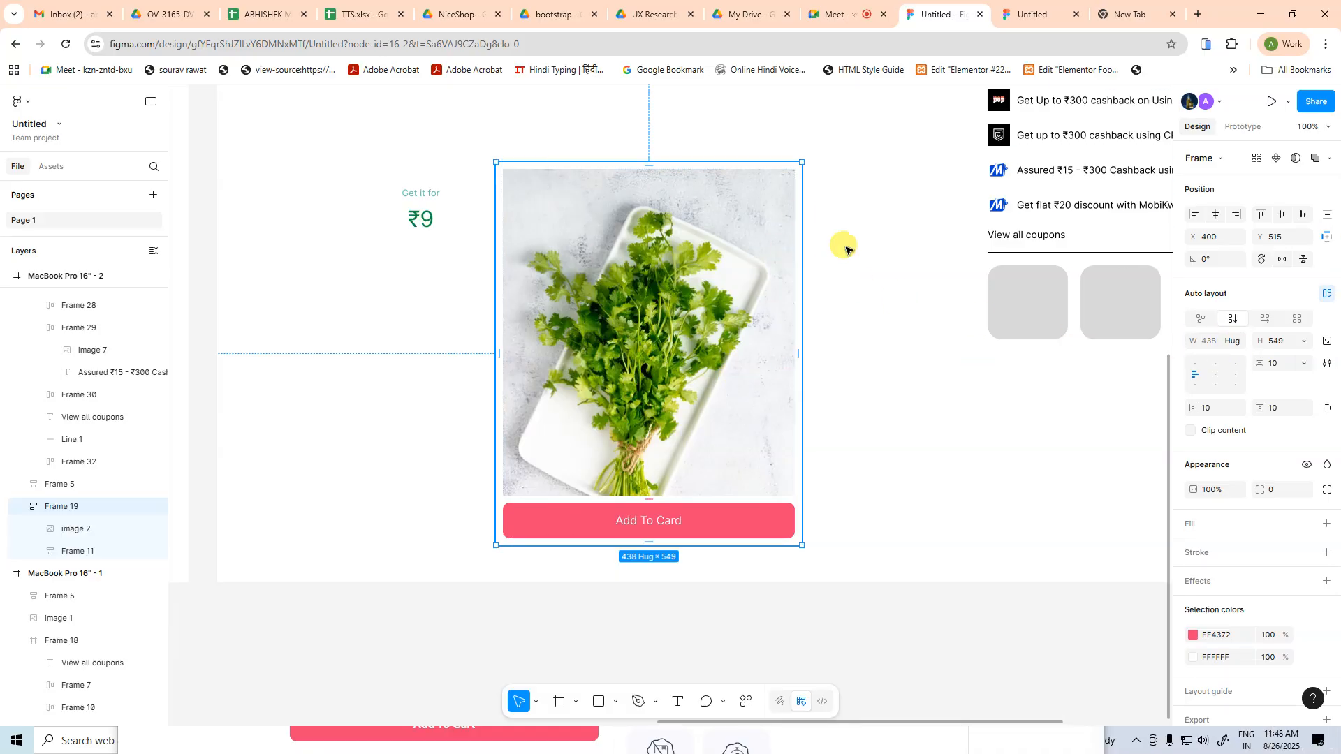
pyautogui.click(1303, 342)
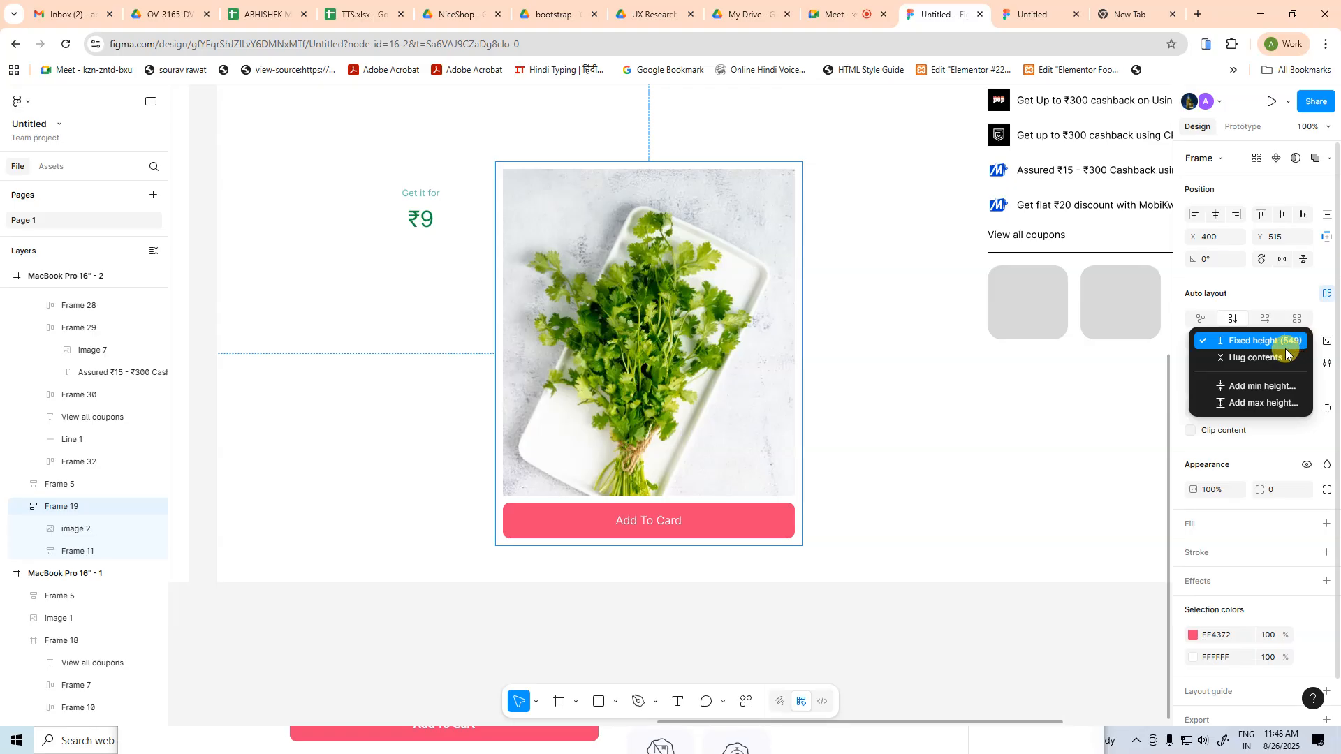
pyautogui.click(1273, 359)
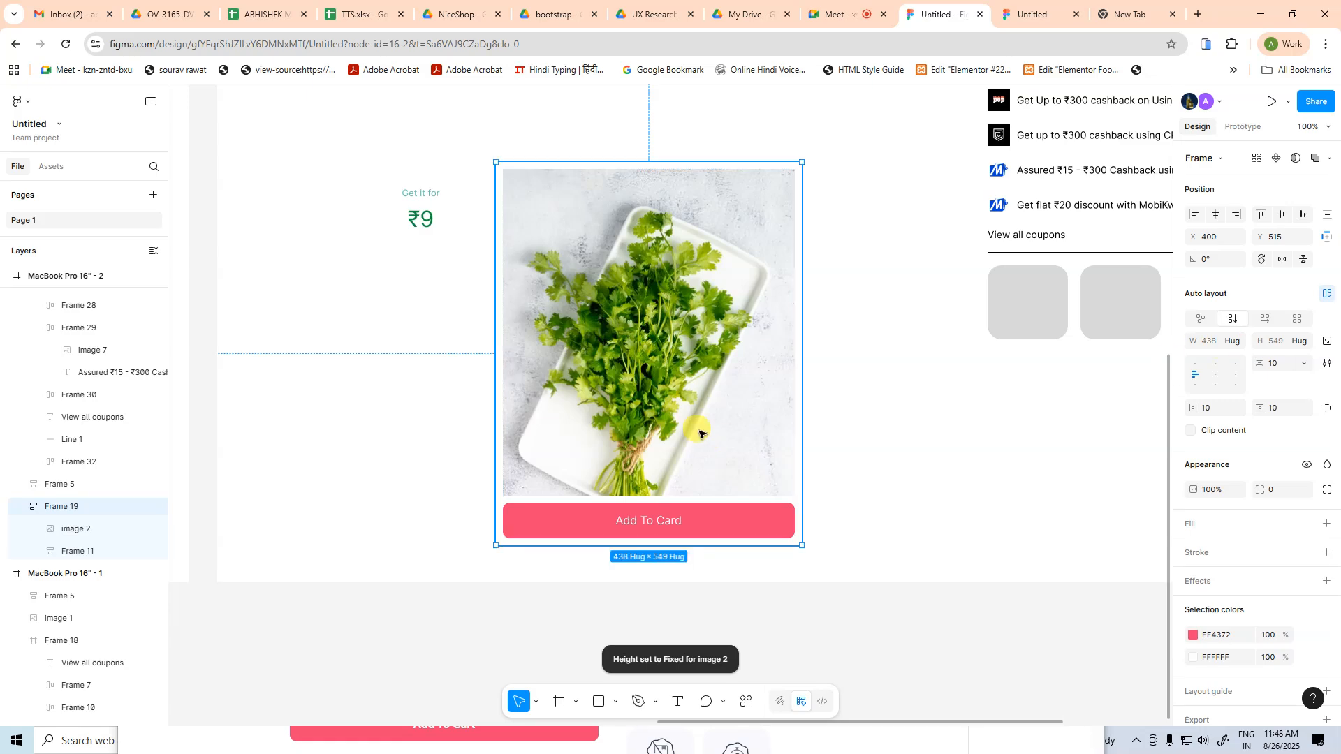
# Try stretching the product image frame taller and wider, undoing each resize
pyautogui.moveTo(678, 547); pyautogui.dragTo(656, 607)
pyautogui.hotkey('ctrl', 'z')
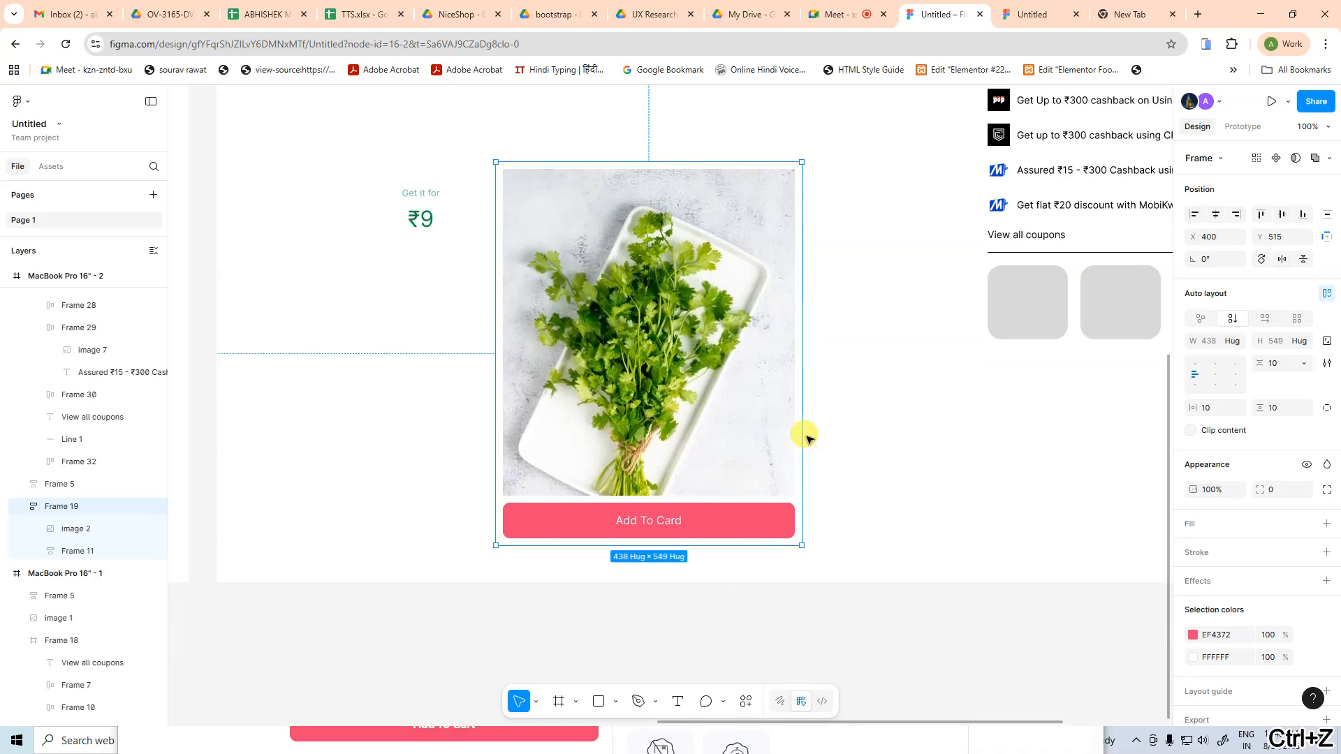
pyautogui.moveTo(800, 433); pyautogui.dragTo(920, 455)
pyautogui.hotkey('ctrl', 'z')
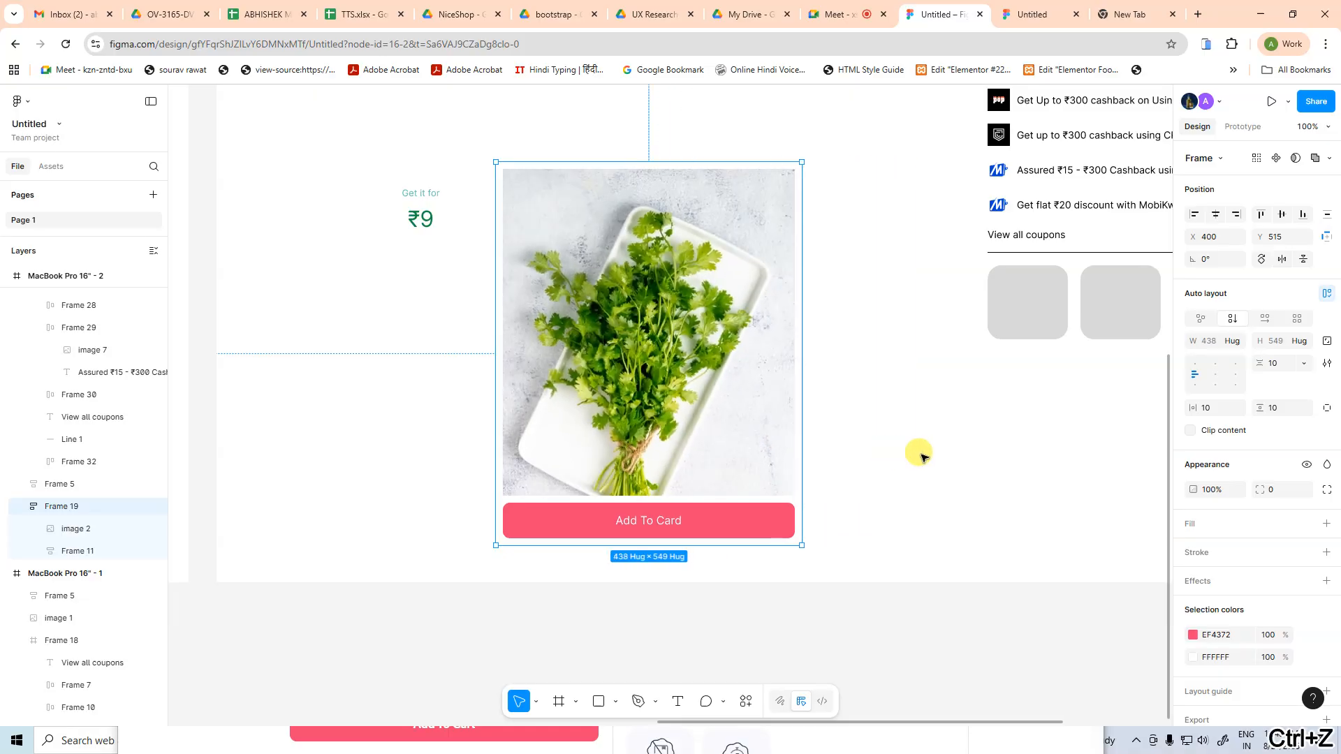
pyautogui.click(921, 455)
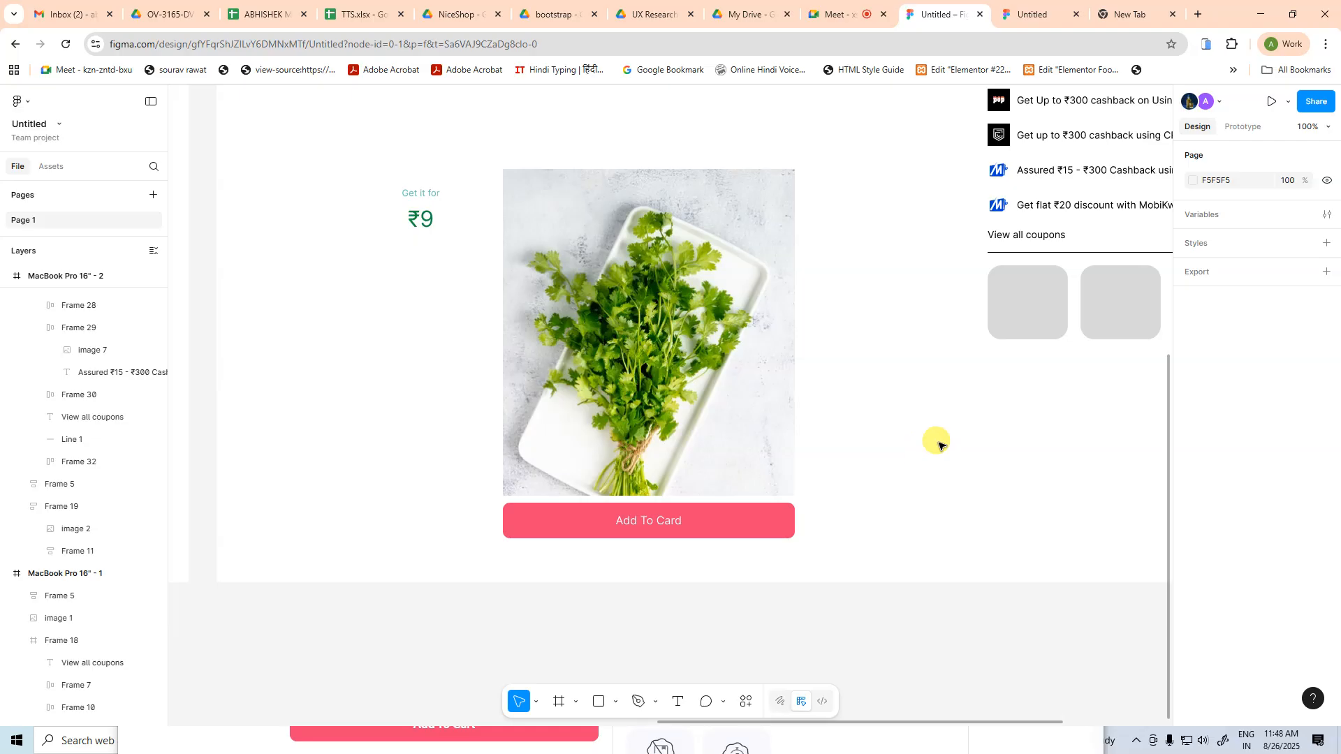
# Check the prototype preview of the MacBook Pro 16" screen and return to the design file's product image frame
pyautogui.click(835, 14)
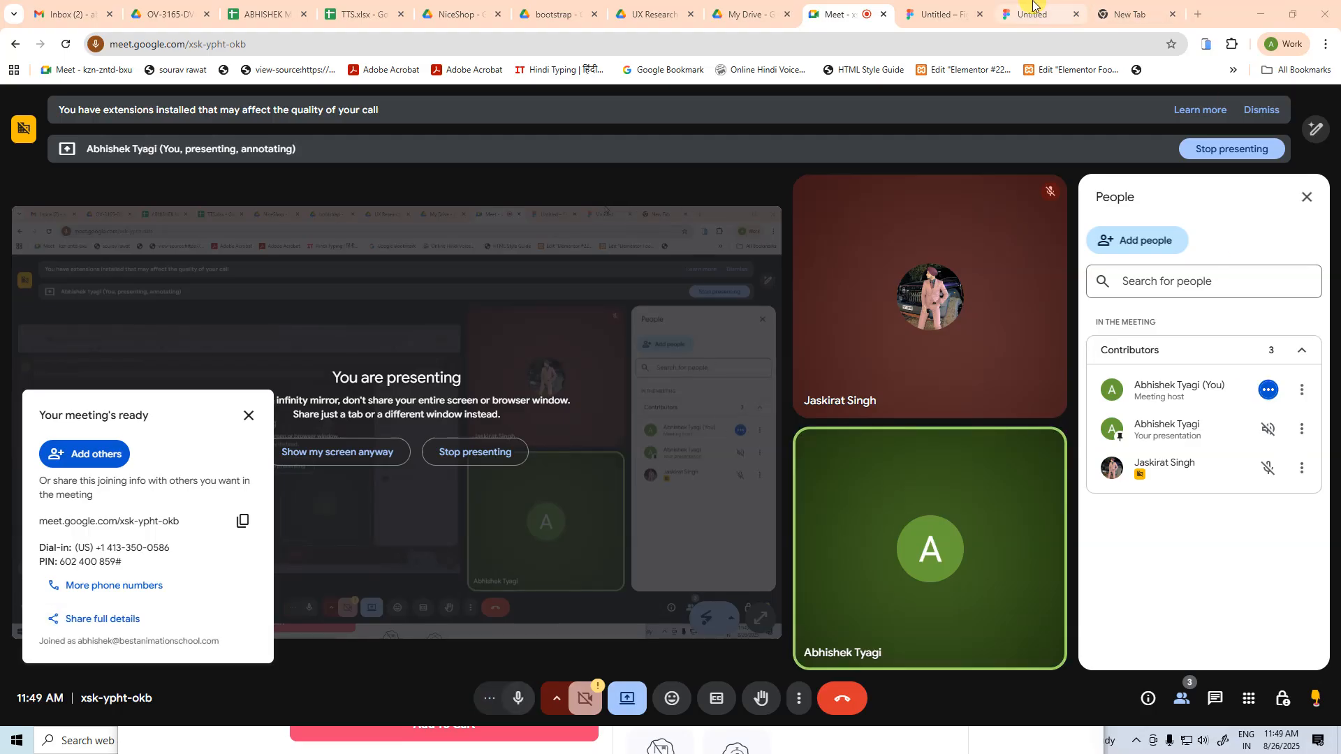
pyautogui.click(1006, 10)
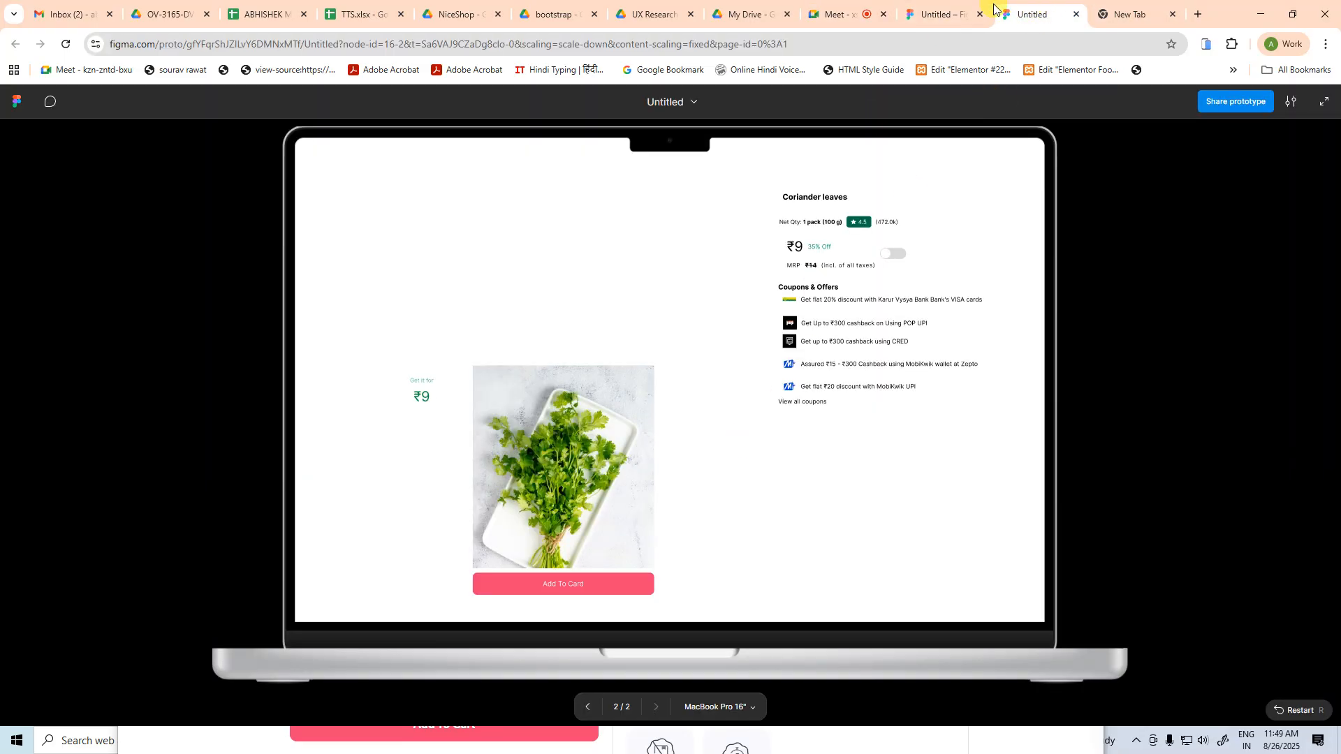
pyautogui.click(915, 11)
pyautogui.click(791, 335)
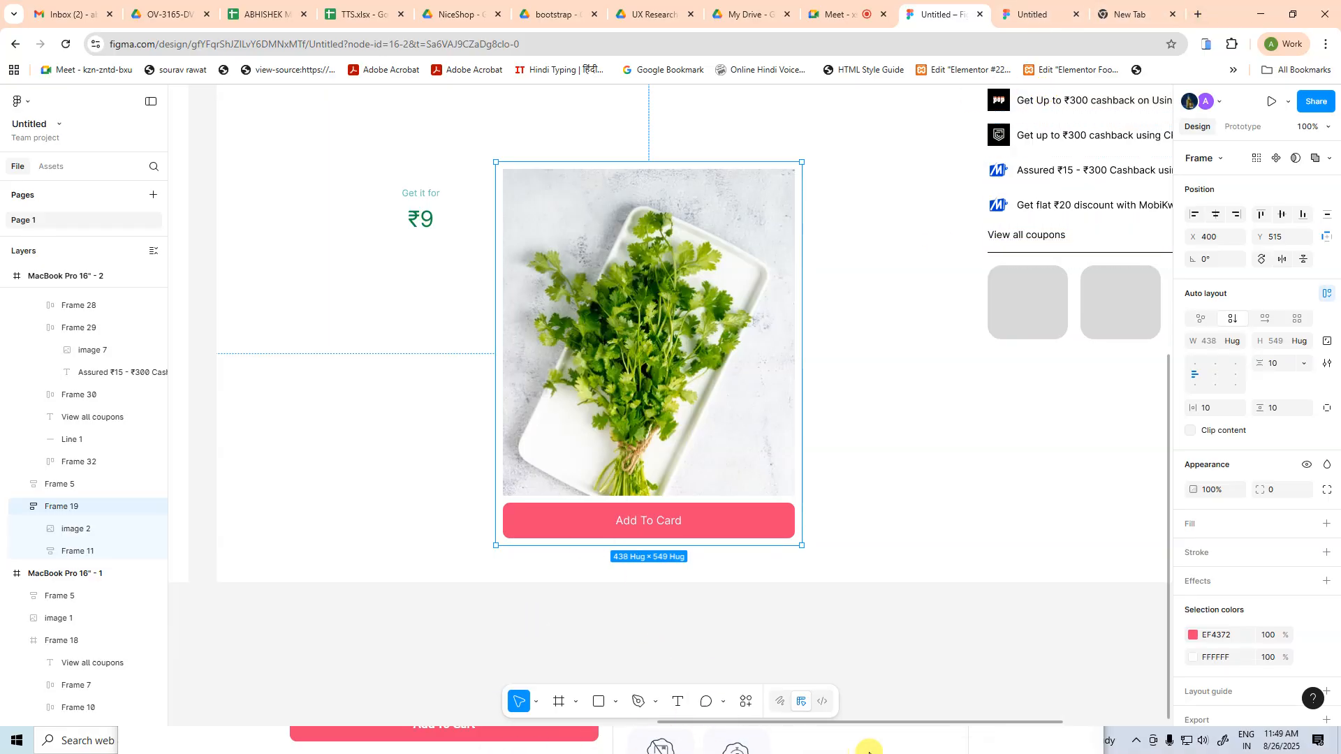
# Switch to the Zepto page in Chrome and view the original coriander image on its own at full size
pyautogui.click(869, 746)
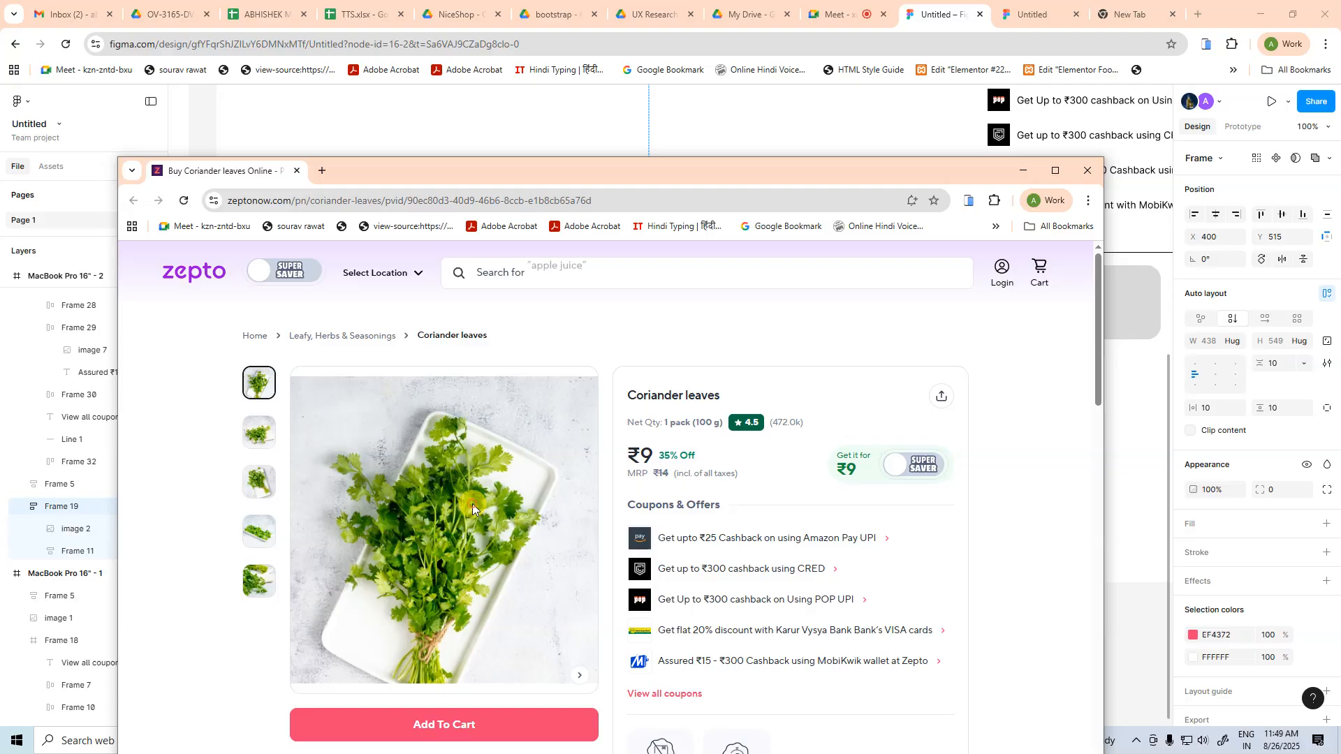
pyautogui.moveTo(472, 505); pyautogui.dragTo(554, 180)
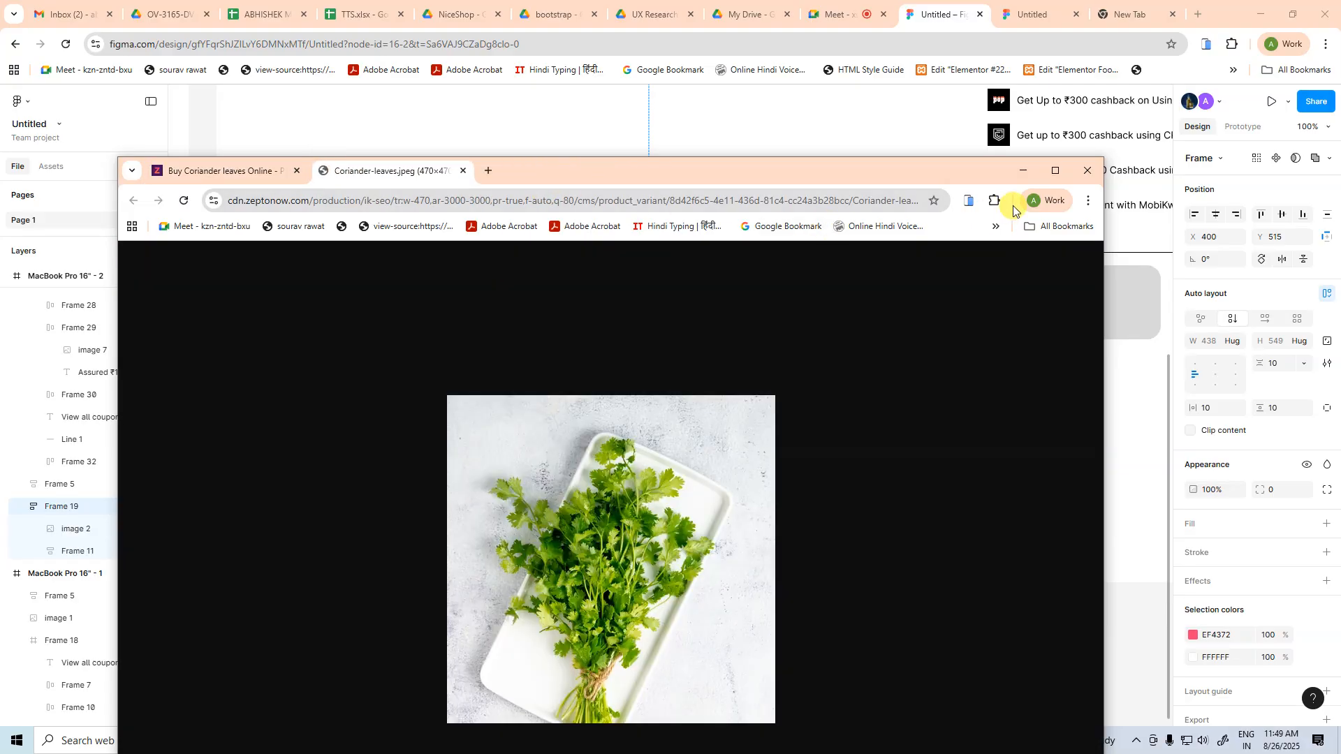
pyautogui.click(1055, 171)
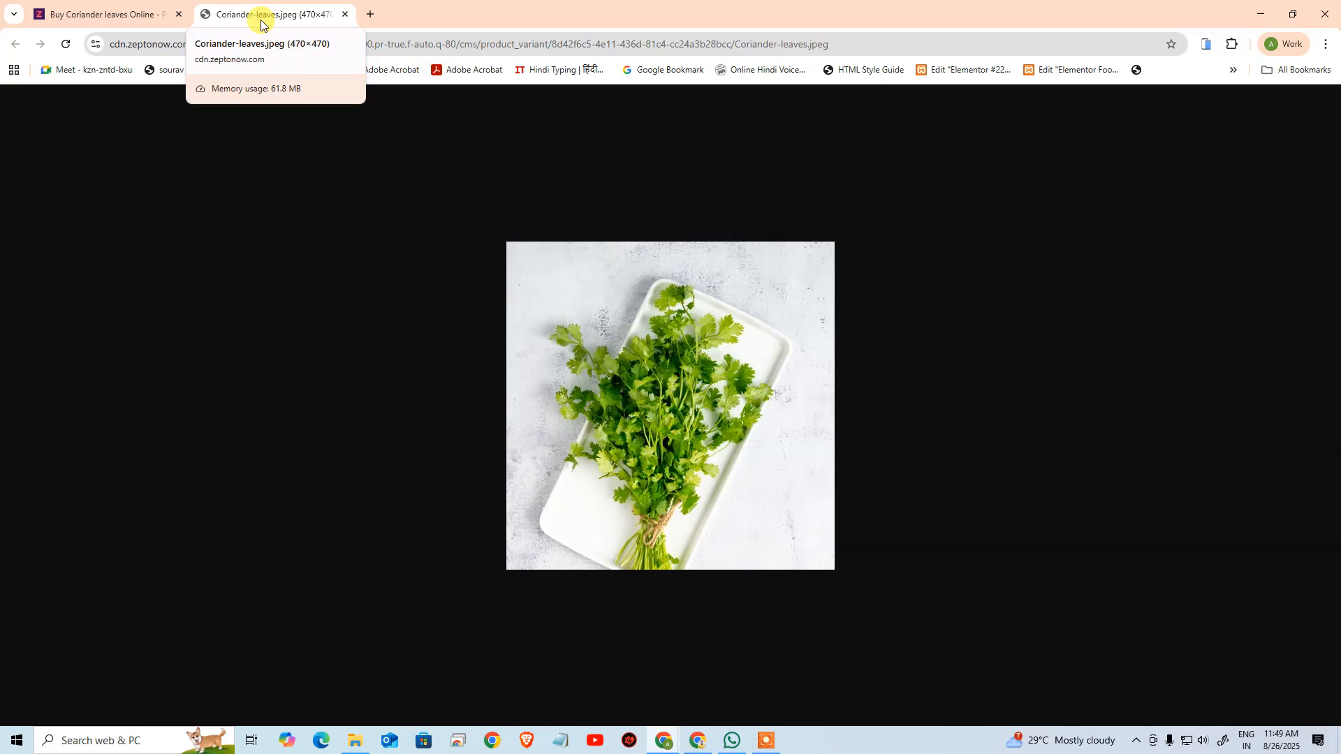
pyautogui.click(112, 15)
pyautogui.click(283, 16)
pyautogui.hotkey('alt', 'Tab')
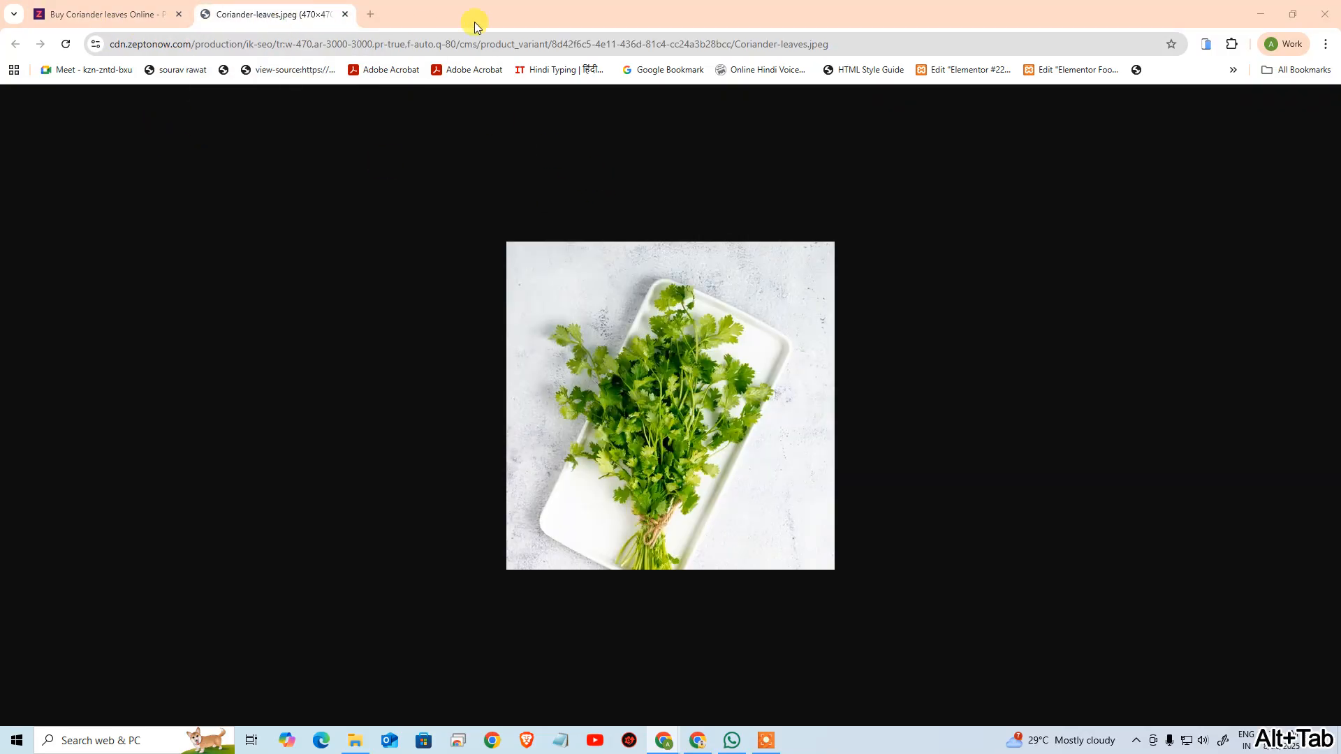
# Try widening the product image frame to 1578, and undo it
pyautogui.moveTo(835, 323); pyautogui.dragTo(1129, 448)
pyautogui.click(439, 401)
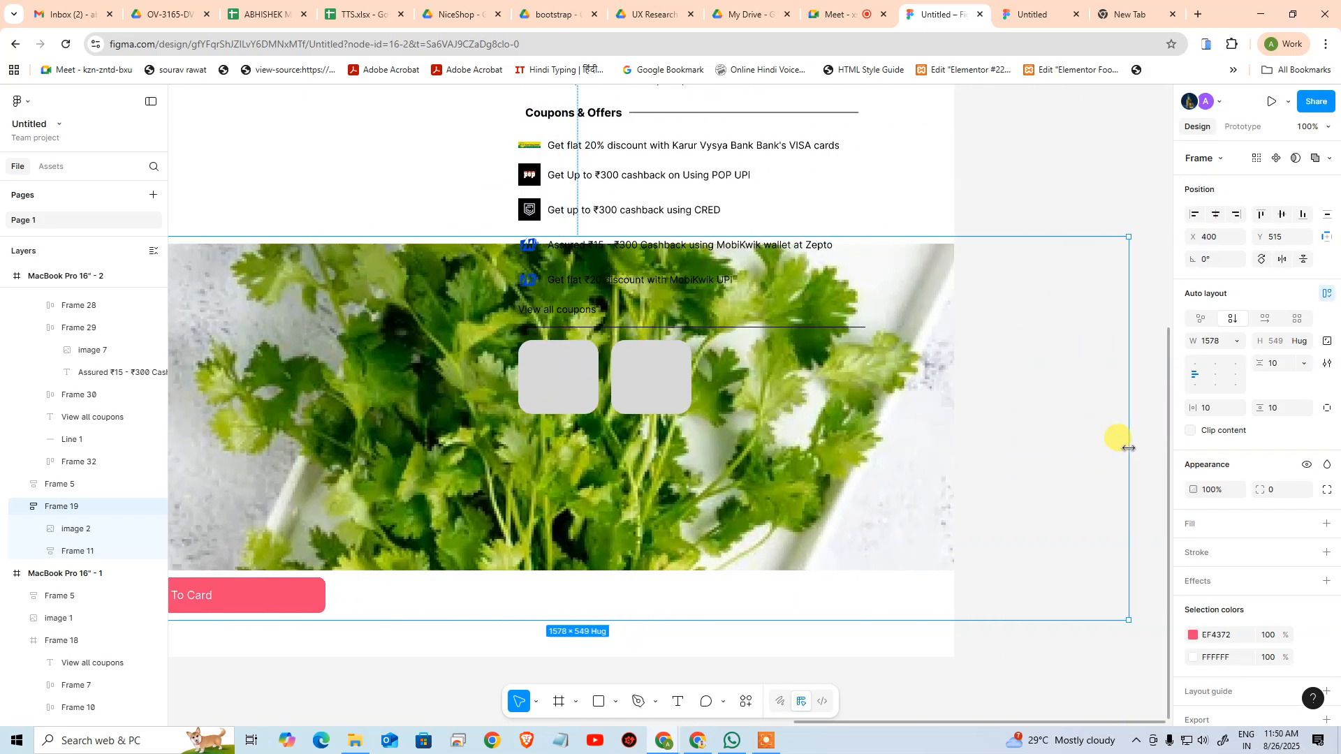
pyautogui.hotkey('ctrl', 'z')
pyautogui.moveTo(471, 470); pyautogui.dragTo(909, 443)
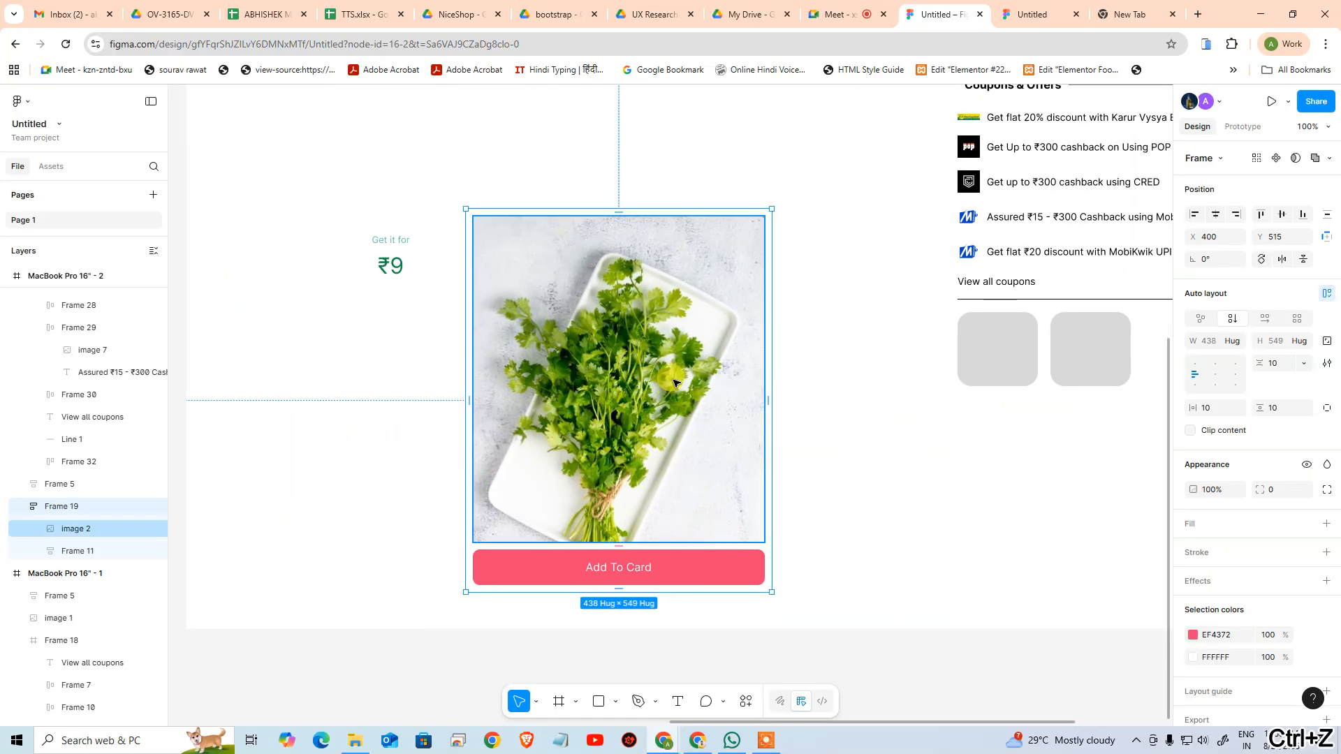
# Add a maximum width of 470 to the coriander image in the product image frame
pyautogui.click(670, 381)
pyautogui.click(1235, 319)
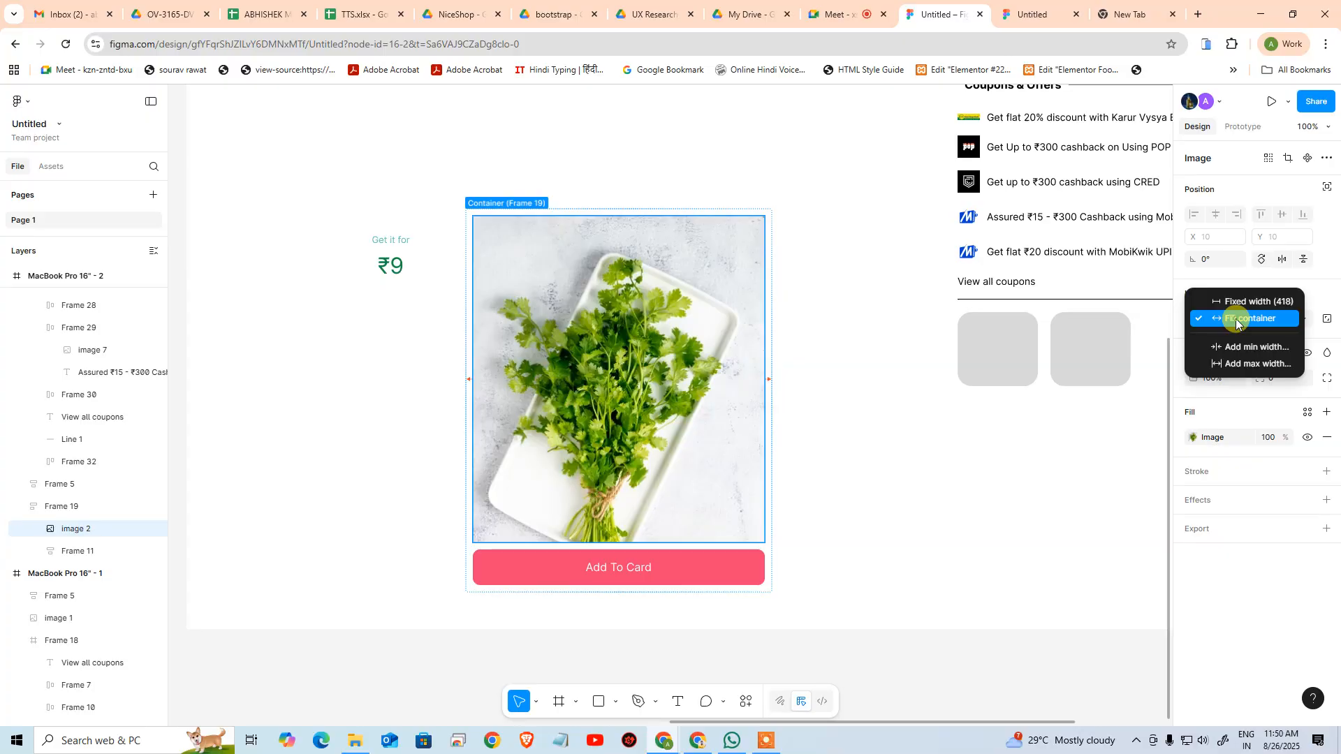
pyautogui.click(1244, 364)
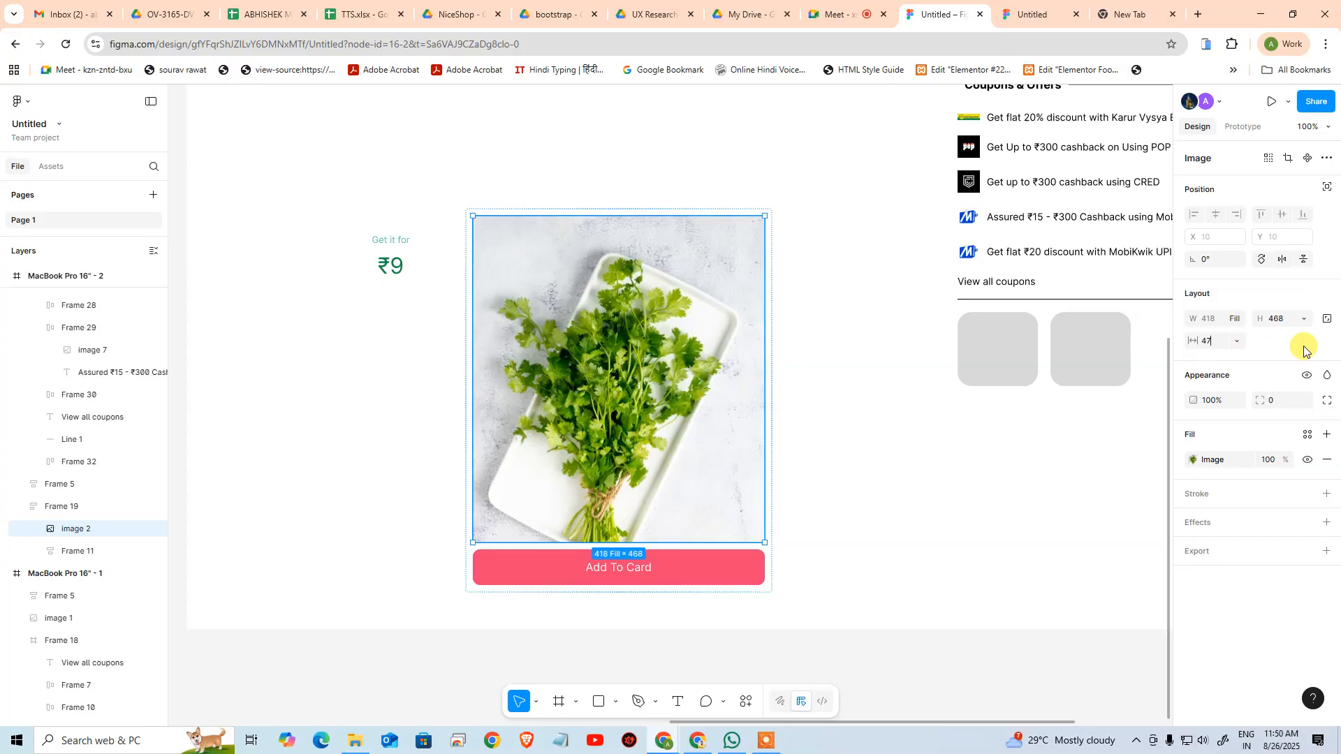
pyautogui.click(1238, 341)
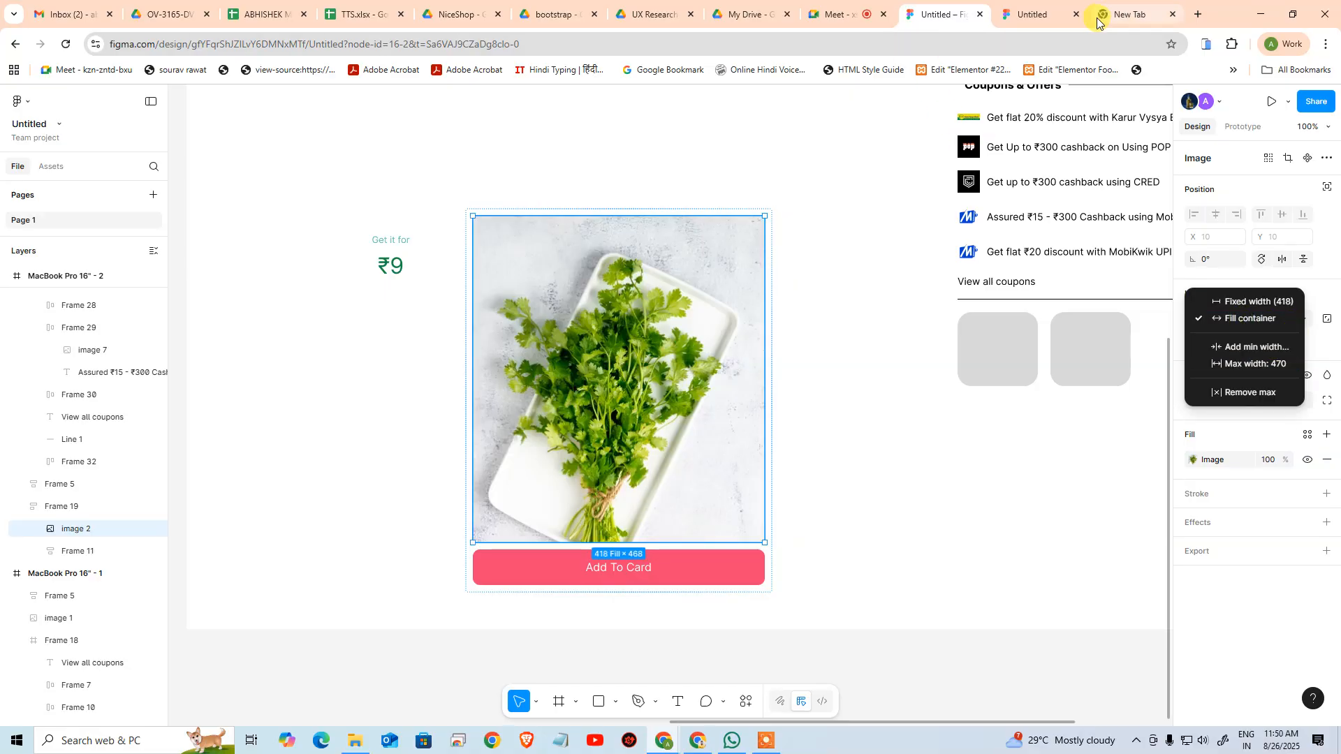
pyautogui.click(847, 356)
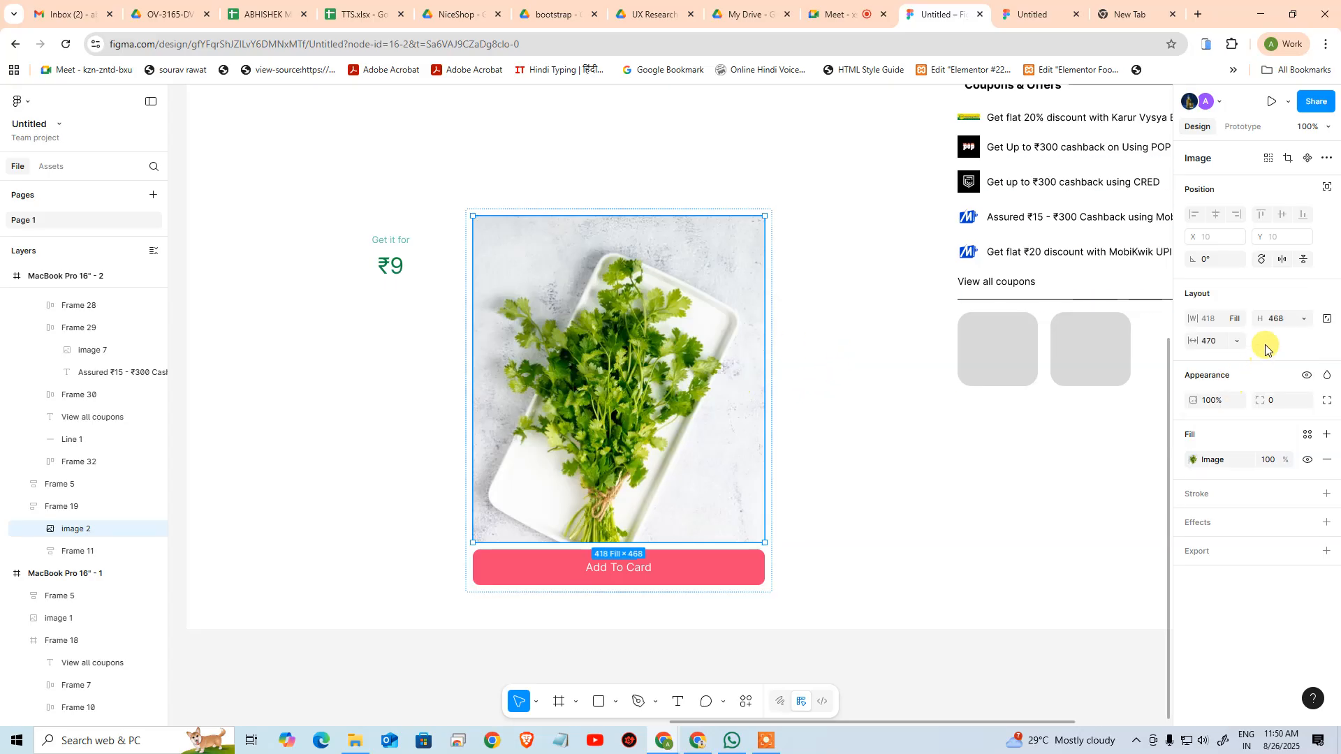
# Add a maximum height of 470 to the coriander image
pyautogui.click(1304, 318)
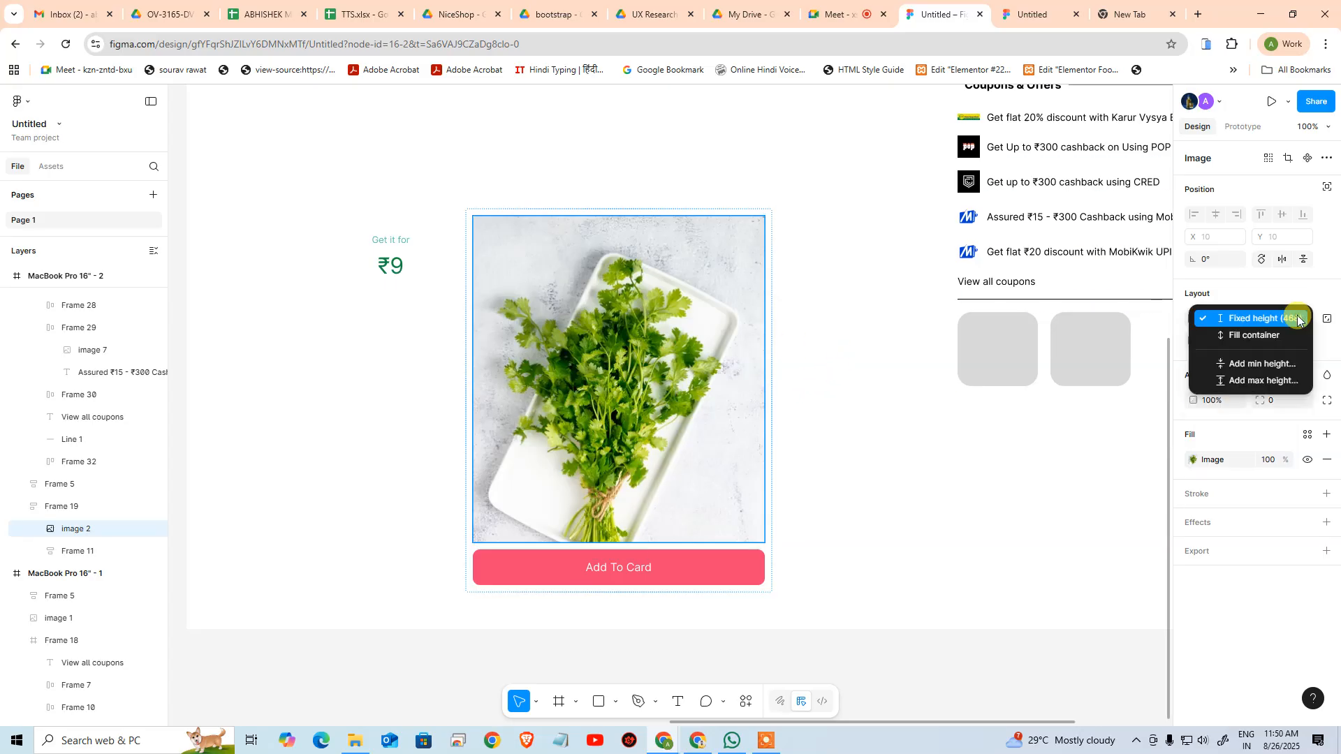
pyautogui.click(1283, 381)
pyautogui.write('47')
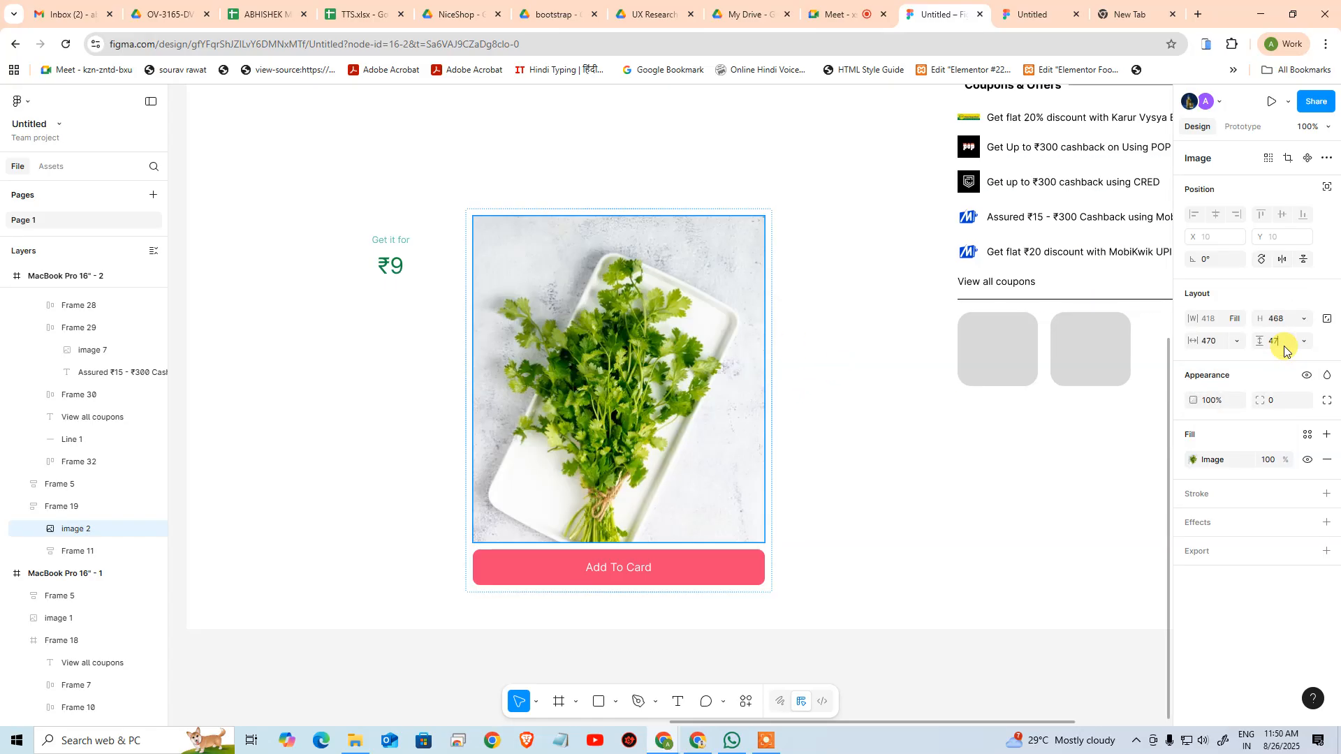
pyautogui.write('0')
pyautogui.click(827, 530)
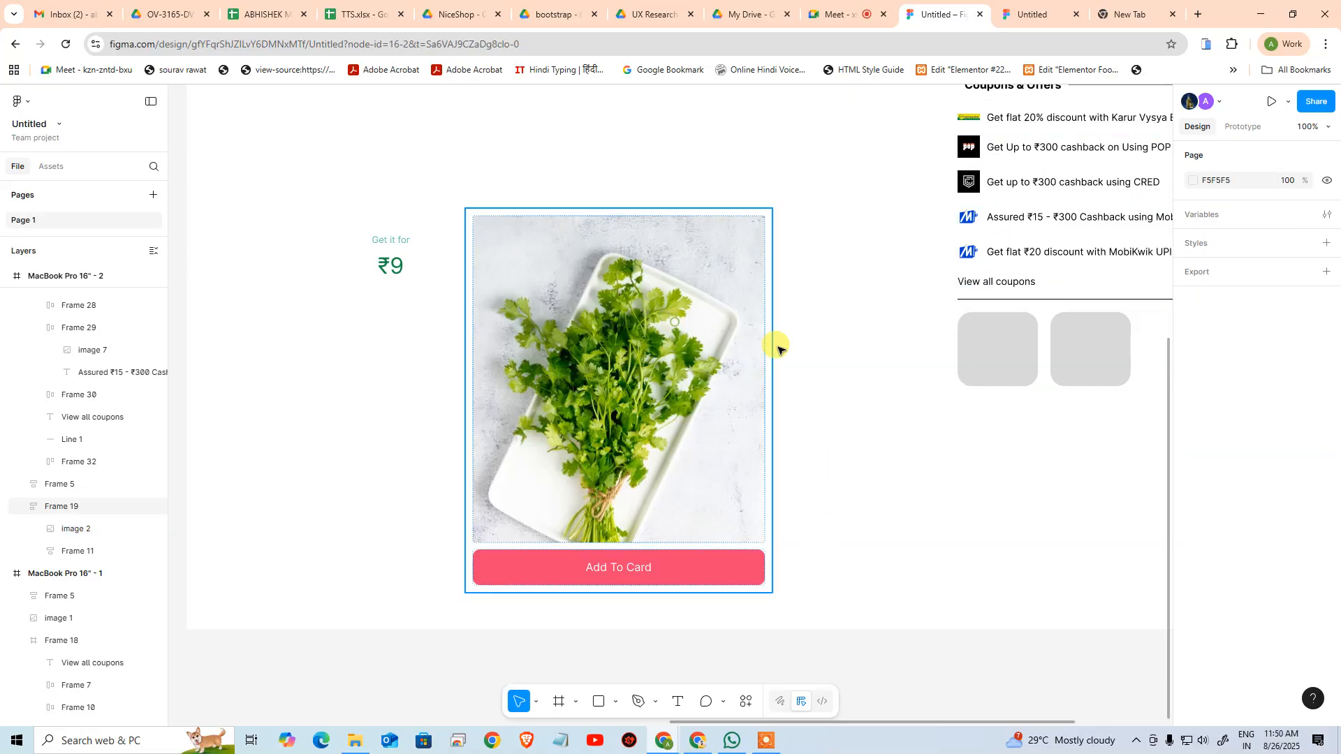
# Try widening the product image frame and stretching its height to 683, undoing each resize
pyautogui.click(778, 350)
pyautogui.scroll(-3, 698, 363)
pyautogui.hscroll(3, 698, 363)
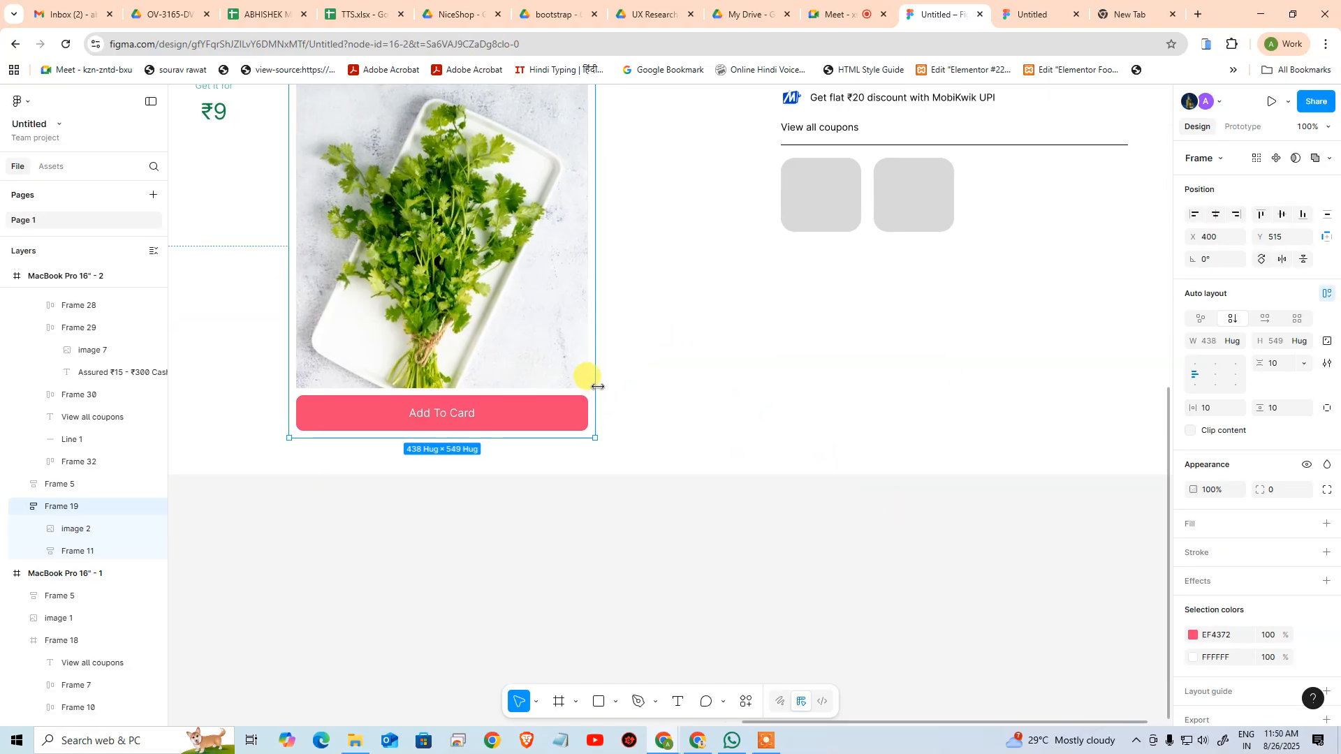
pyautogui.moveTo(597, 386); pyautogui.dragTo(734, 417)
pyautogui.hotkey('ctrl', 'z')
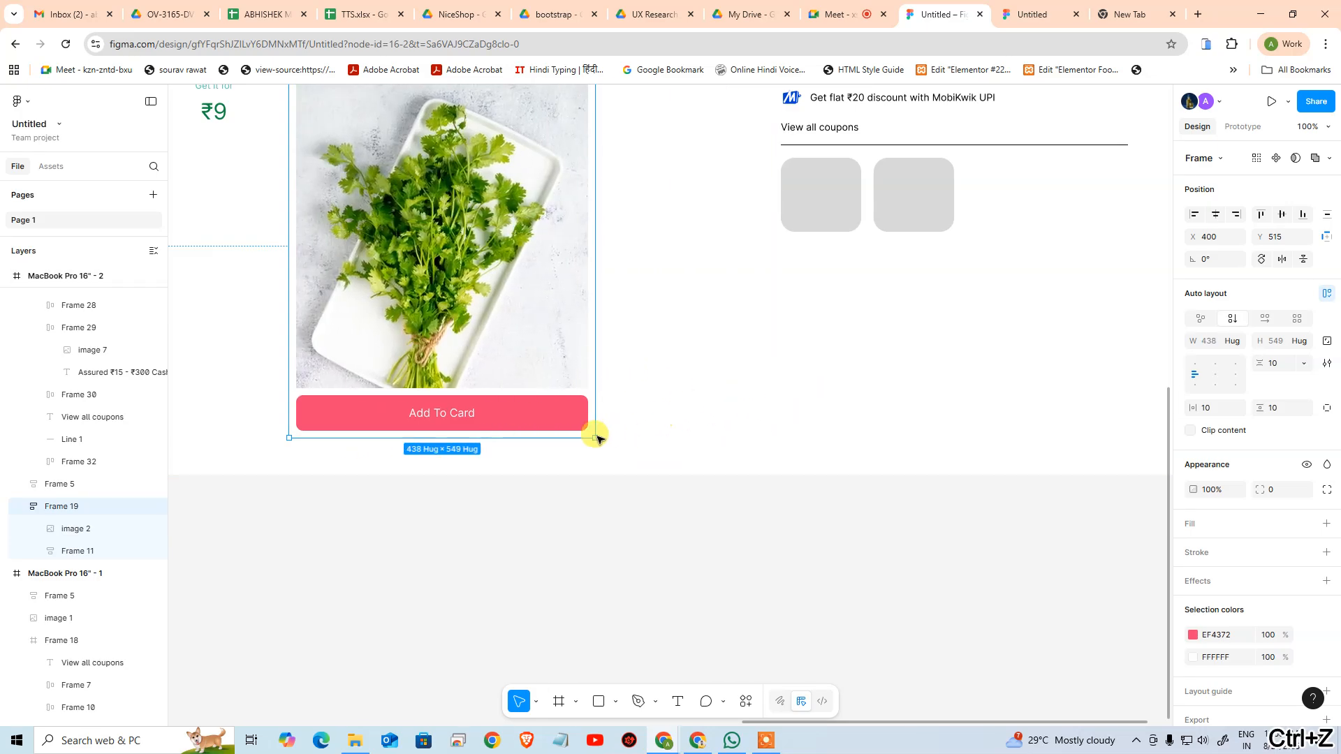
pyautogui.moveTo(581, 436); pyautogui.dragTo(553, 531)
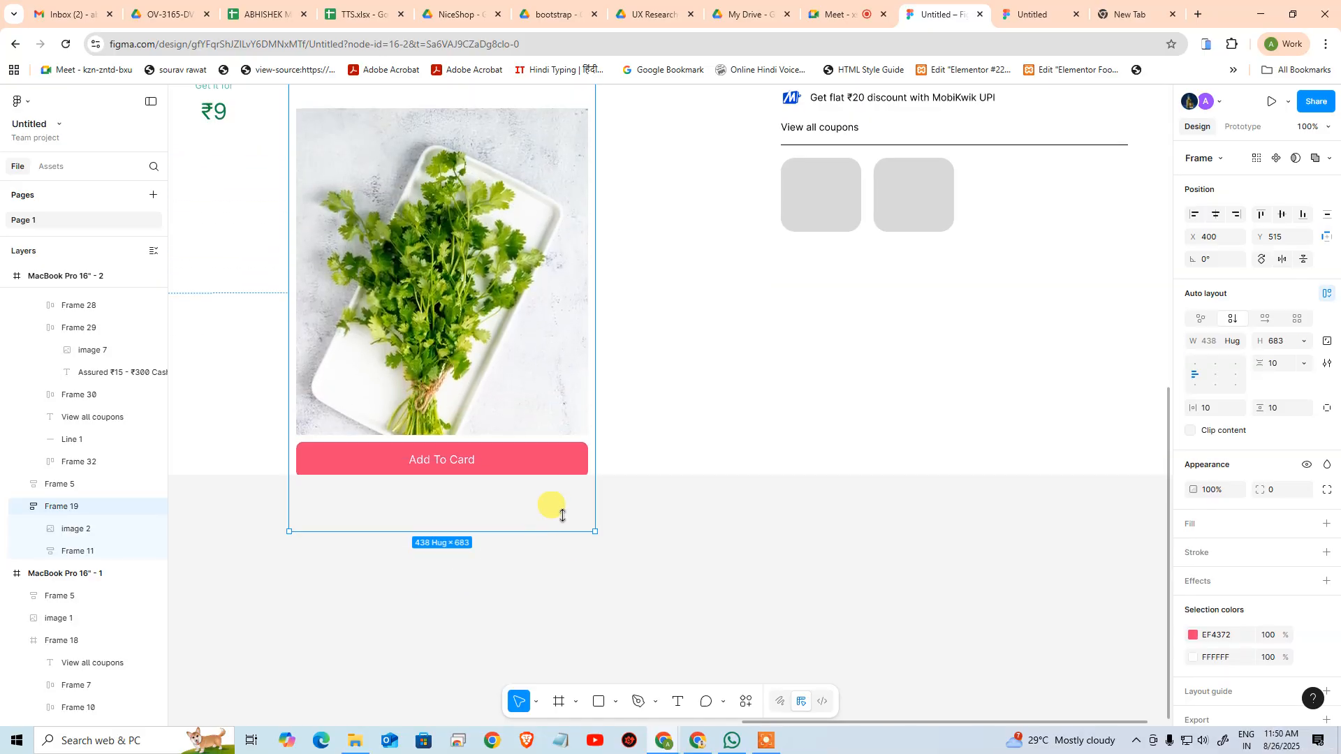
pyautogui.hotkey('ctrl', 'z')
pyautogui.click(743, 348)
pyautogui.moveTo(741, 341); pyautogui.dragTo(744, 357)
pyautogui.scroll(3, 744, 356)
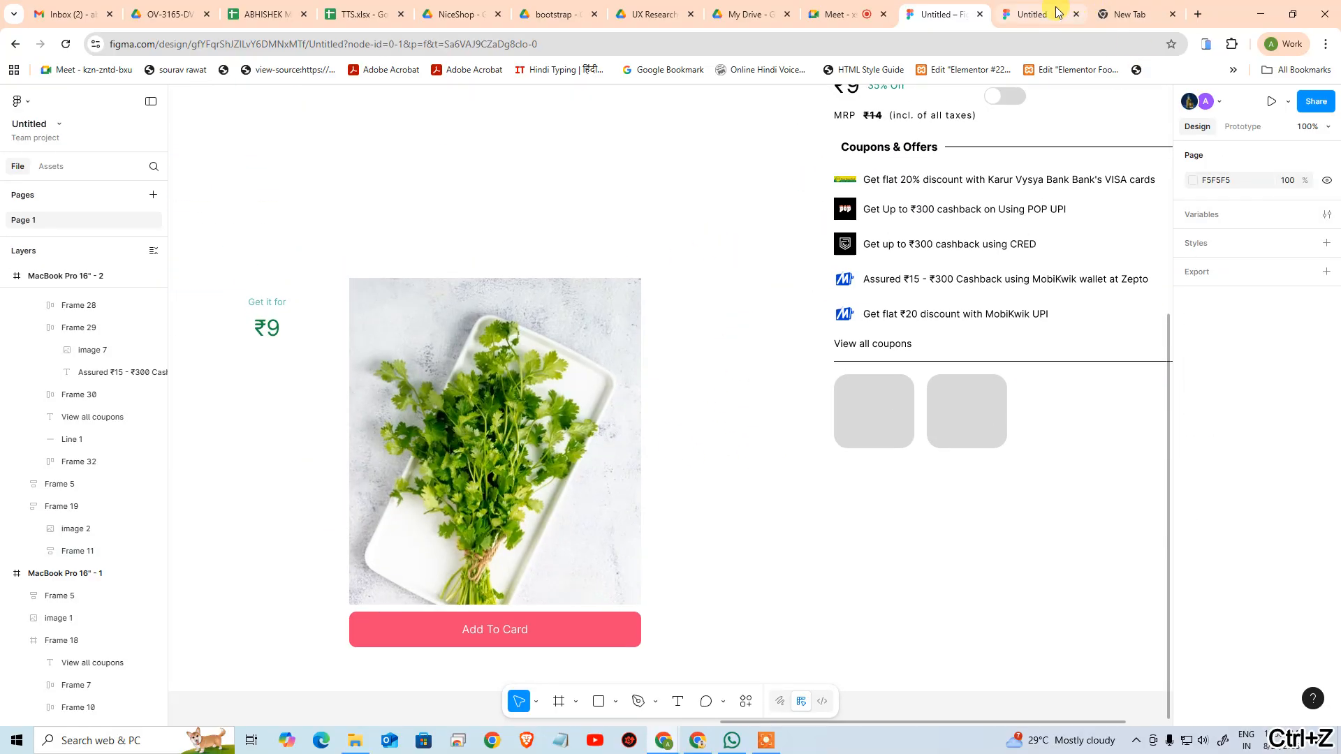
# Switch to the Zepto window in Chrome, close the standalone coriander image, and narrow the window to examine the product page's responsive layout
pyautogui.click(1031, 14)
pyautogui.hotkey('alt', 'Tab')
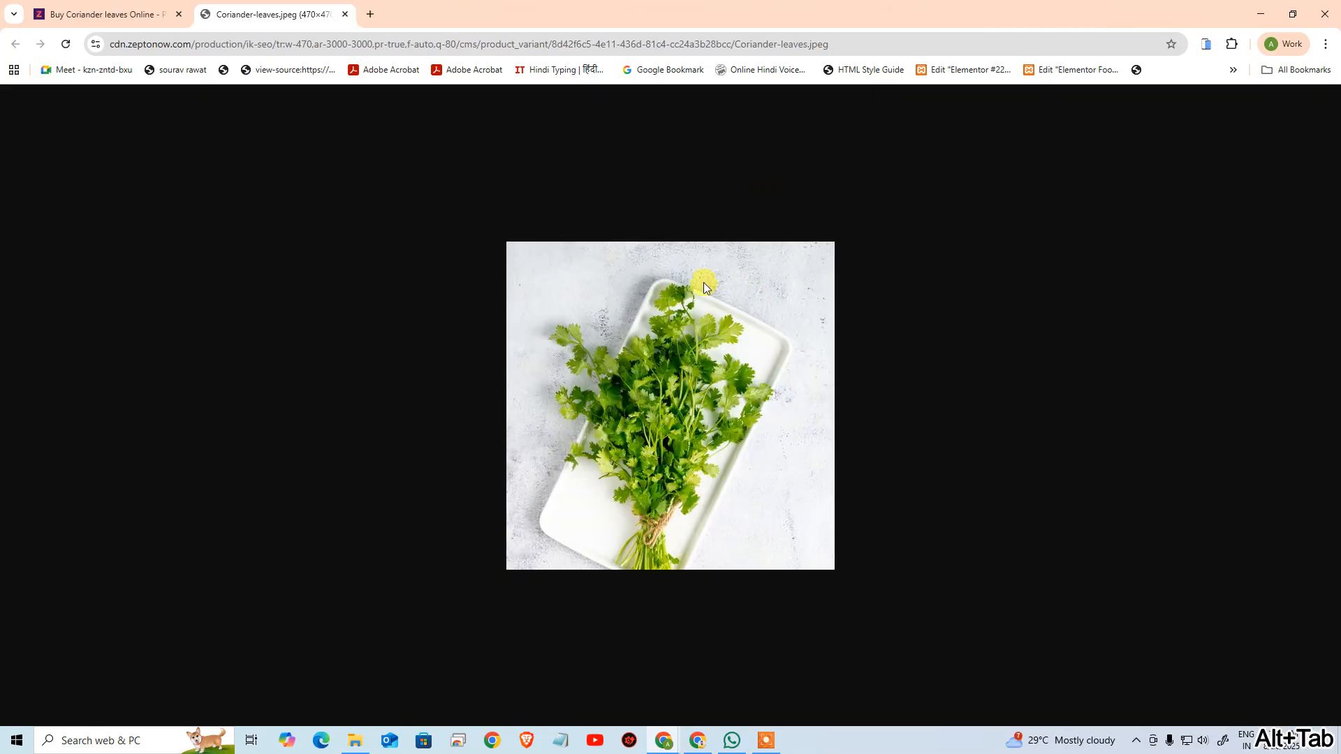
pyautogui.click(345, 14)
pyautogui.moveTo(475, 14); pyautogui.dragTo(504, 31)
pyautogui.moveTo(1000, 629); pyautogui.dragTo(627, 497)
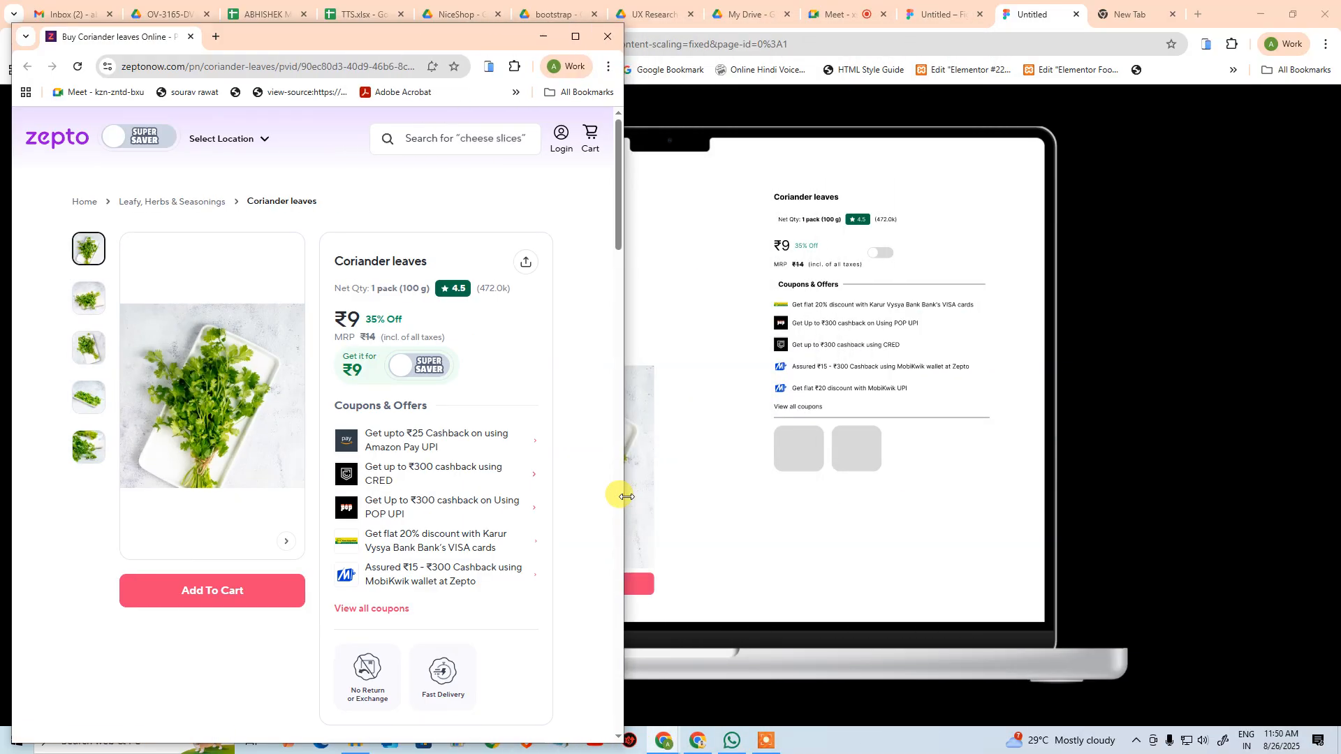
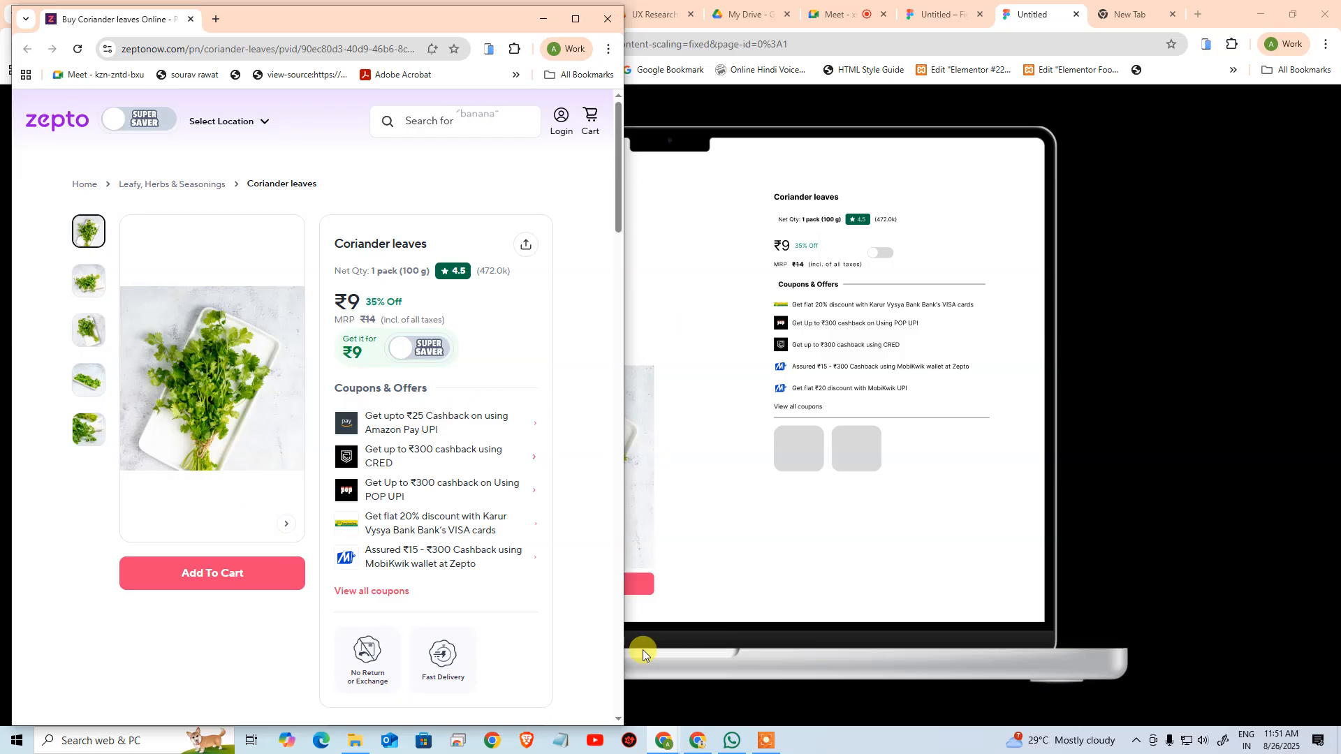
# Narrow and widen the Zepto window to examine how the coriander image and product details rearrange
pyautogui.moveTo(625, 633); pyautogui.dragTo(504, 595)
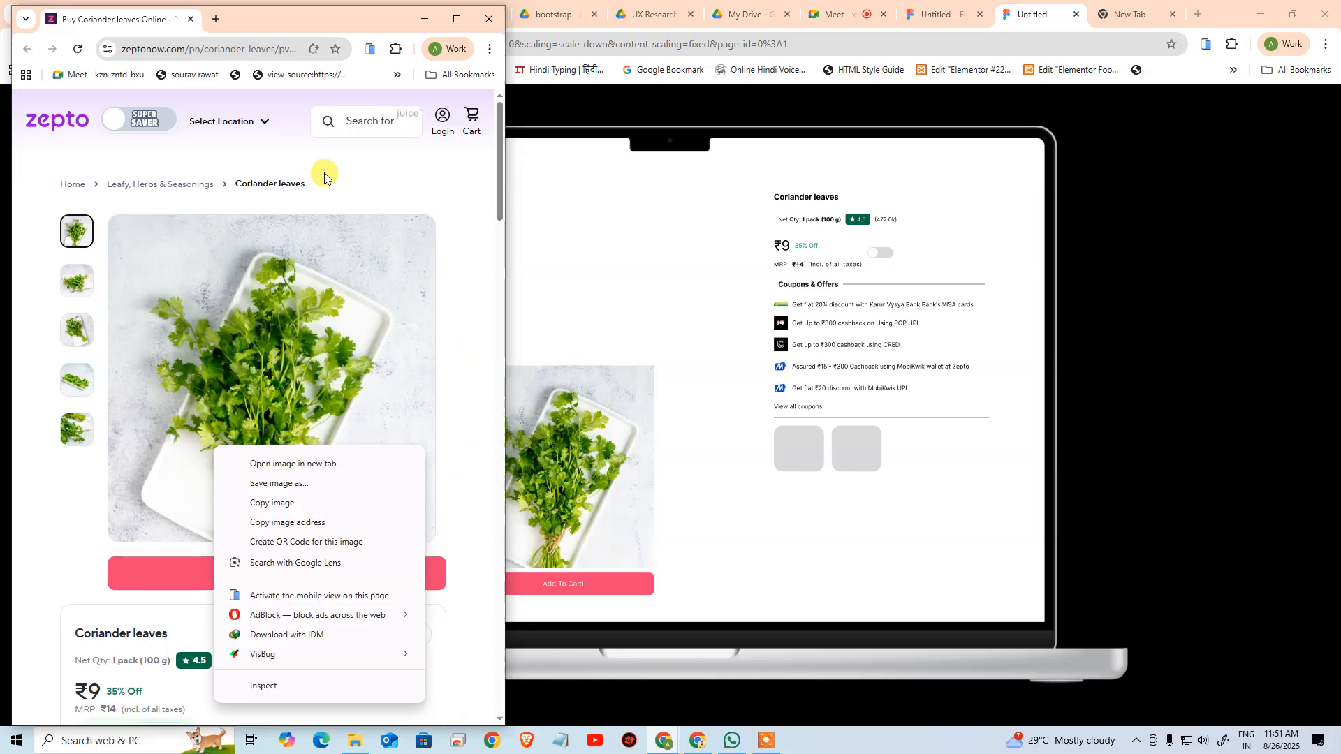
pyautogui.click(423, 182)
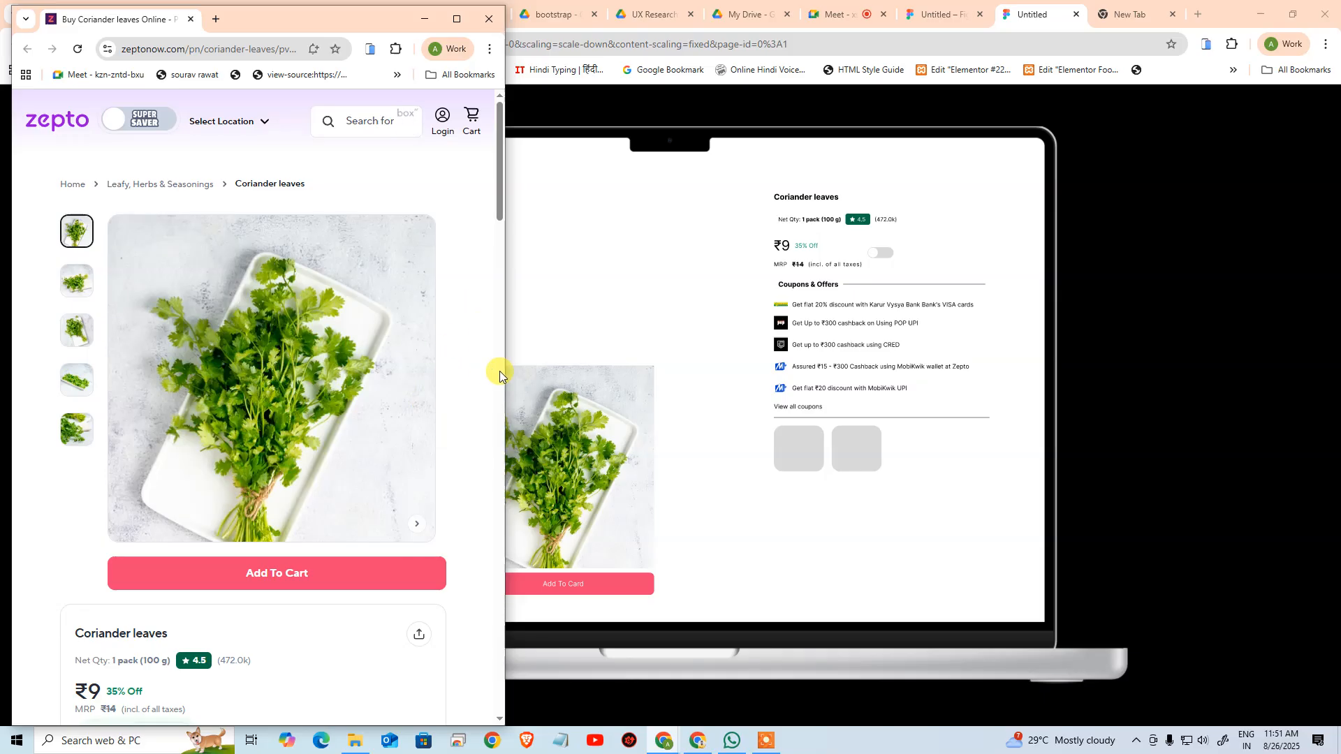
pyautogui.moveTo(500, 373); pyautogui.dragTo(771, 388)
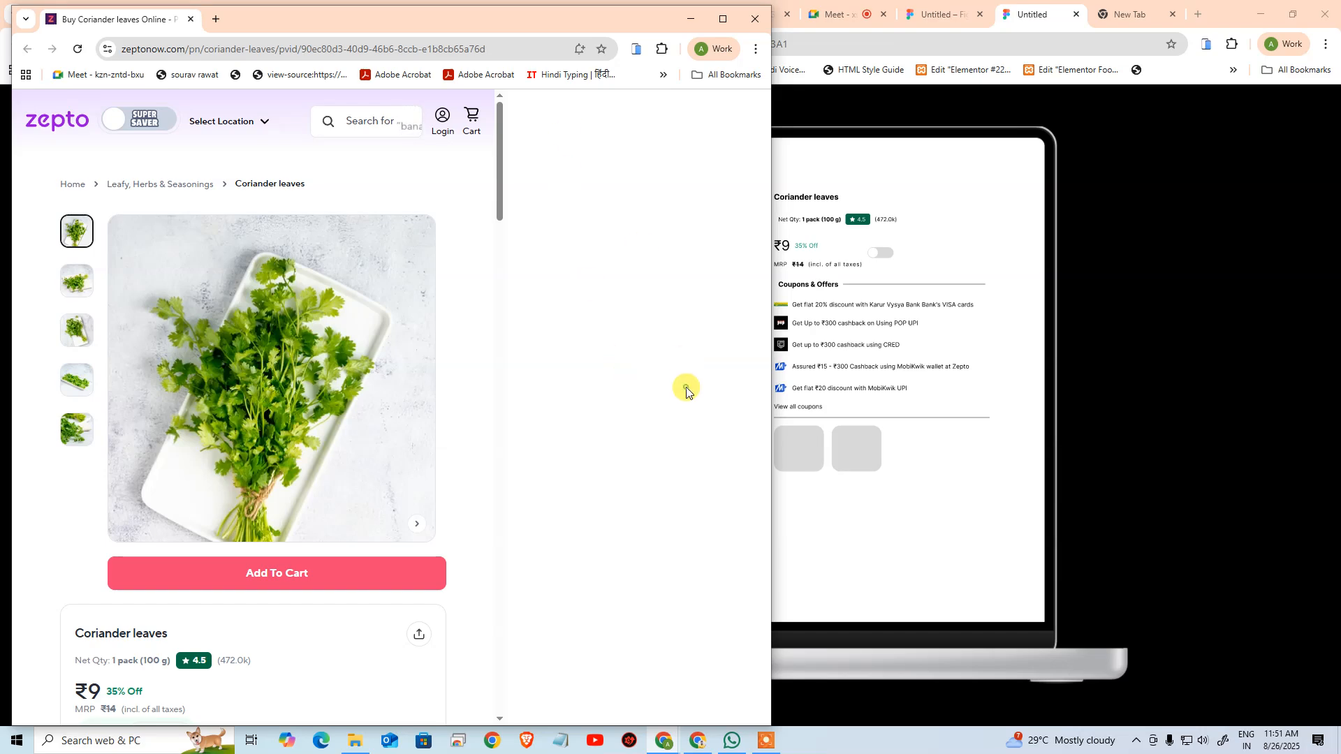
# Maximize the Zepto window without developer tools and reload the coriander product page at full width
pyautogui.press('F12')
pyautogui.click(723, 19)
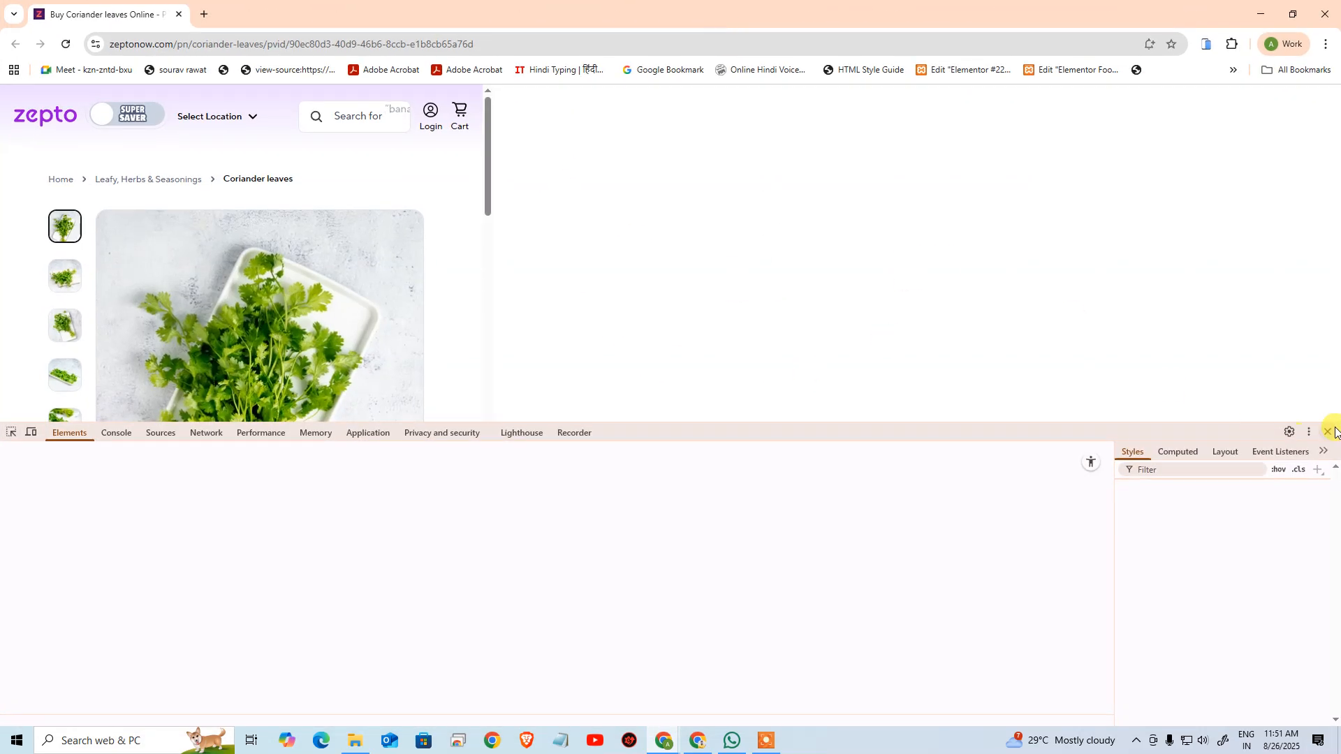
pyautogui.click(1330, 431)
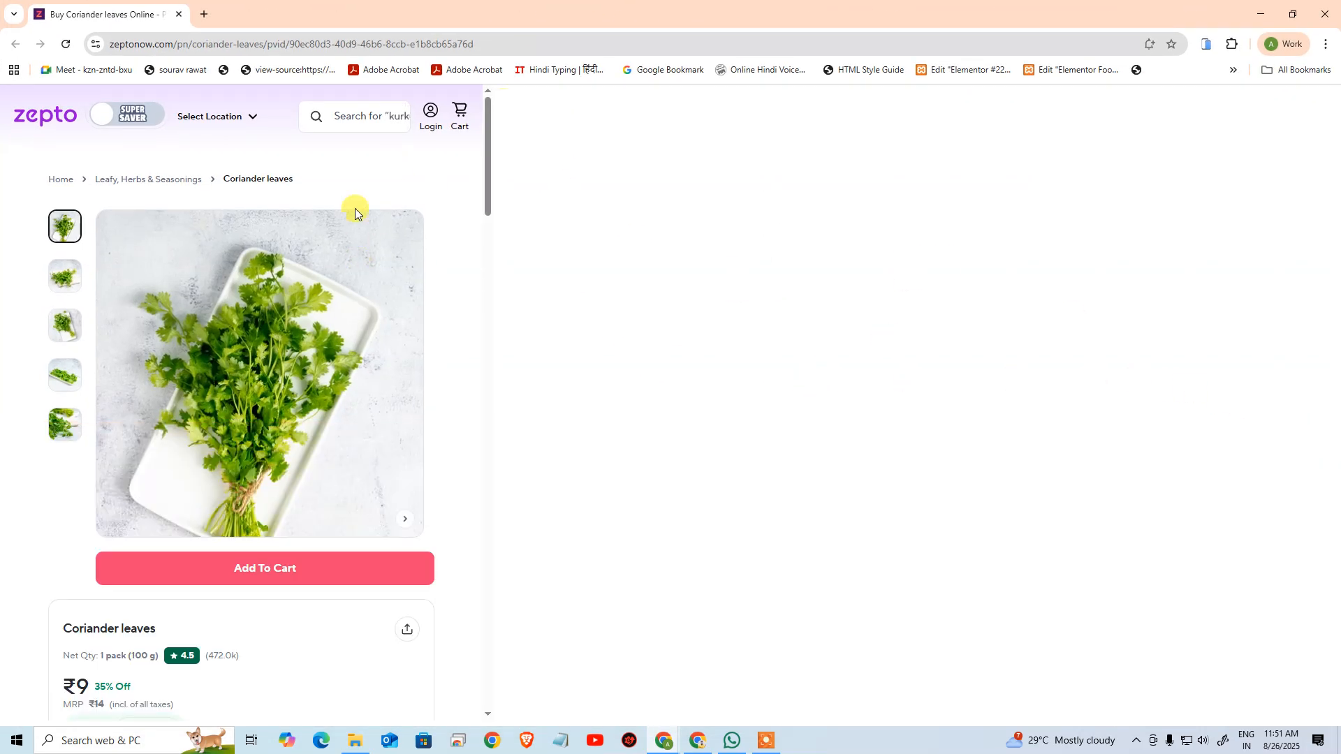
pyautogui.doubleClick(480, 24)
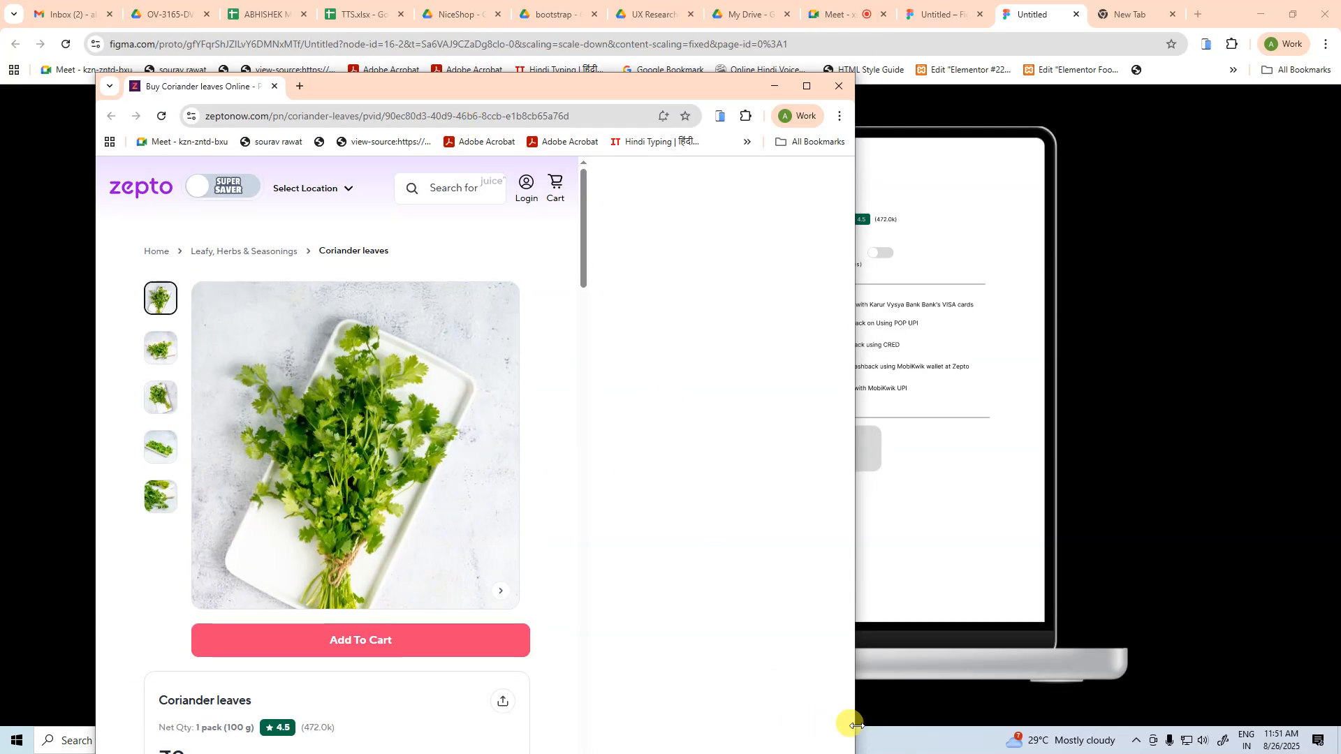
pyautogui.moveTo(851, 726); pyautogui.dragTo(1099, 542)
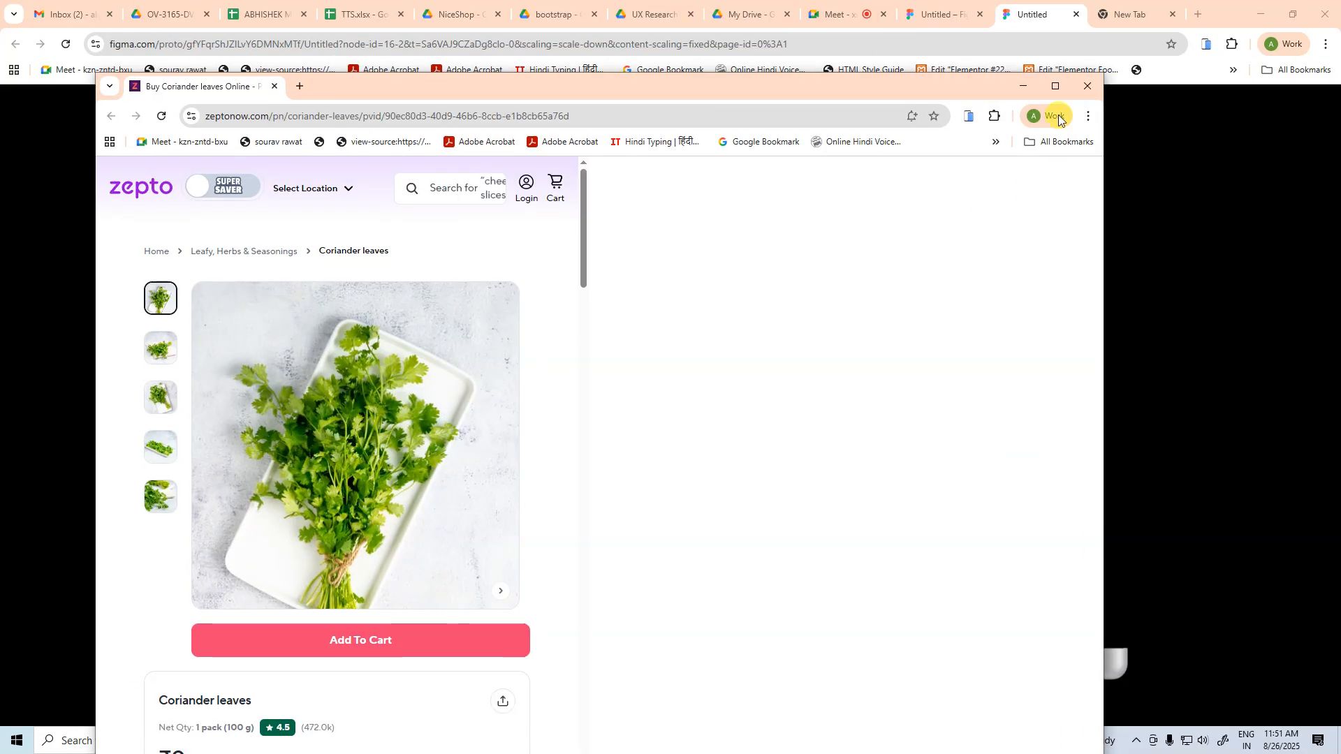
pyautogui.click(1056, 86)
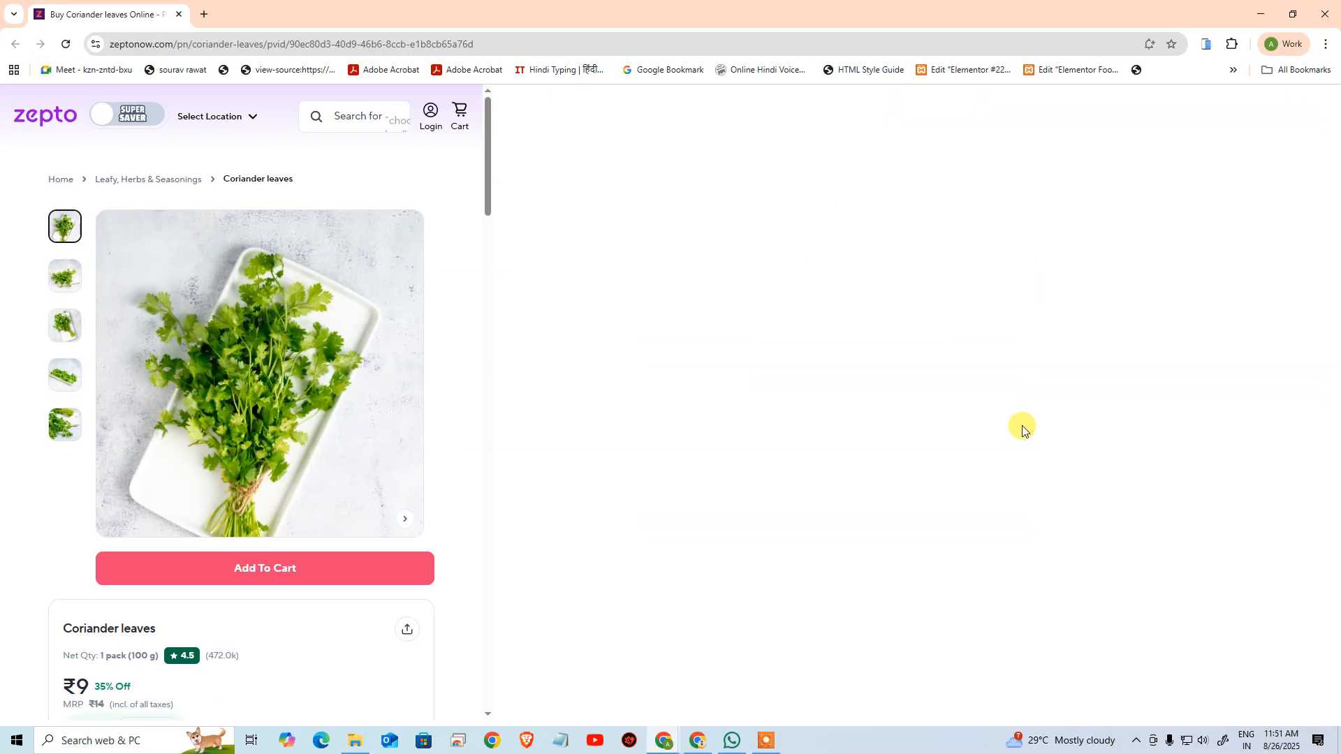
pyautogui.click(250, 43)
pyautogui.press('Return')
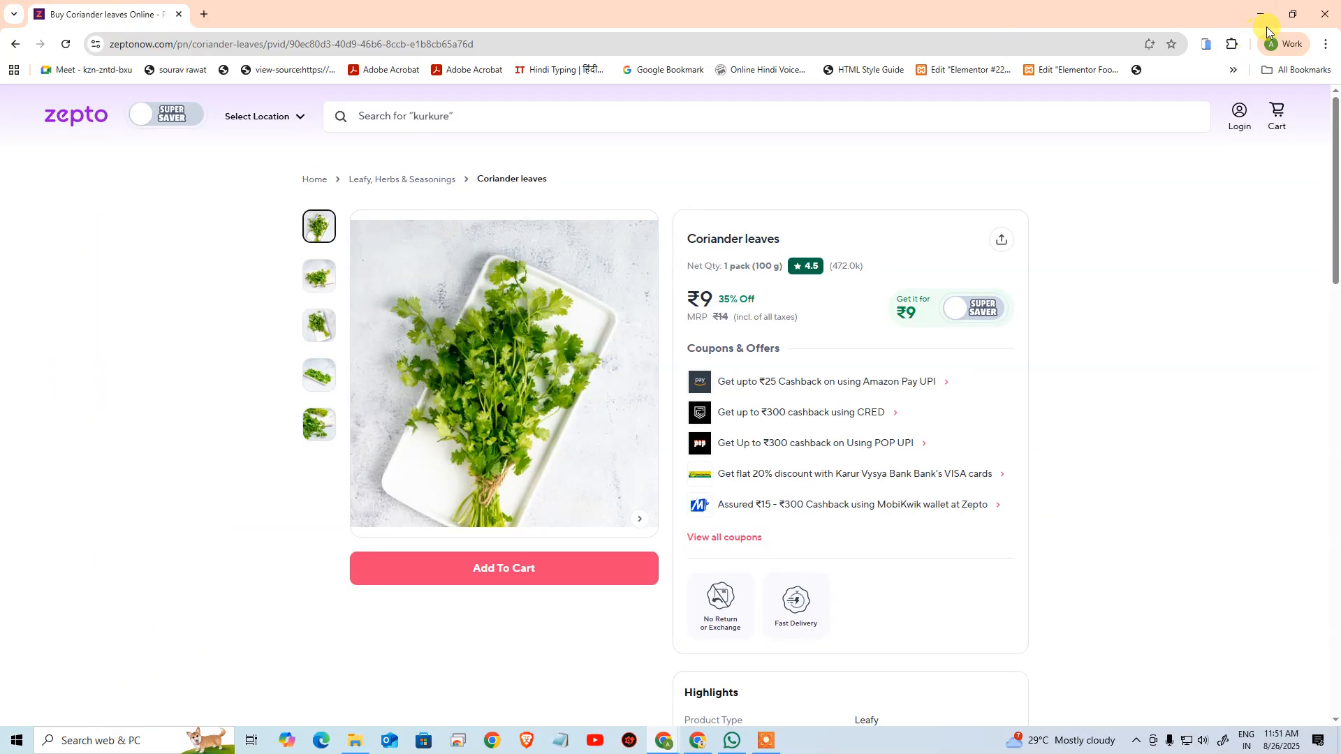
# Restore the Zepto window and shrink it to examine the coriander image at its smallest size in the two-column layout
pyautogui.click(1291, 19)
pyautogui.scroll(-3, 929, 216)
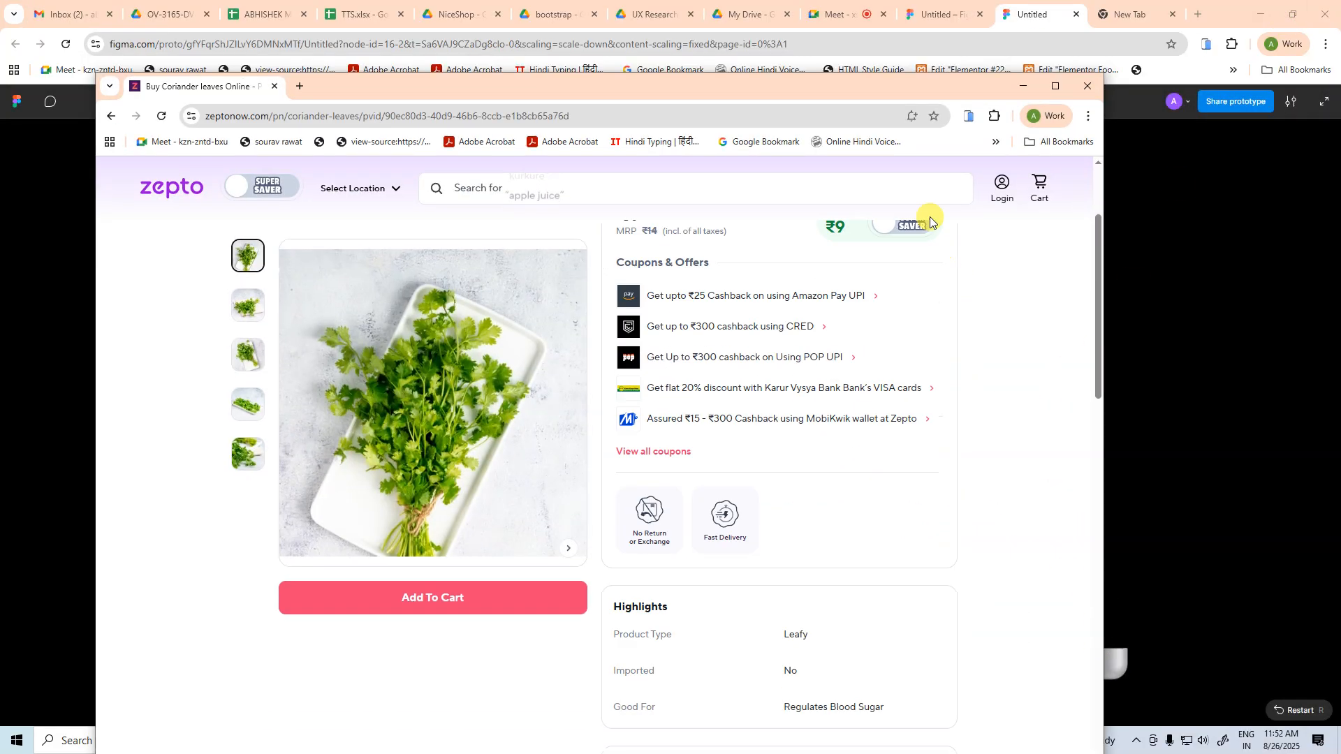
pyautogui.moveTo(904, 95); pyautogui.dragTo(895, 32)
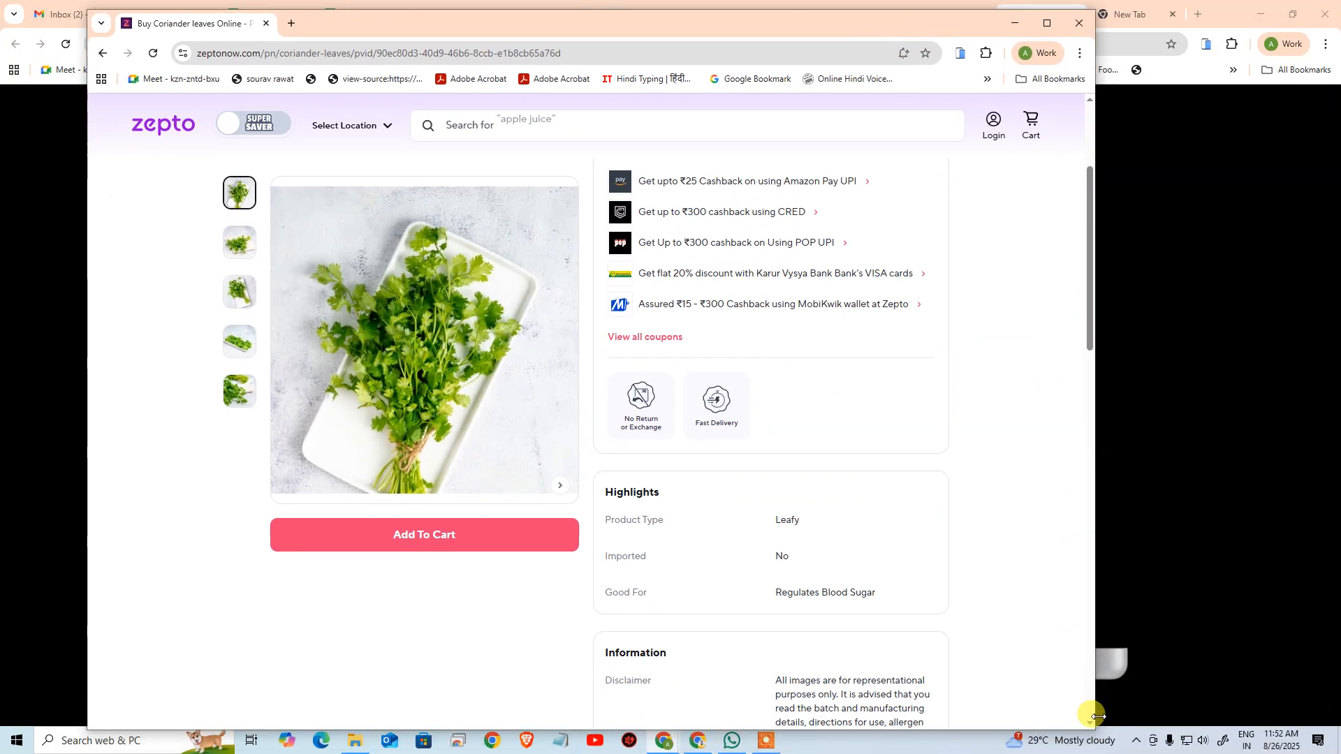
pyautogui.moveTo(1094, 728); pyautogui.dragTo(624, 567)
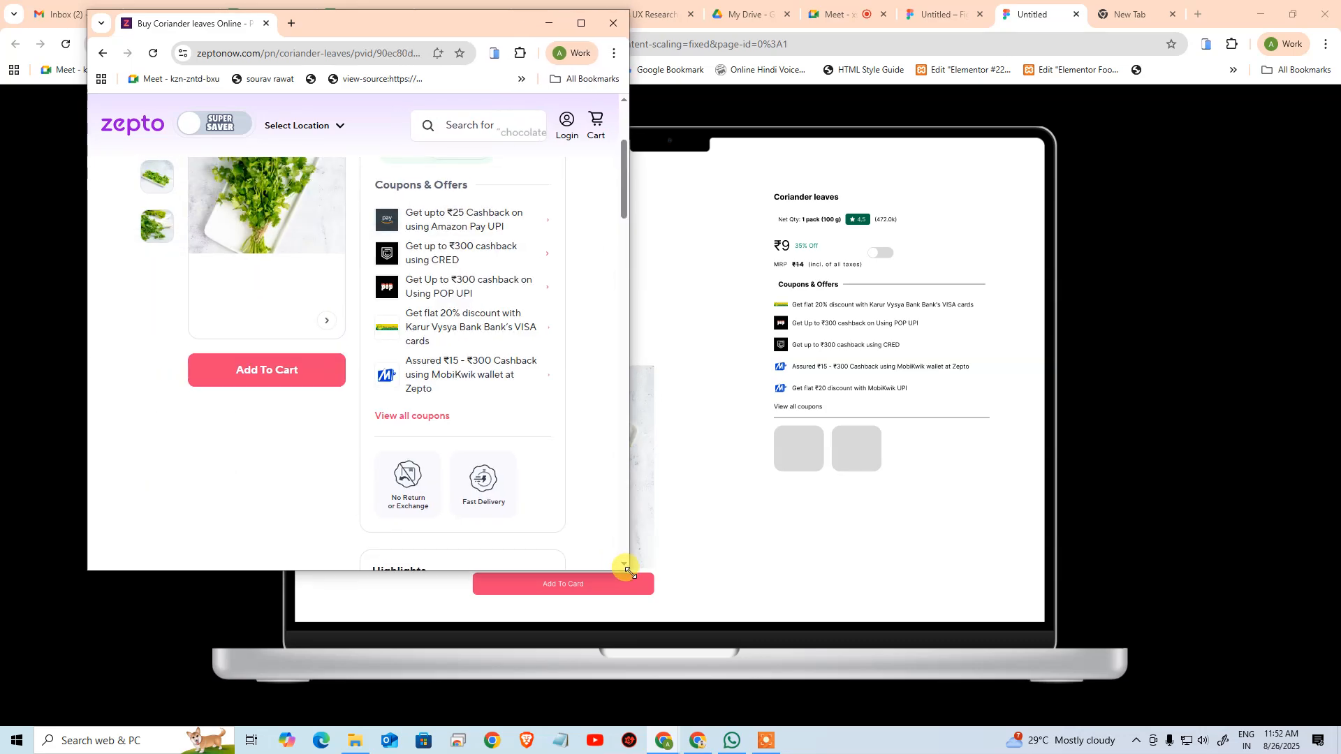
pyautogui.scroll(2, 552, 427)
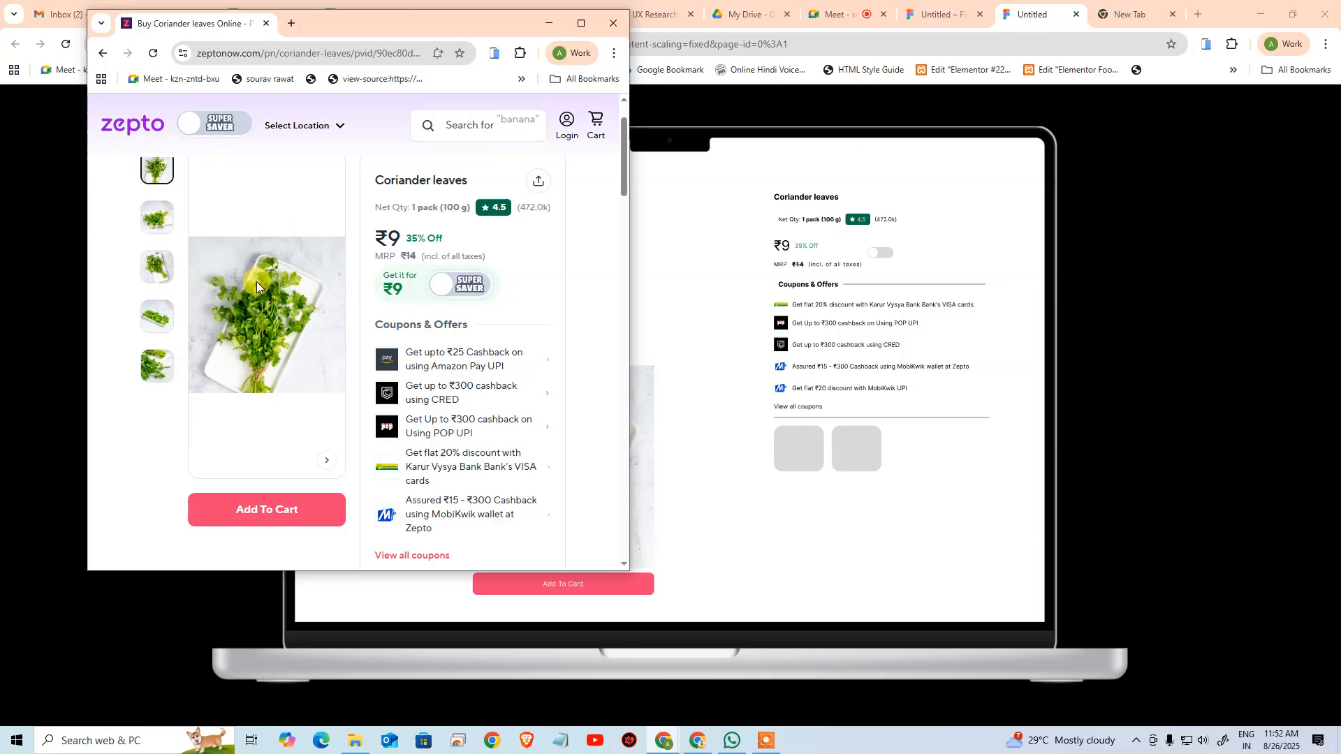
# Capture a screenshot of the shrunken Zepto coriander image and paste it into the MacBook Pro 16" - 2 frame in the Figma design file
pyautogui.press('super+shift+s')
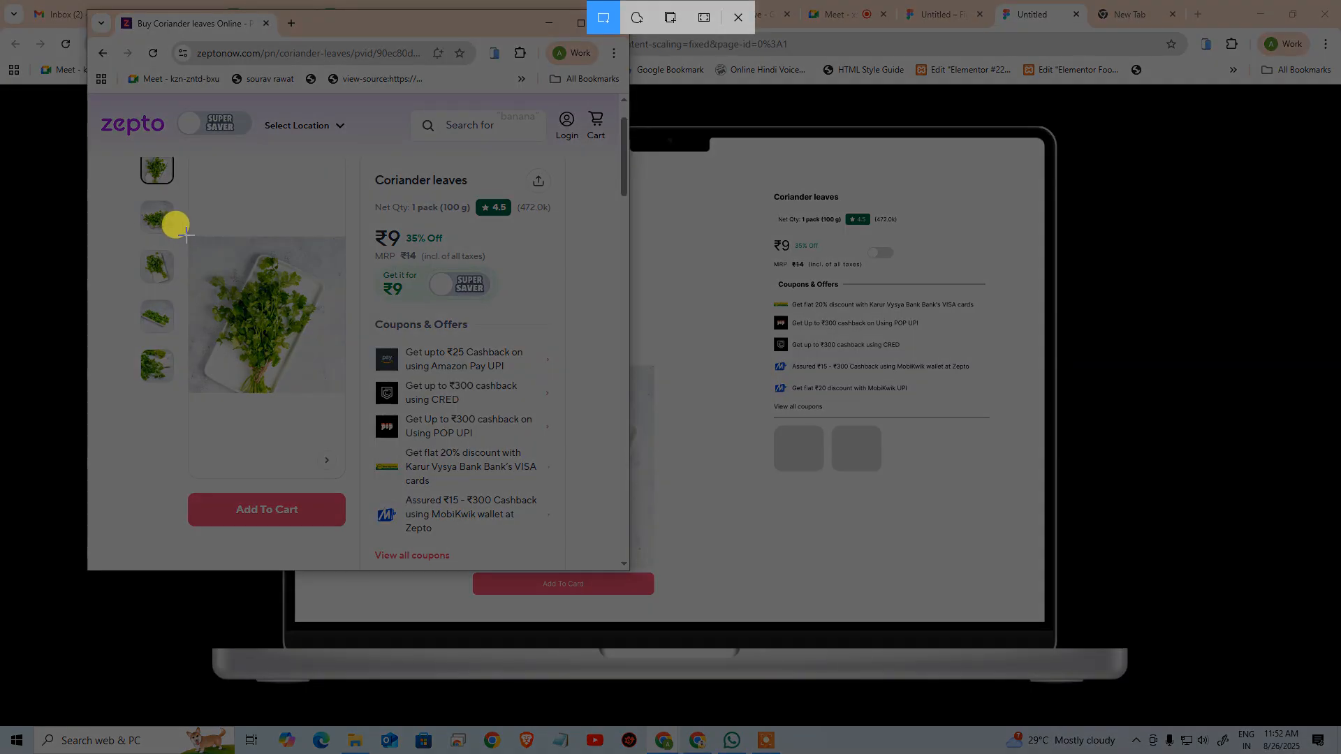
pyautogui.moveTo(183, 238); pyautogui.dragTo(344, 395)
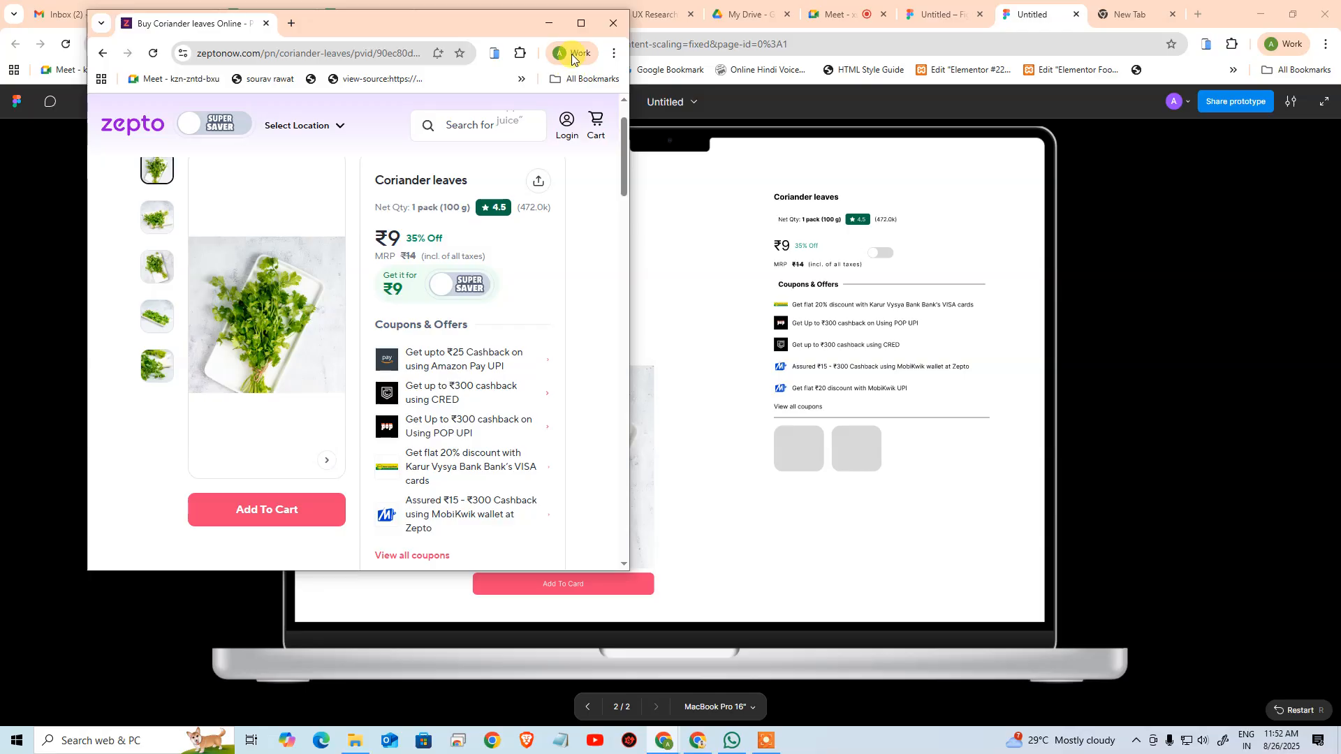
pyautogui.click(577, 25)
pyautogui.hotkey('alt', 'Tab')
pyautogui.hotkey('alt', 'Tab')
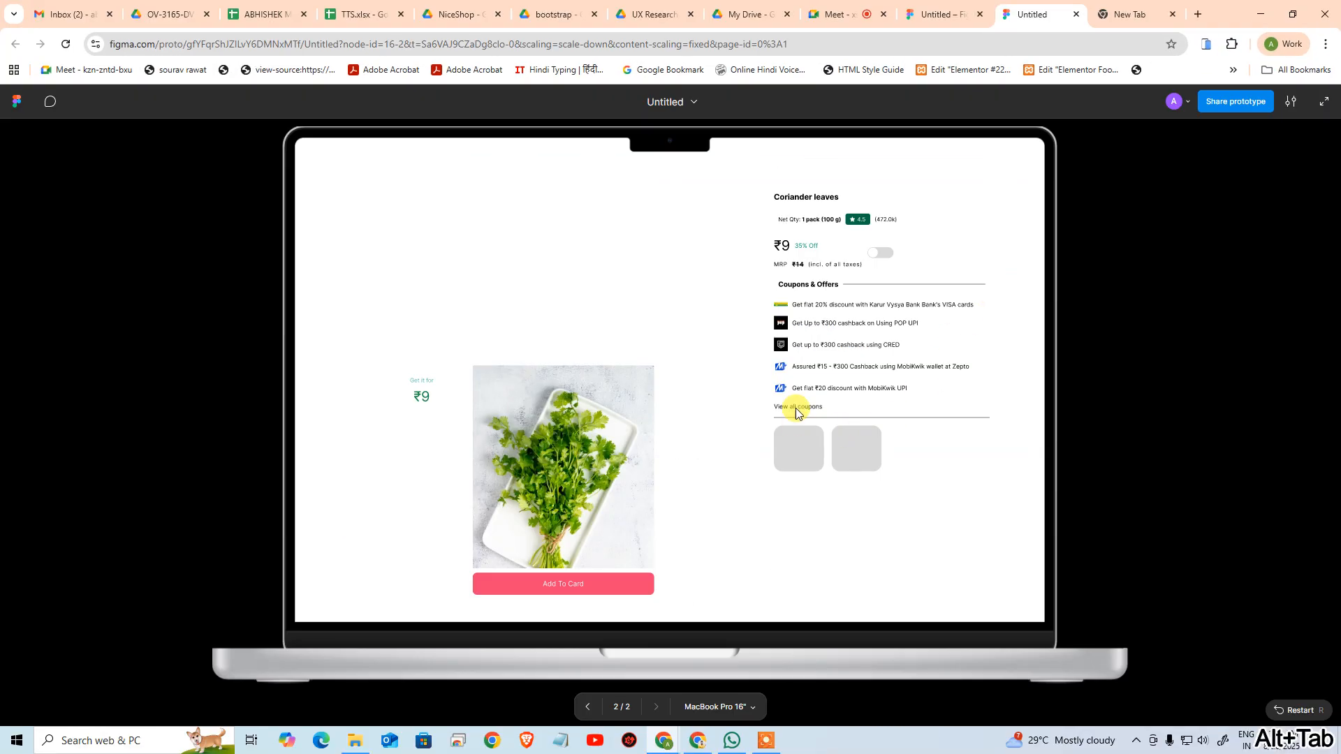
pyautogui.click(960, 11)
pyautogui.moveTo(634, 158); pyautogui.dragTo(866, 482)
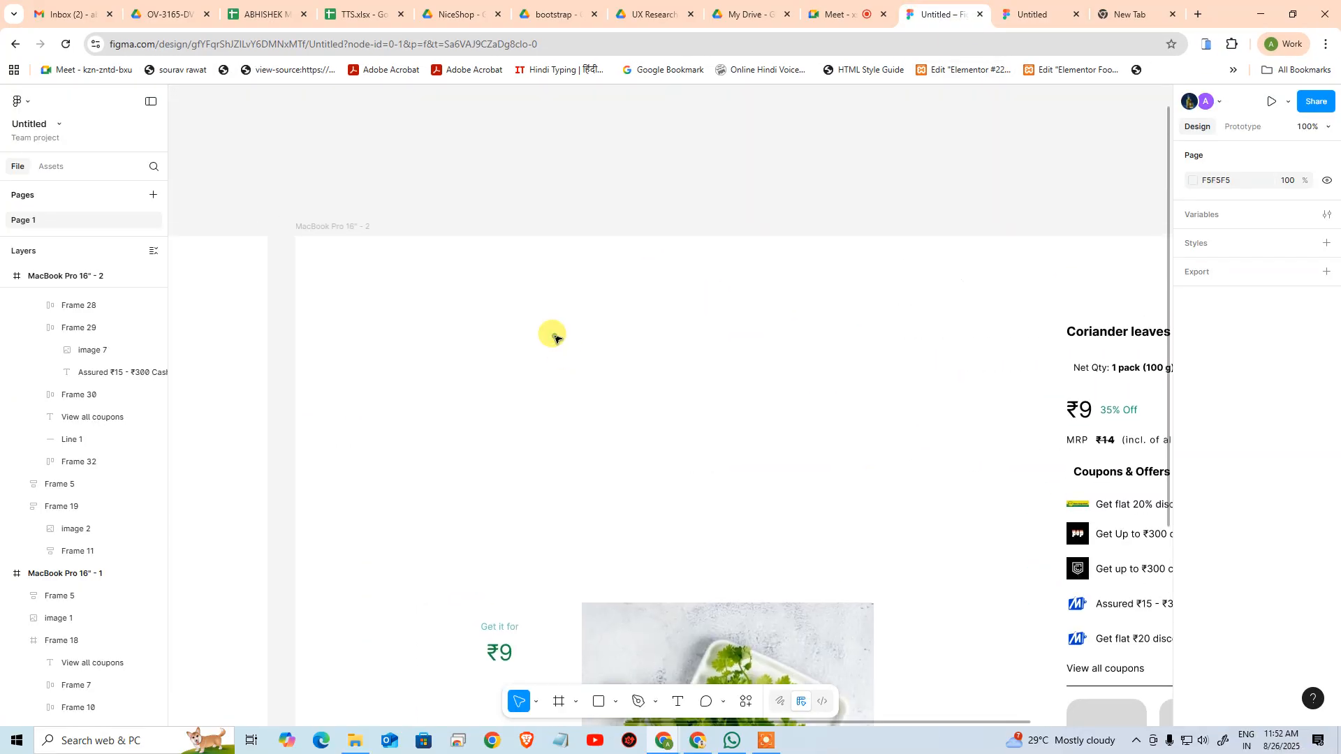
pyautogui.hotkey('ctrl', 'v')
pyautogui.click(700, 303)
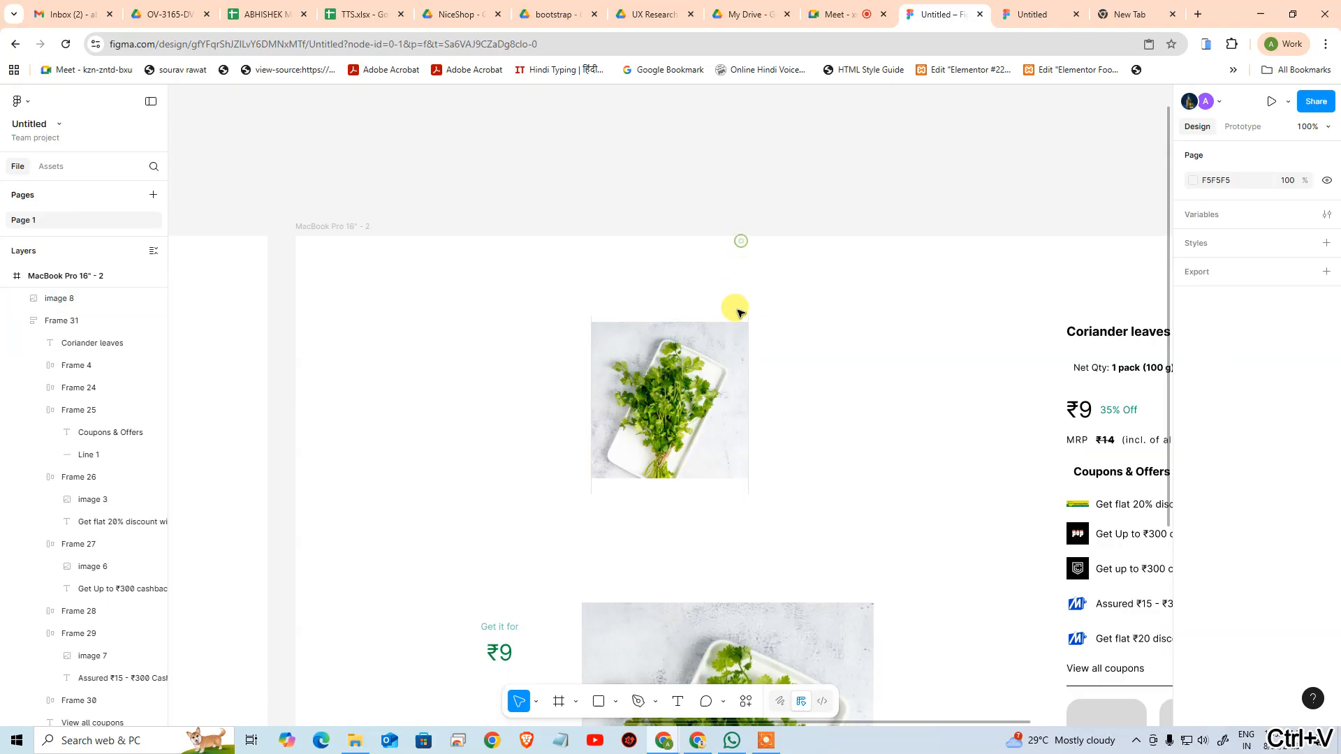
# Draw a line about 226 wide across the upper edge of the pasted coriander screenshot to measure its width
pyautogui.hotkey('ctrl', 'space')
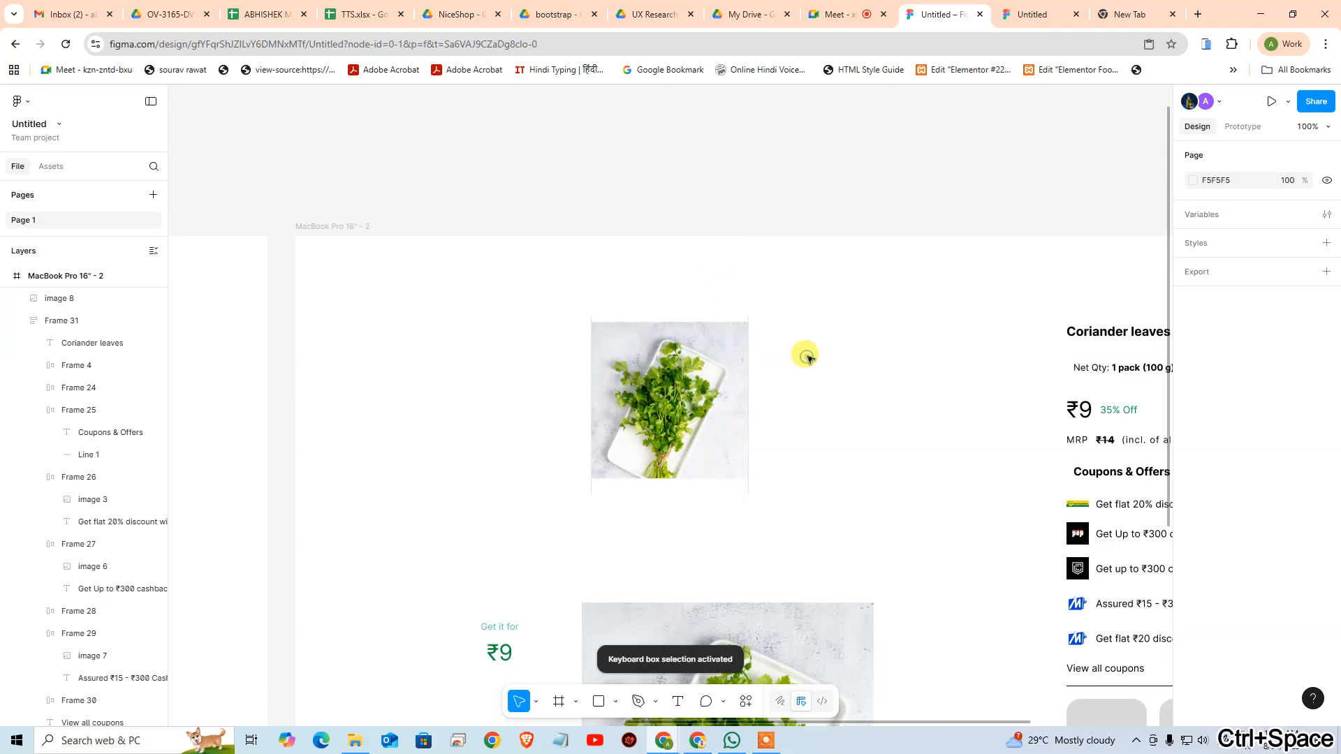
pyautogui.hotkey('ctrl', '+')
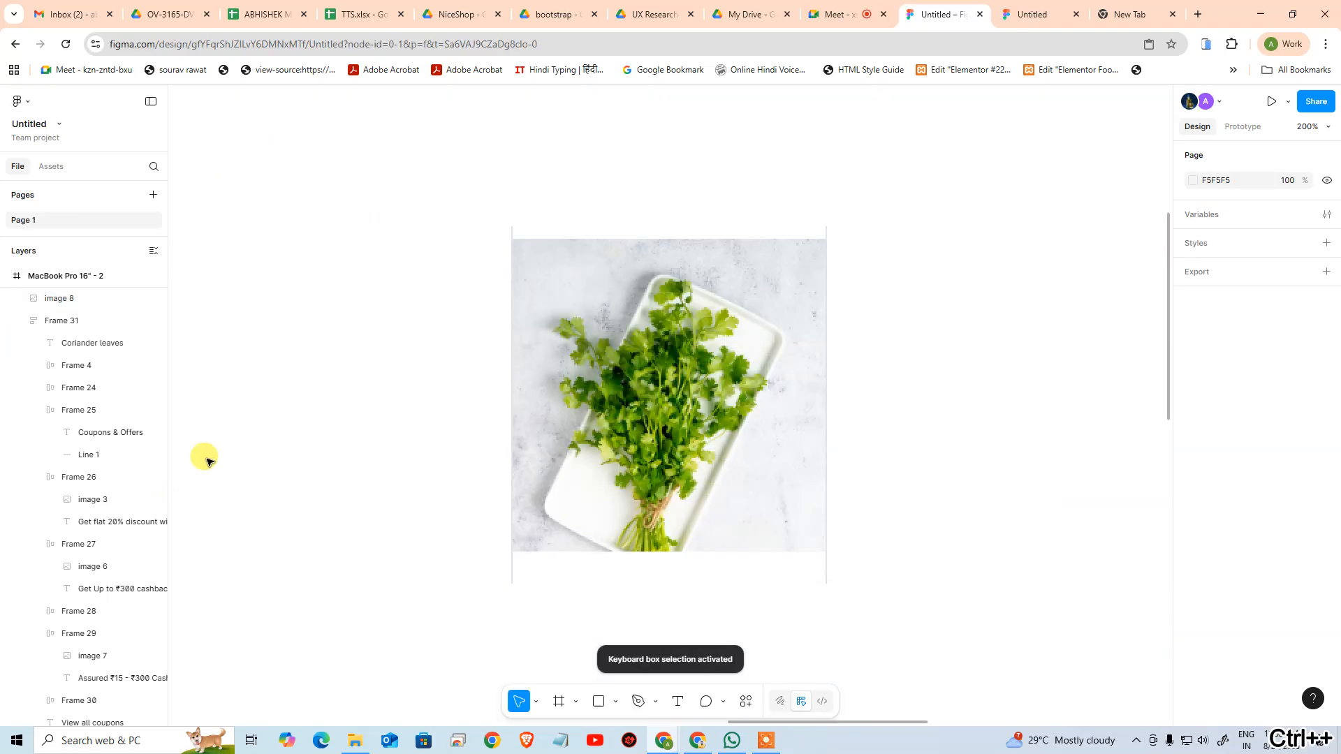
pyautogui.click(618, 705)
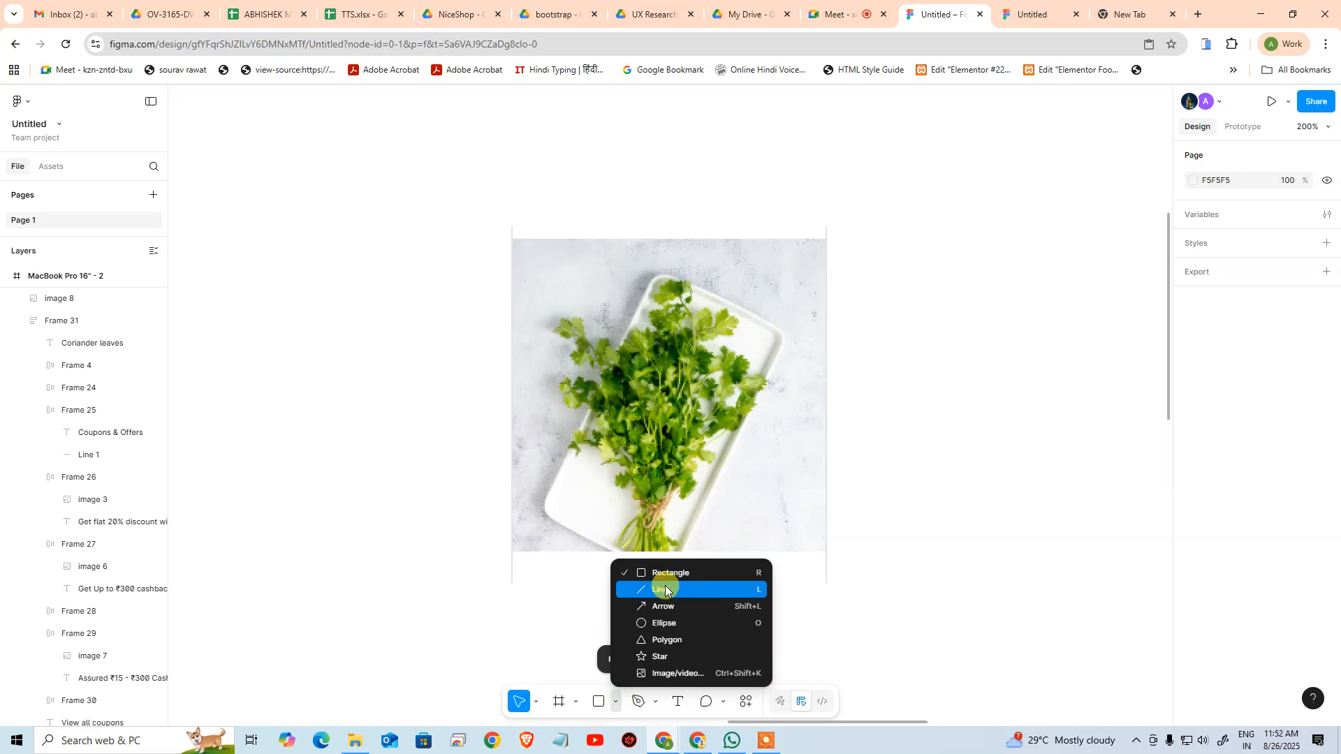
pyautogui.click(663, 589)
pyautogui.moveTo(512, 239); pyautogui.dragTo(828, 240)
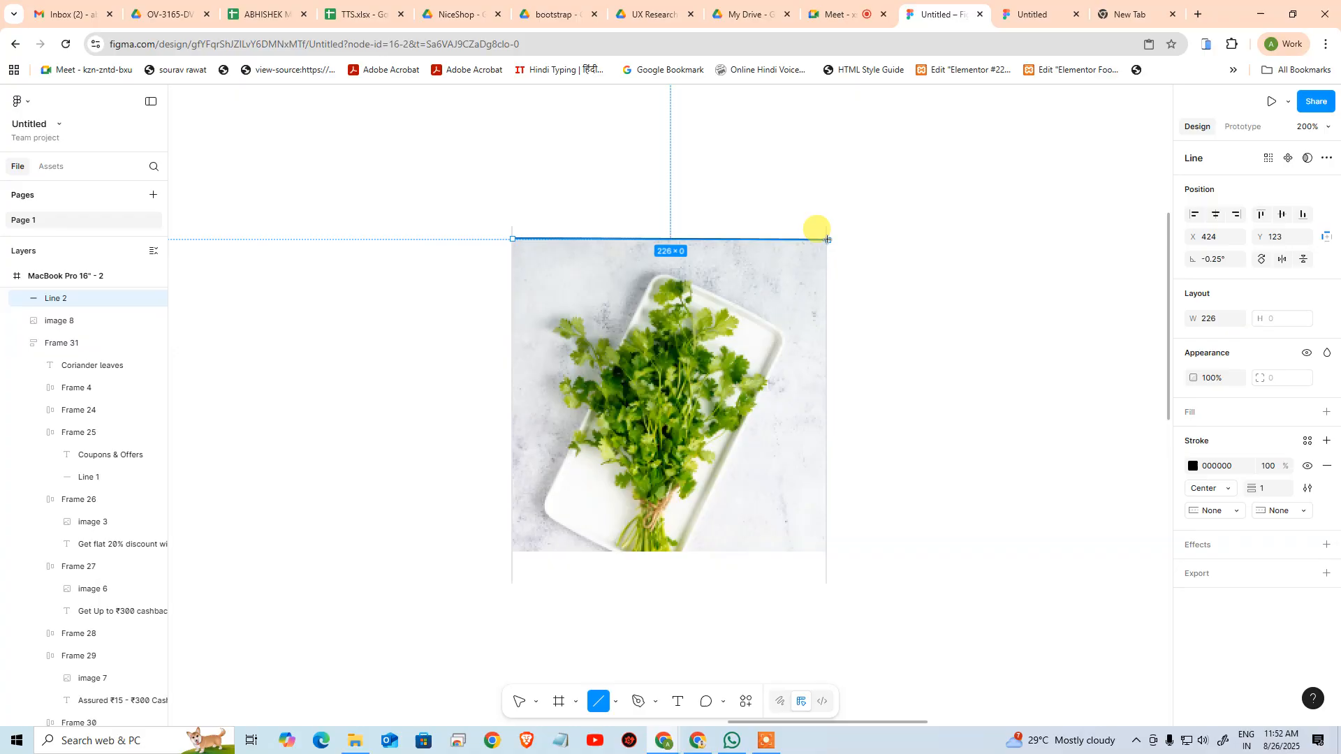
pyautogui.moveTo(828, 240); pyautogui.dragTo(828, 240)
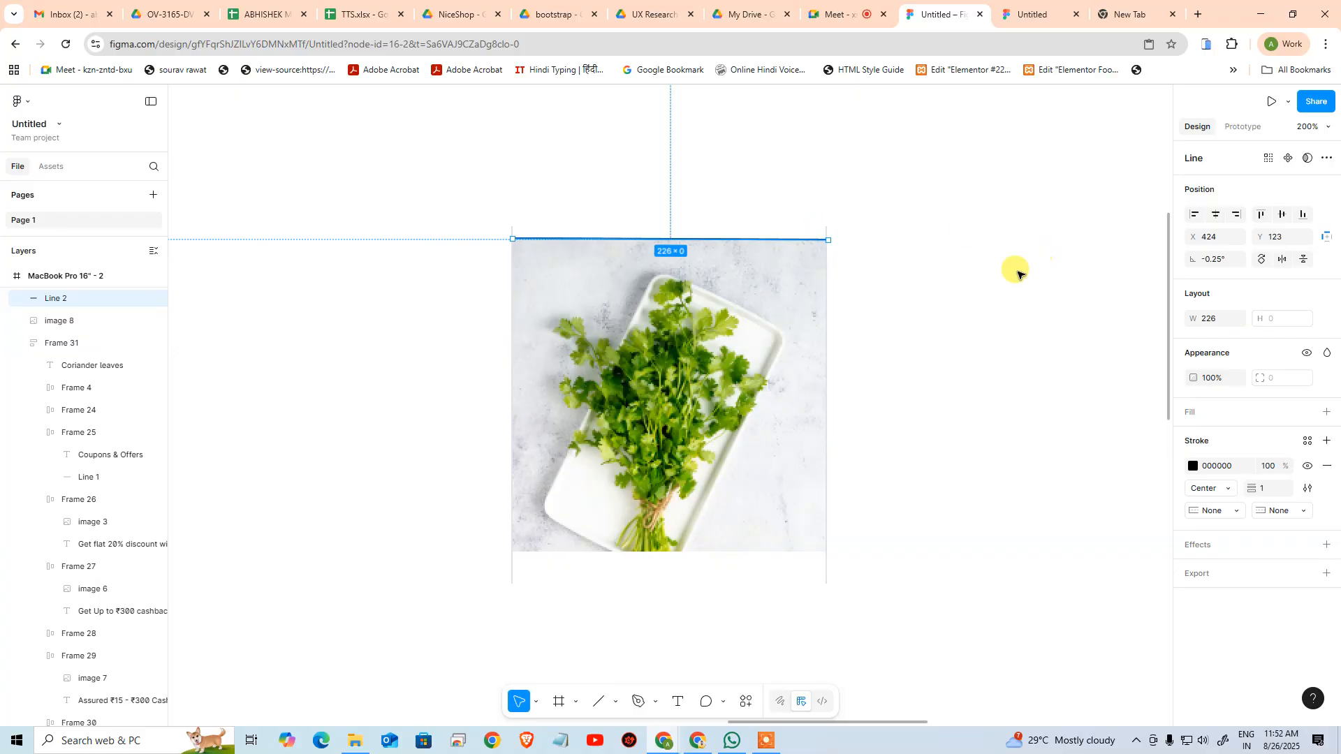
# Delete the measuring line and the pasted coriander screenshot
pyautogui.click(978, 286)
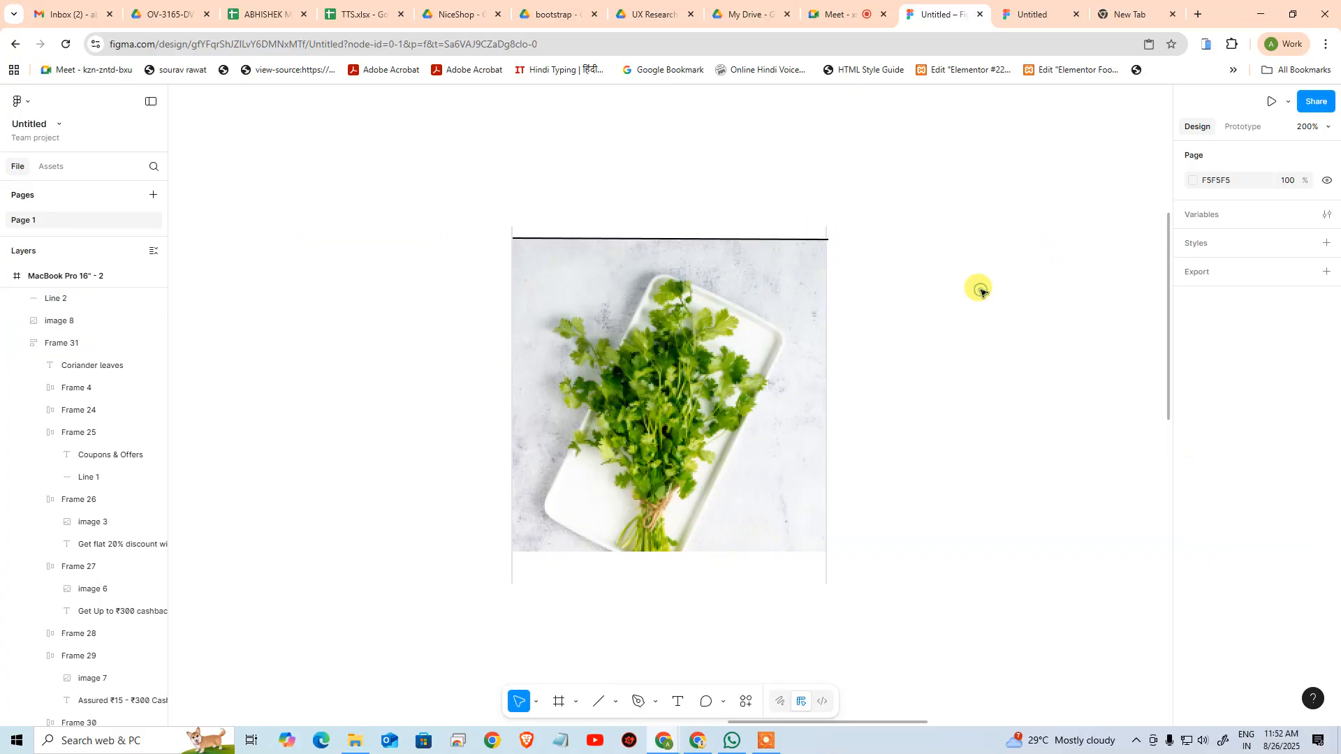
pyautogui.click(721, 240)
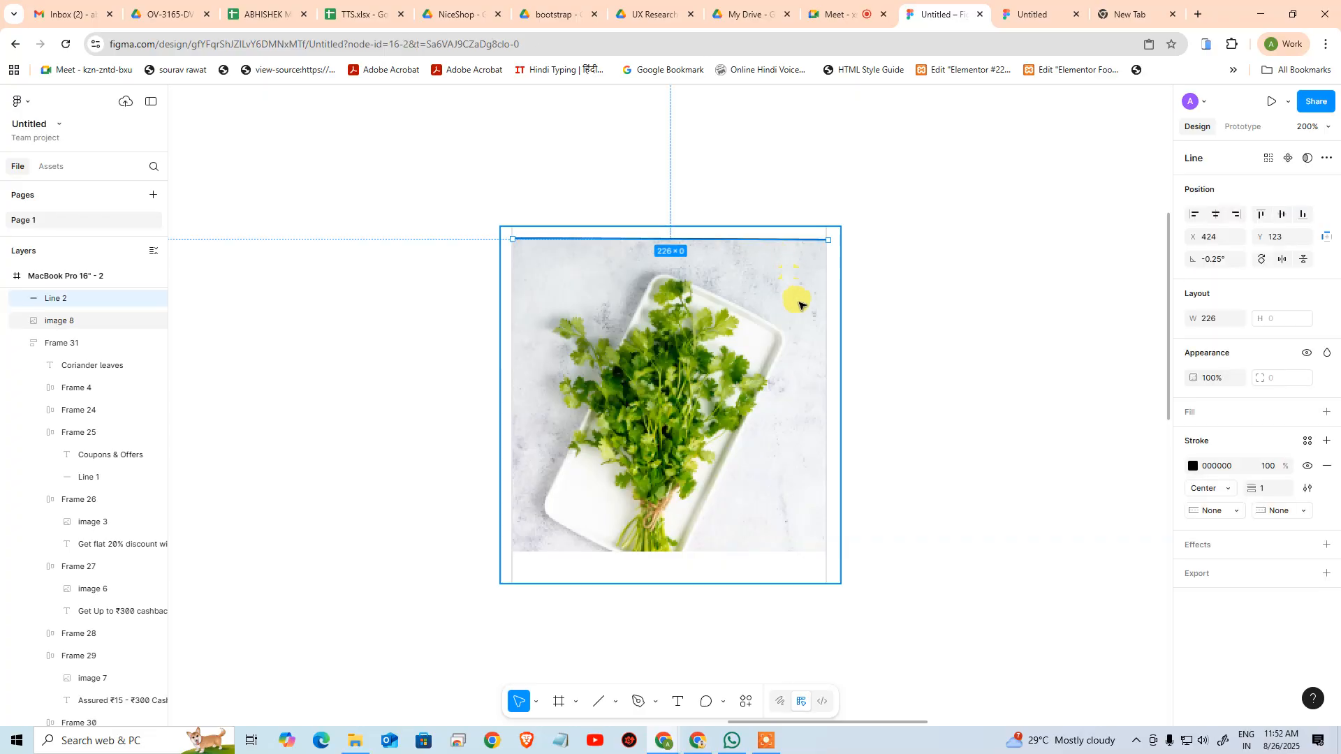
pyautogui.press('Delete')
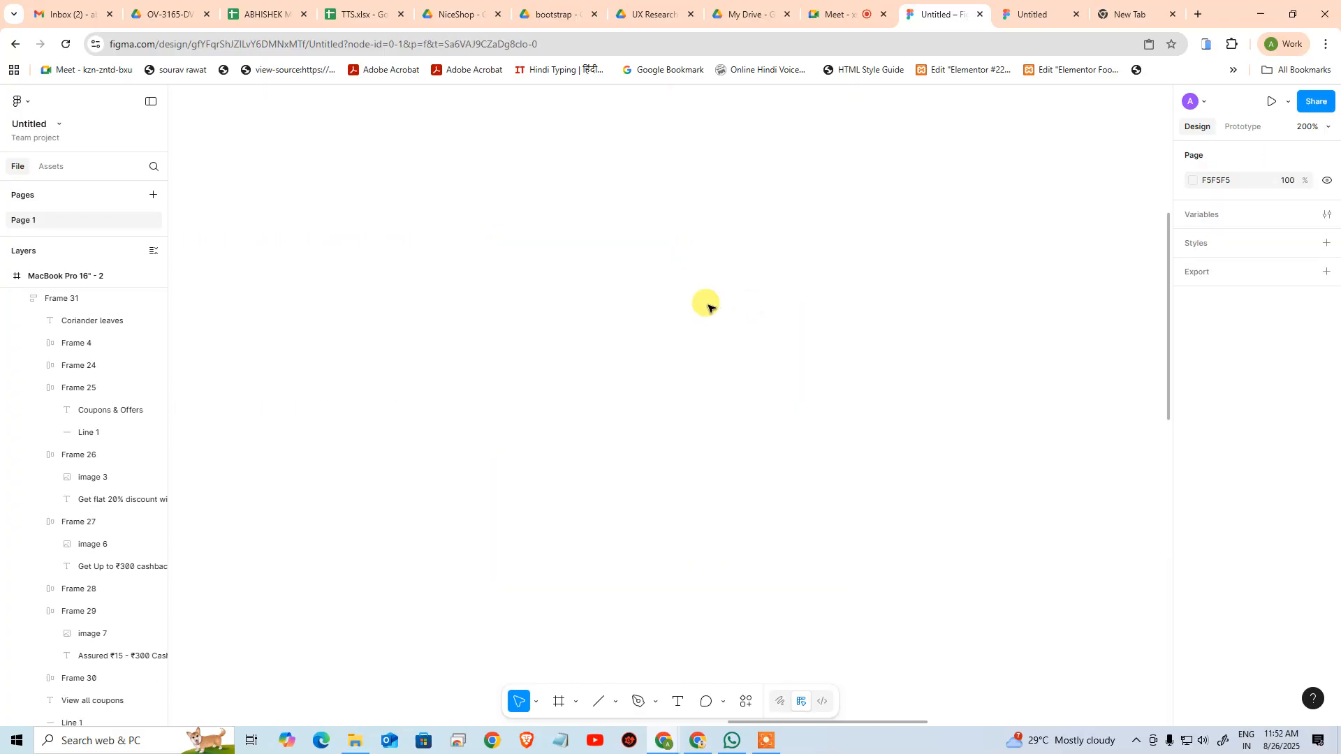
pyautogui.scroll(-10, 776, 363)
pyautogui.hotkey('ctrl', '-')
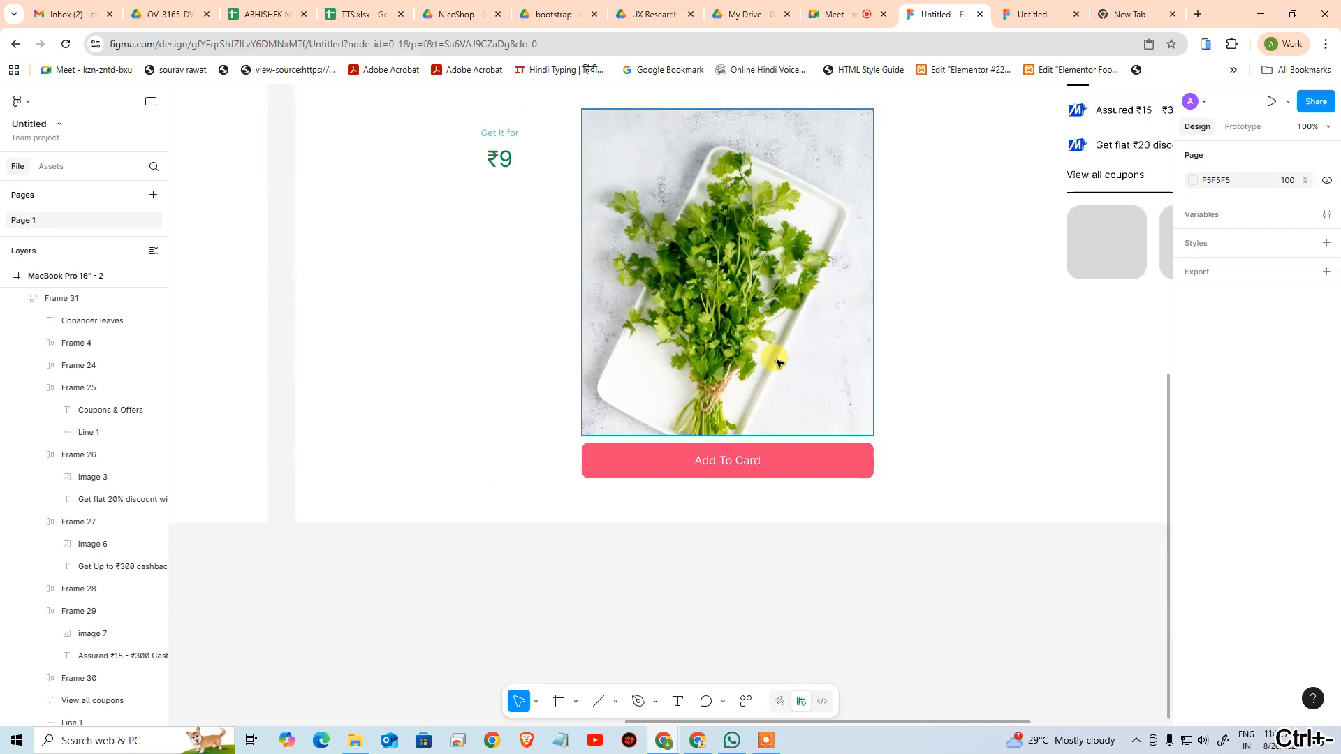
# Add a minimum width of 220 and a minimum height of 220 to the coriander image above the Add To Card button
pyautogui.click(766, 307)
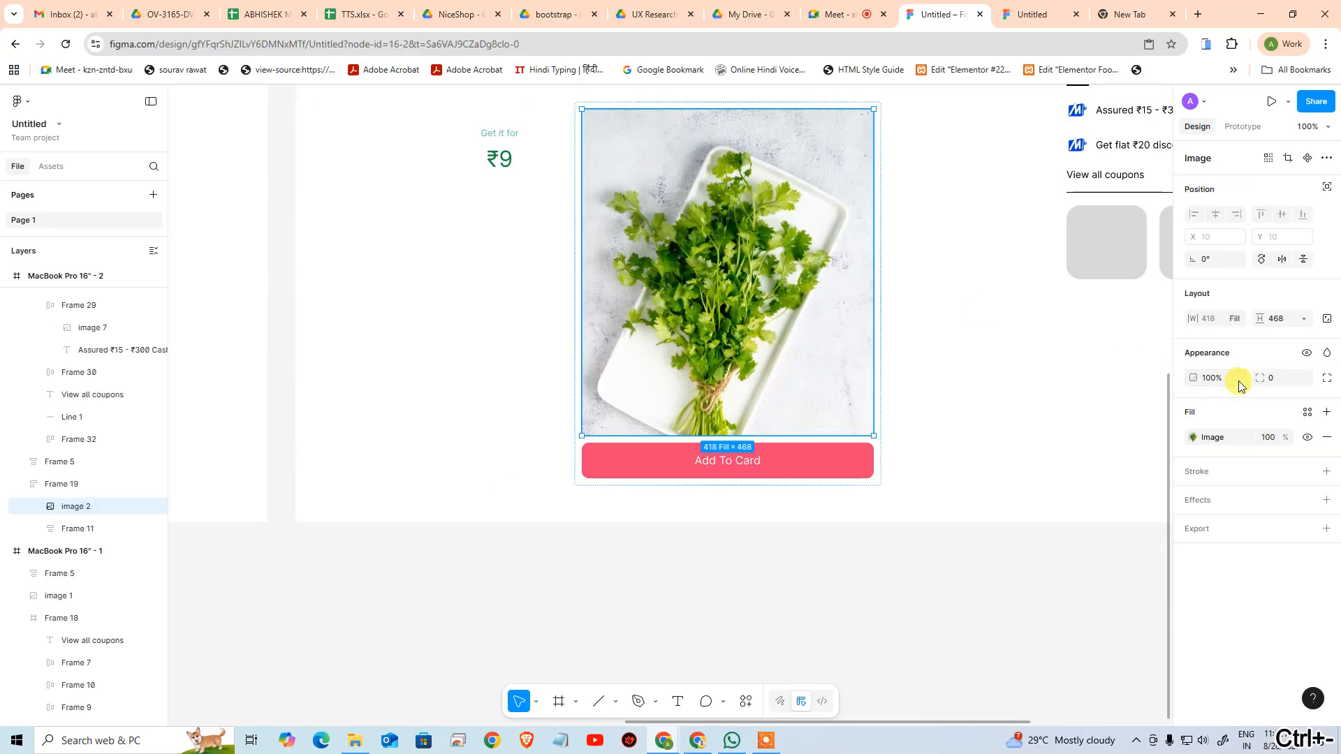
pyautogui.click(1238, 321)
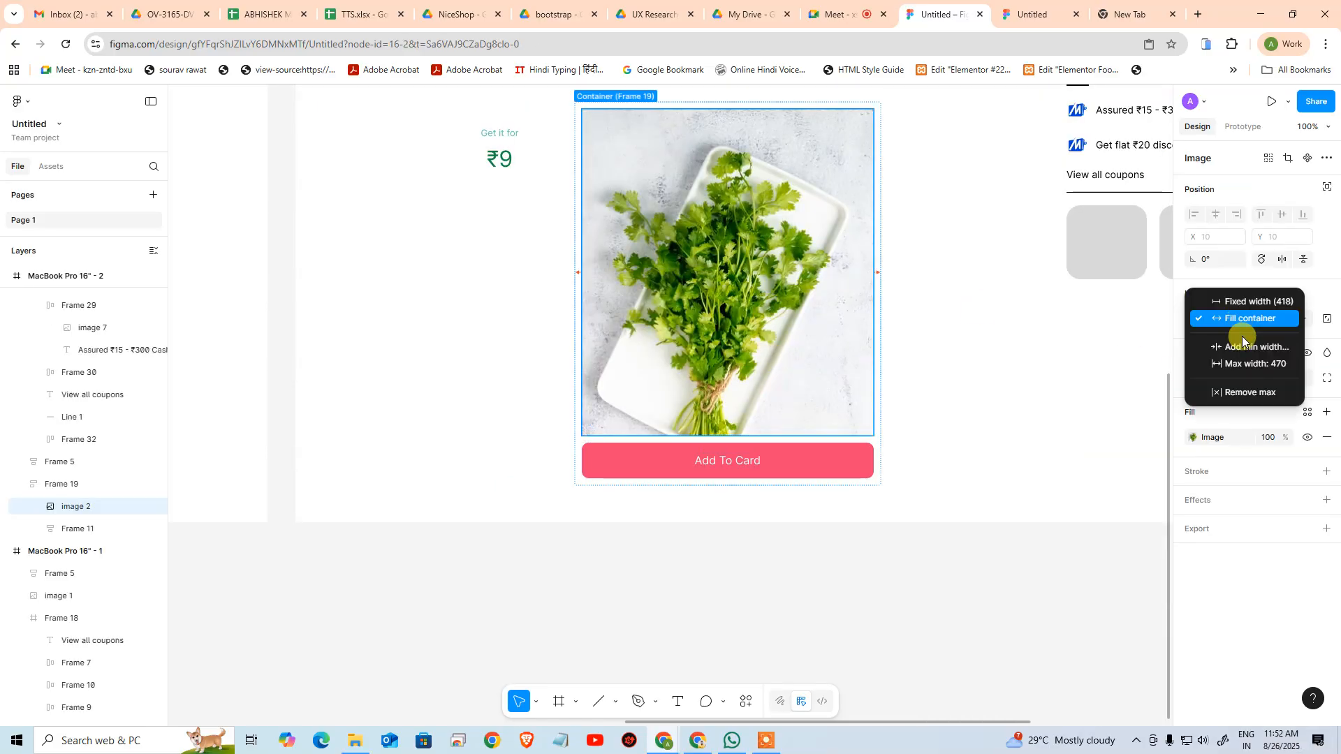
pyautogui.click(1254, 348)
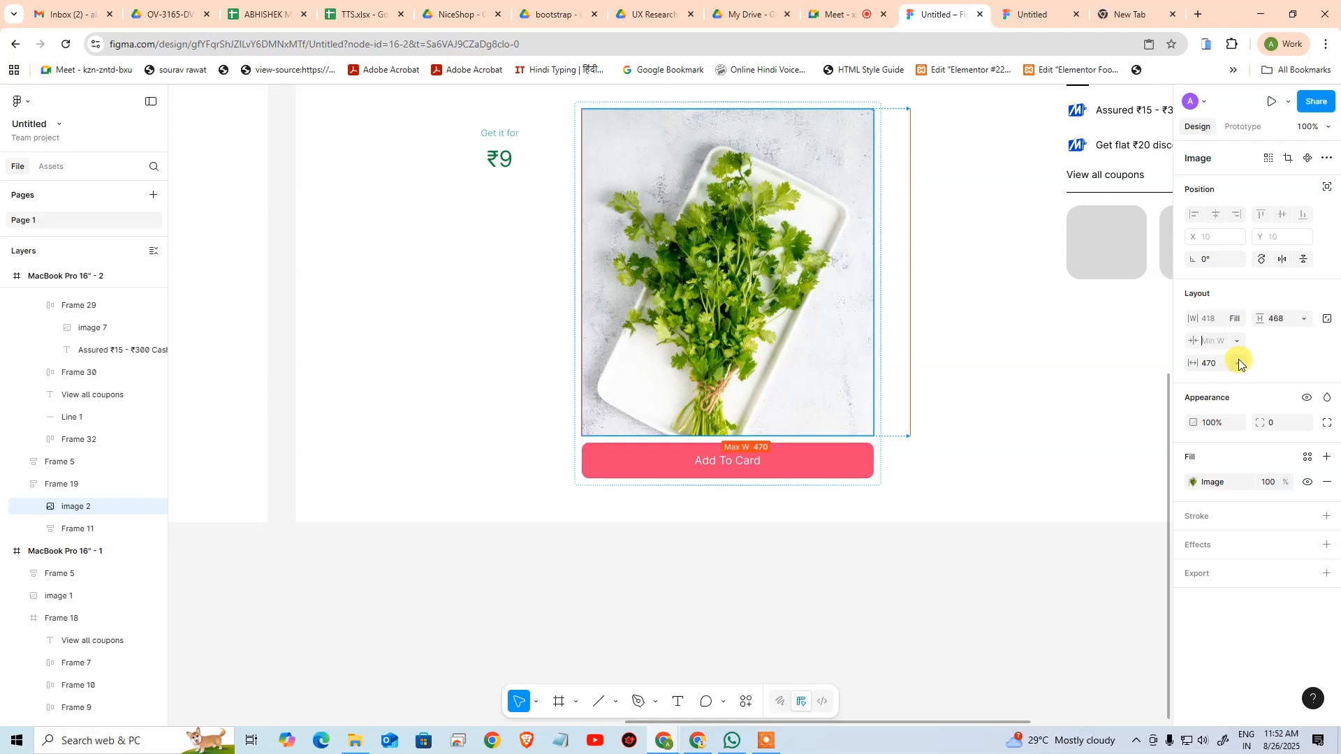
pyautogui.click(1300, 319)
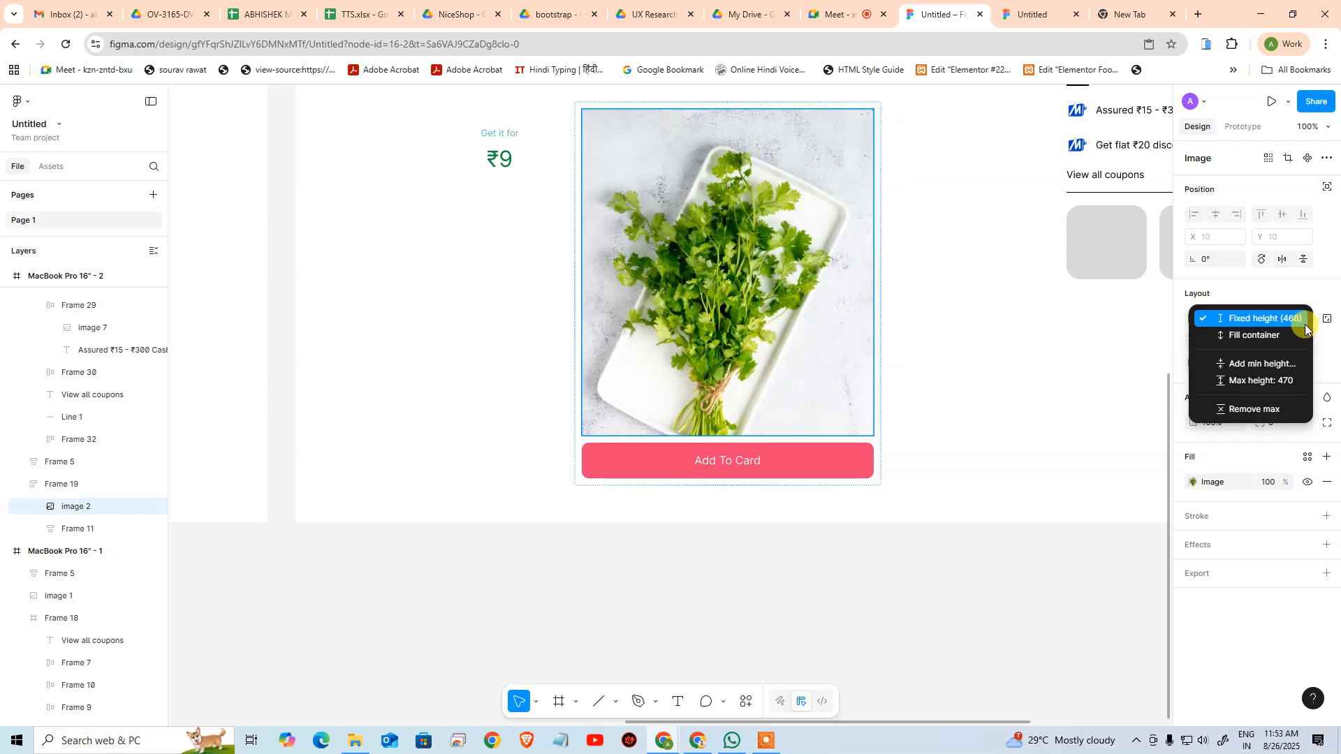
pyautogui.click(1278, 365)
pyautogui.write('220')
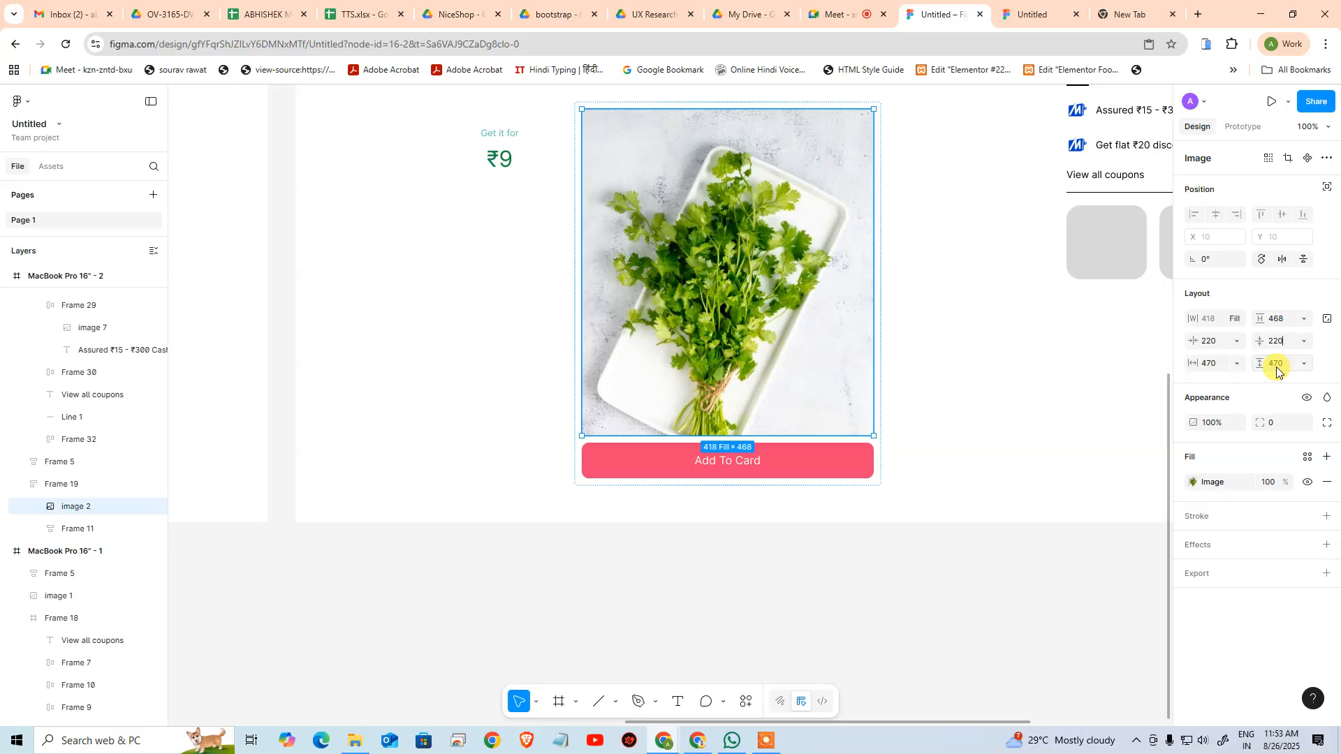
# Set the coriander image's height to fill its container and select the surrounding product image frame
pyautogui.click(1303, 318)
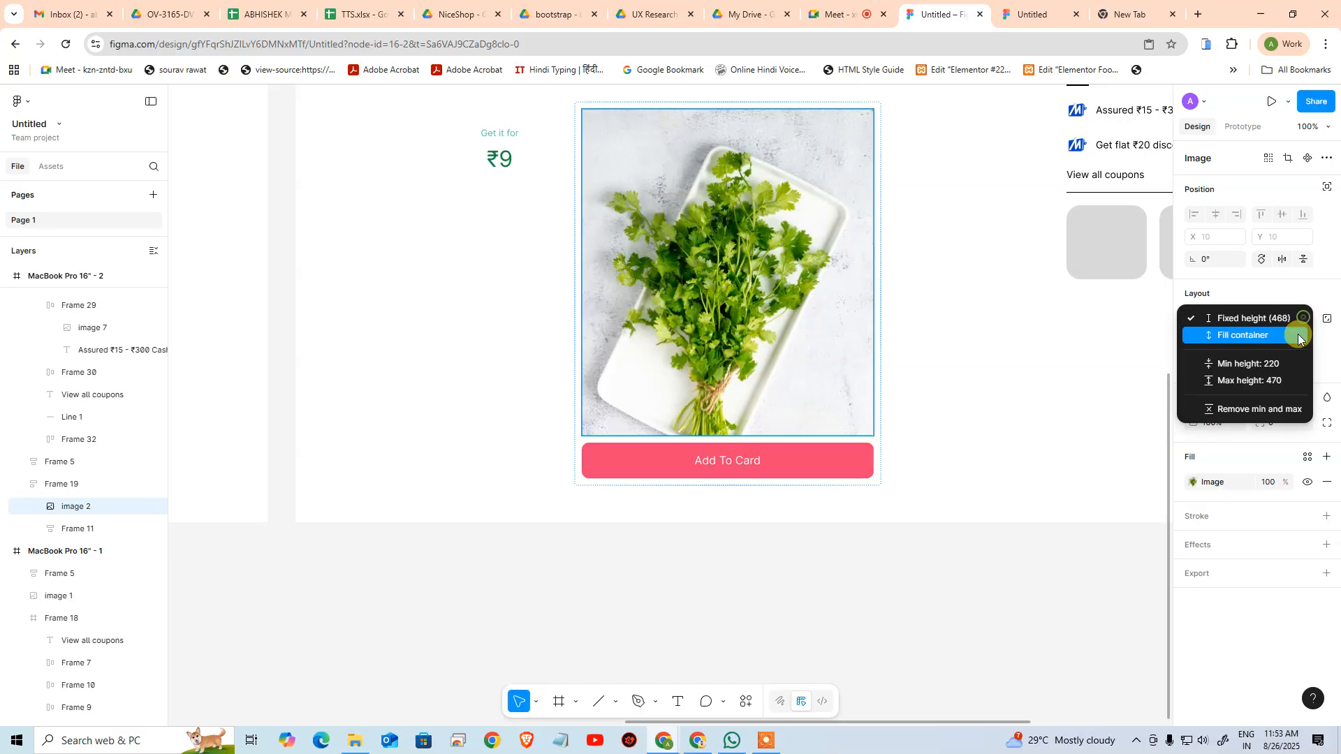
pyautogui.click(1272, 336)
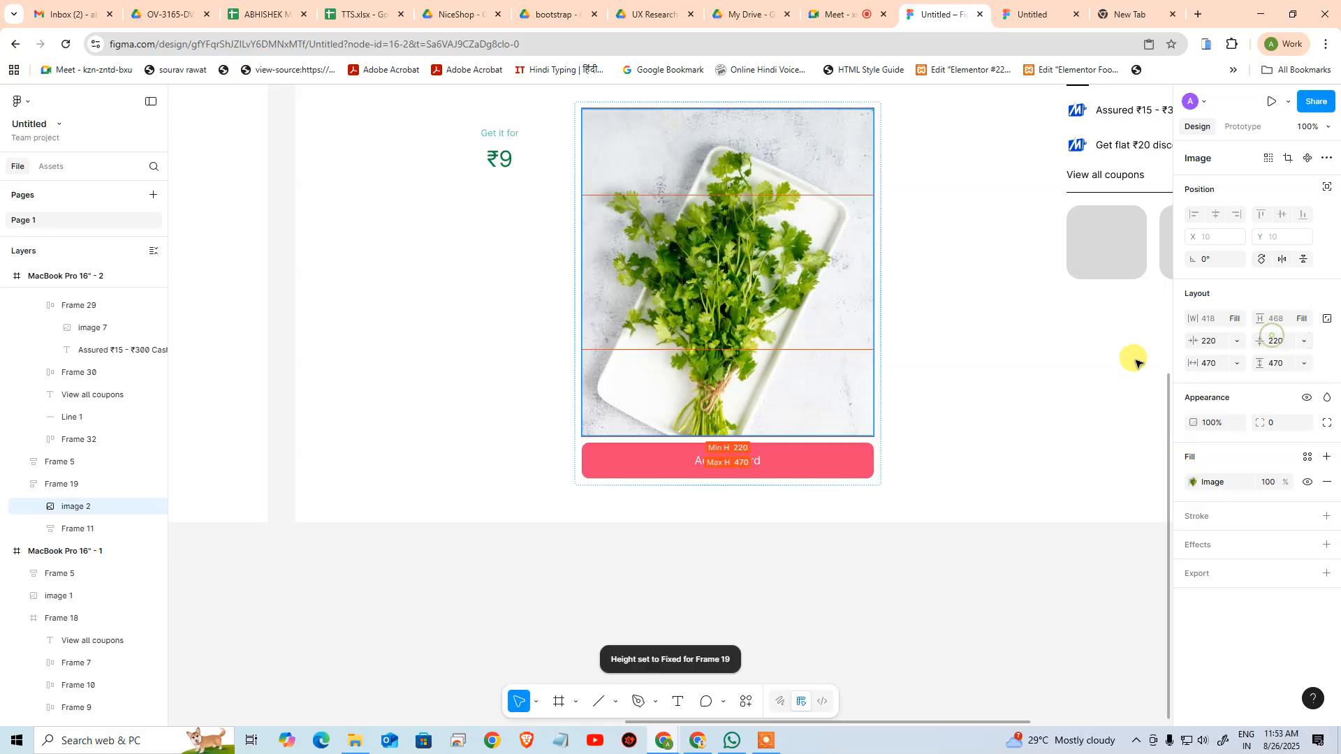
pyautogui.click(982, 377)
pyautogui.click(835, 367)
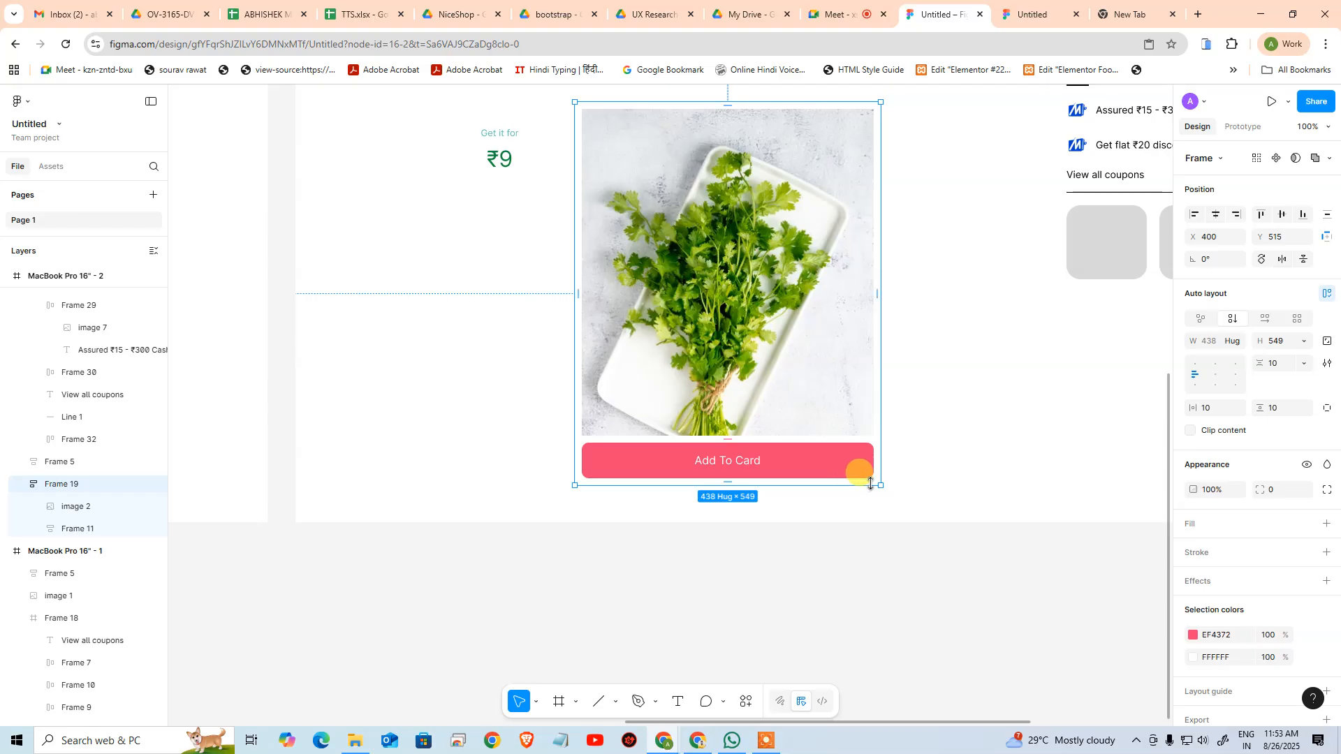
# Try shrinking the product image frame to a height of 423 and enlarging it from its corner, and undo both resizes
pyautogui.moveTo(861, 484); pyautogui.dragTo(810, 394)
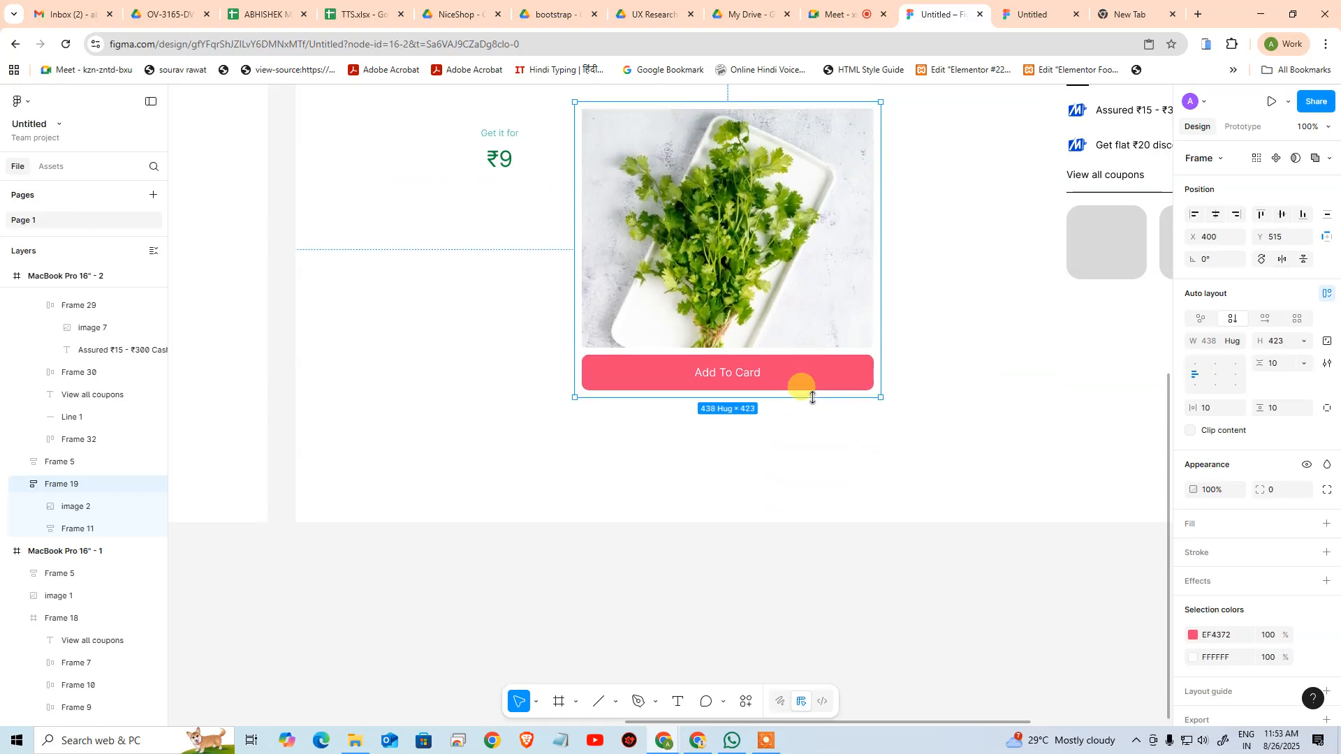
pyautogui.hotkey('ctrl', 'z')
pyautogui.moveTo(879, 487); pyautogui.dragTo(1045, 652)
pyautogui.hotkey('ctrl', 'z')
pyautogui.click(981, 542)
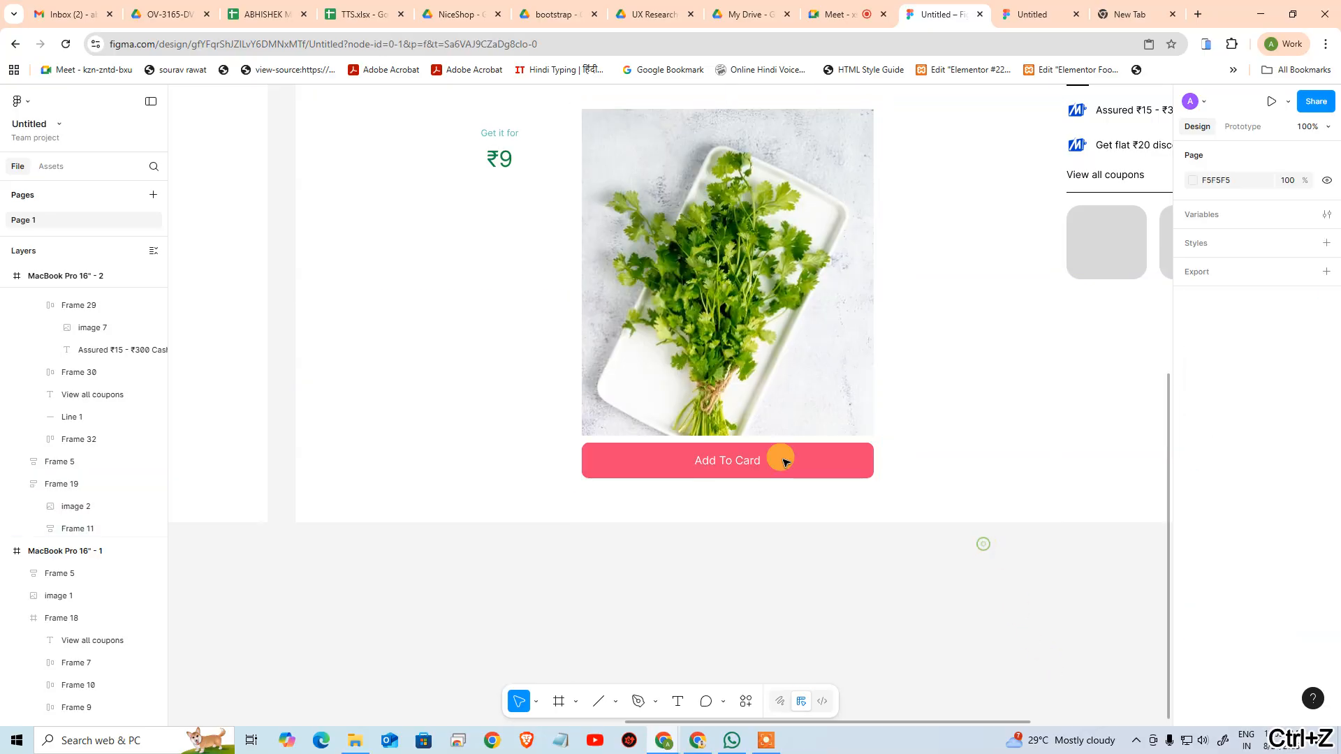
# Switch to the Zepto coriander page, examine how its product image adapts in a smaller browser window, restore full size and return to Figma
pyautogui.click(695, 345)
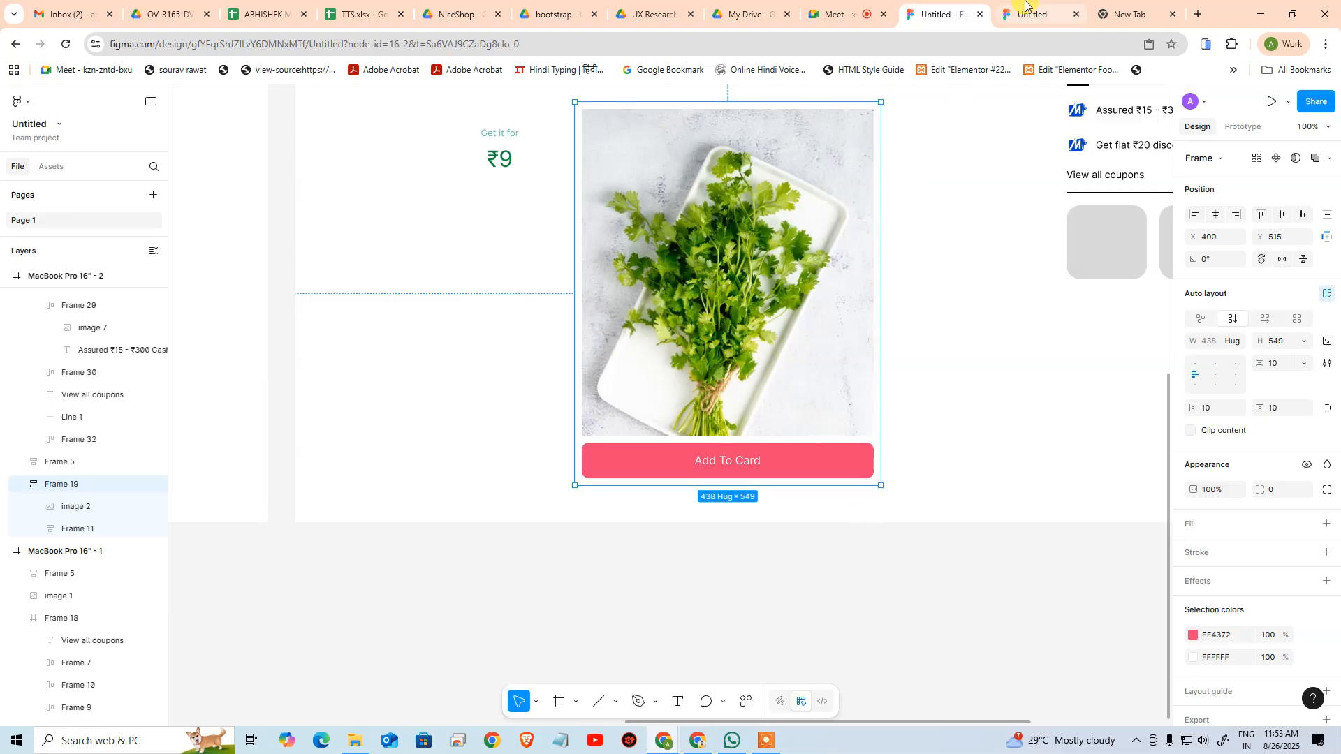
pyautogui.hotkey('alt', 'Tab')
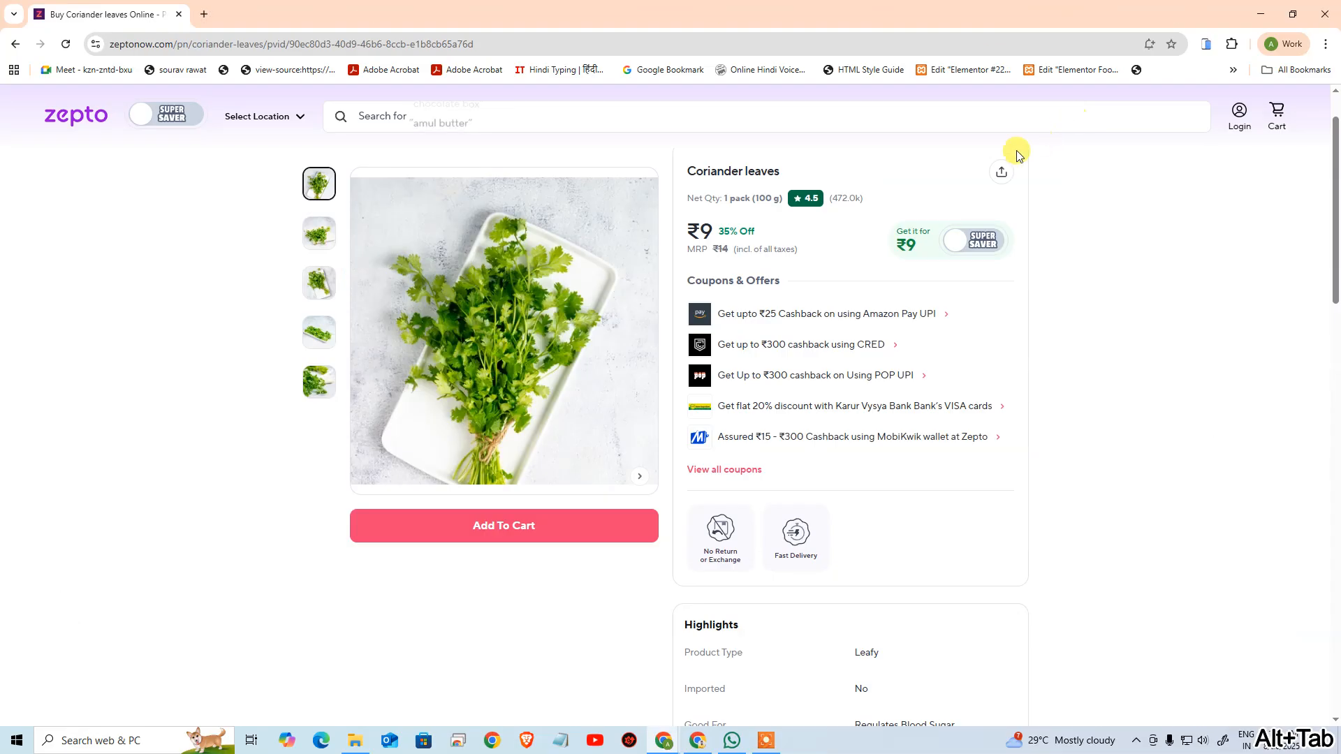
pyautogui.doubleClick(646, 17)
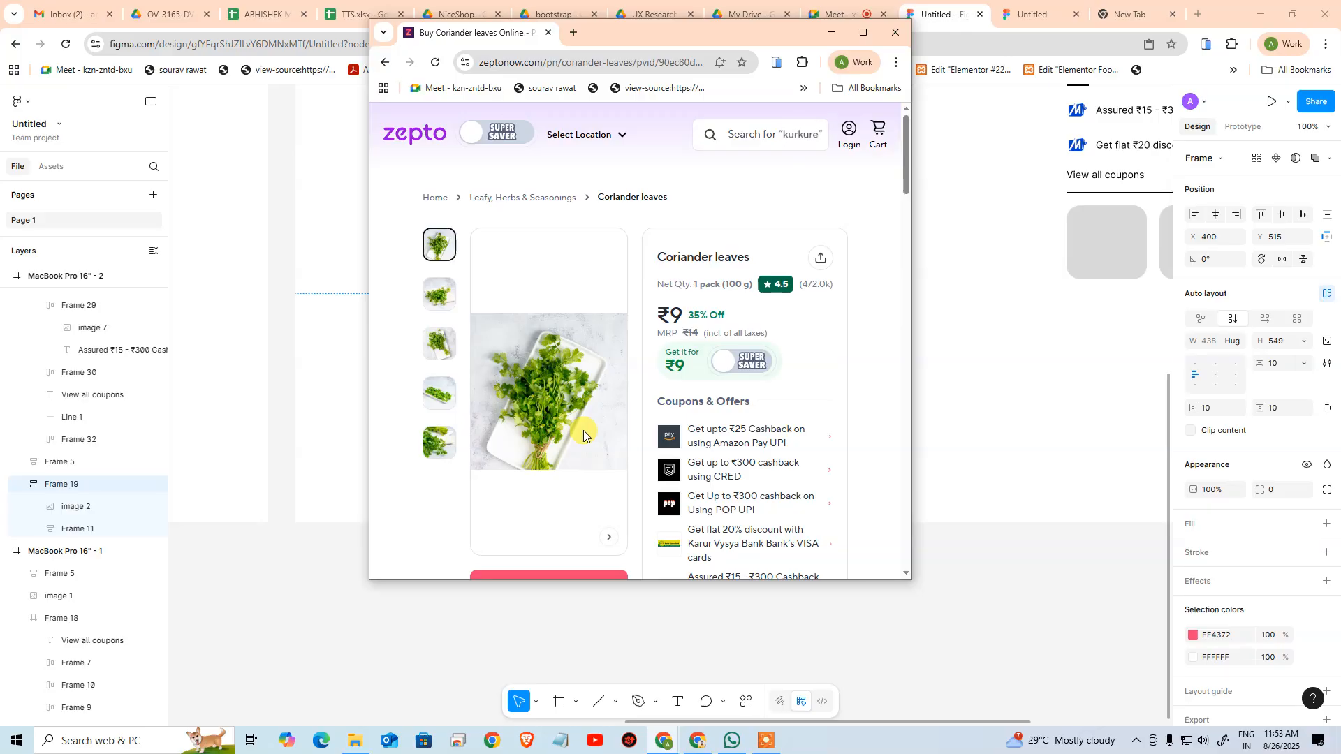
pyautogui.click(873, 39)
pyautogui.hotkey('alt', 'Tab')
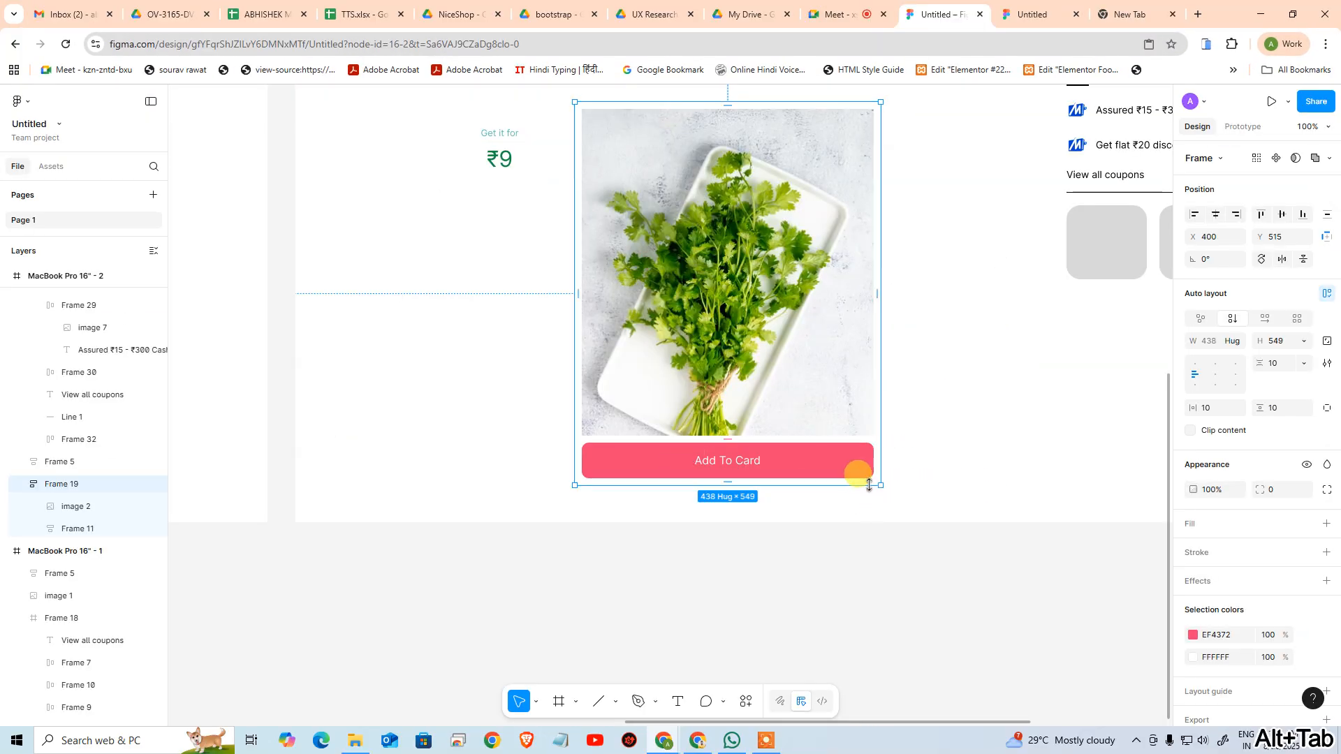
# Wrap the coriander image above the Add To Card button in its own auto layout frame
pyautogui.doubleClick(819, 298)
pyautogui.hotkey('shift', 'a')
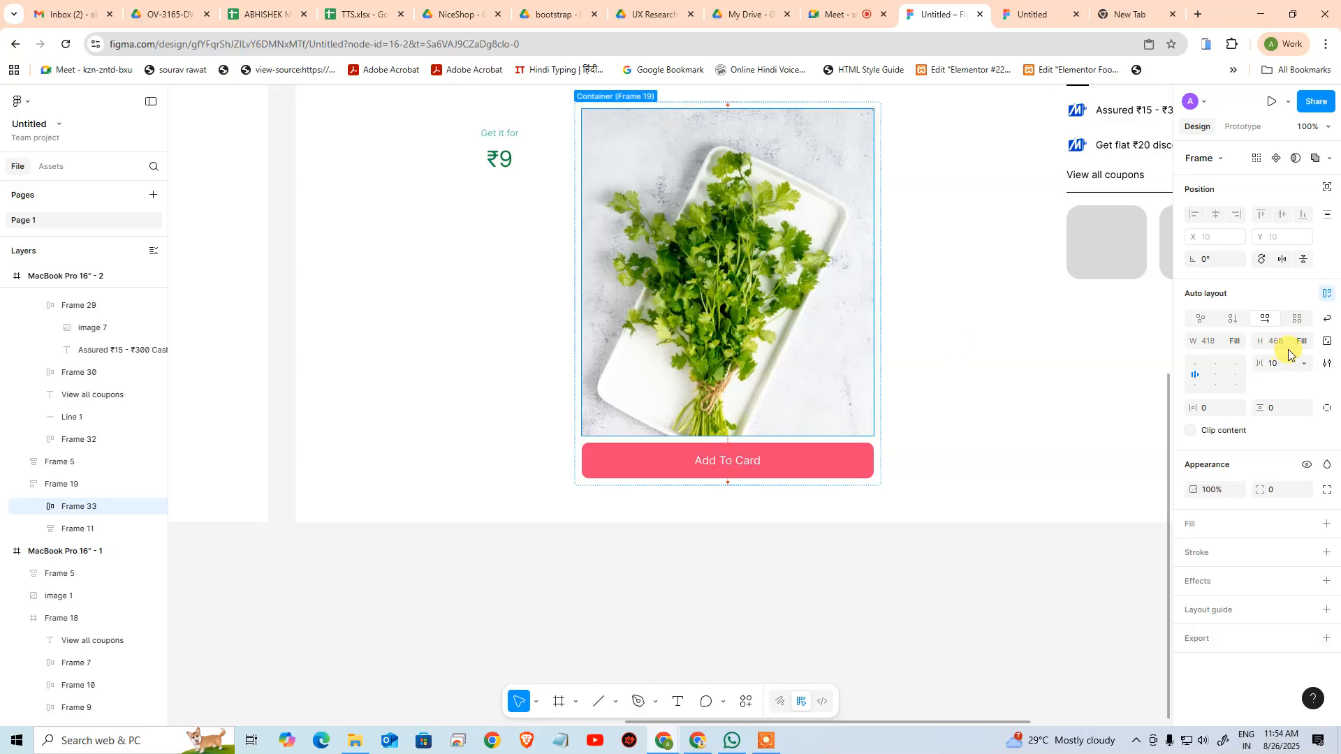
pyautogui.click(1238, 342)
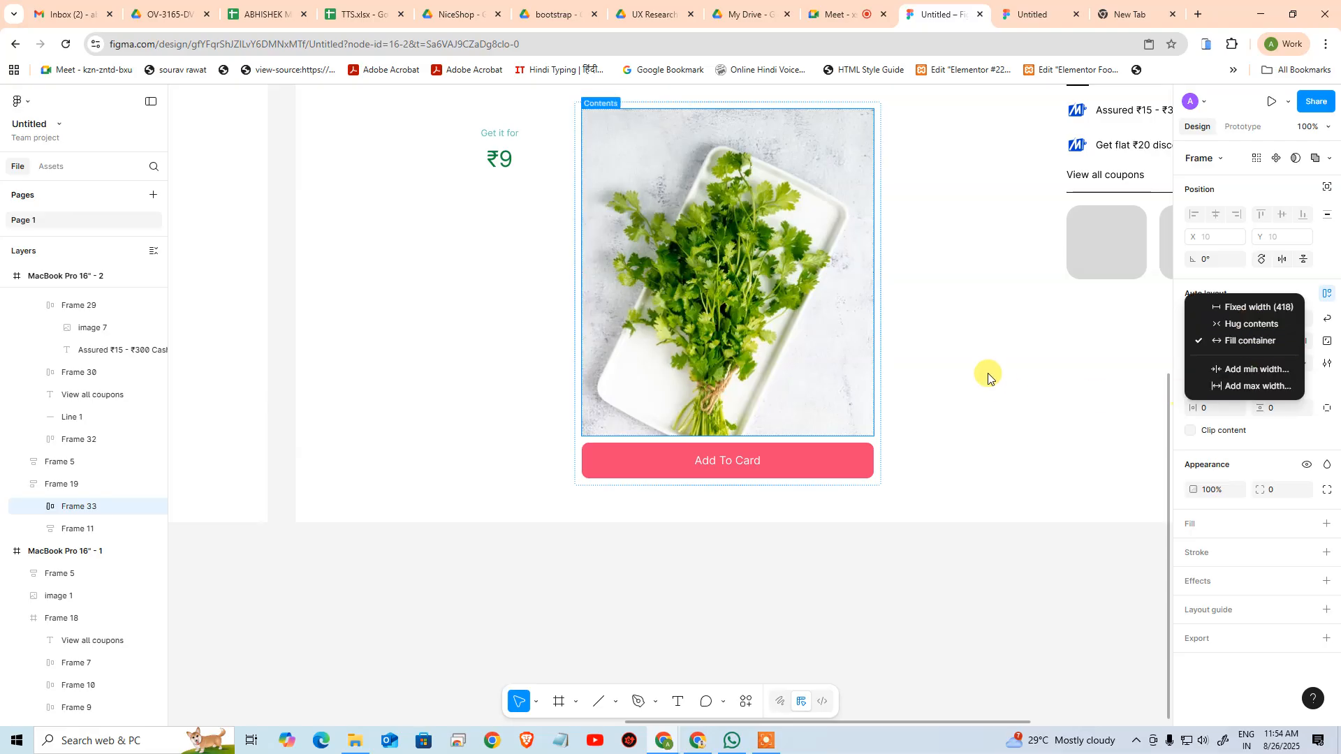
pyautogui.click(985, 341)
# Try centring the contents of the outer product frame and undo that alignment change
pyautogui.click(928, 288)
pyautogui.click(733, 287)
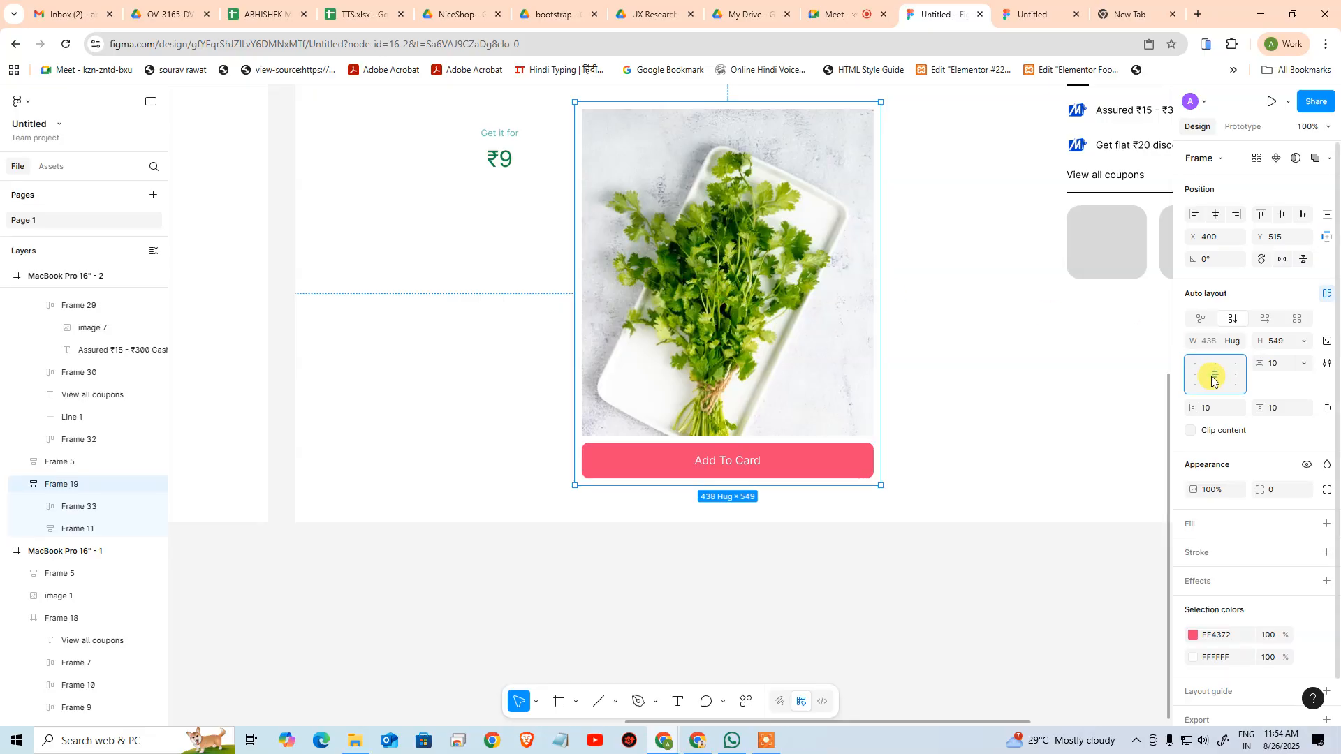
pyautogui.hotkey('ctrl', 'z')
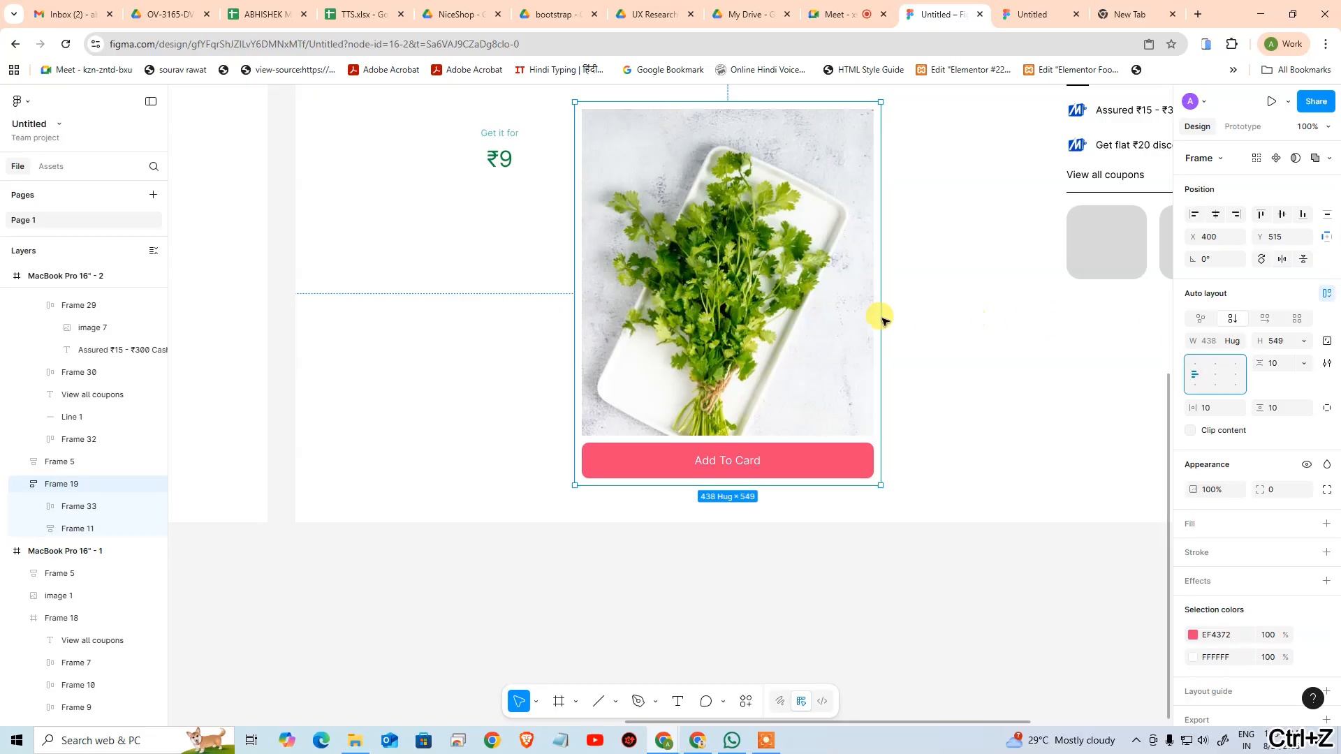
# Set the auto layout frame directly around the coriander image to centre its contents
pyautogui.keyDown('ctrl'); pyautogui.click(797, 318); pyautogui.keyUp('ctrl')
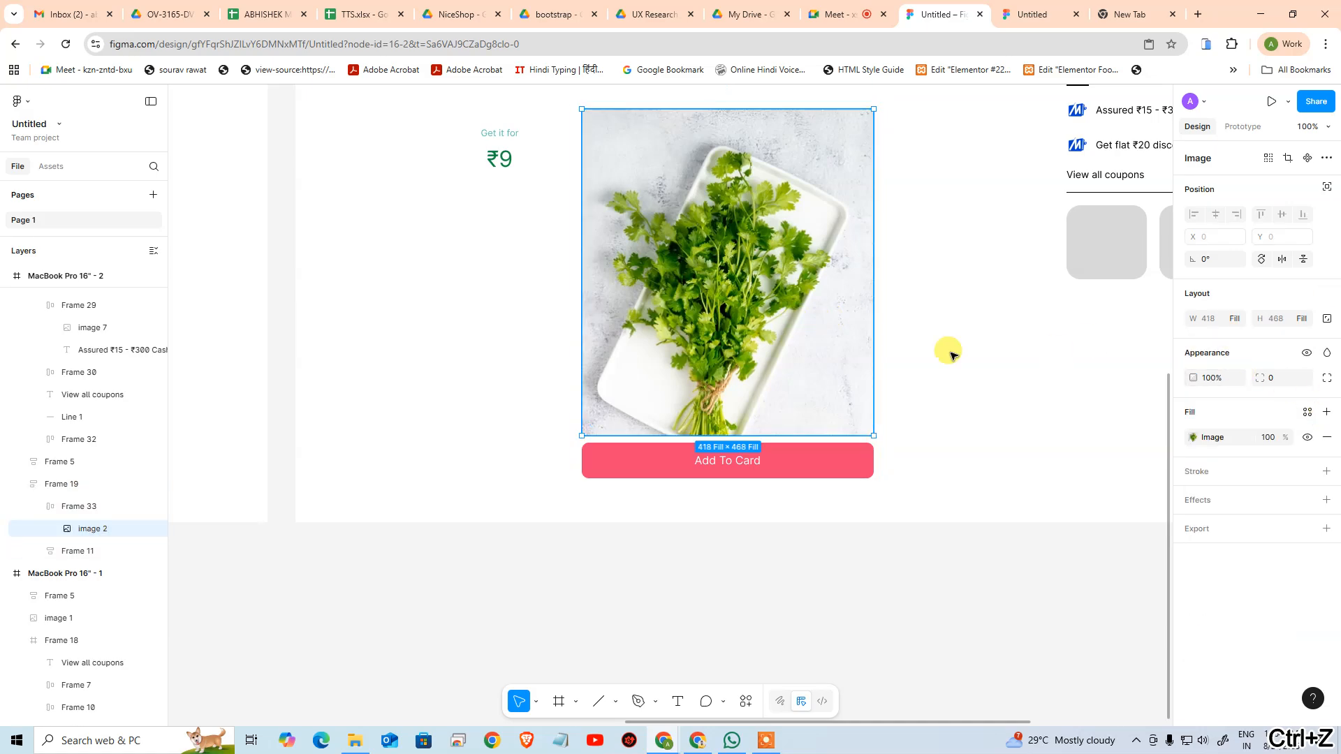
pyautogui.click(68, 506)
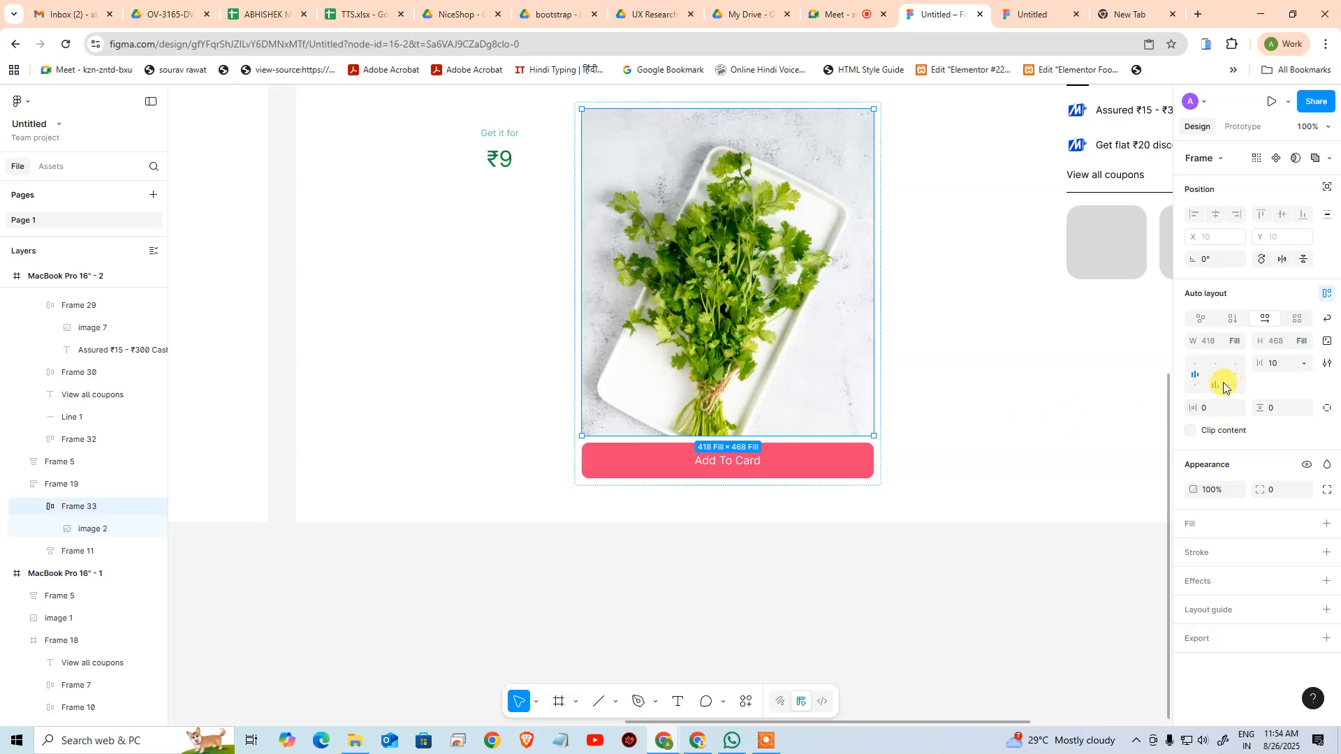
pyautogui.click(948, 397)
# Try reducing the outer product frame's height to 504 and undo the resize
pyautogui.click(862, 410)
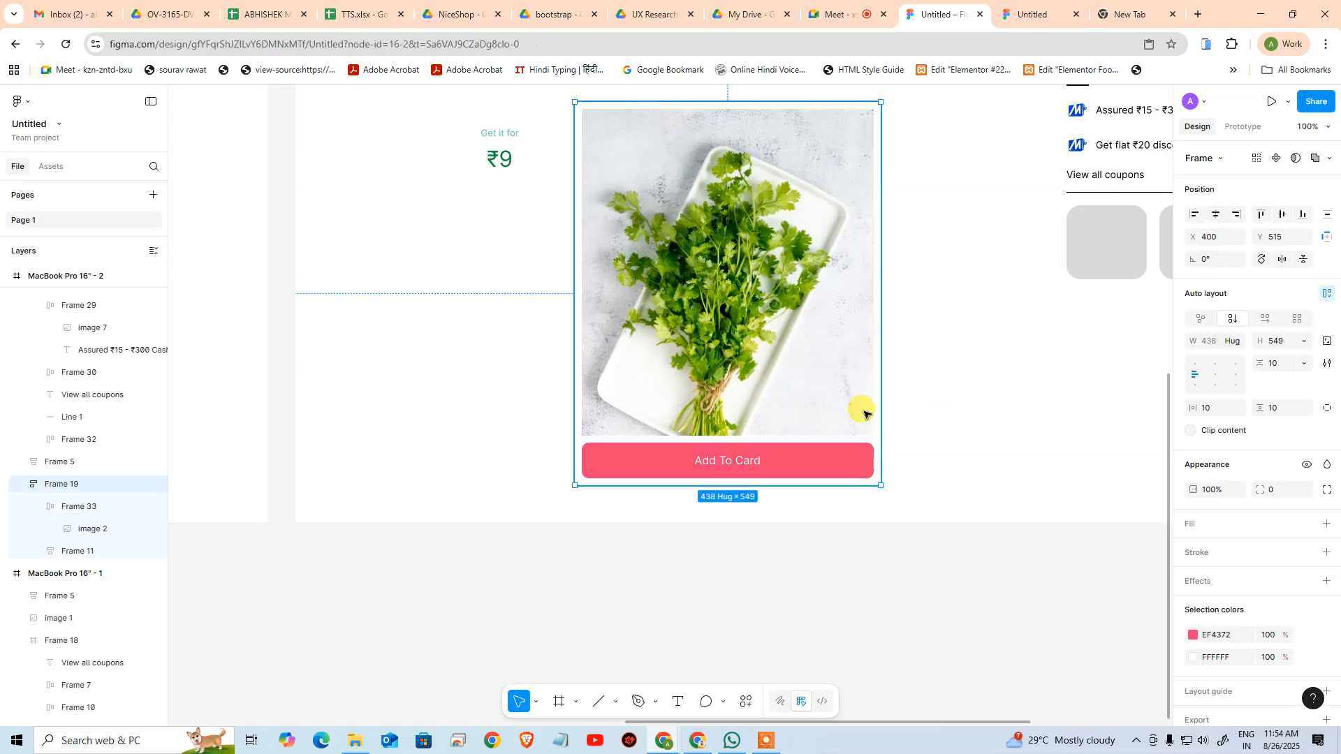
pyautogui.moveTo(826, 484); pyautogui.dragTo(723, 453)
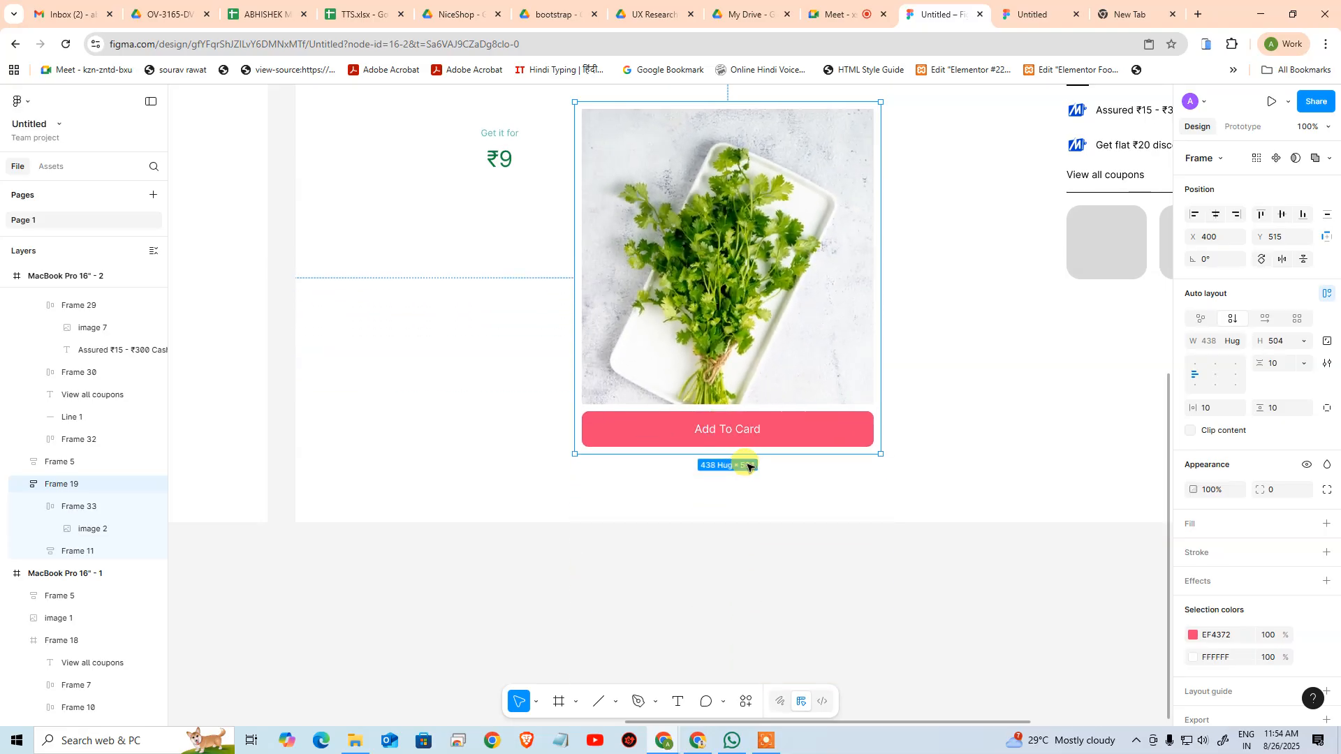
pyautogui.hotkey('ctrl', 'z')
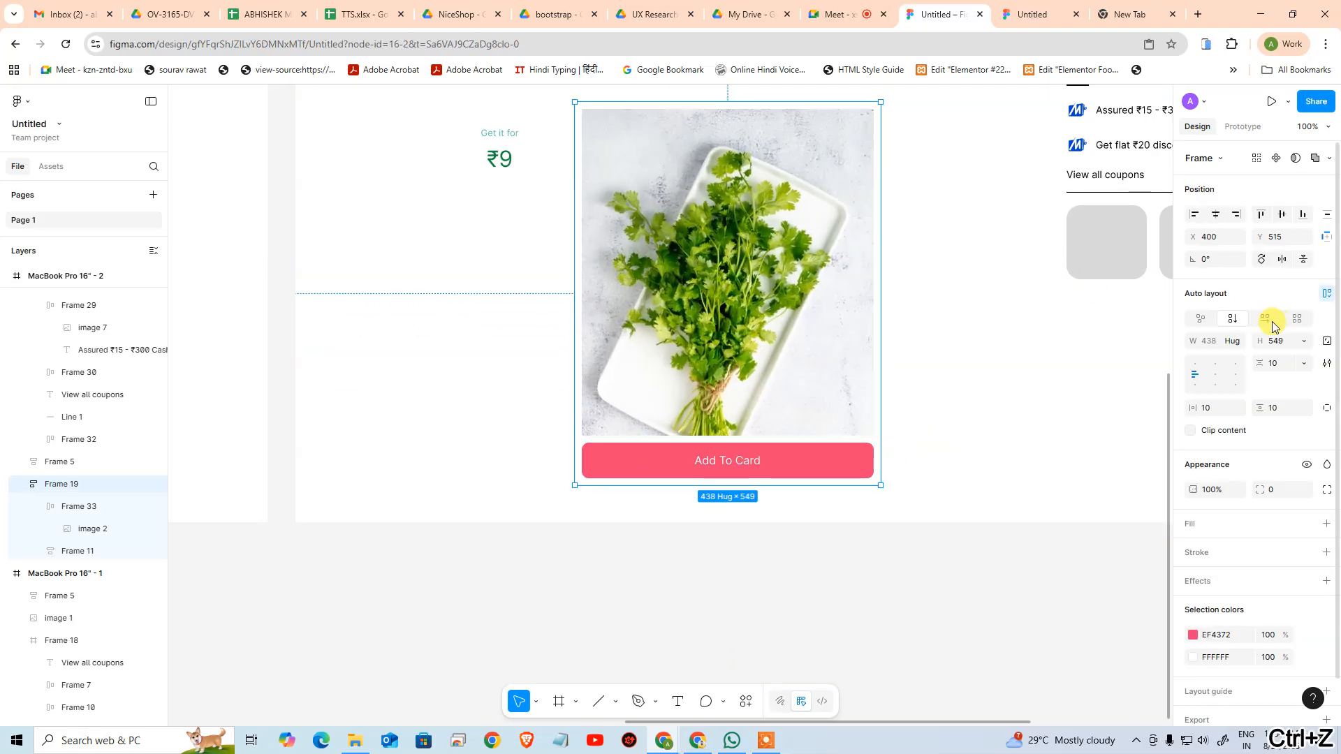
# Check the width sizing options of the outer product frame and of the coriander image inside it
pyautogui.click(1238, 344)
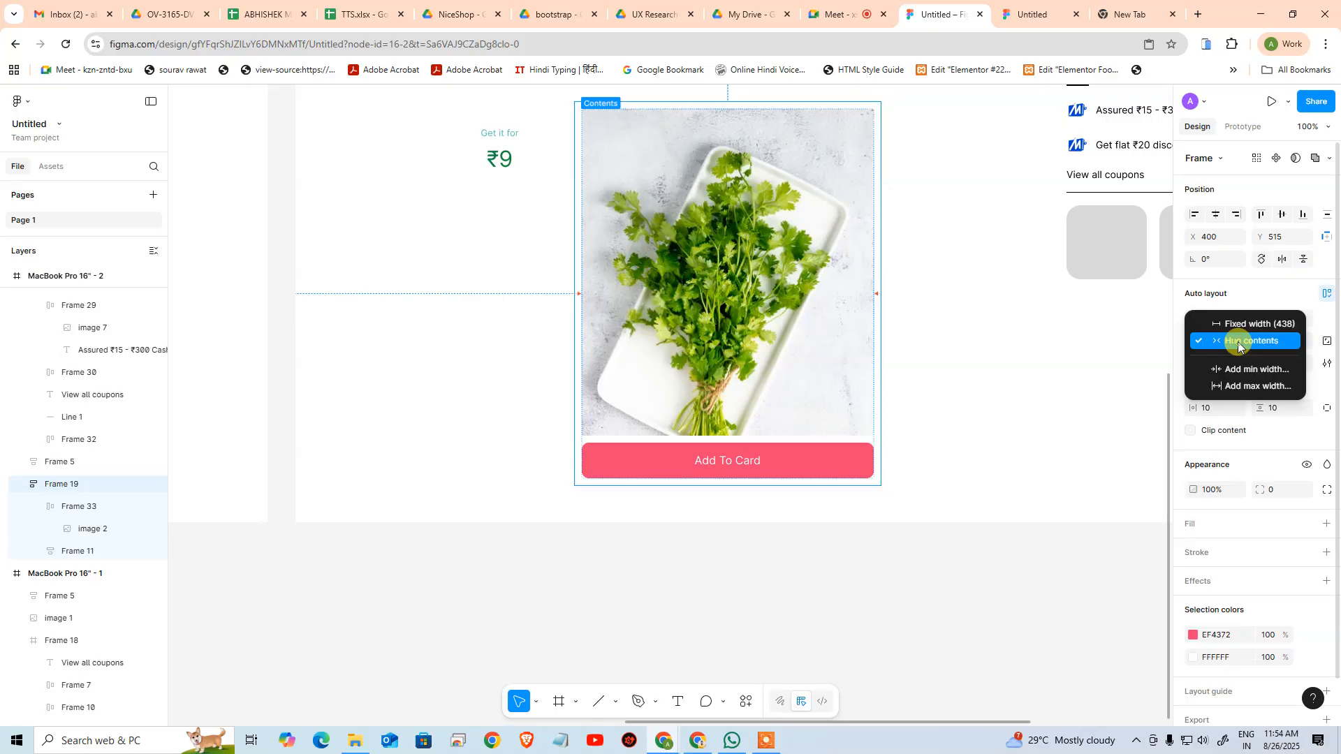
pyautogui.click(976, 335)
pyautogui.click(74, 532)
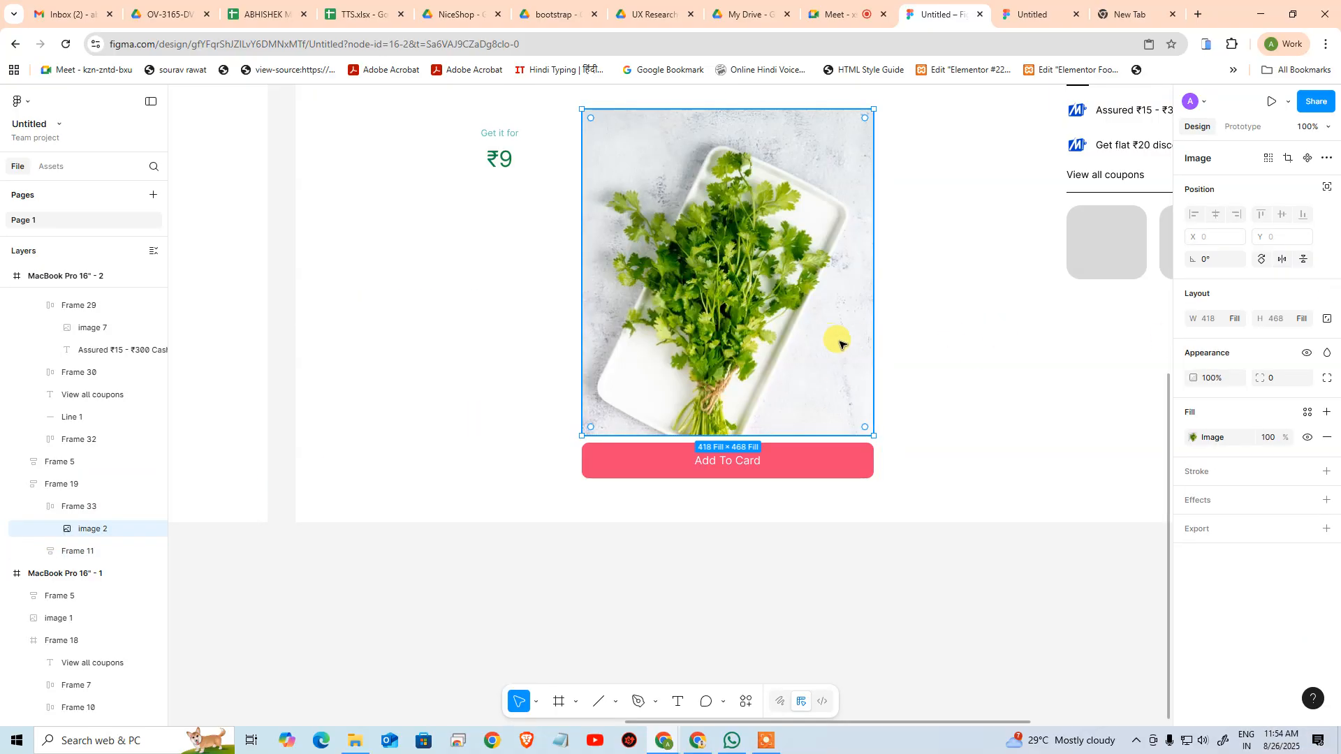
pyautogui.click(1241, 319)
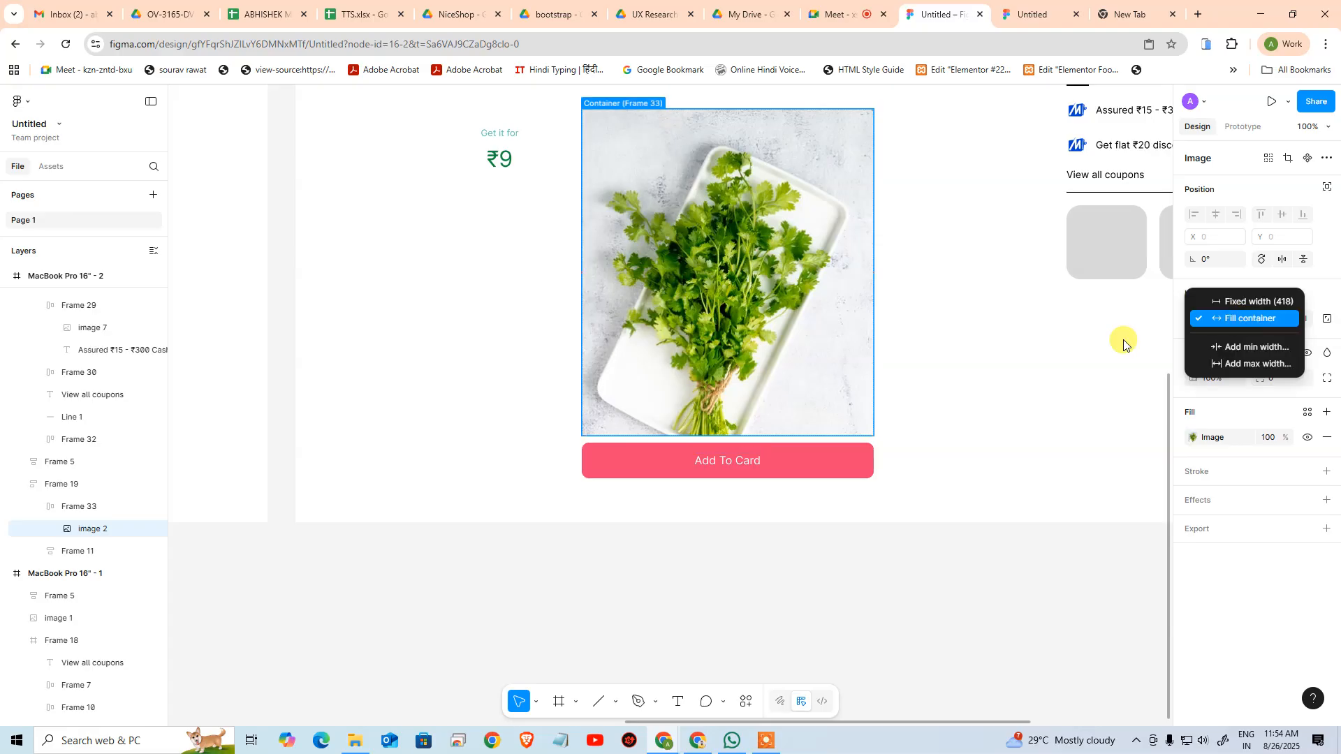
pyautogui.click(928, 547)
pyautogui.click(799, 427)
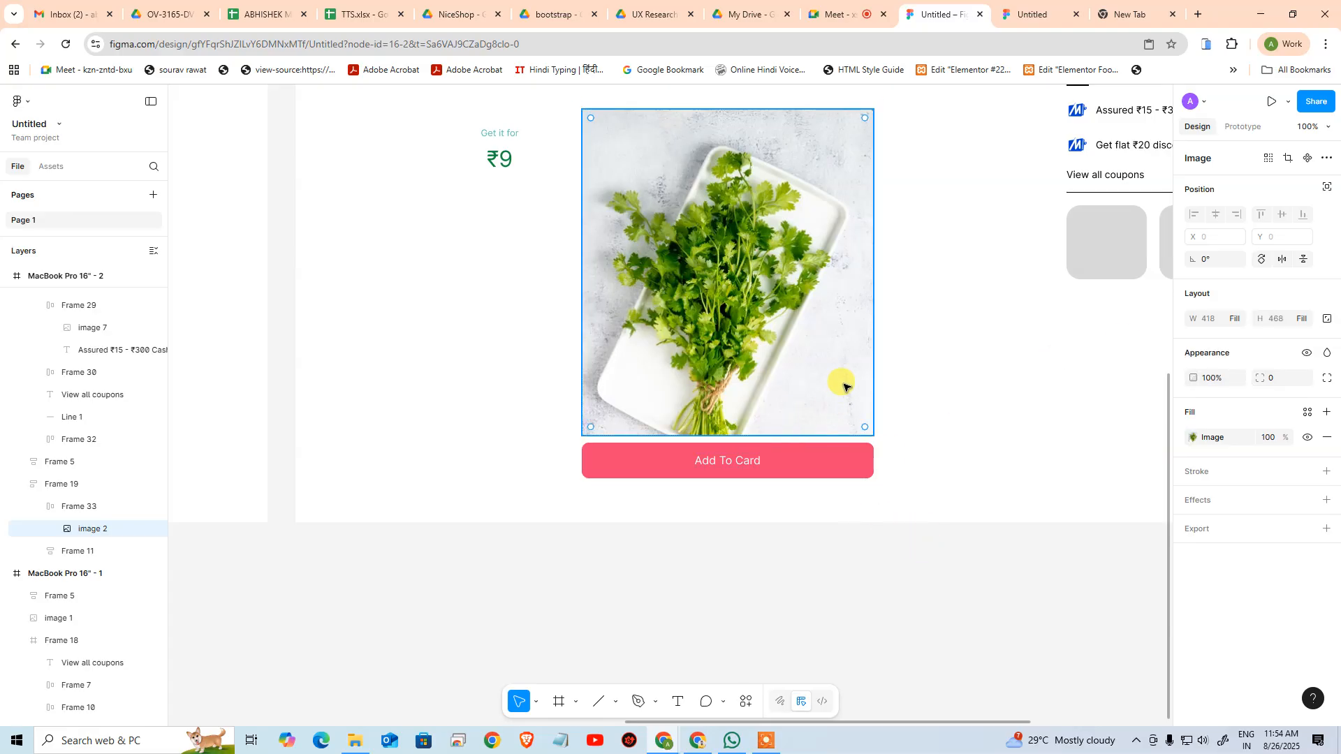
pyautogui.click(1036, 443)
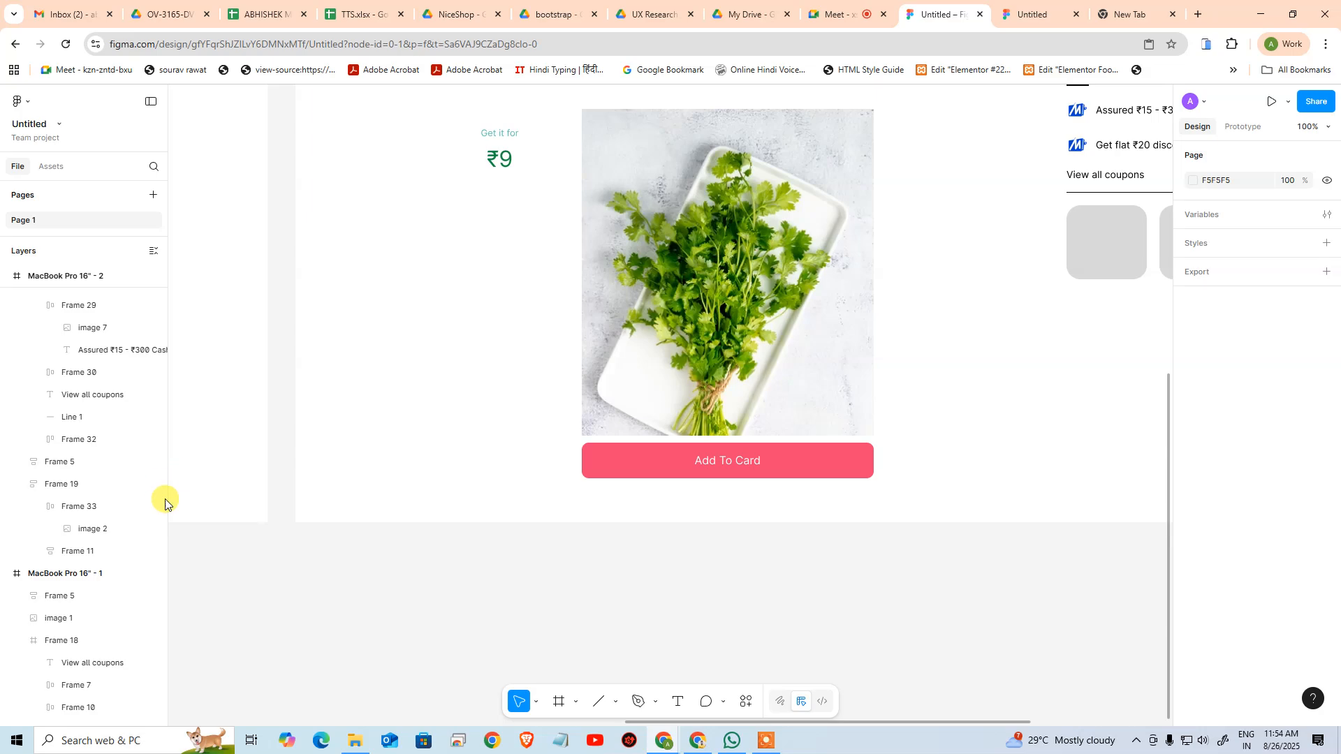
# Add a maximum width of 470 and a maximum height of 470 to the frame wrapping the coriander image
pyautogui.click(99, 508)
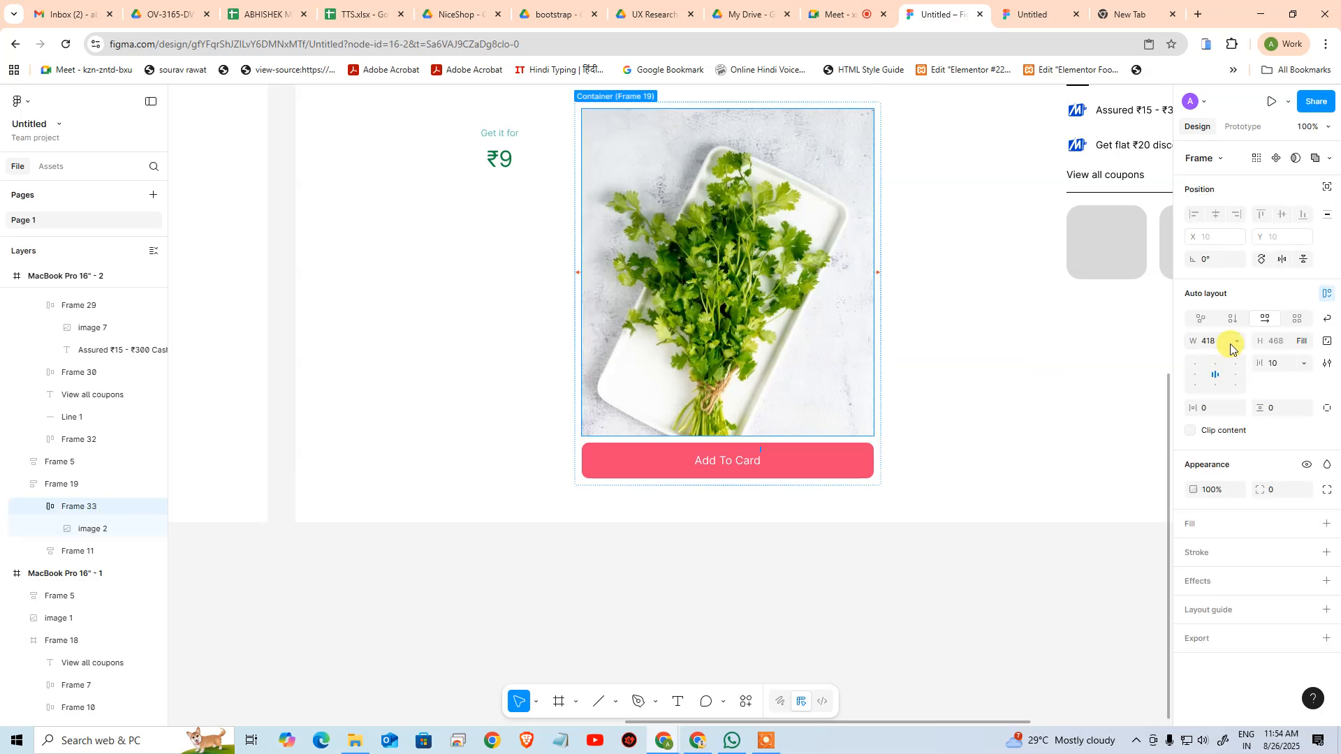
pyautogui.click(1235, 341)
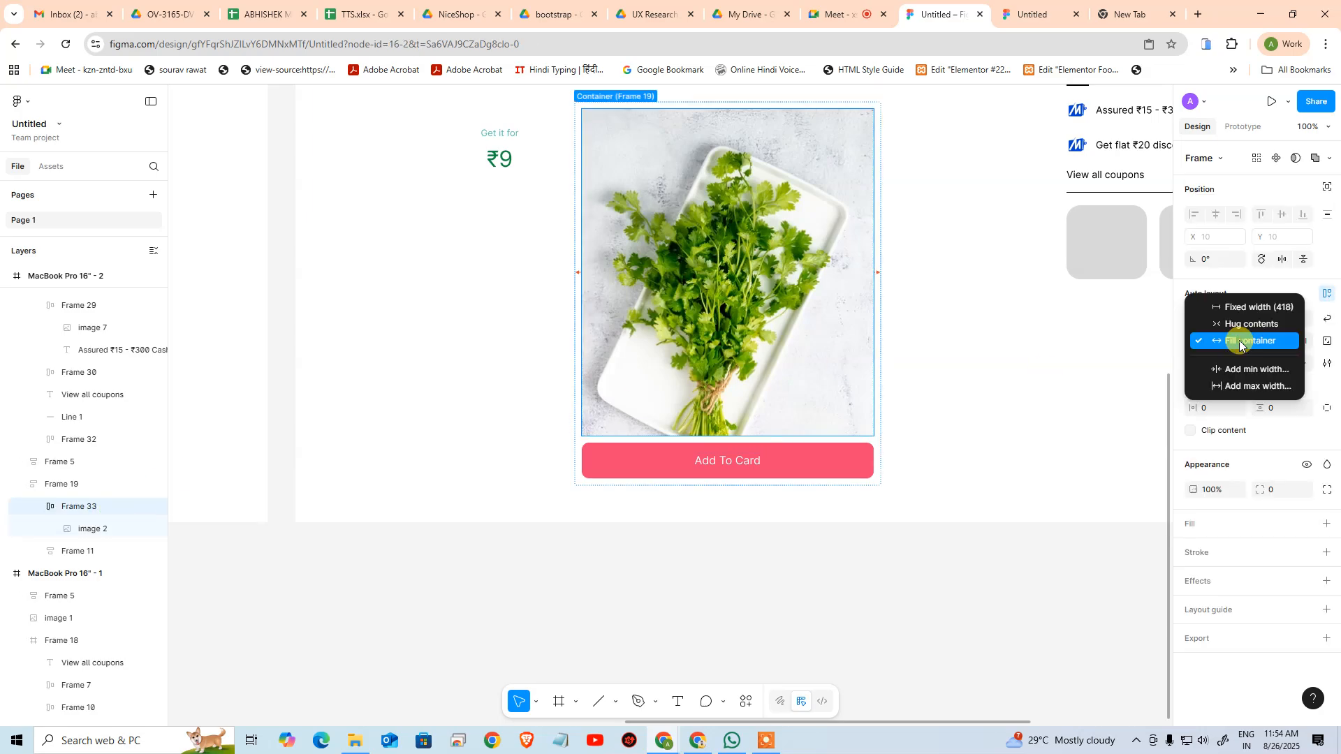
pyautogui.click(1246, 388)
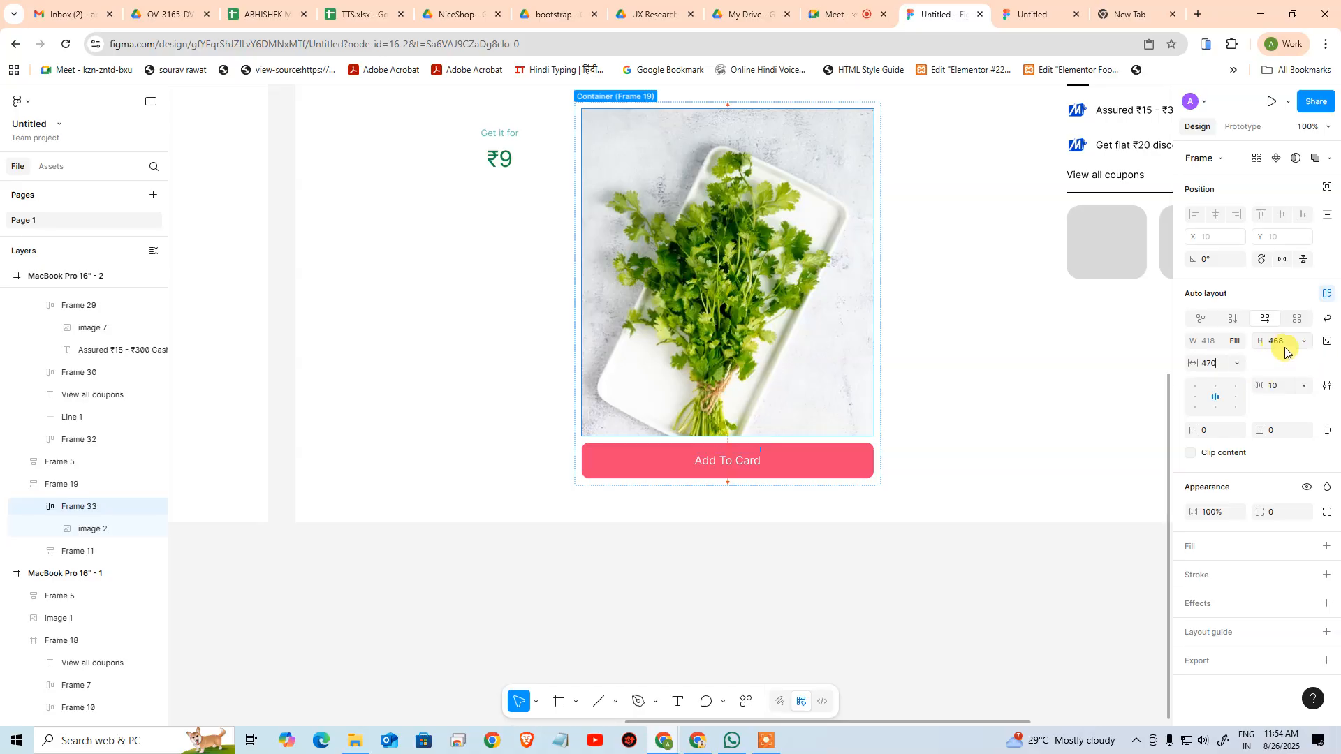
pyautogui.click(1303, 347)
pyautogui.click(1272, 383)
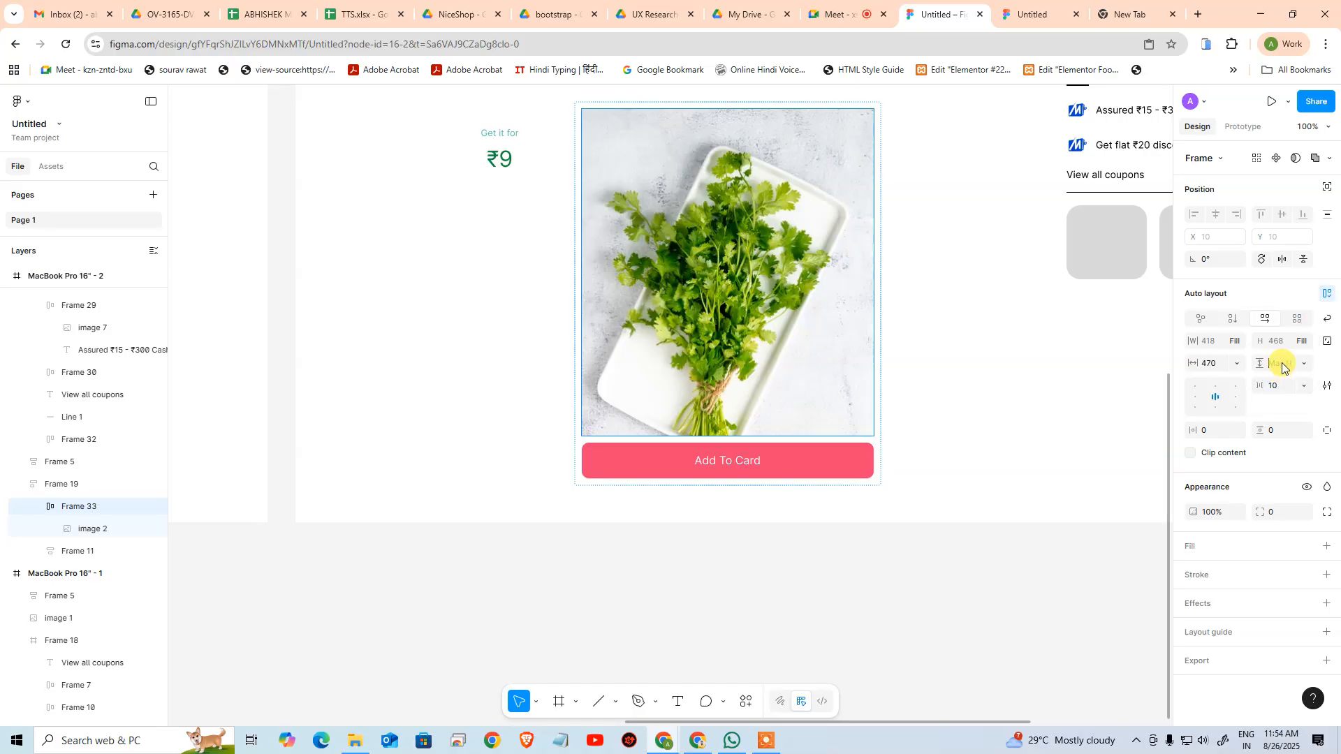
pyautogui.write('470')
pyautogui.press('Return')
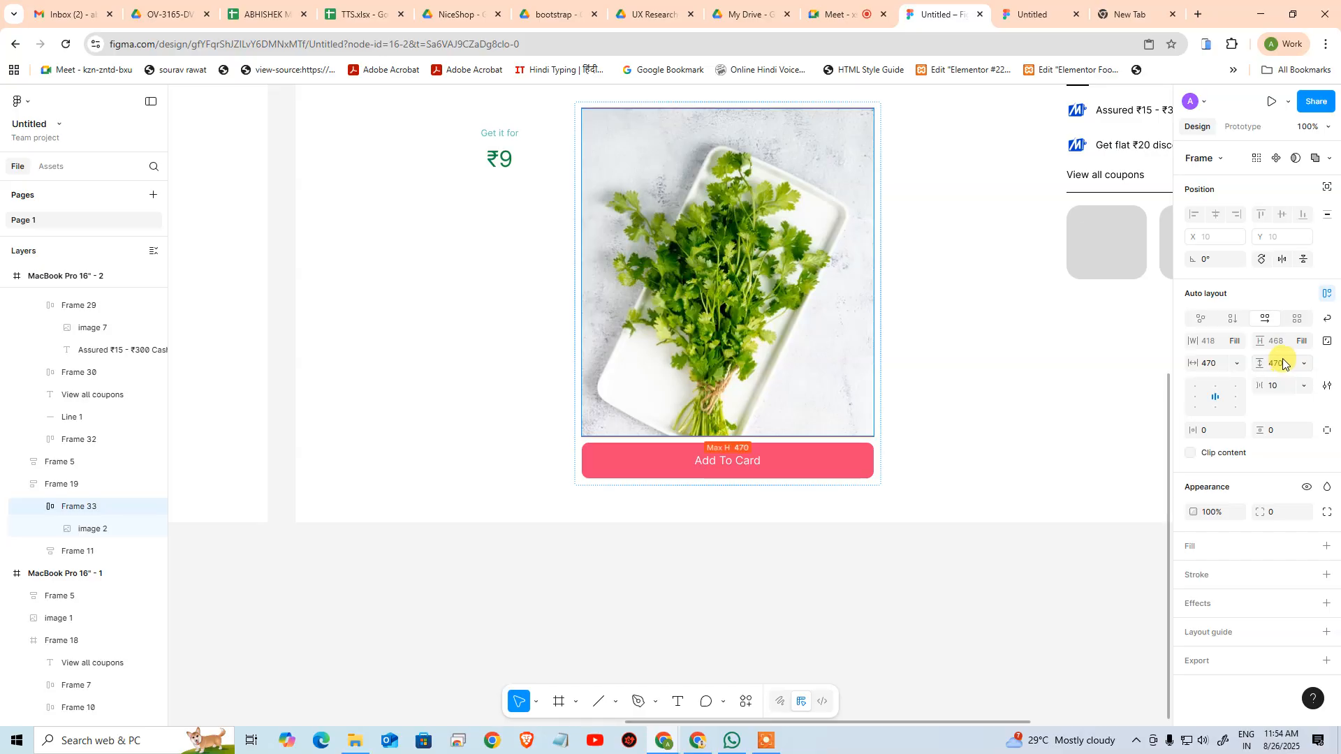
# Add a minimum width of 220 and a minimum height of 220 to the frame wrapping the coriander image
pyautogui.click(1234, 343)
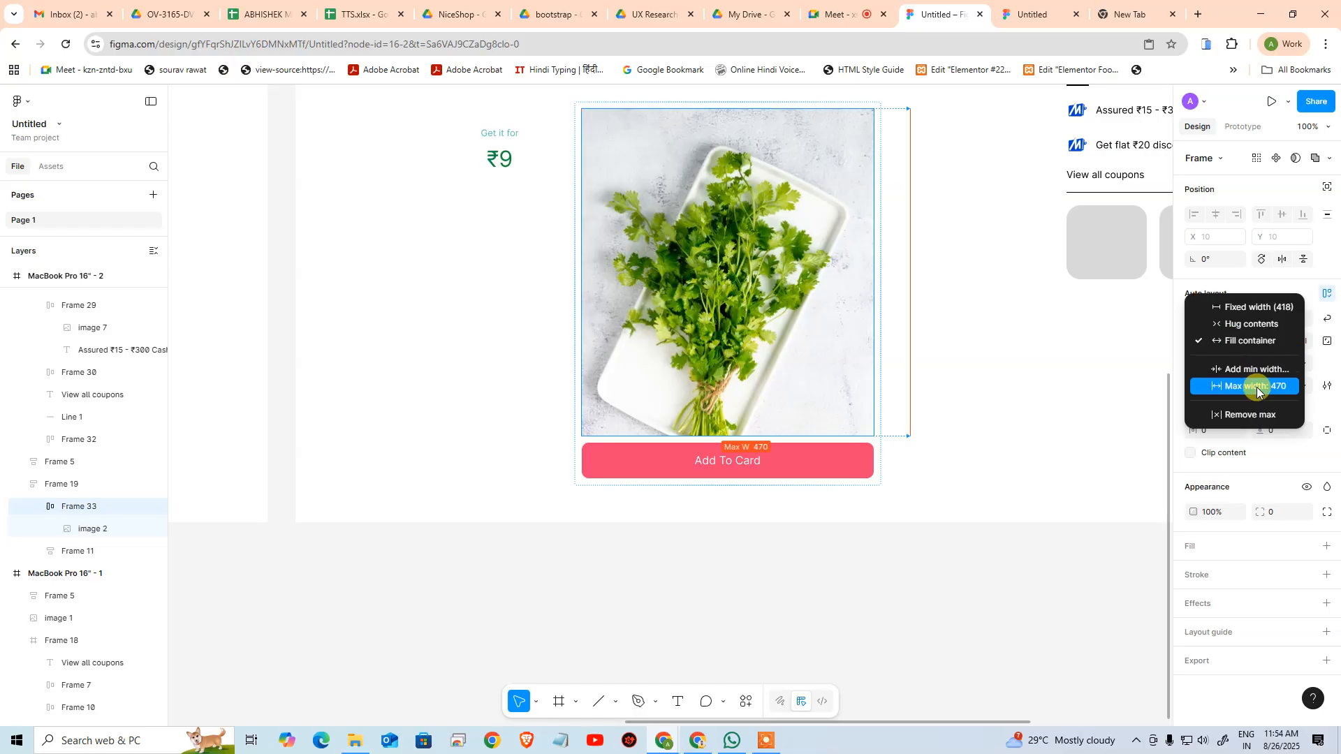
pyautogui.click(1230, 365)
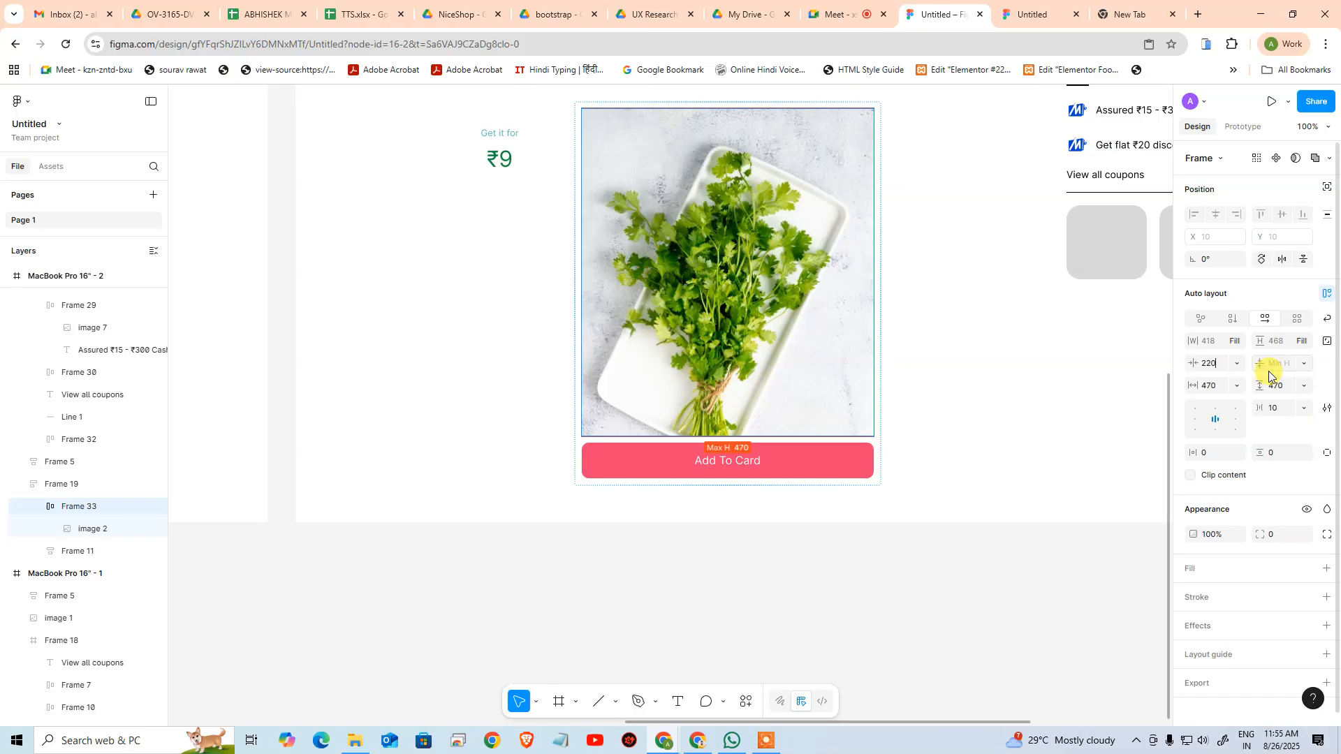
pyautogui.press('Return')
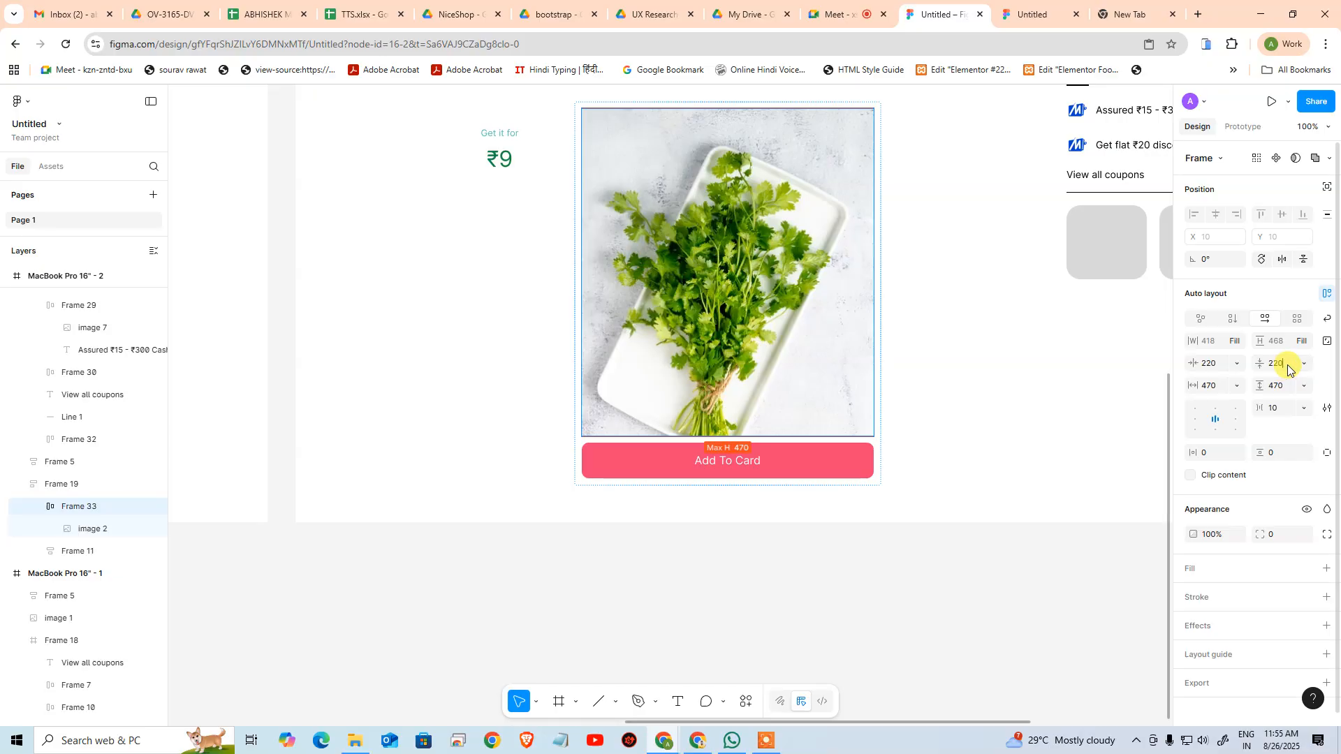
pyautogui.click(898, 410)
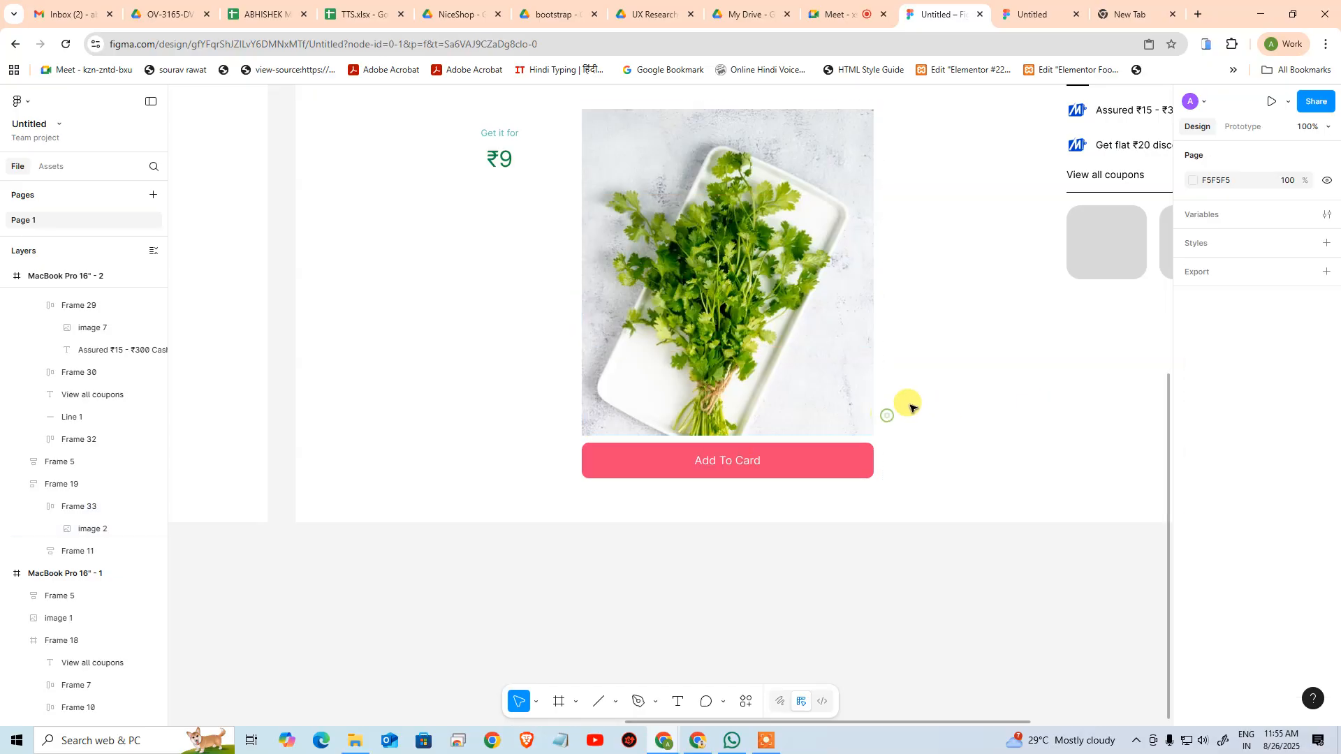
# Try stretching the outer product frame to a height of 676 and undo the change
pyautogui.click(821, 379)
pyautogui.click(952, 413)
pyautogui.click(822, 480)
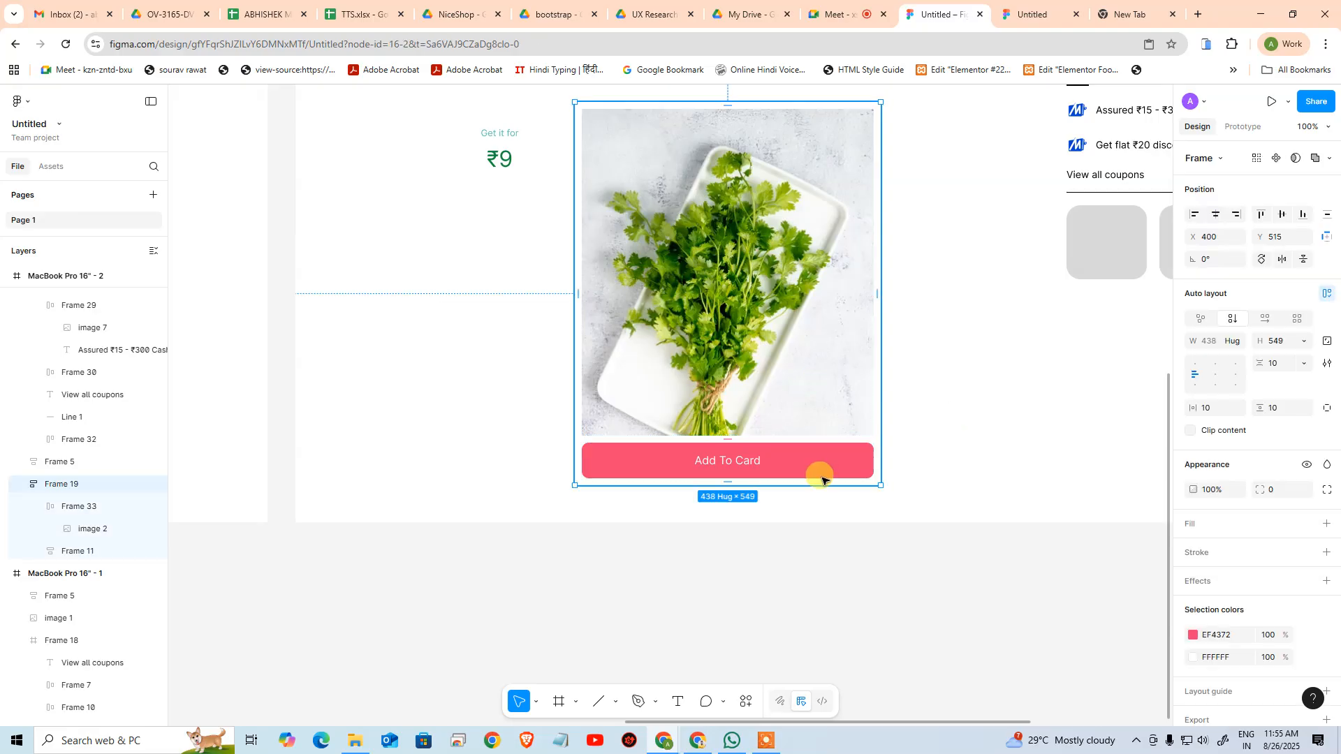
pyautogui.moveTo(809, 470); pyautogui.dragTo(695, 563)
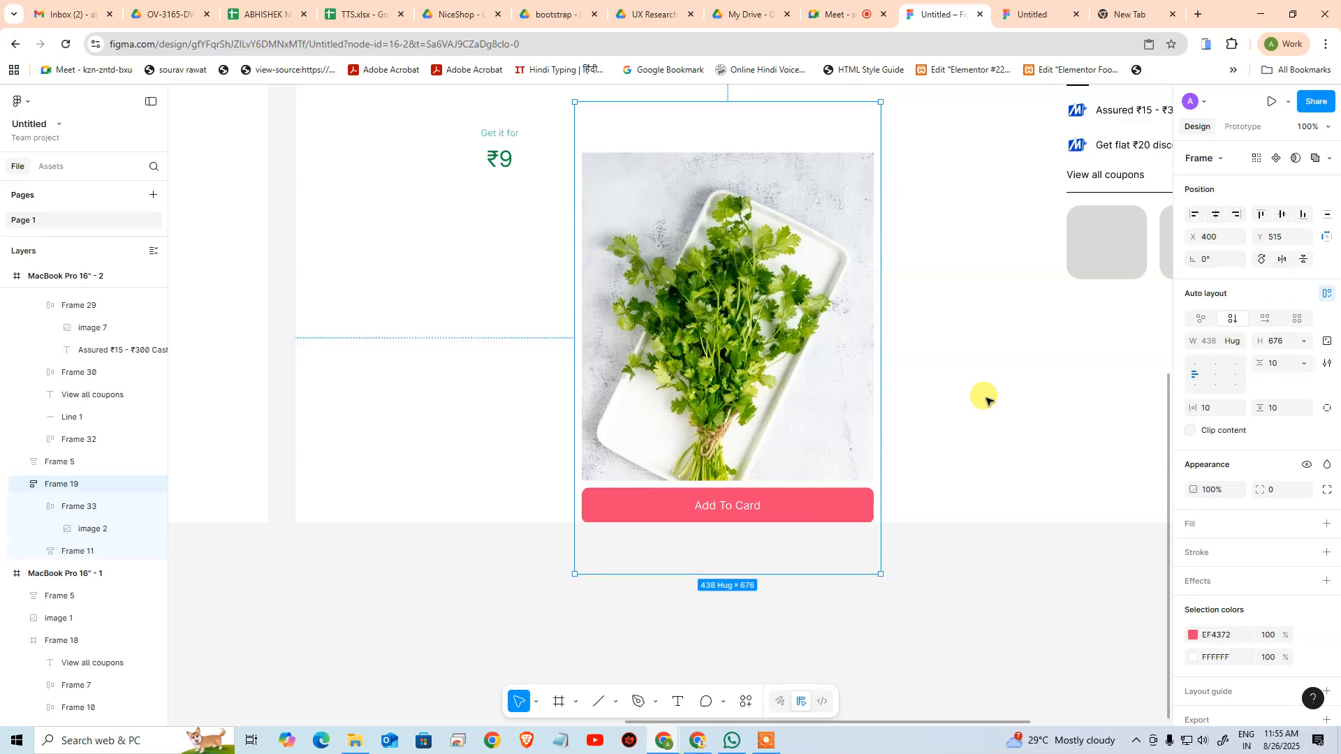
pyautogui.hotkey('ctrl', 'z')
pyautogui.hotkey('ctrl', 'z')
# Switch to the Zepto page, compare its product image area at full and reduced window size, and return to Figma
pyautogui.hotkey('alt', 'Tab')
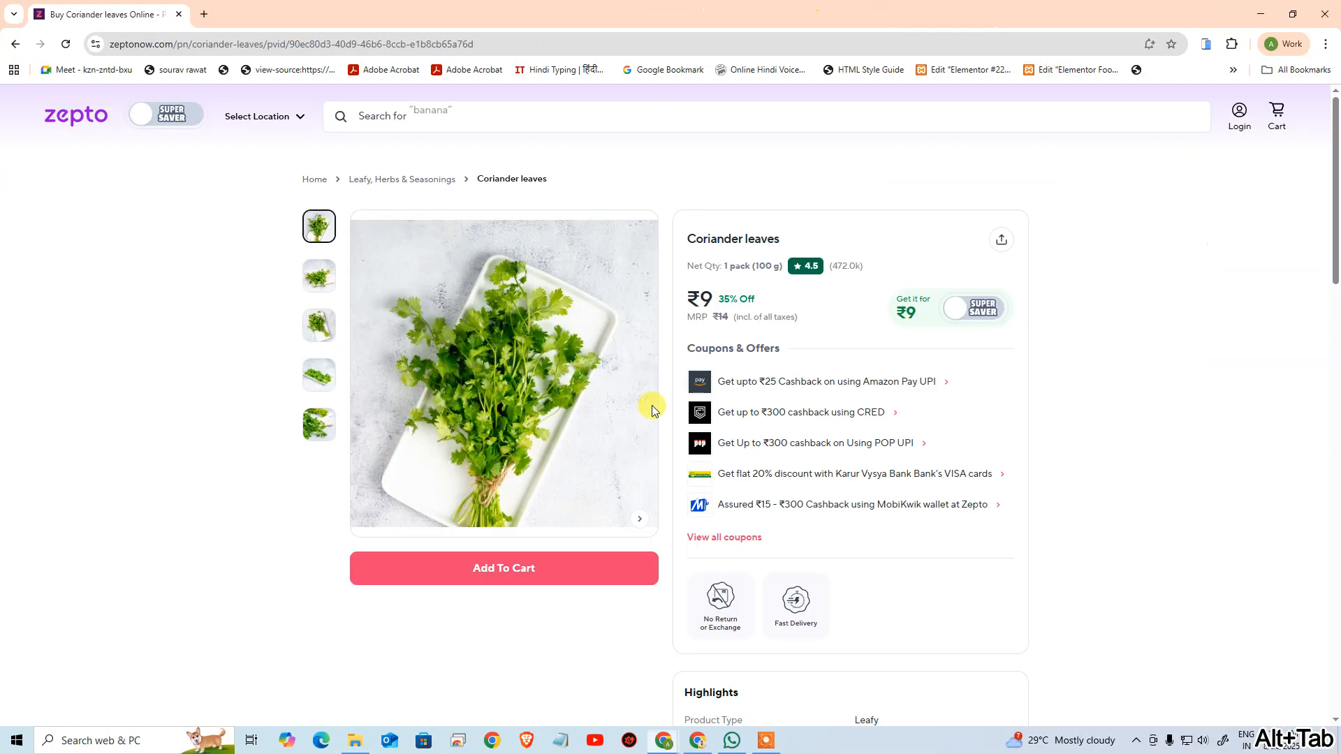
pyautogui.doubleClick(794, 16)
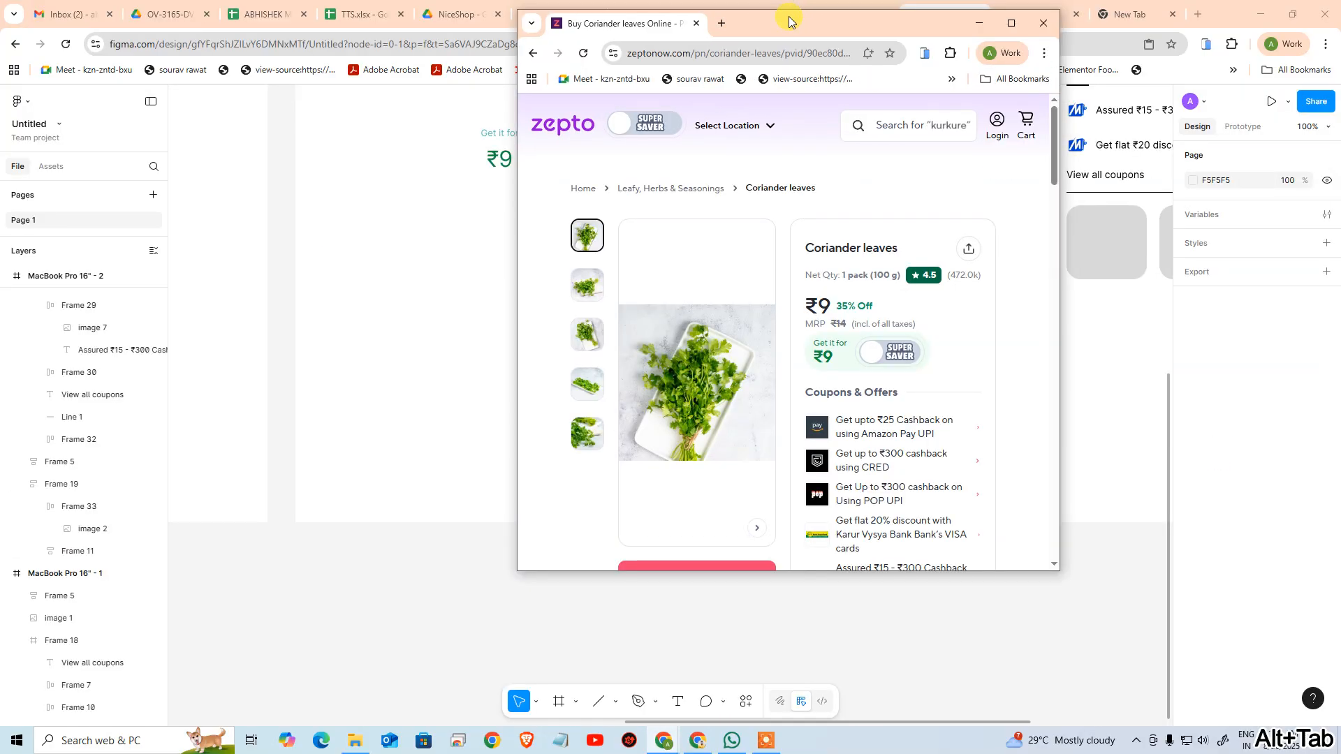
pyautogui.click(1011, 23)
pyautogui.hotkey('alt', 'Tab')
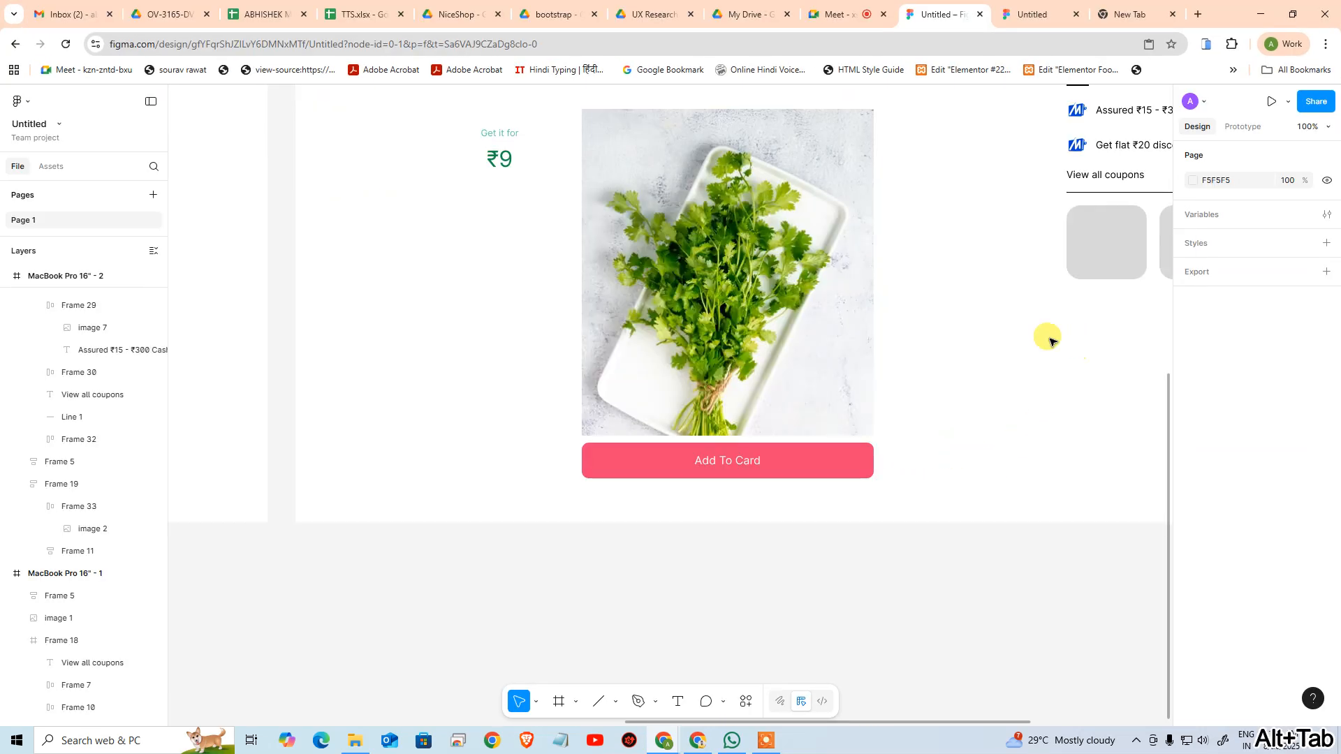
# Try stretching the outer product frame downward from its lower edge and undo the change
pyautogui.click(697, 348)
pyautogui.click(697, 346)
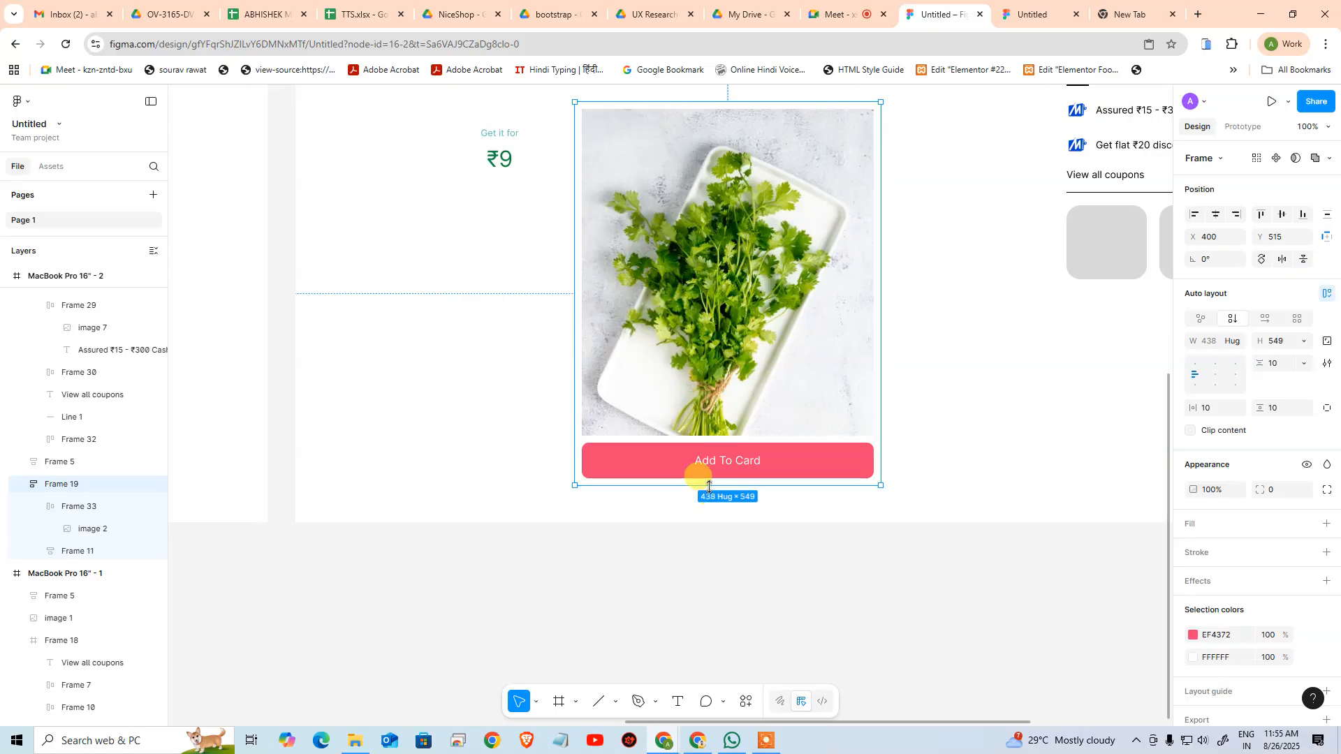
pyautogui.moveTo(709, 487); pyautogui.dragTo(677, 599)
pyautogui.hotkey('ctrl', 'z')
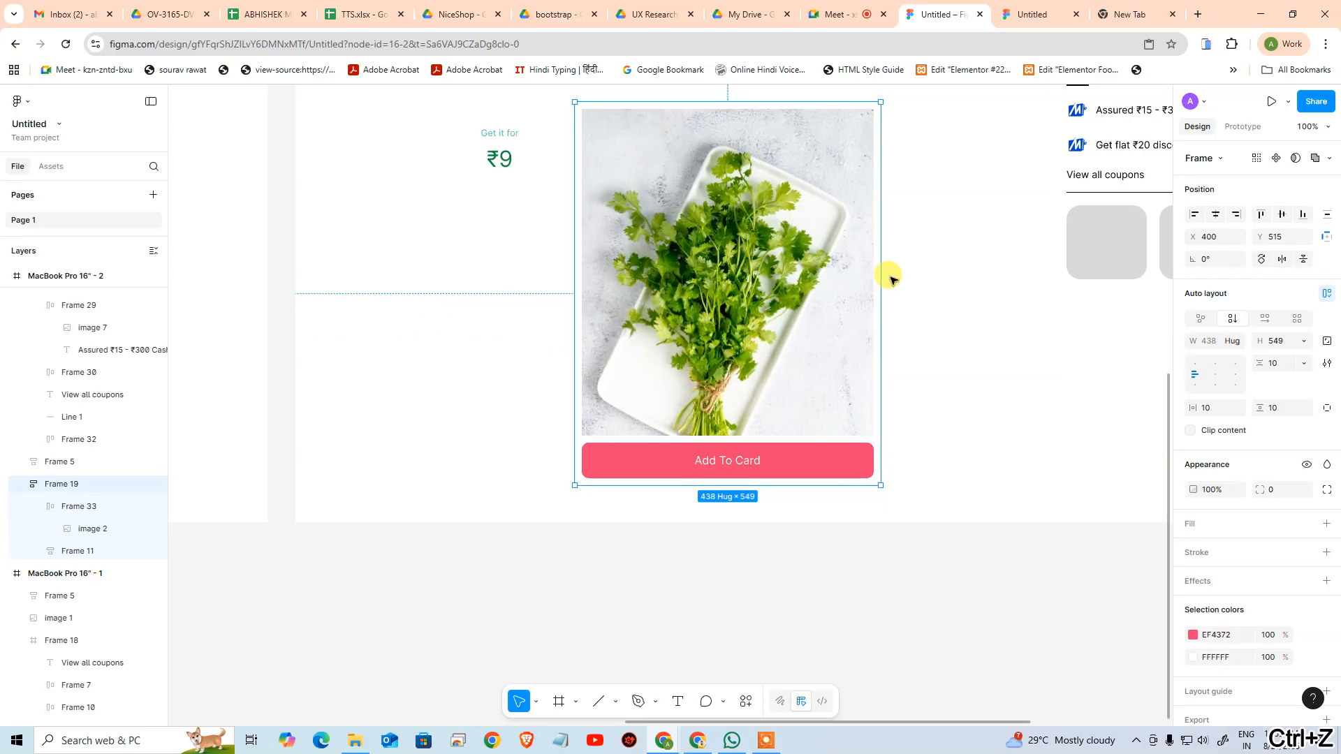
# Move the outer product frame up near the upper edge of the MacBook Pro artboard, at about Y 61
pyautogui.moveTo(890, 259); pyautogui.dragTo(846, 555)
pyautogui.moveTo(711, 508); pyautogui.dragTo(717, 269)
pyautogui.moveTo(717, 265); pyautogui.dragTo(703, 389)
pyautogui.moveTo(841, 568); pyautogui.dragTo(827, 440)
pyautogui.moveTo(725, 536); pyautogui.dragTo(675, 555)
# Try resizing the outer product frame to heights of 815 and 349, and undo the resizing
pyautogui.moveTo(725, 343); pyautogui.dragTo(714, 473)
pyautogui.moveTo(751, 542); pyautogui.dragTo(755, 485)
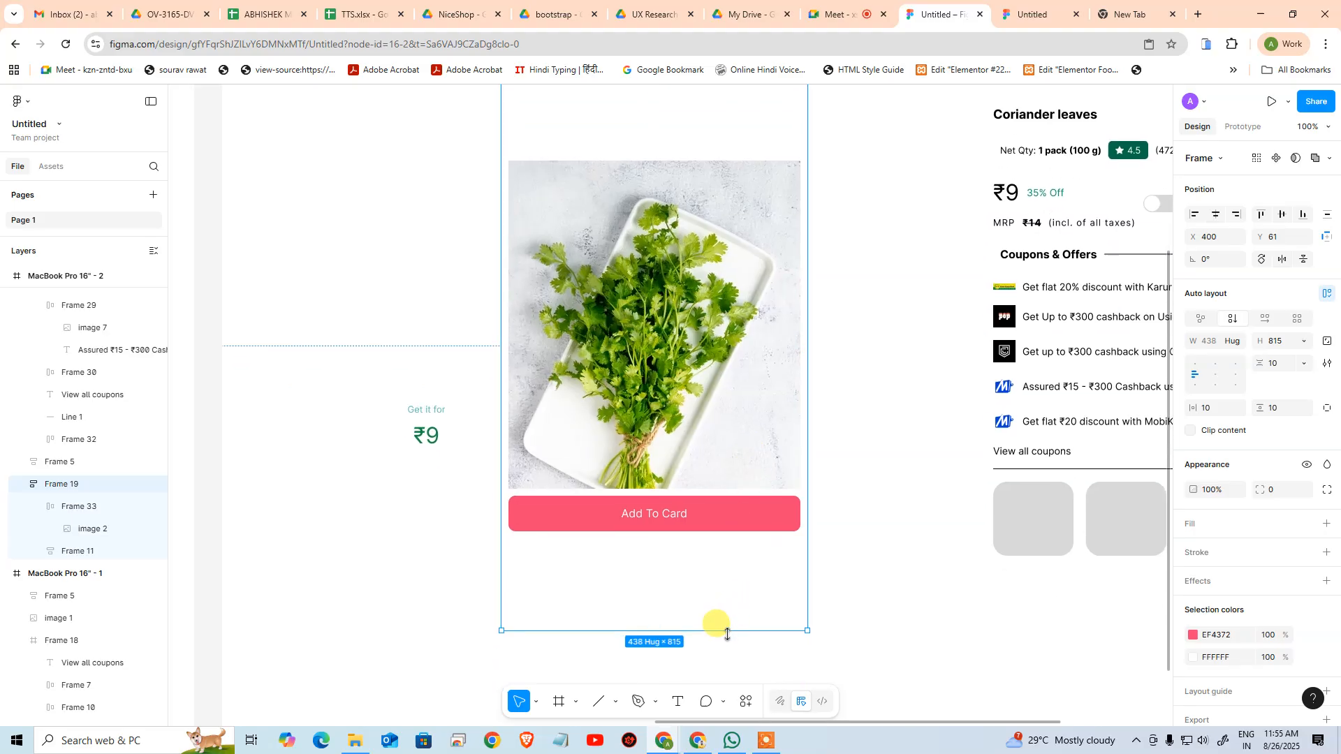
pyautogui.moveTo(727, 635); pyautogui.dragTo(697, 296)
pyautogui.moveTo(734, 383); pyautogui.dragTo(733, 522)
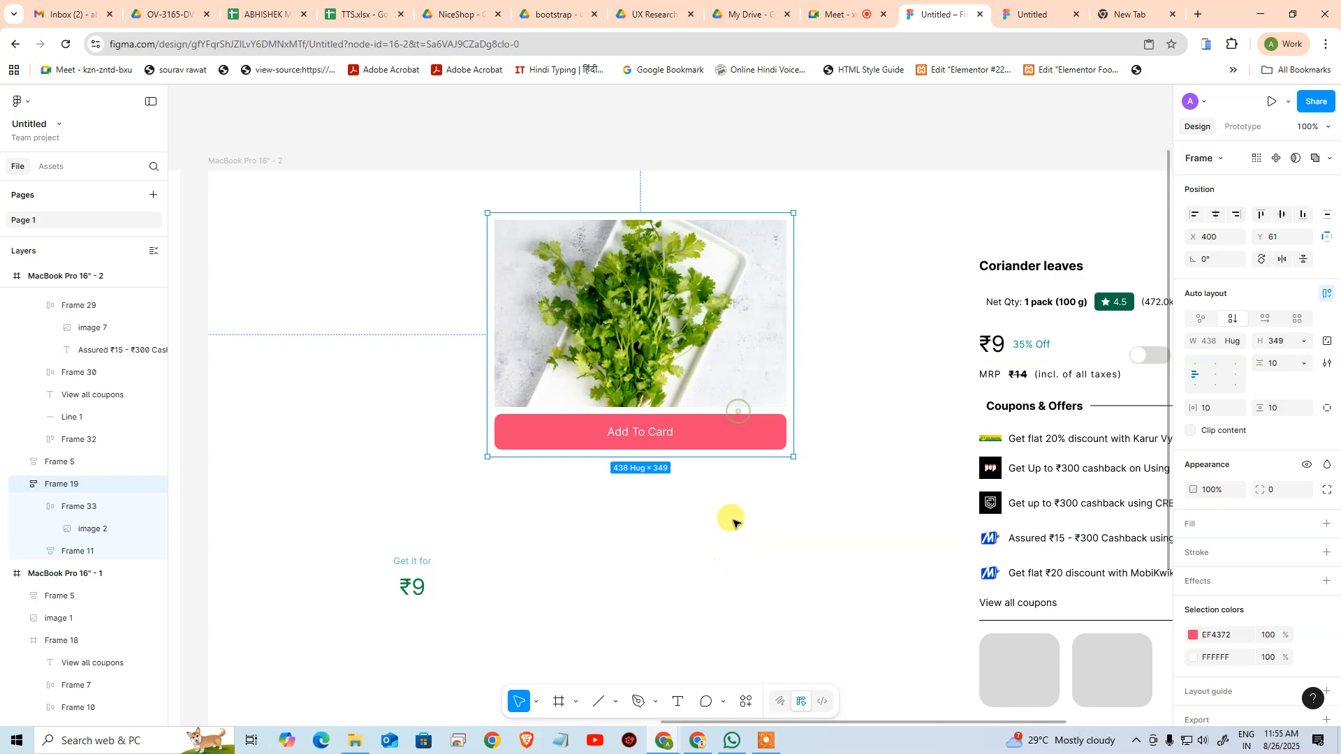
pyautogui.hotkey('ctrl', 'z')
pyautogui.hotkey('ctrl', 'z')
pyautogui.hotkey('ctrl', 'z')
pyautogui.hotkey('ctrl', 'z')
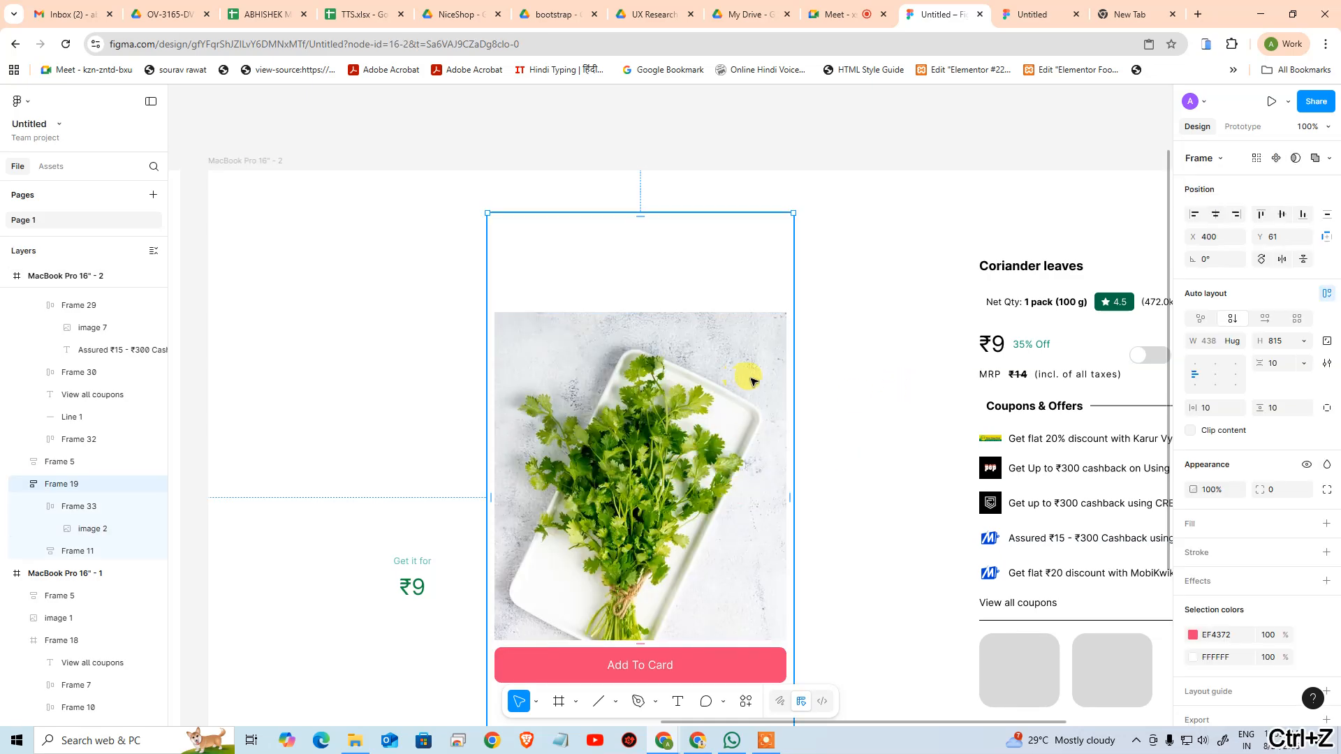
pyautogui.hotkey('ctrl', 'z')
pyautogui.click(844, 365)
pyautogui.moveTo(668, 364); pyautogui.dragTo(671, 292)
pyautogui.click(670, 292)
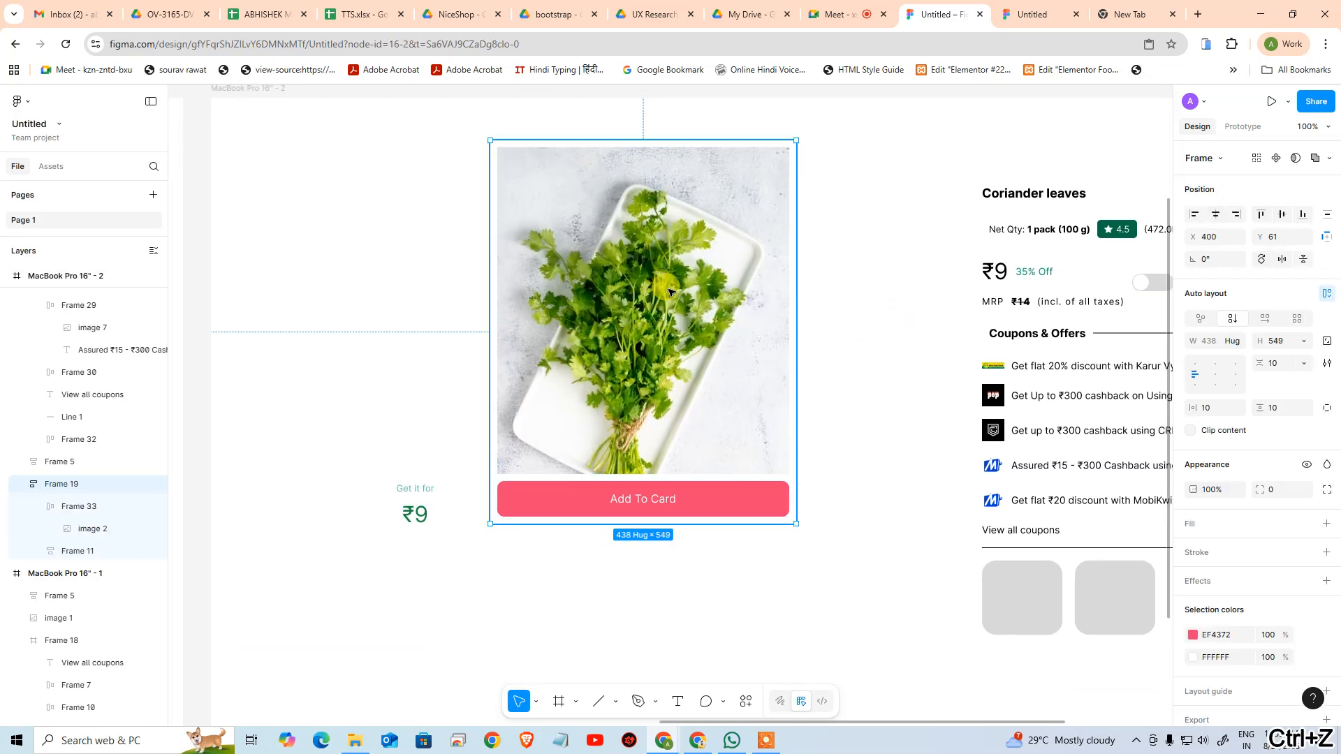
# Switch to the Zepto page, reduce its browser window, and check how the product image area reacts to changes in window height
pyautogui.hotkey('ctrl', 'alt', 'Return')
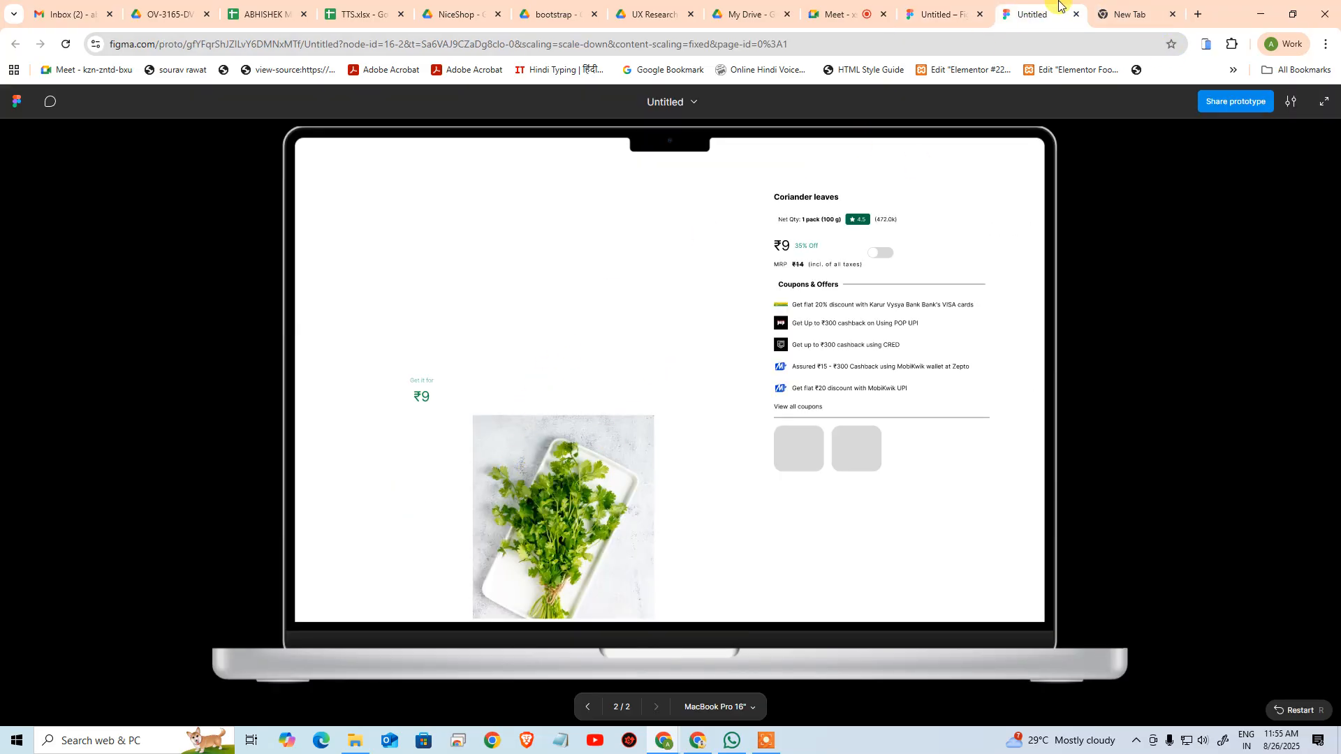
pyautogui.click(1114, 9)
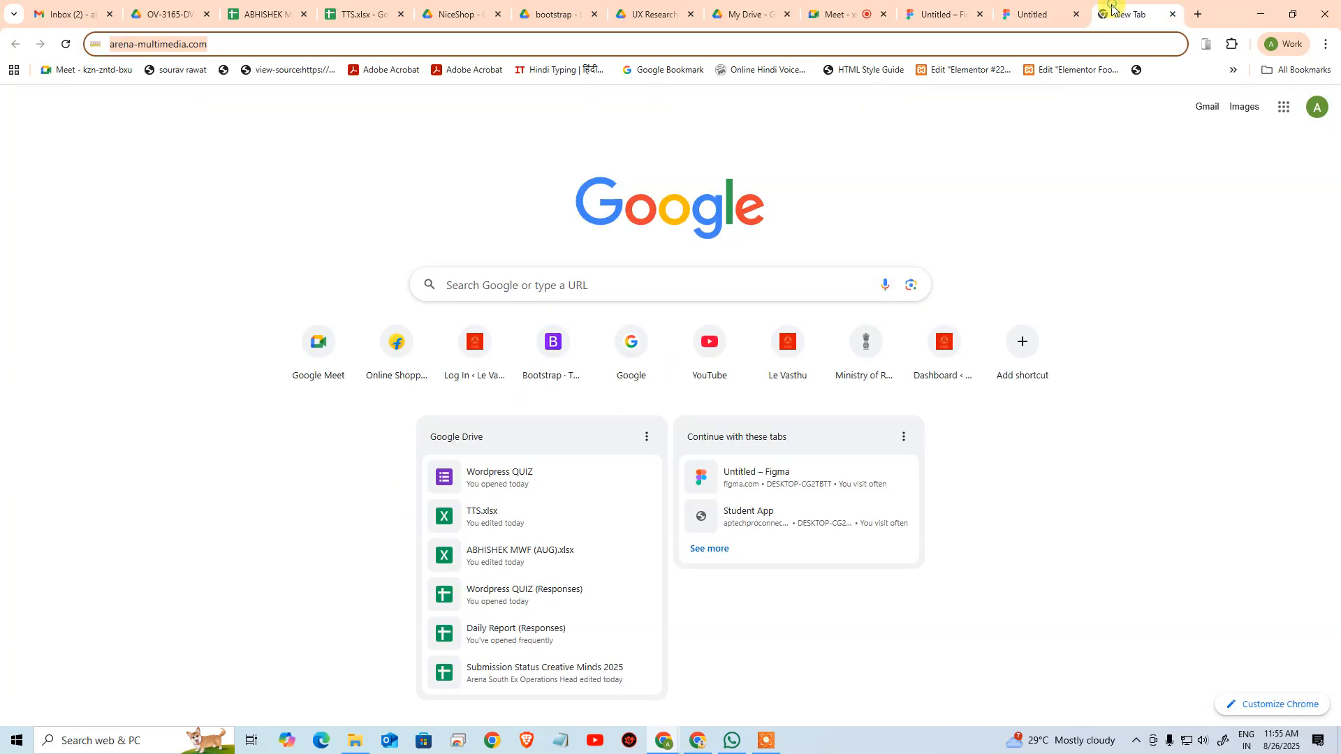
pyautogui.hotkey('alt', 'Tab')
pyautogui.hotkey('alt', 'Tab')
pyautogui.hotkey('alt', 'Tab')
pyautogui.hotkey('alt', 'Tab')
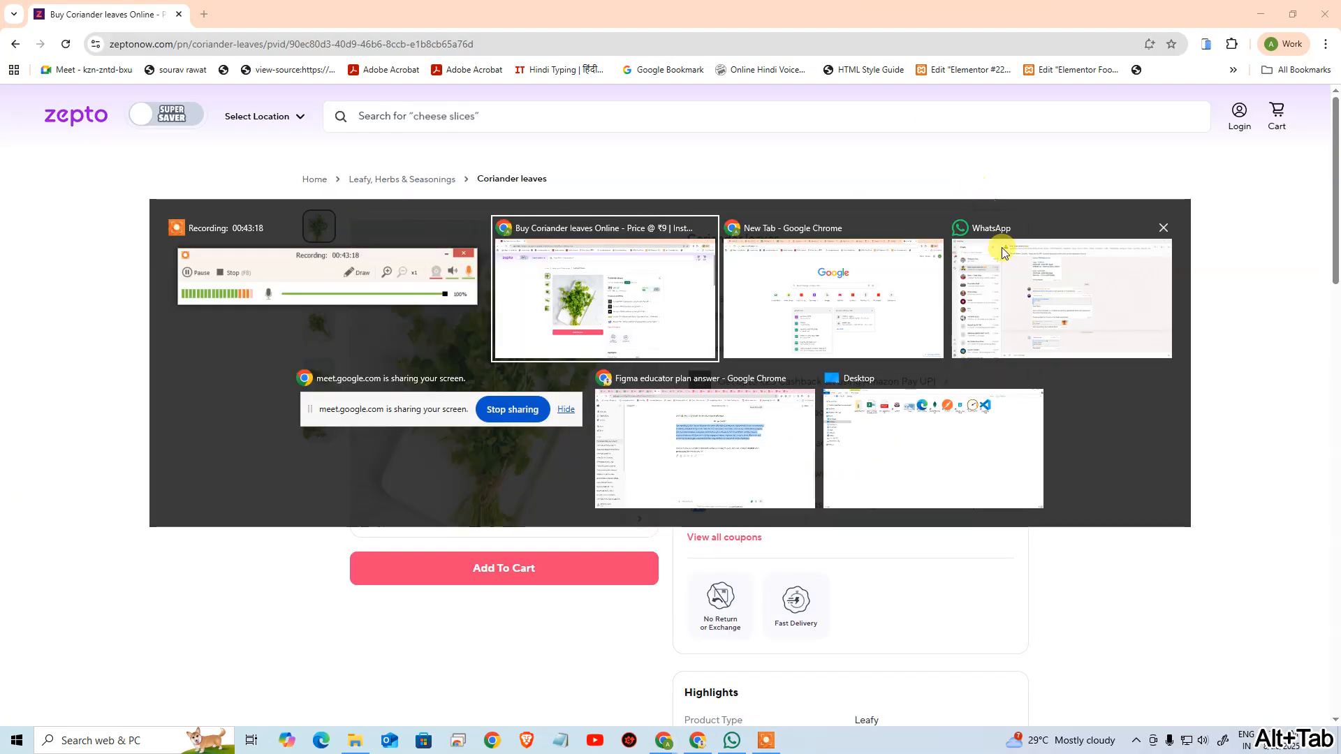
pyautogui.doubleClick(719, 6)
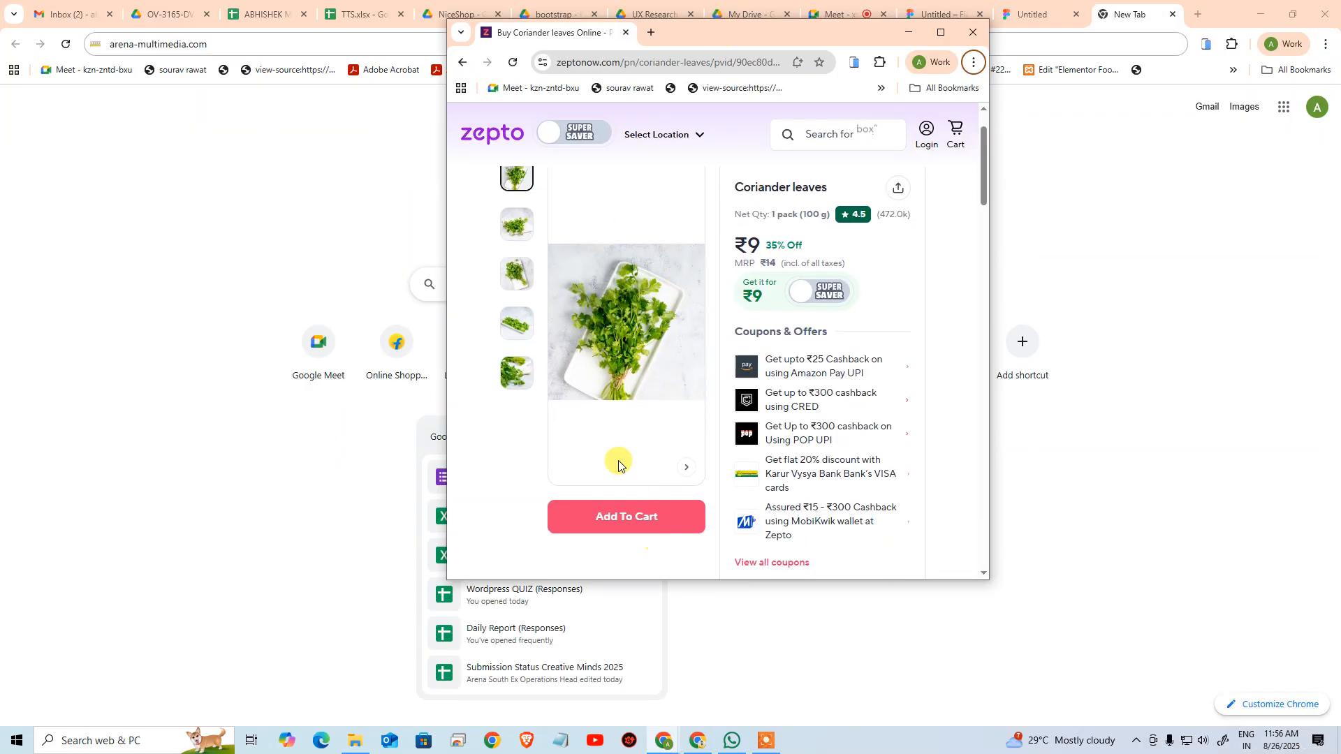
pyautogui.scroll(1, 647, 408)
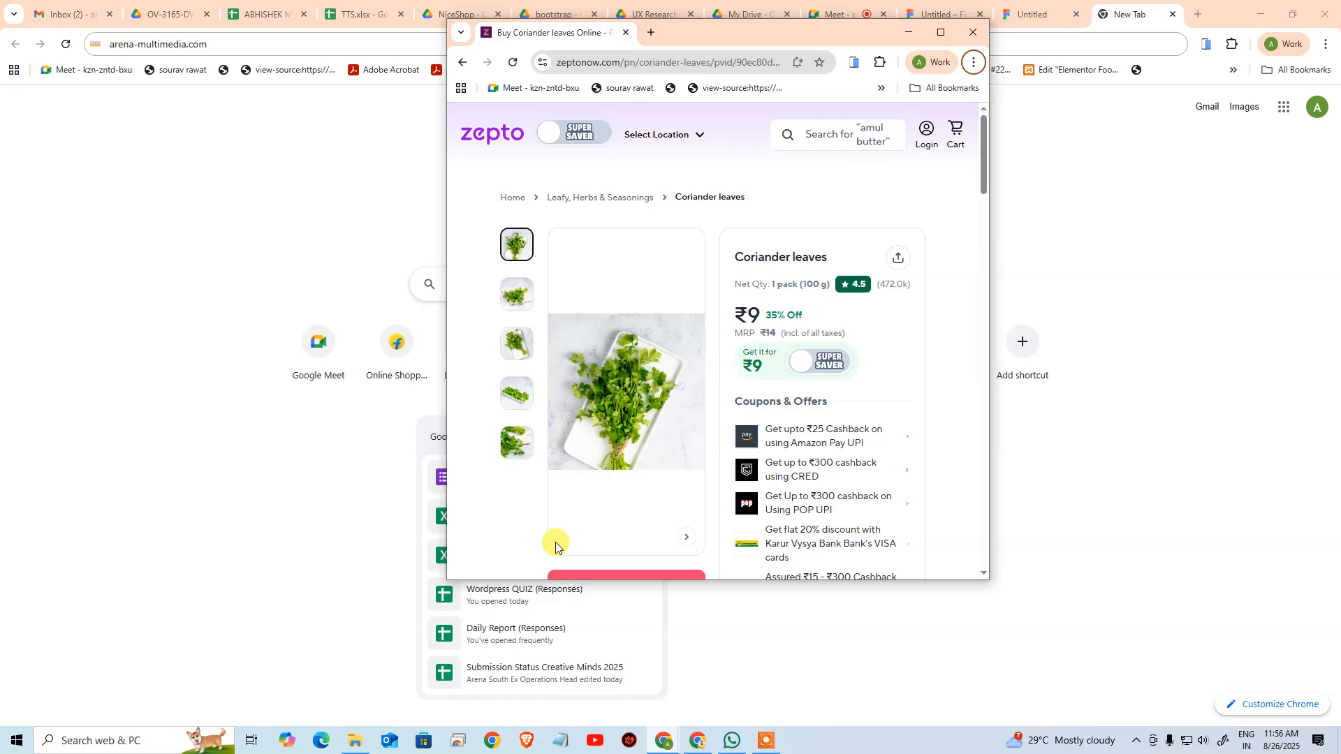
pyautogui.moveTo(726, 581); pyautogui.dragTo(697, 416)
pyautogui.moveTo(690, 354); pyautogui.dragTo(658, 621)
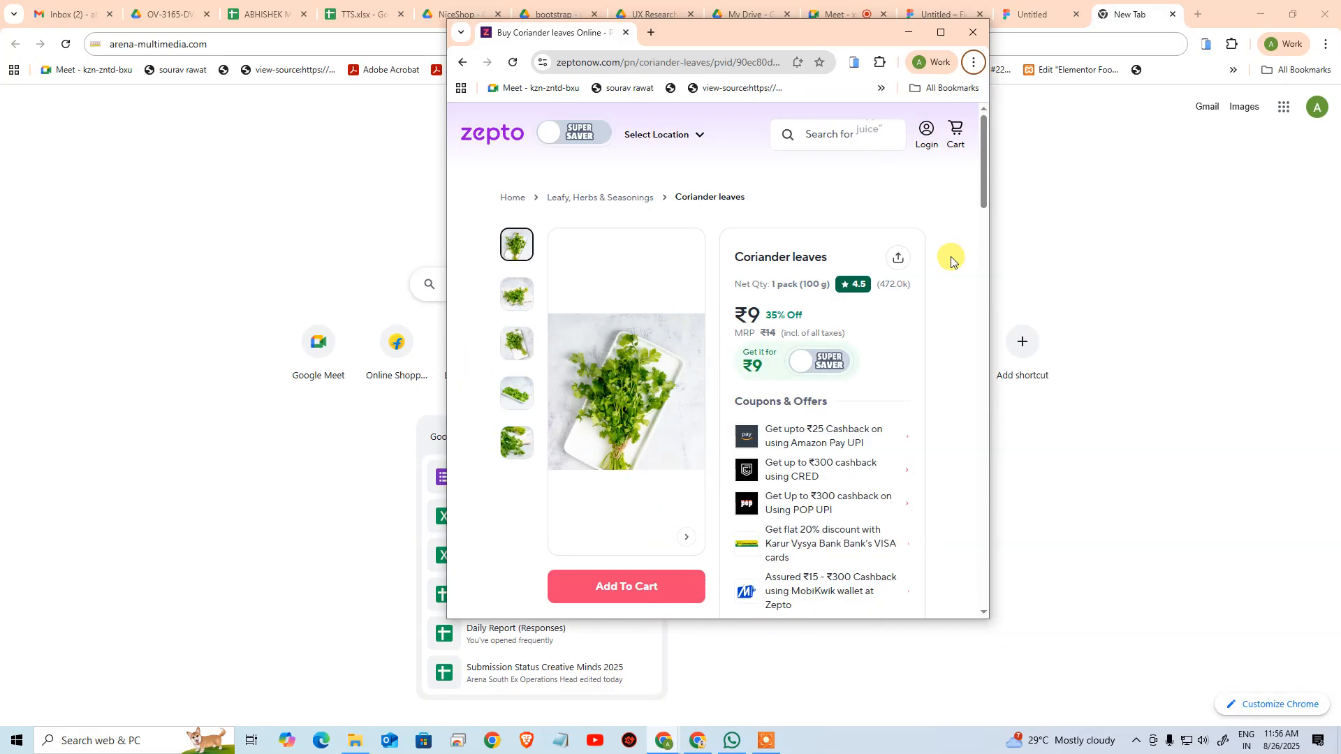
# Inspect the coriander image's size with the developer tools in the reduced Zepto window, and restore the window to full size
pyautogui.press('F12')
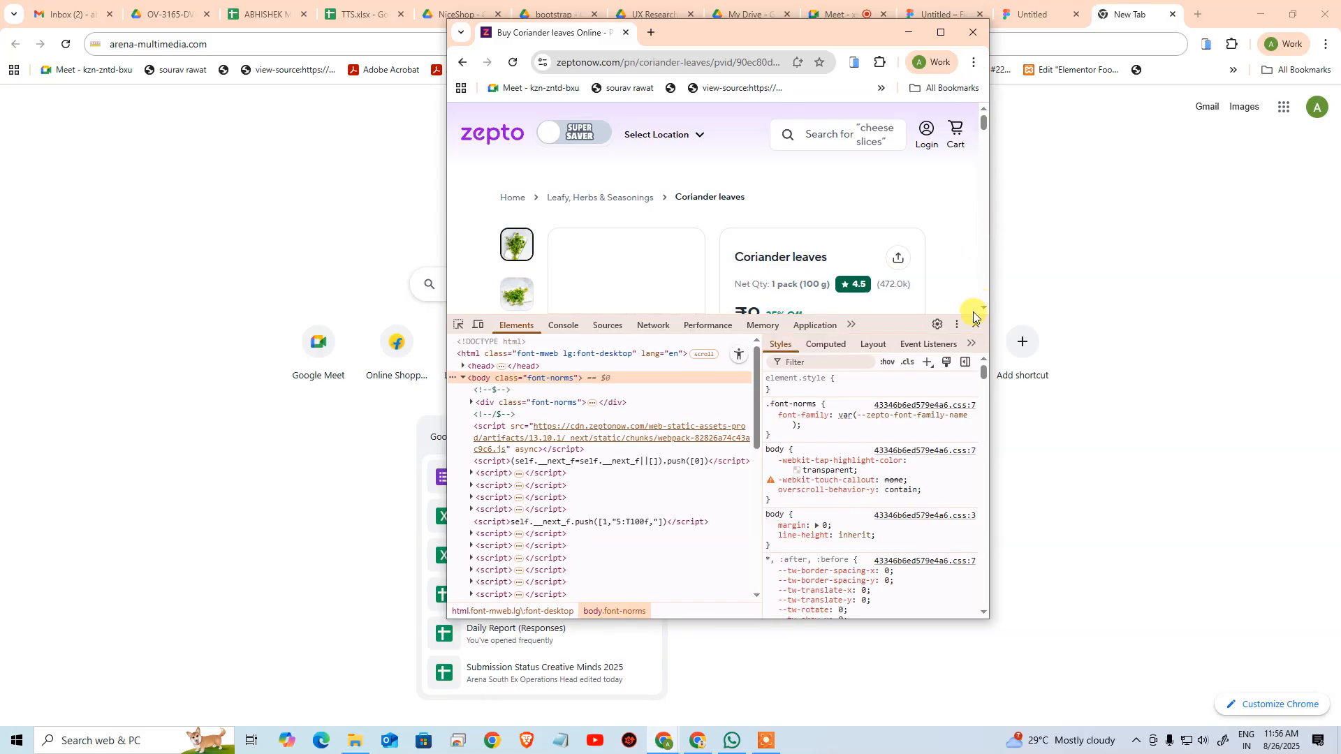
pyautogui.click(458, 324)
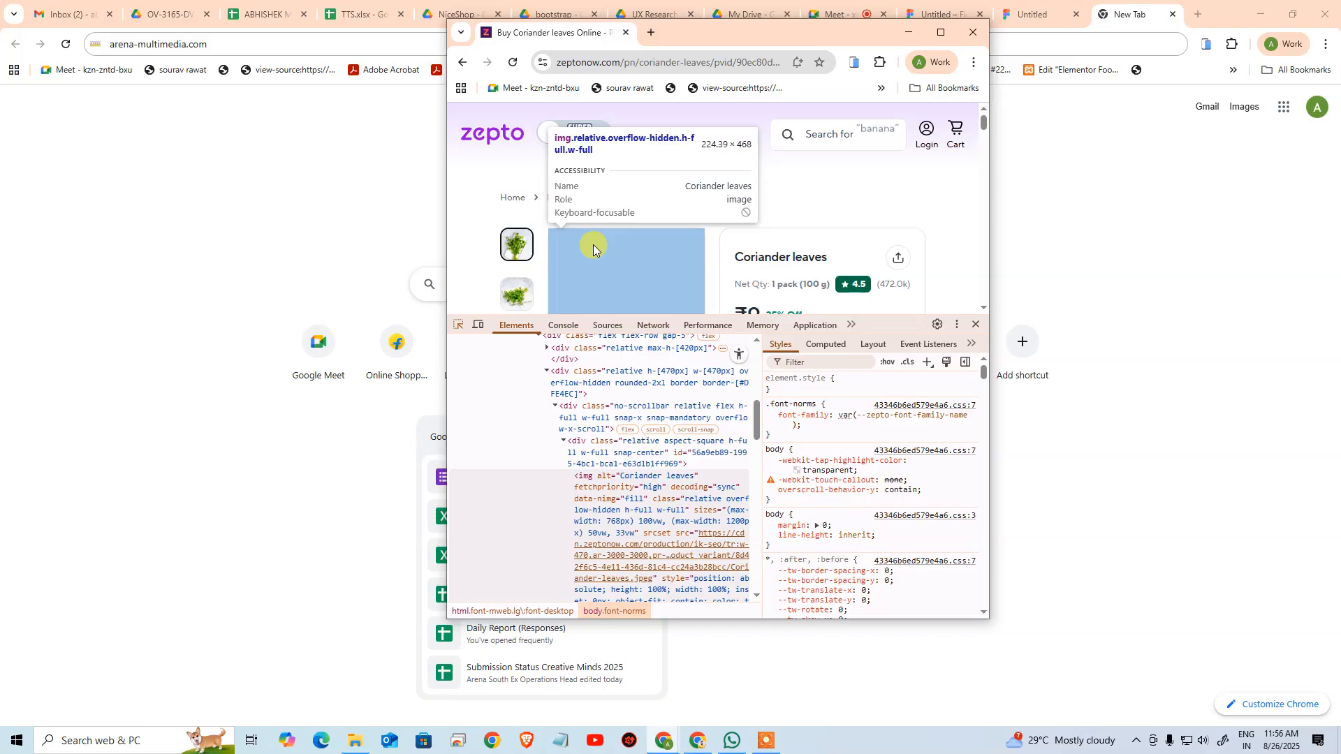
pyautogui.click(593, 244)
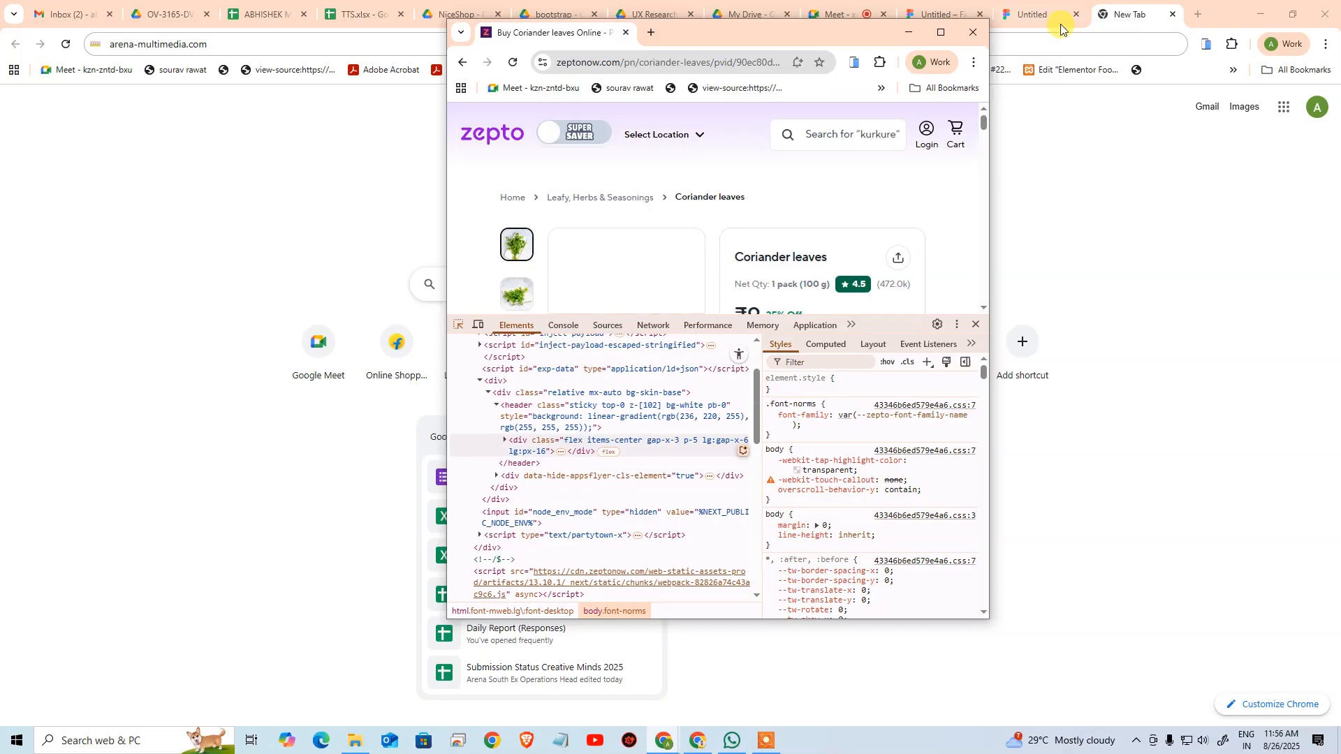
pyautogui.click(941, 32)
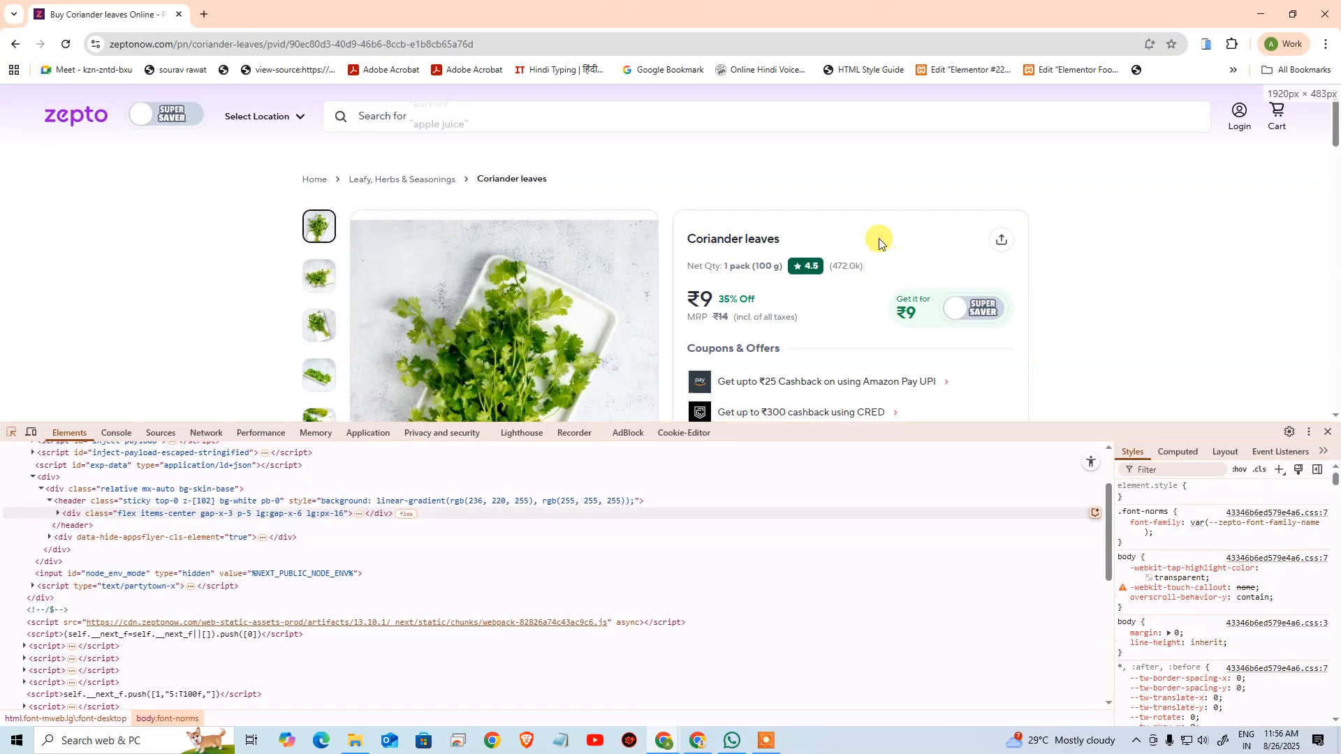
pyautogui.hotkey('alt', 'Tab')
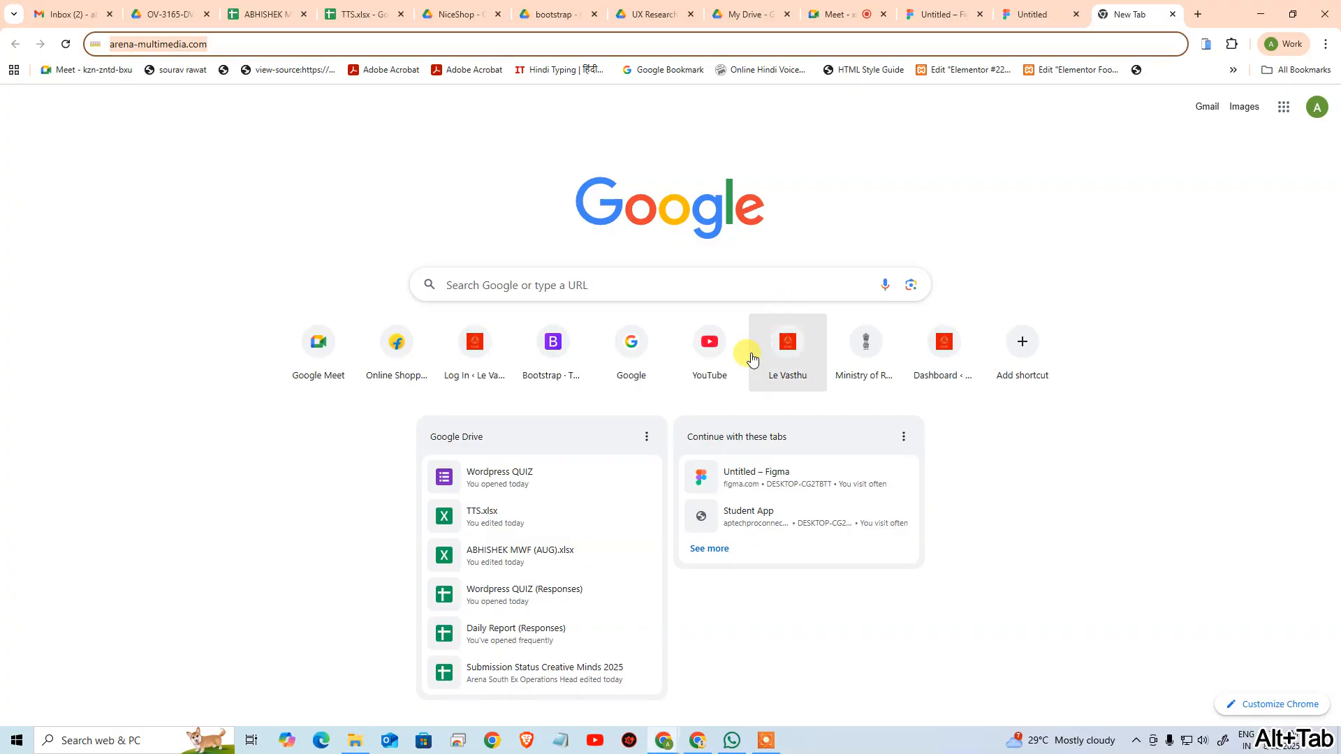
# Return to the Figma design and check the height sizing options of the frame wrapping the coriander image
pyautogui.click(936, 14)
pyautogui.click(412, 394)
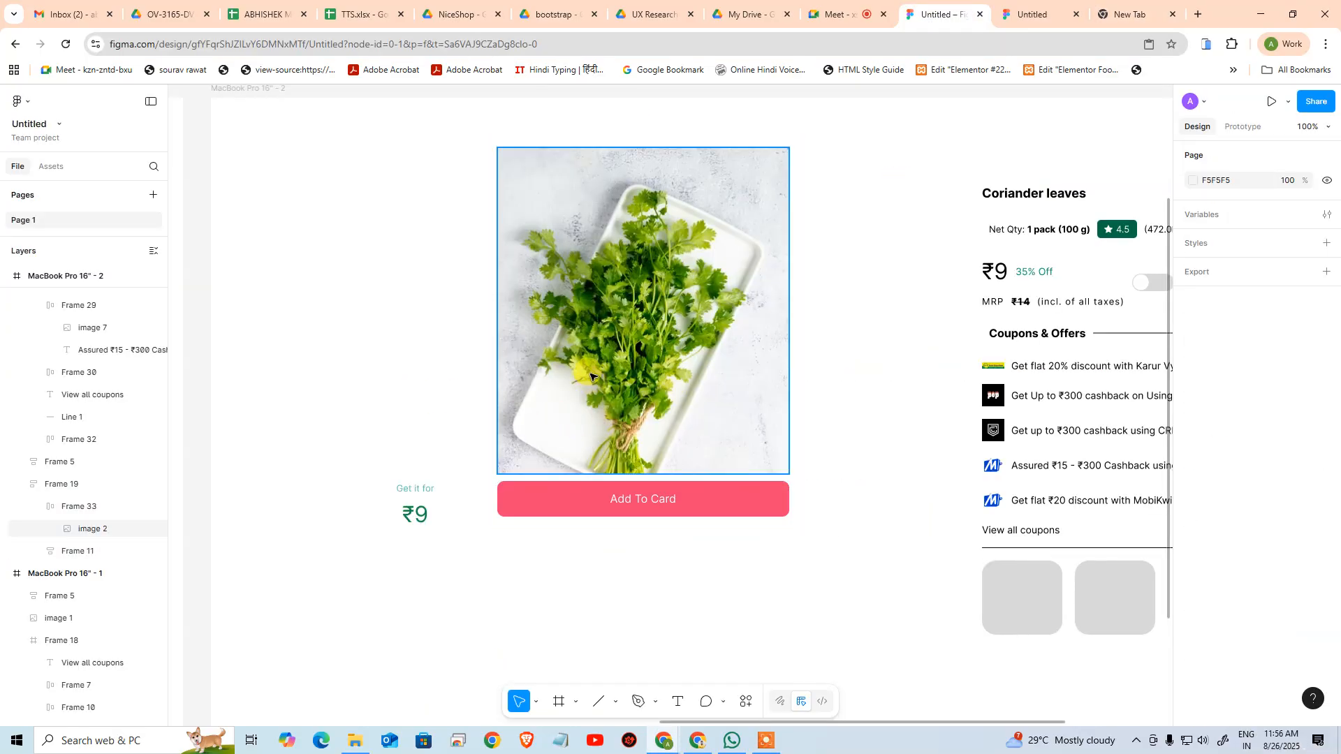
pyautogui.click(590, 378)
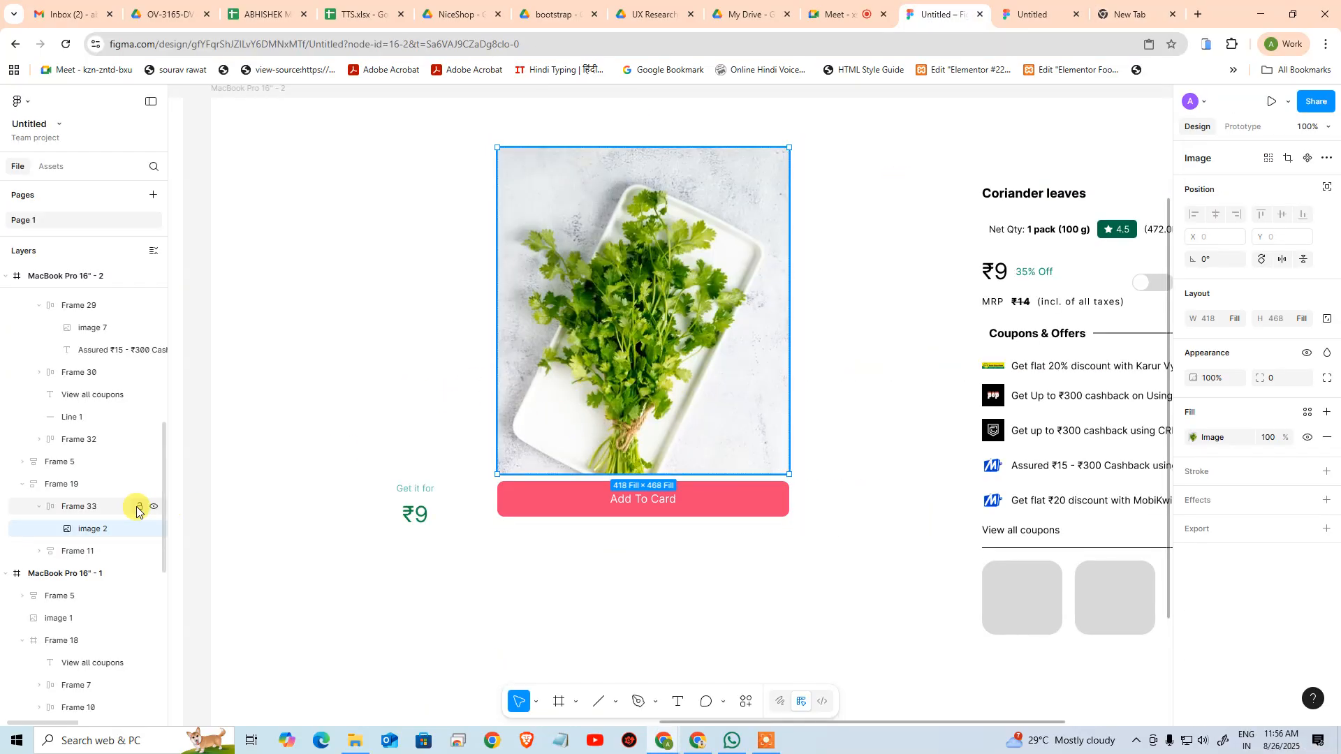
pyautogui.click(117, 511)
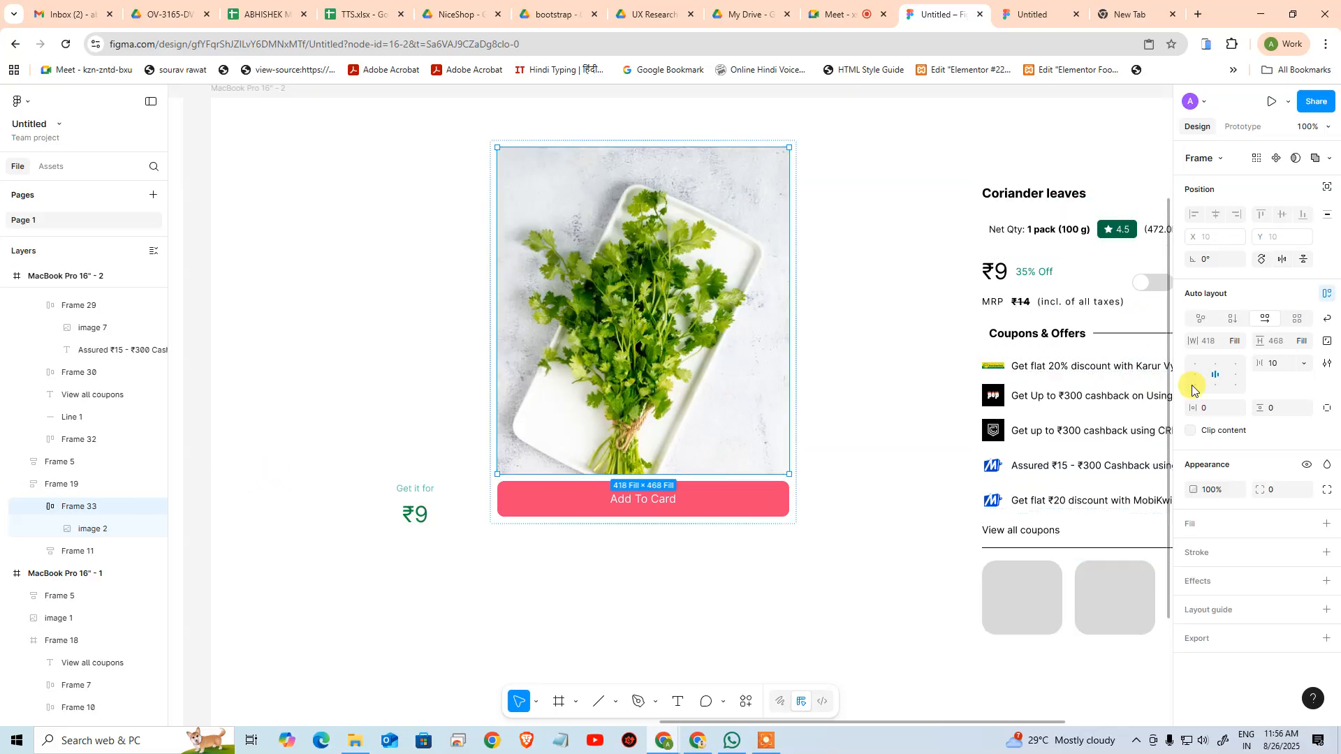
pyautogui.click(1305, 343)
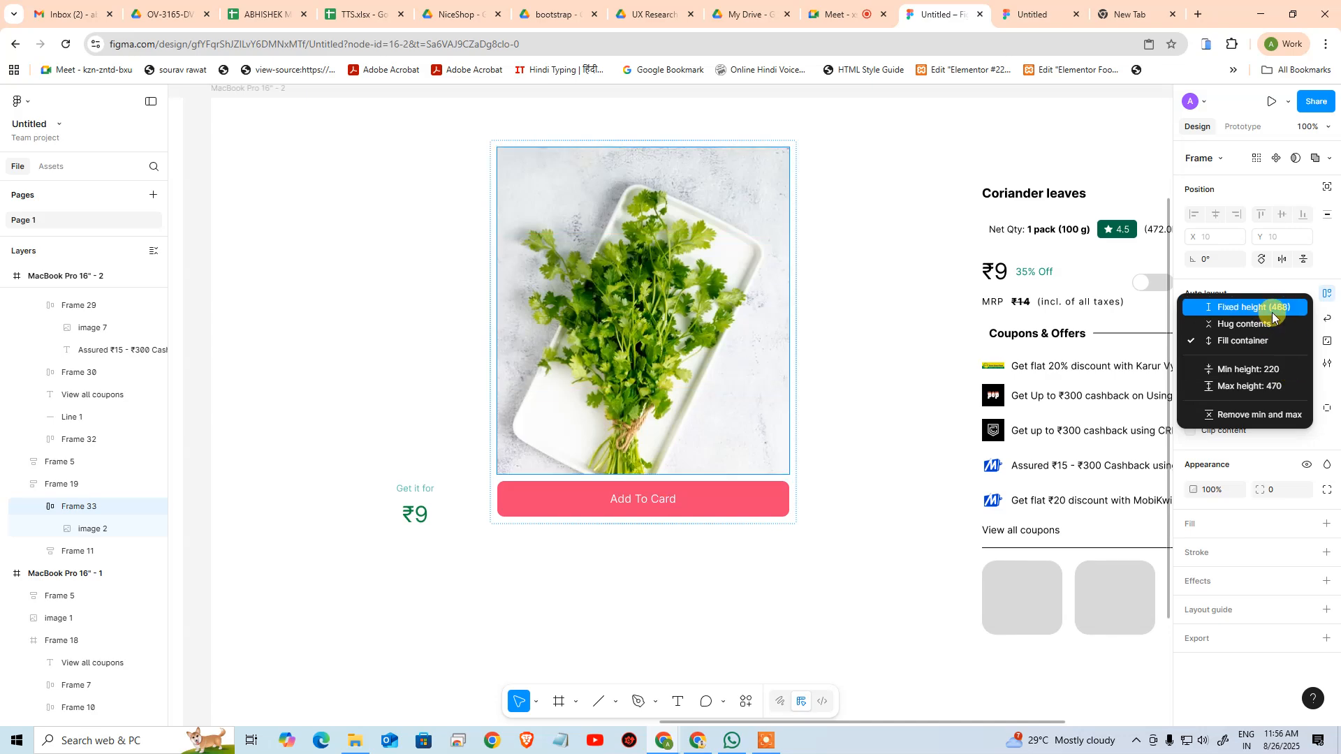
pyautogui.click(1331, 269)
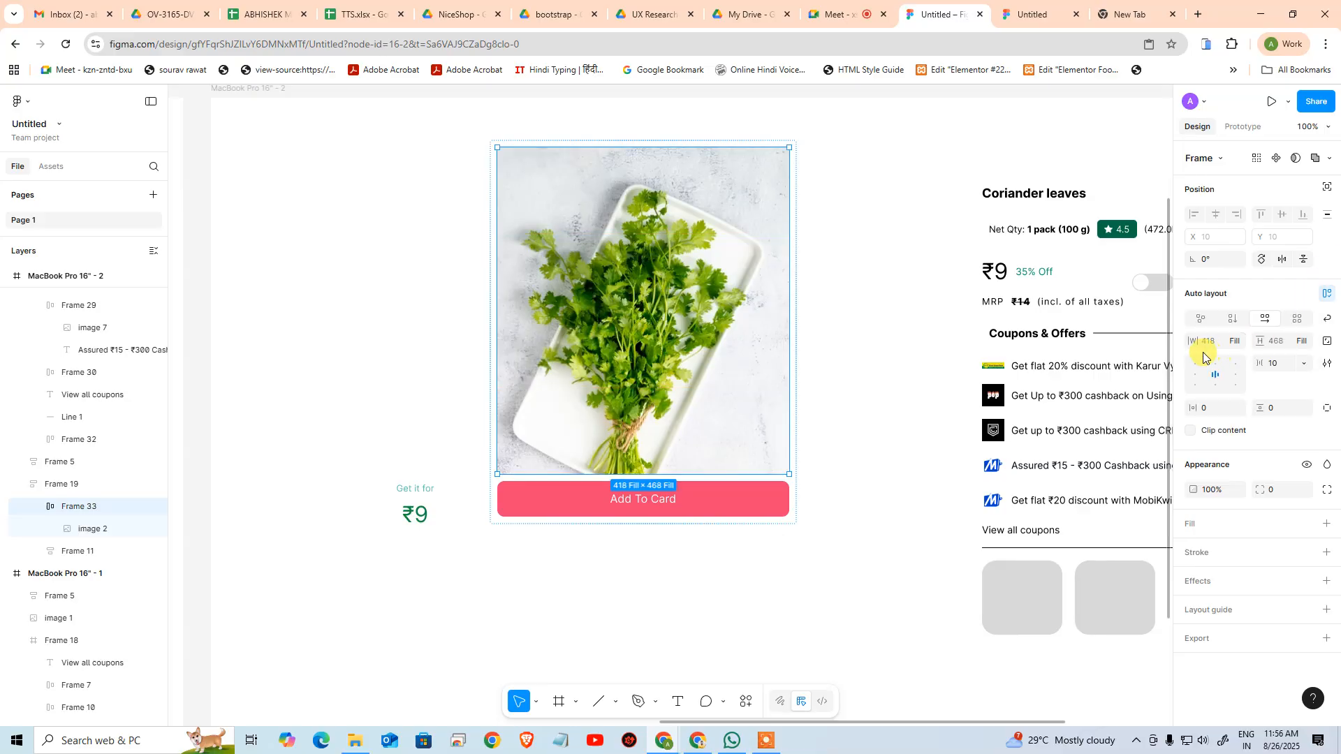
# Set the minimum width of the frame wrapping the coriander image to 224 and review its width limits
pyautogui.click(1237, 345)
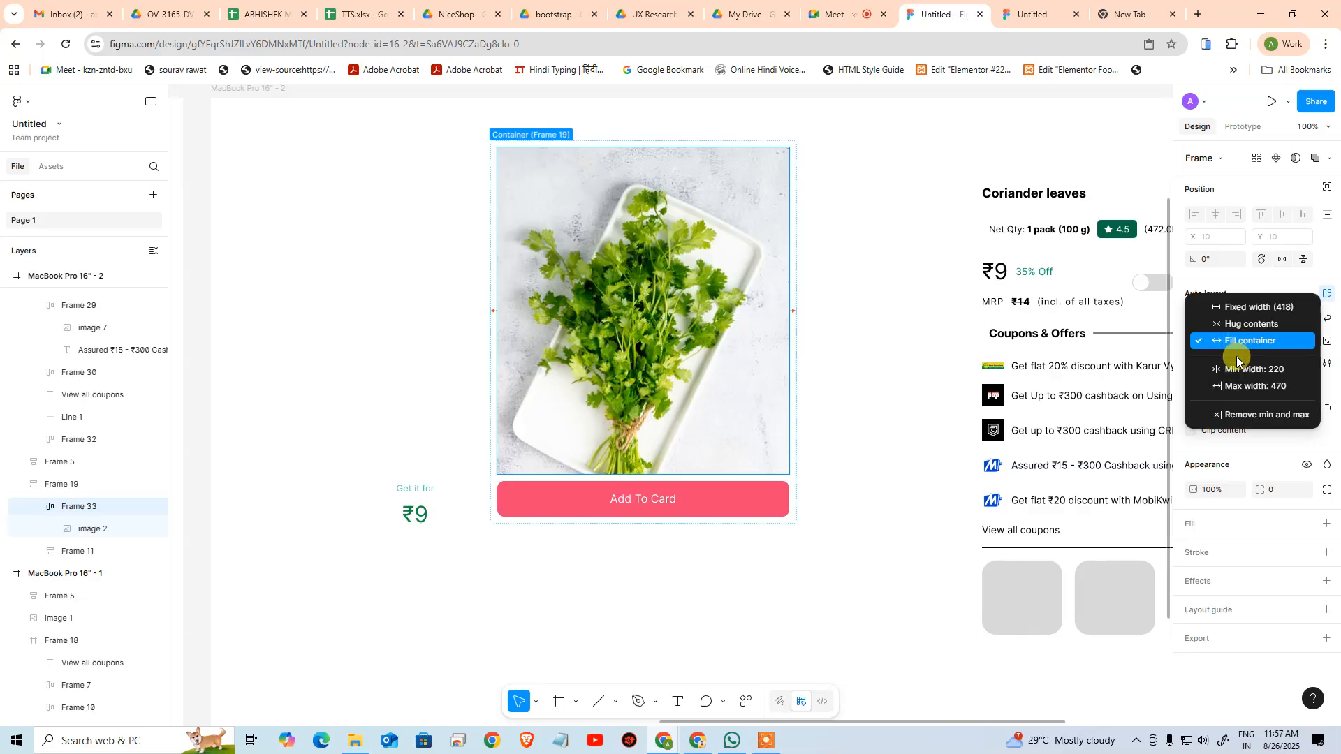
pyautogui.click(1239, 371)
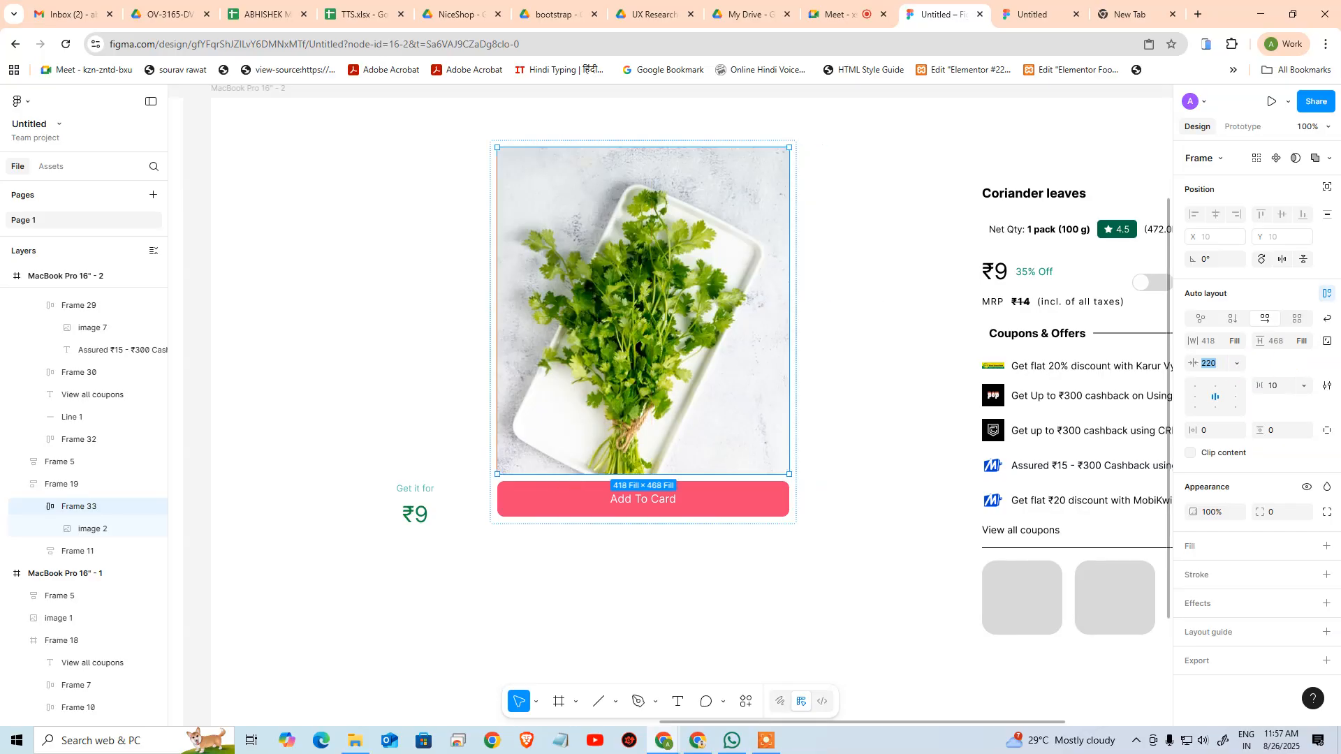
pyautogui.write('224')
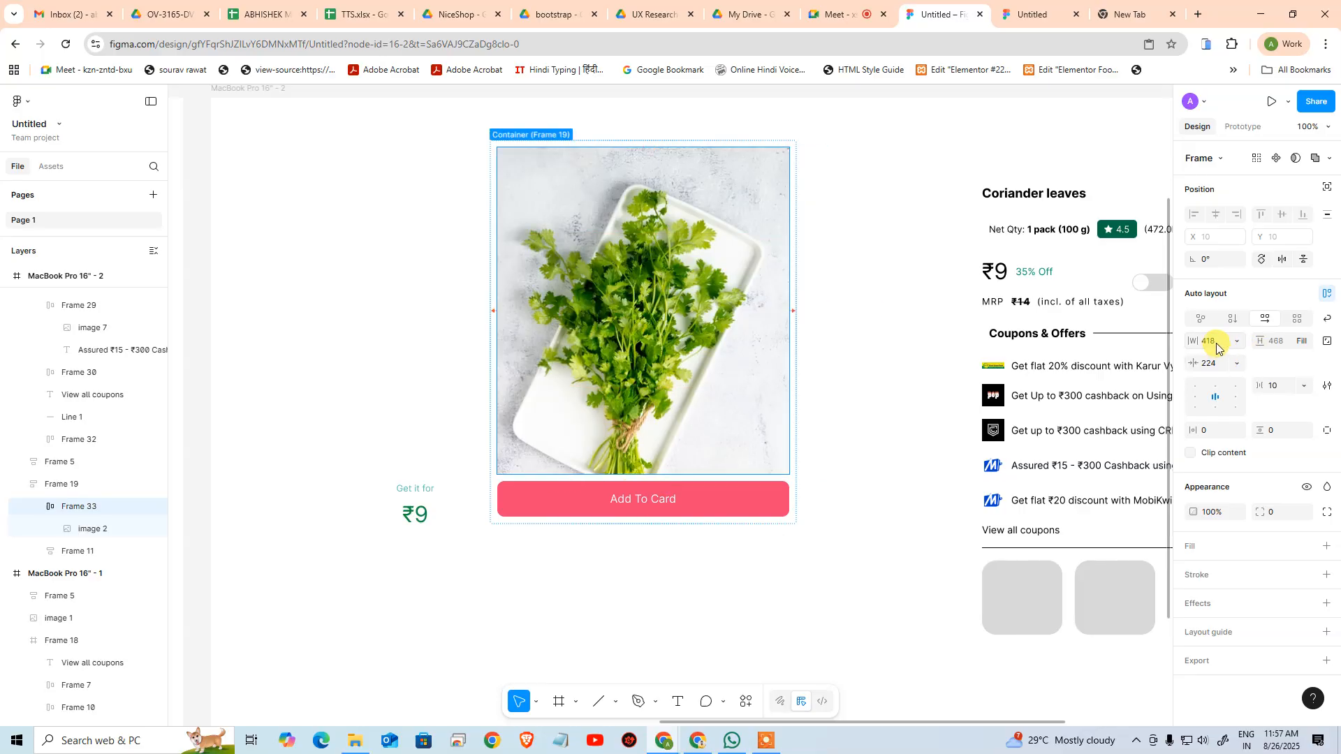
pyautogui.click(1239, 365)
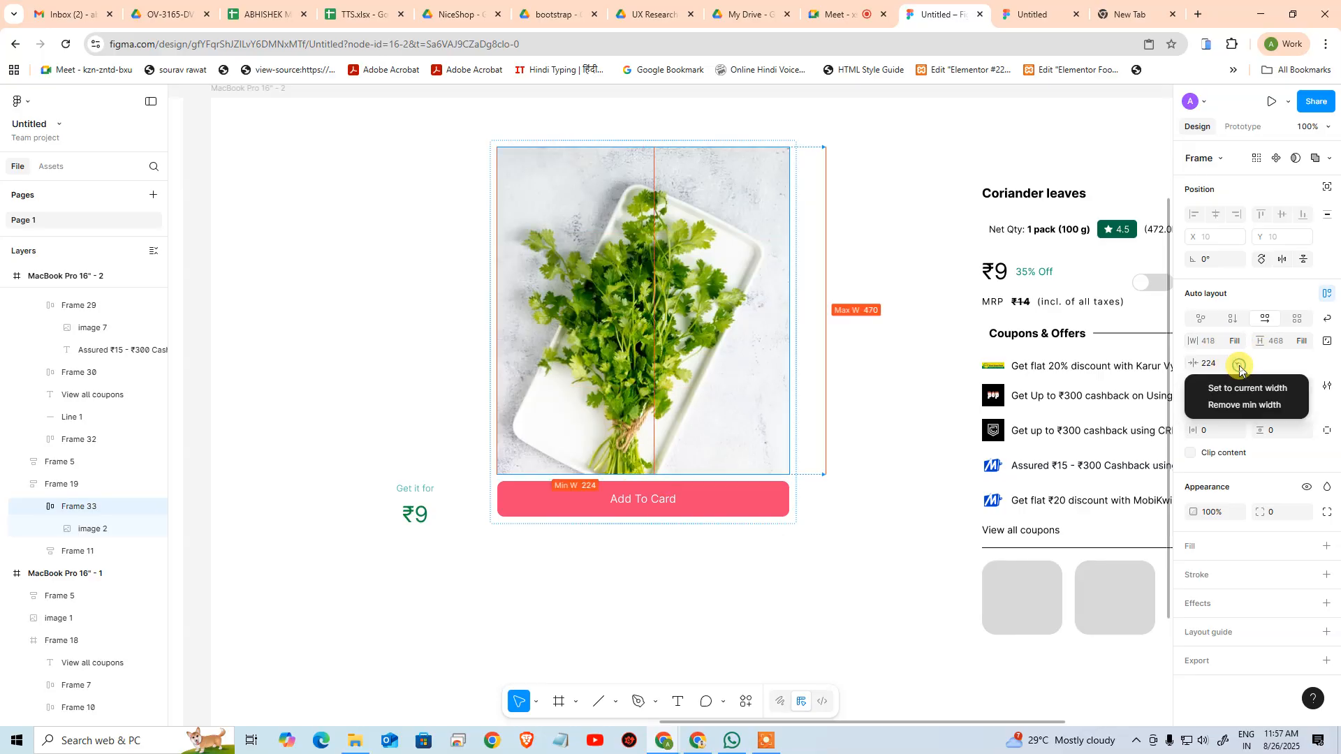
pyautogui.click(1240, 364)
pyautogui.click(1235, 342)
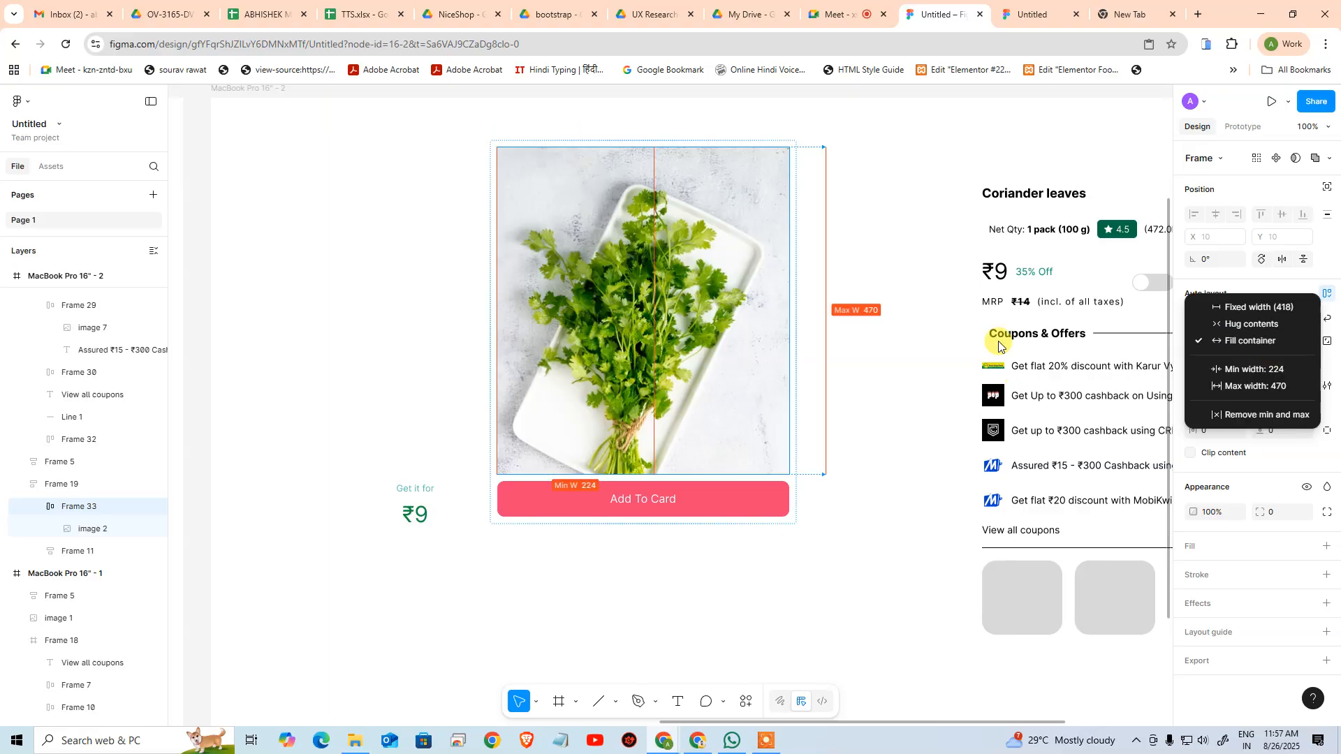
# Switch to the Zepto page, inspect the coriander image element at full window size, and return to the Figma design
pyautogui.click(1000, 5)
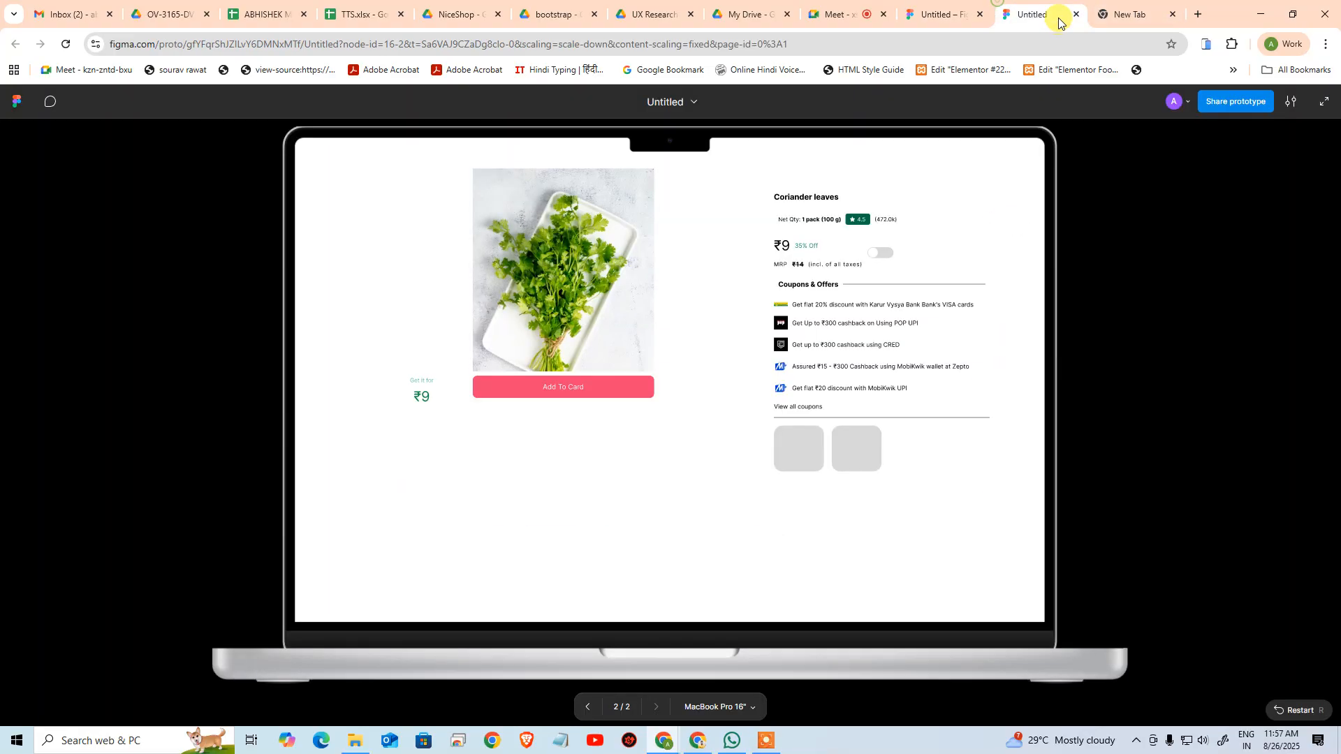
pyautogui.click(1107, 5)
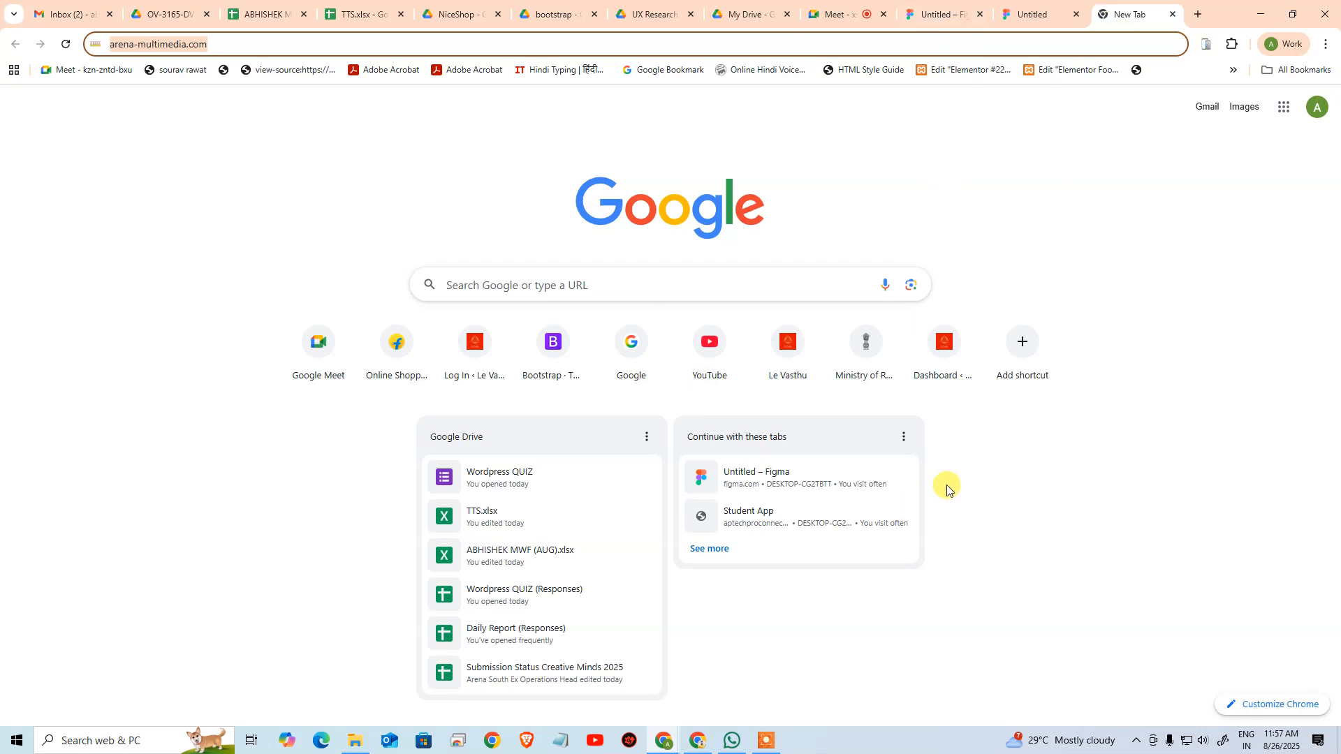
pyautogui.hotkey('alt', 'Tab')
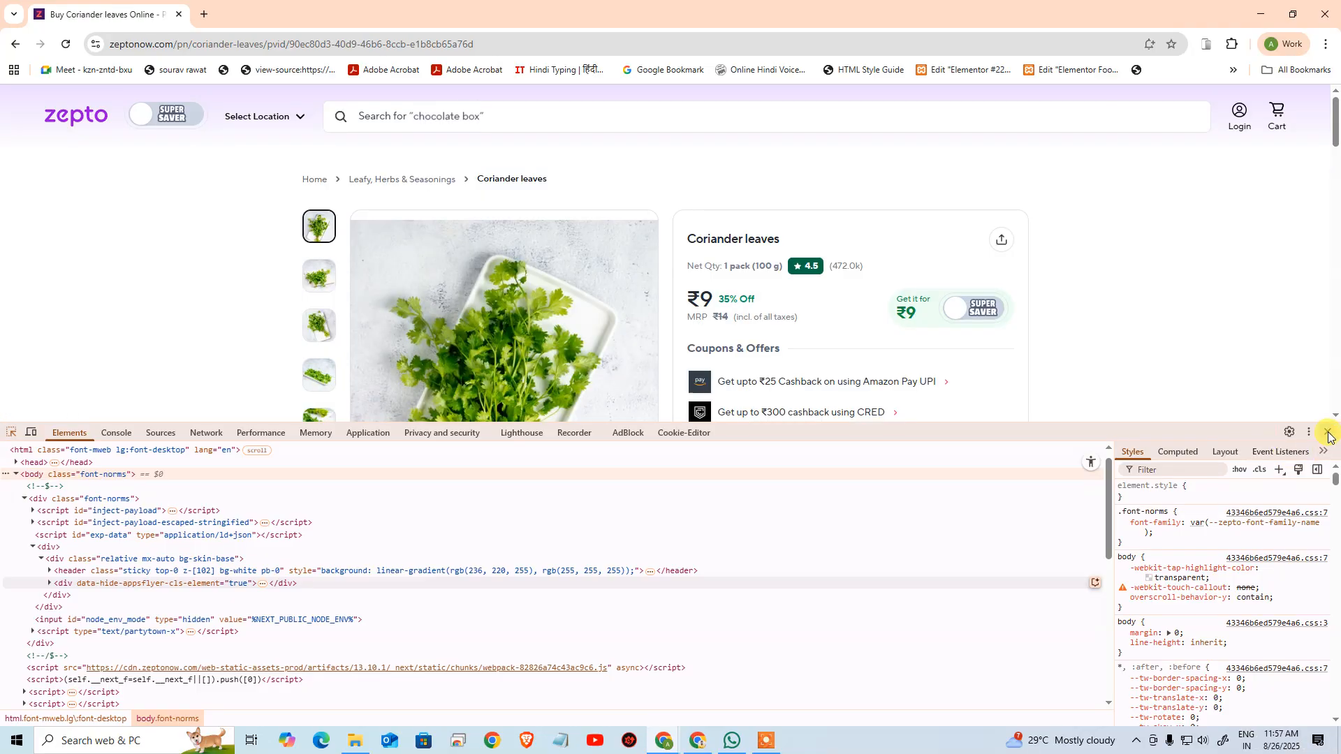
pyautogui.click(1329, 436)
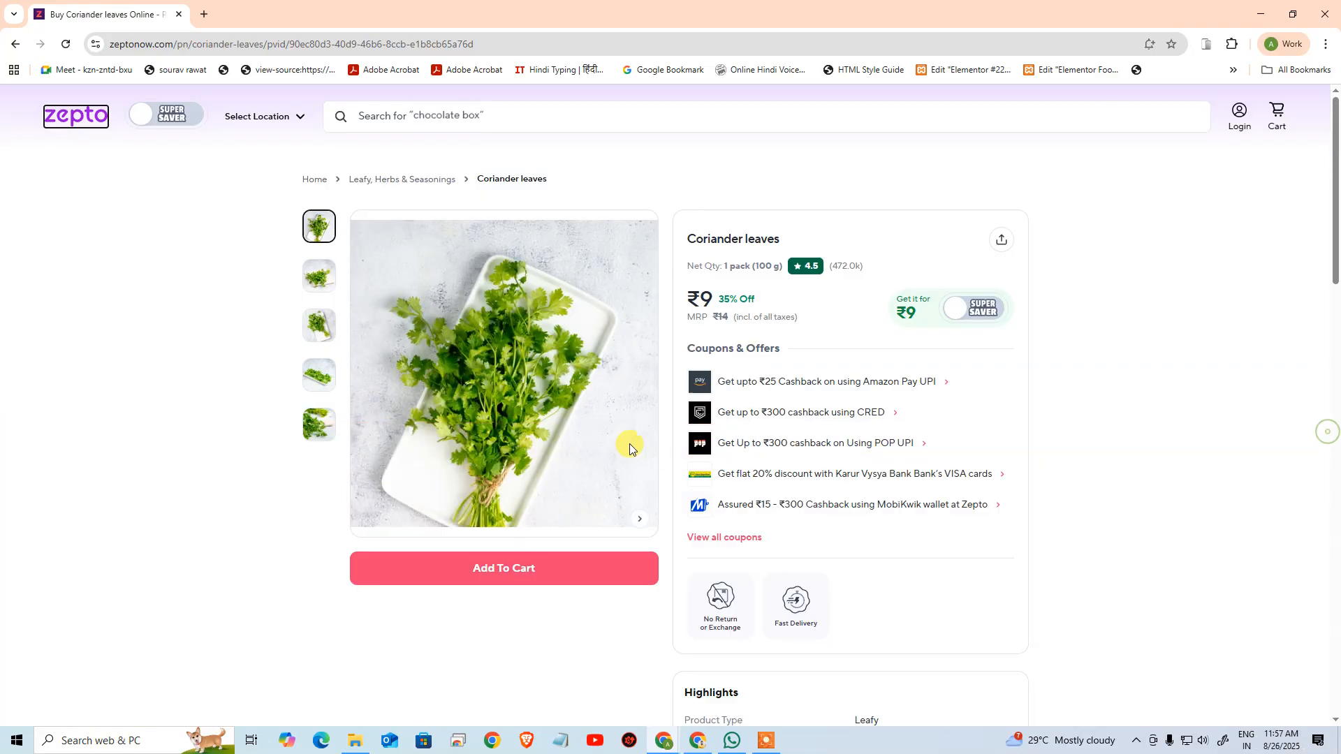
pyautogui.rightClick(585, 429)
pyautogui.click(671, 672)
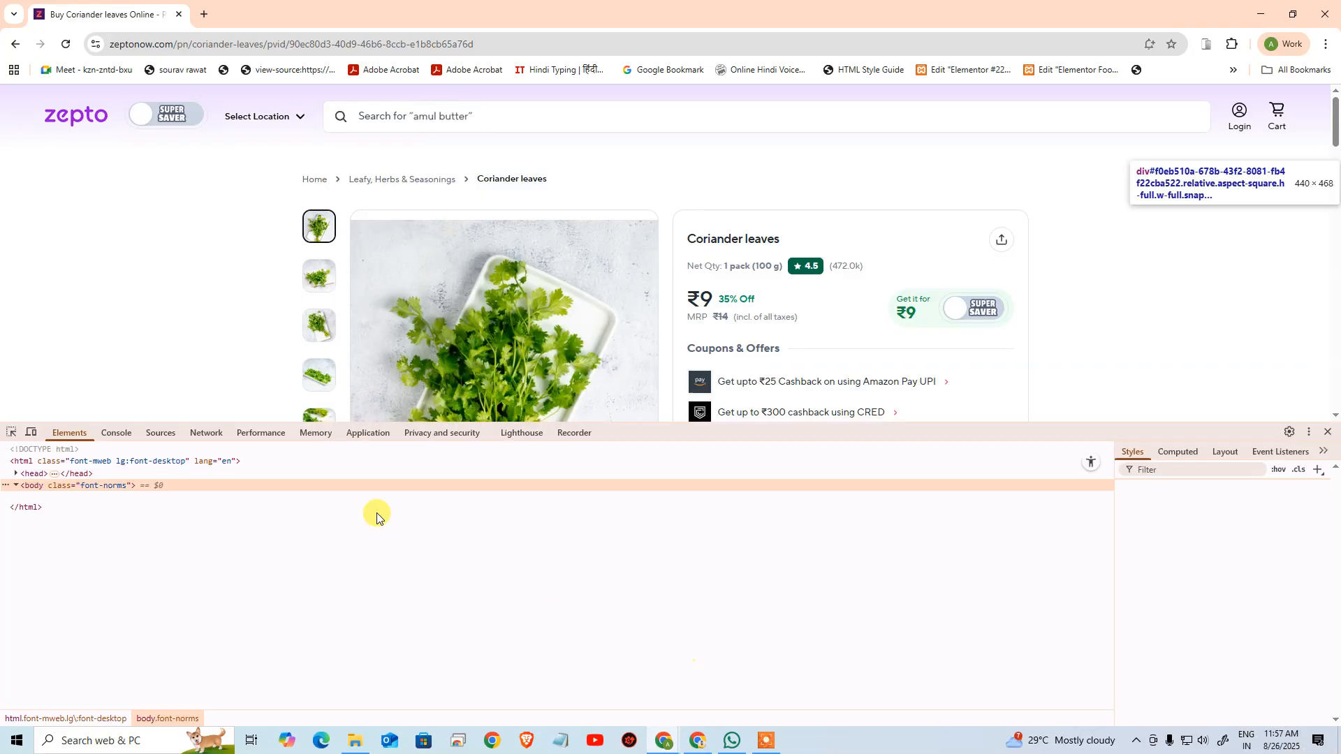
pyautogui.click(454, 243)
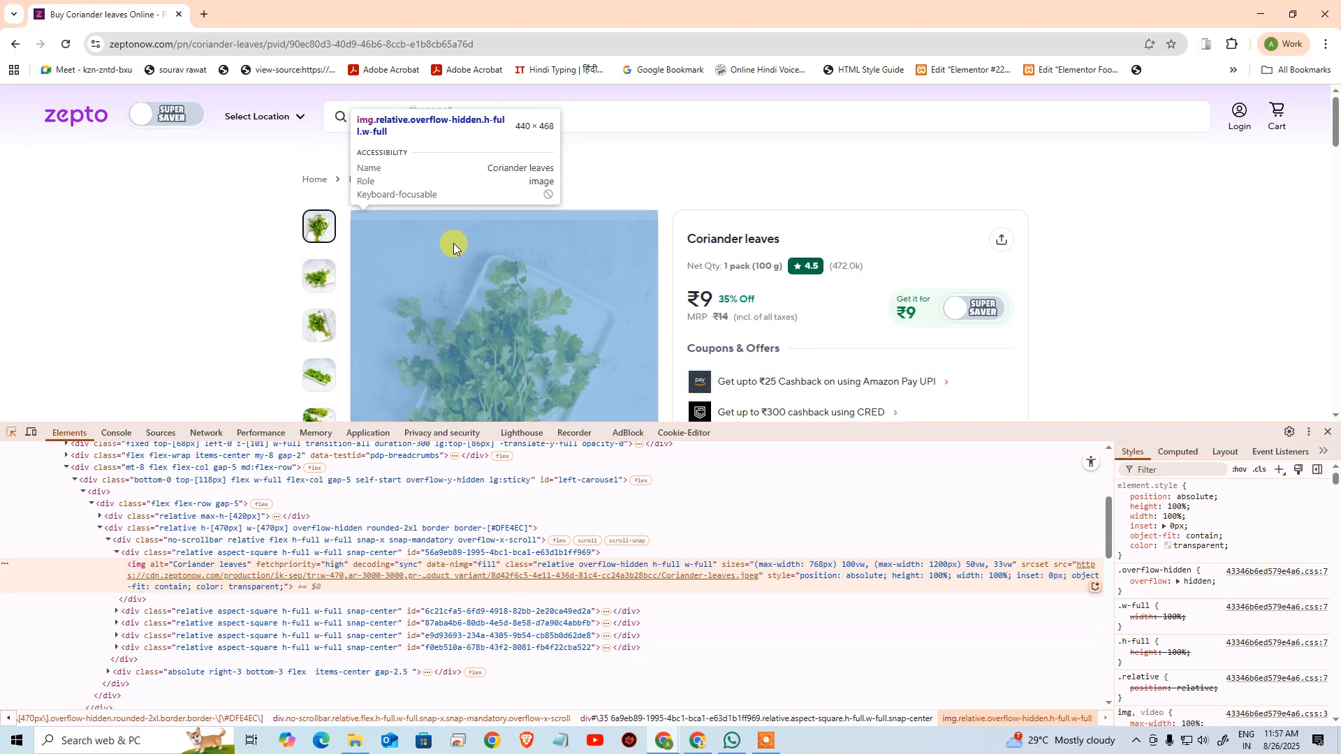
pyautogui.scroll(-4, 475, 252)
pyautogui.hotkey('alt', 'Tab')
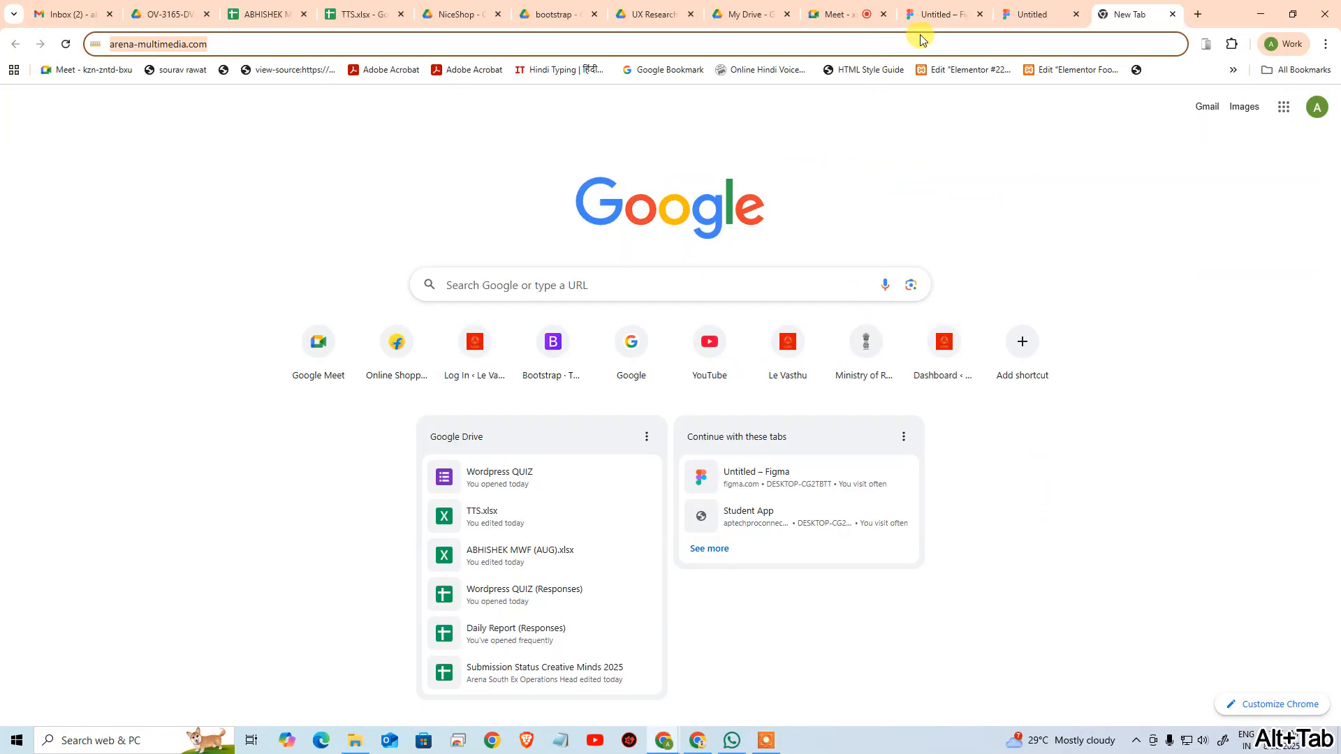
pyautogui.click(935, 14)
pyautogui.click(812, 537)
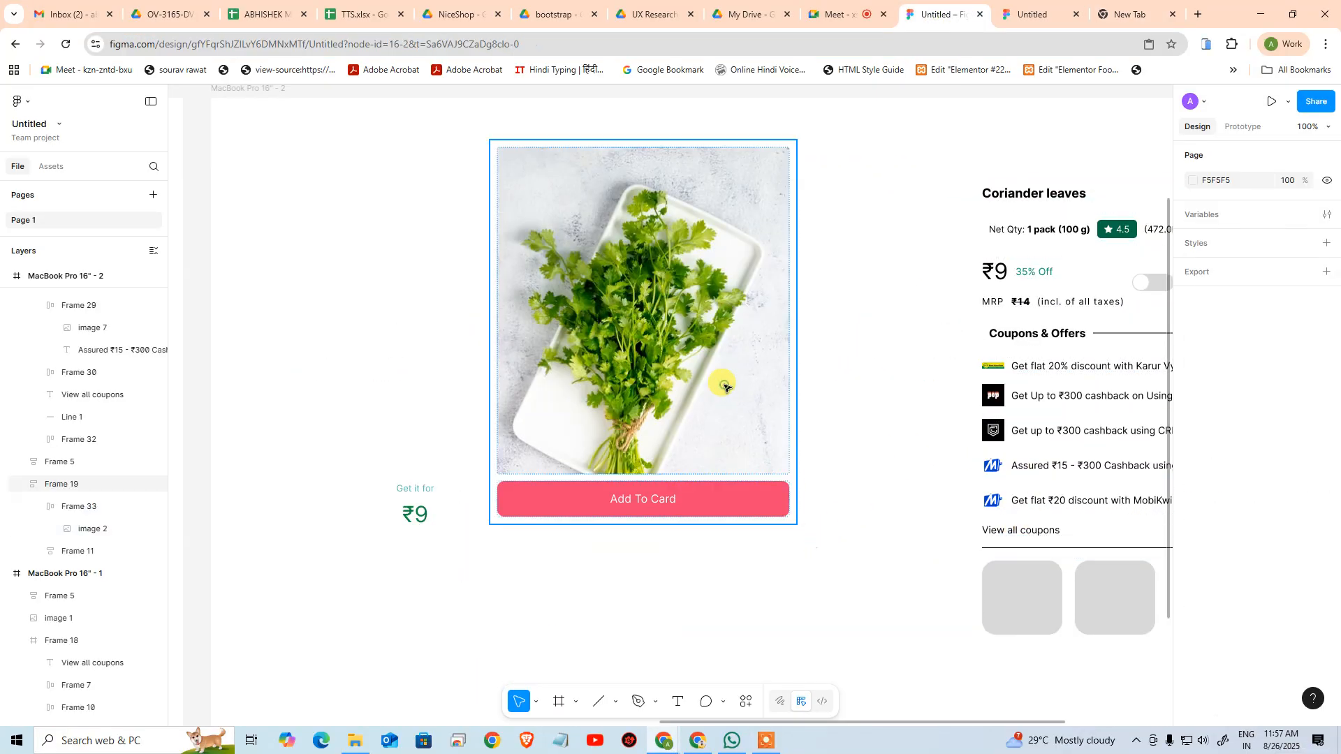
# Set the maximum width of the frame wrapping the coriander image to 440
pyautogui.click(725, 385)
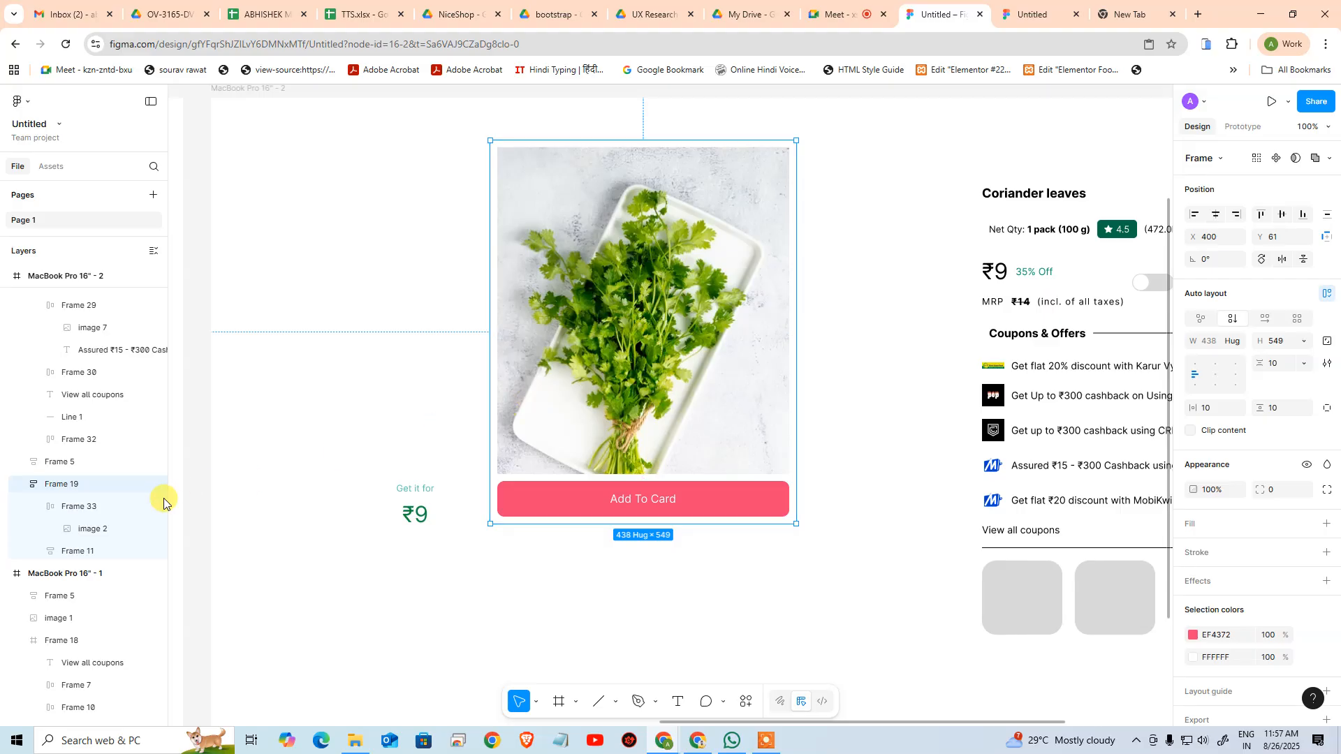
pyautogui.click(129, 508)
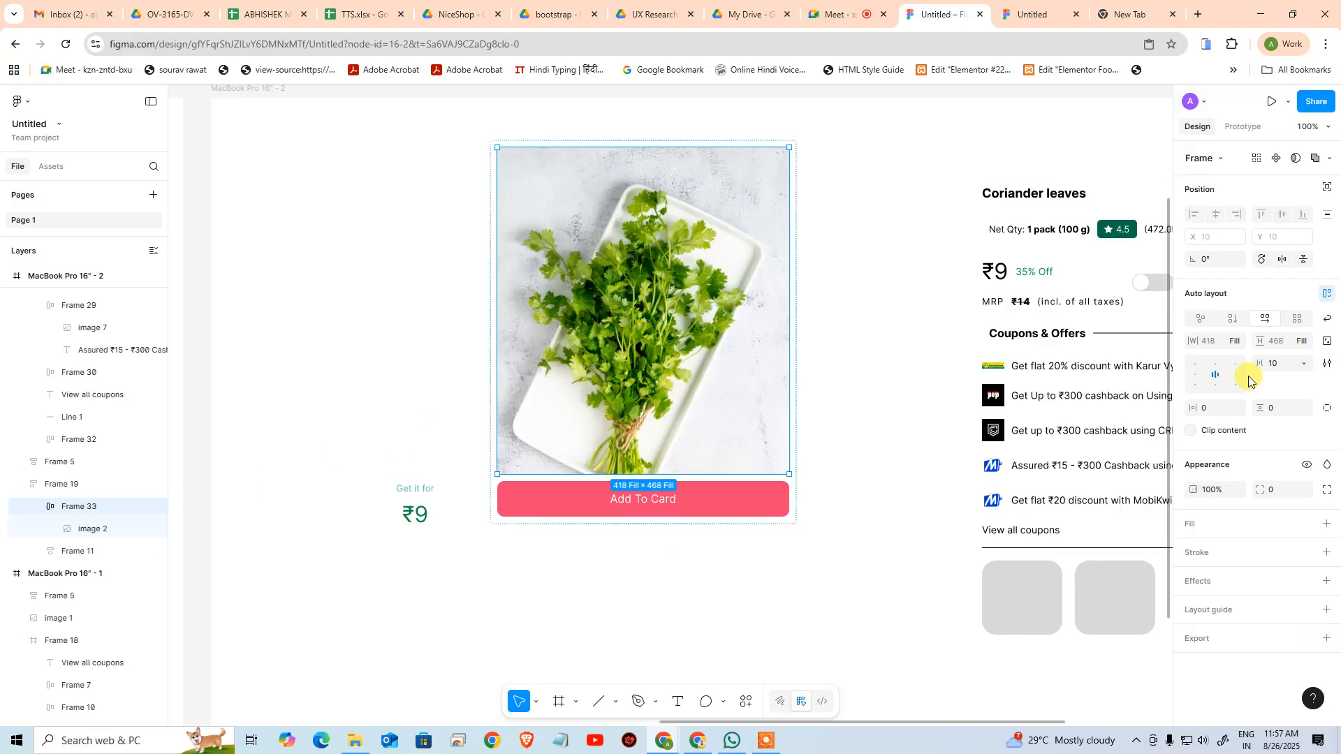
pyautogui.click(1234, 341)
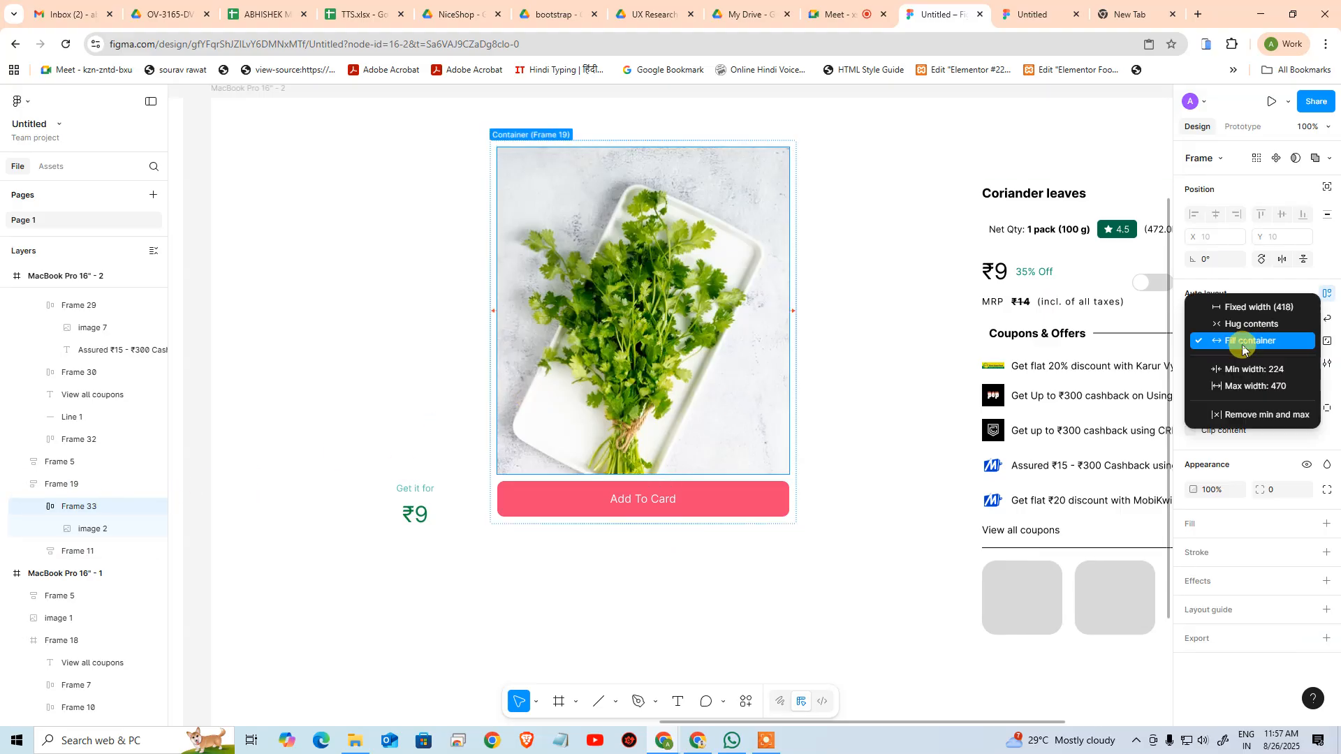
pyautogui.click(1257, 387)
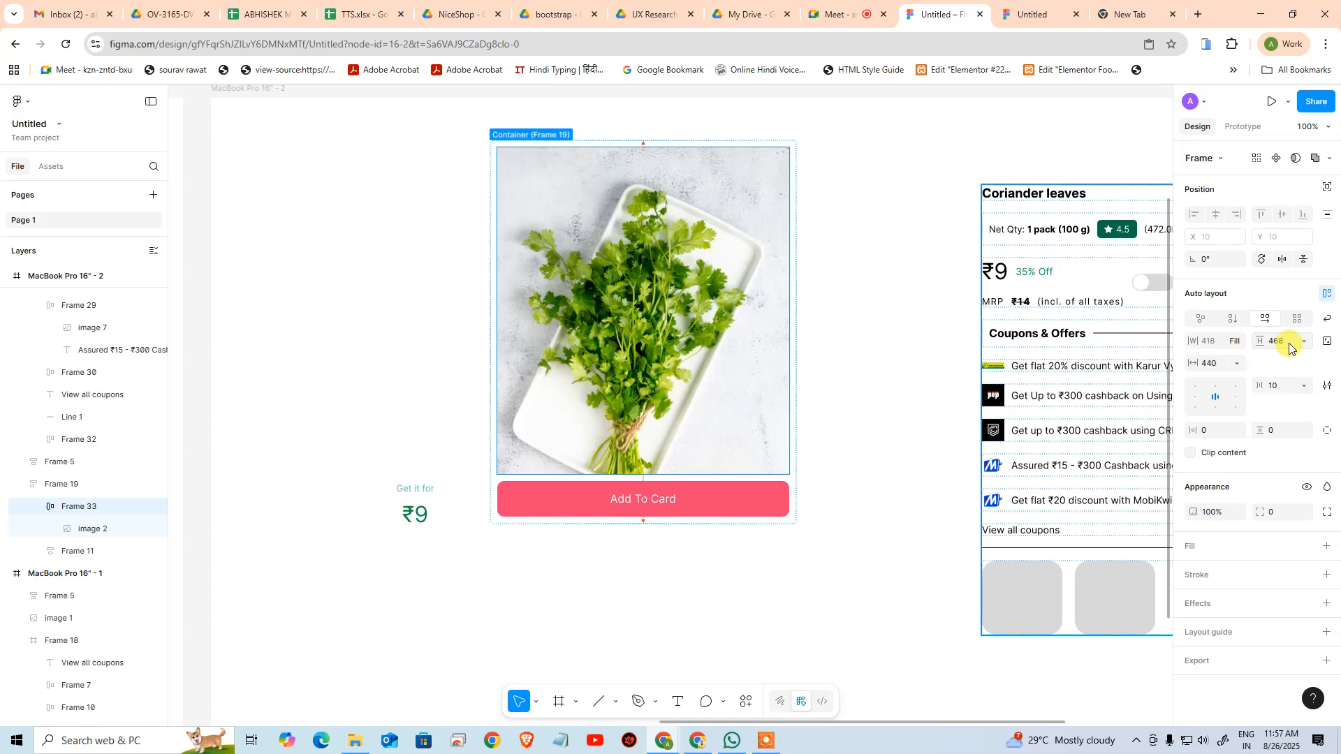
pyautogui.click(799, 557)
# Try reducing the height of the frame holding the coriander image and button to about 471, and undo the resize
pyautogui.click(774, 443)
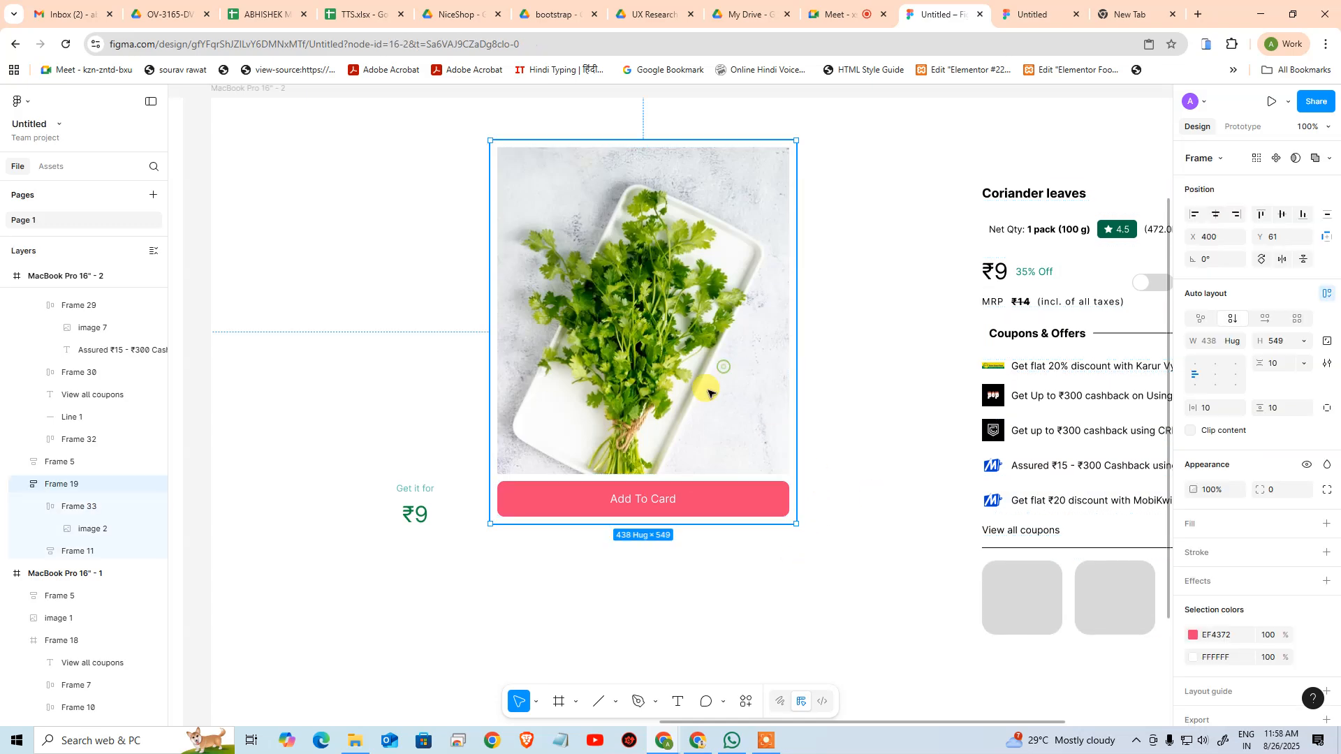
pyautogui.moveTo(774, 525); pyautogui.dragTo(551, 459)
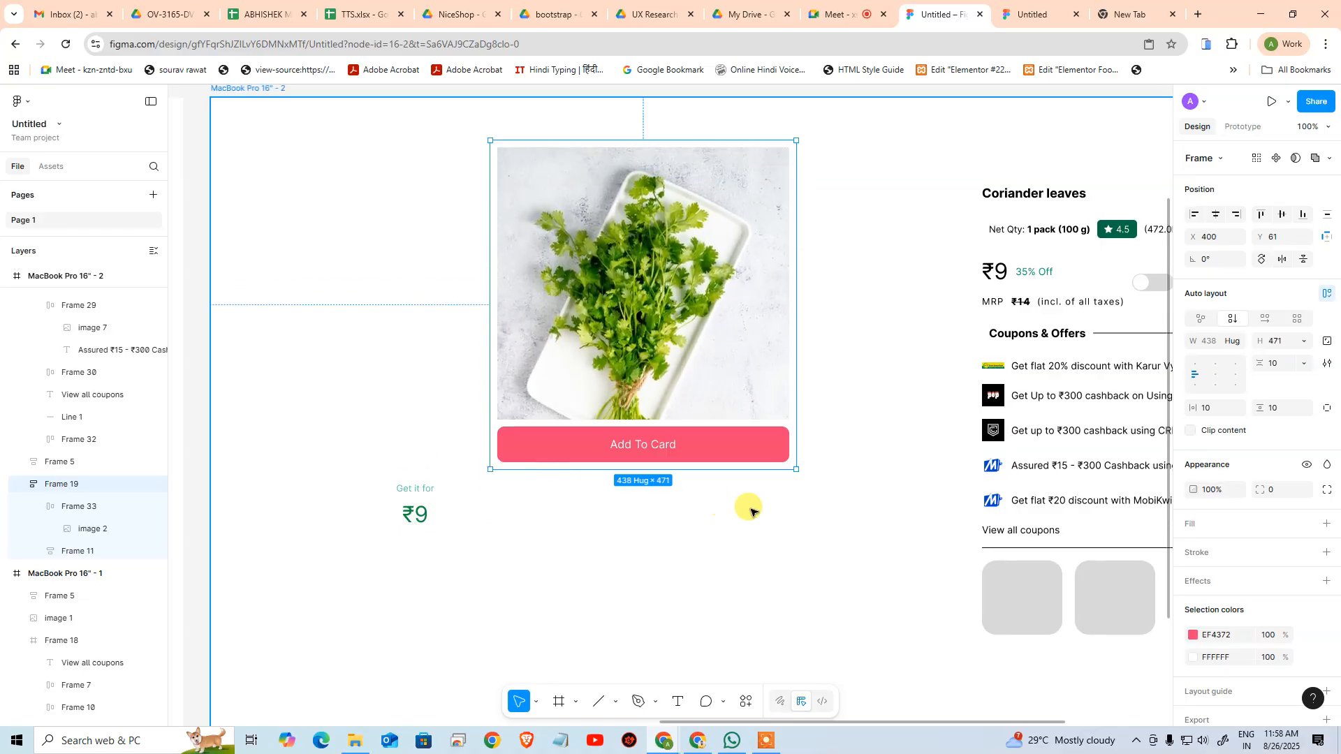
pyautogui.hotkey('ctrl', 'z')
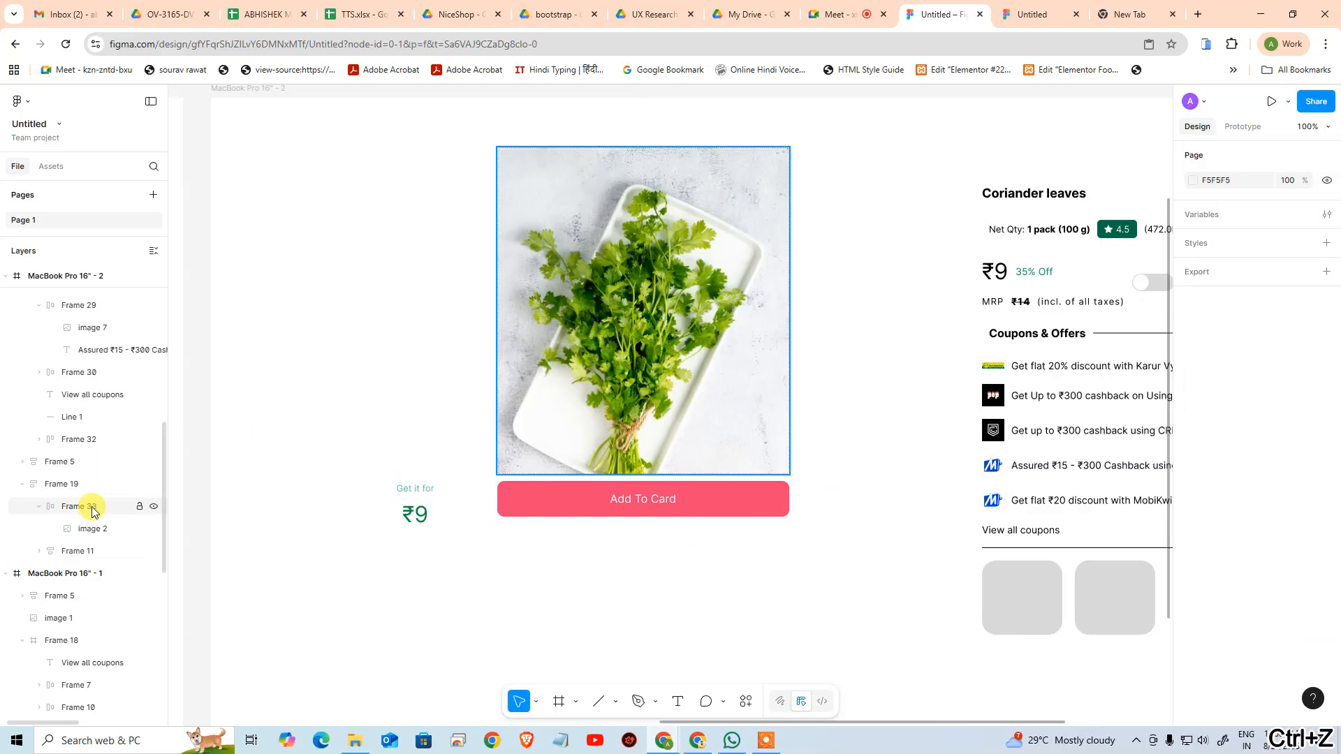
# Check the width and height sizing options of the coriander image inside its wrapper frame
pyautogui.click(91, 513)
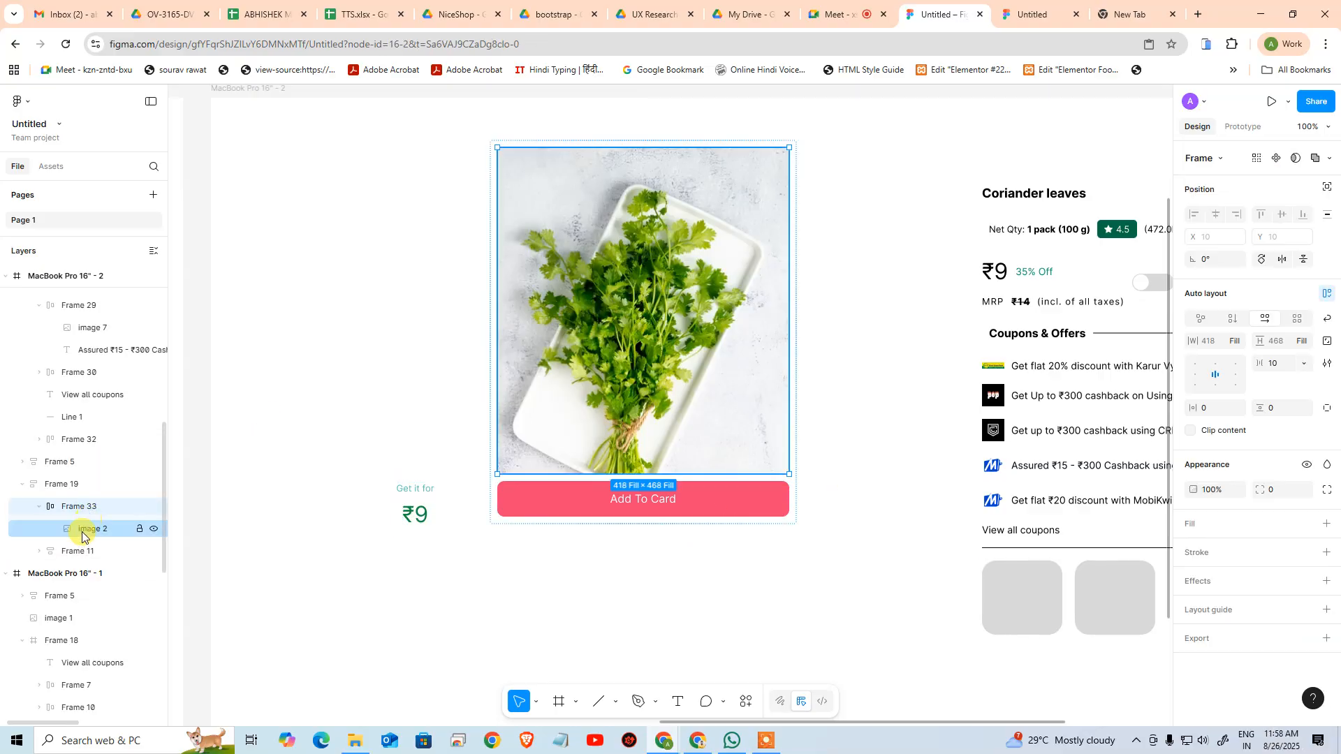
pyautogui.click(79, 532)
pyautogui.click(80, 534)
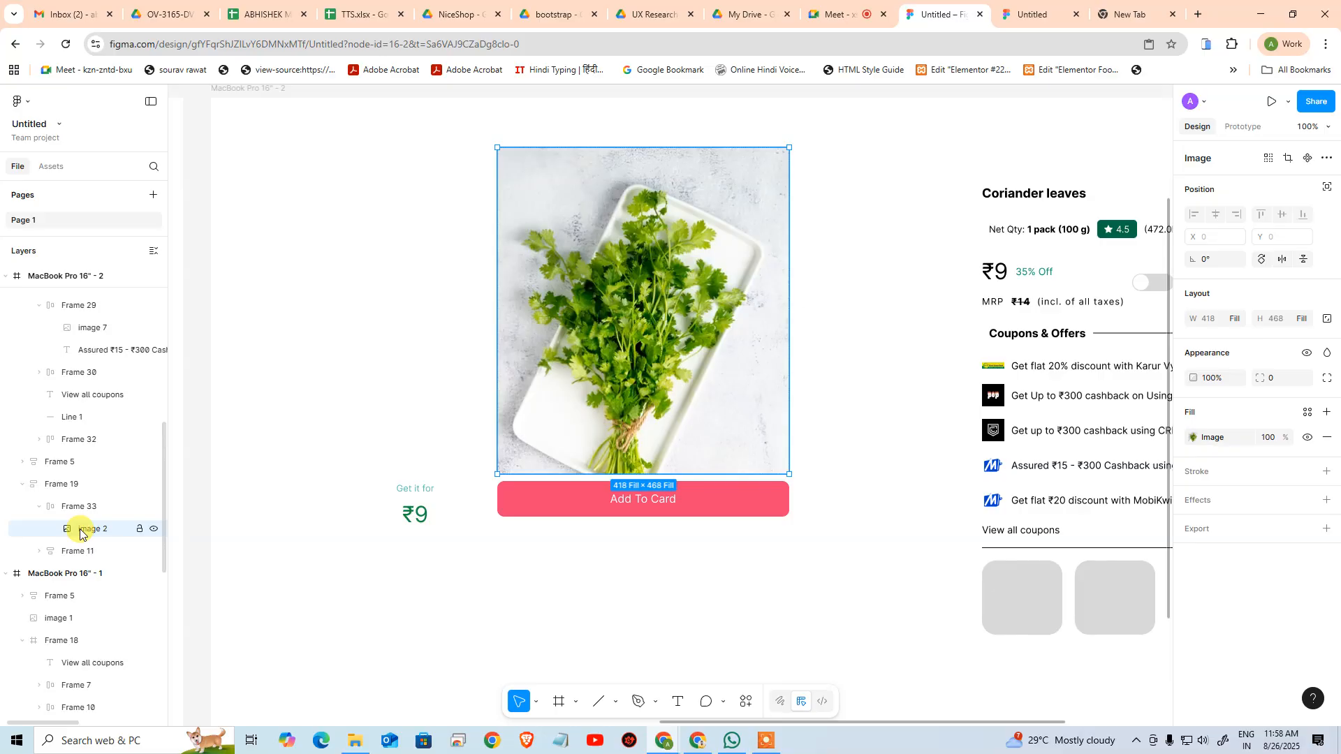
pyautogui.click(1240, 322)
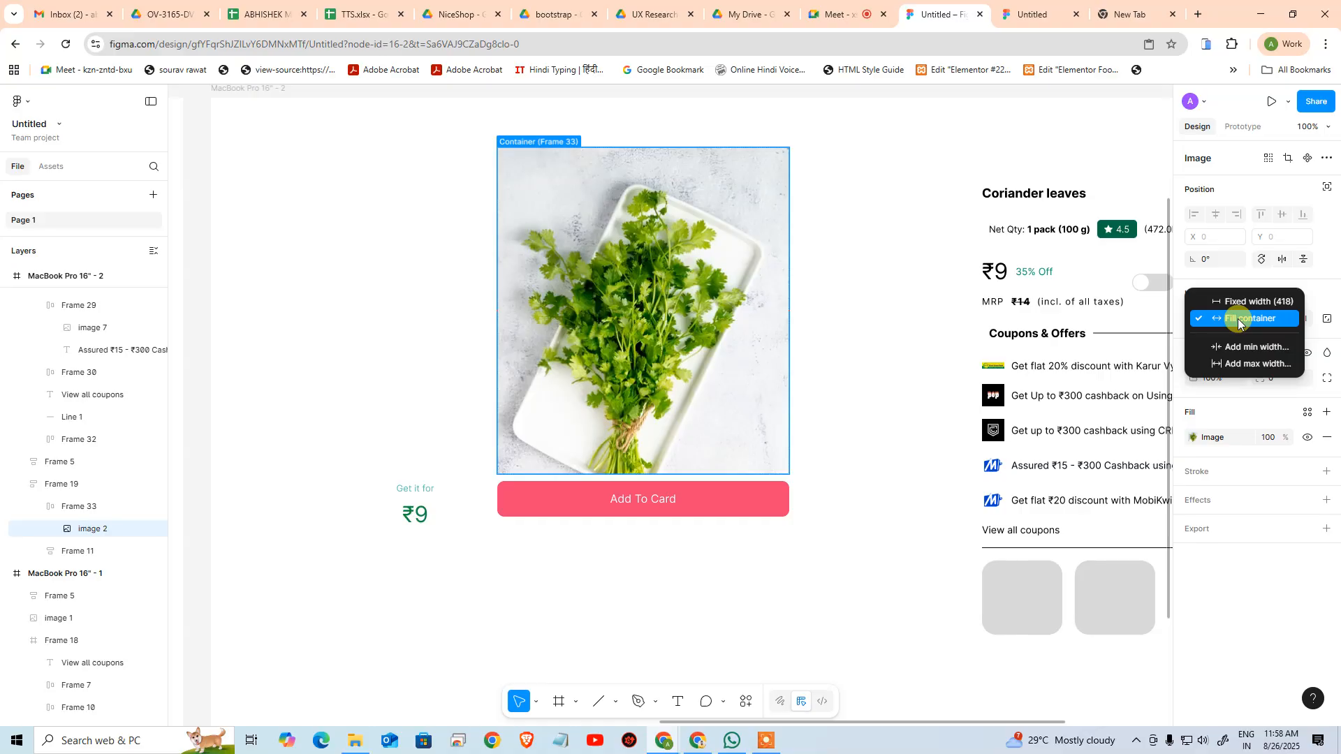
pyautogui.click(1325, 286)
pyautogui.click(1306, 322)
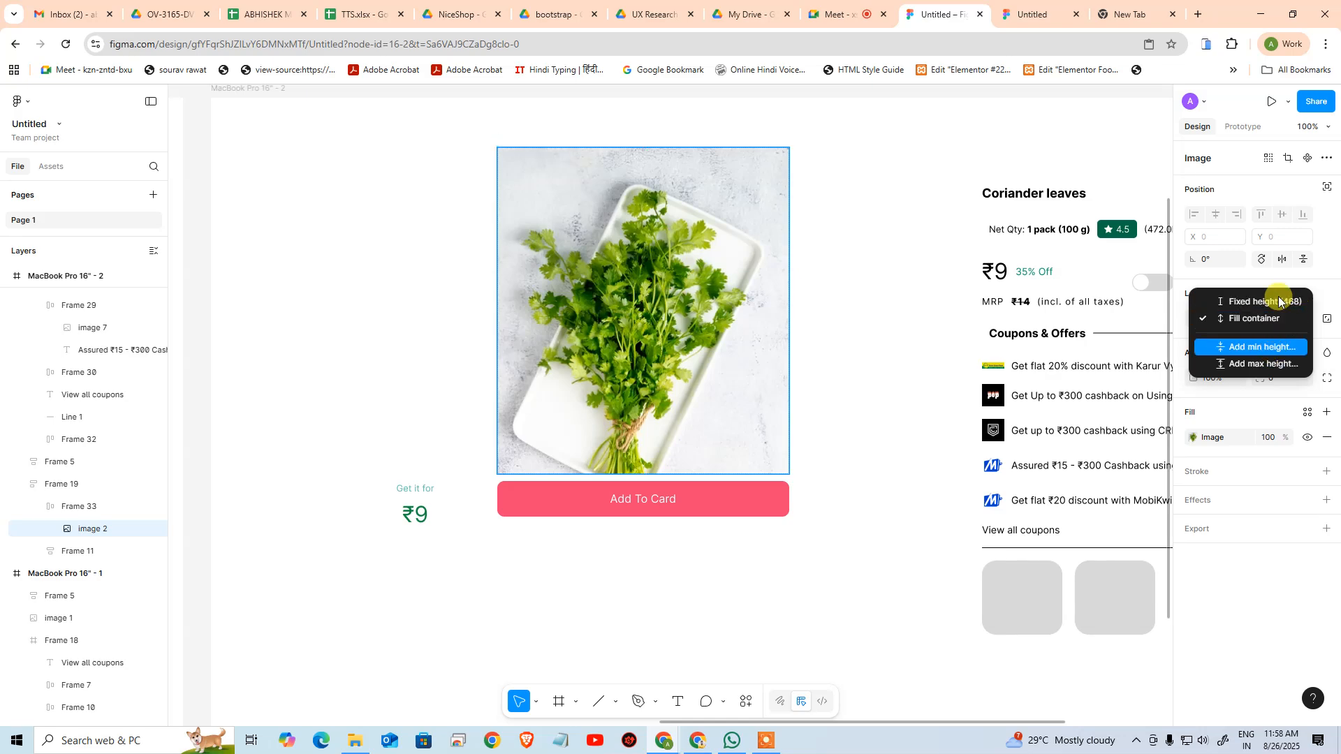
pyautogui.click(1326, 269)
# Reduce the height of the frame holding the coriander image and Add To Card button to about 499
pyautogui.click(665, 517)
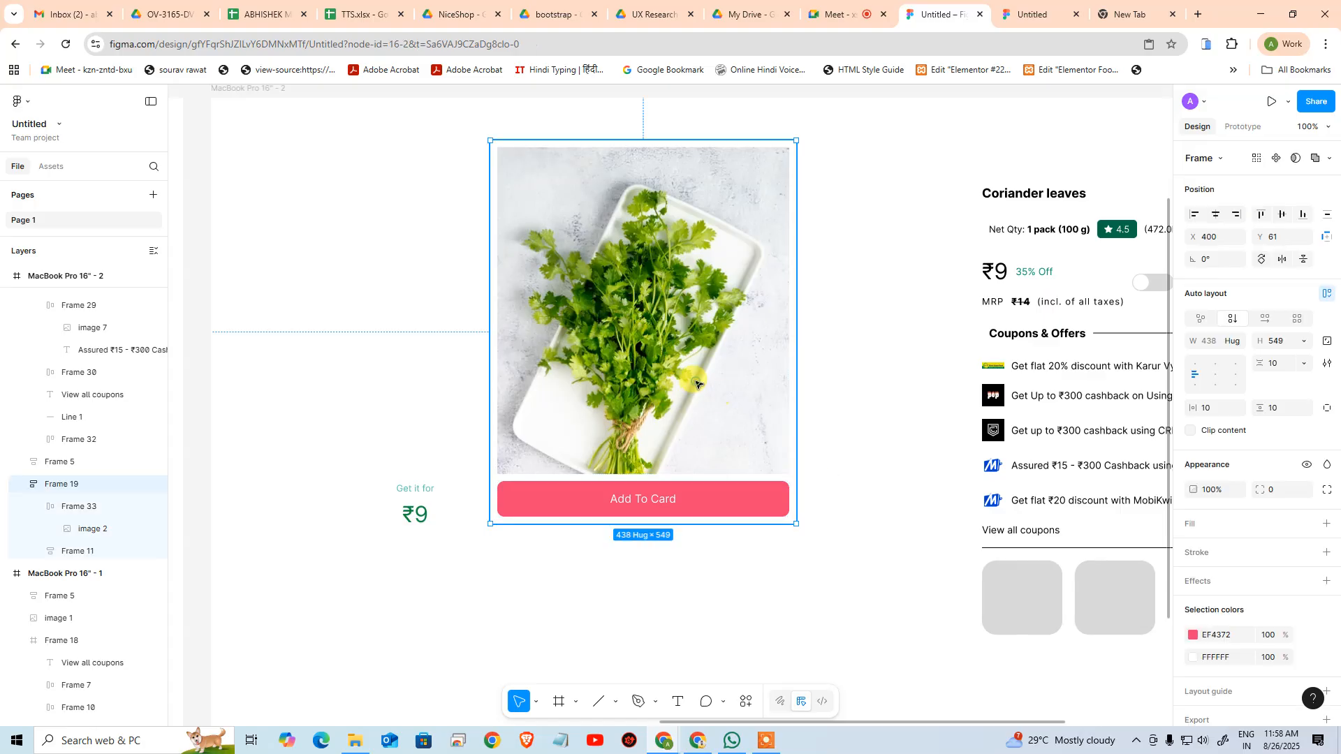
pyautogui.moveTo(683, 526); pyautogui.dragTo(620, 486)
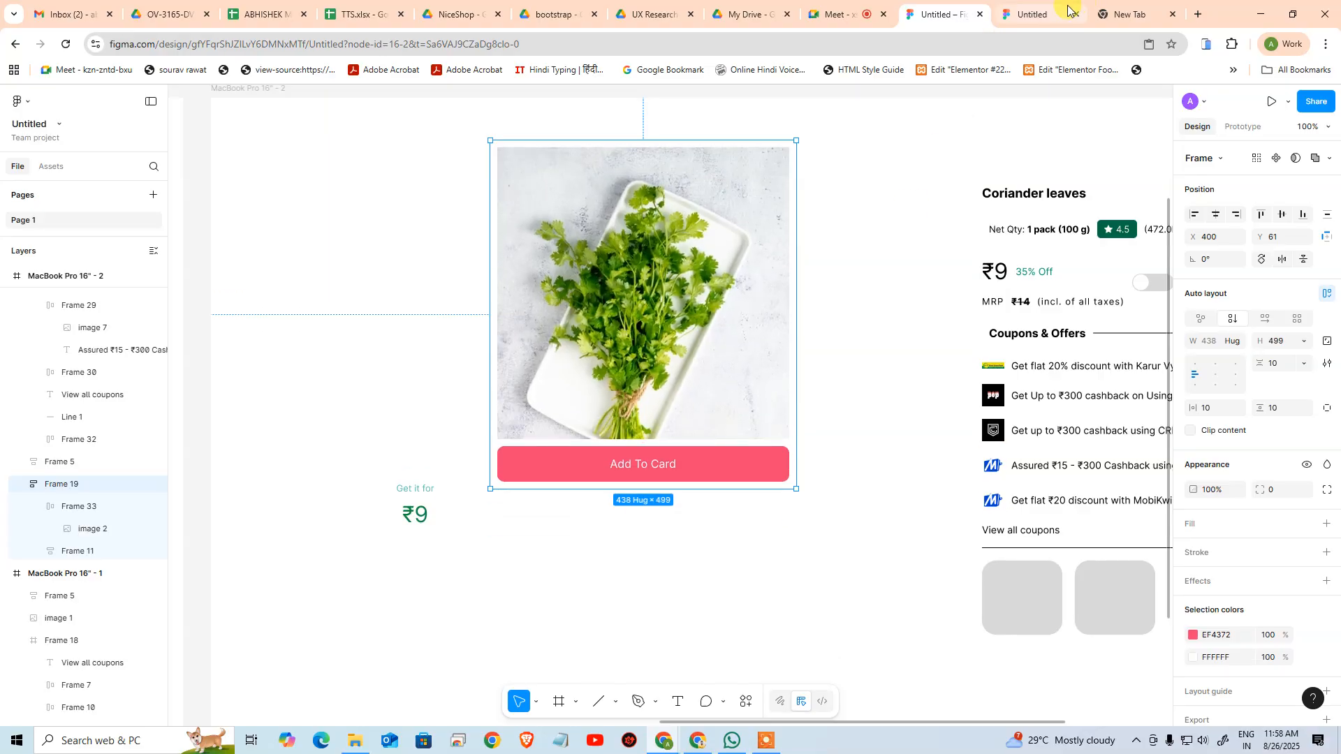
# Switch to the Zepto page, close its developer tools, review the product image in a reduced window, and return to the Figma design
pyautogui.hotkey('alt', 'Tab')
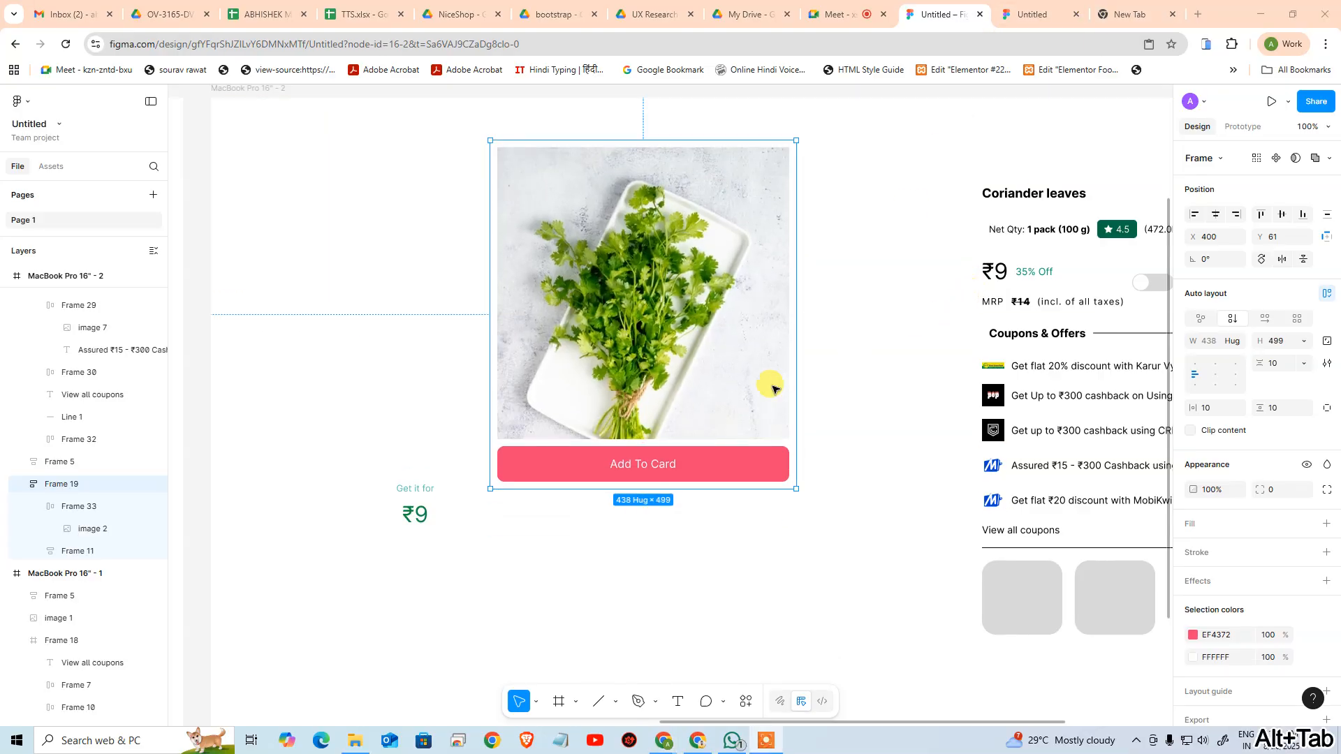
pyautogui.click(795, 303)
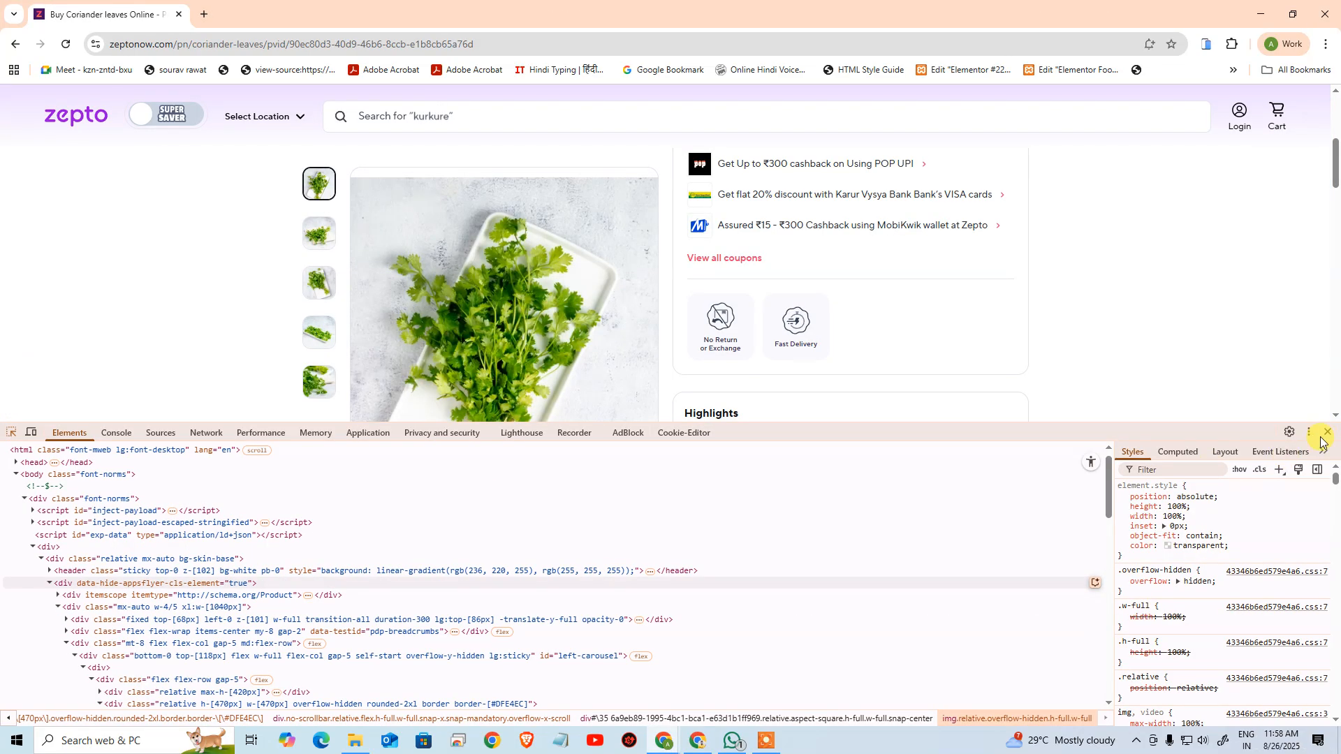
pyautogui.click(1327, 433)
pyautogui.click(1293, 14)
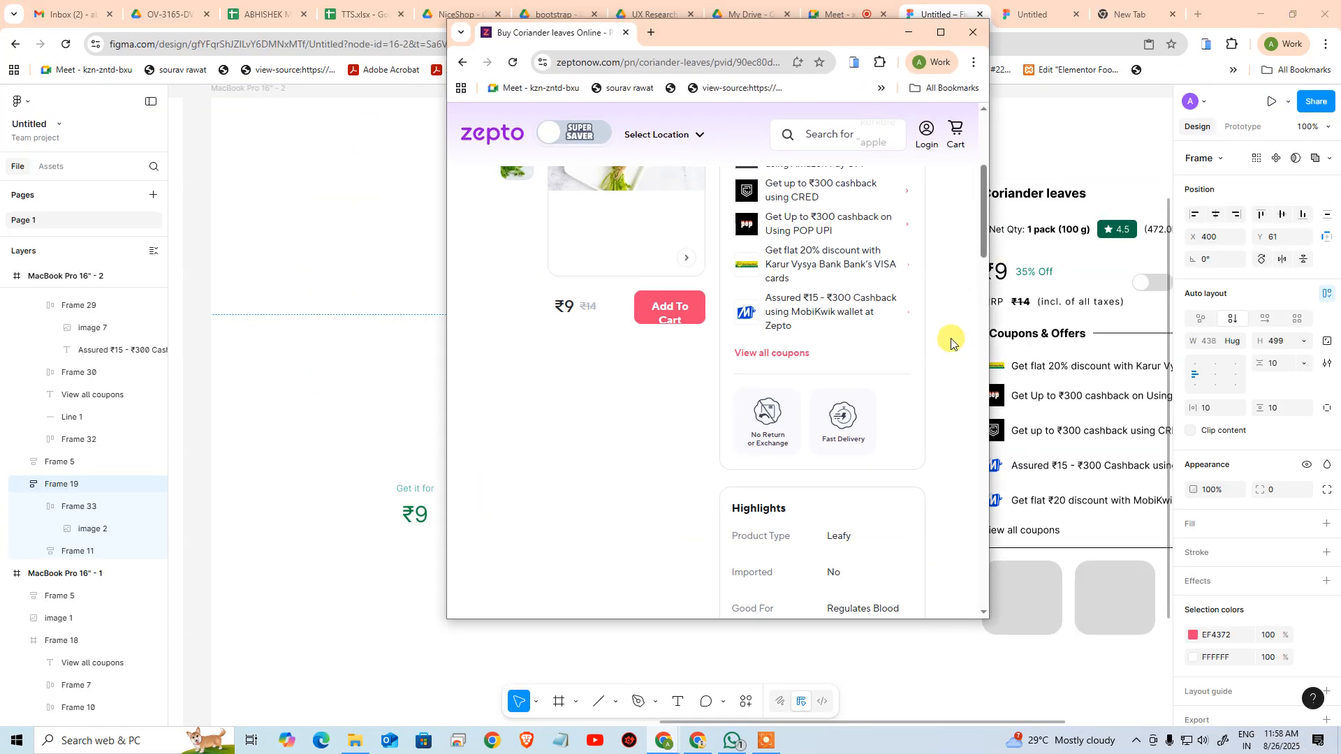
pyautogui.scroll(4, 566, 358)
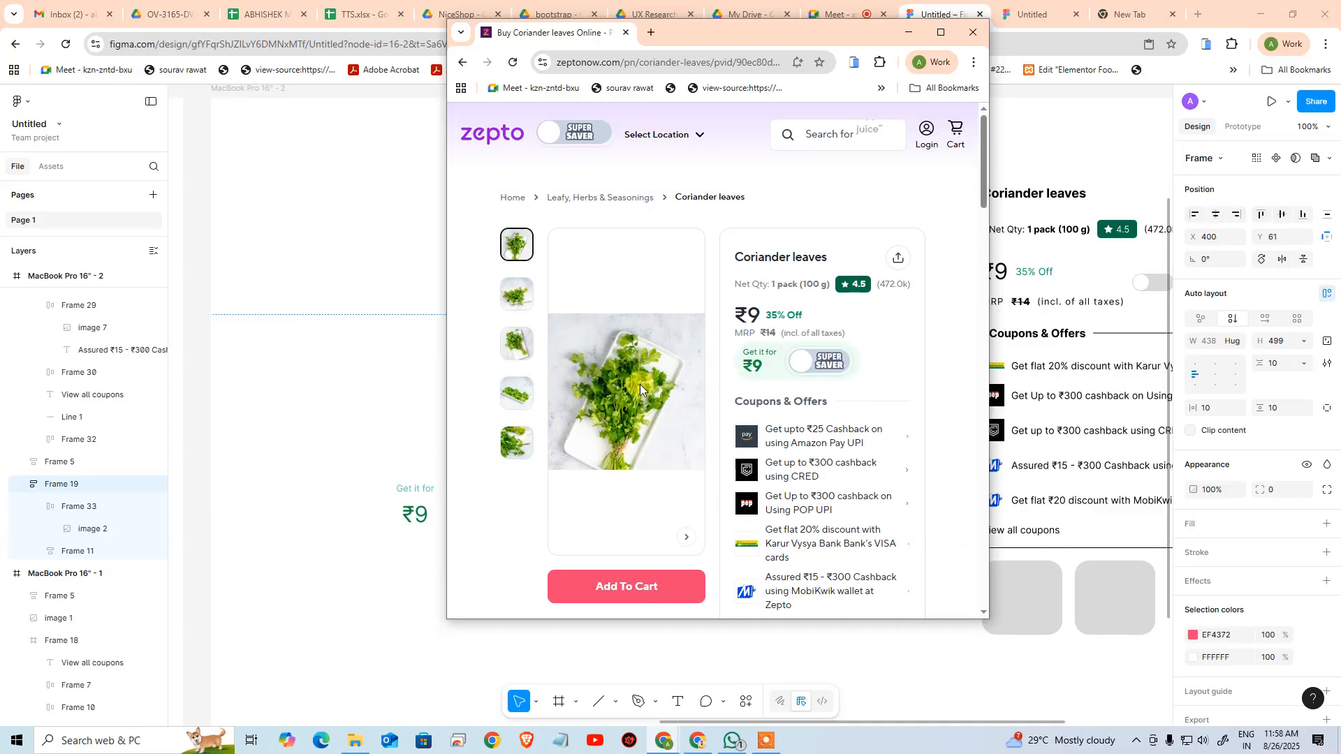
pyautogui.hotkey('alt', 'Tab')
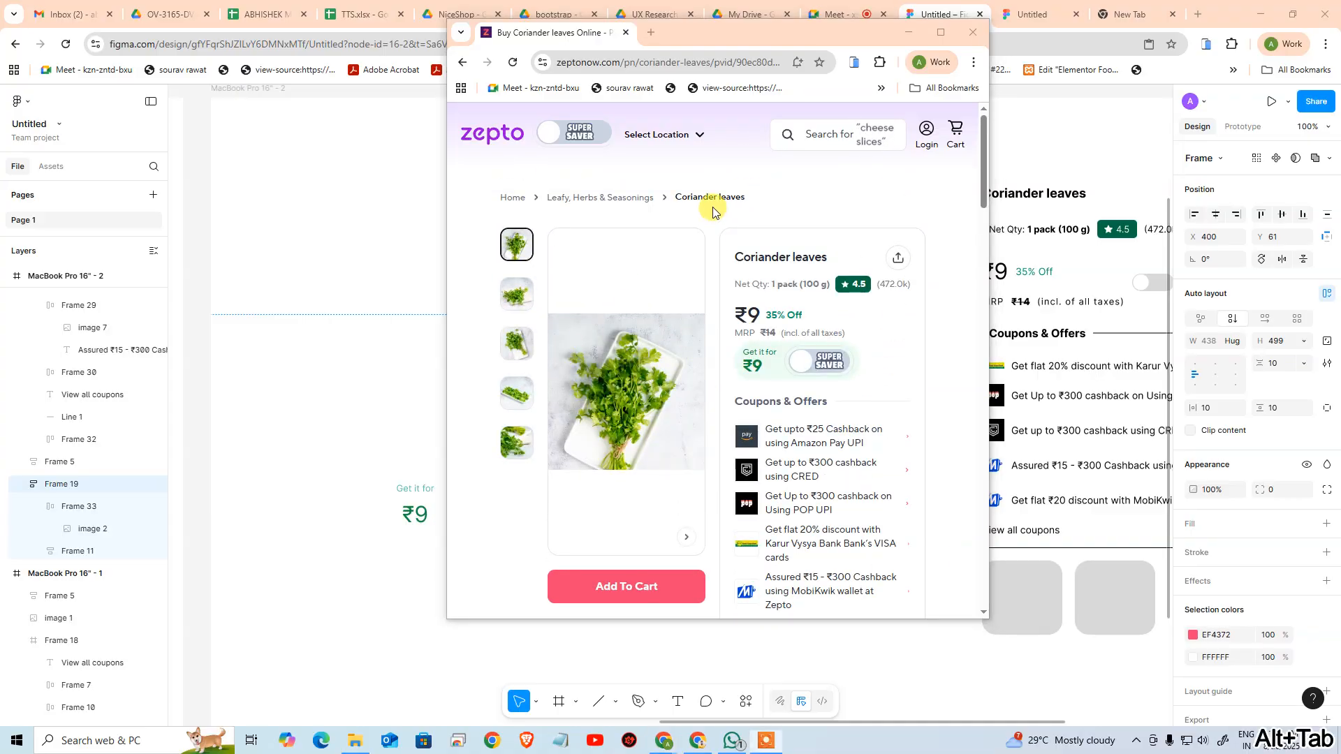
pyautogui.click(383, 196)
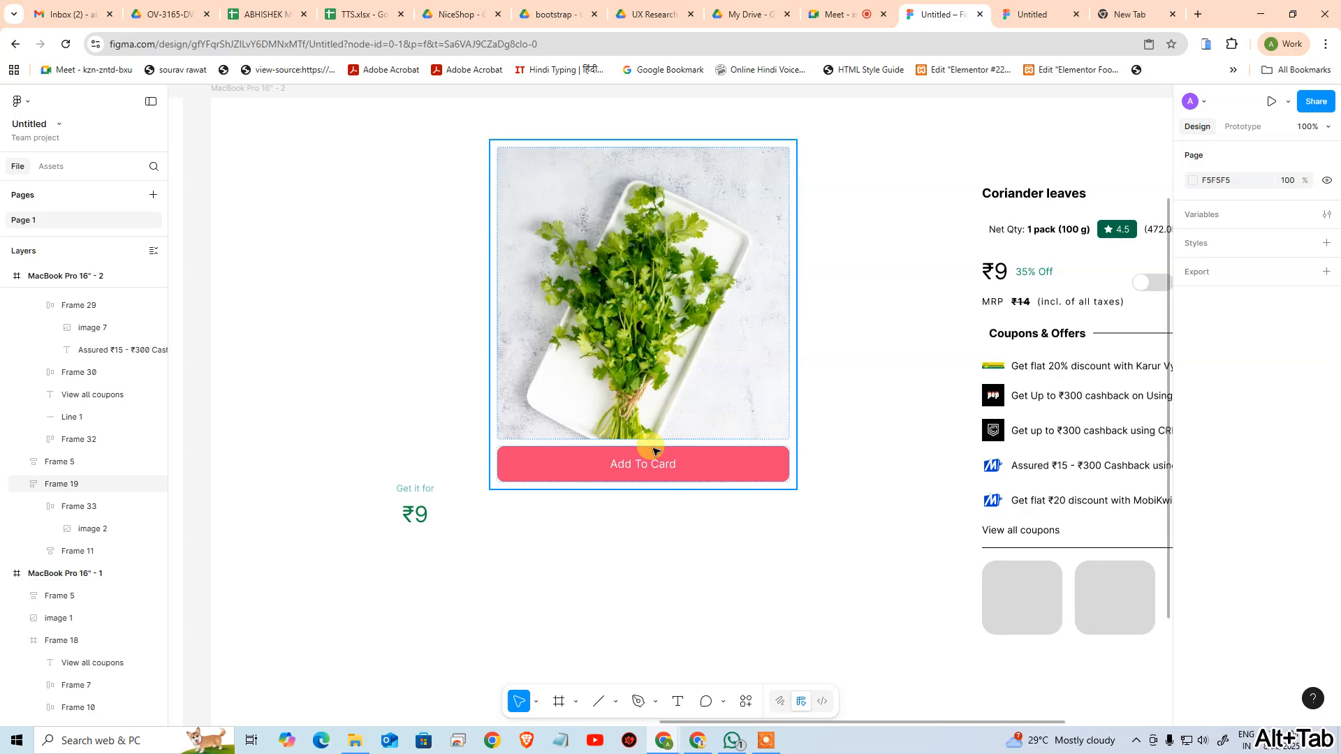
# Try resizing the product frame's height and narrowing its width to about 238, undoing each change
pyautogui.click(665, 489)
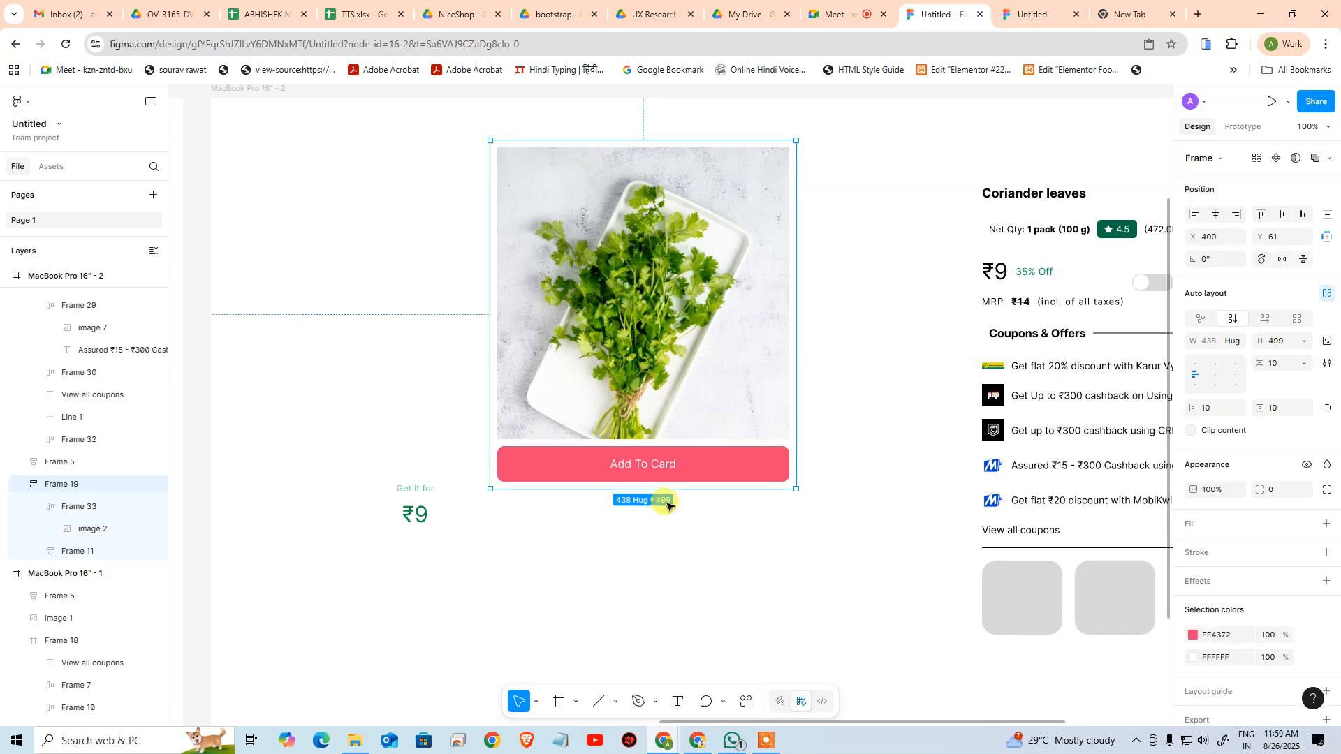
pyautogui.moveTo(664, 489); pyautogui.dragTo(599, 487)
pyautogui.hotkey('ctrl', 'z')
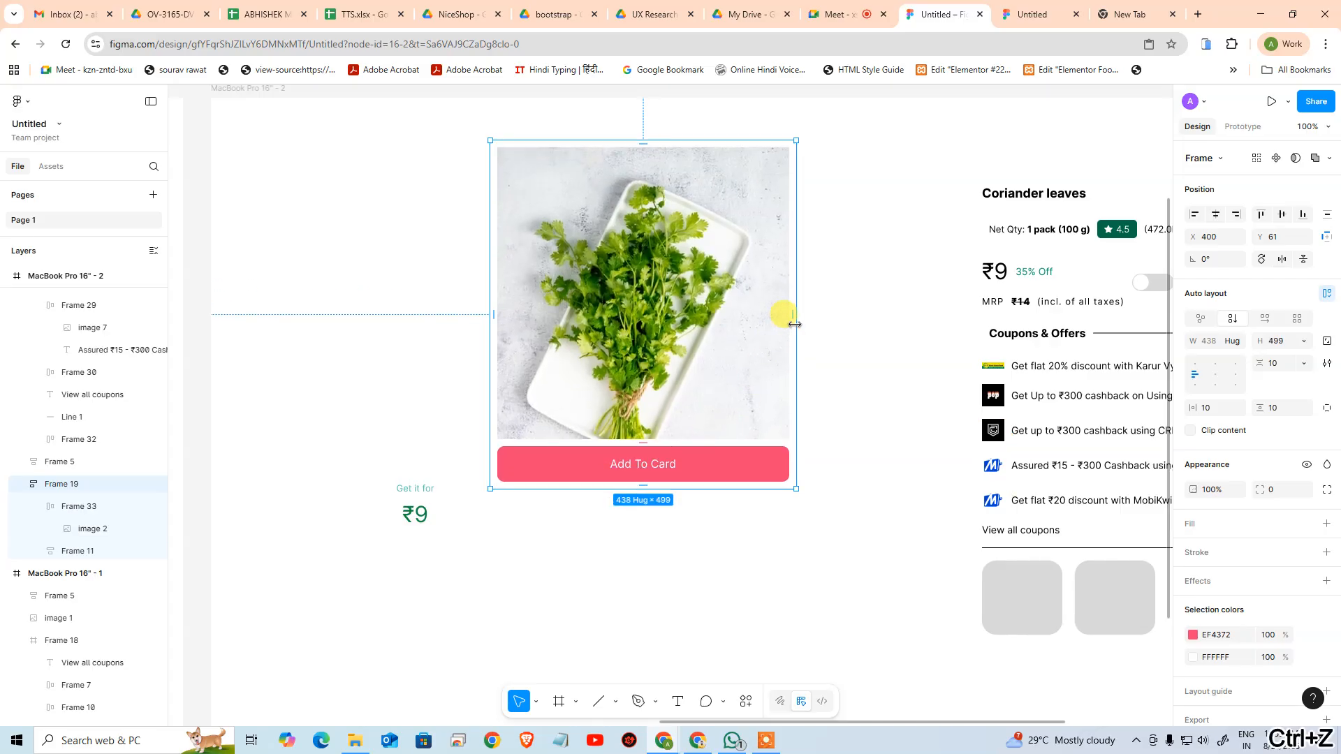
pyautogui.moveTo(776, 327); pyautogui.dragTo(659, 323)
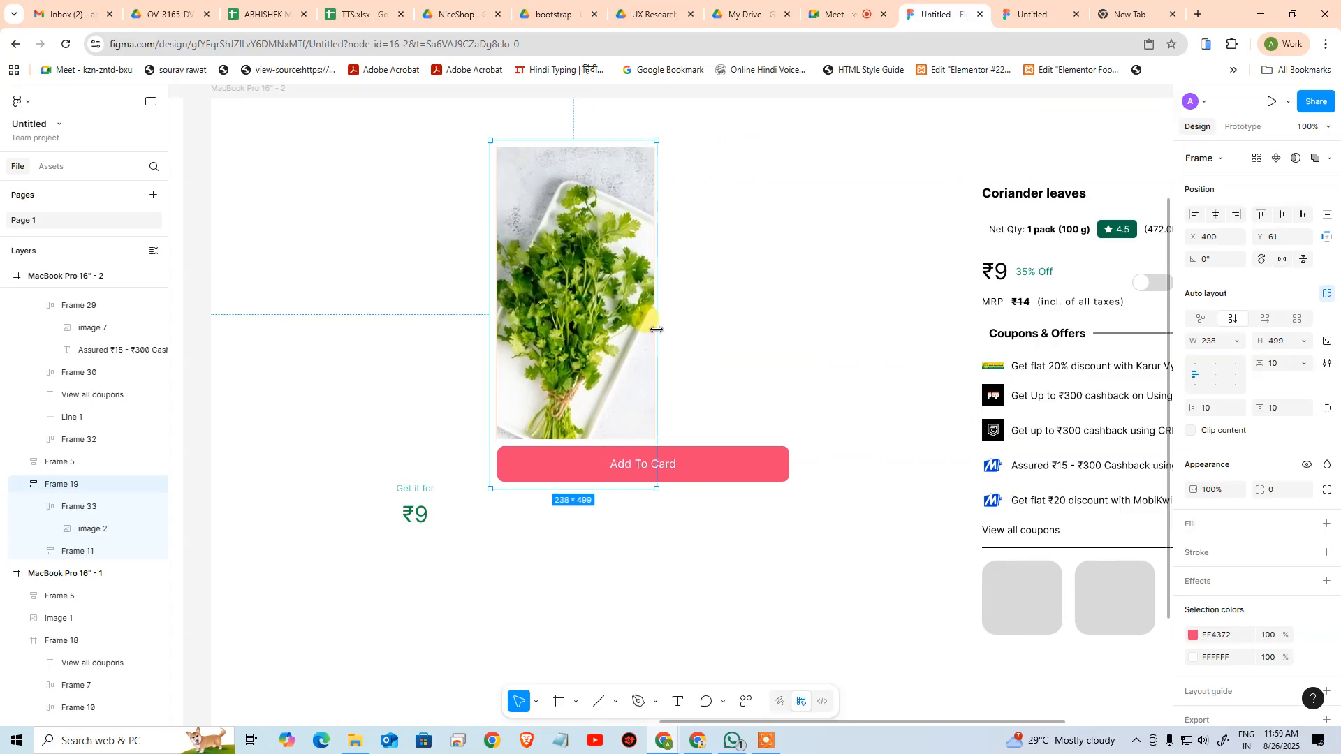
pyautogui.hotkey('ctrl', 'z')
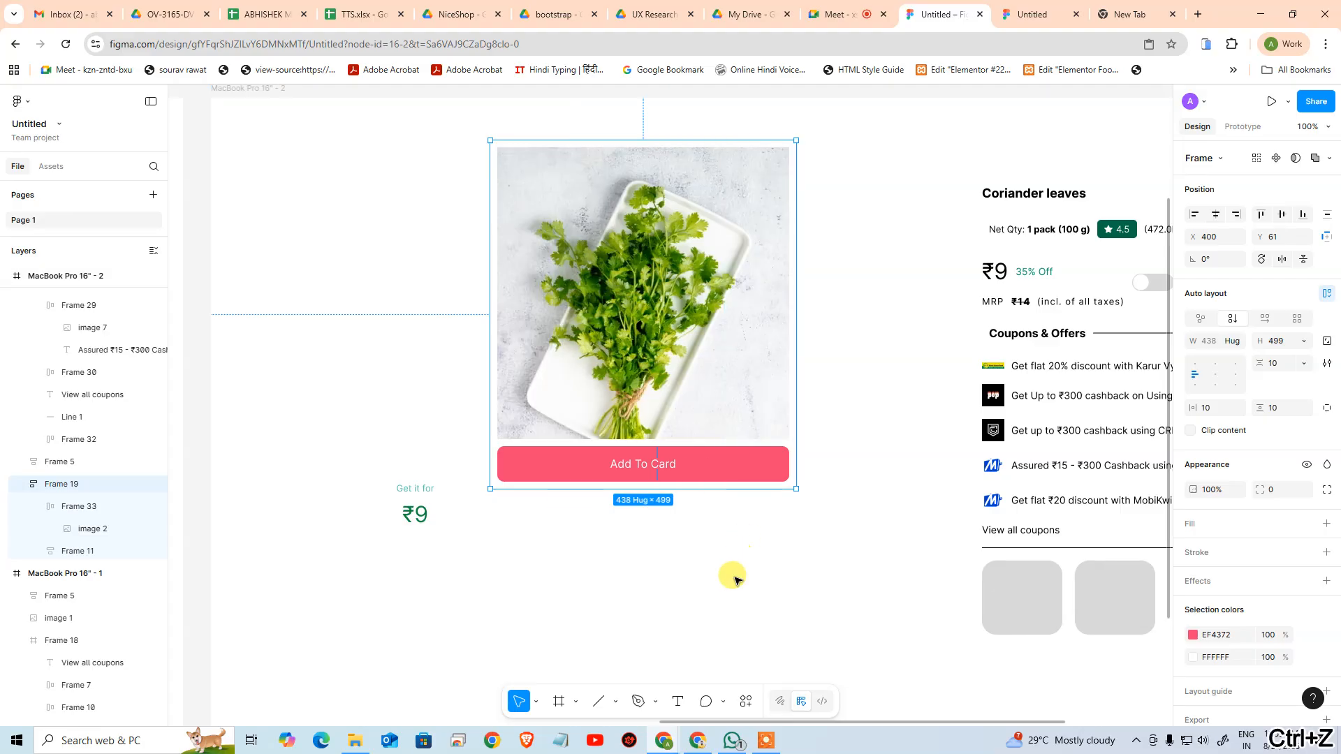
# Set the Add To Card button's width to fill its container
pyautogui.click(762, 463)
pyautogui.click(1222, 342)
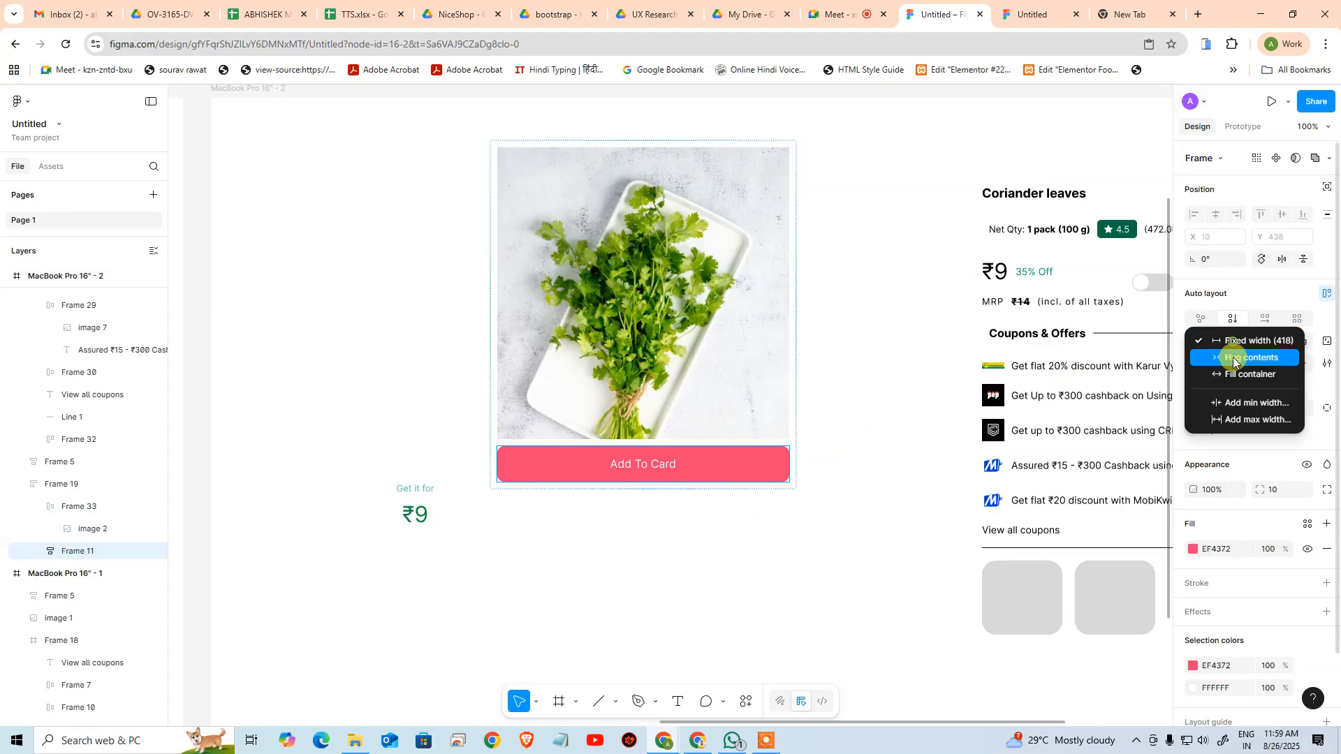
pyautogui.click(1231, 376)
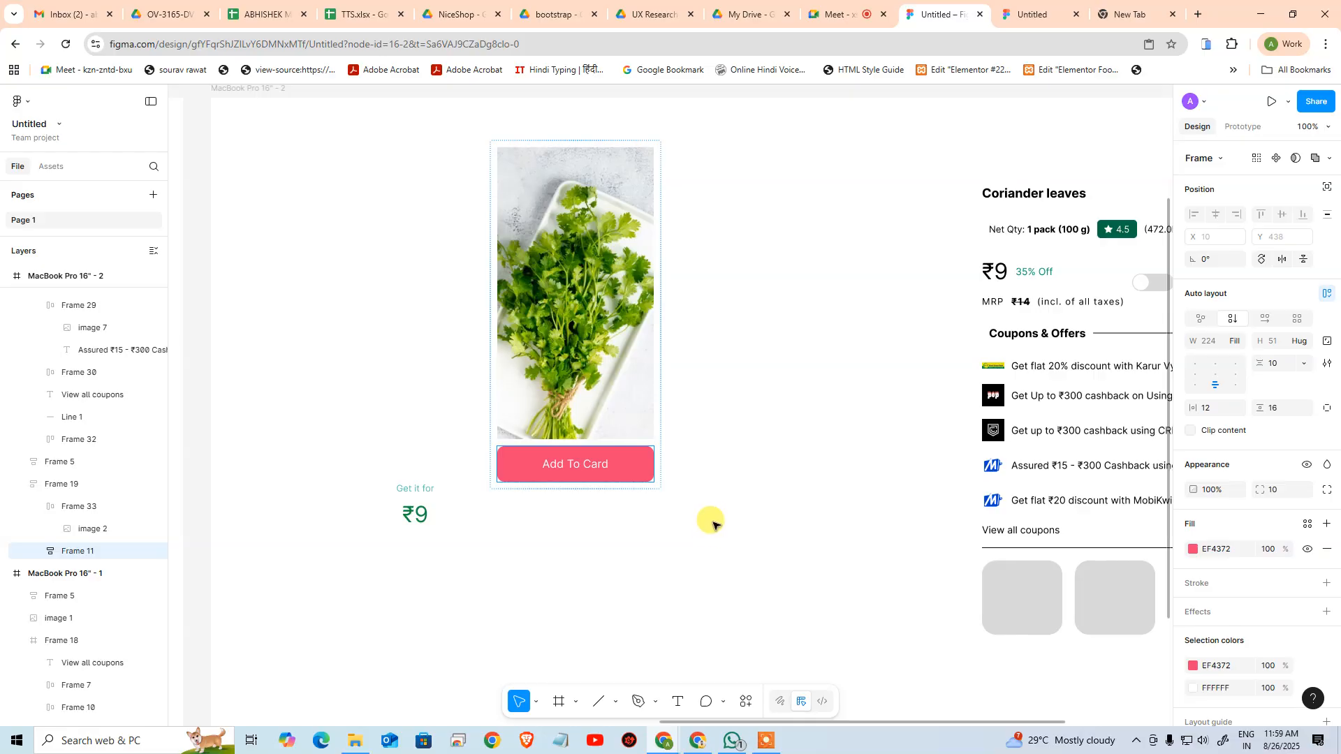
pyautogui.click(713, 524)
# Try narrowing the product frame to about 210, and undo both this resize and the button's fill-container width
pyautogui.click(650, 341)
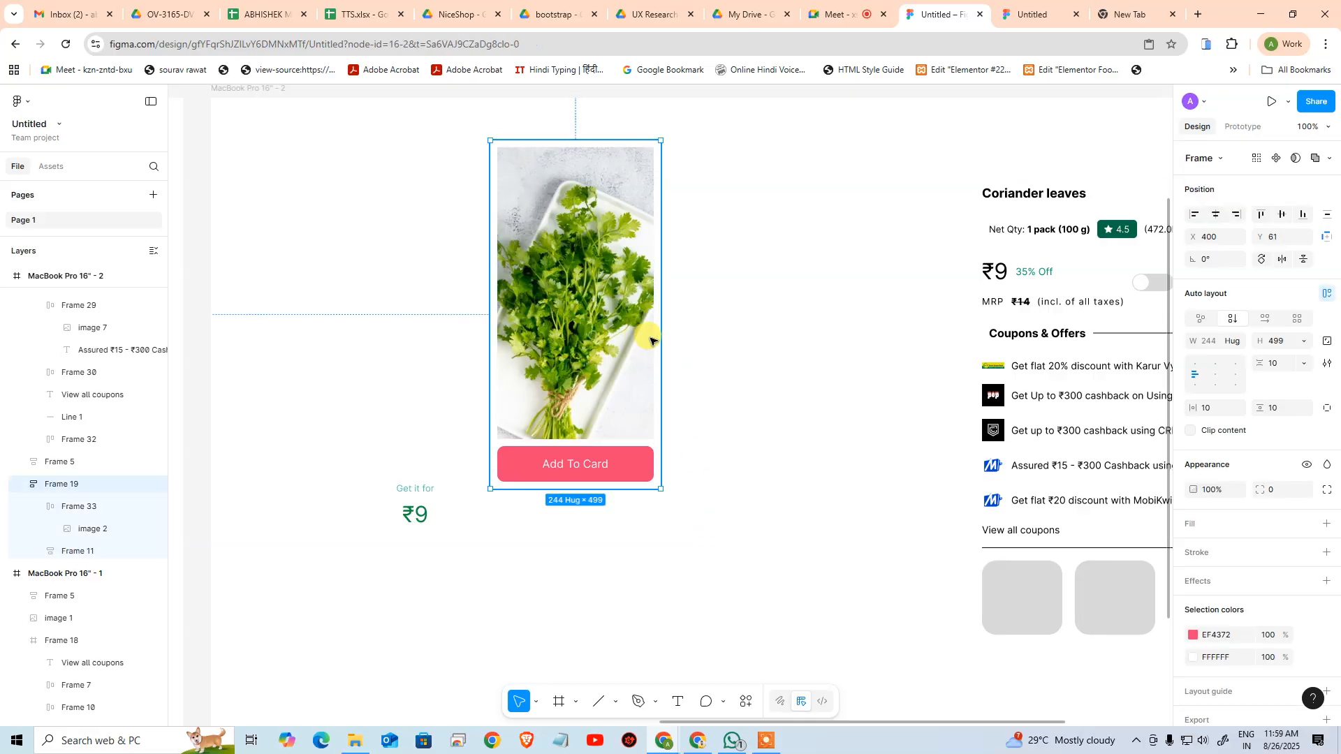
pyautogui.moveTo(660, 339); pyautogui.dragTo(639, 357)
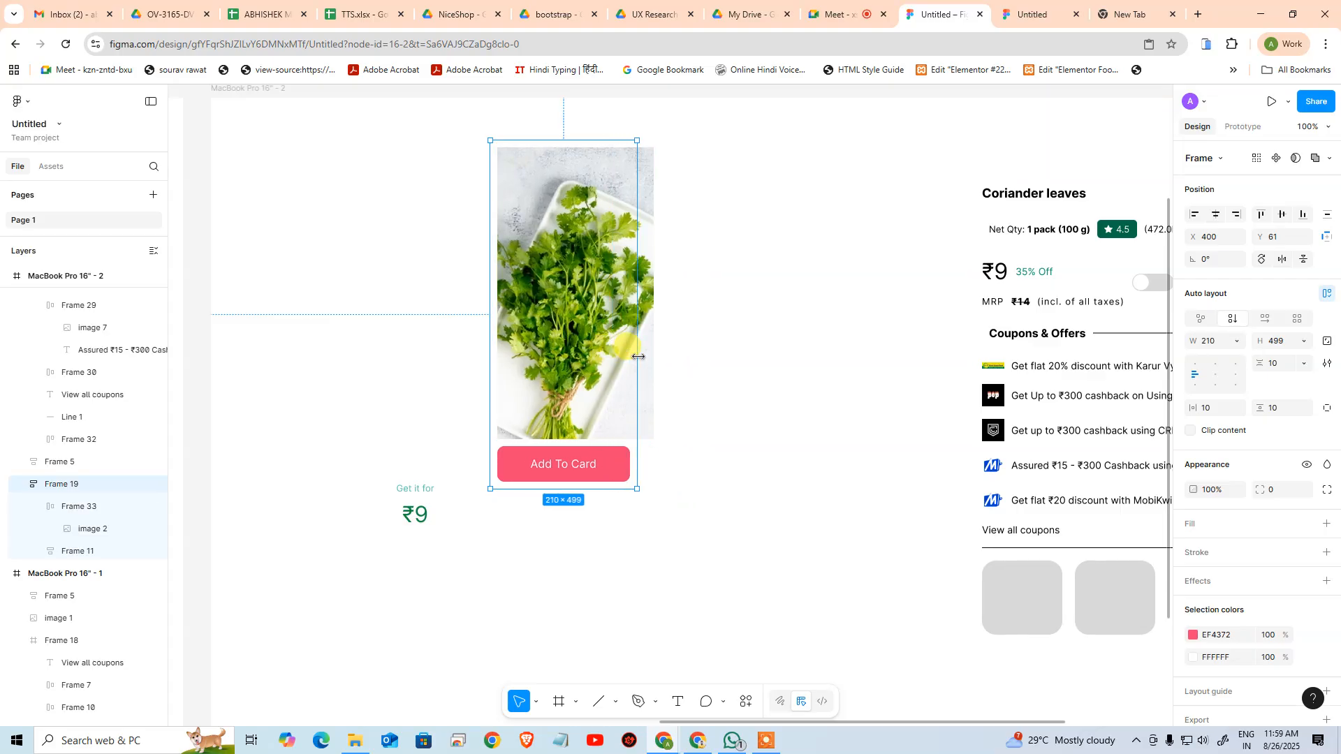
pyautogui.hotkey('ctrl', 'z')
pyautogui.hotkey('ctrl', 'z')
pyautogui.hotkey('ctrl', 'z')
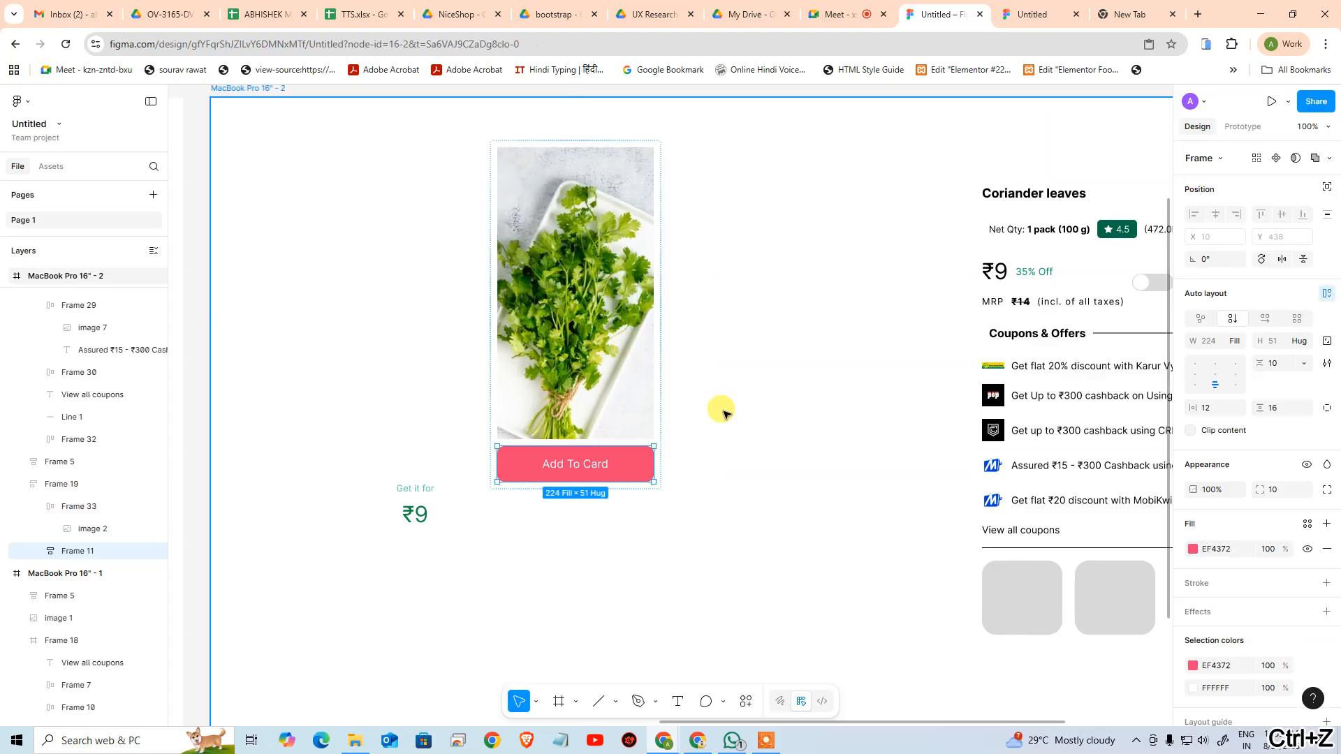
pyautogui.hotkey('ctrl', 'z')
pyautogui.hotkey('ctrl', 'z')
pyautogui.hotkey('ctrl', 'z')
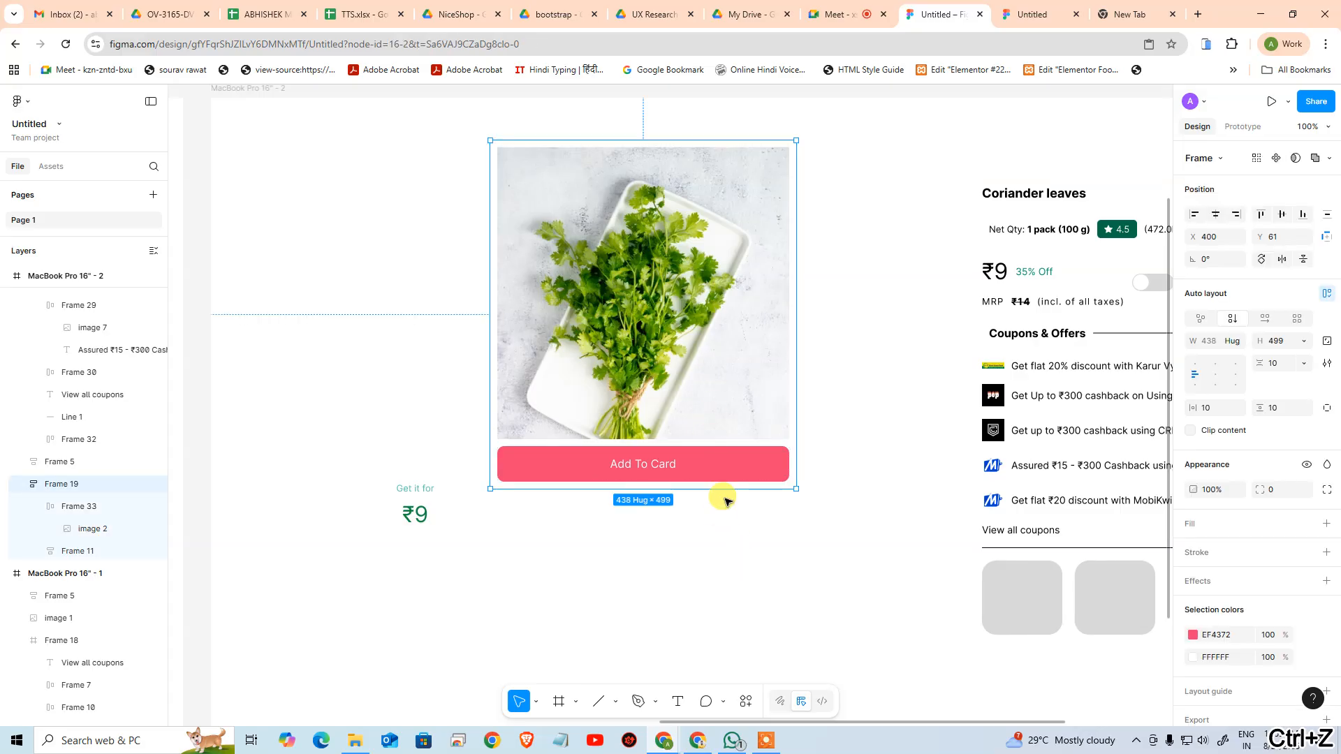
# Try reducing the product frame's height to about 207 and widening it to about 646, undoing each resize
pyautogui.moveTo(728, 489); pyautogui.dragTo(718, 391)
pyautogui.moveTo(708, 334); pyautogui.dragTo(707, 283)
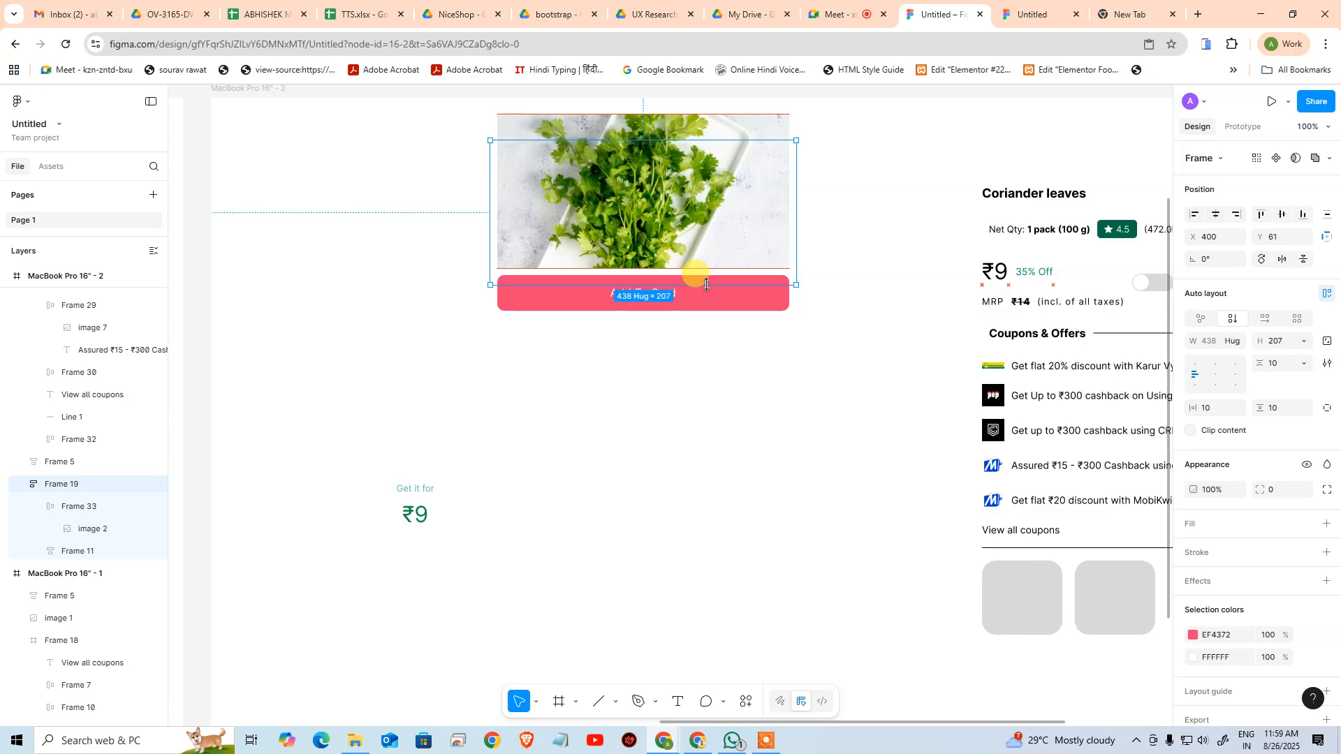
pyautogui.hotkey('ctrl', 'z')
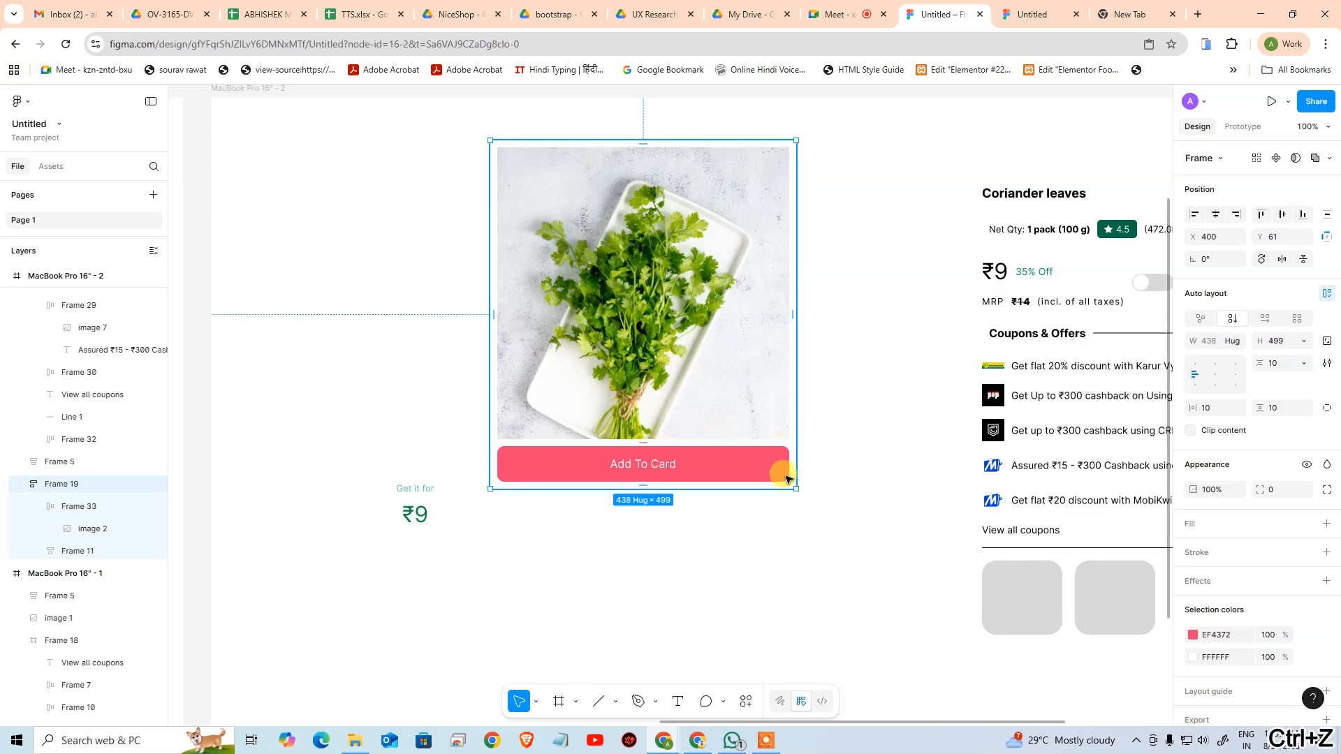
pyautogui.moveTo(795, 437); pyautogui.dragTo(934, 440)
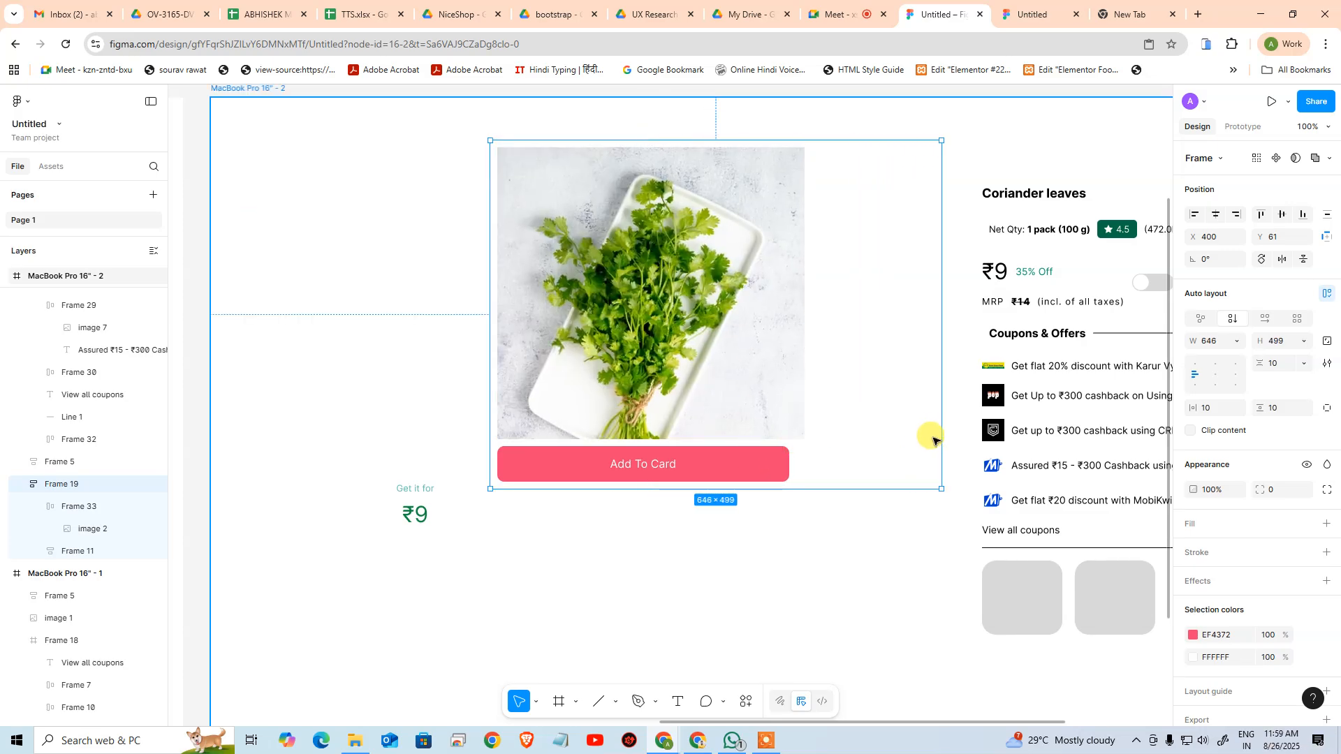
pyautogui.hotkey('ctrl', 'z')
pyautogui.click(865, 458)
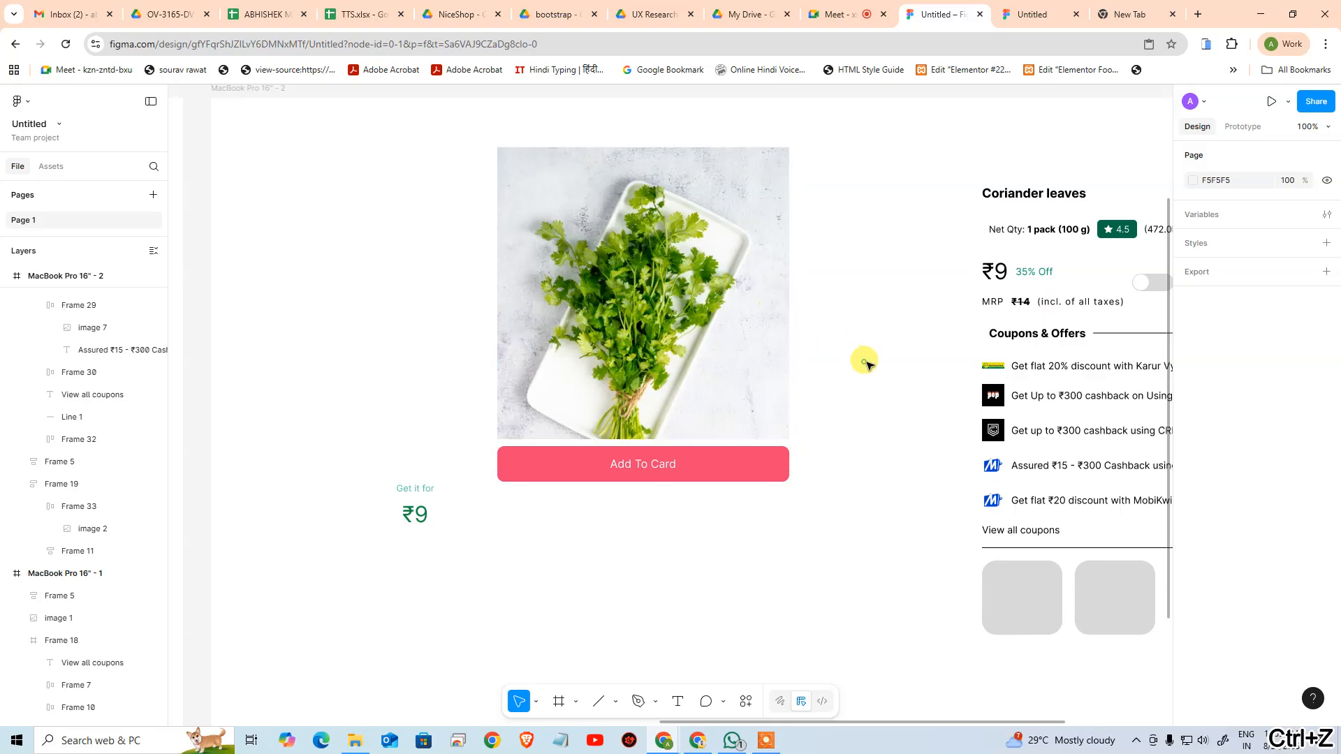
# Switch to the reduced Zepto page and examine the price and Add To Cart area below the product image
pyautogui.hscroll(2, 733, 389)
pyautogui.scroll(1, 733, 389)
pyautogui.hotkey('alt', 'Tab')
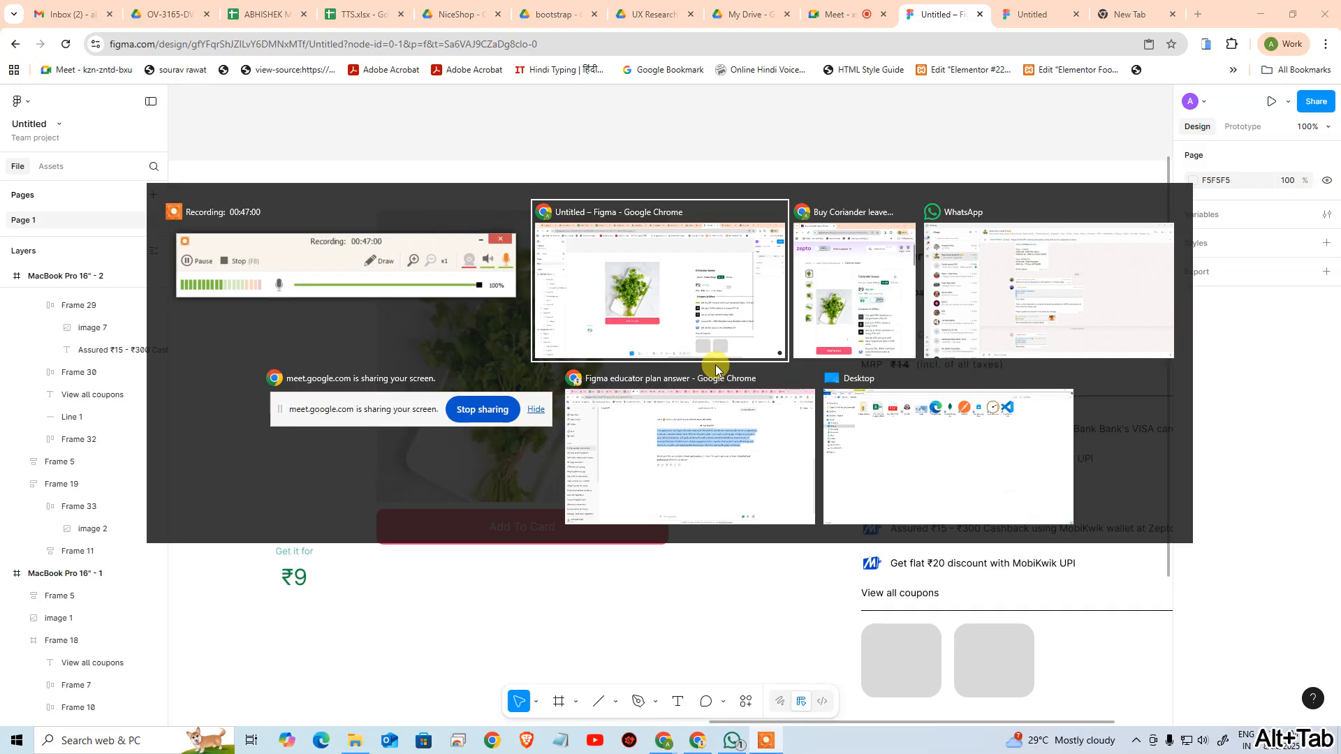
pyautogui.press('Tab')
pyautogui.scroll(-5, 670, 421)
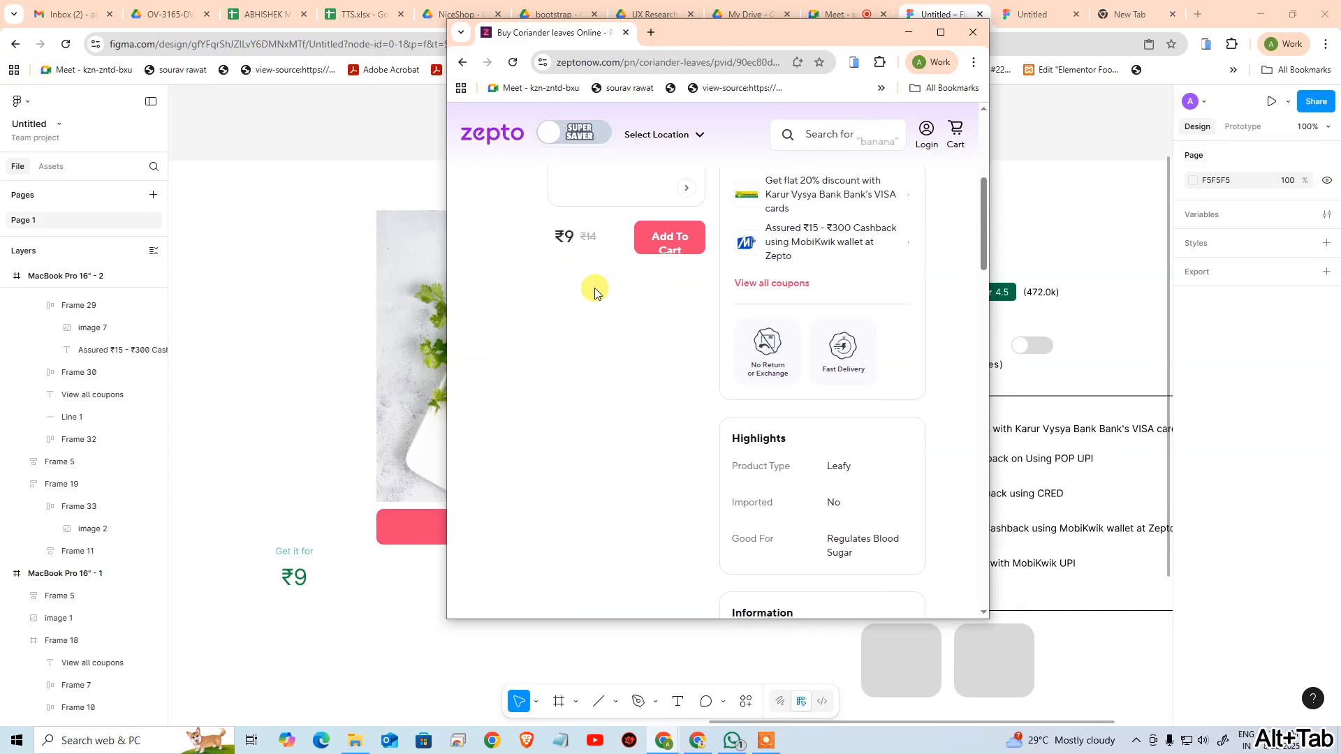
# Return to the Figma design and add a stroke to the auto layout frame holding the coriander image
pyautogui.scroll(3, 690, 436)
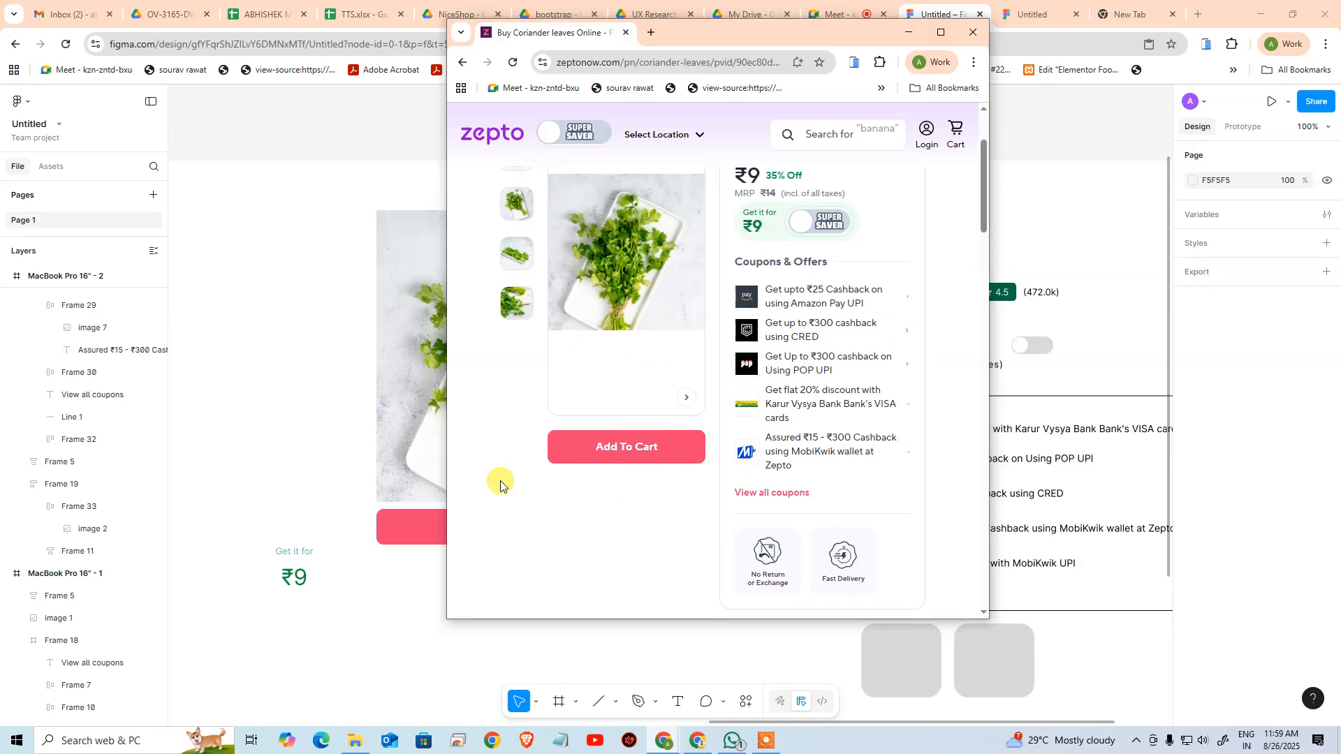
pyautogui.hotkey('alt', 'Tab')
pyautogui.click(454, 468)
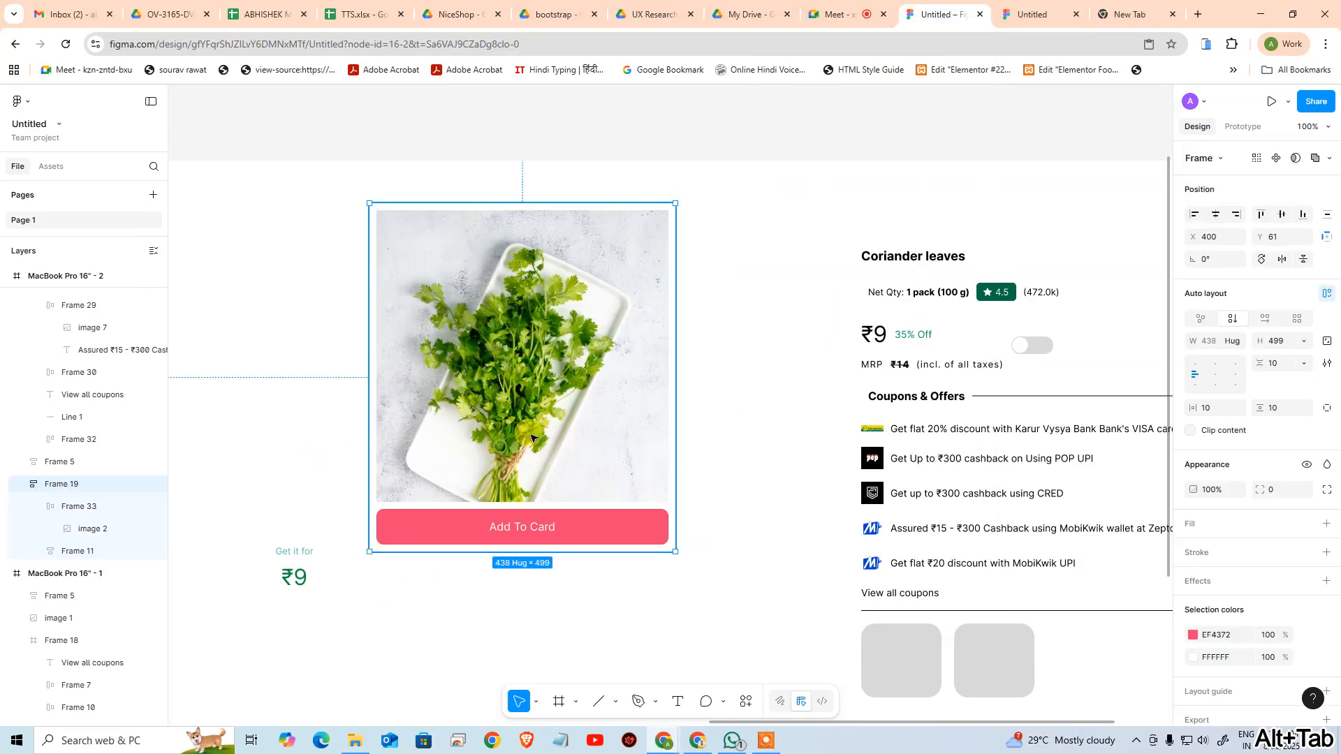
pyautogui.click(79, 507)
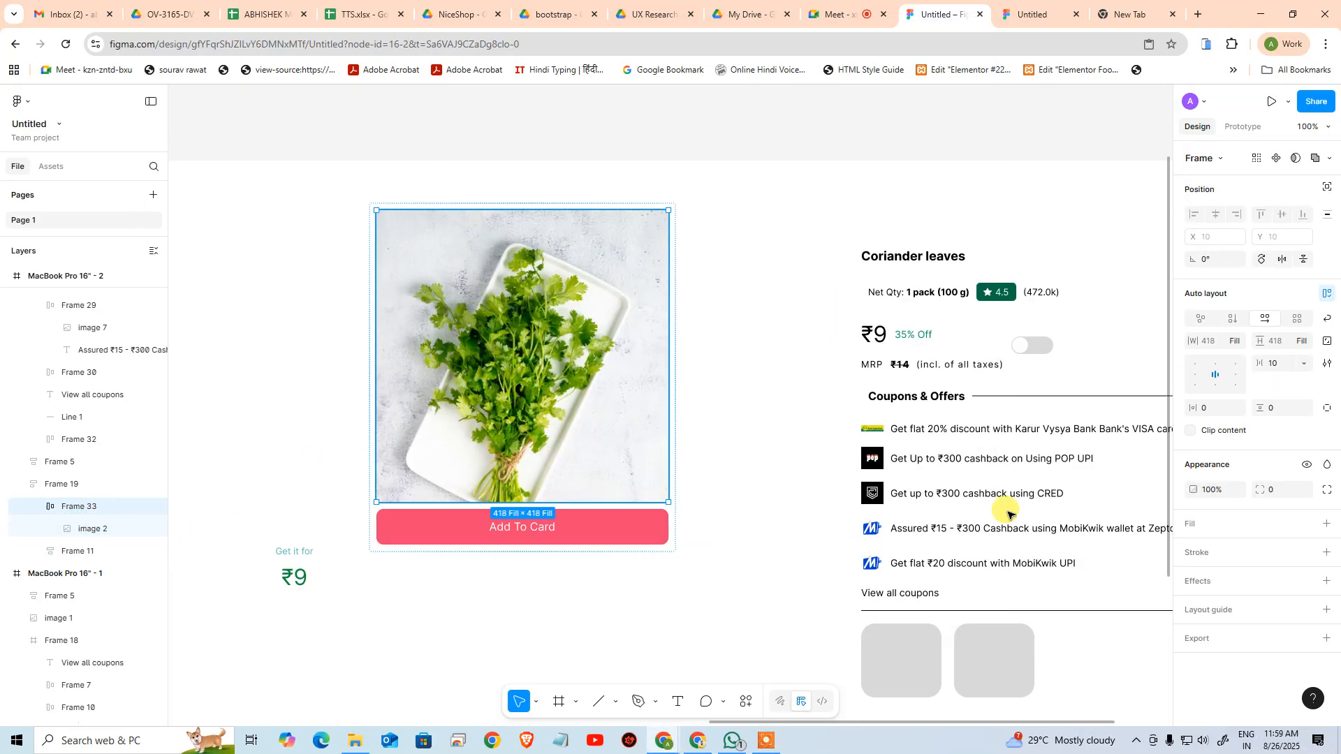
pyautogui.click(1325, 553)
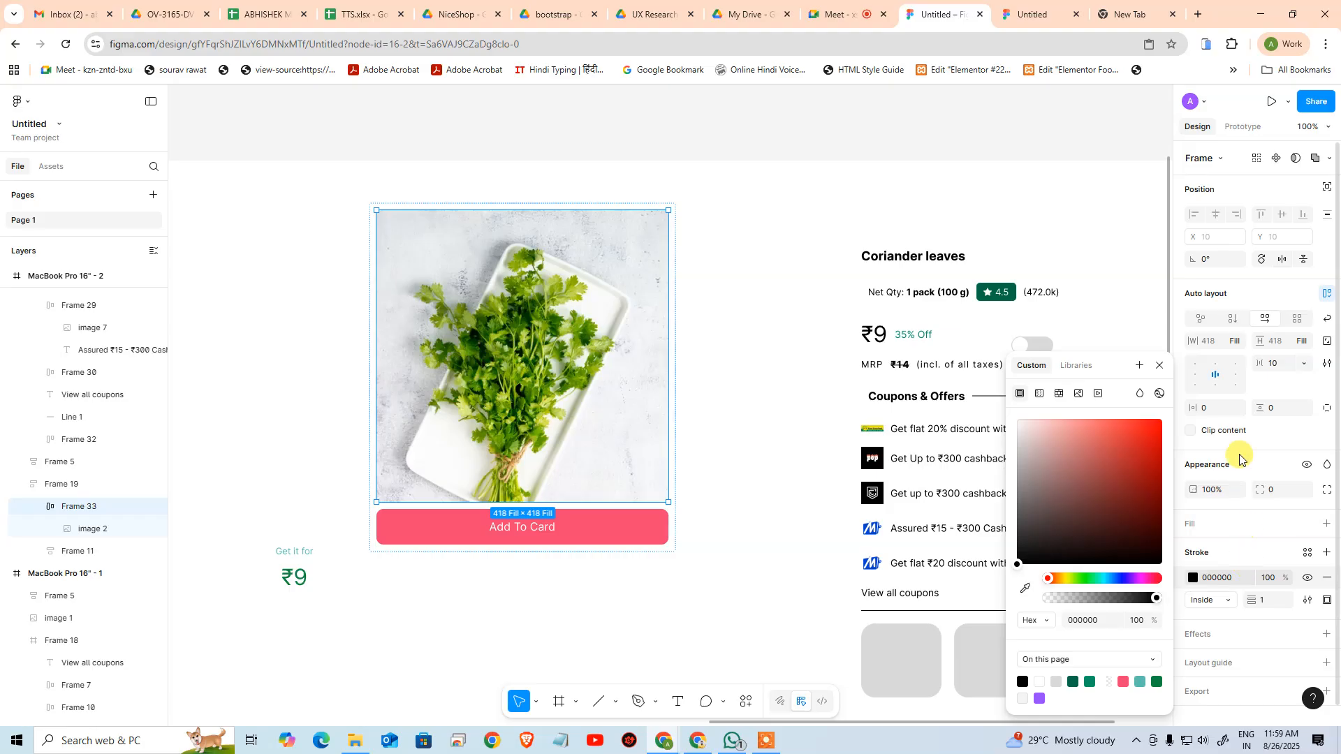
# Maximize the Zepto page, examine the border around its product image, and return to the Figma design
pyautogui.hotkey('alt', 'Tab')
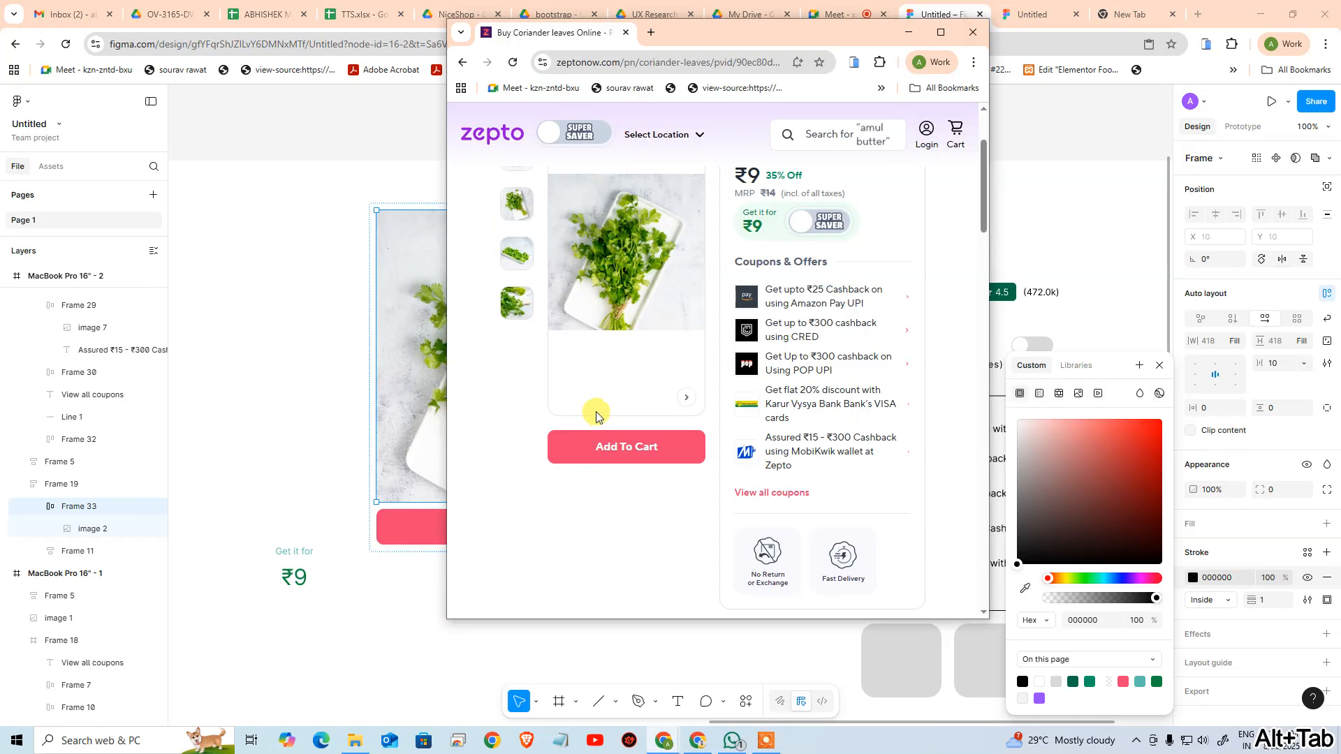
pyautogui.scroll(2, 596, 412)
pyautogui.click(939, 33)
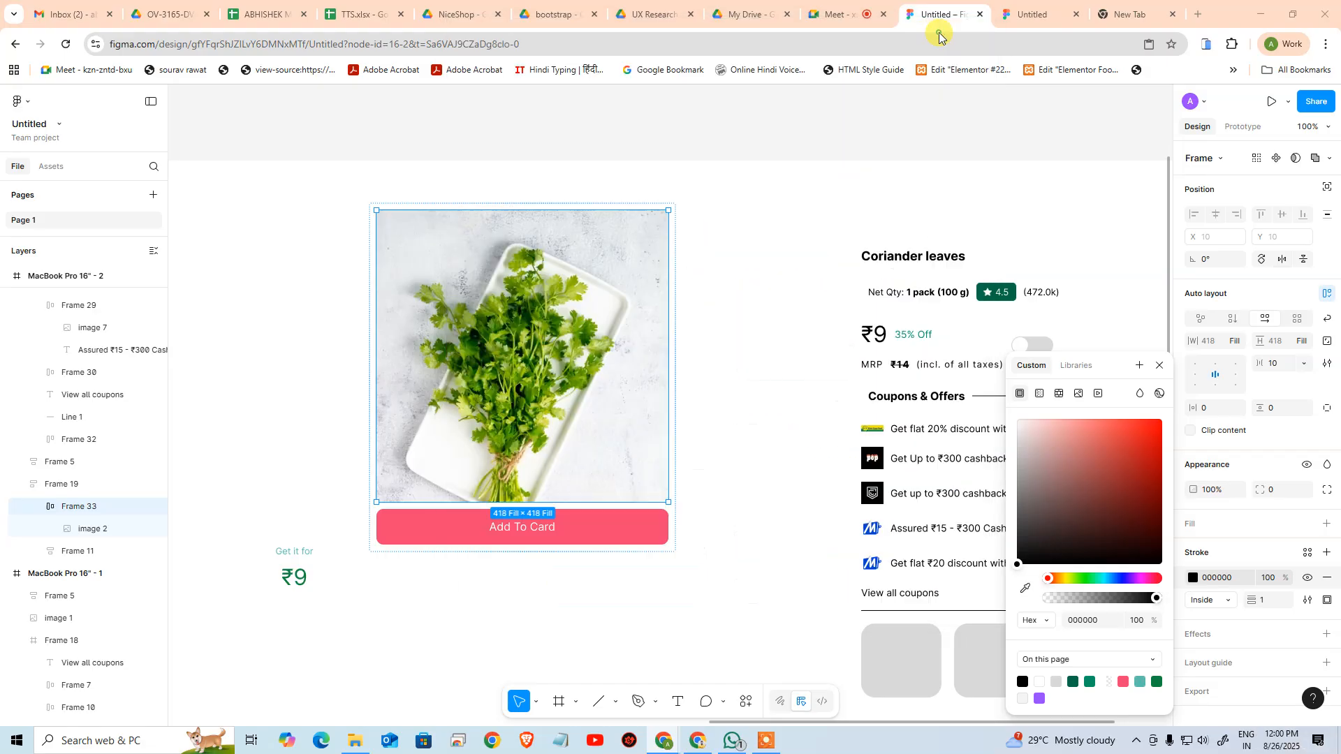
pyautogui.hotkey('alt', 'Tab')
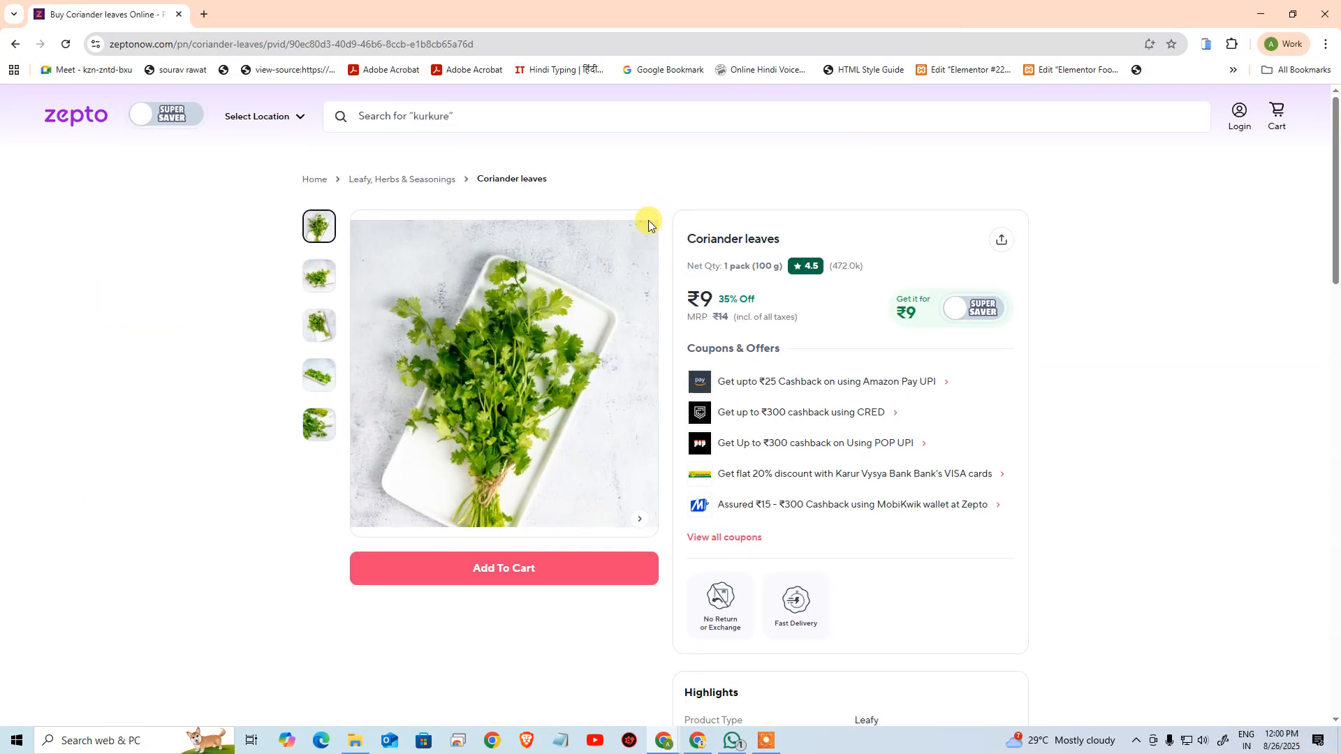
pyautogui.hotkey('alt', 'Tab')
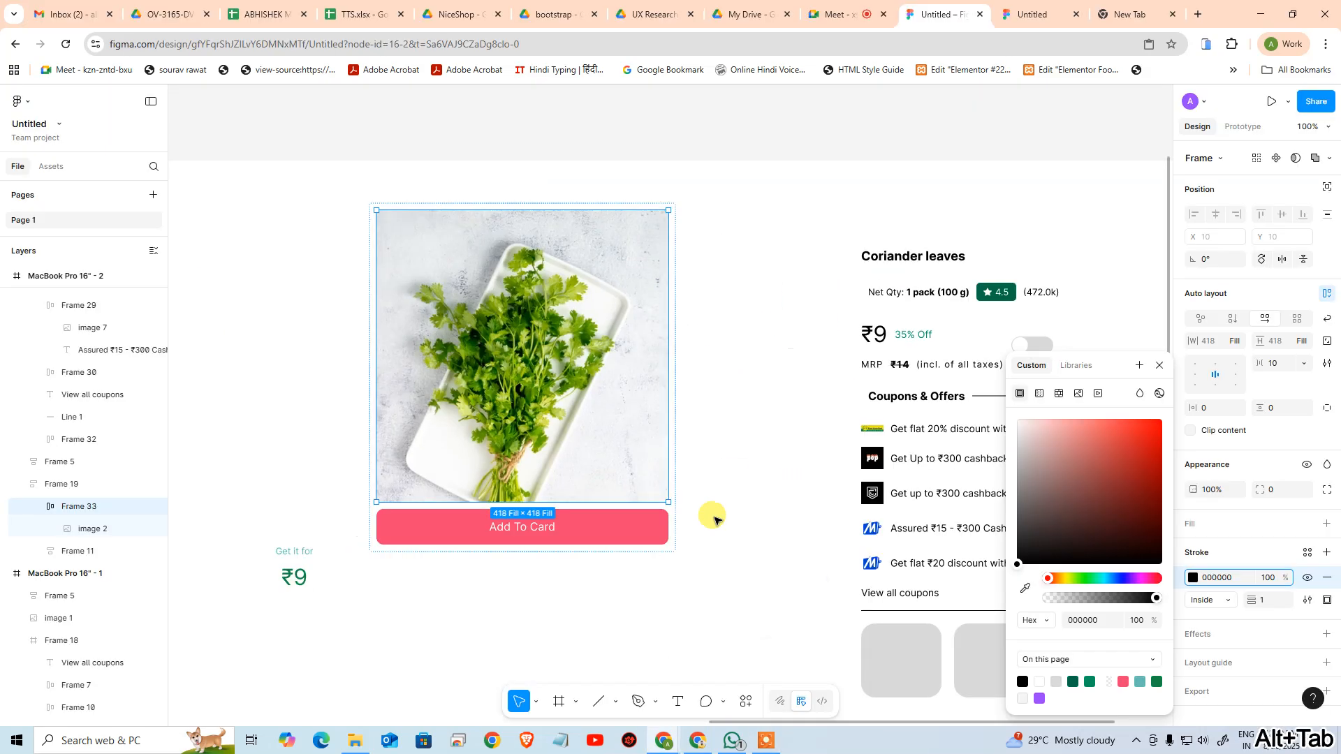
# Set the image frame's stroke position to Outside
pyautogui.click(714, 436)
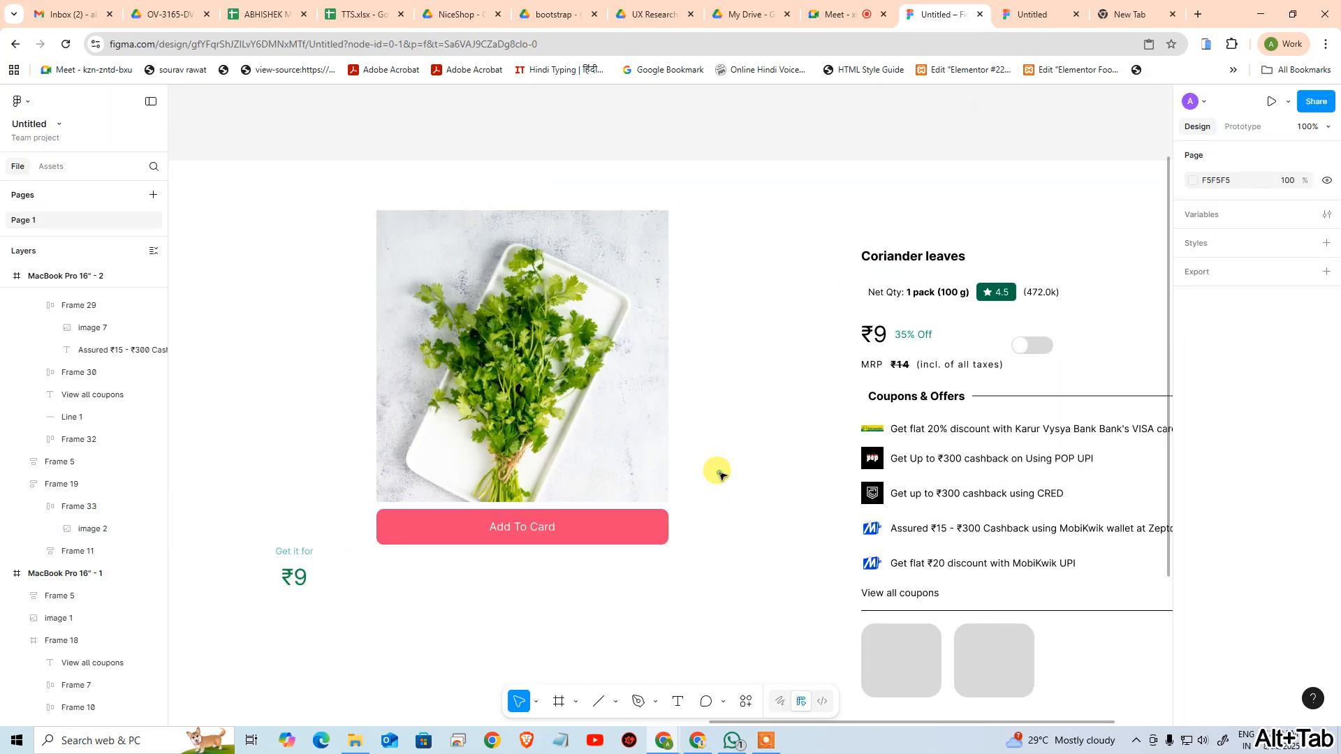
pyautogui.click(632, 457)
pyautogui.click(649, 460)
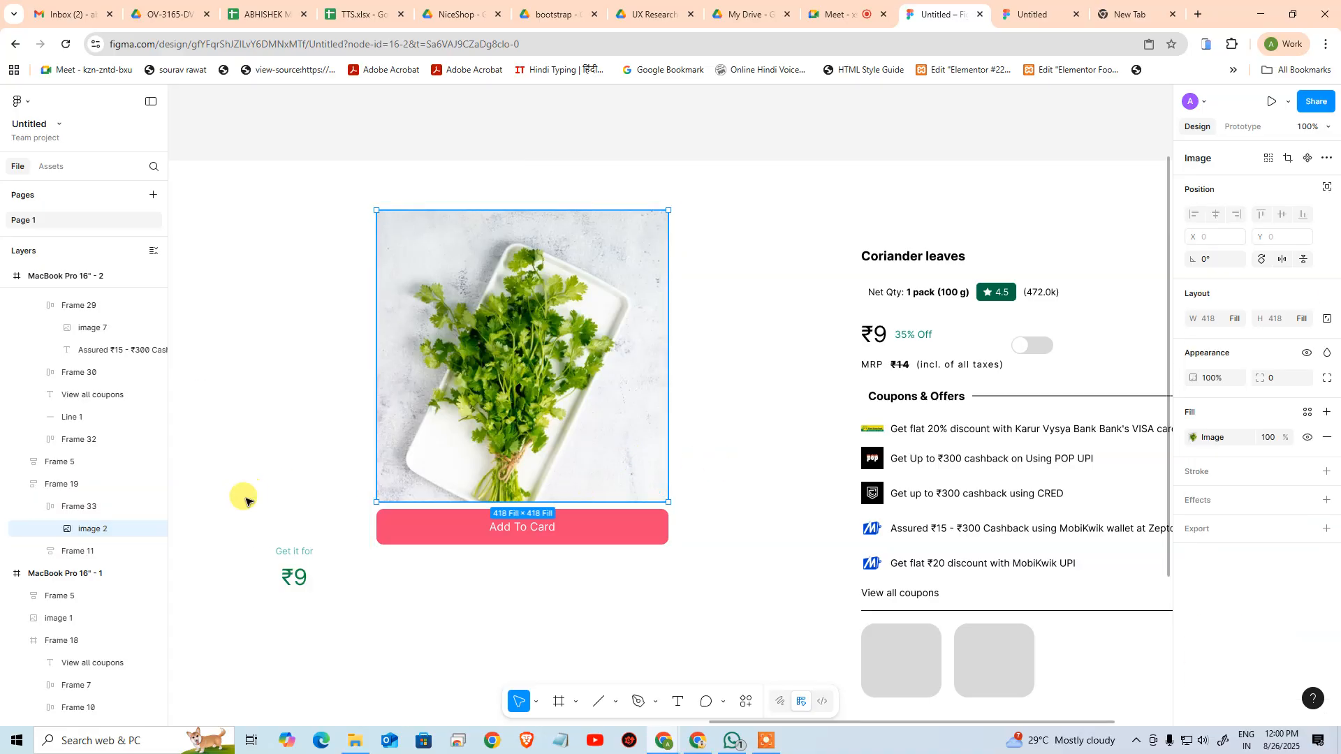
pyautogui.click(108, 508)
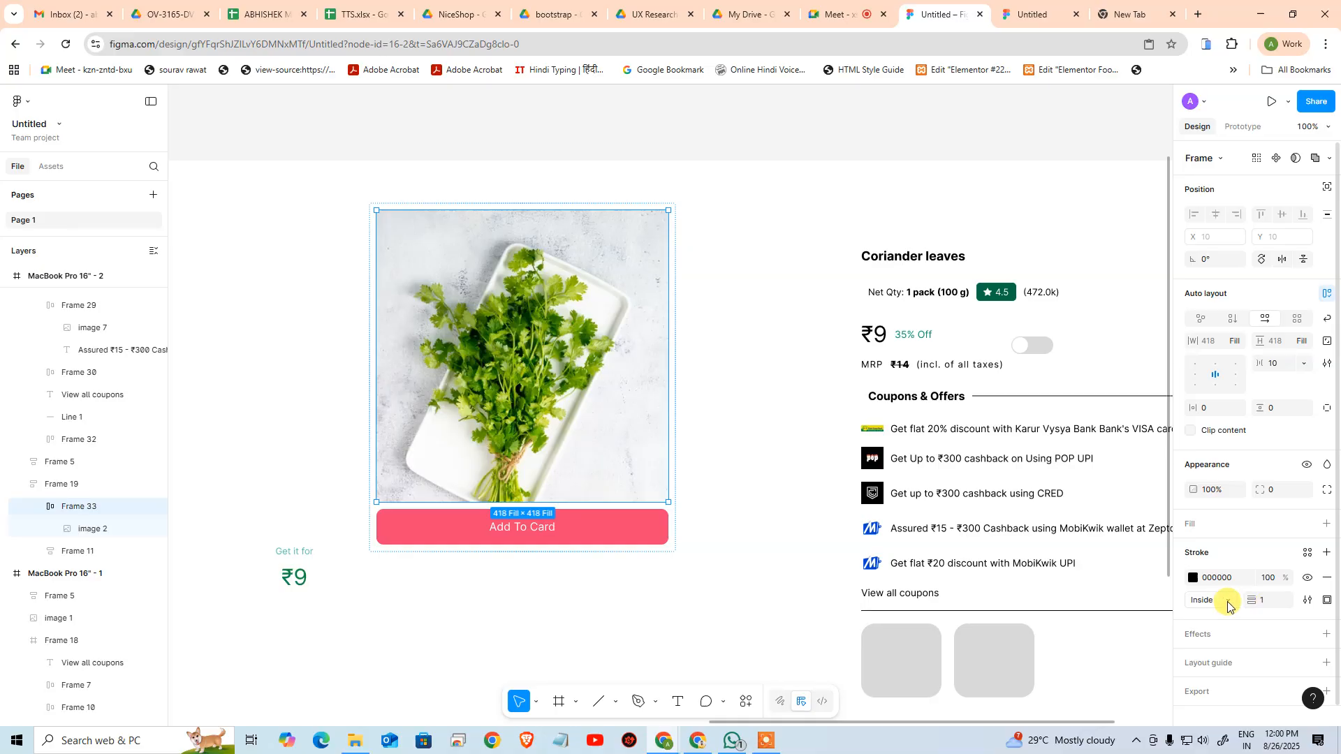
pyautogui.click(1275, 606)
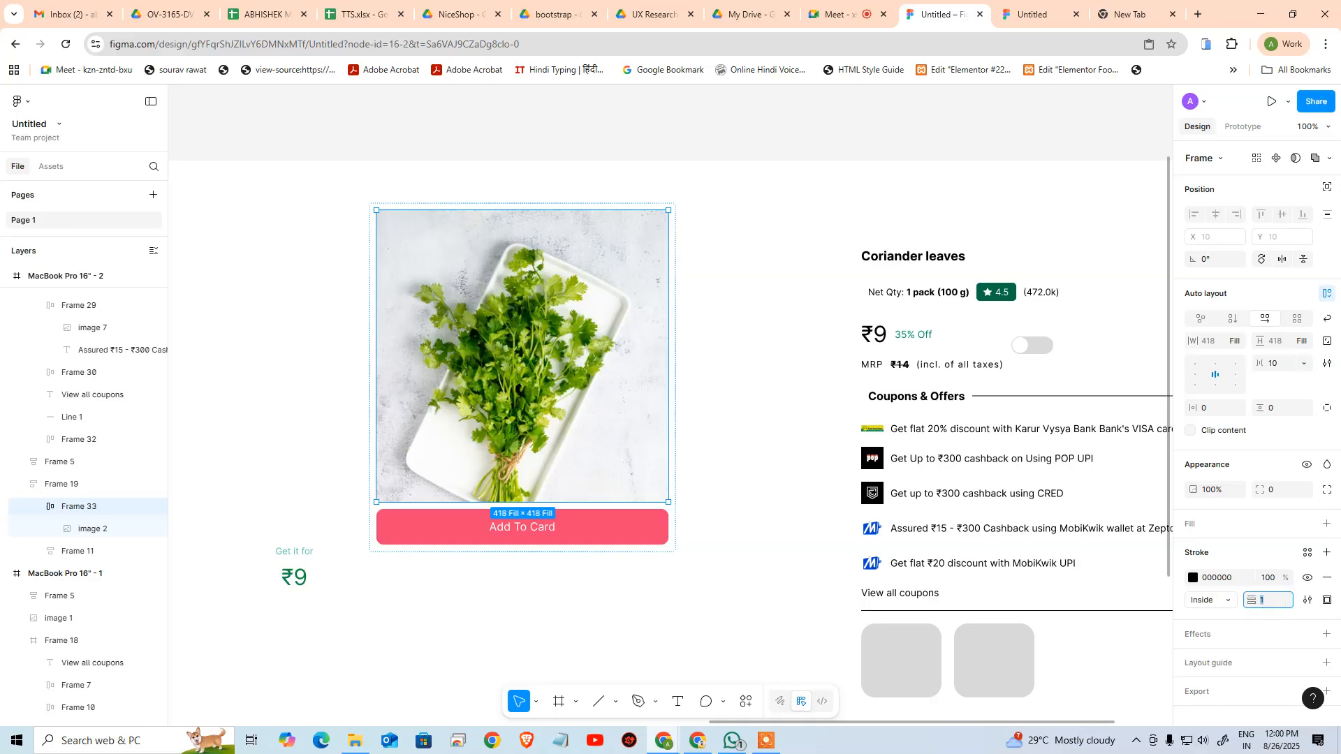
pyautogui.click(1209, 601)
pyautogui.click(1216, 617)
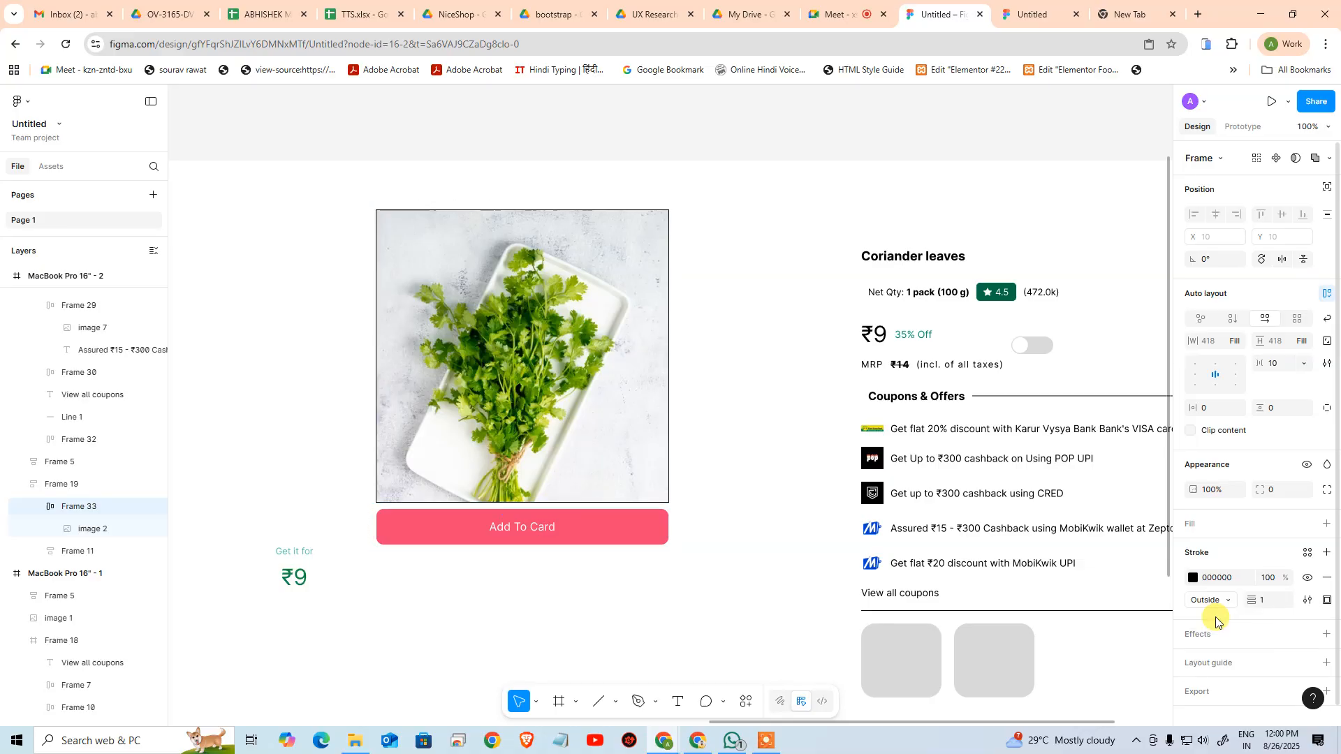
pyautogui.click(735, 552)
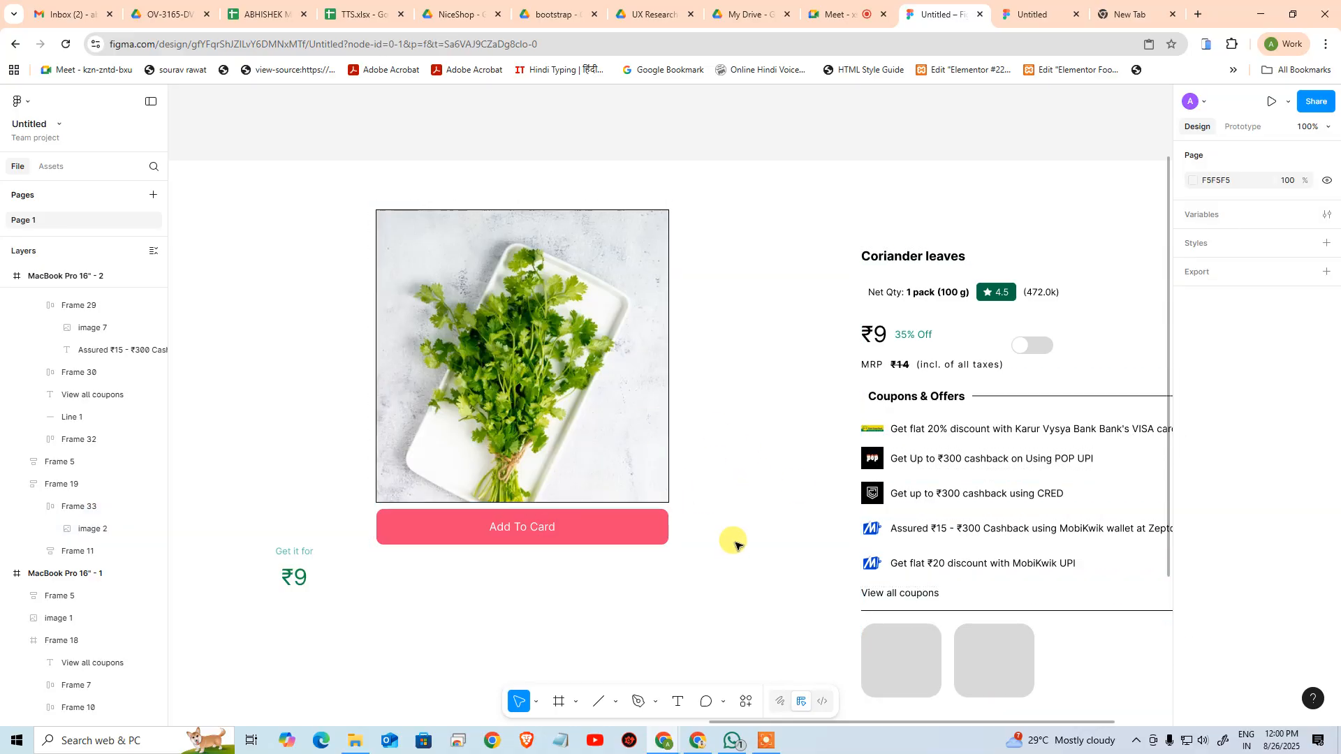
# Set the corner radius of the frame around the coriander image to 10
pyautogui.click(631, 451)
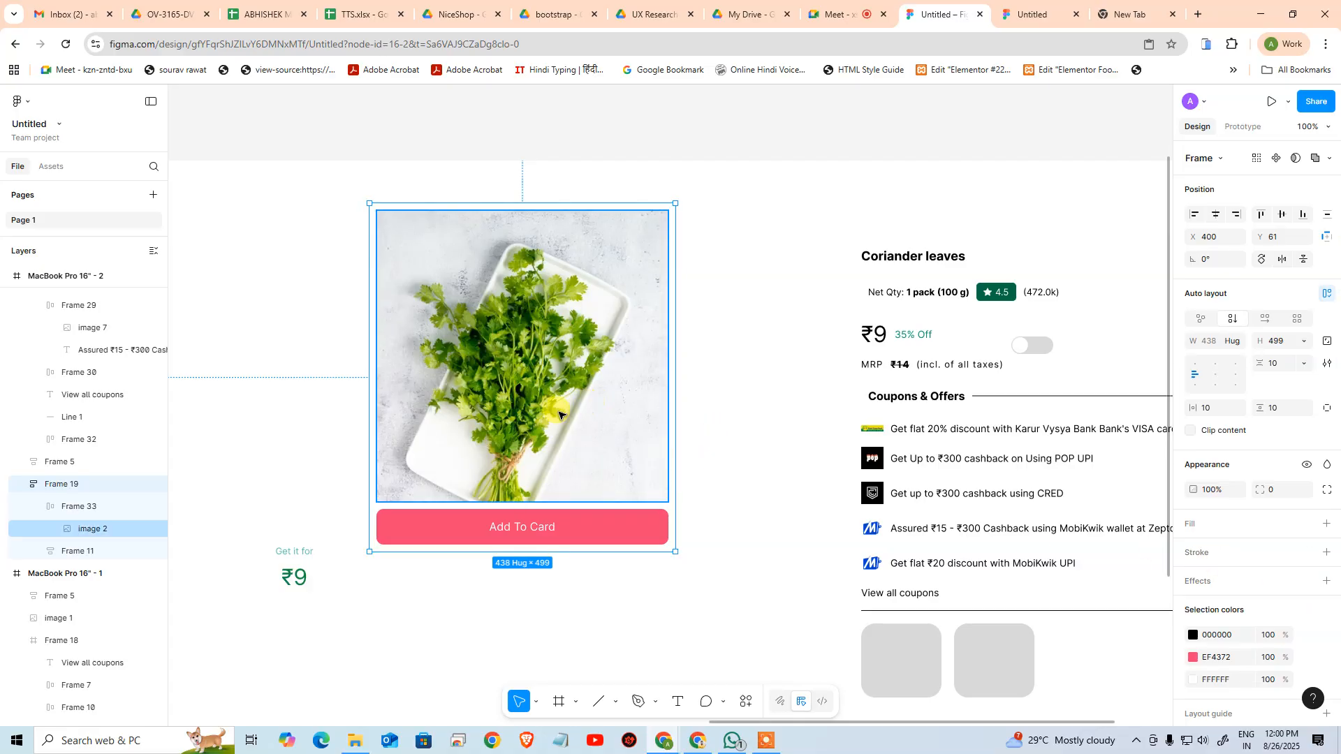
pyautogui.click(98, 507)
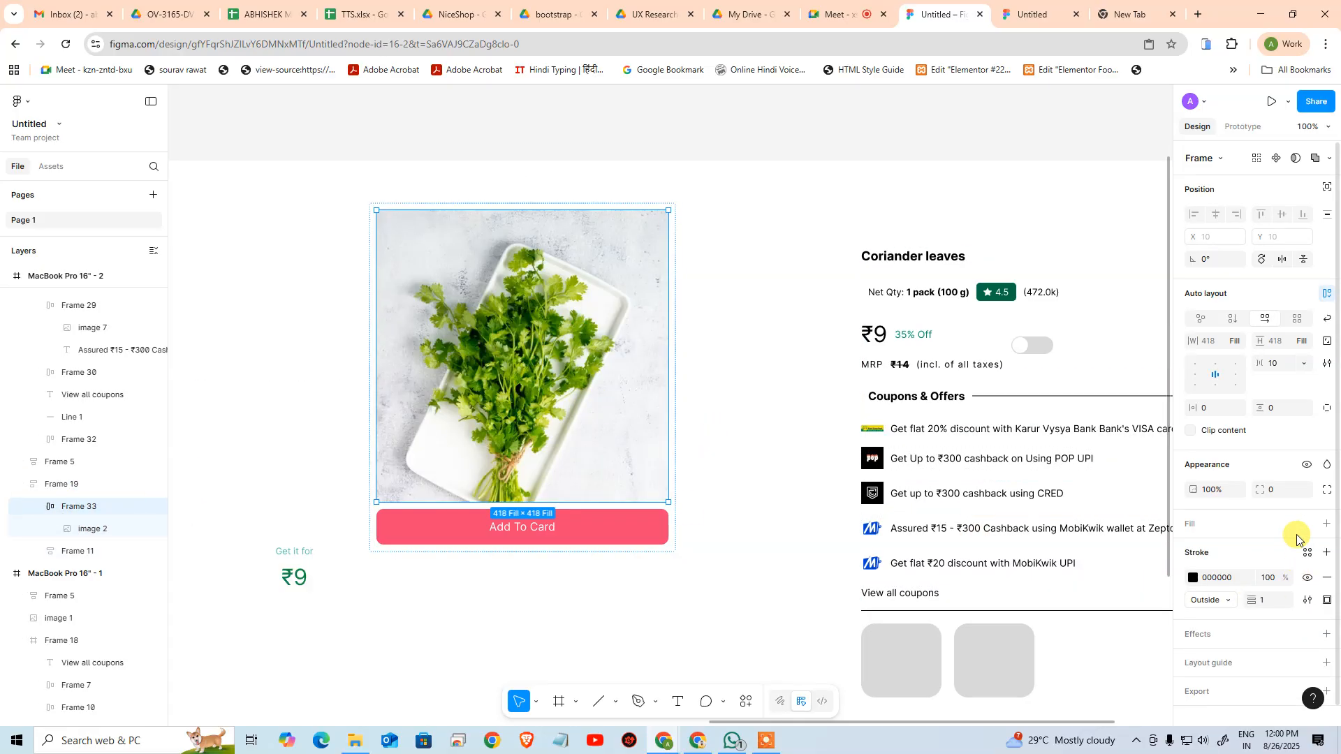
pyautogui.write('10')
pyautogui.press('Return')
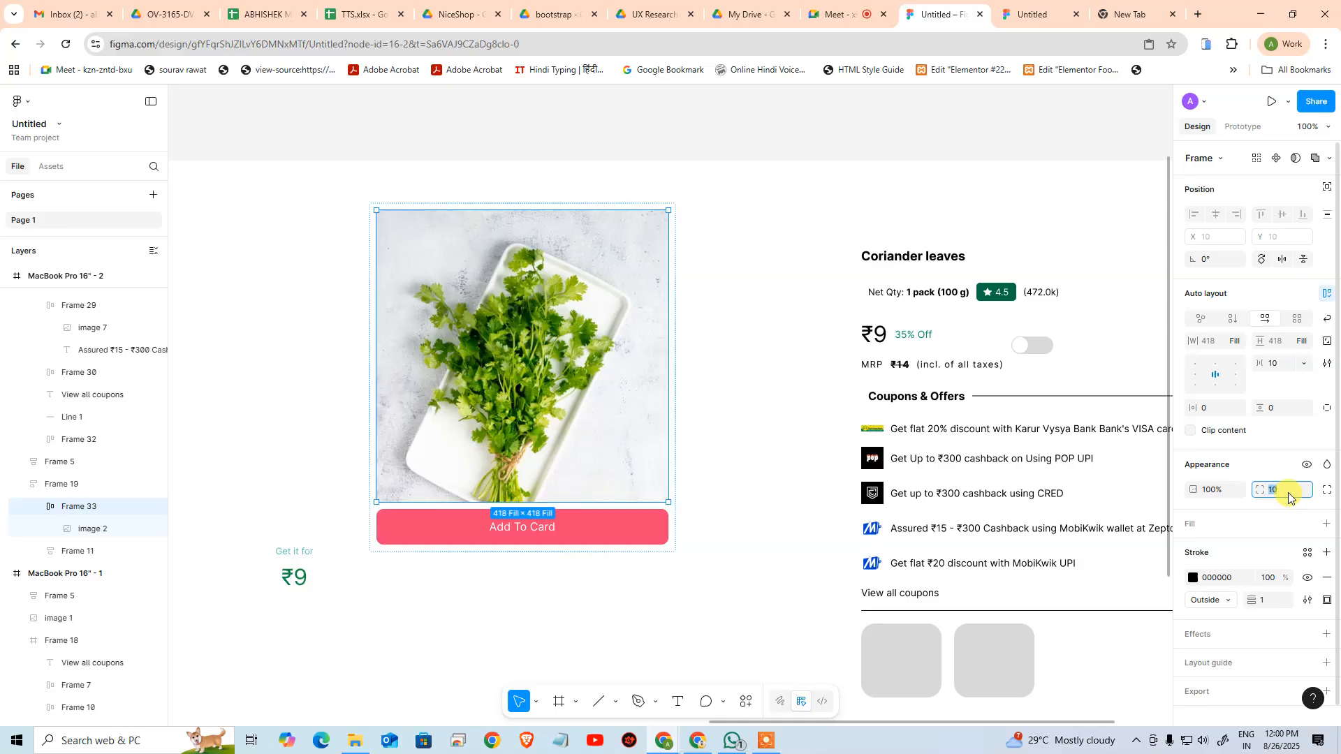
# Set the coriander image's own corner radius to 10
pyautogui.click(96, 529)
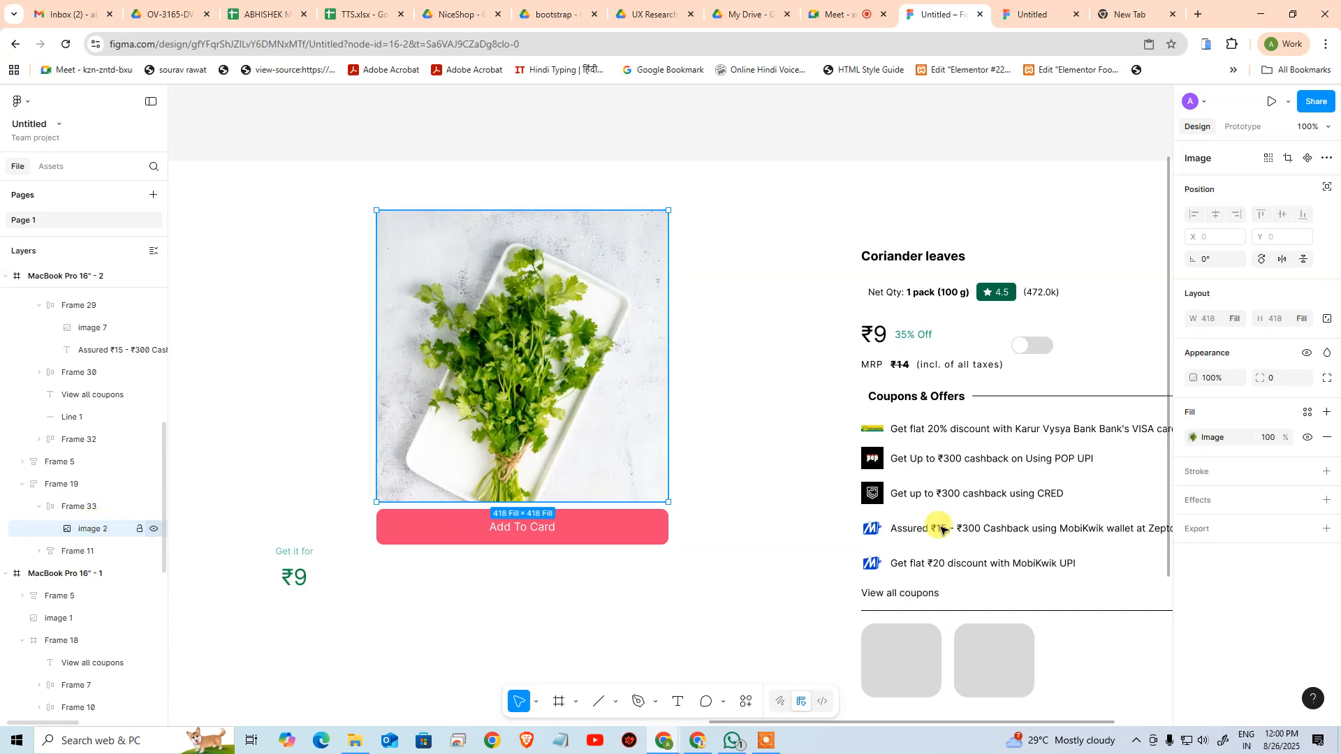
pyautogui.click(1277, 380)
pyautogui.write('10')
pyautogui.press('Return')
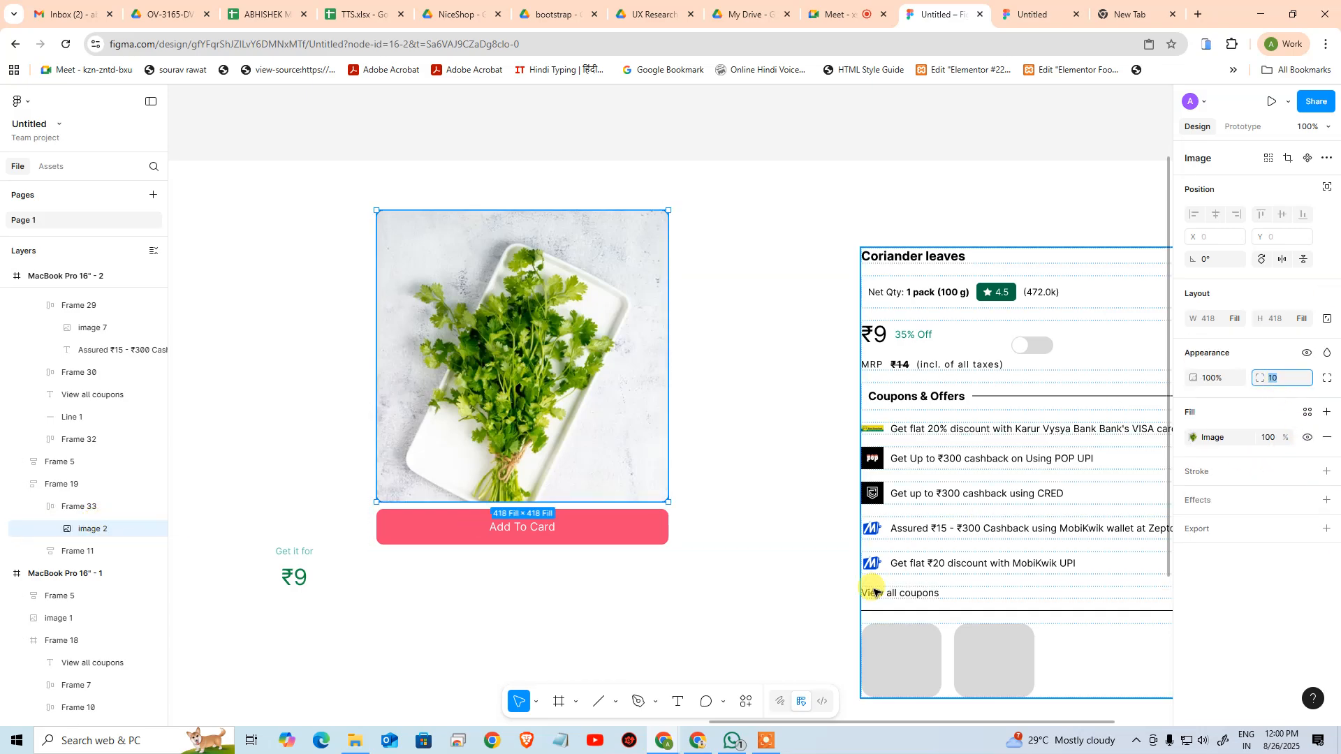
pyautogui.click(597, 625)
# Try narrowing the product frame, and undo the resize
pyautogui.click(433, 289)
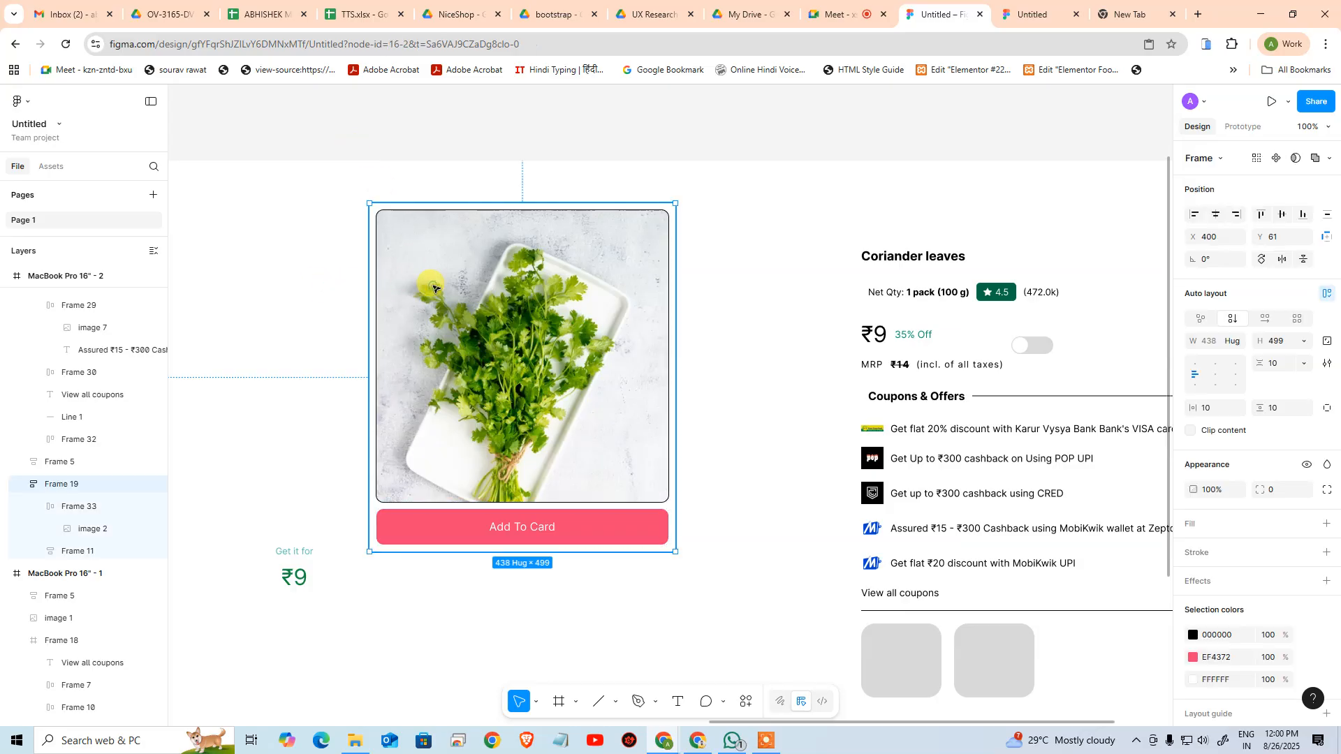
pyautogui.moveTo(676, 552); pyautogui.dragTo(617, 586)
pyautogui.hotkey('ctrl', 'z')
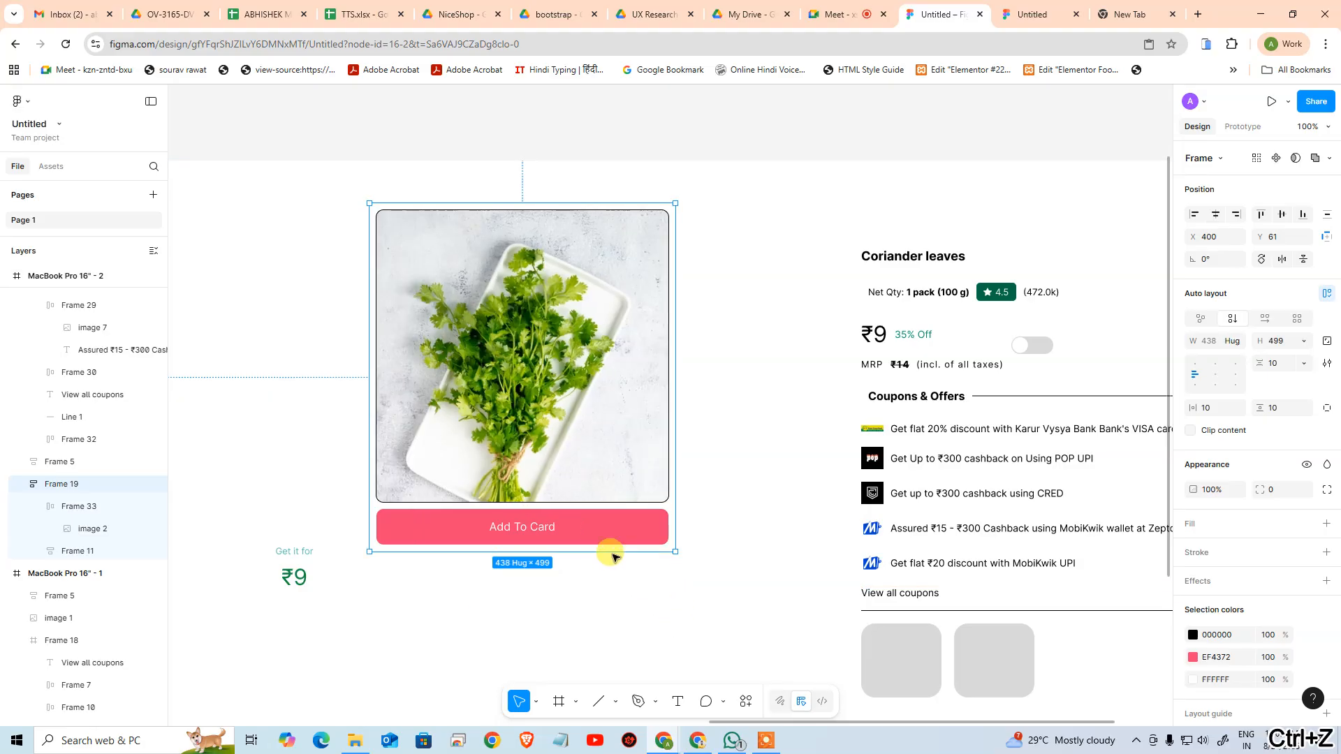
# Set the cart button's width to fill its container again, and deselect it
pyautogui.click(622, 525)
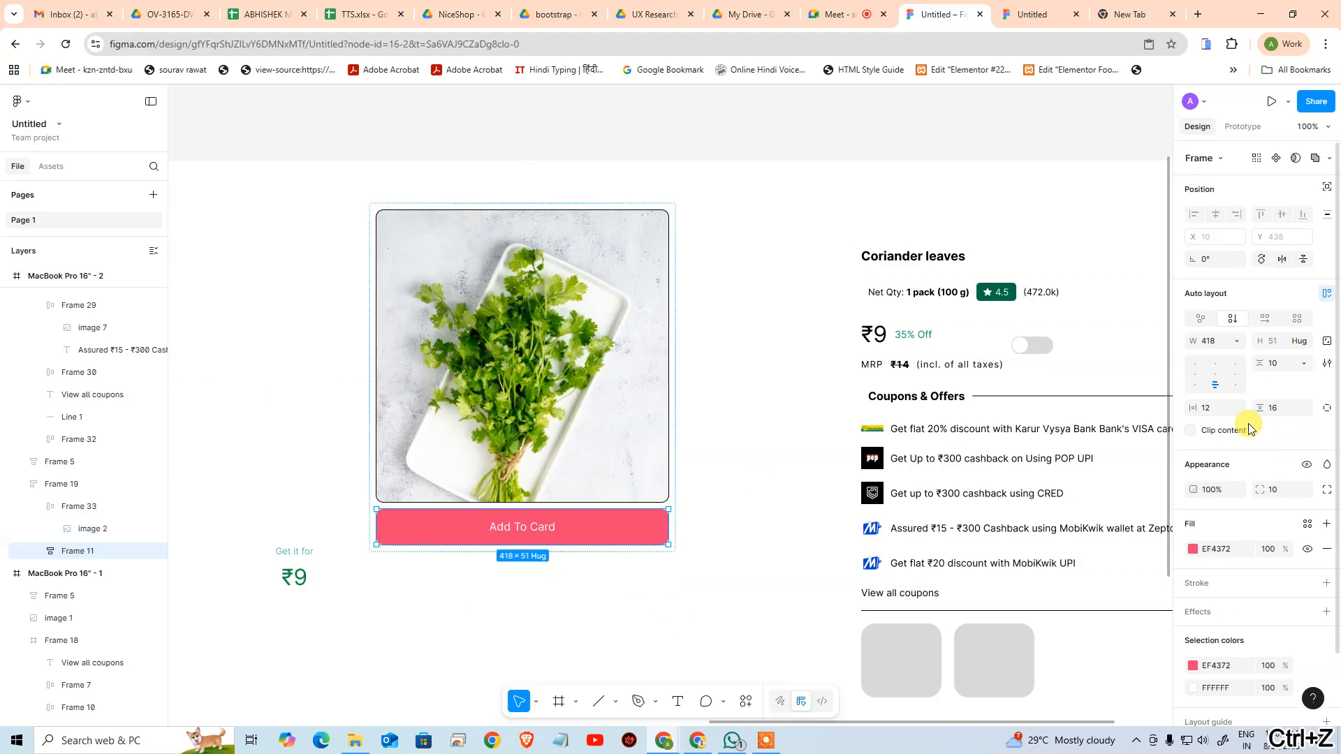
pyautogui.click(1236, 341)
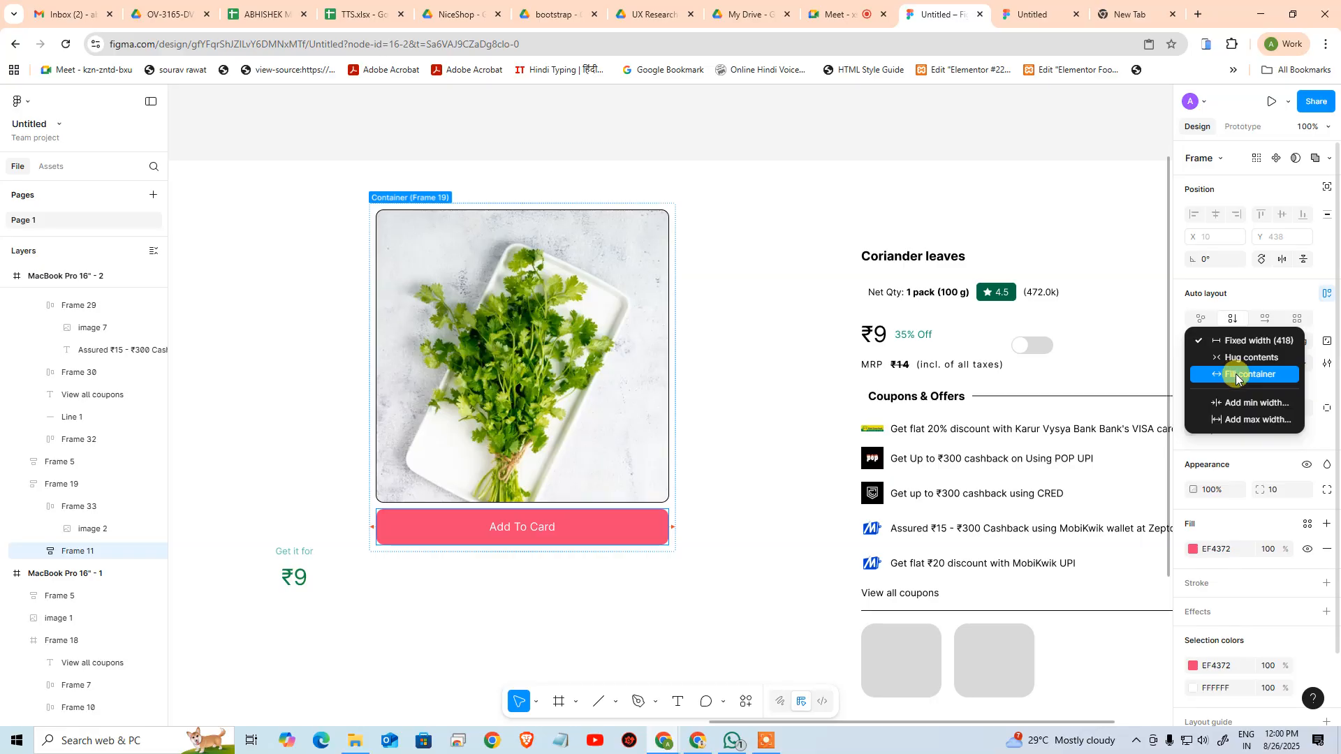
pyautogui.click(1237, 375)
pyautogui.press('Escape')
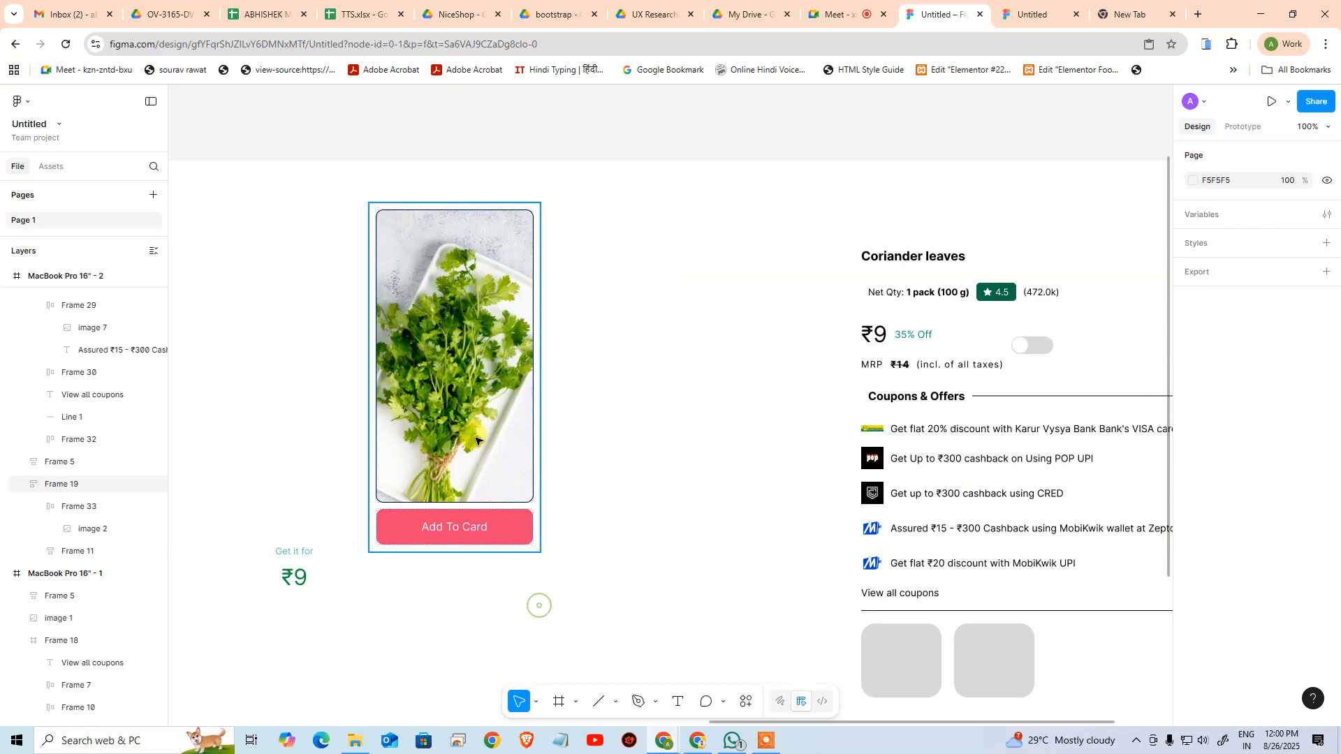
# Try enlarging the product frame to about 532 by 573, and undo the resizes made to it
pyautogui.moveTo(538, 550); pyautogui.dragTo(742, 601)
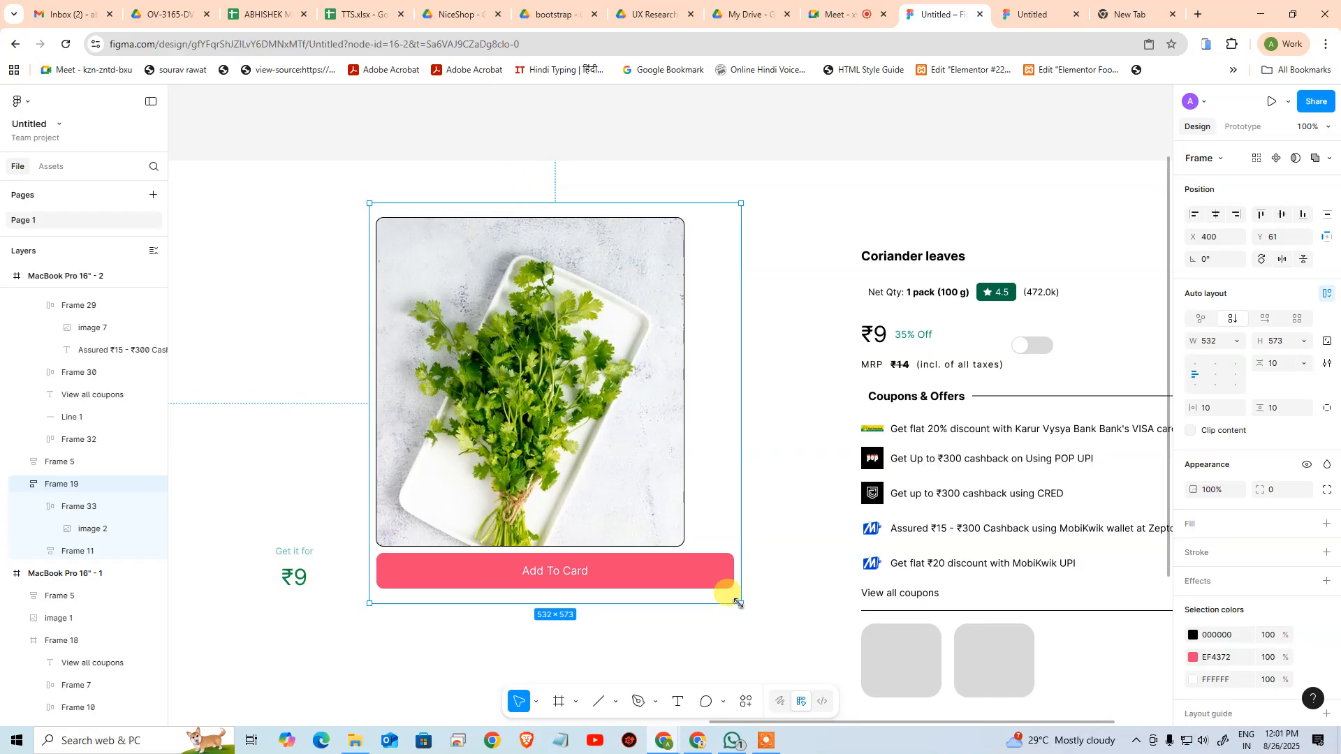
pyautogui.hotkey('ctrl', 'z')
pyautogui.hotkey('ctrl', 'z')
pyautogui.hotkey('ctrl', 'z')
pyautogui.hotkey('ctrl', 'z')
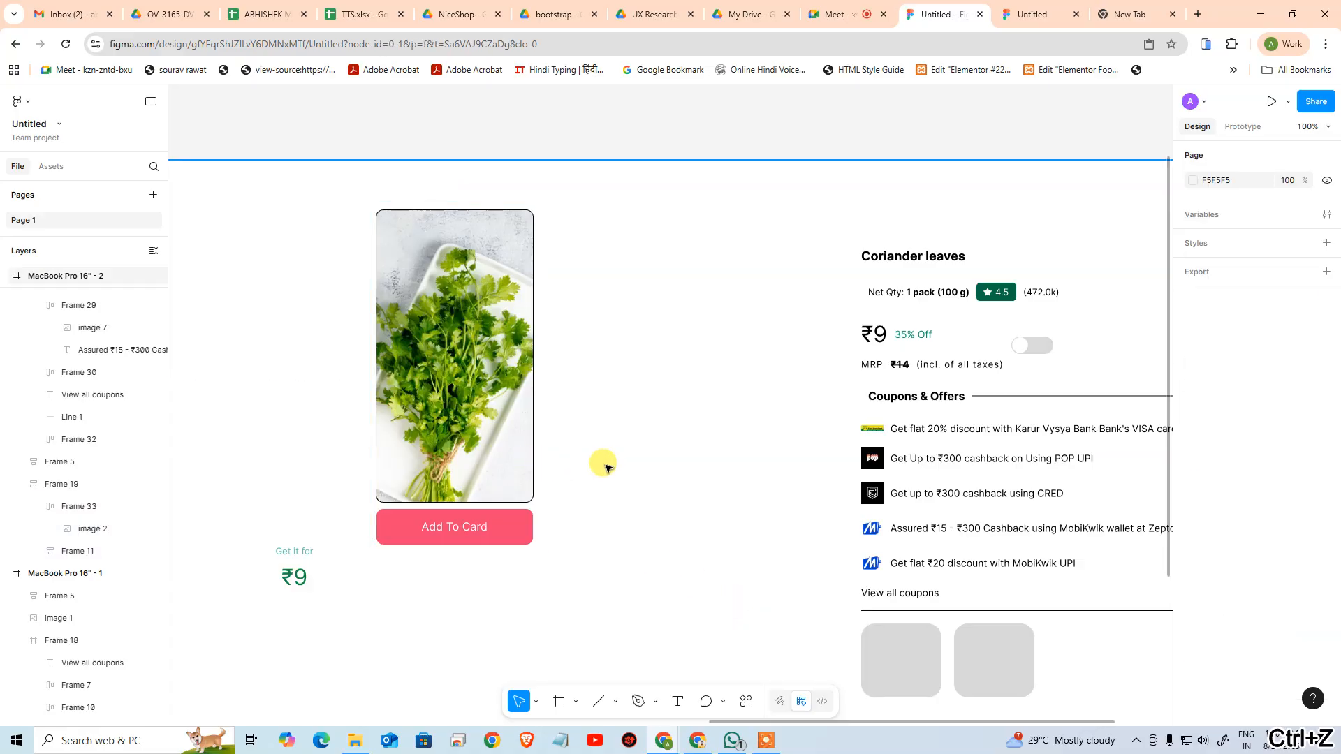
pyautogui.click(690, 521)
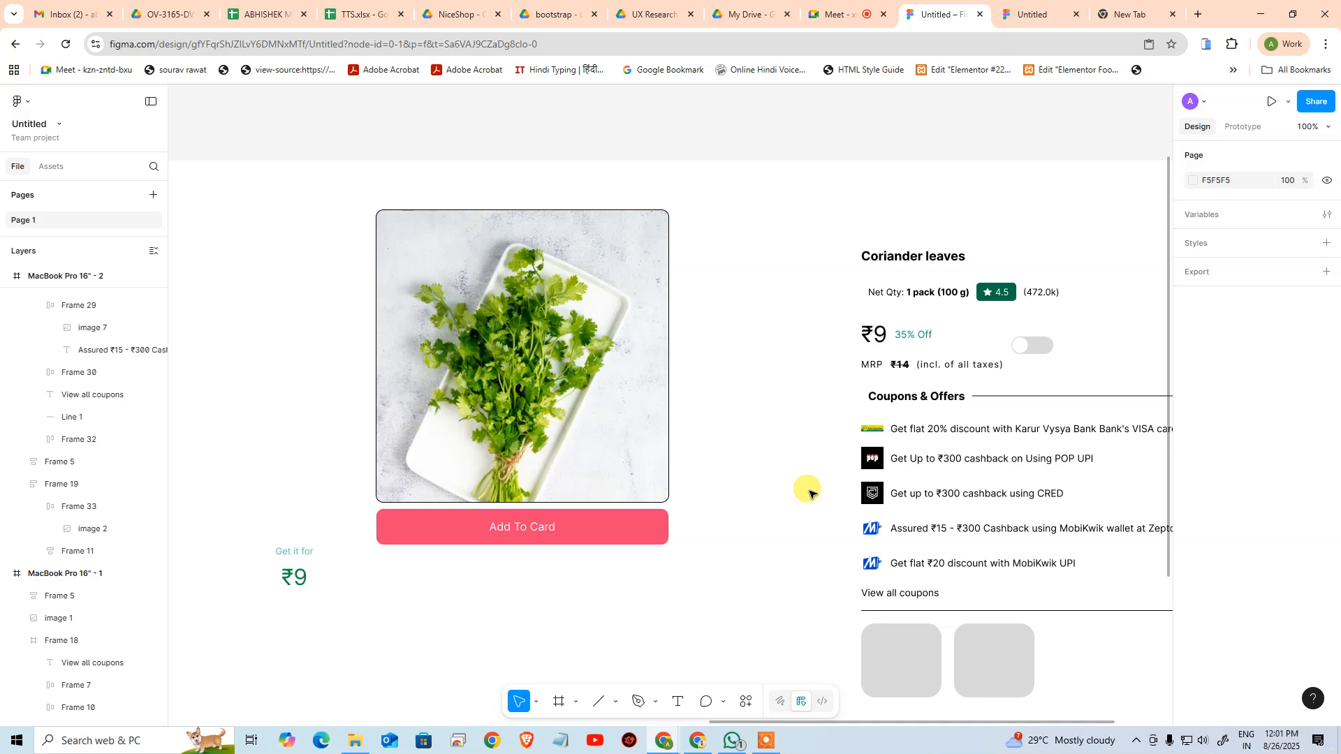
# Move the product frame with the image and cart button closer to the coriander details column
pyautogui.moveTo(717, 438); pyautogui.dragTo(621, 399)
pyautogui.click(519, 359)
pyautogui.moveTo(518, 340); pyautogui.dragTo(589, 415)
# Wrap the product frame and the details column in one horizontal auto layout with top-left alignment
pyautogui.keyDown('shift'); pyautogui.click(797, 350); pyautogui.keyUp('shift')
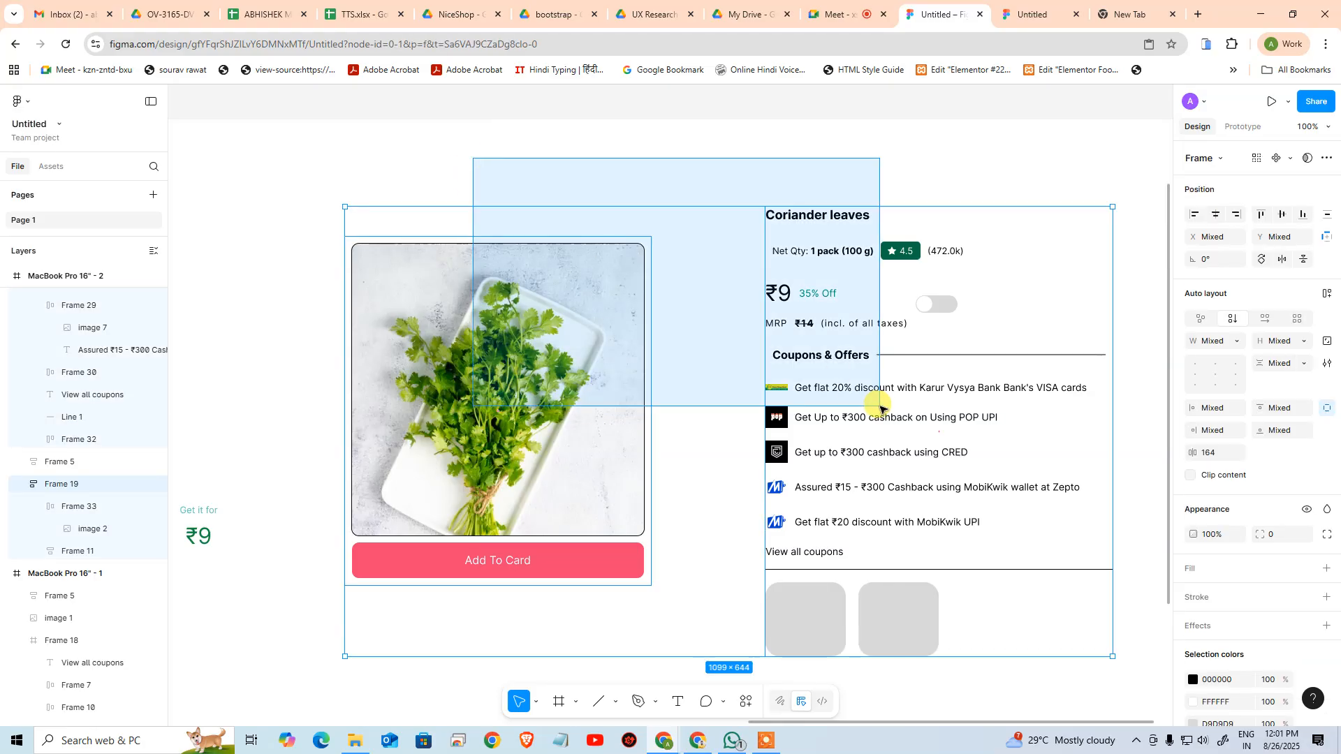
pyautogui.hotkey('shift', 'a')
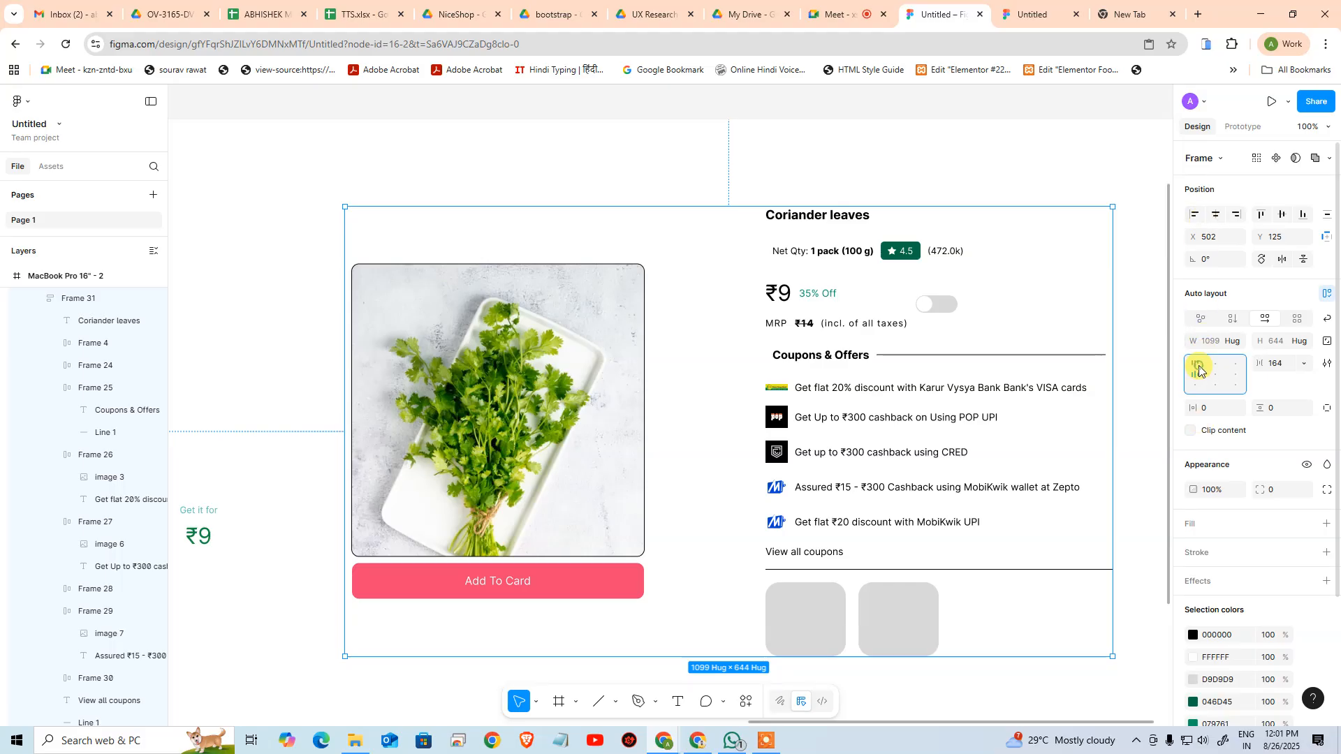
pyautogui.click(1200, 368)
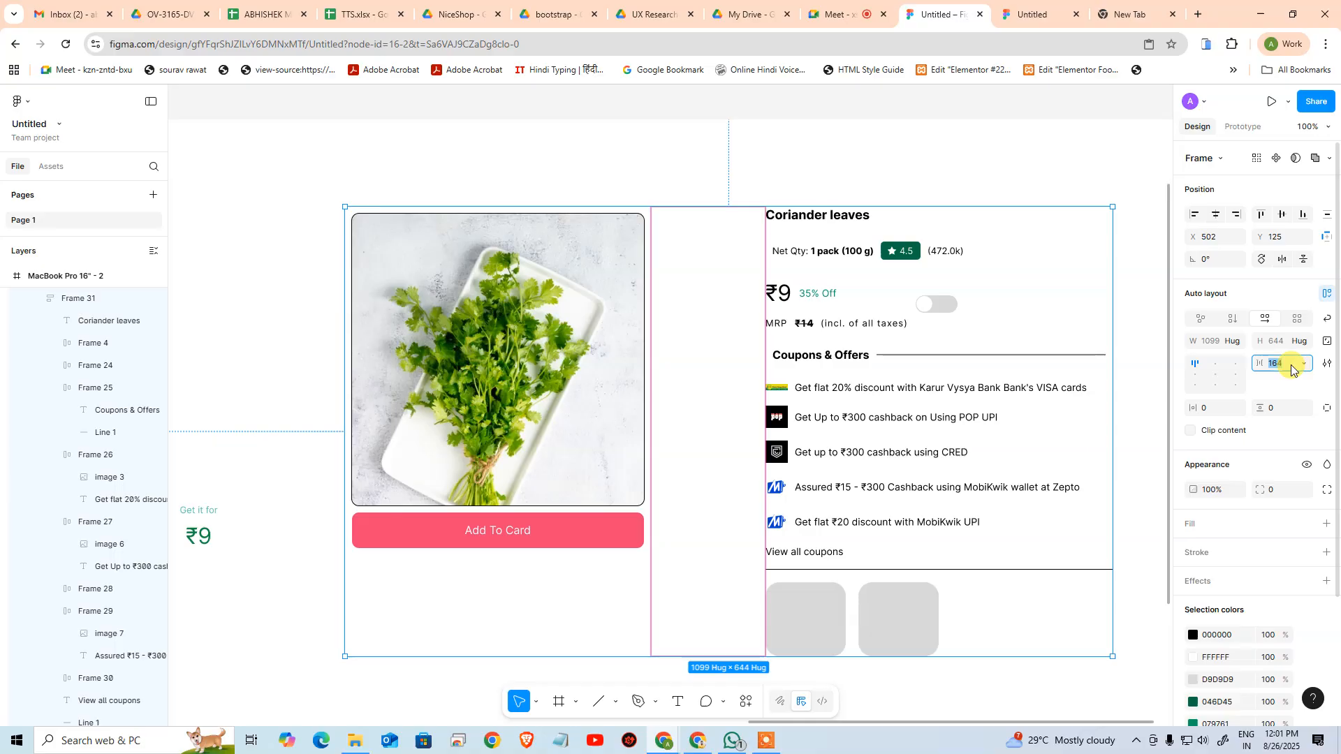
# Check the column spacing on the Zepto page and set the new auto layout's horizontal gap to 20
pyautogui.hotkey('alt', 'Tab')
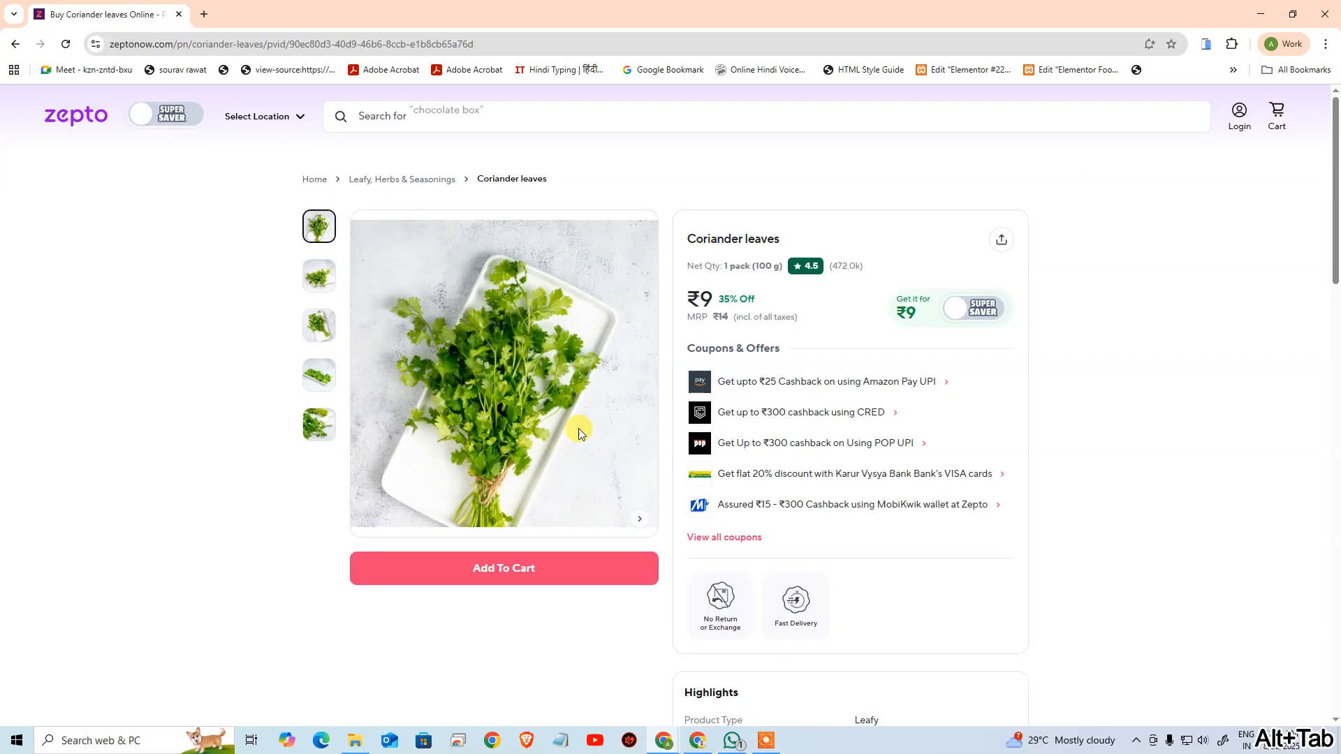
pyautogui.hotkey('alt', 'Tab')
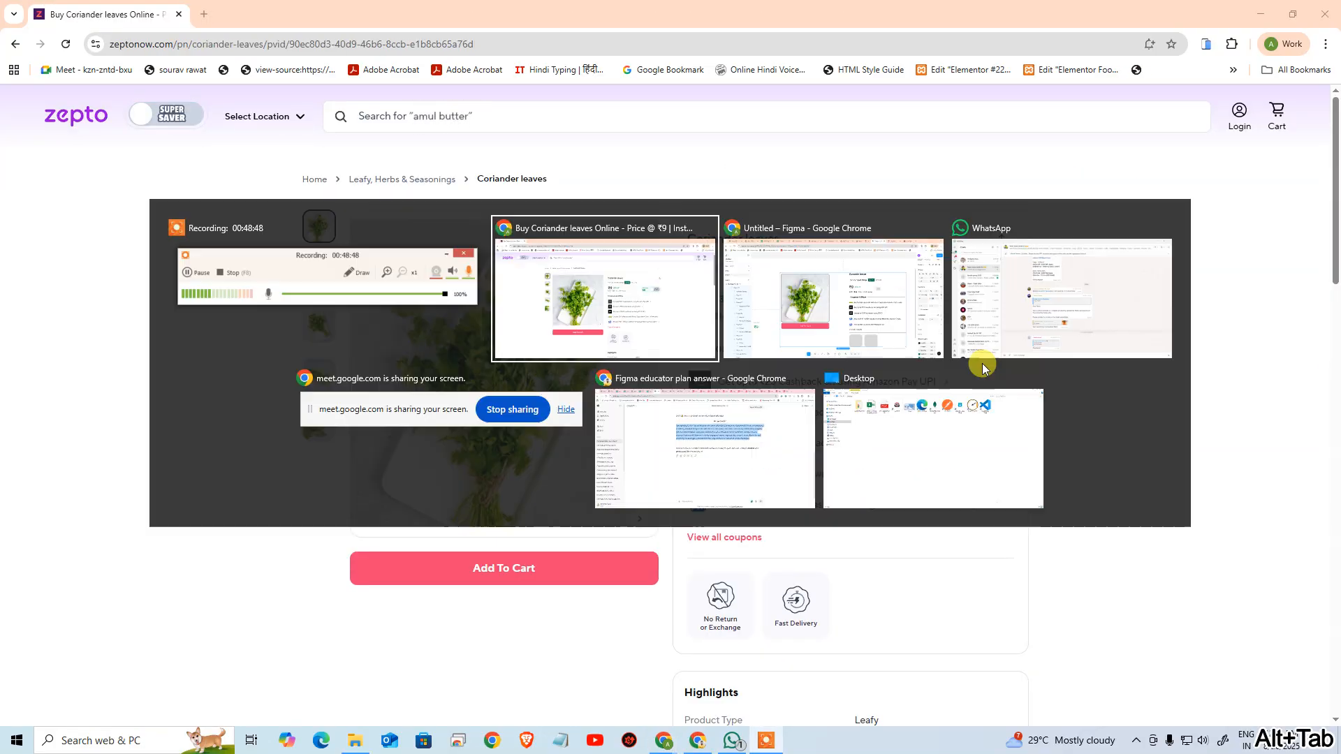
pyautogui.write('20')
pyautogui.press('Return')
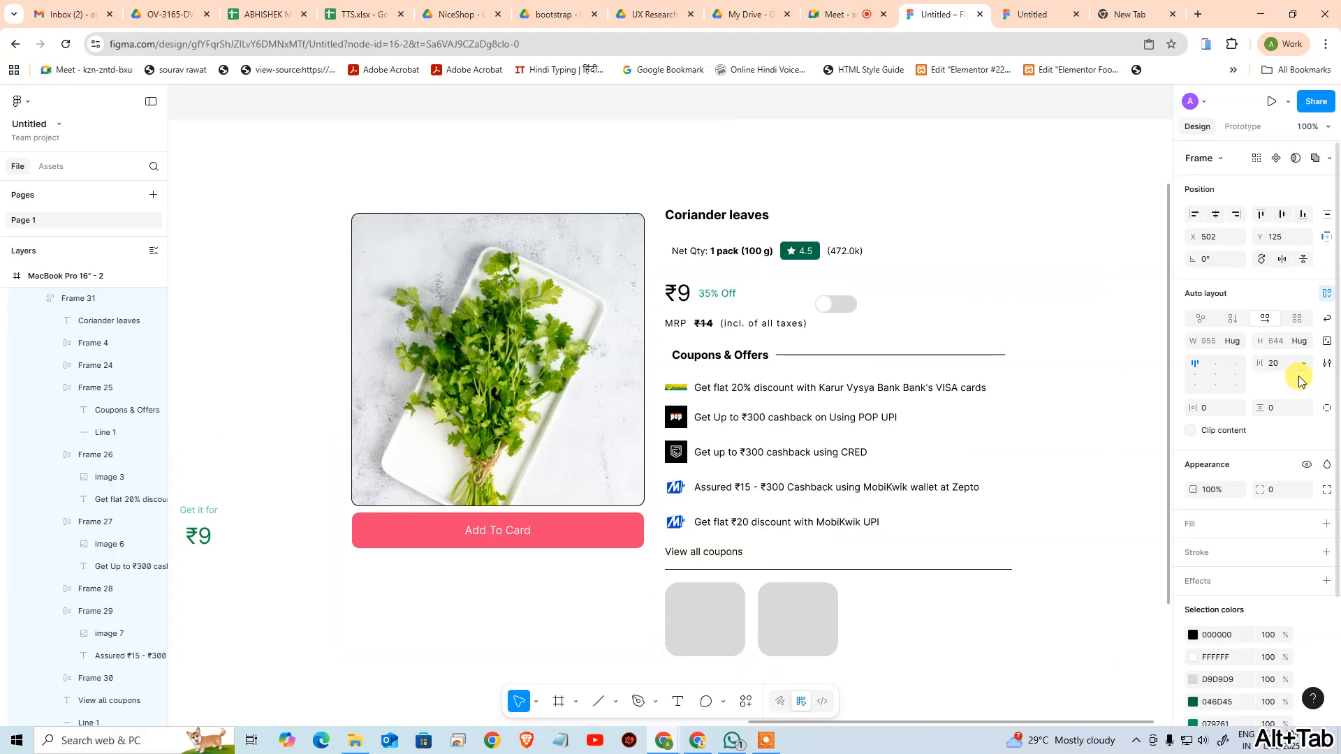
pyautogui.click(1042, 371)
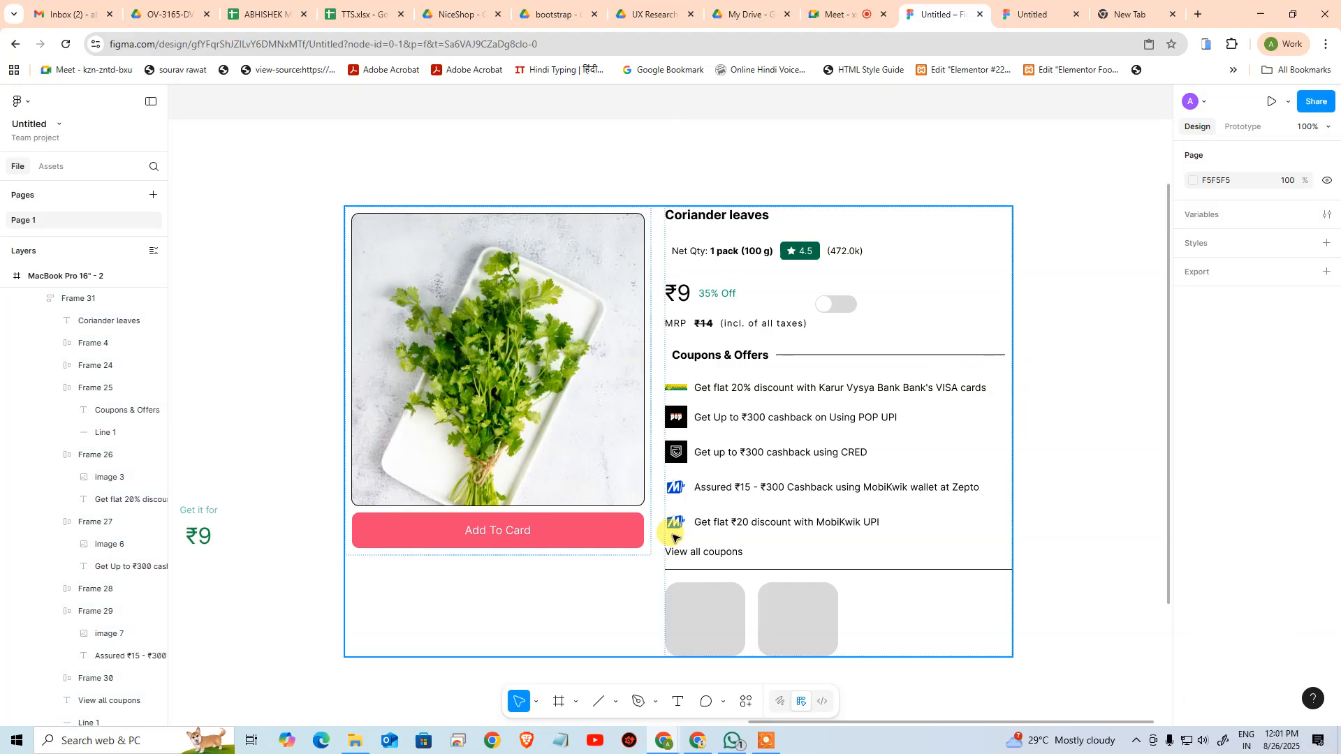
# Give the coriander details column a black outside stroke of weight 1 and a corner radius of 10
pyautogui.hotkey('alt', 'Tab')
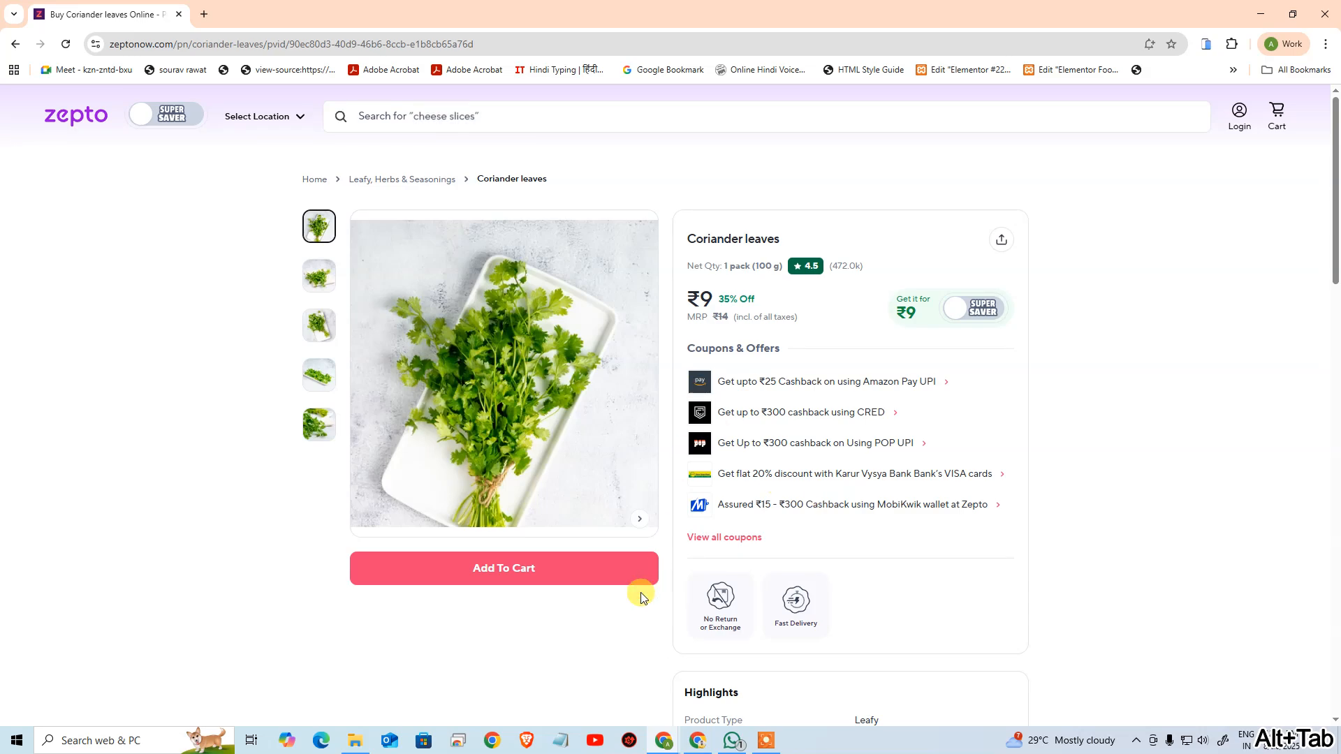
pyautogui.hotkey('alt', 'Tab')
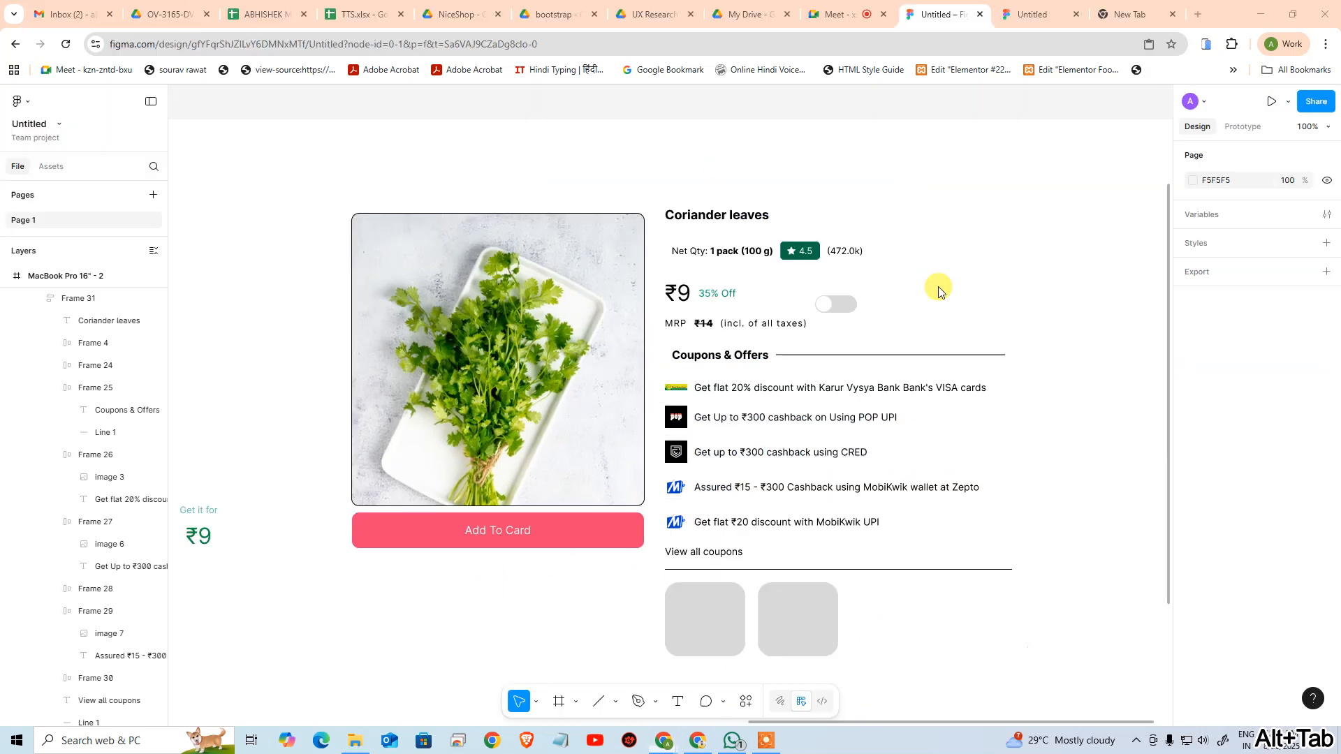
pyautogui.click(1072, 408)
pyautogui.click(805, 479)
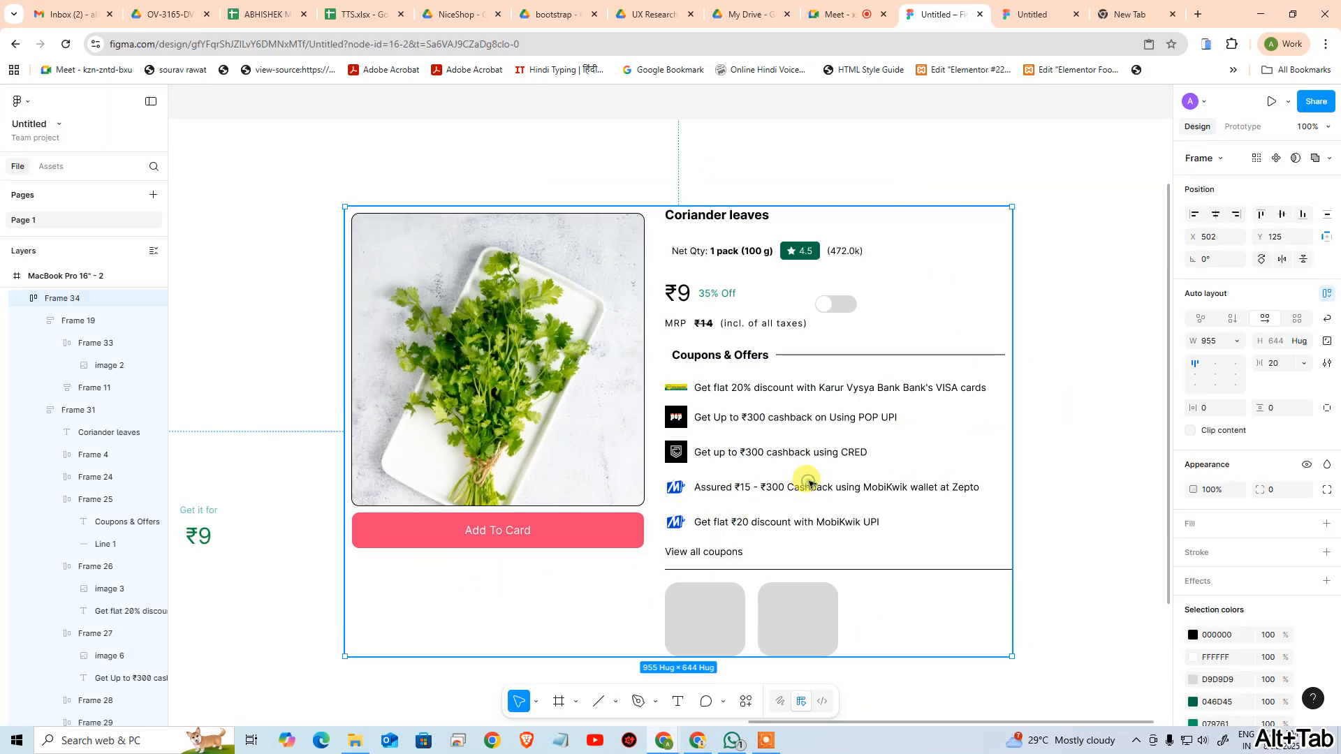
pyautogui.click(80, 415)
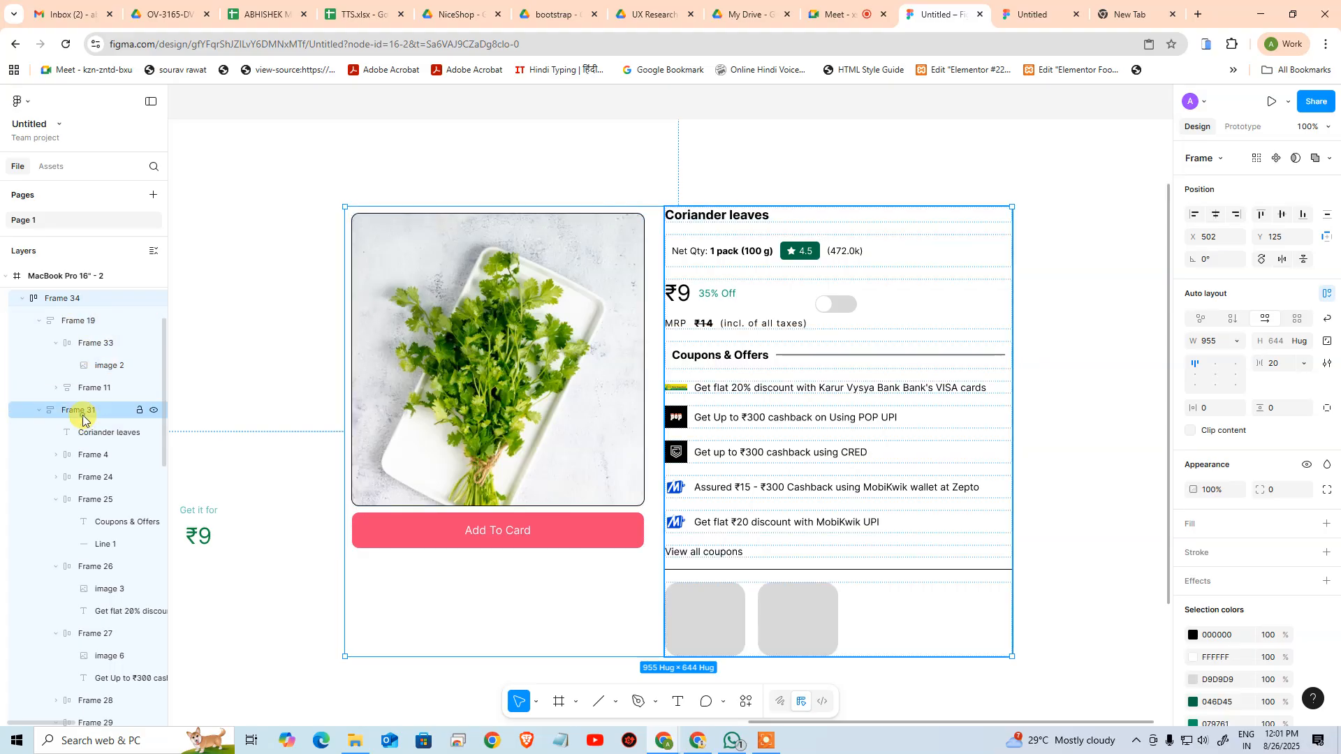
pyautogui.click(1326, 553)
pyautogui.click(1217, 612)
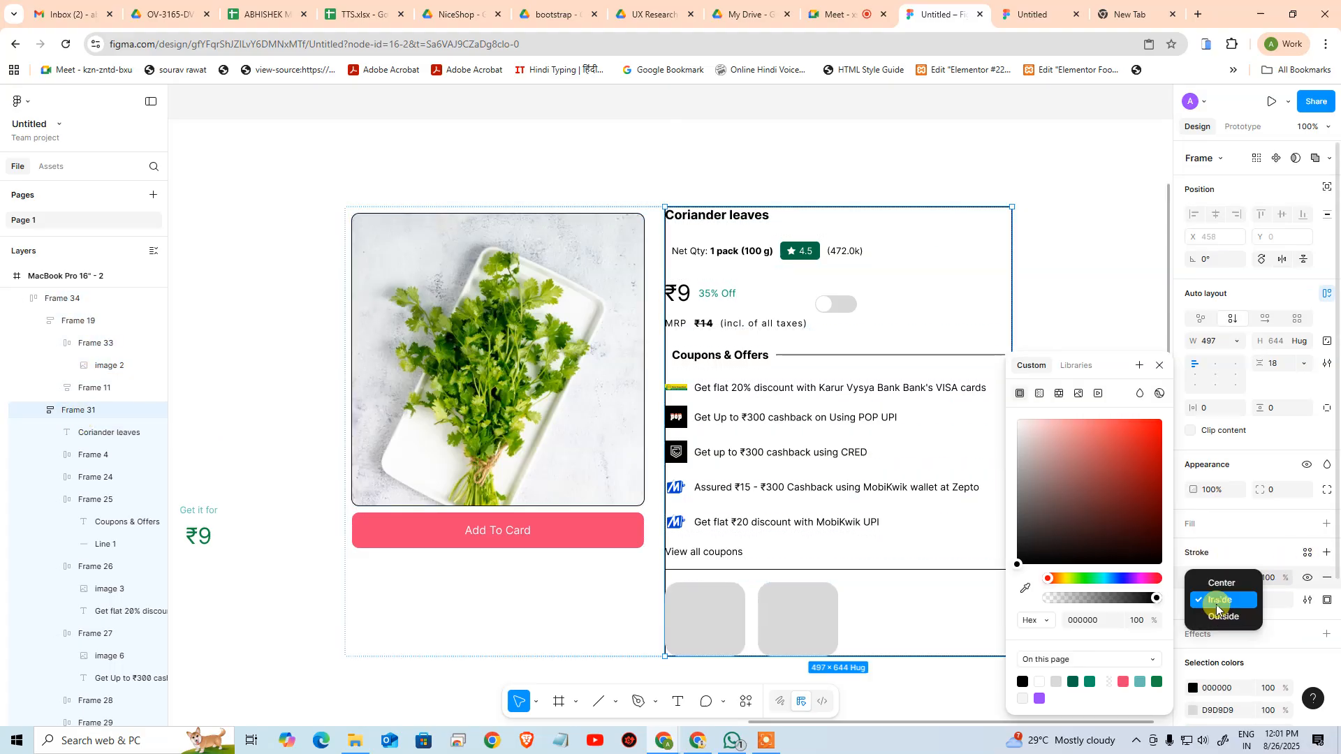
pyautogui.click(1215, 617)
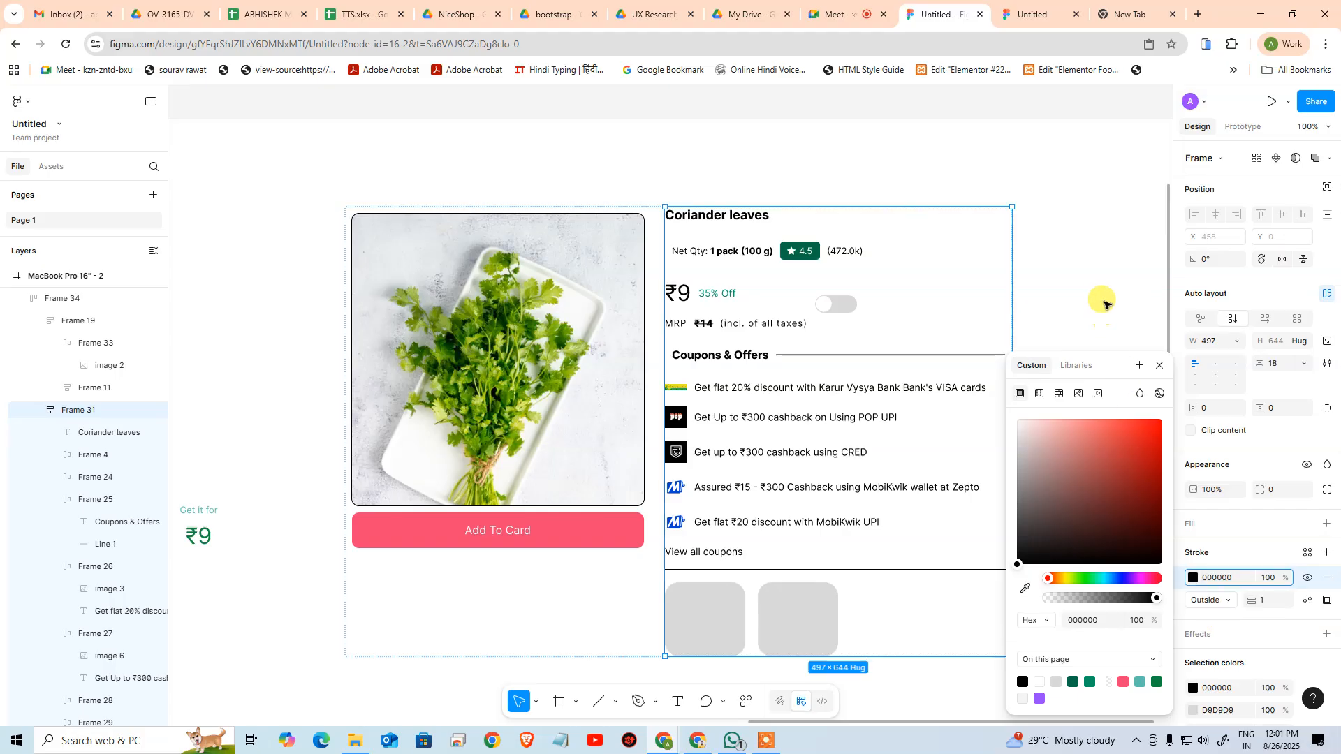
pyautogui.click(1289, 488)
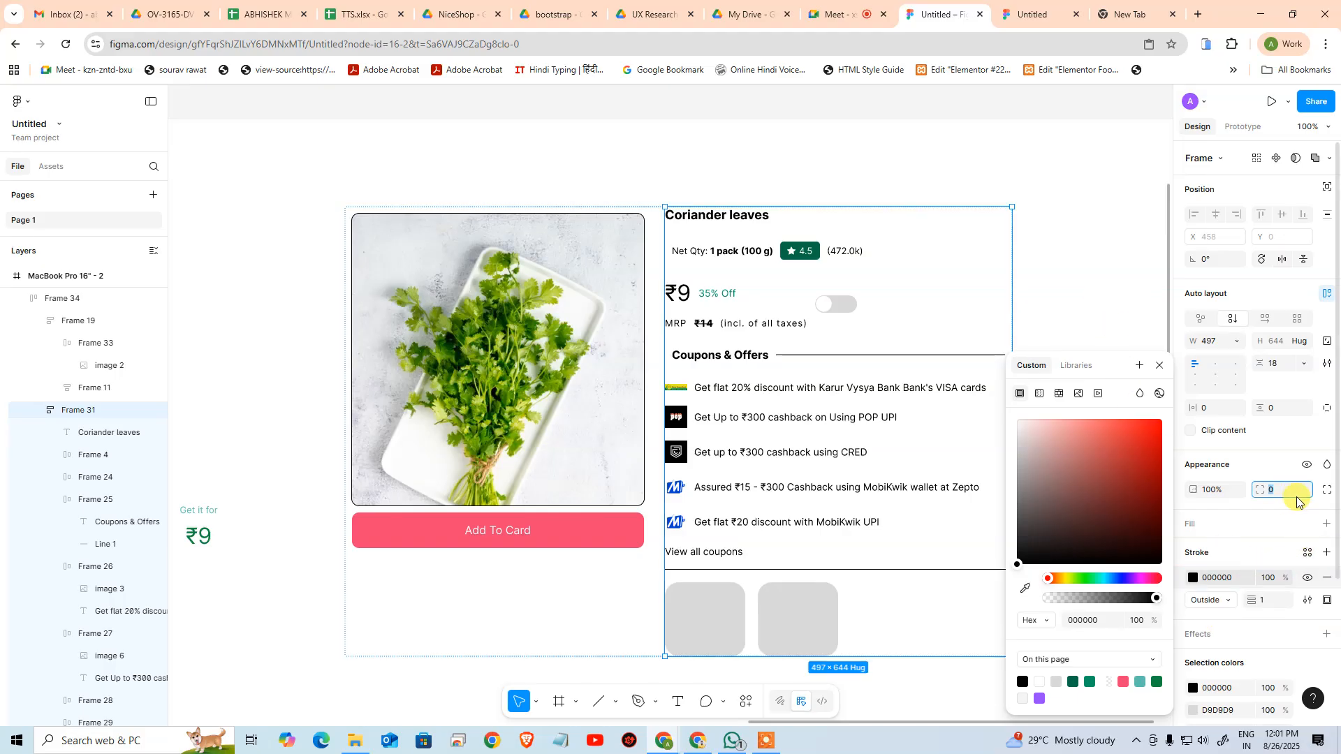
pyautogui.click(1097, 199)
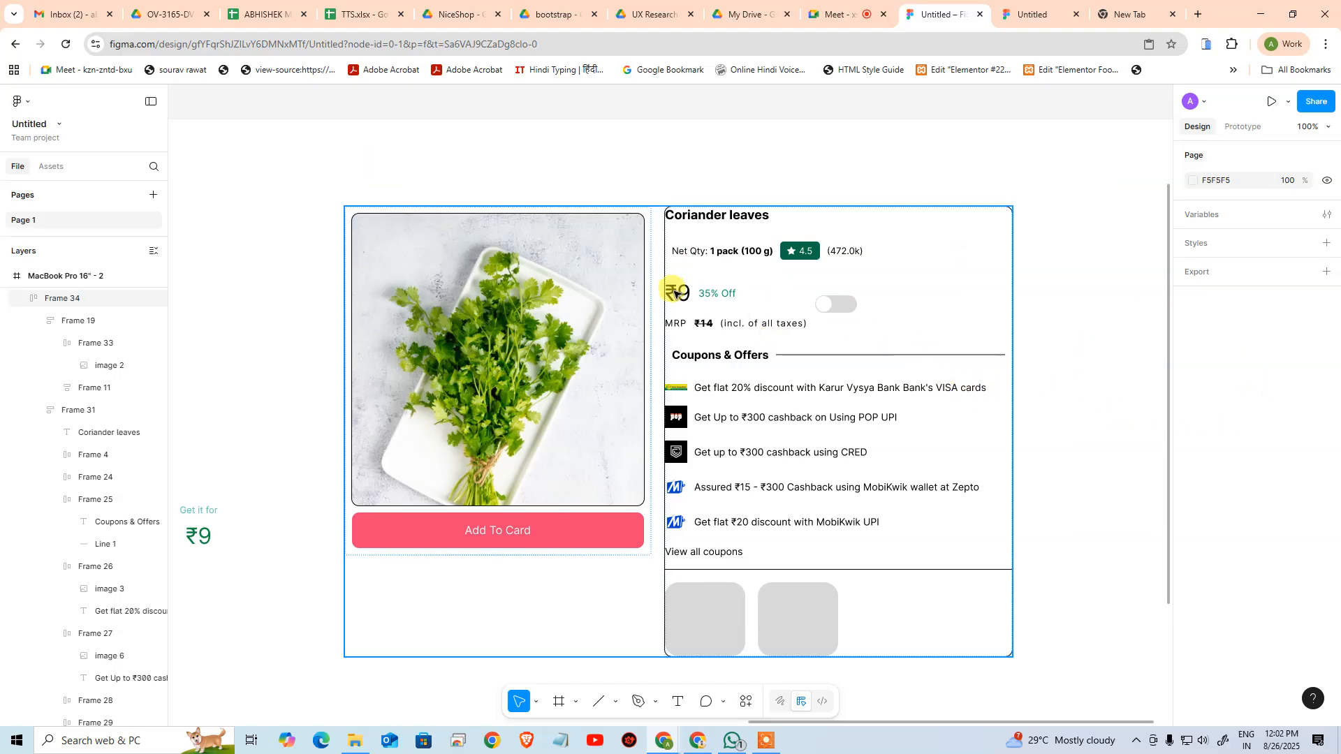
# Set the details column's horizontal and vertical padding to 10
pyautogui.click(816, 378)
pyautogui.click(136, 414)
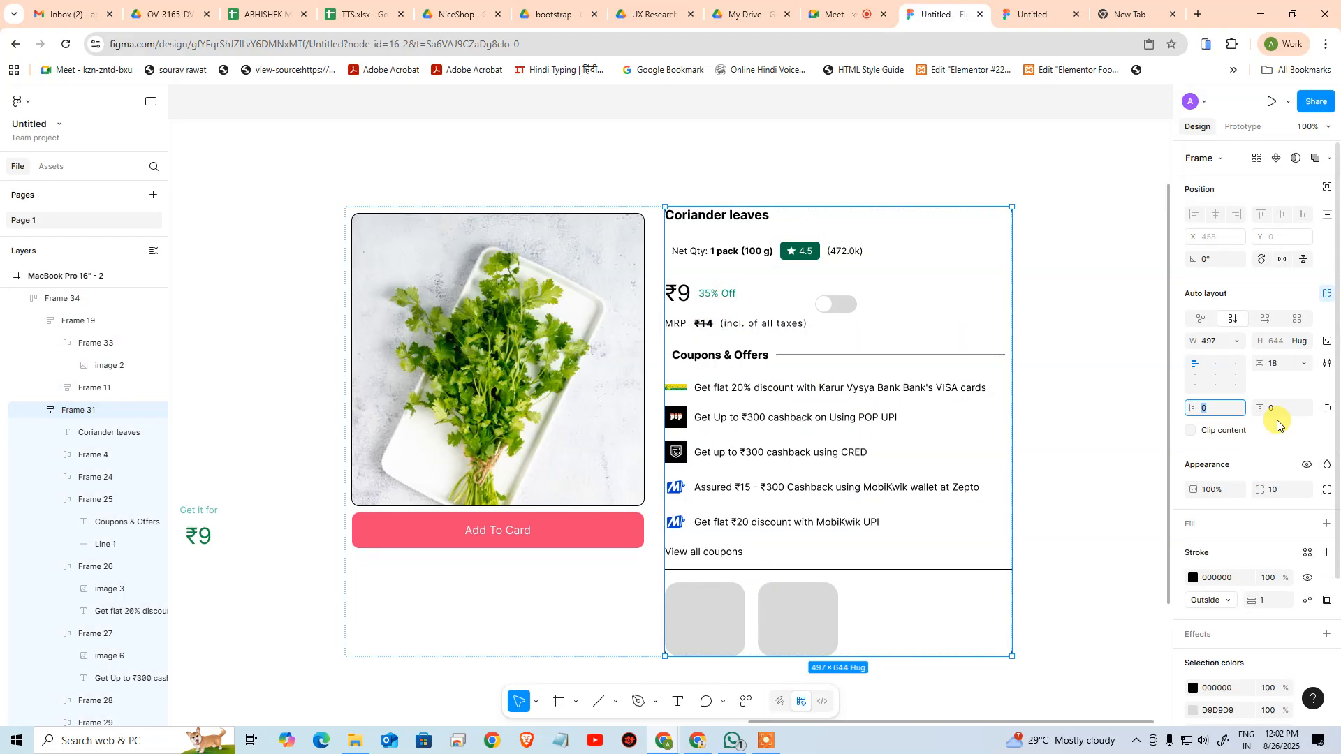
pyautogui.press('Tab')
pyautogui.write('10')
pyautogui.press('Return')
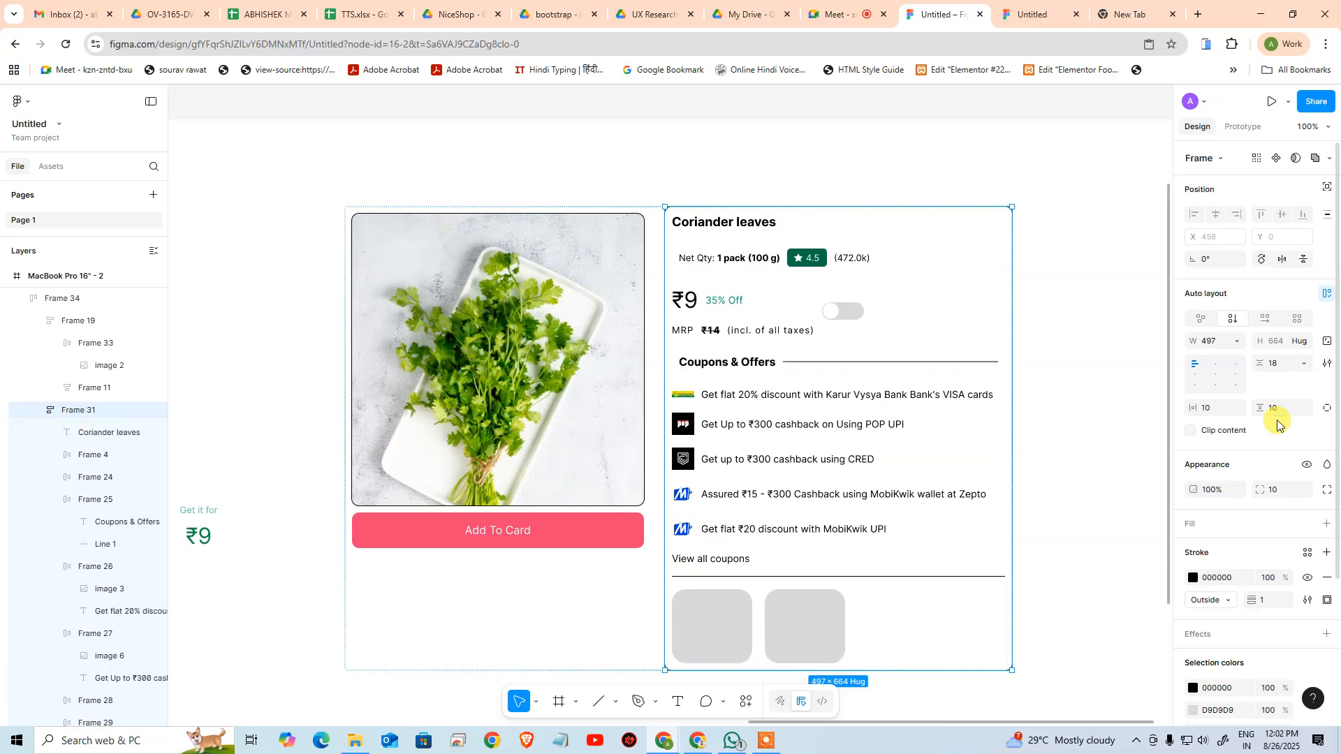
pyautogui.click(287, 271)
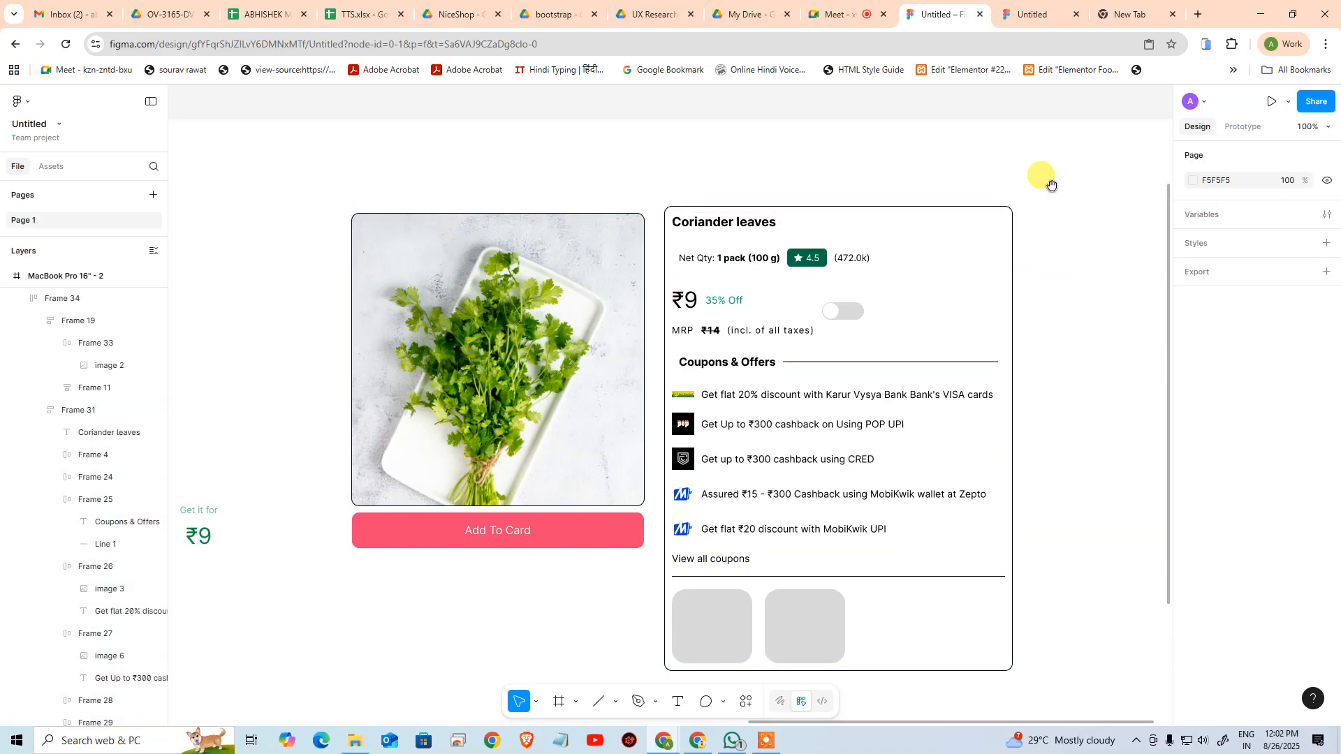
# Try narrowing the outer frame around both columns to a width of about 727, and undo the resize
pyautogui.moveTo(1044, 176); pyautogui.dragTo(1011, 143)
pyautogui.click(587, 301)
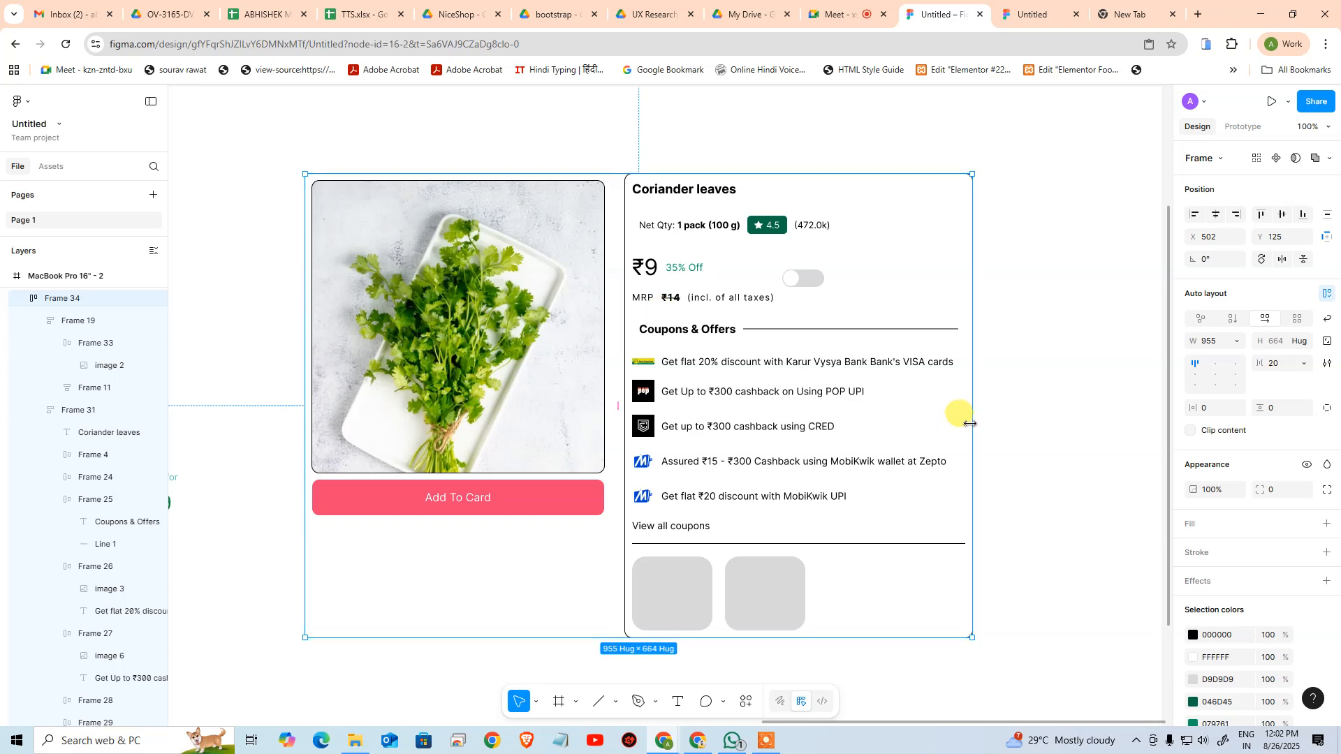
pyautogui.moveTo(946, 420); pyautogui.dragTo(813, 406)
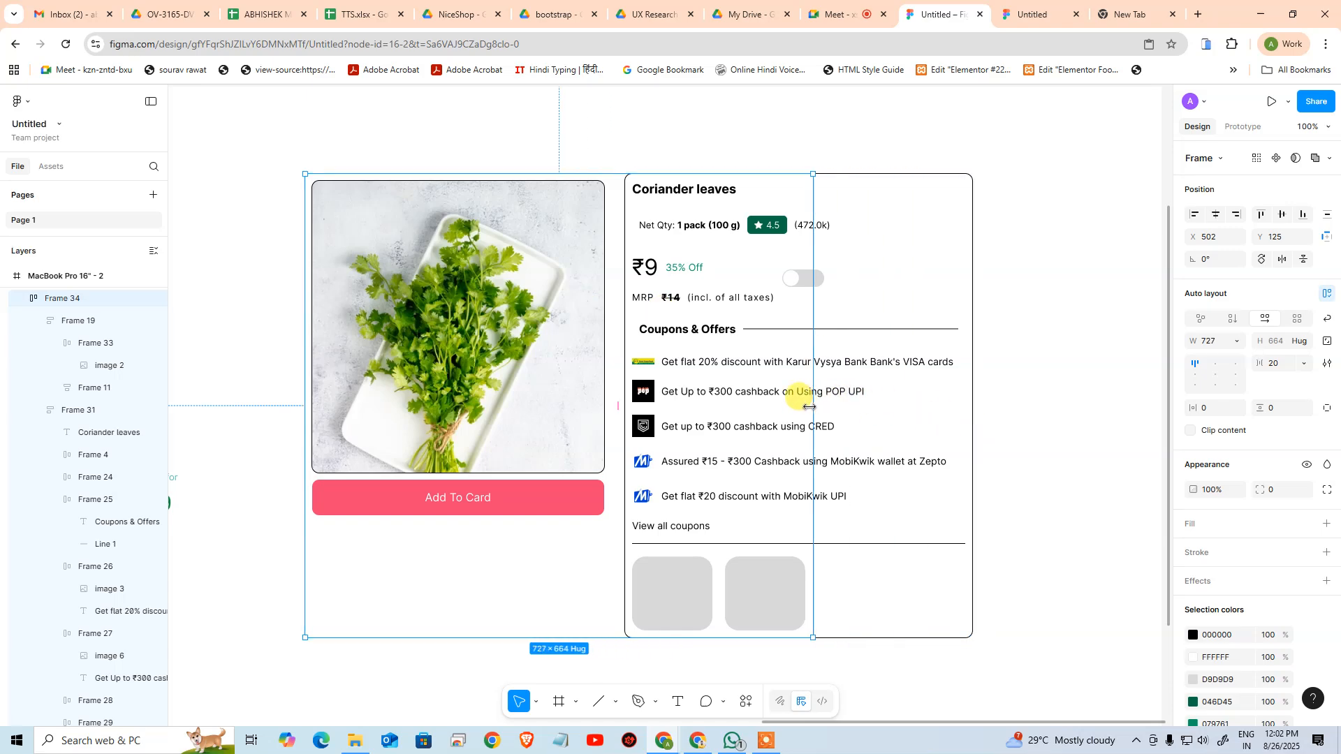
pyautogui.hotkey('ctrl', 'z')
pyautogui.click(1048, 358)
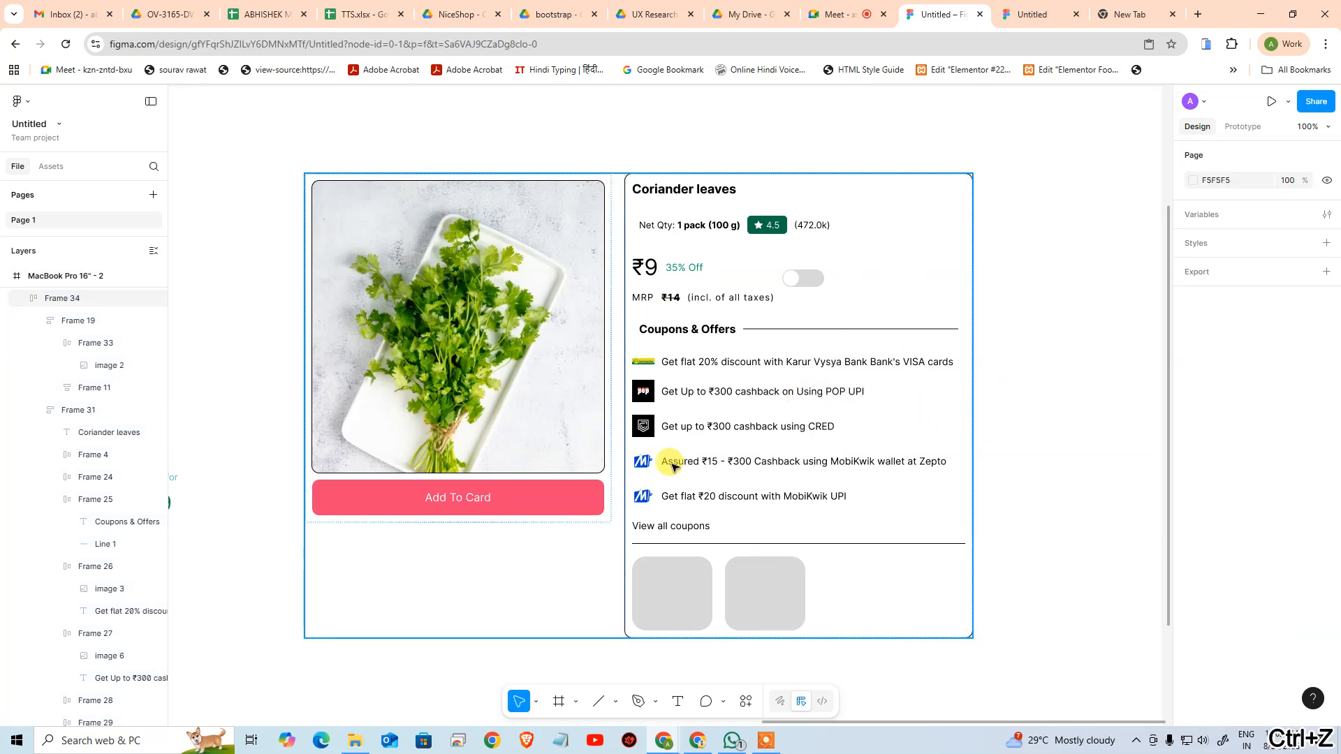
# Set the details column's width to fill its container
pyautogui.click(85, 410)
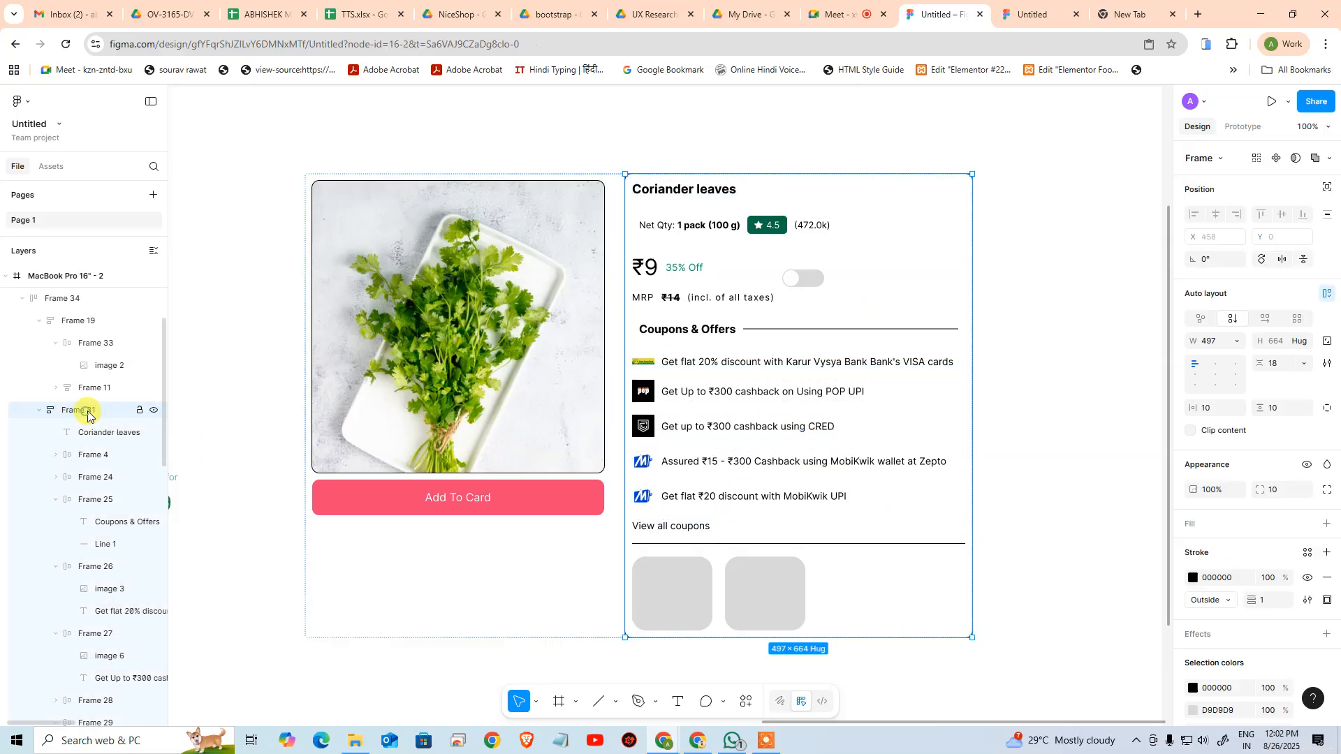
pyautogui.click(1235, 345)
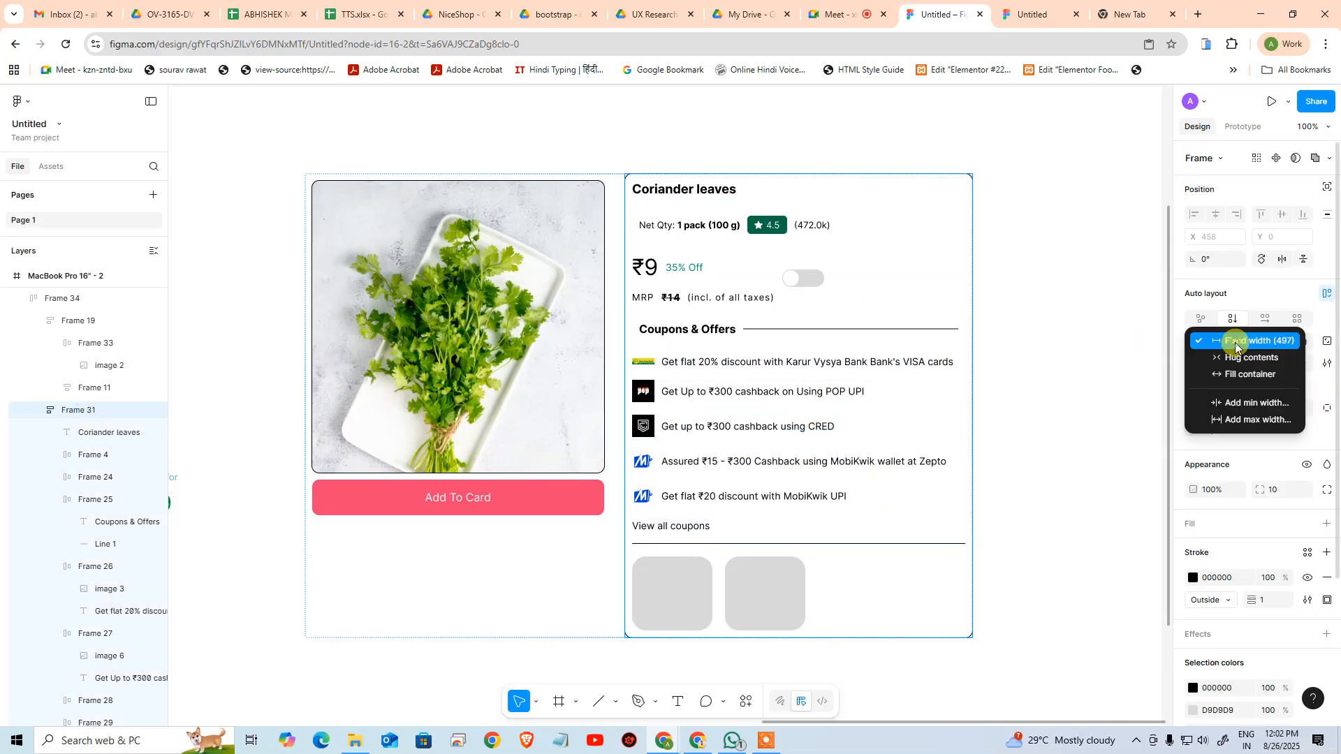
pyautogui.click(1236, 342)
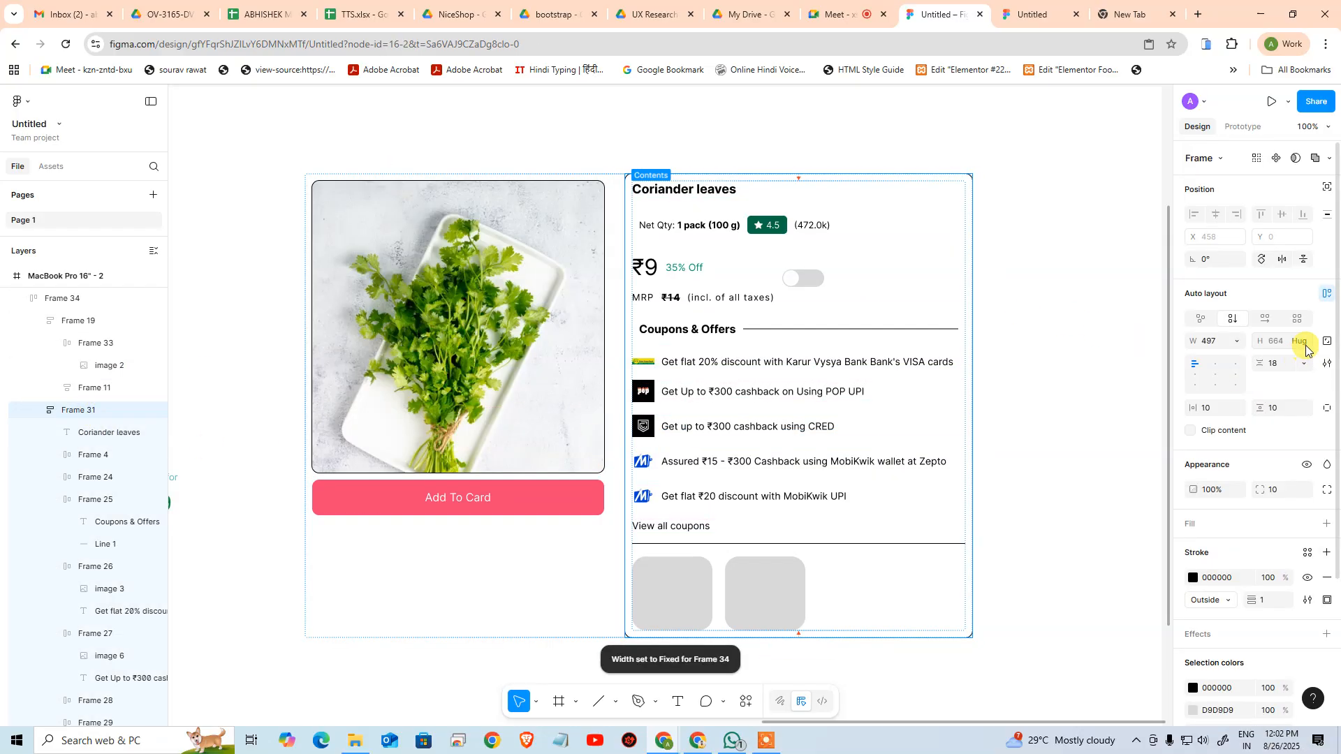
# Test the filling details column by narrowing the outer frame from its edge, and undo the resize
pyautogui.click(1010, 340)
pyautogui.click(966, 377)
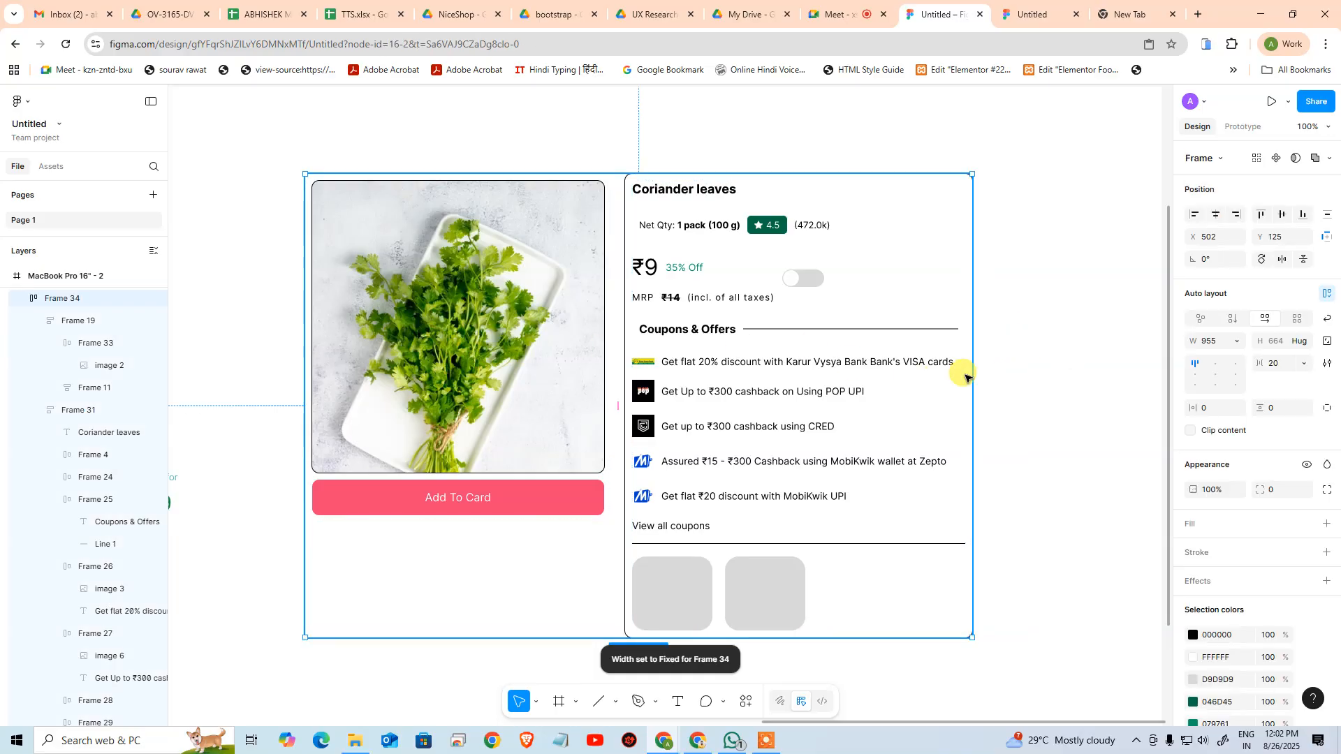
pyautogui.moveTo(966, 377); pyautogui.dragTo(901, 346)
pyautogui.hotkey('ctrl', 'z')
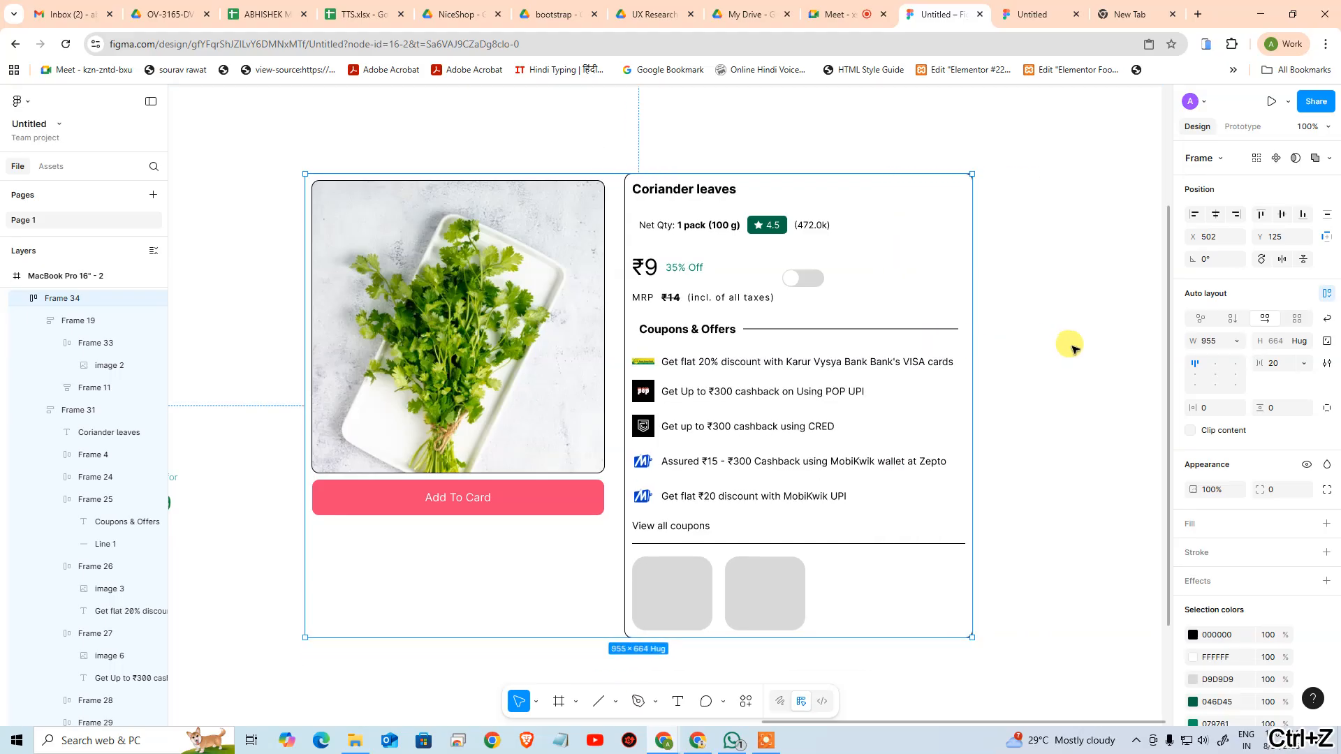
pyautogui.click(1075, 347)
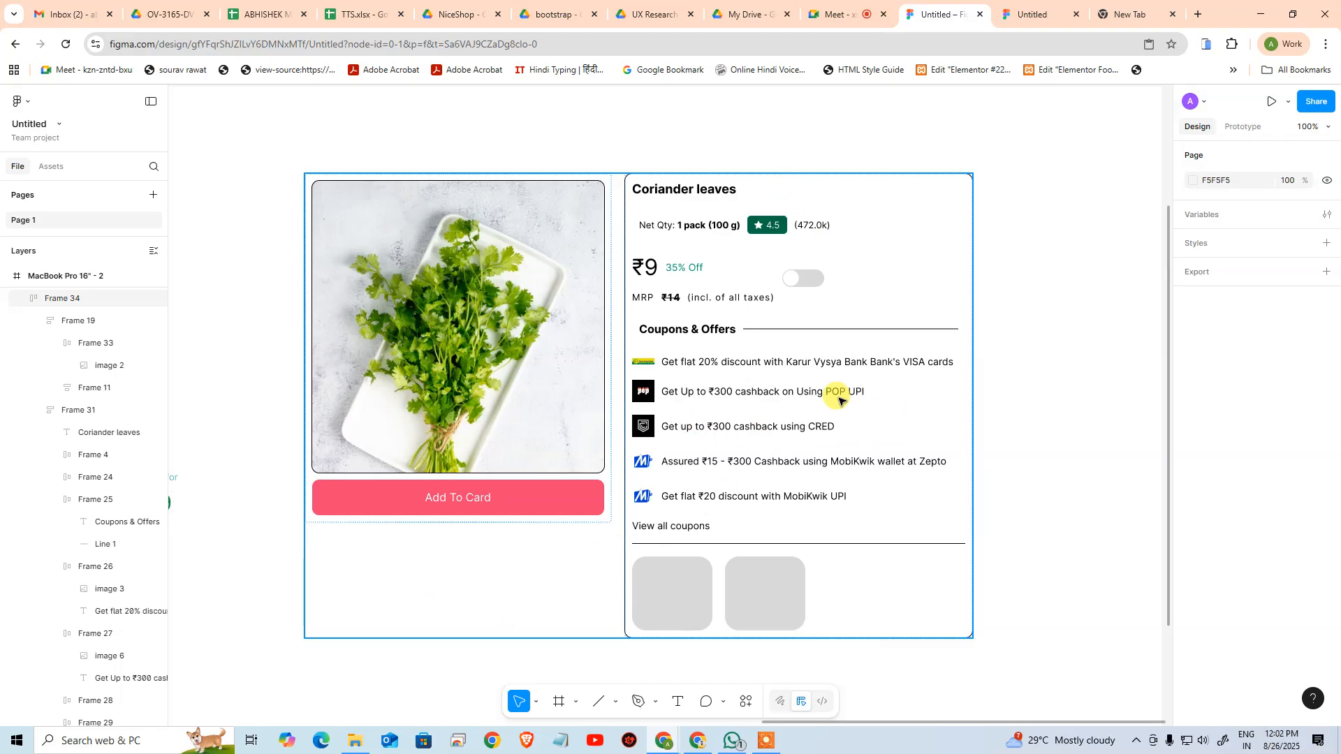
# Add a minimum width of 400 to the details column
pyautogui.click(53, 411)
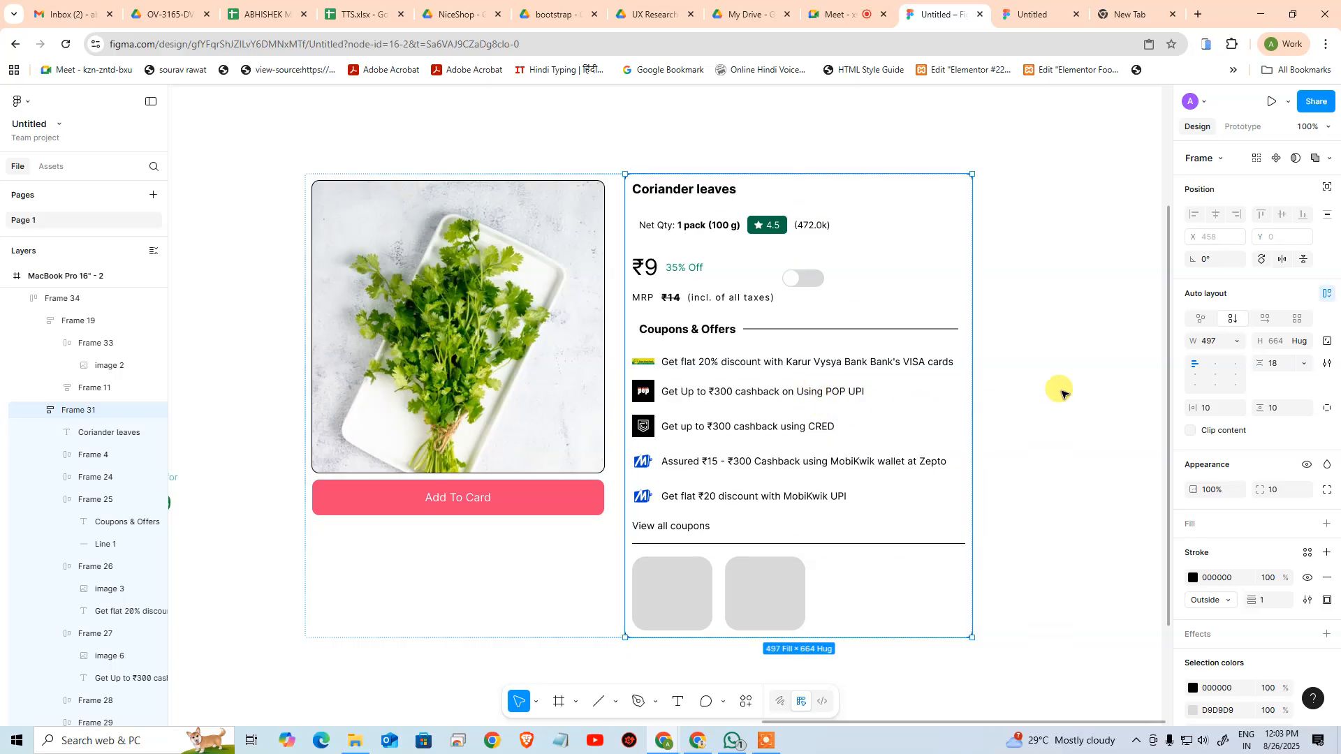
pyautogui.click(1233, 342)
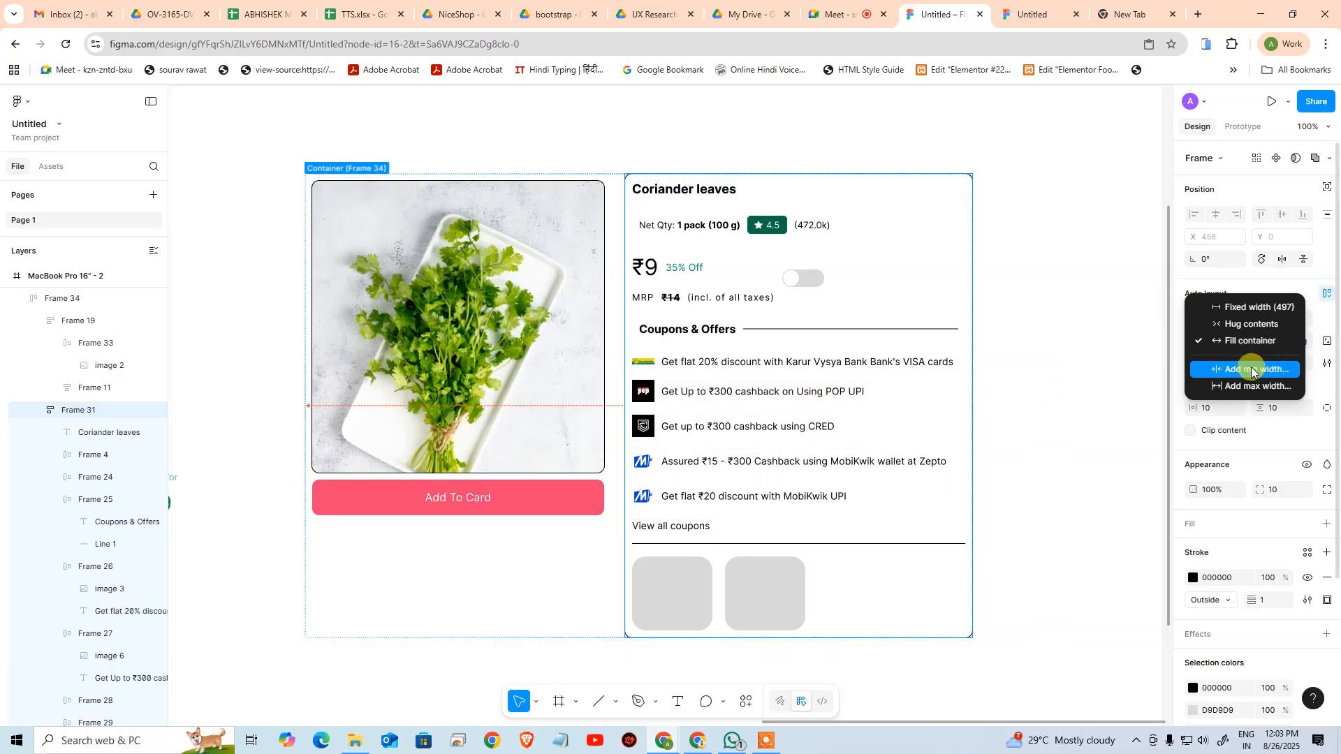
pyautogui.click(1286, 375)
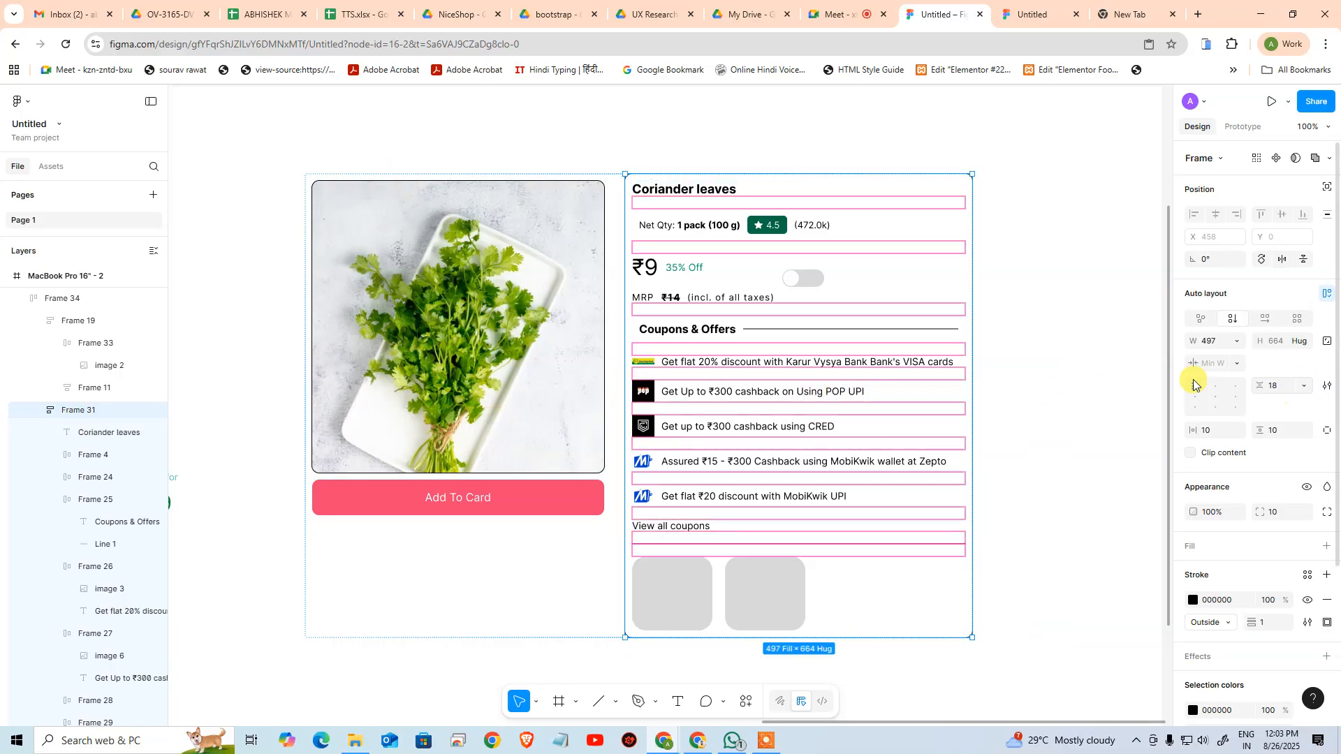
pyautogui.write('300')
pyautogui.press('Return')
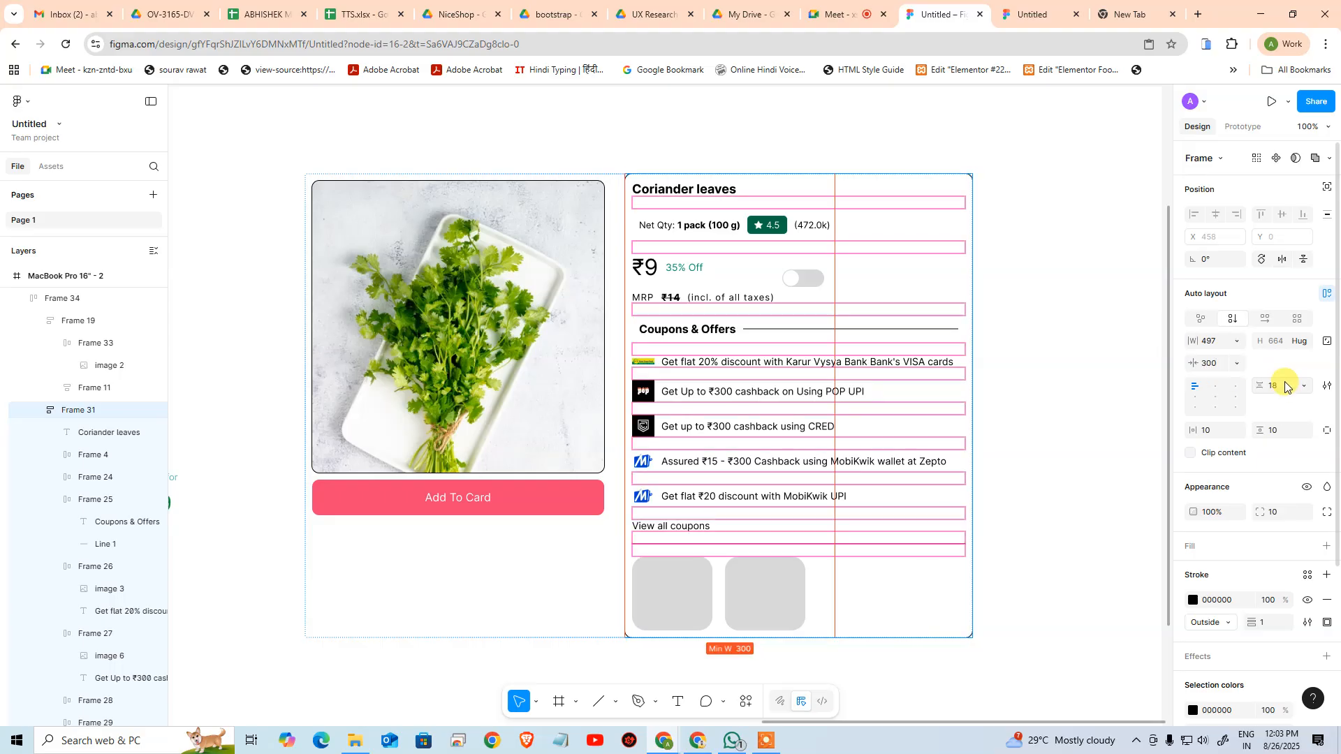
pyautogui.click(1209, 363)
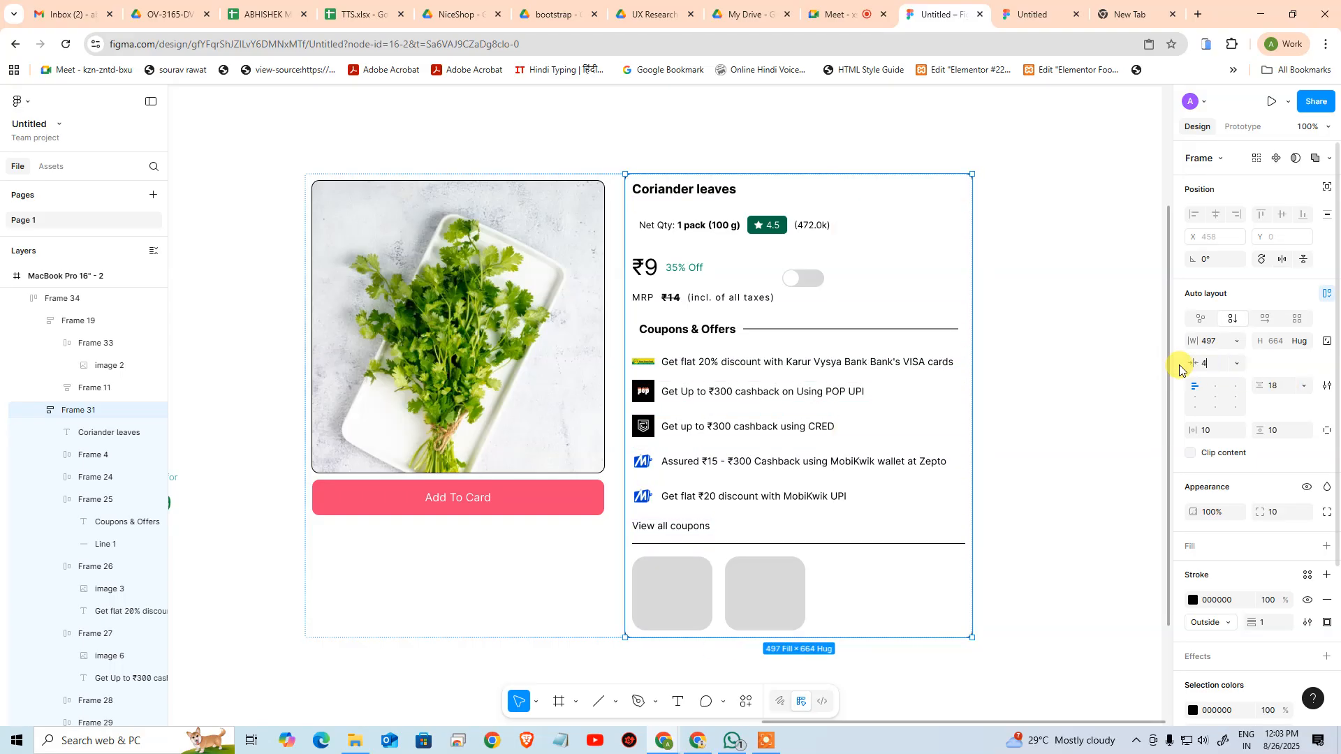
pyautogui.press('Return')
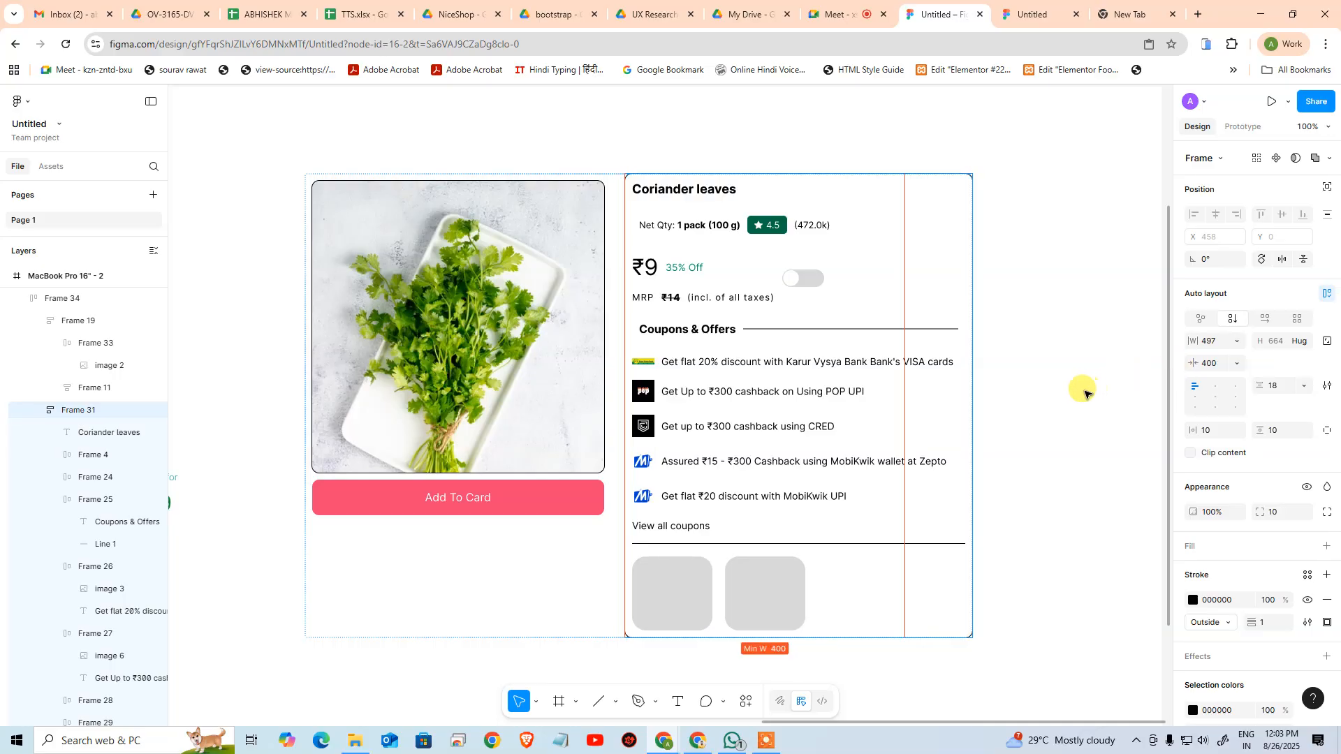
pyautogui.press('Escape')
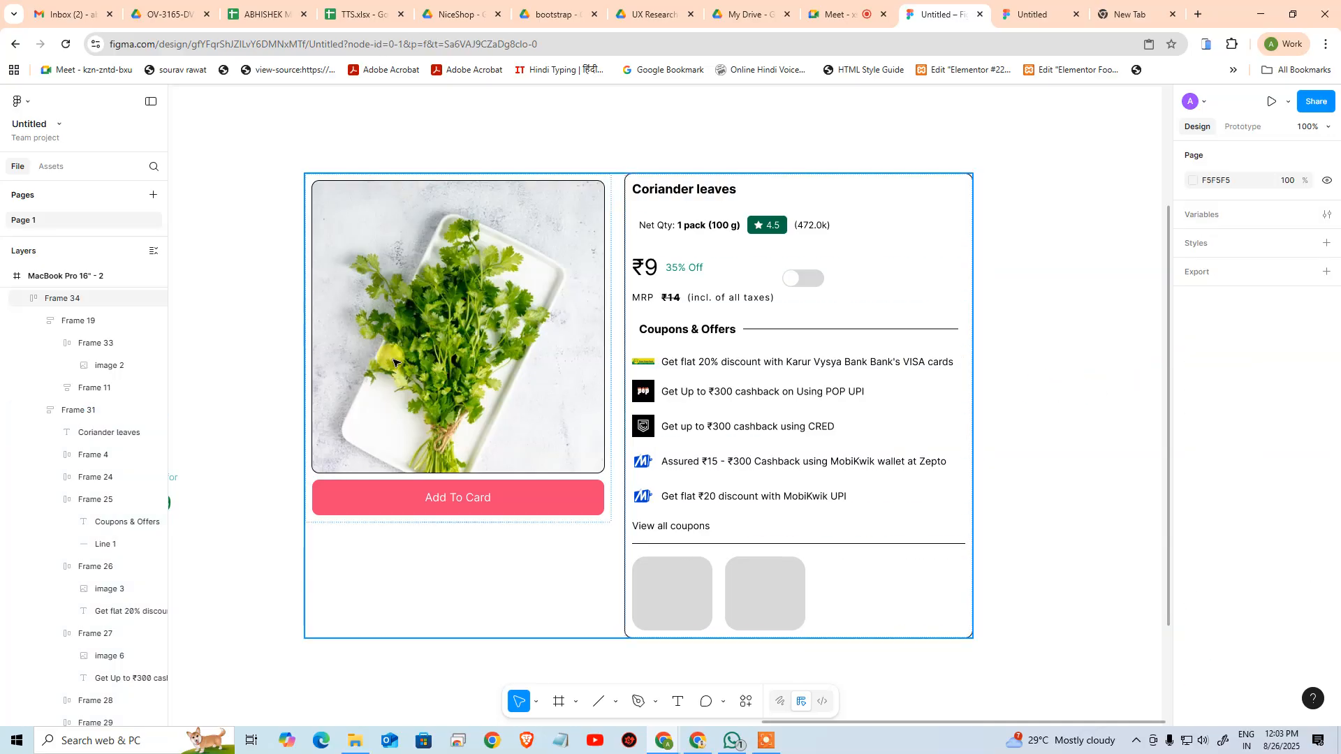
# Turn on wrapping for the outer auto layout, test it by narrowing the frame to about 767, and undo the resizing
pyautogui.click(1327, 319)
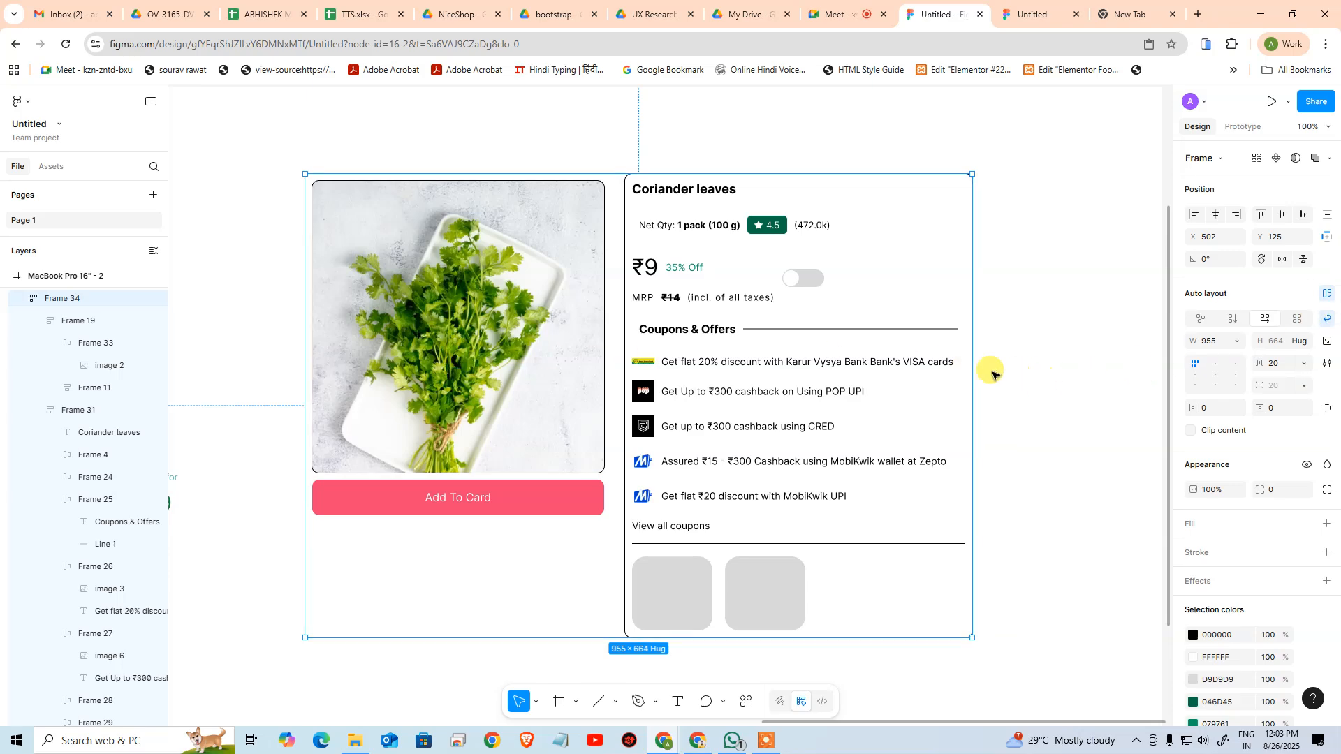
pyautogui.moveTo(967, 368); pyautogui.dragTo(876, 358)
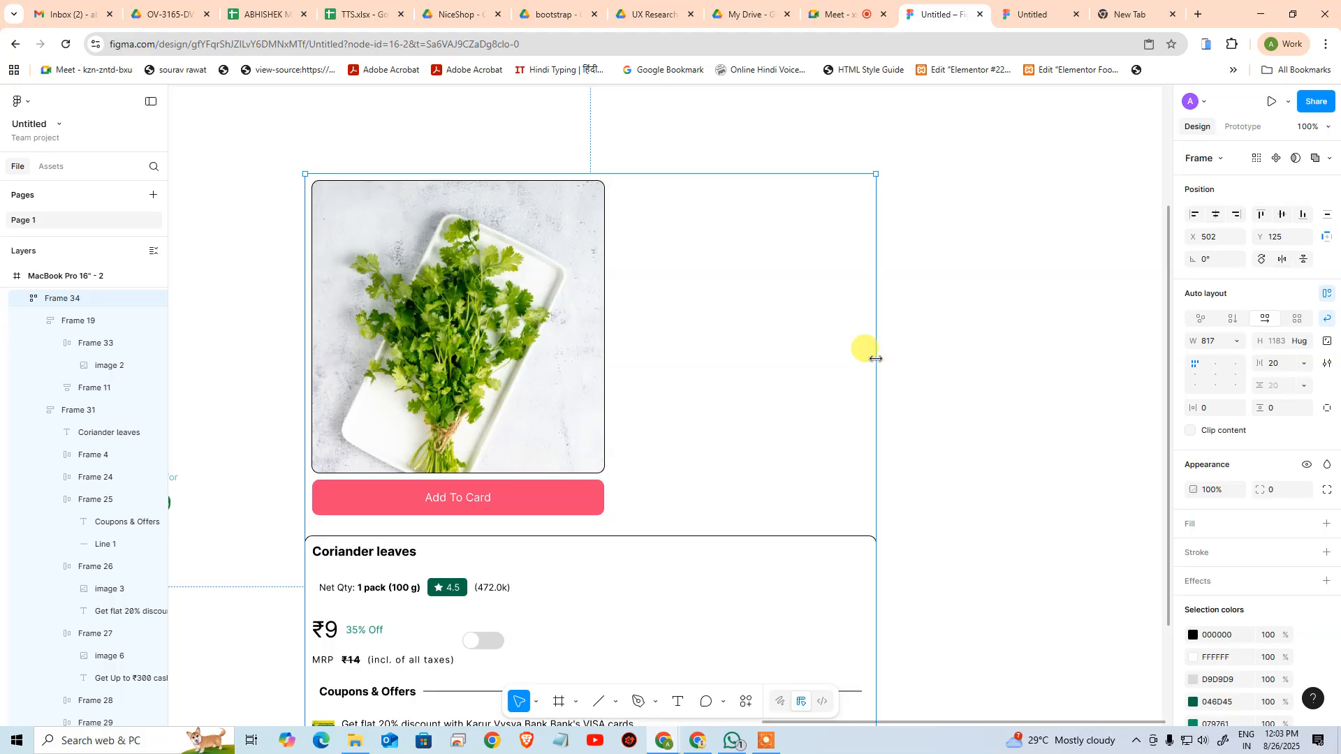
pyautogui.moveTo(876, 358); pyautogui.dragTo(841, 353)
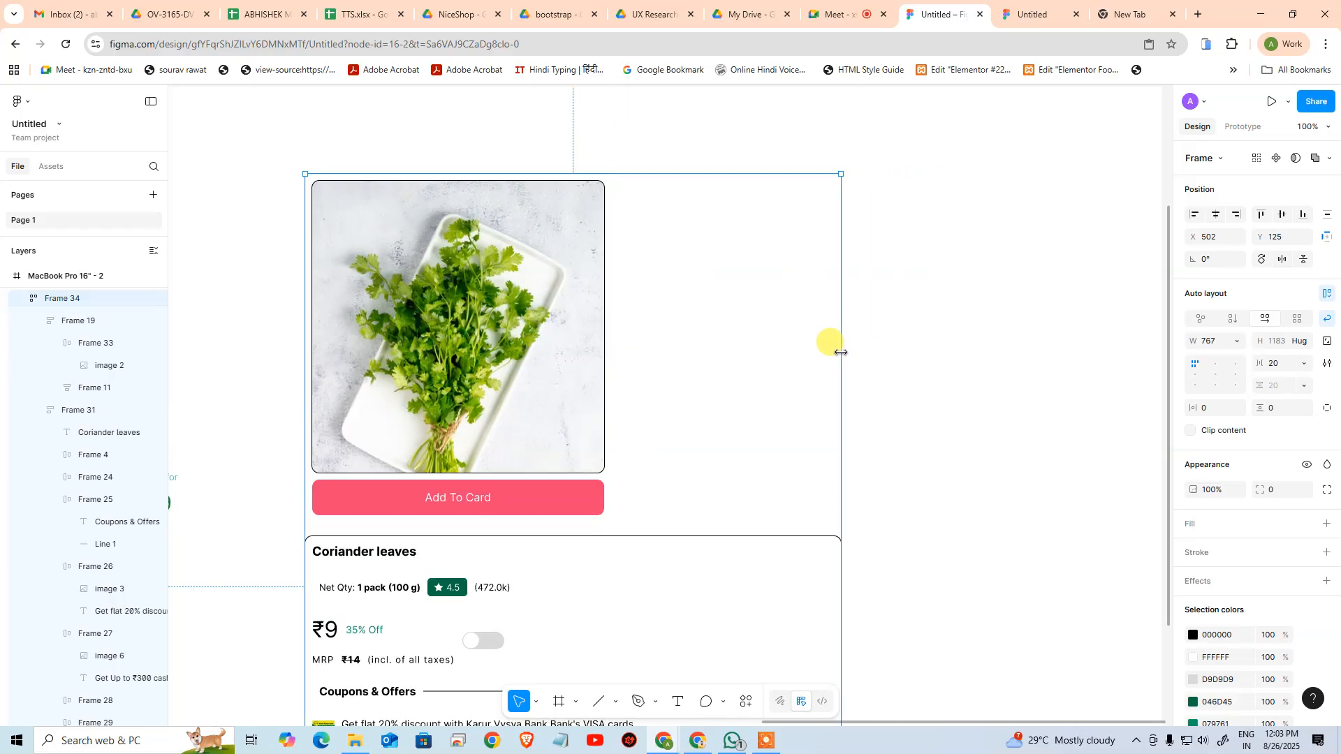
pyautogui.hotkey('ctrl', 'z')
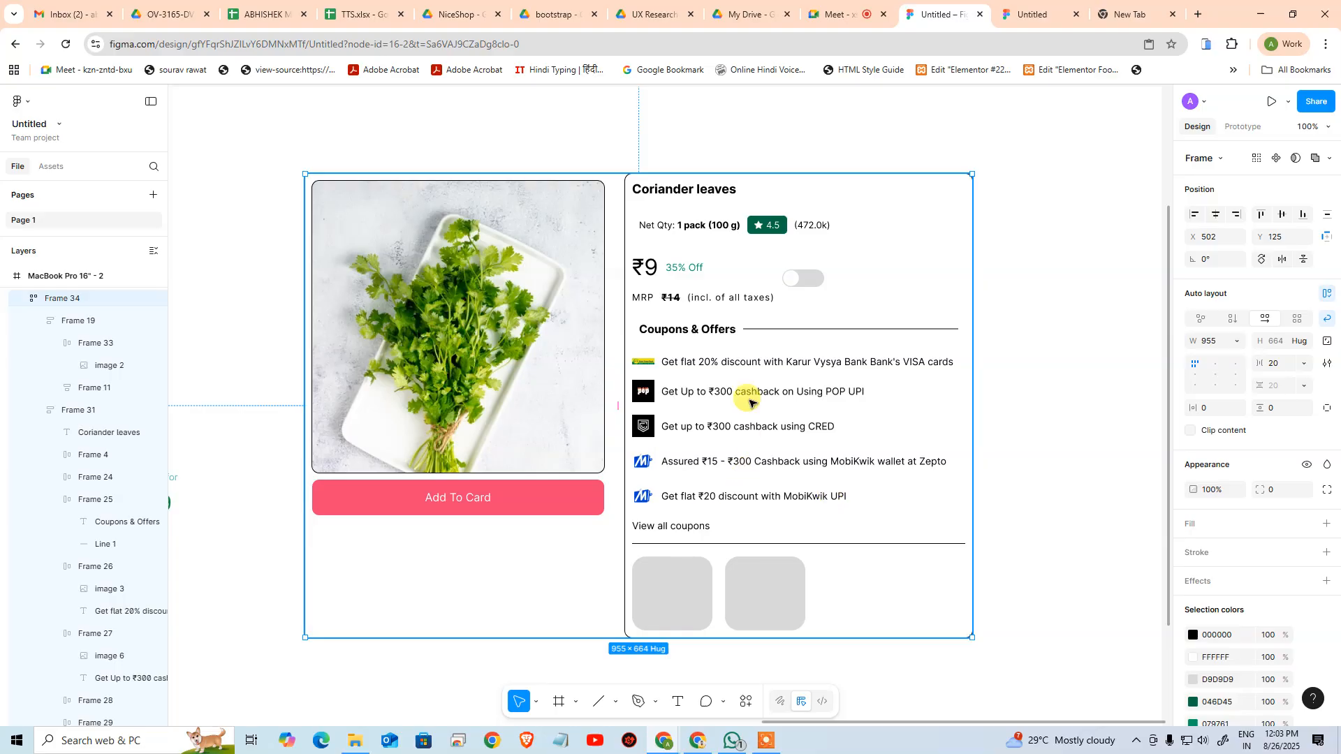
# Switch to the browser window showing the Zepto product page and open the Flipkart home page in a new tab
pyautogui.hotkey('alt', 'Tab')
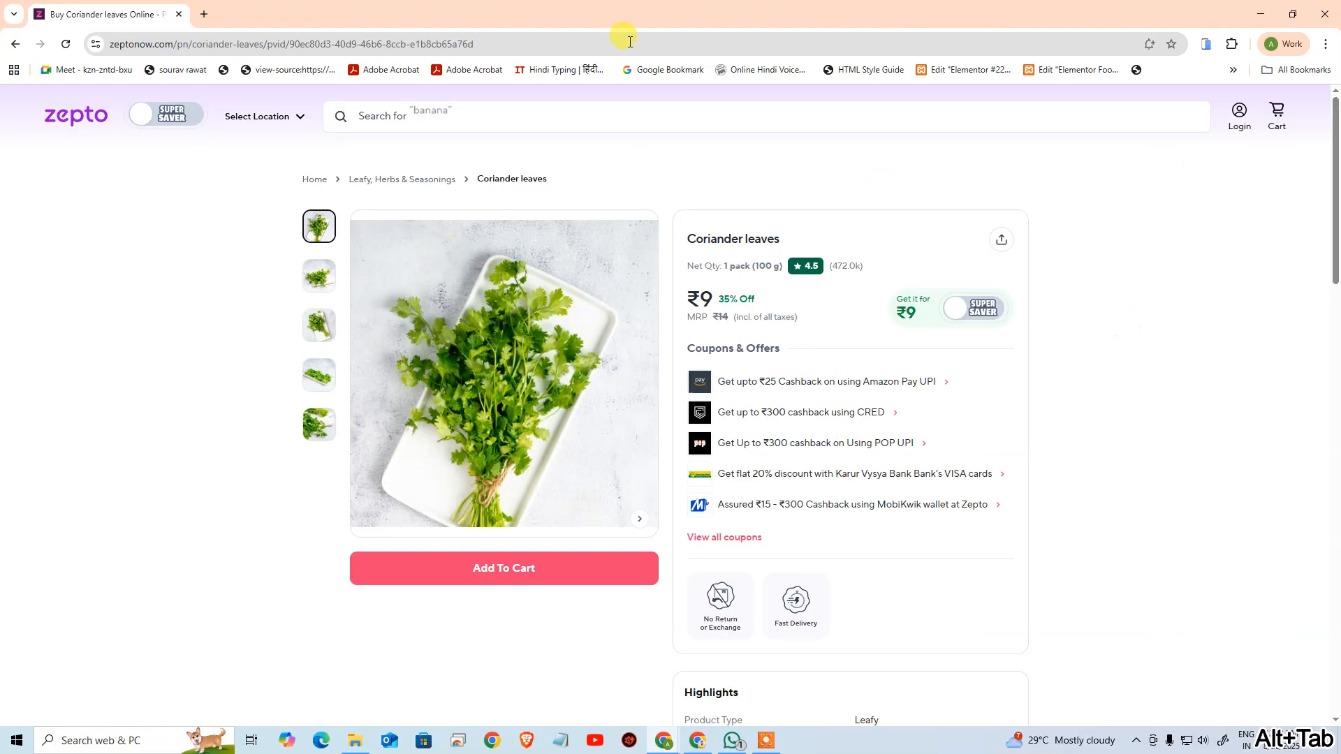
pyautogui.hotkey('alt', 'Tab')
pyautogui.hotkey('alt', 'Tab')
pyautogui.click(204, 14)
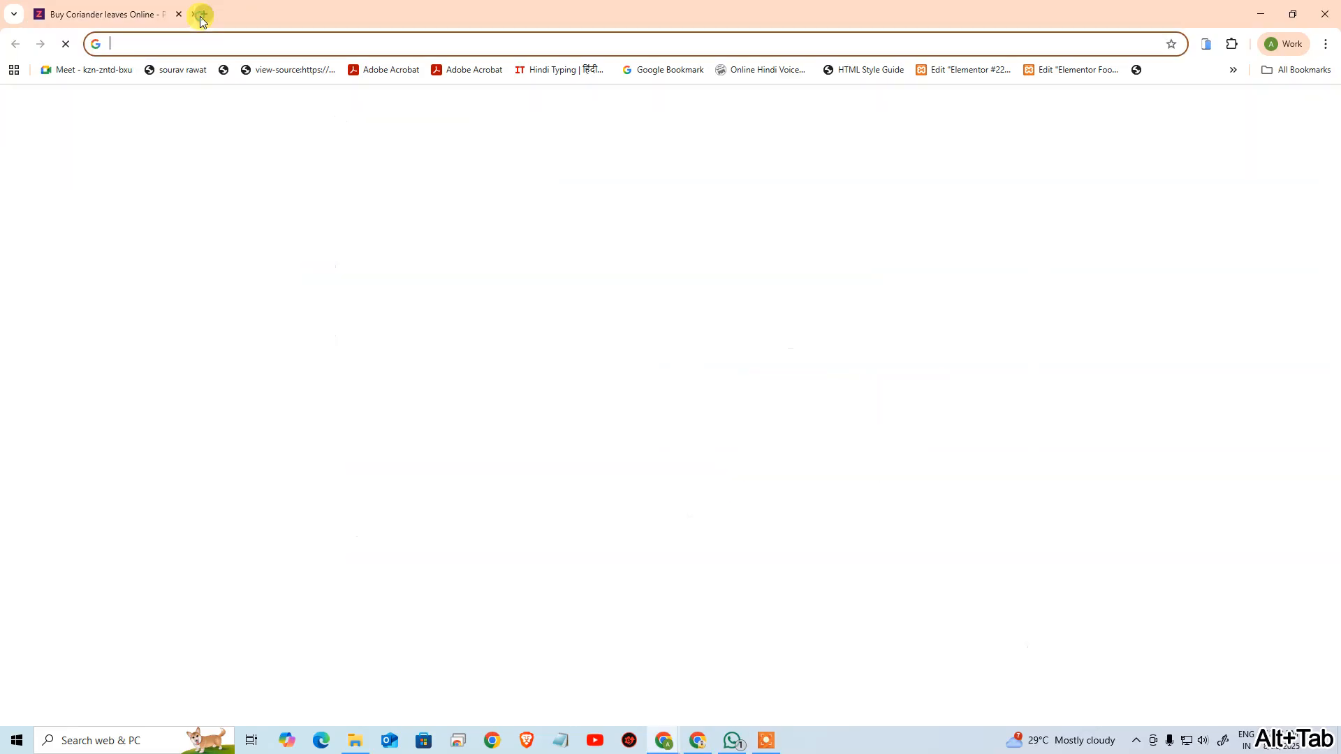
pyautogui.write('flipkart.com')
pyautogui.press('Return')
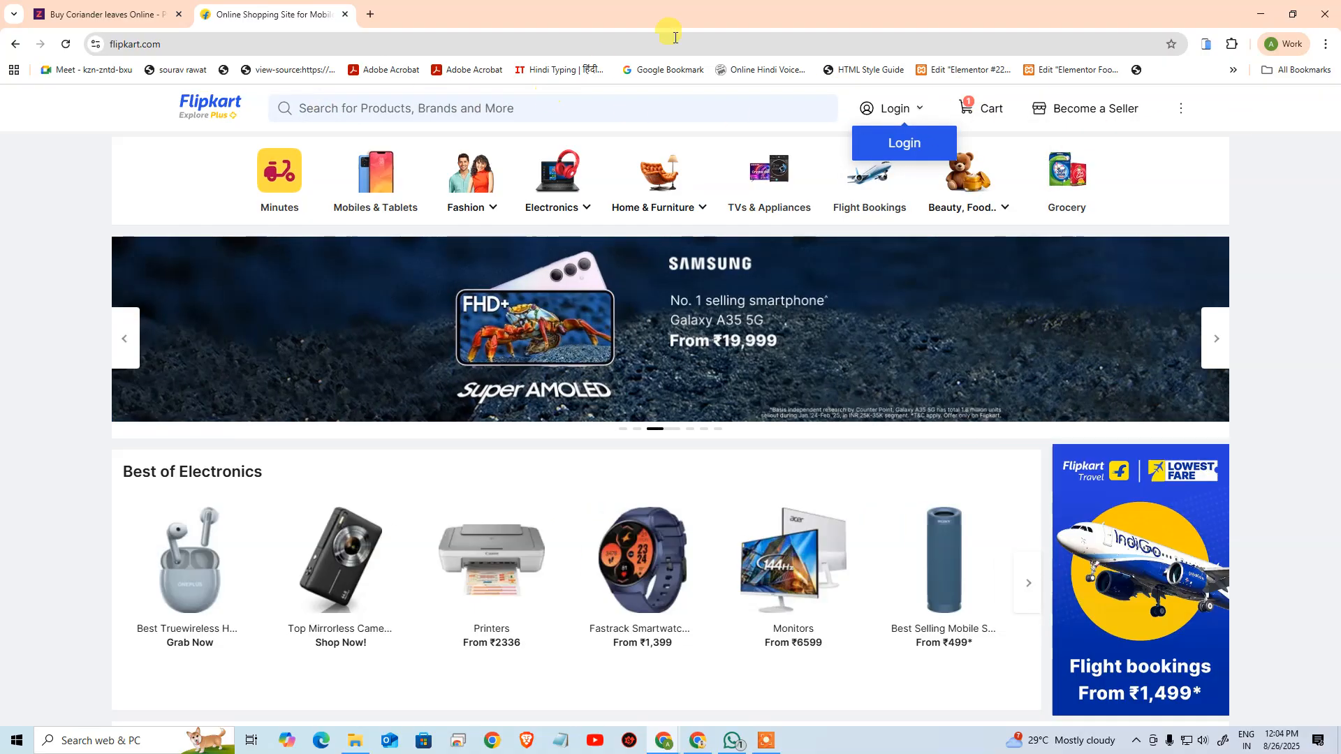
# Examine how Flipkart's header and category row adapt by shrinking the browser window, widening it in stages, and maximizing it
pyautogui.moveTo(759, 4); pyautogui.dragTo(413, 85)
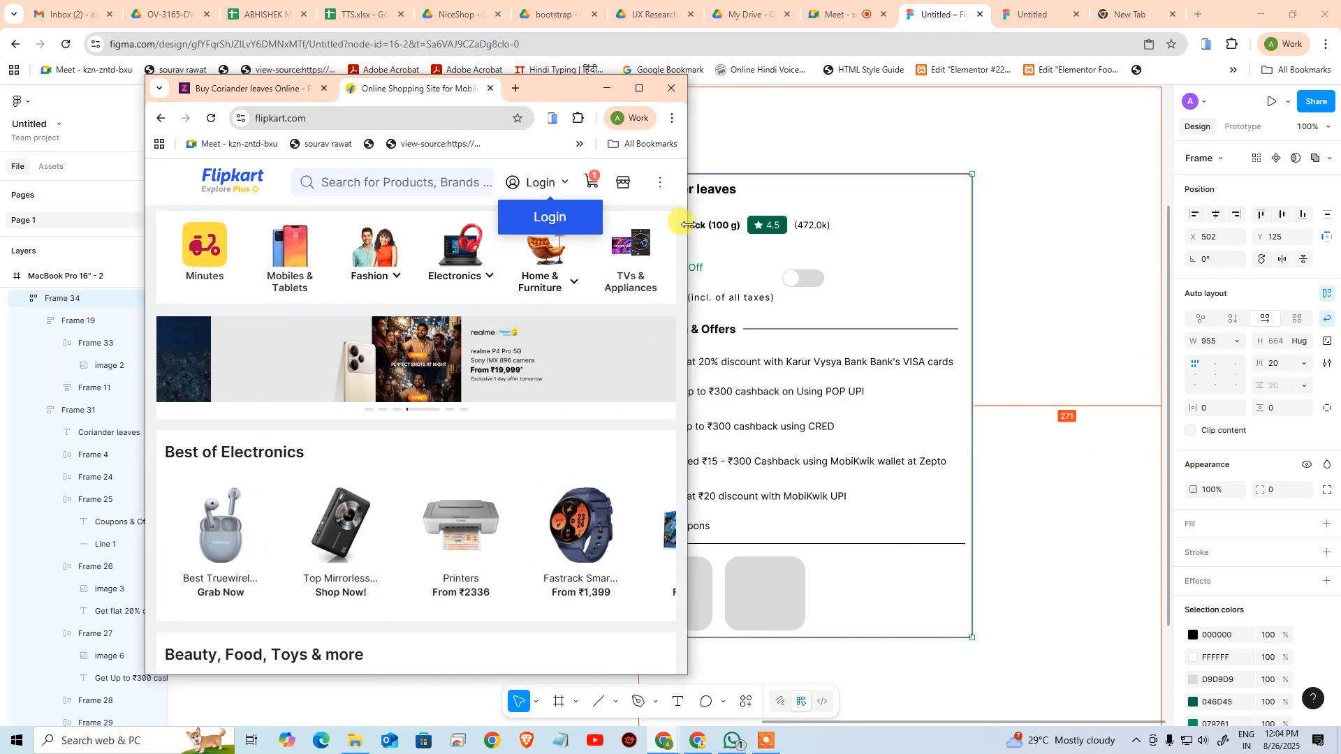
pyautogui.moveTo(688, 224); pyautogui.dragTo(1094, 232)
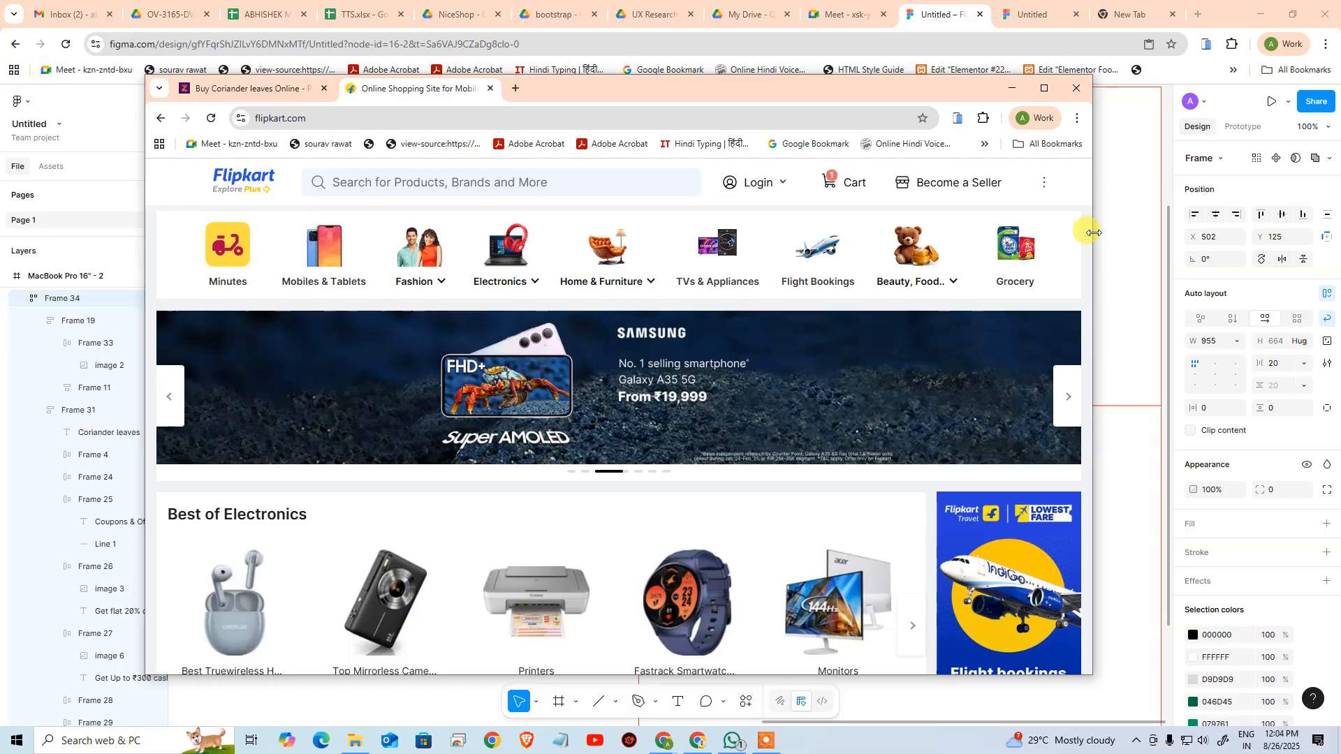
pyautogui.moveTo(1094, 232); pyautogui.dragTo(1284, 248)
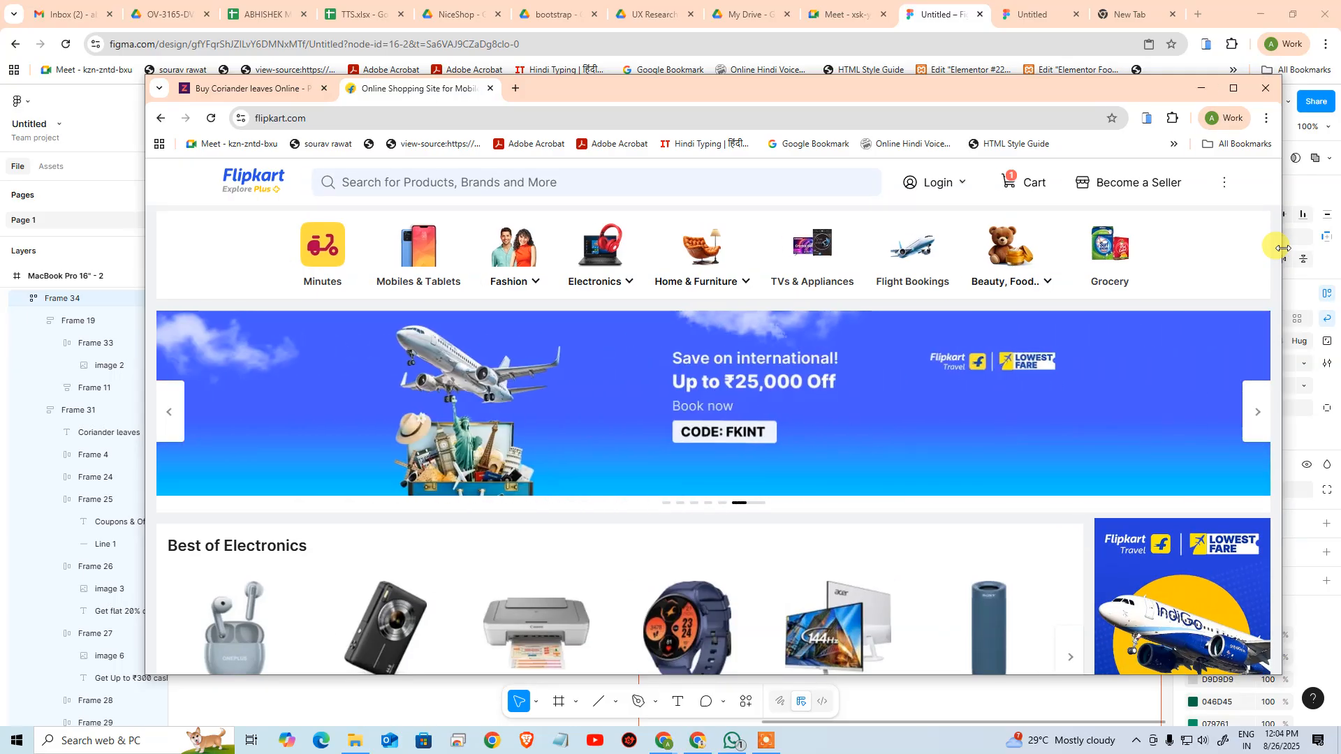
pyautogui.click(1233, 88)
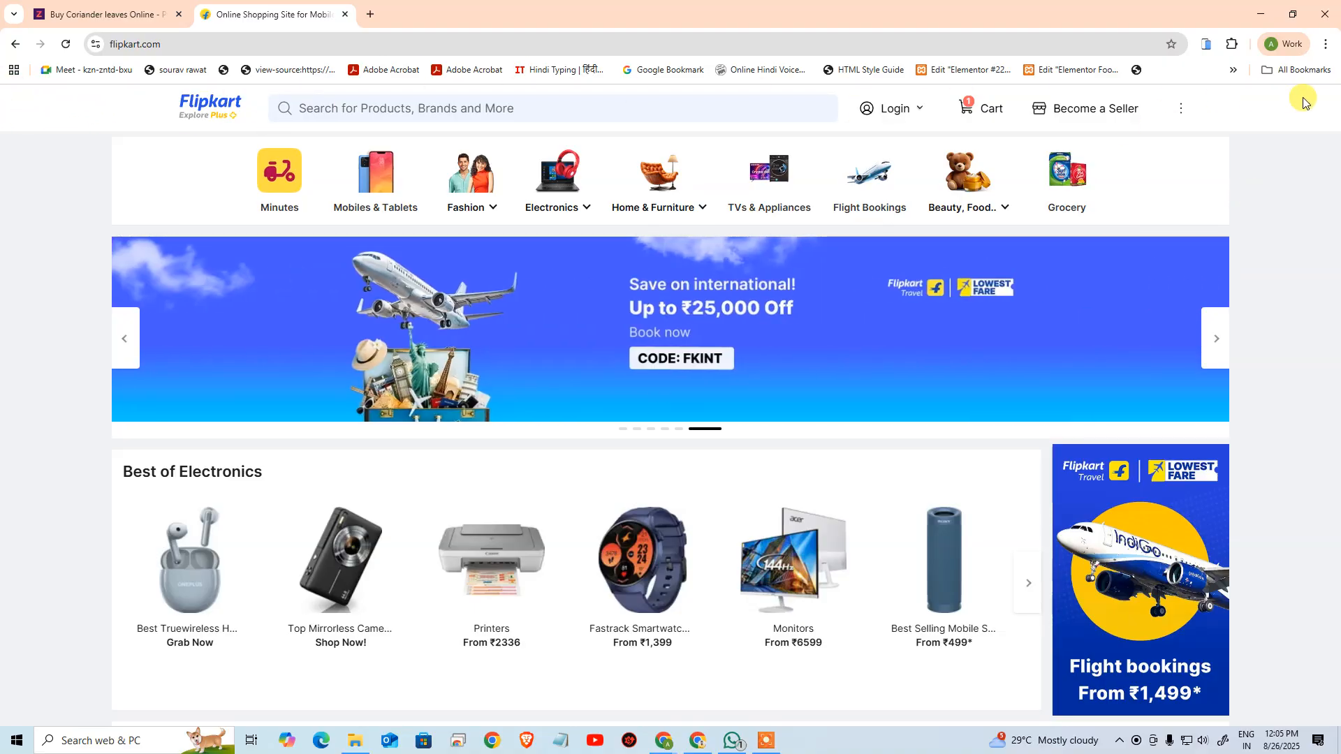
# Recheck Flipkart's header and search bar by restoring and narrowing the browser window, maximize it again, and switch away from it
pyautogui.moveTo(917, 108)
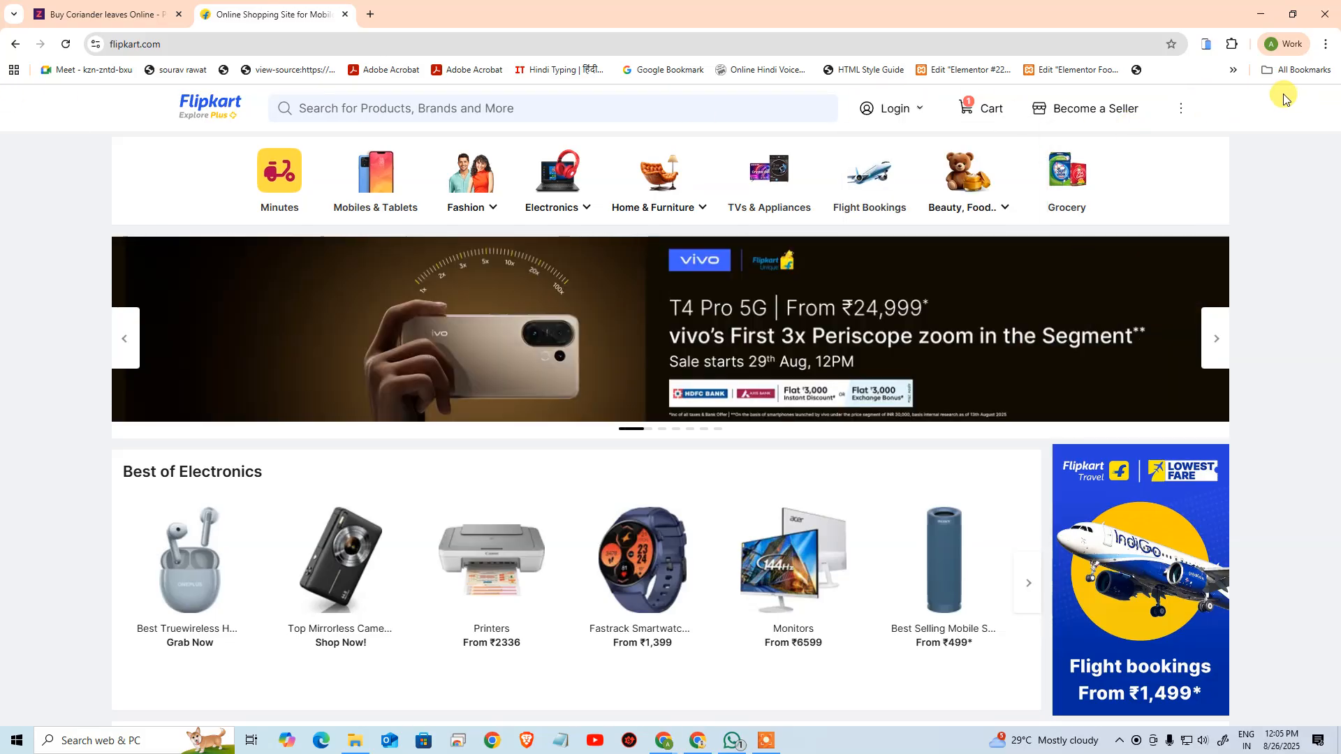
pyautogui.click(1292, 15)
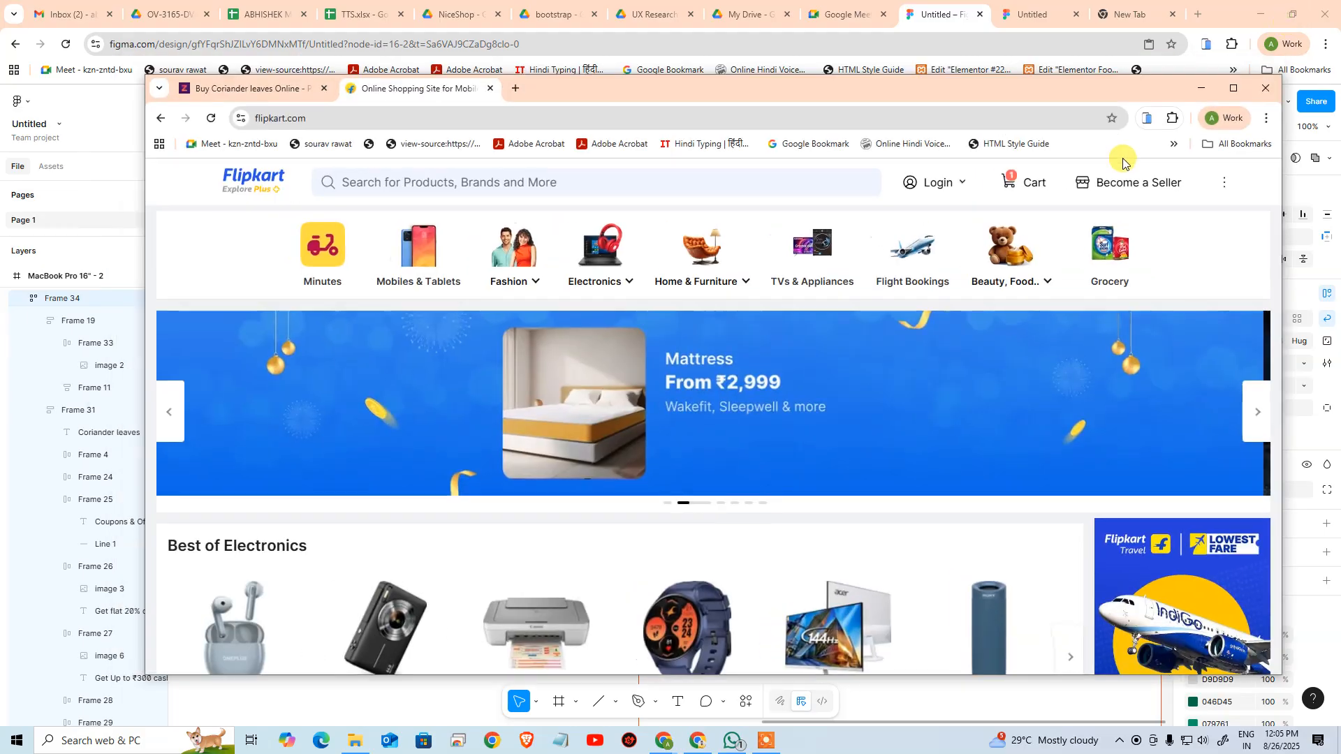
pyautogui.moveTo(1281, 198); pyautogui.dragTo(1061, 187)
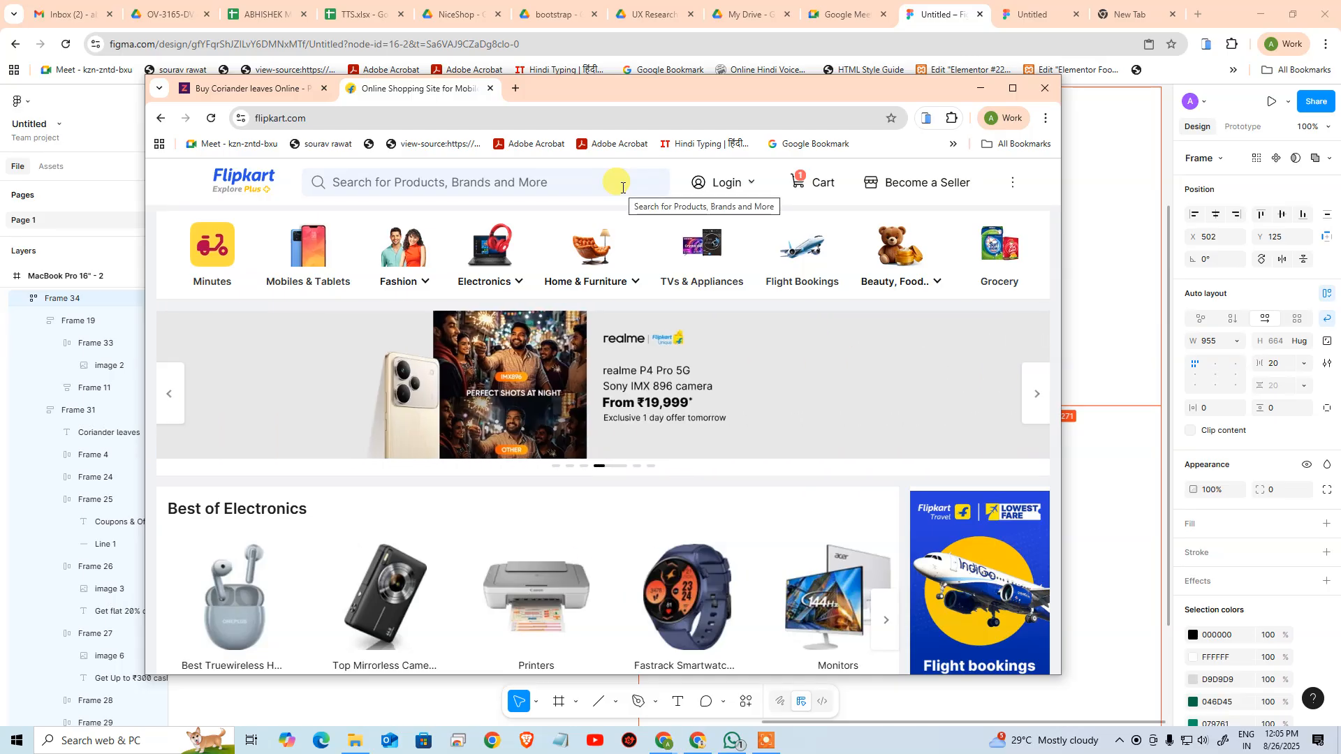
pyautogui.click(1013, 88)
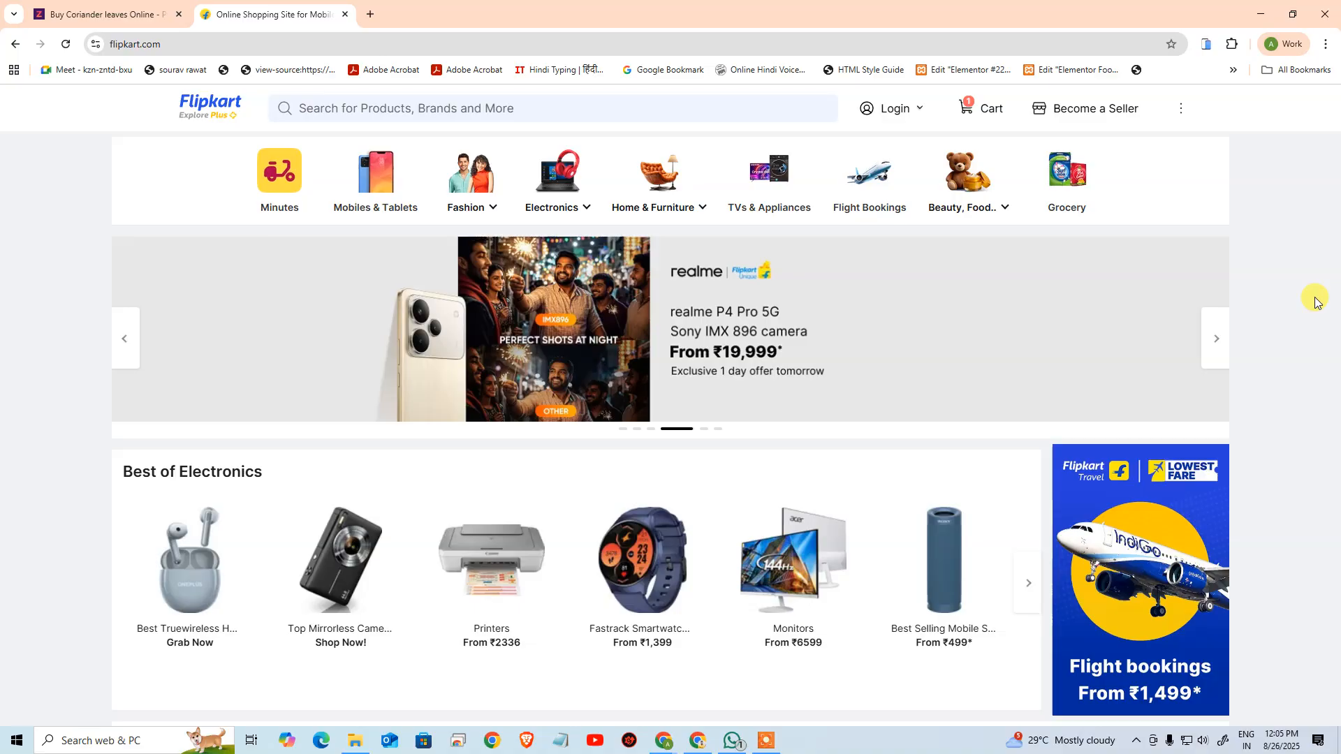
pyautogui.hotkey('alt', 'Tab')
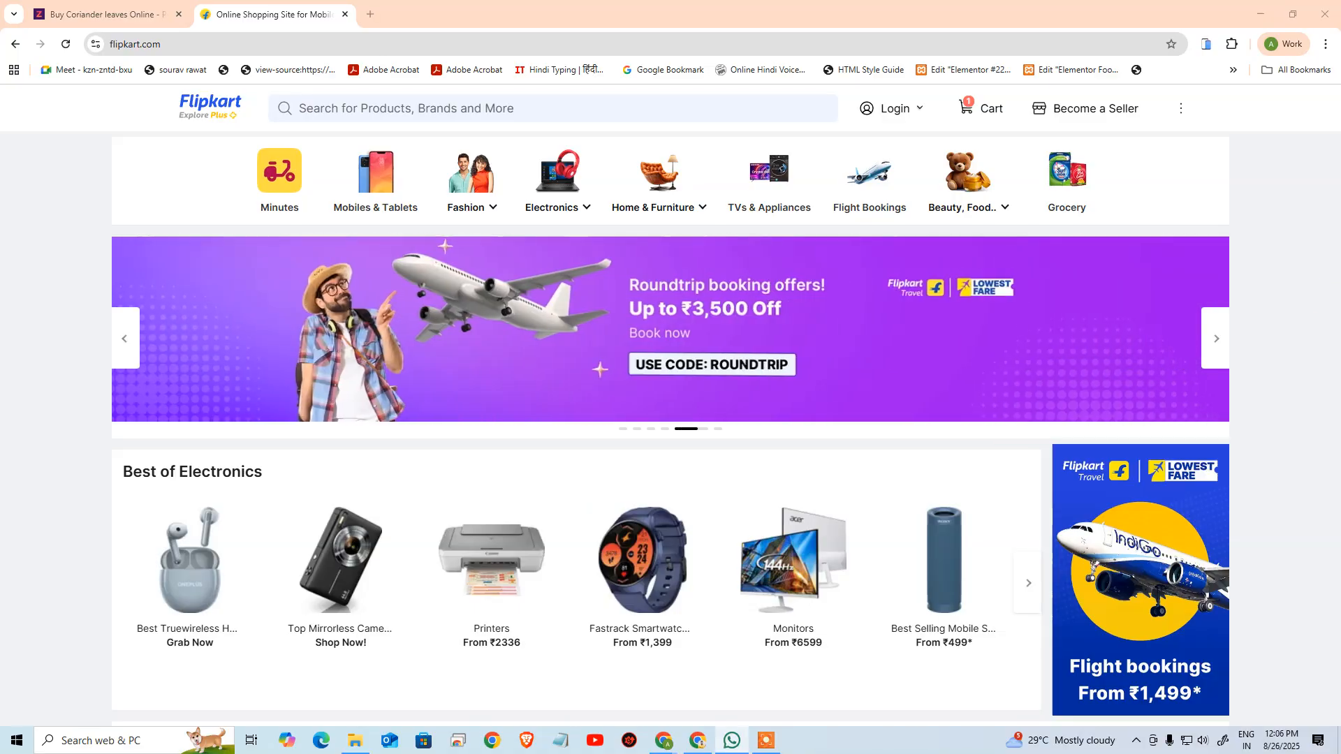